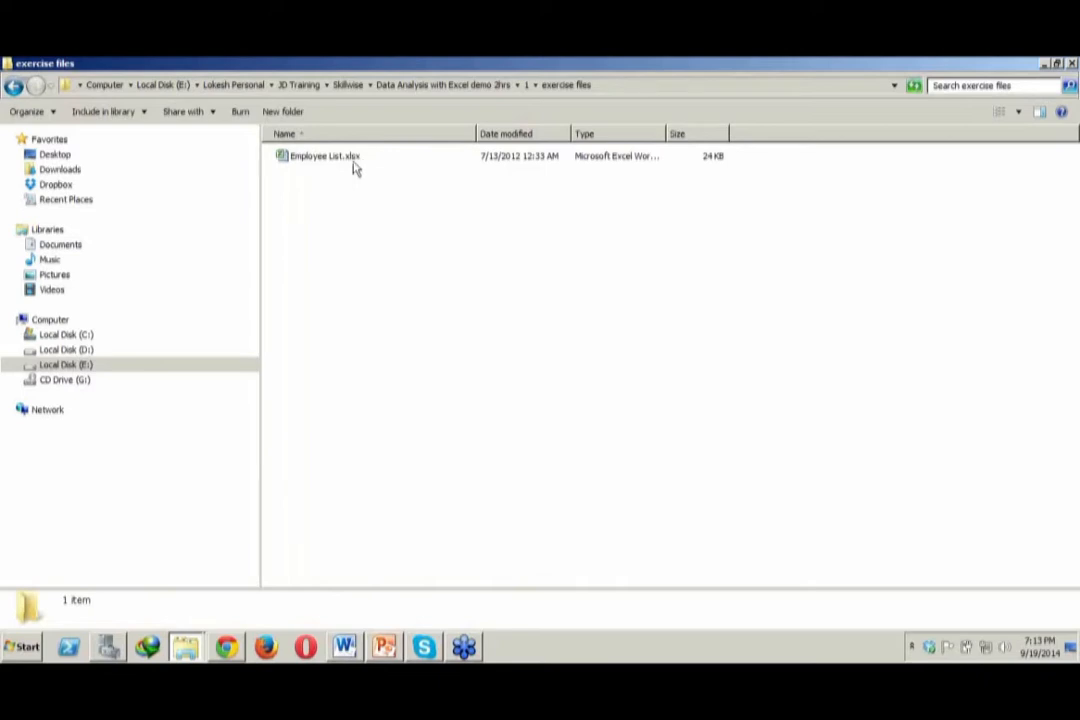
# Open the Employee List.xlsx workbook from the exercise files folder
pyautogui.click(354, 162)
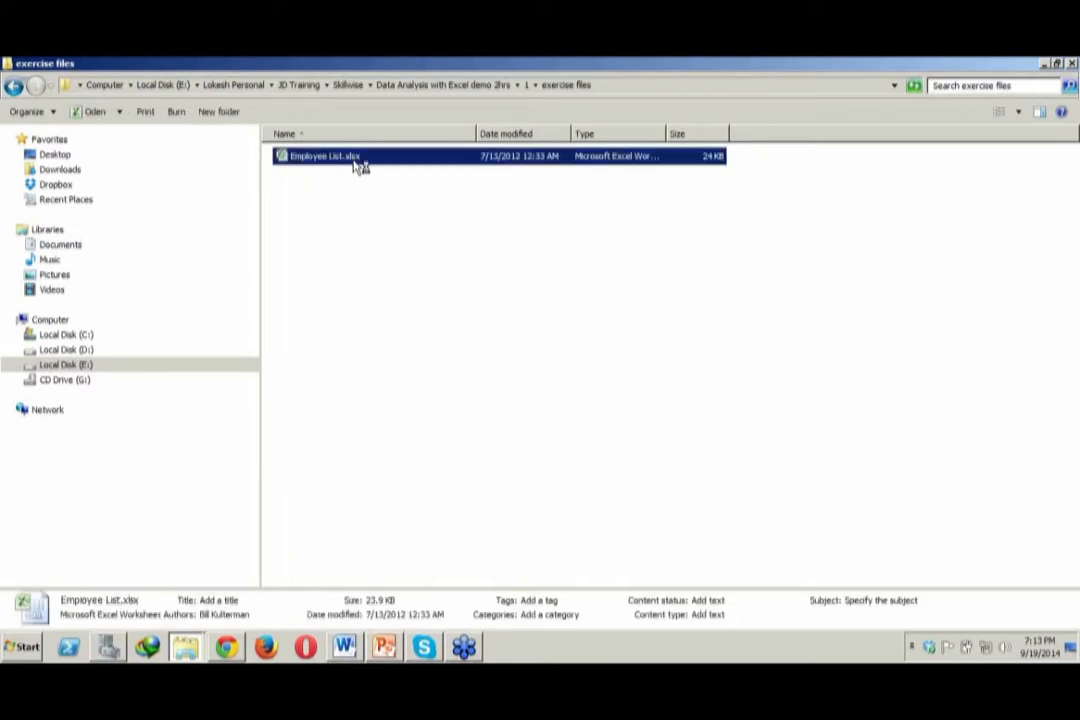
pyautogui.doubleClick(360, 160)
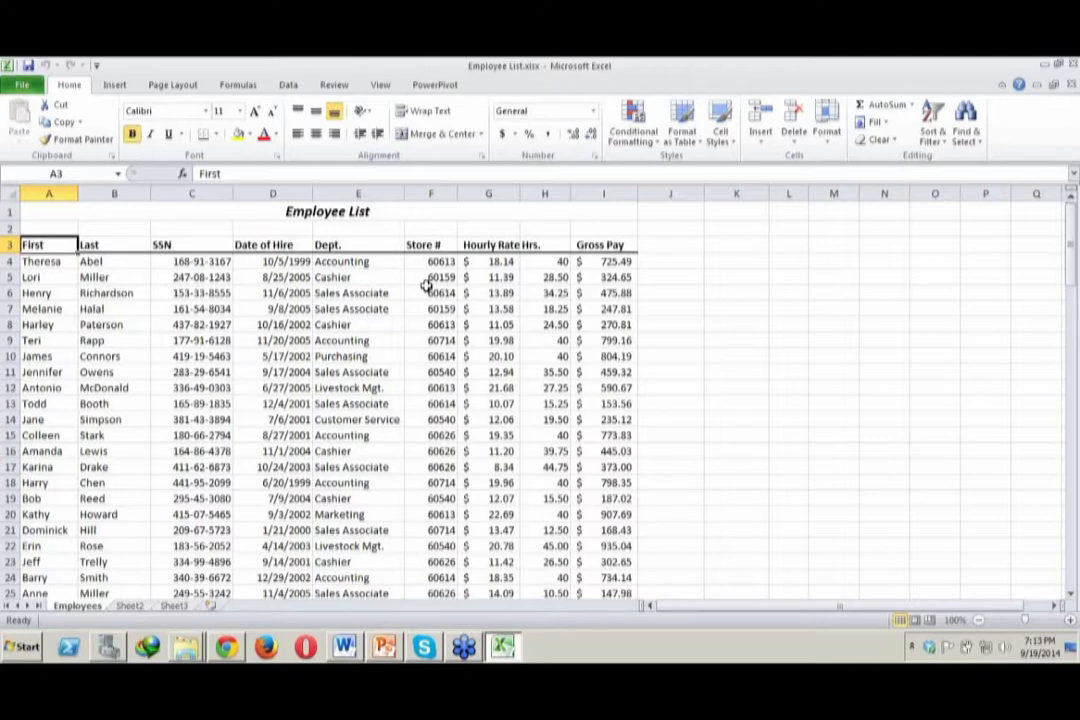
pyautogui.click(345, 356)
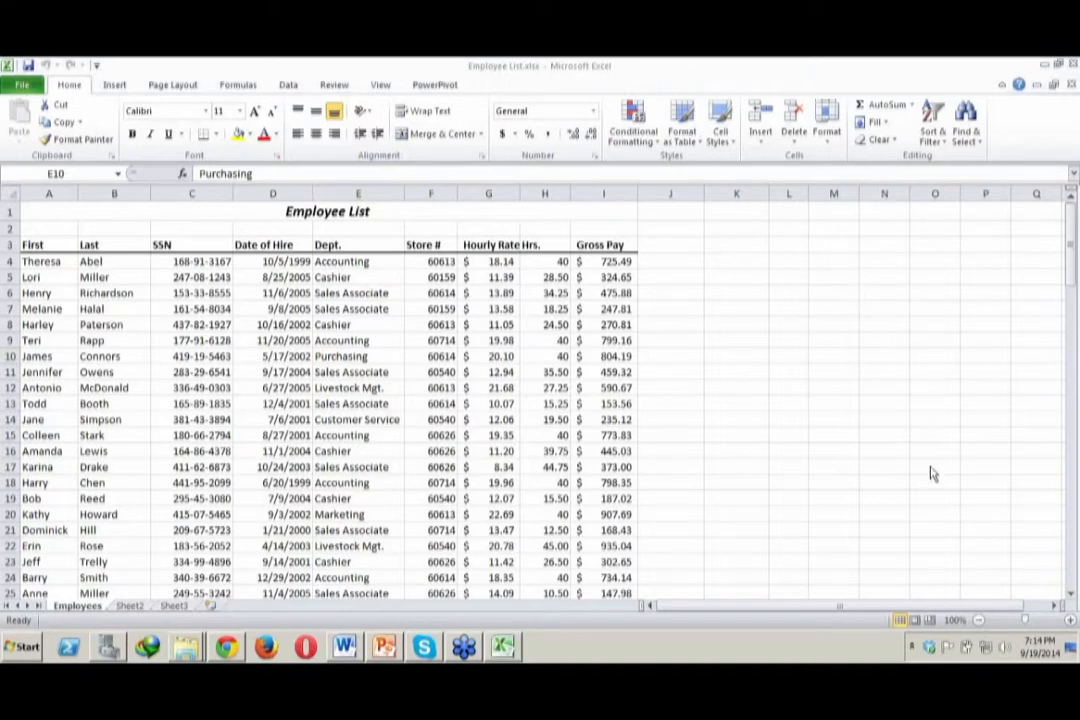
pyautogui.click(706, 434)
pyautogui.click(857, 101)
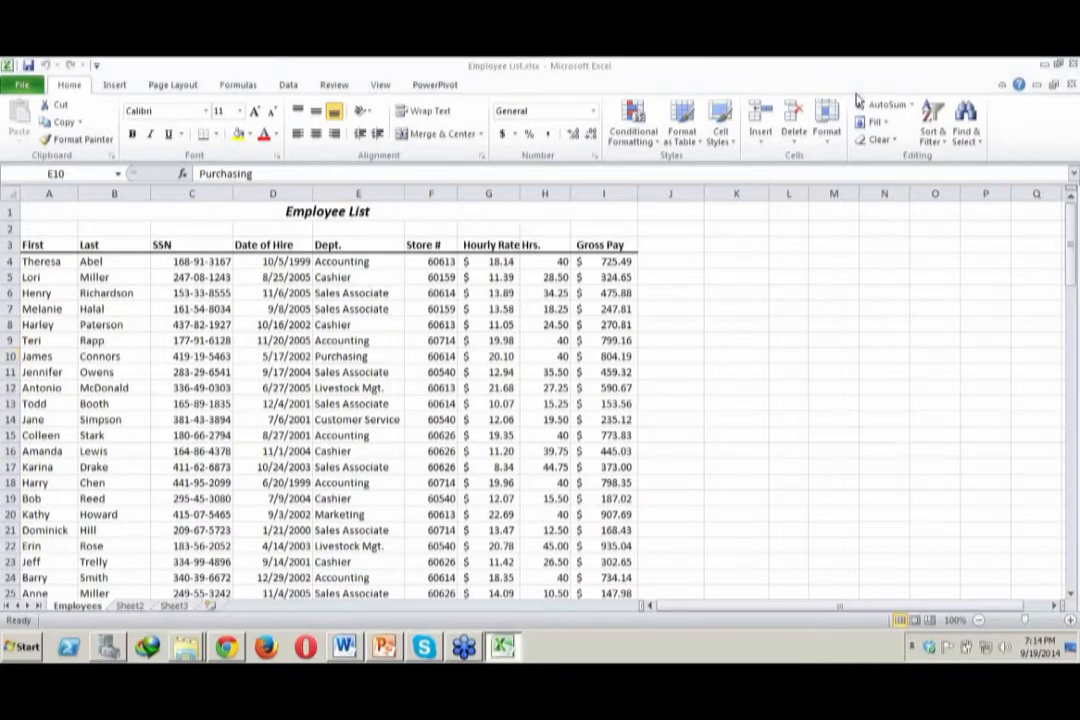
pyautogui.click(718, 305)
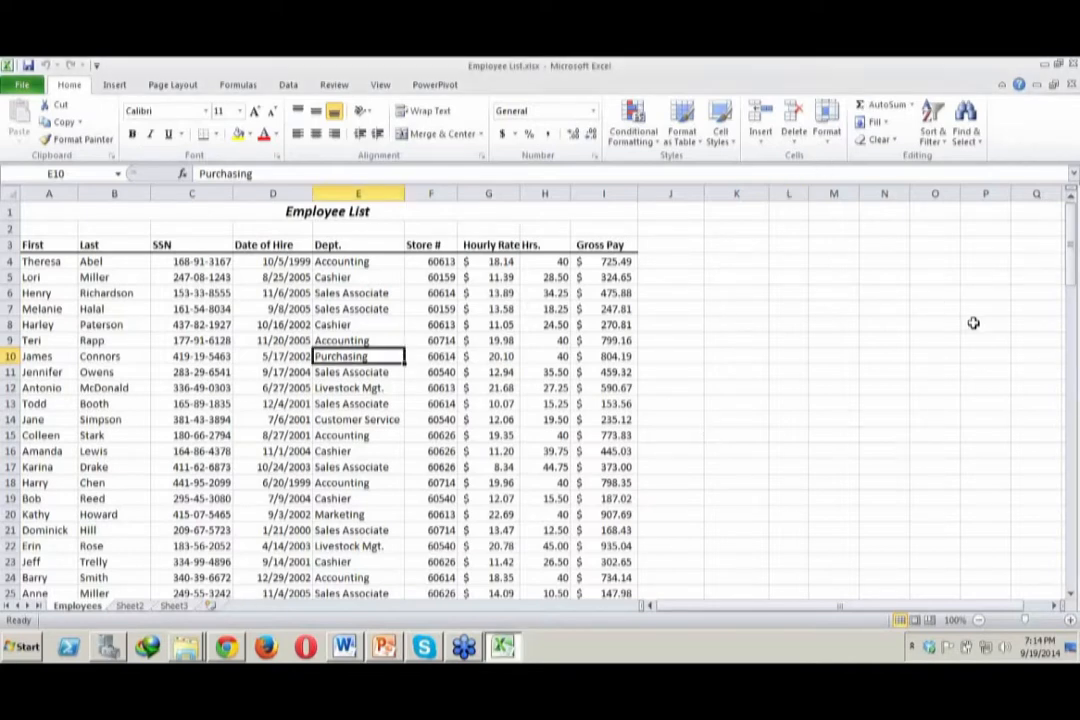
pyautogui.click(1072, 595)
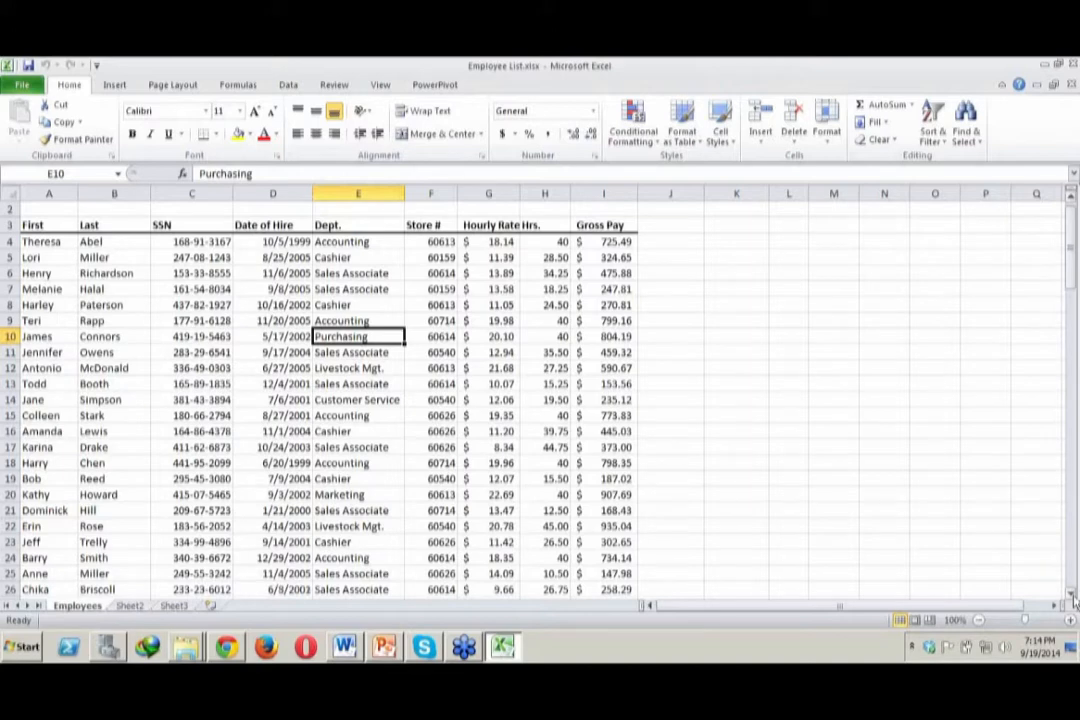
pyautogui.hotkey('ctrl', 'Home')
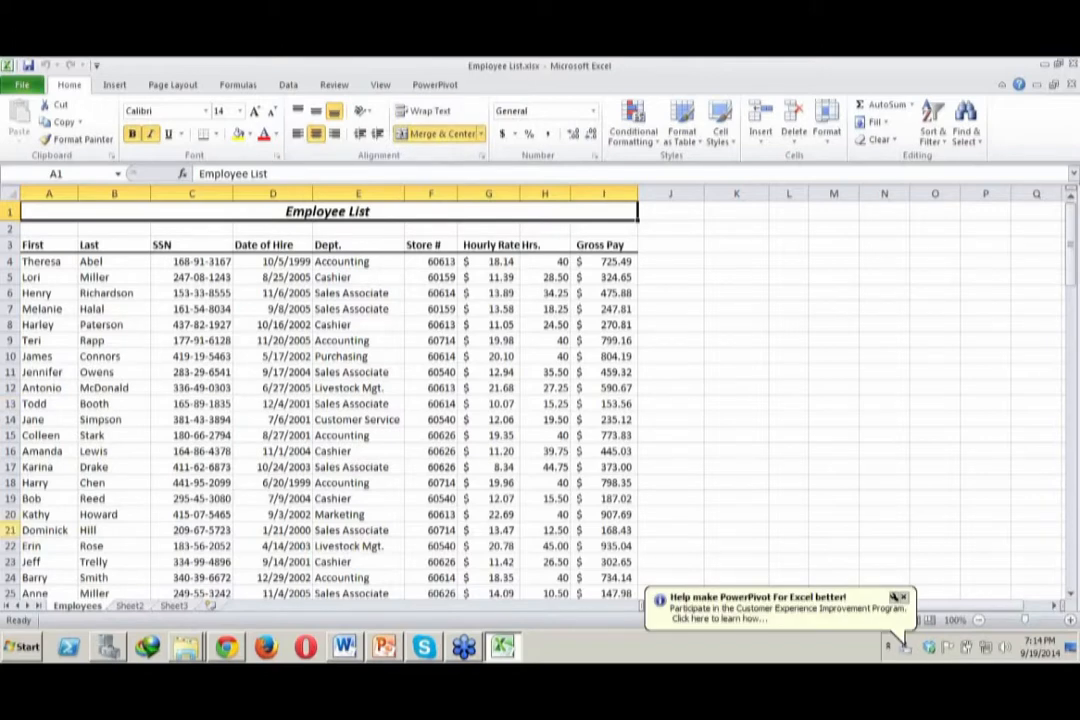
# Rename the Sheet2 worksheet as Demo_employees
pyautogui.click(131, 608)
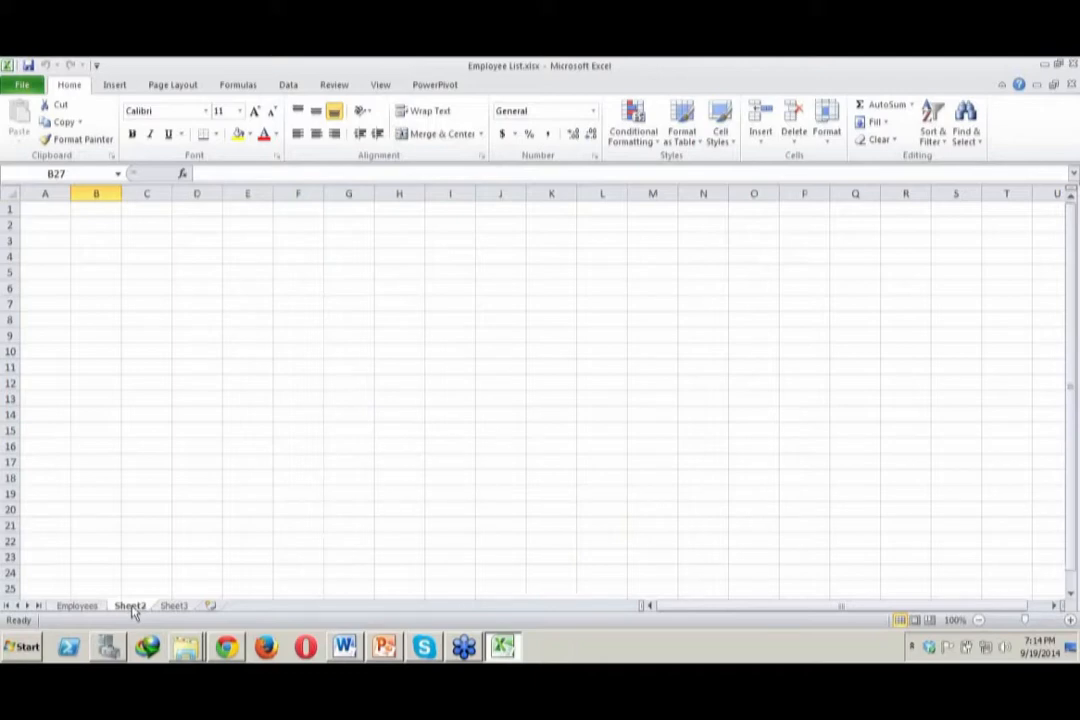
pyautogui.rightClick(131, 608)
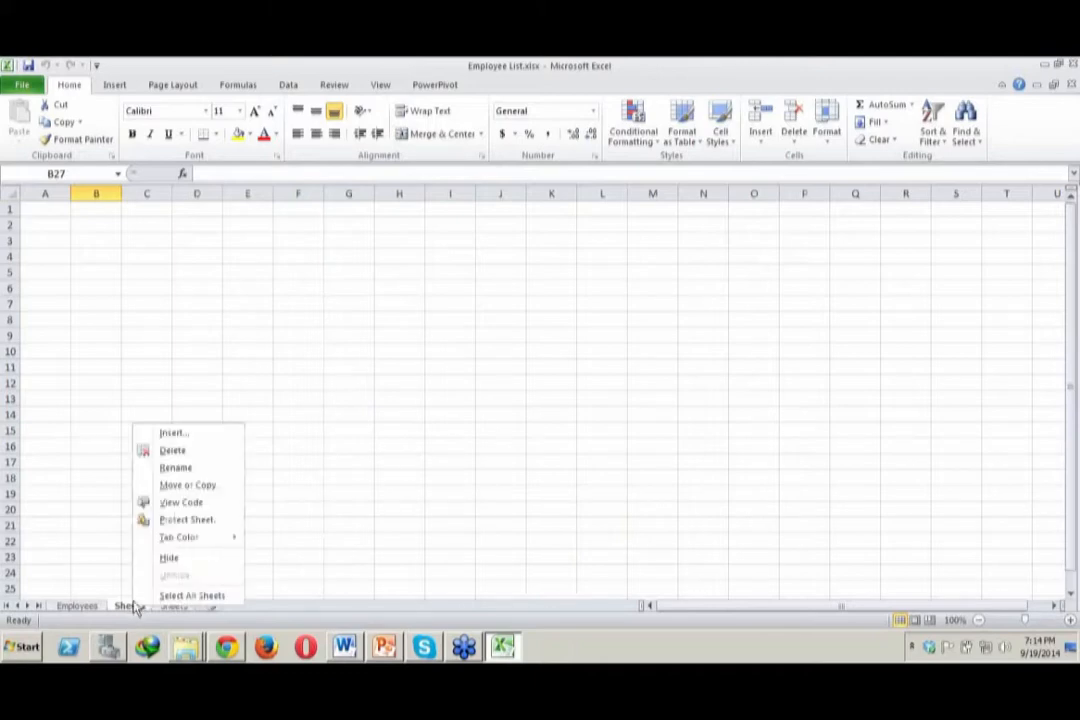
pyautogui.click(191, 468)
pyautogui.write('Dmeo')
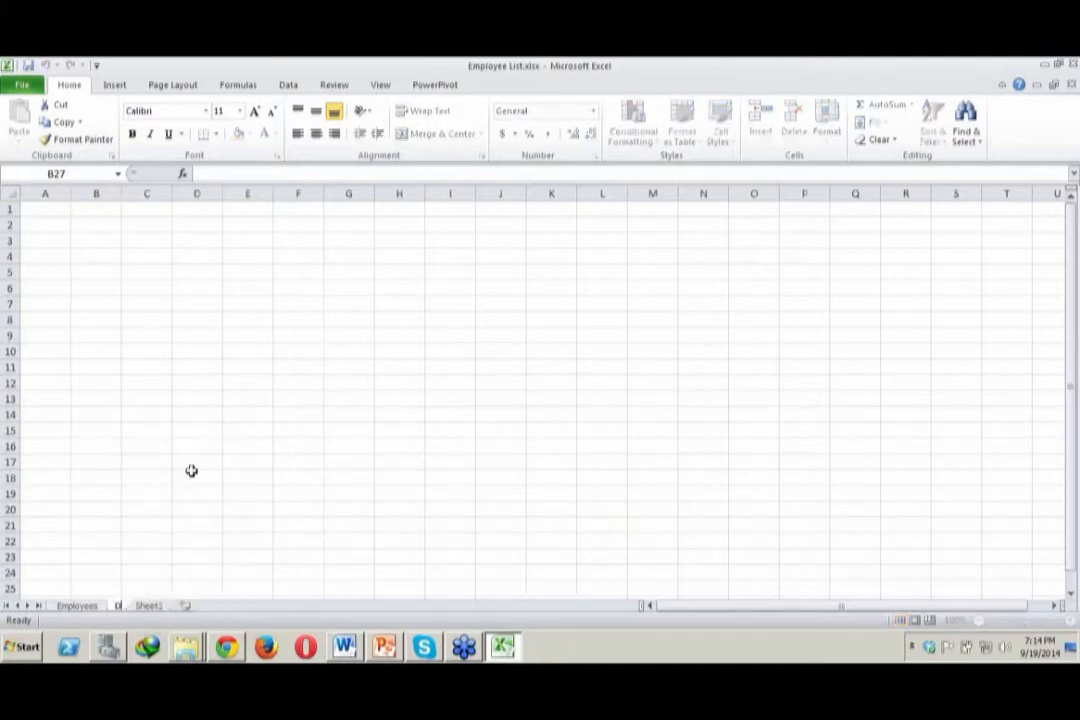
pyautogui.press('BackSpace')
pyautogui.press('BackSpace')
pyautogui.press('BackSpace')
pyautogui.write('emo')
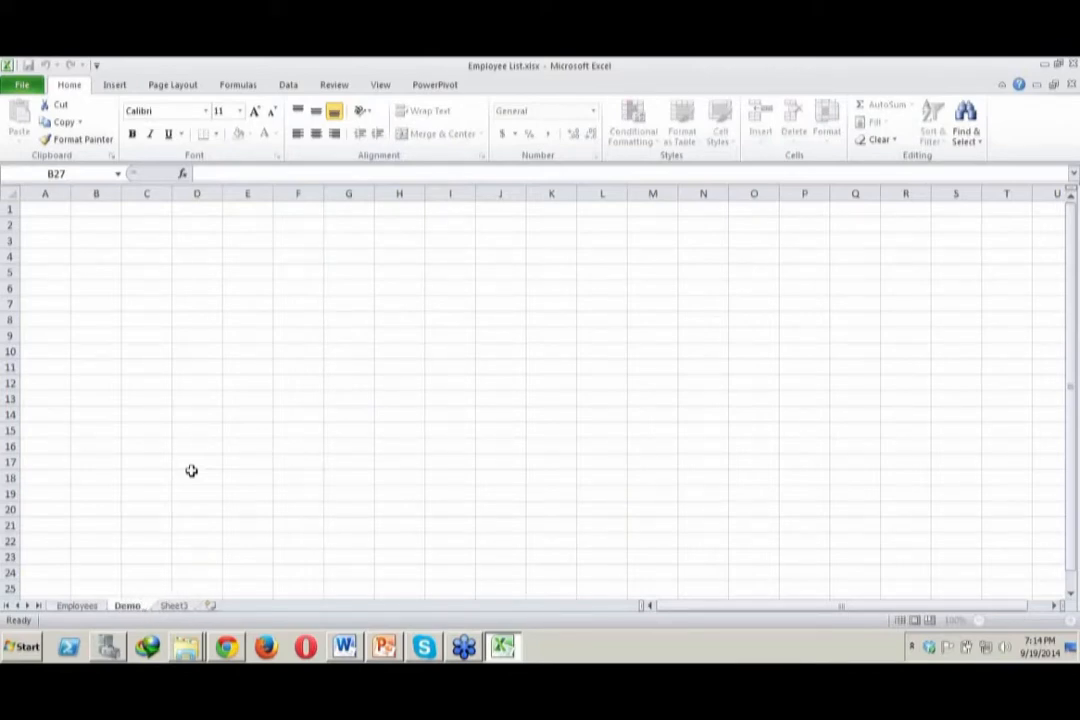
pyautogui.write('_employees')
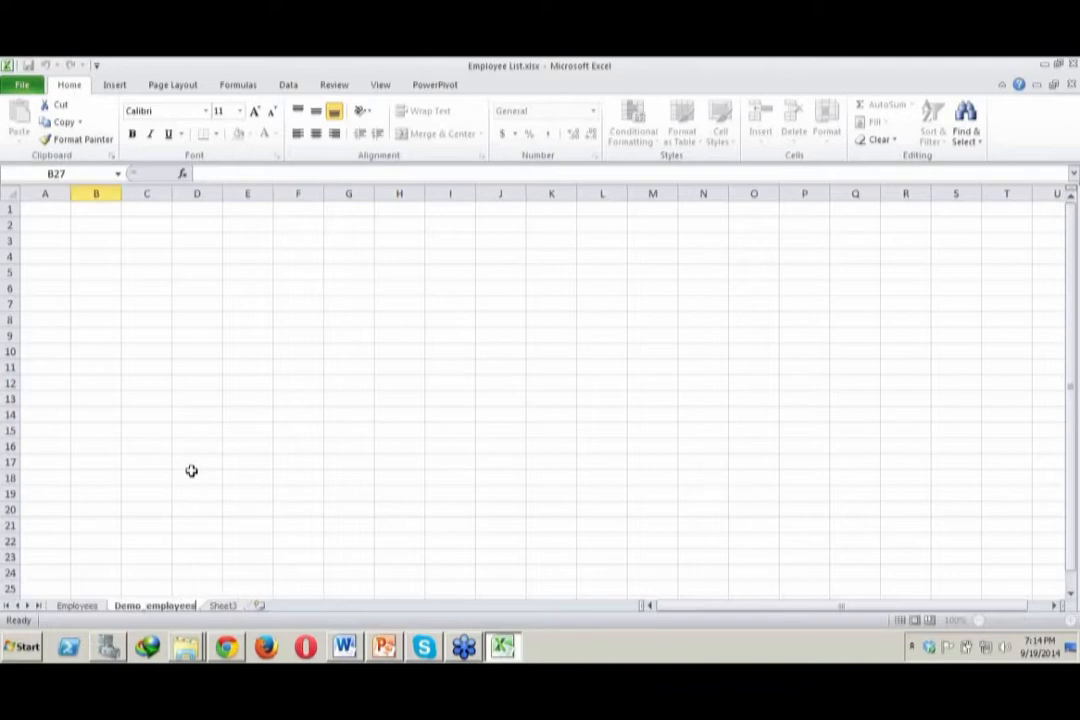
pyautogui.press('Return')
pyautogui.click(280, 430)
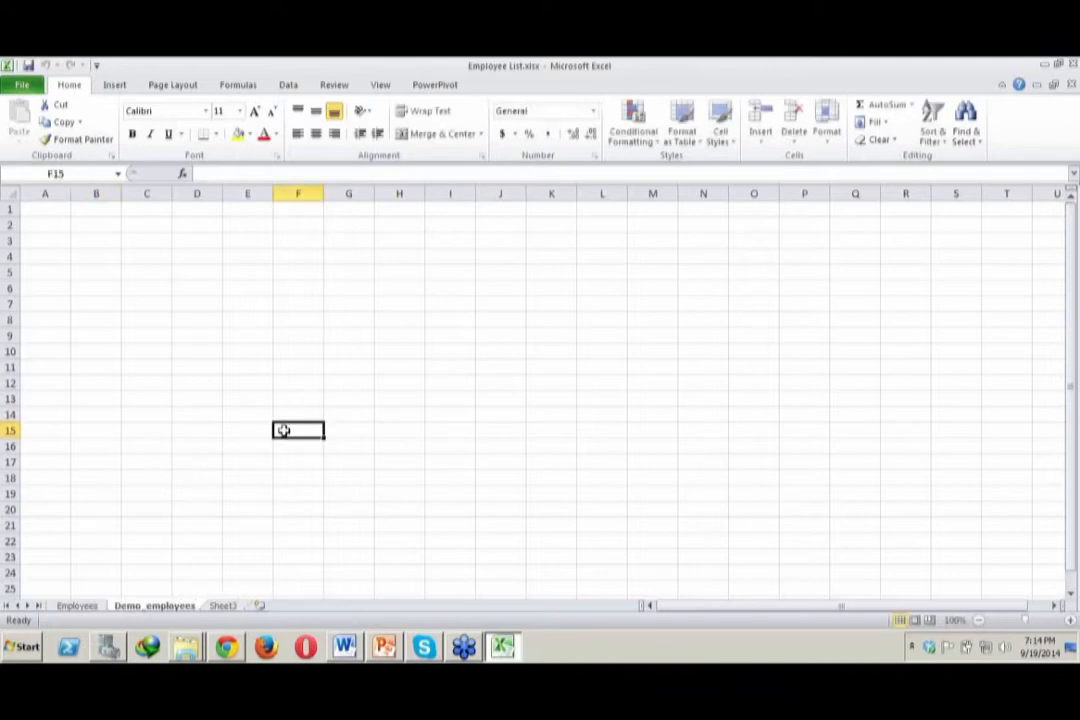
pyautogui.click(75, 607)
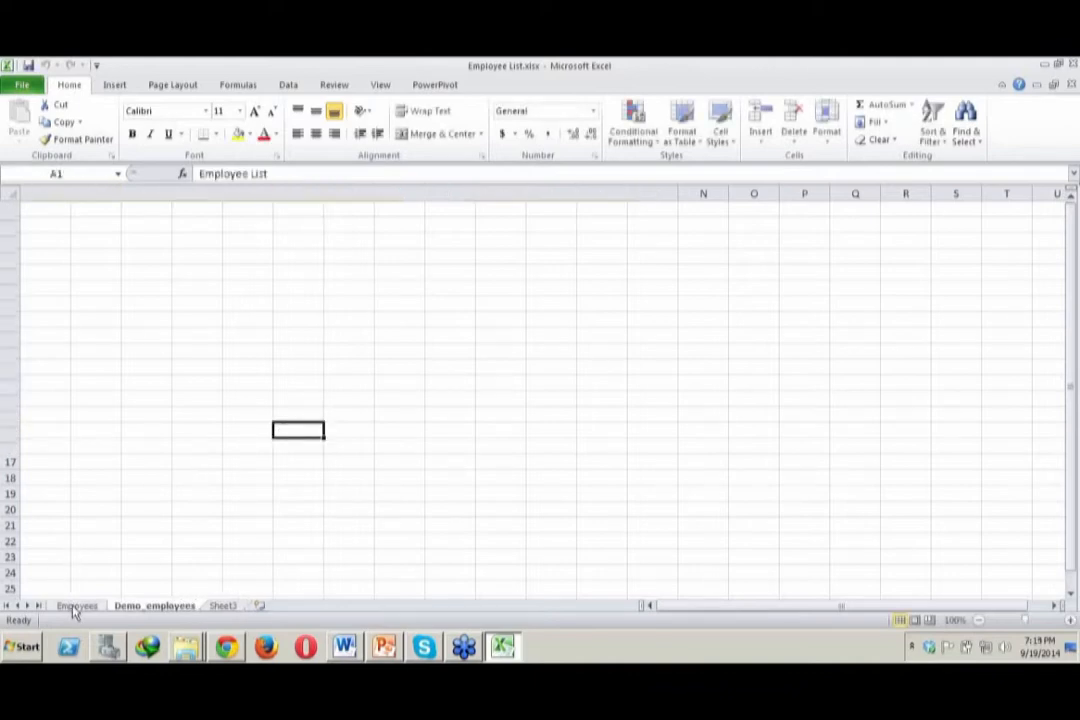
pyautogui.click(135, 608)
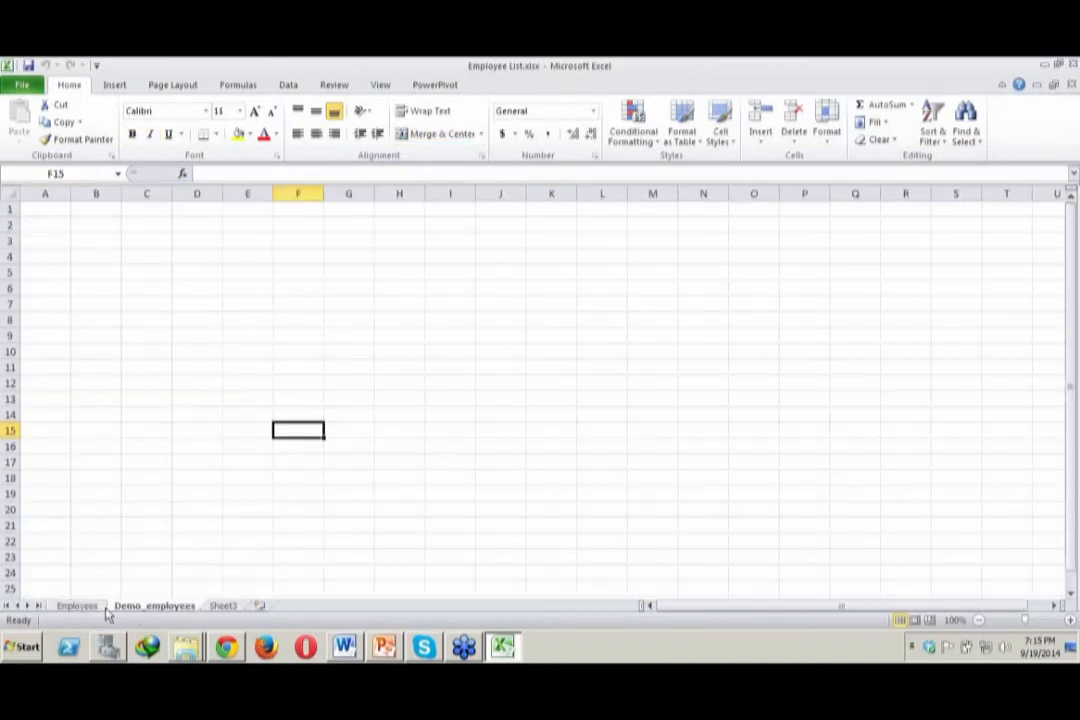
pyautogui.click(77, 606)
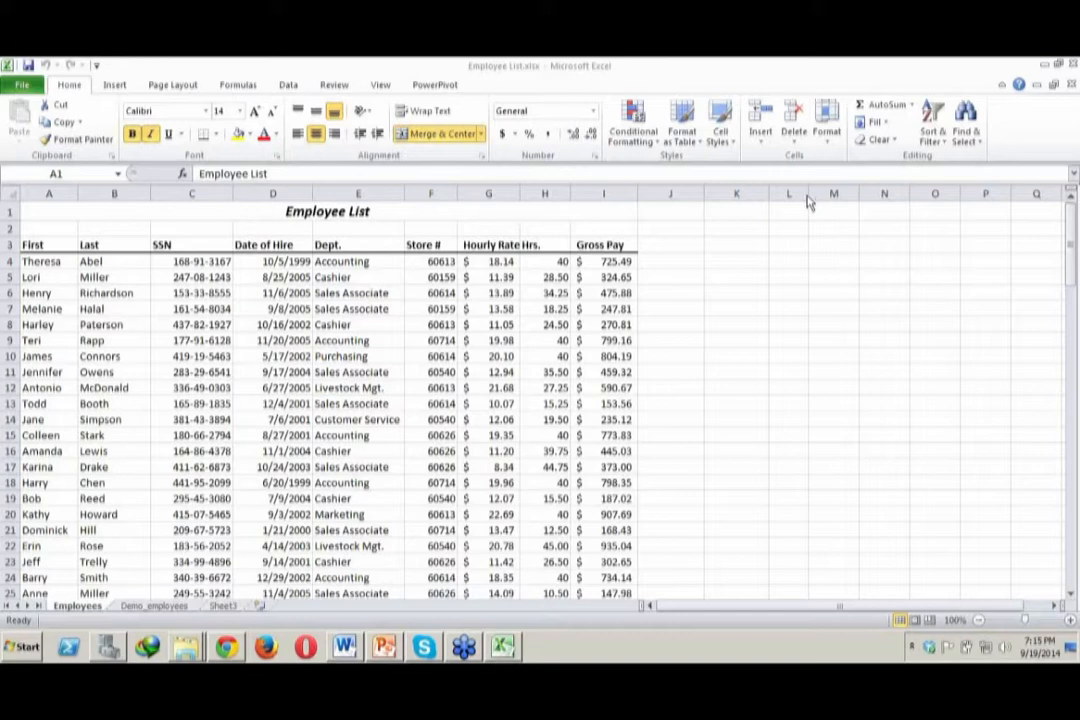
pyautogui.click(770, 390)
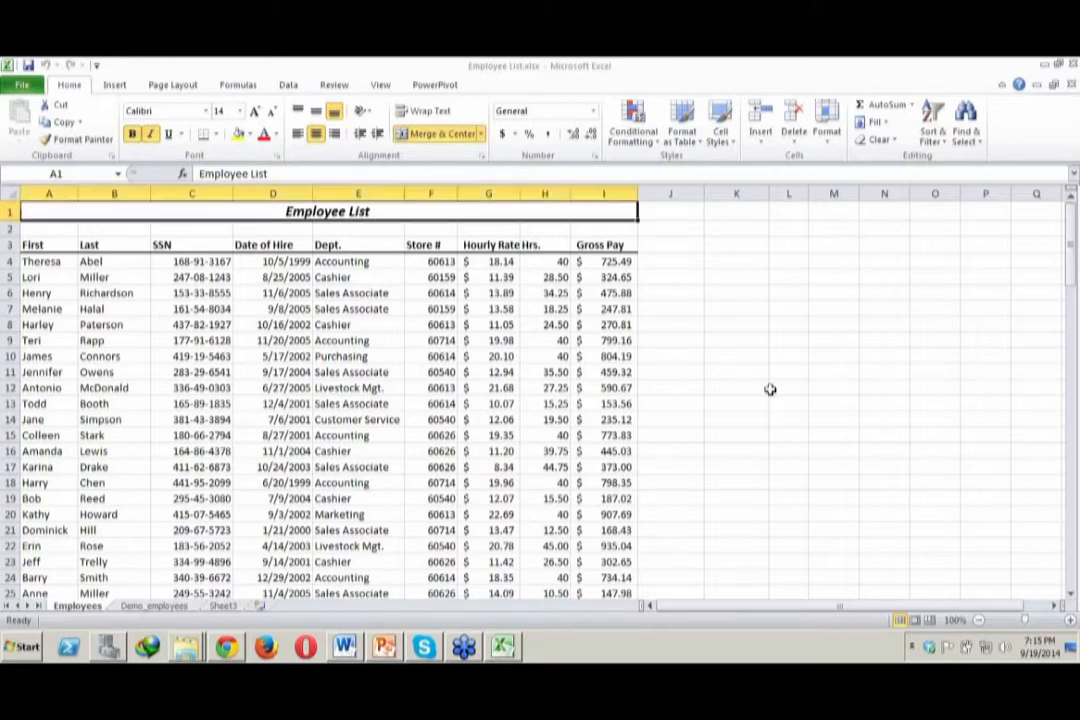
pyautogui.click(617, 436)
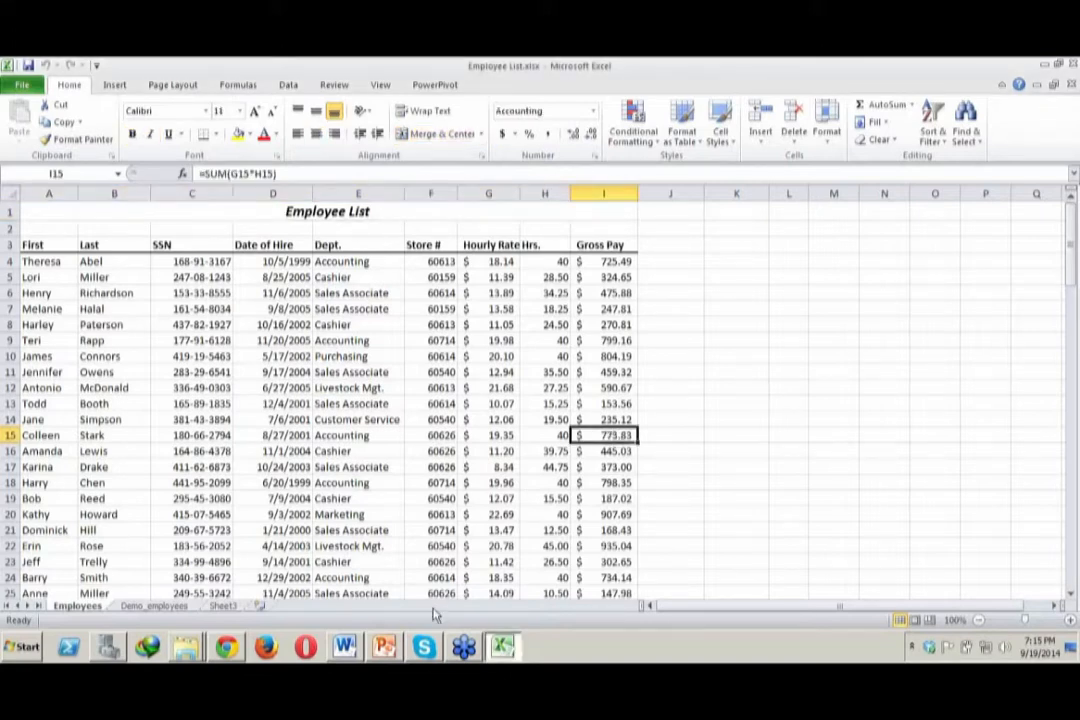
# Review the course files in folder 1 and the Data Analysis topic outline in Word, and return to the Employee List workbook in Excel
pyautogui.moveTo(185, 648)
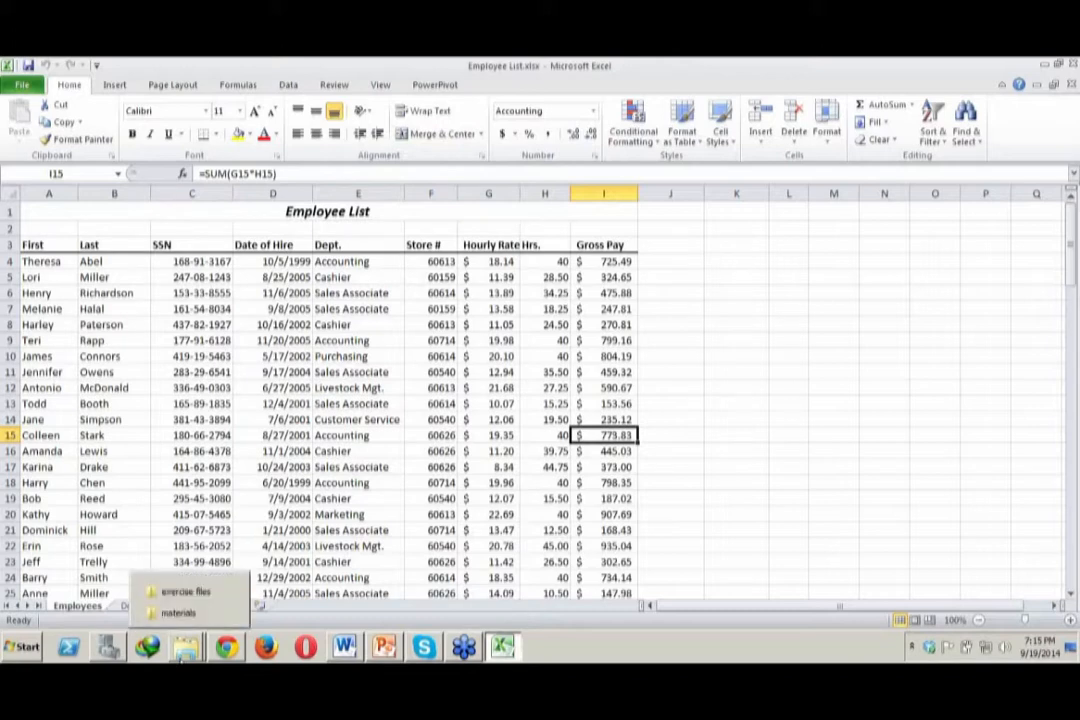
pyautogui.click(186, 592)
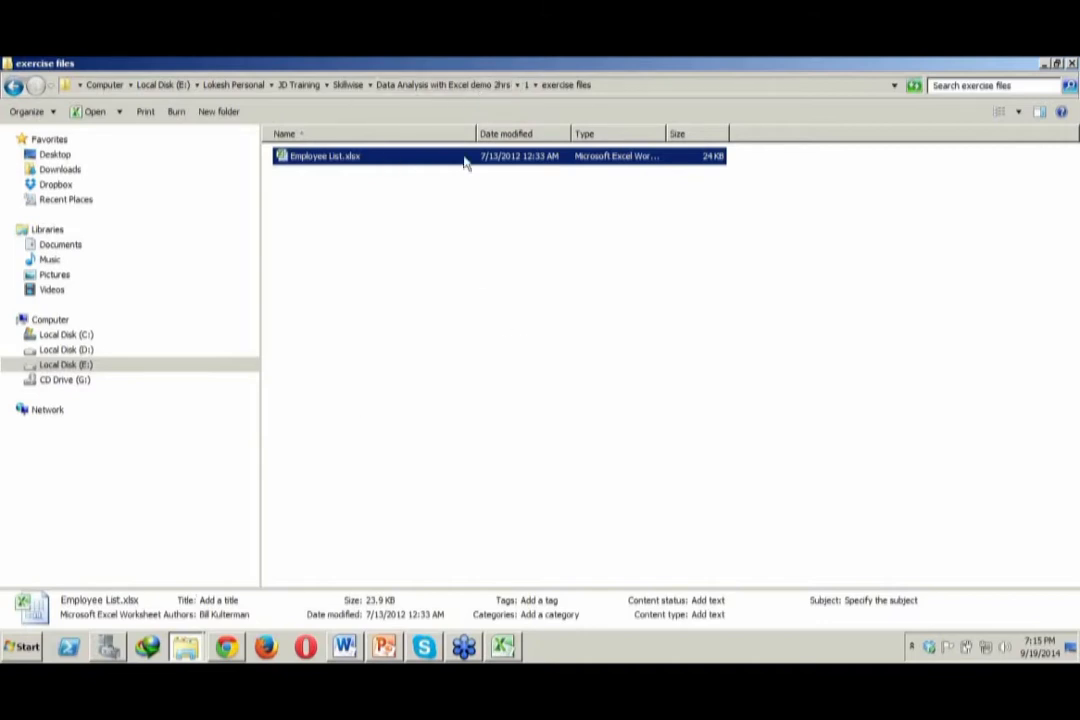
pyautogui.click(457, 86)
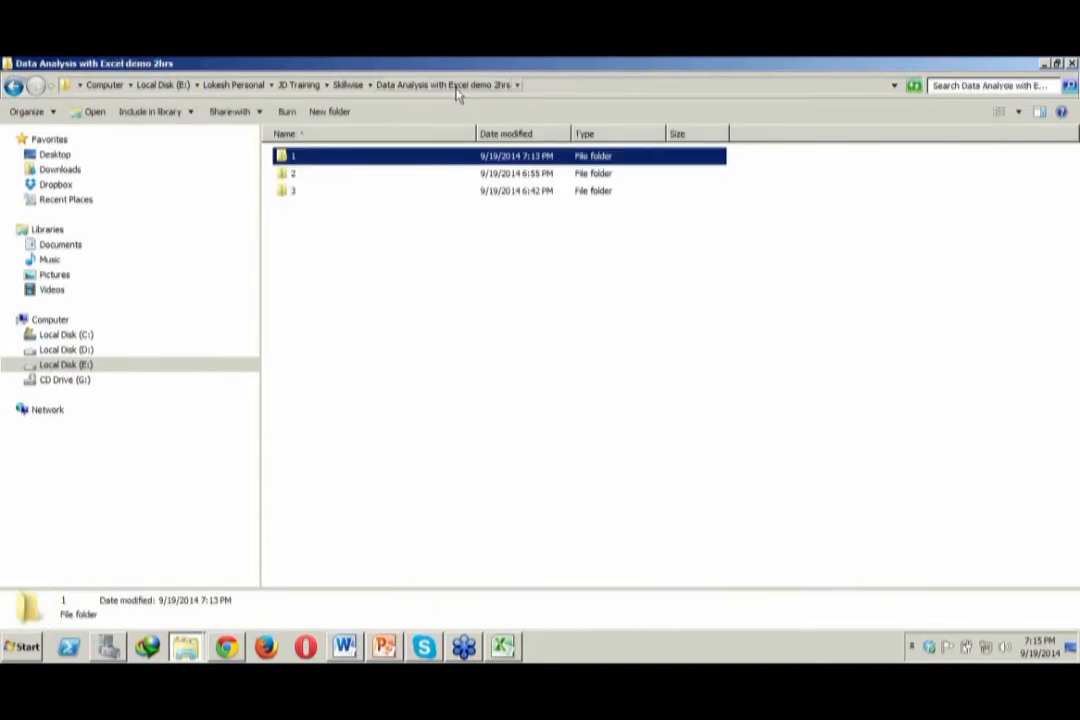
pyautogui.doubleClick(412, 166)
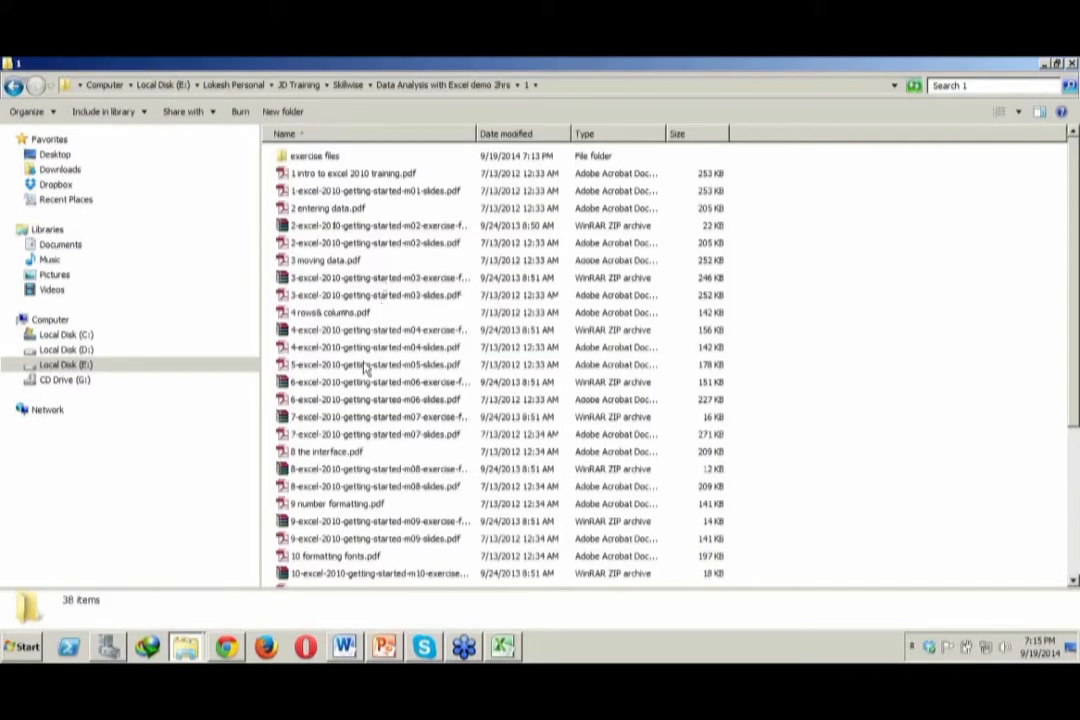
pyautogui.click(345, 647)
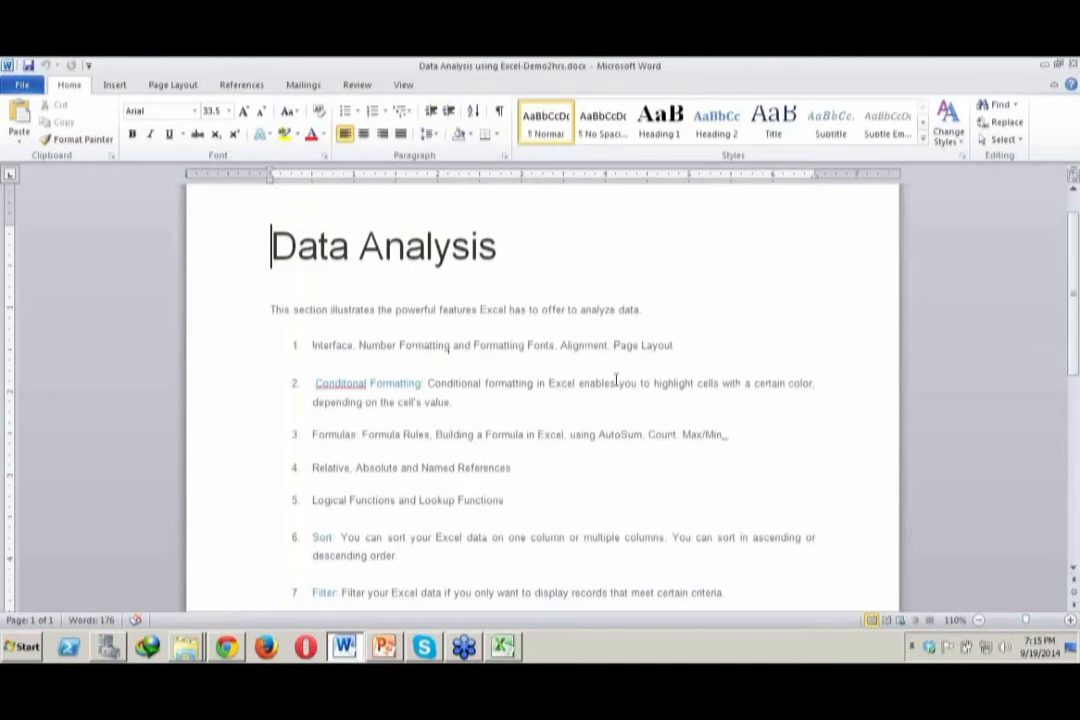
pyautogui.click(508, 648)
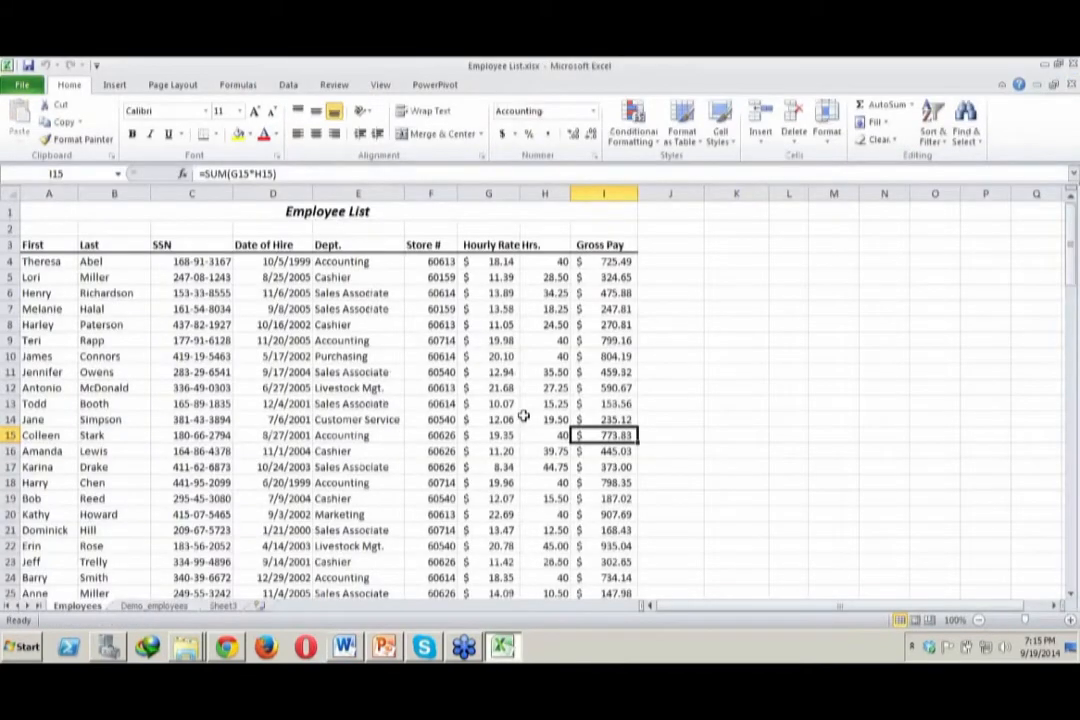
# Examine the row 3 column headings of the Employees sheet, from First through Gross Pay
pyautogui.click(530, 340)
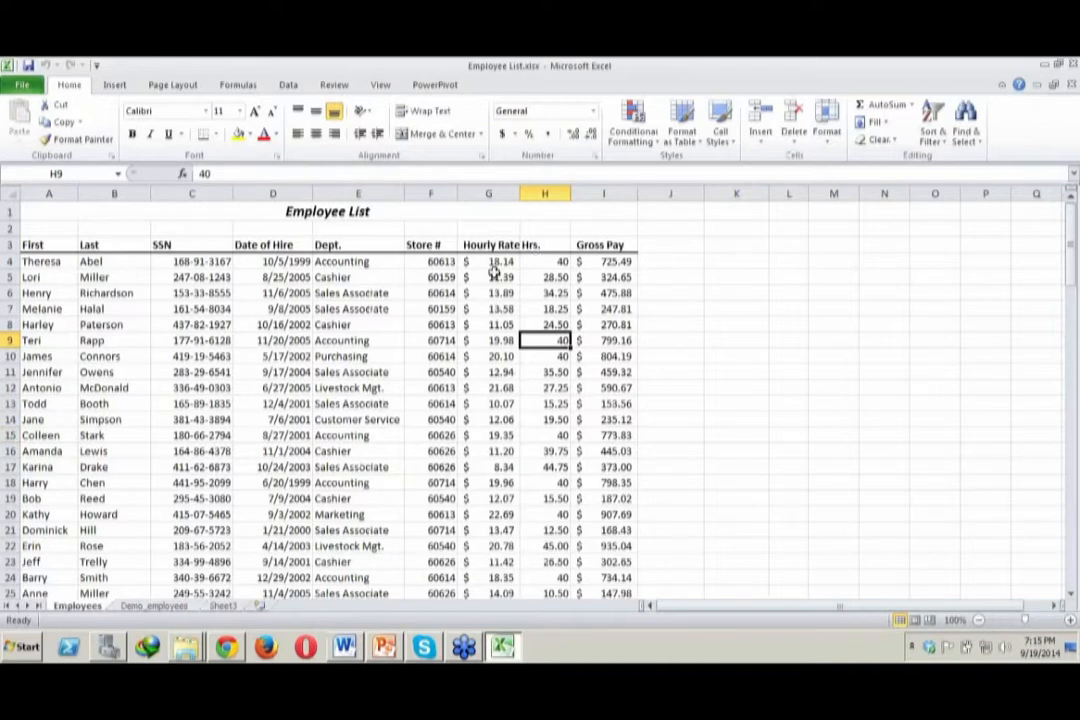
pyautogui.click(532, 240)
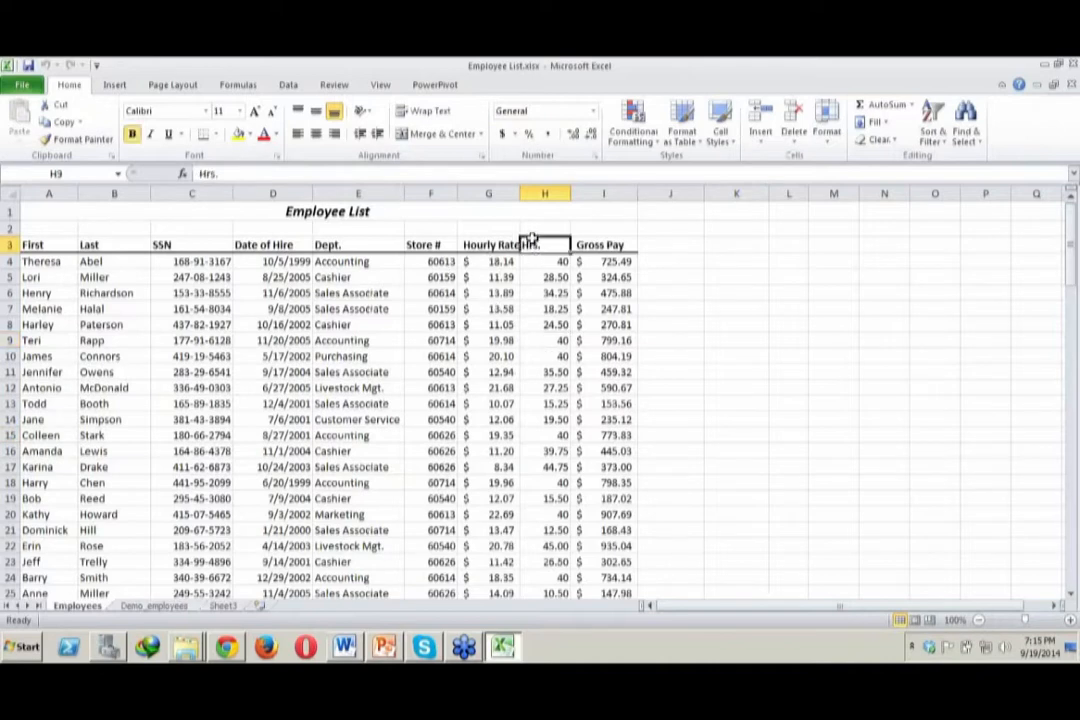
pyautogui.click(176, 244)
pyautogui.click(108, 248)
pyautogui.click(63, 247)
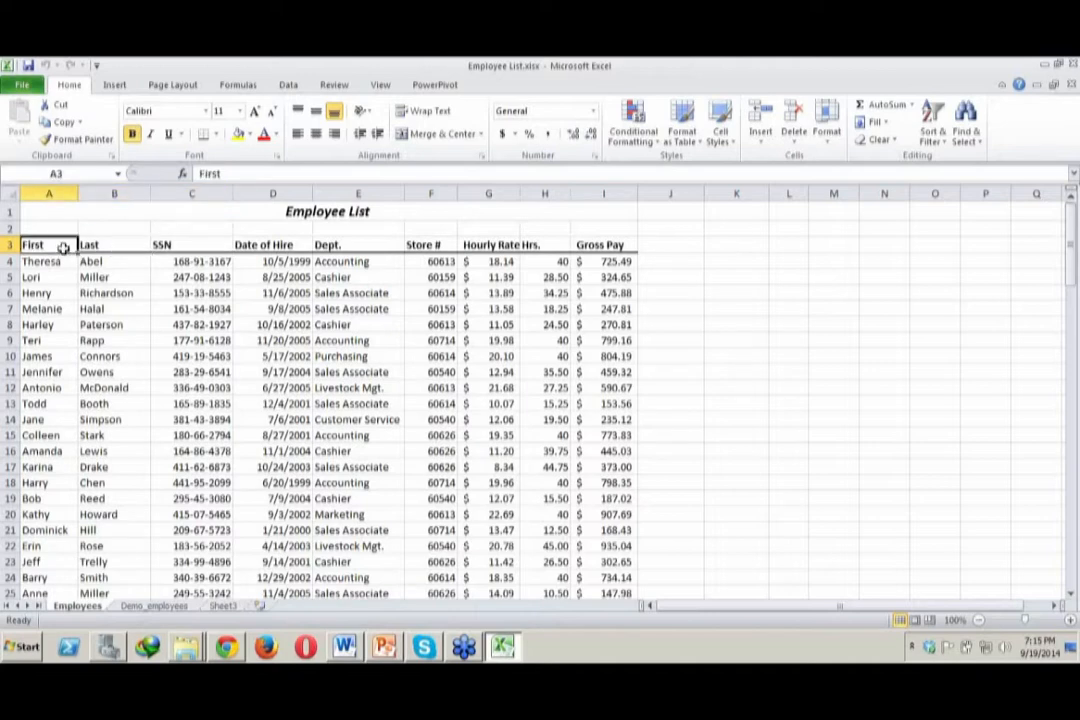
pyautogui.click(120, 247)
pyautogui.click(176, 246)
pyautogui.click(284, 242)
pyautogui.click(335, 244)
pyautogui.click(440, 245)
pyautogui.click(497, 246)
pyautogui.click(574, 245)
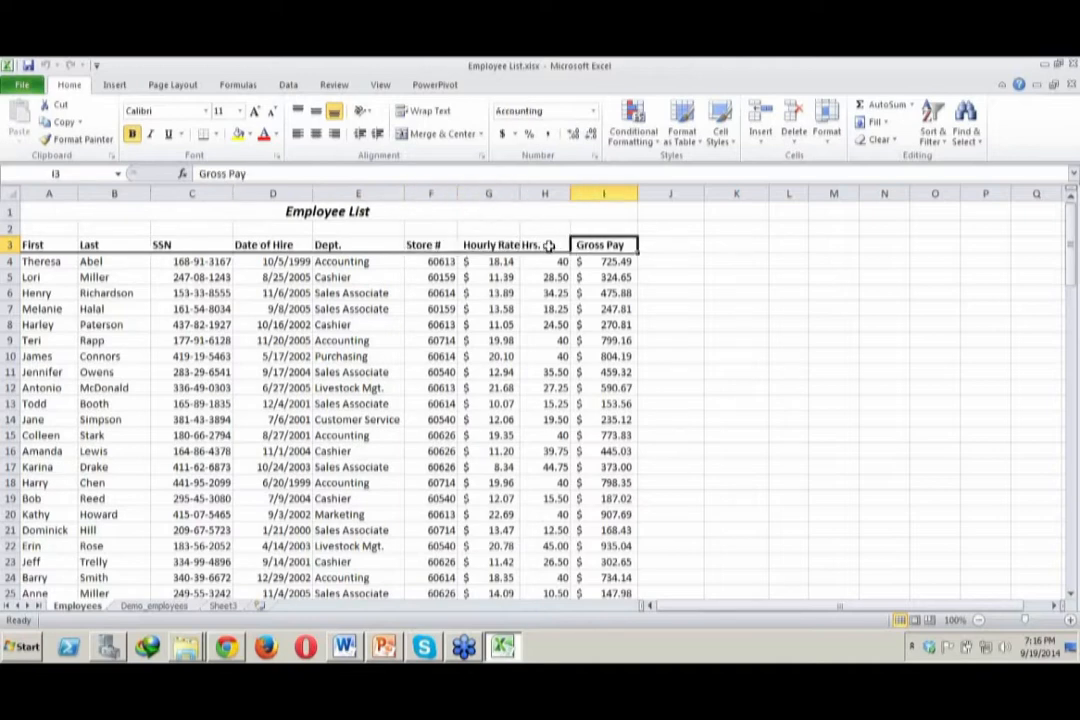
pyautogui.click(549, 246)
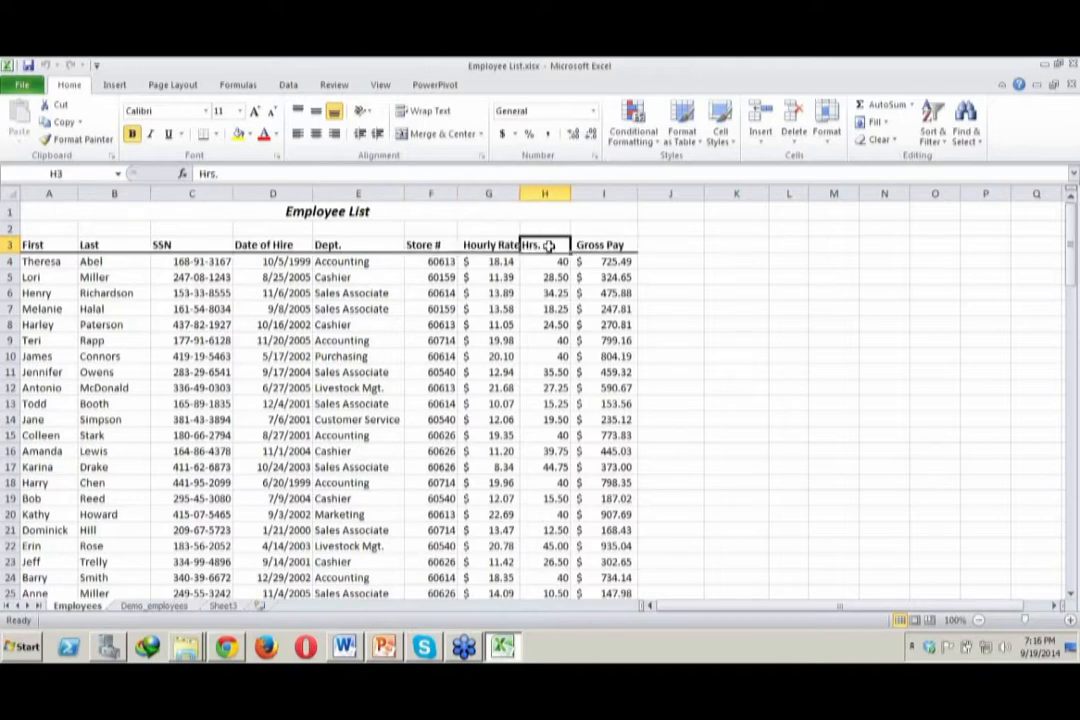
# Copy the range A1:I16 from the Employees sheet and paste it into the Demo_employees sheet starting at cell A1
pyautogui.click(155, 606)
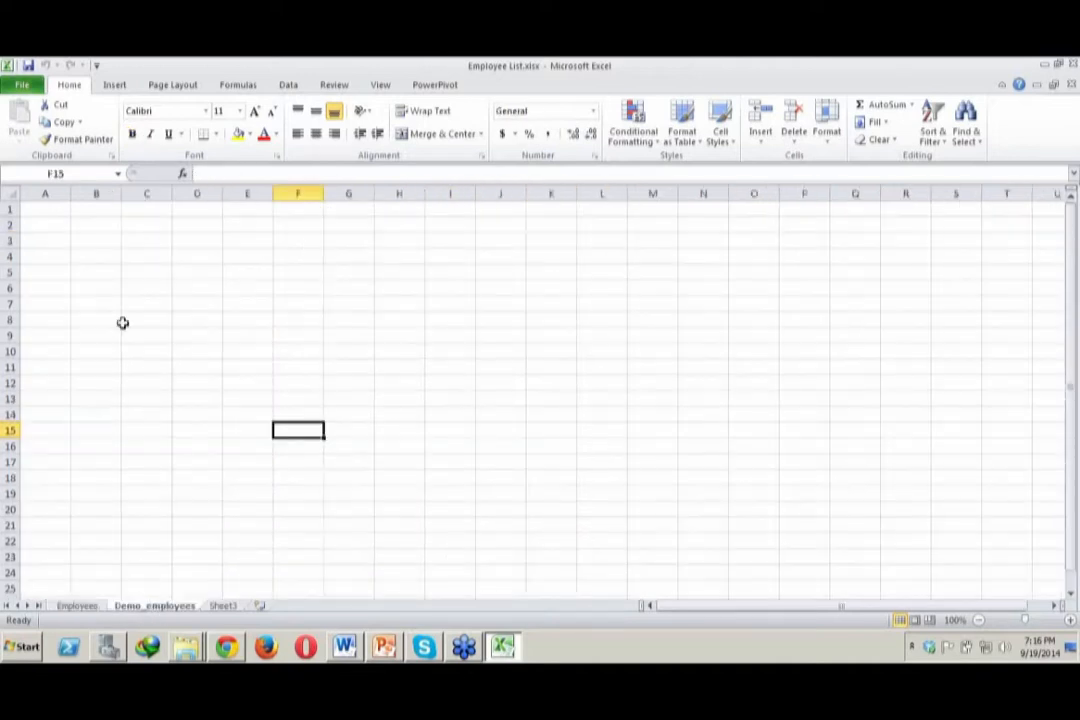
pyautogui.click(74, 606)
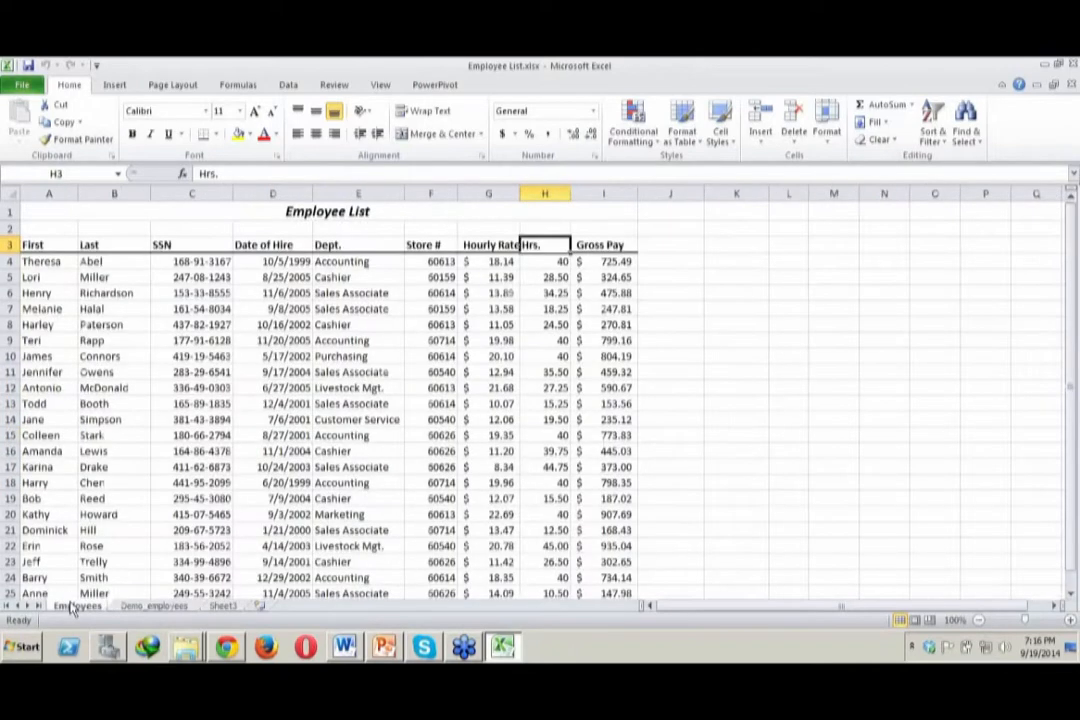
pyautogui.click(80, 212)
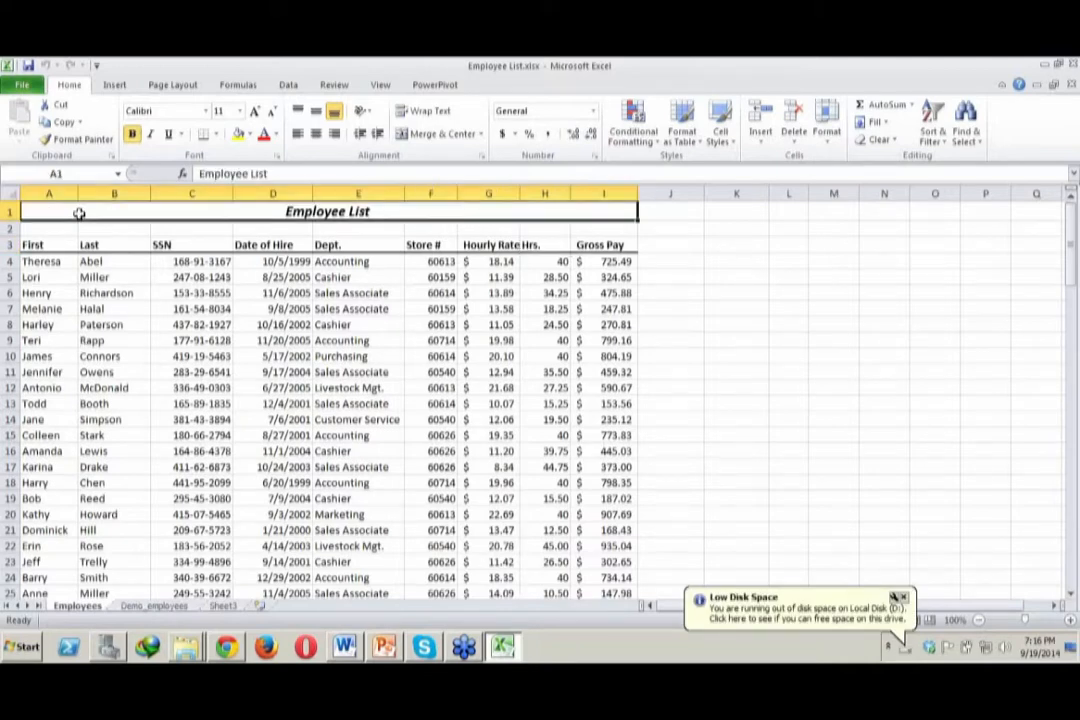
pyautogui.moveTo(80, 212); pyautogui.dragTo(249, 445)
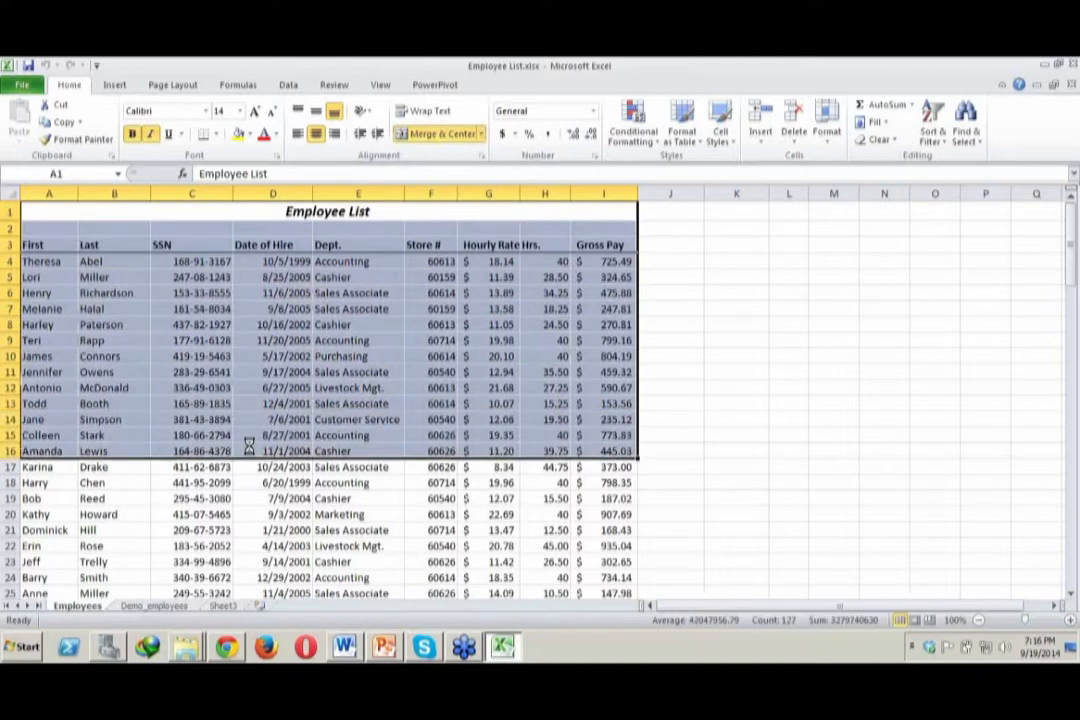
pyautogui.hotkey('ctrl', 'c')
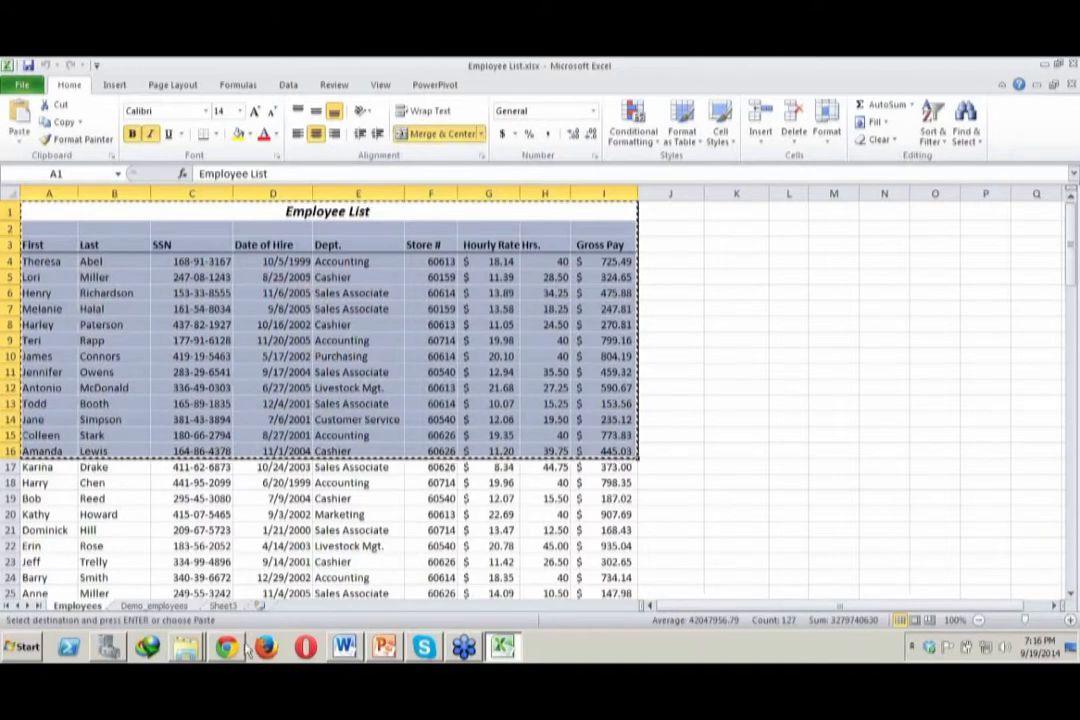
pyautogui.click(150, 606)
pyautogui.click(28, 210)
pyautogui.hotkey('ctrl', 'v')
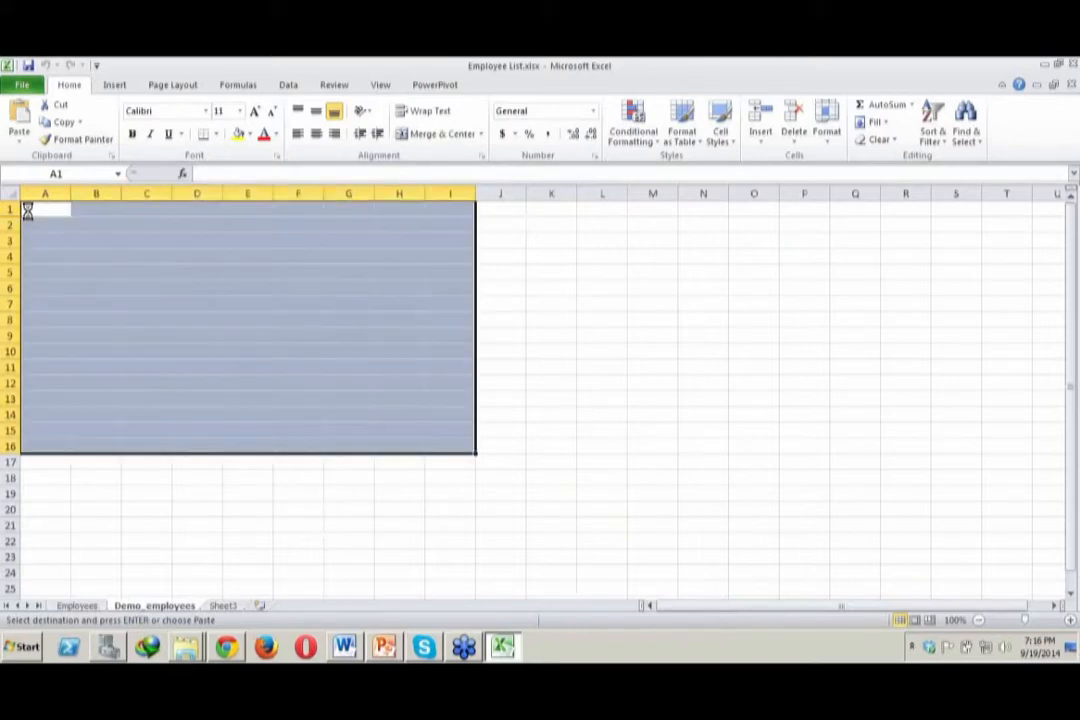
# Widen columns A through I of the Demo_employees sheet so the pasted headings and values fit, auto-fitting the Gross Pay column
pyautogui.doubleClick(173, 192)
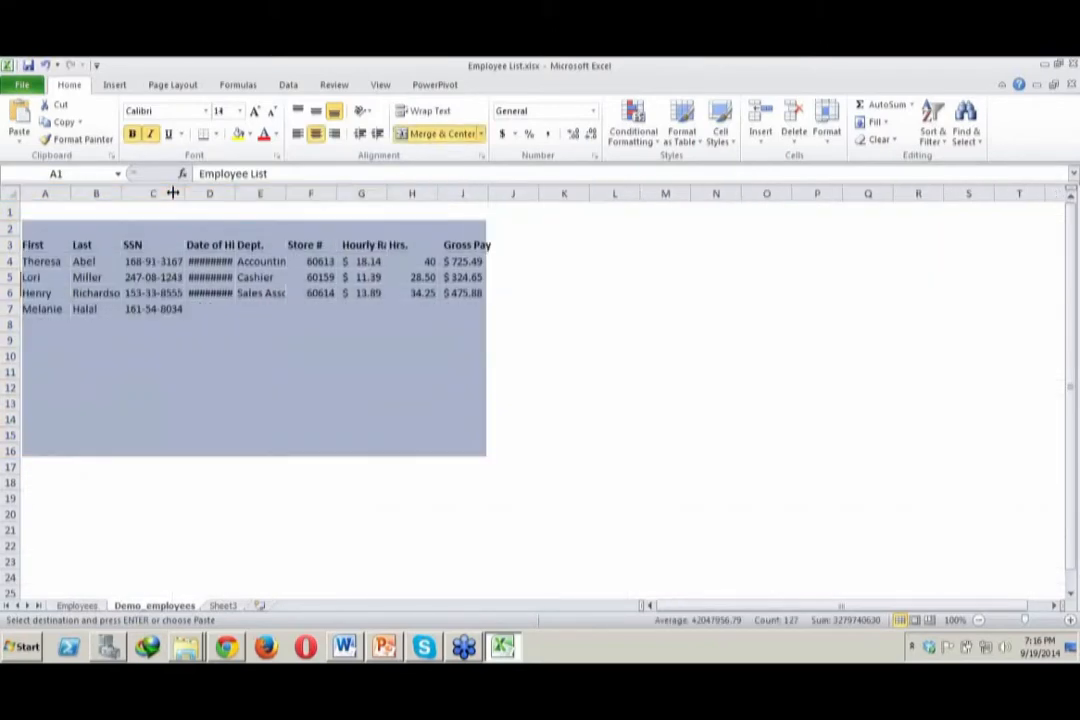
pyautogui.doubleClick(234, 193)
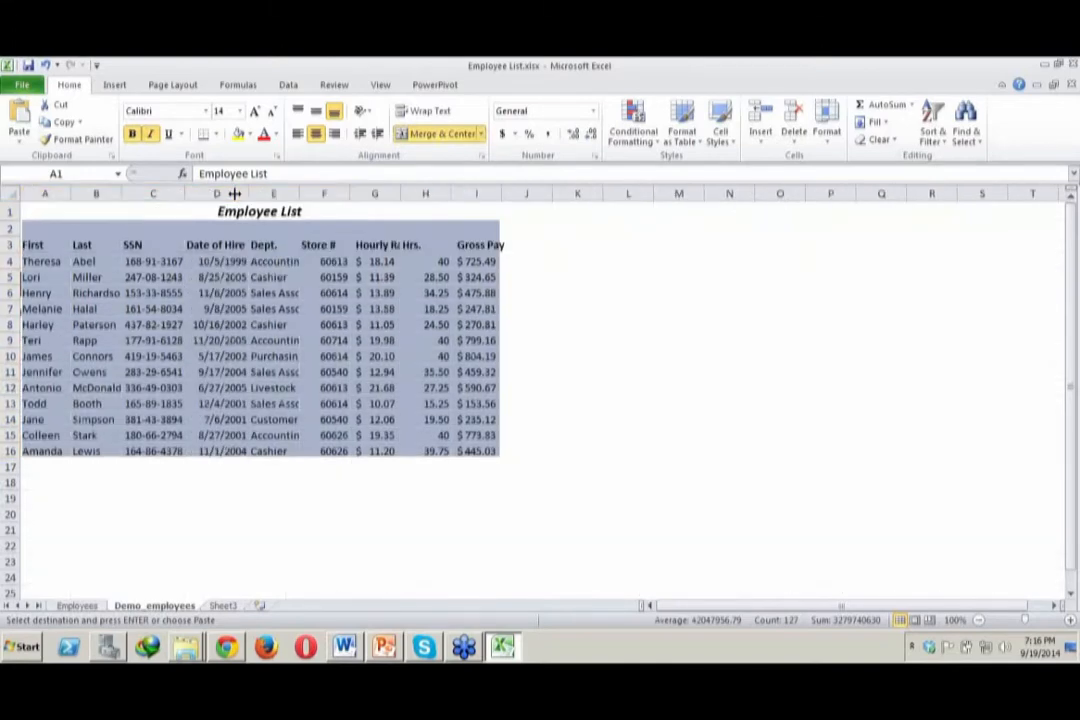
pyautogui.click(680, 403)
pyautogui.click(66, 607)
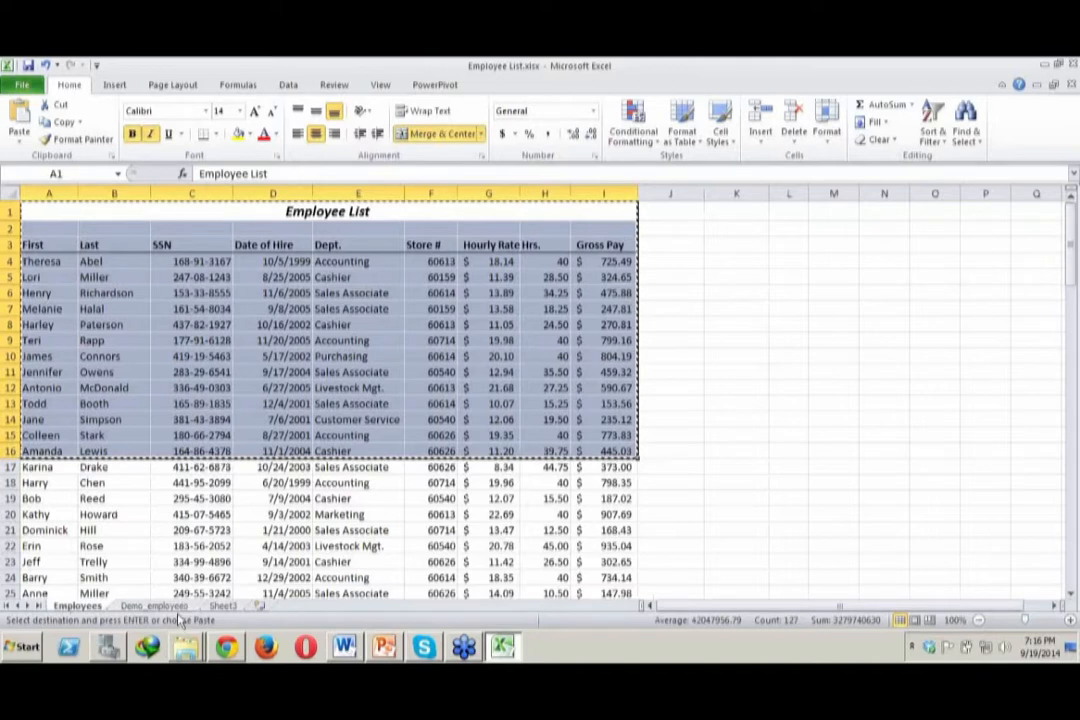
pyautogui.click(154, 606)
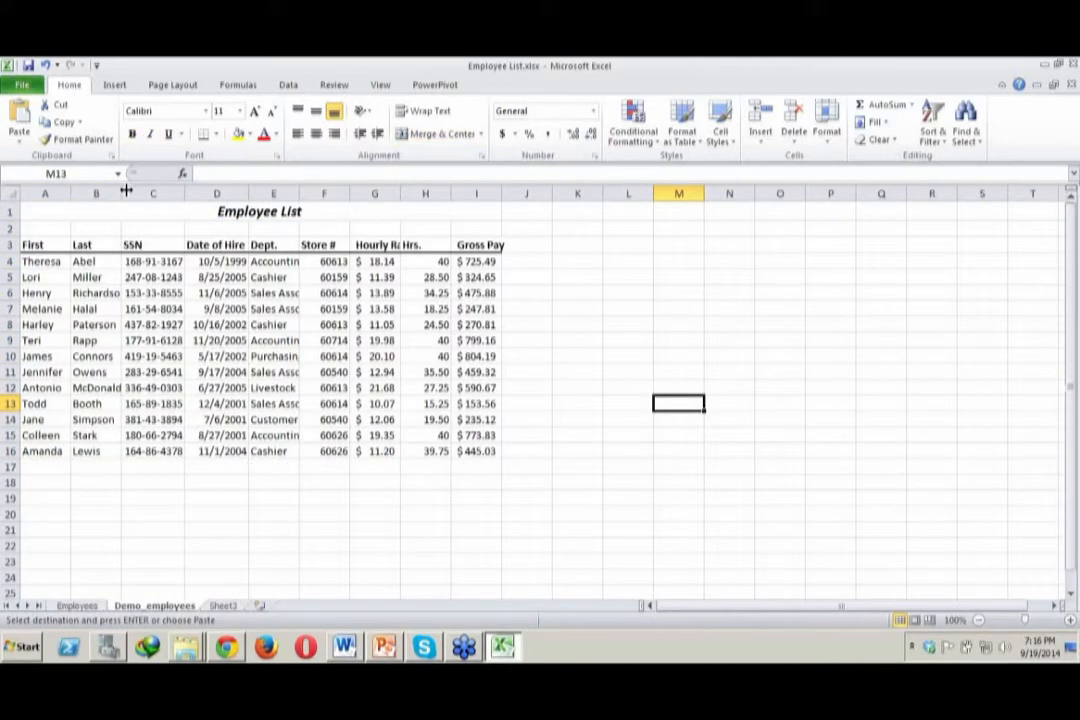
pyautogui.moveTo(121, 190); pyautogui.dragTo(790, 192)
pyautogui.moveTo(790, 192); pyautogui.dragTo(700, 191)
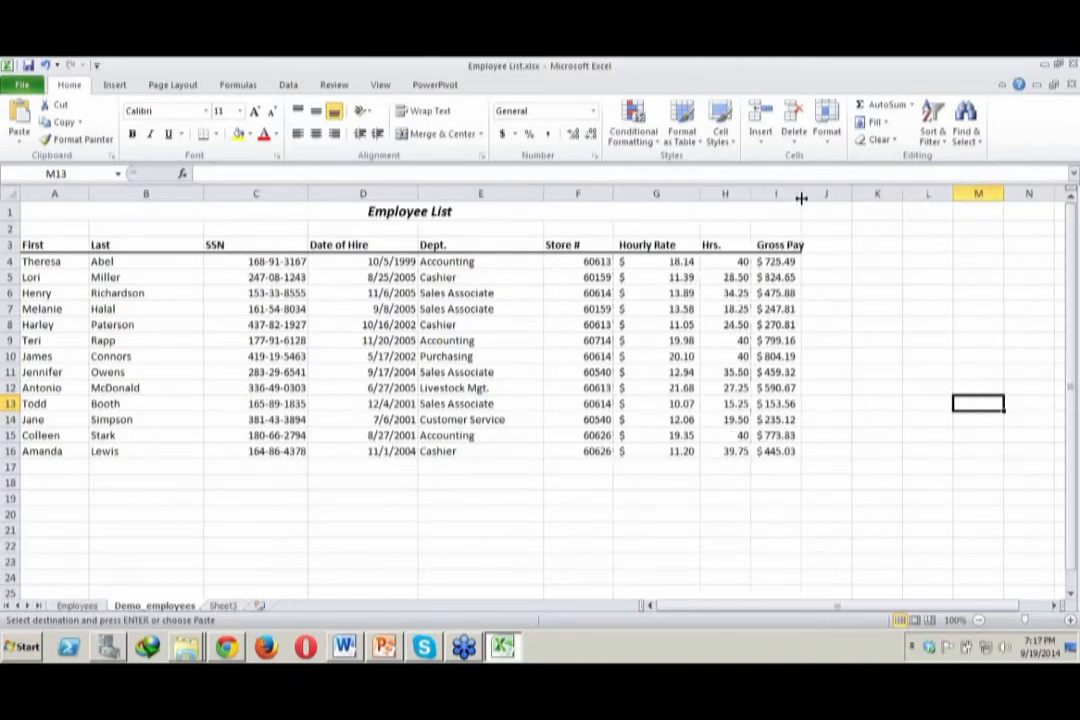
pyautogui.doubleClick(801, 195)
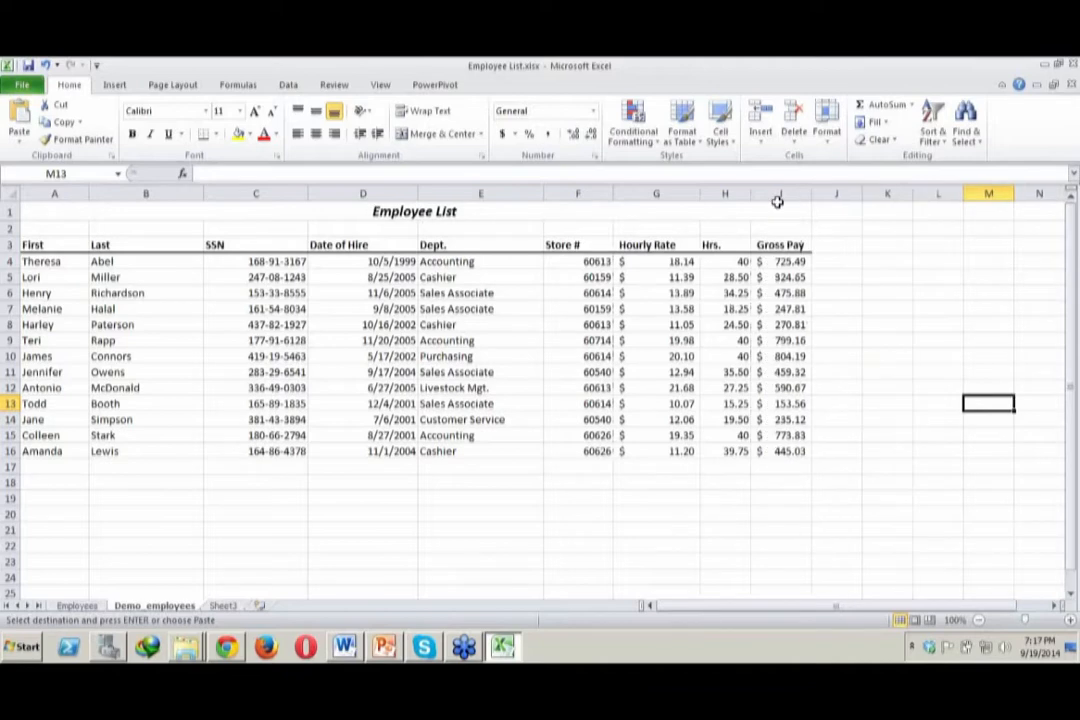
# Examine sample records in the Employees sheet, checking cells from the First column through Store # and a Gross Pay cell
pyautogui.click(78, 606)
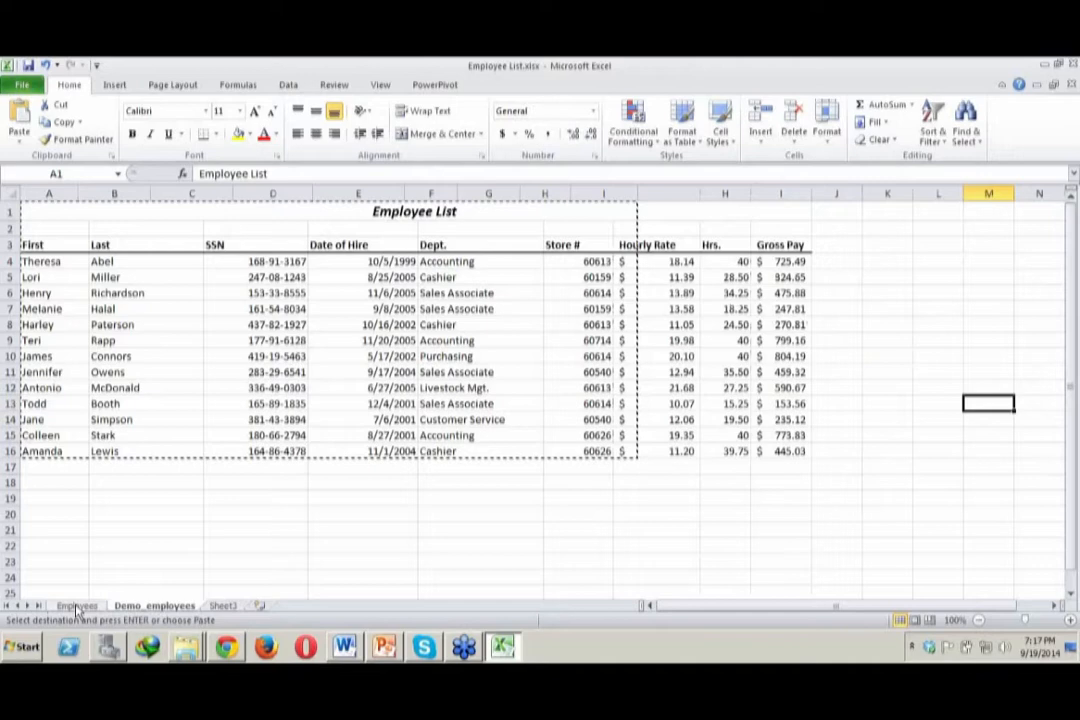
pyautogui.click(78, 606)
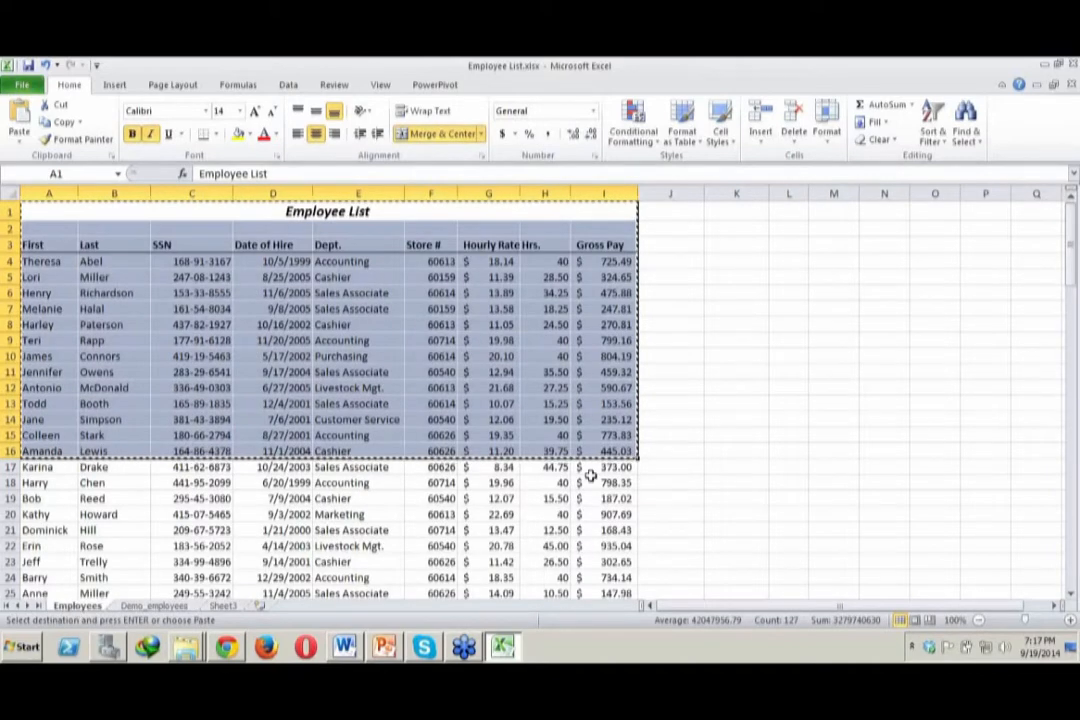
pyautogui.click(592, 481)
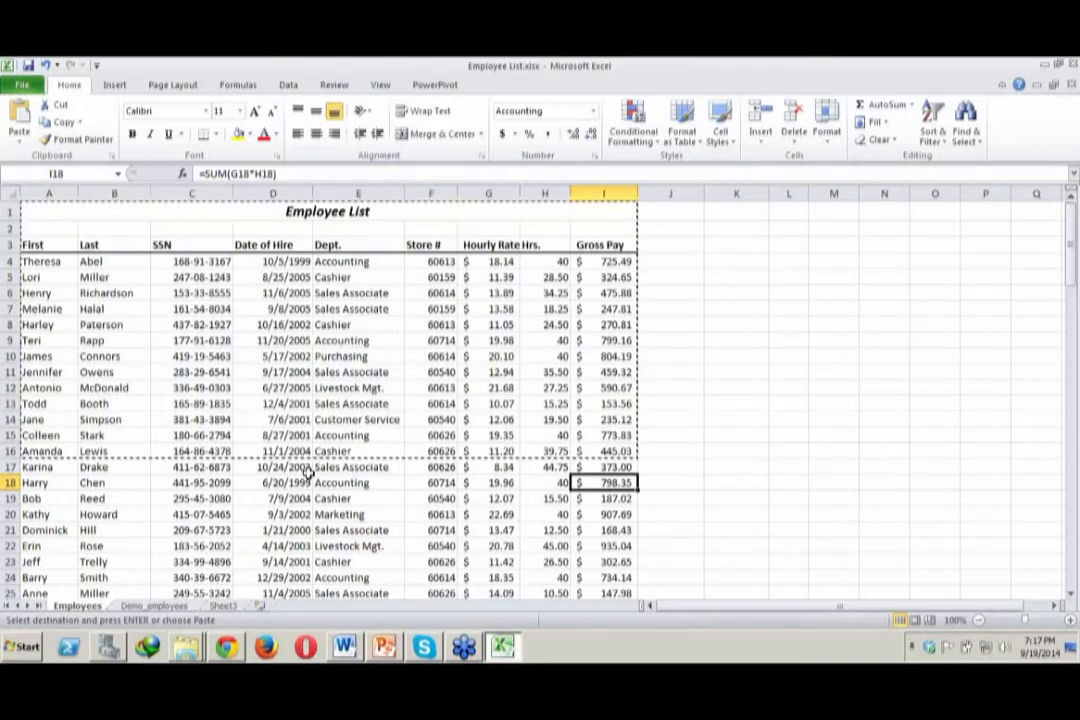
pyautogui.click(487, 277)
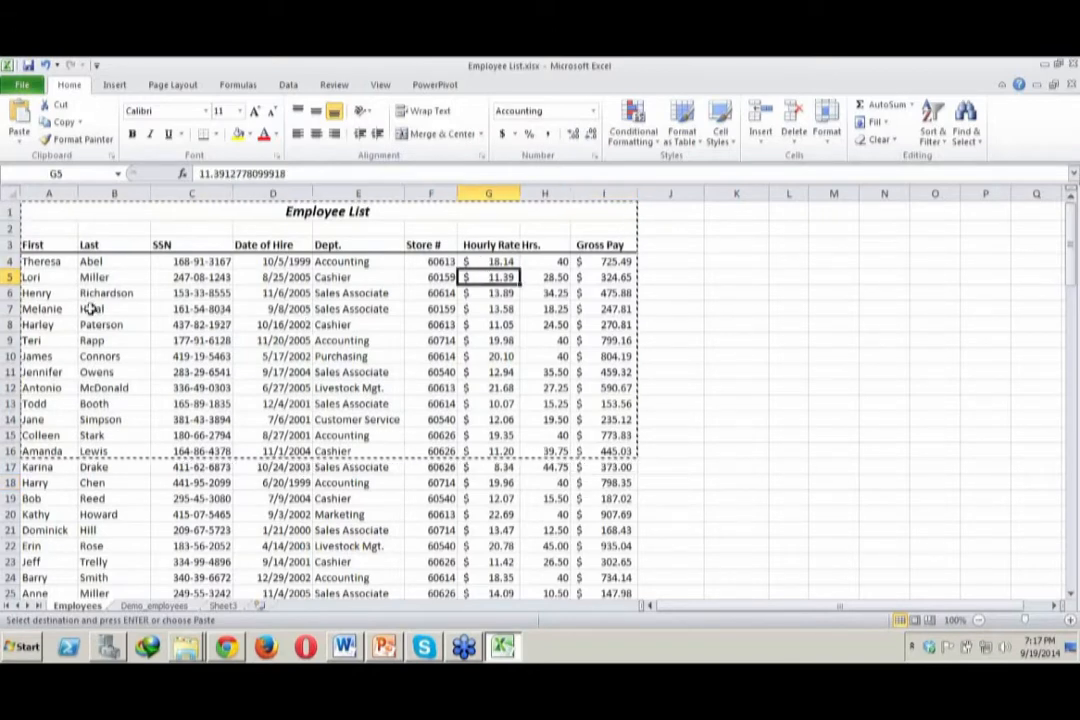
pyautogui.click(52, 261)
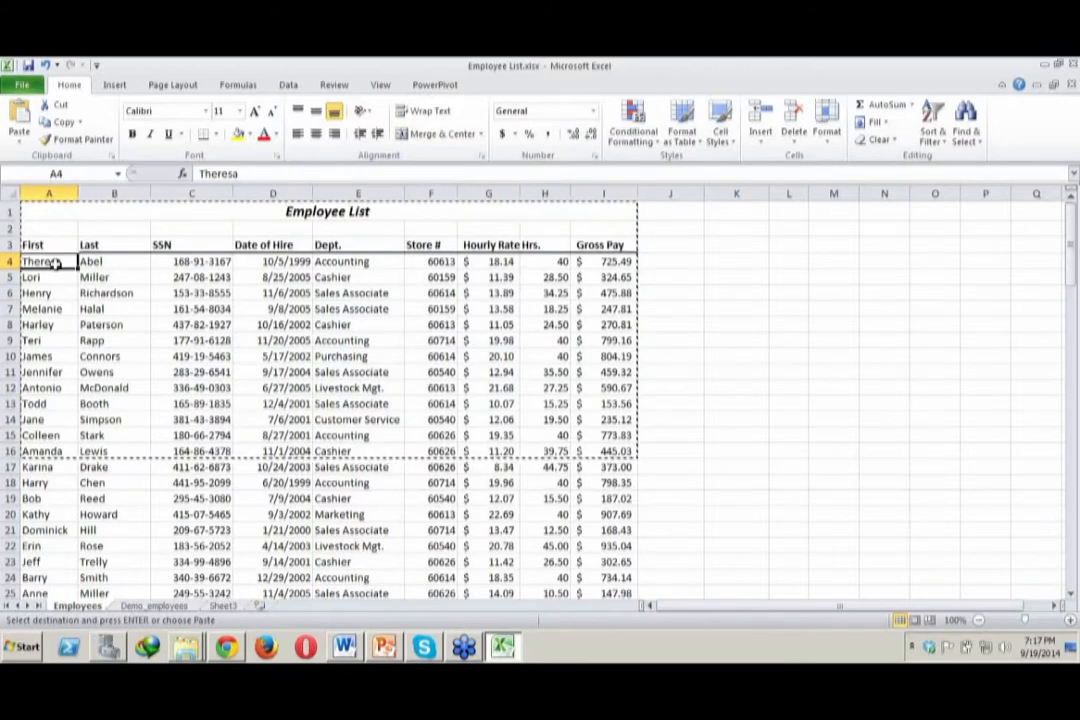
pyautogui.press('Right')
pyautogui.press('Right')
pyautogui.press('Down')
pyautogui.press('Down')
pyautogui.press('Down')
pyautogui.press('Right')
pyautogui.press('Right')
pyautogui.press('Right')
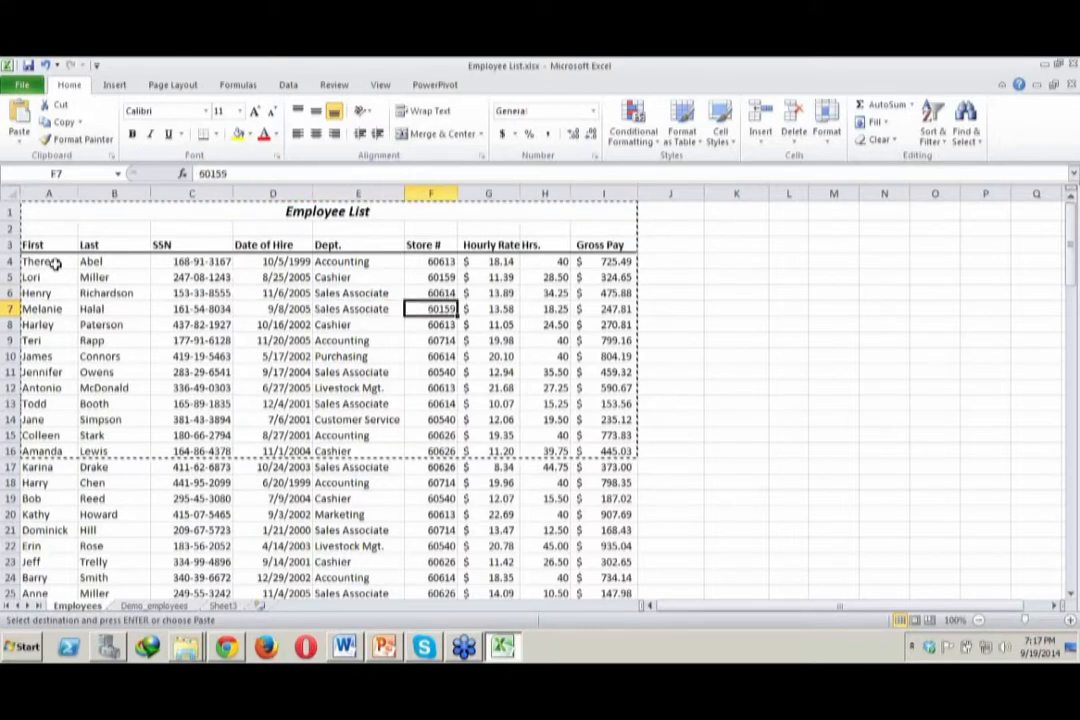
# Inspect the Gross Pay formula in I4 of the Employees sheet and its source cells G4 and H4
pyautogui.press('Right')
pyautogui.press('Up')
pyautogui.press('Up')
pyautogui.press('Up')
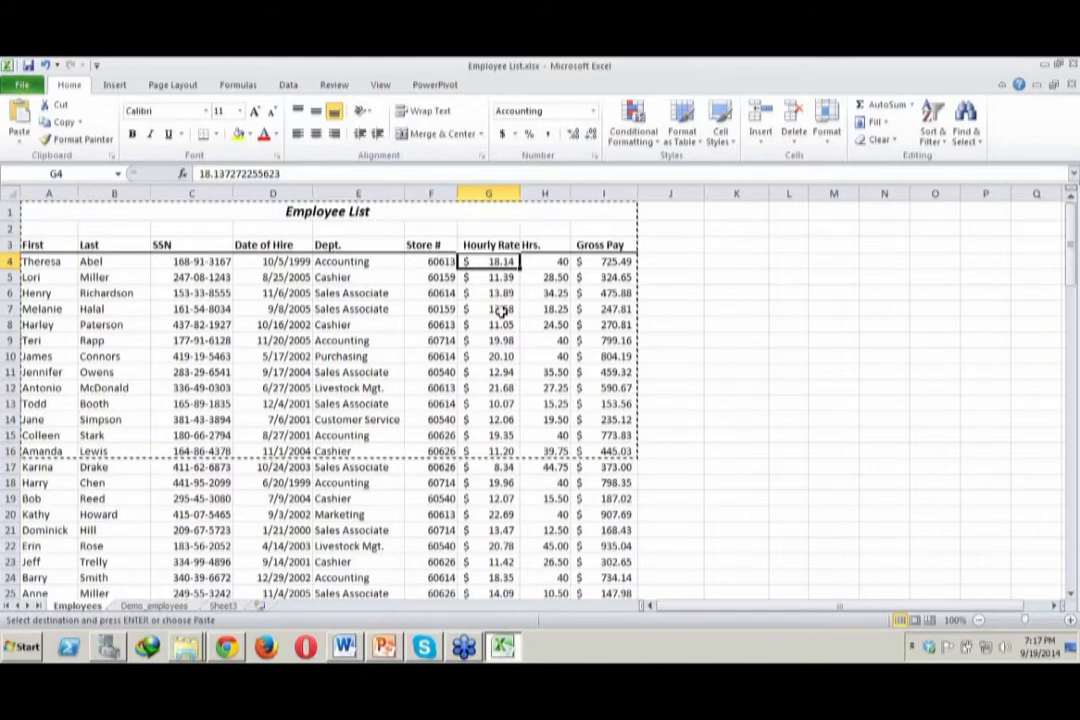
pyautogui.press('Right')
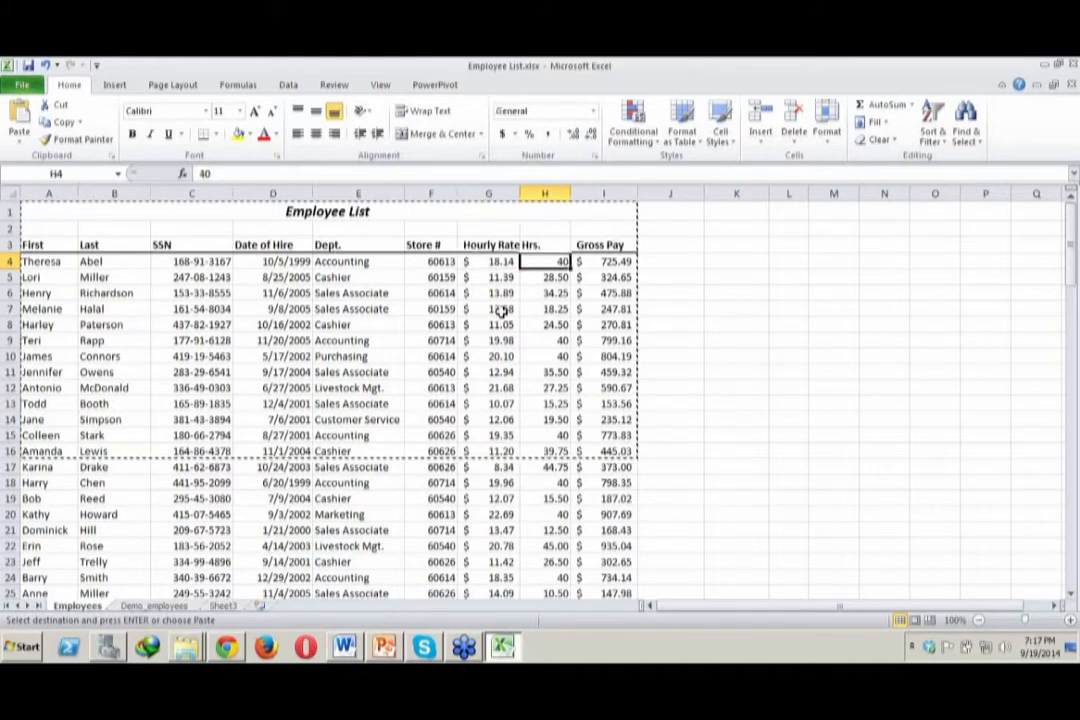
pyautogui.click(615, 257)
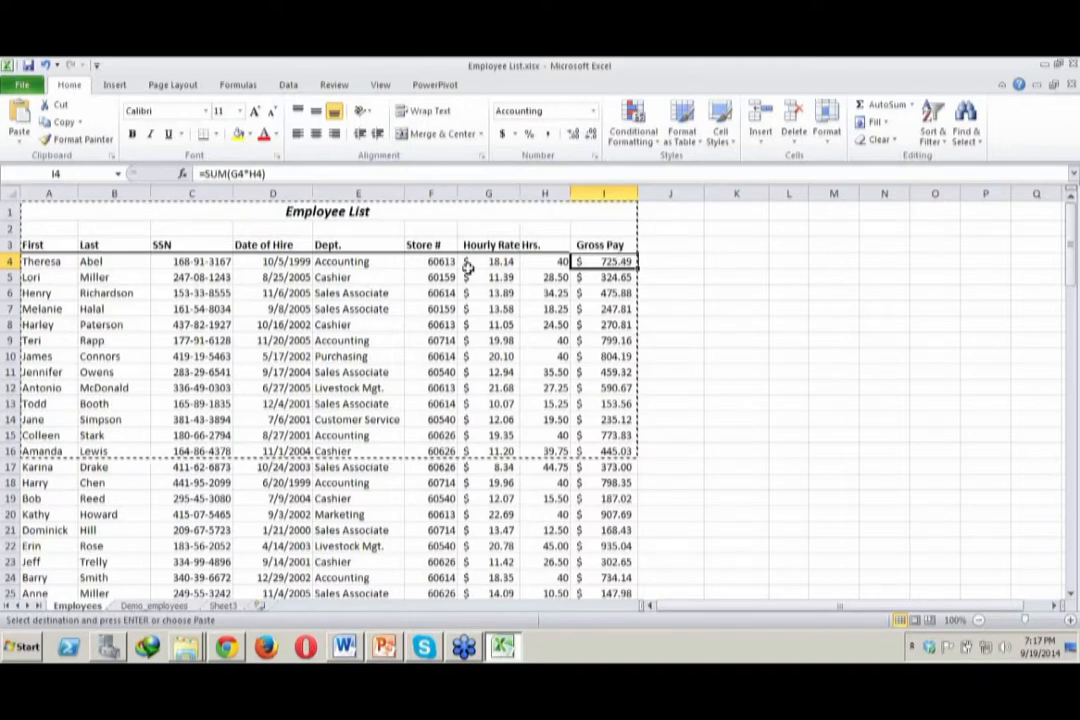
pyautogui.click(483, 262)
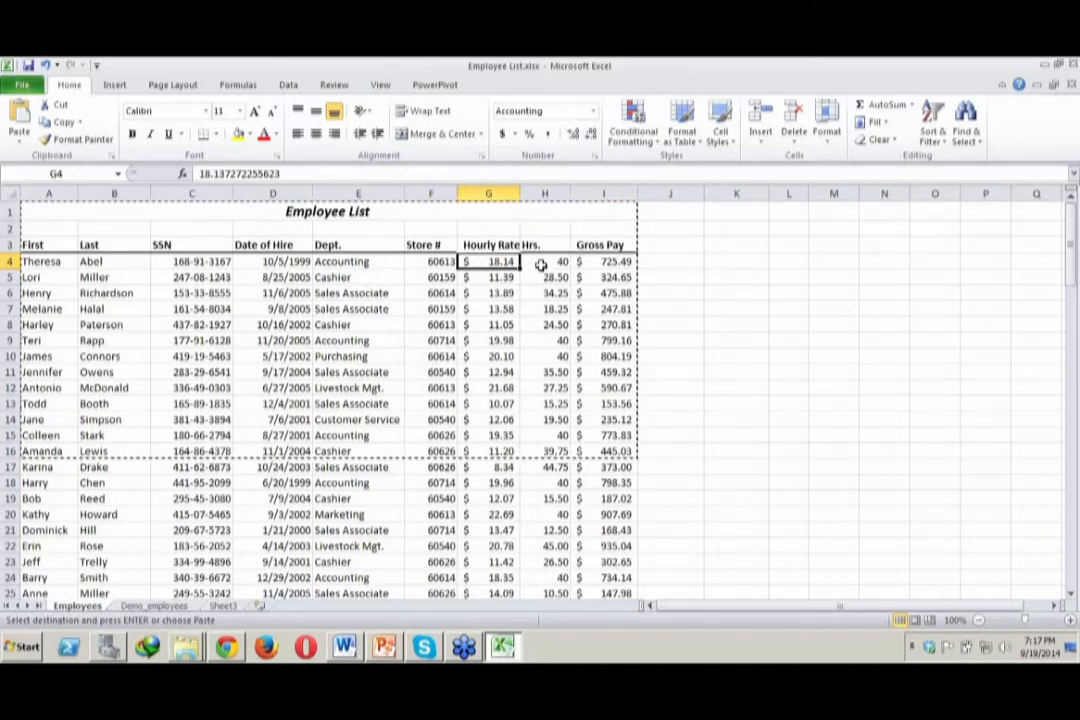
pyautogui.click(541, 262)
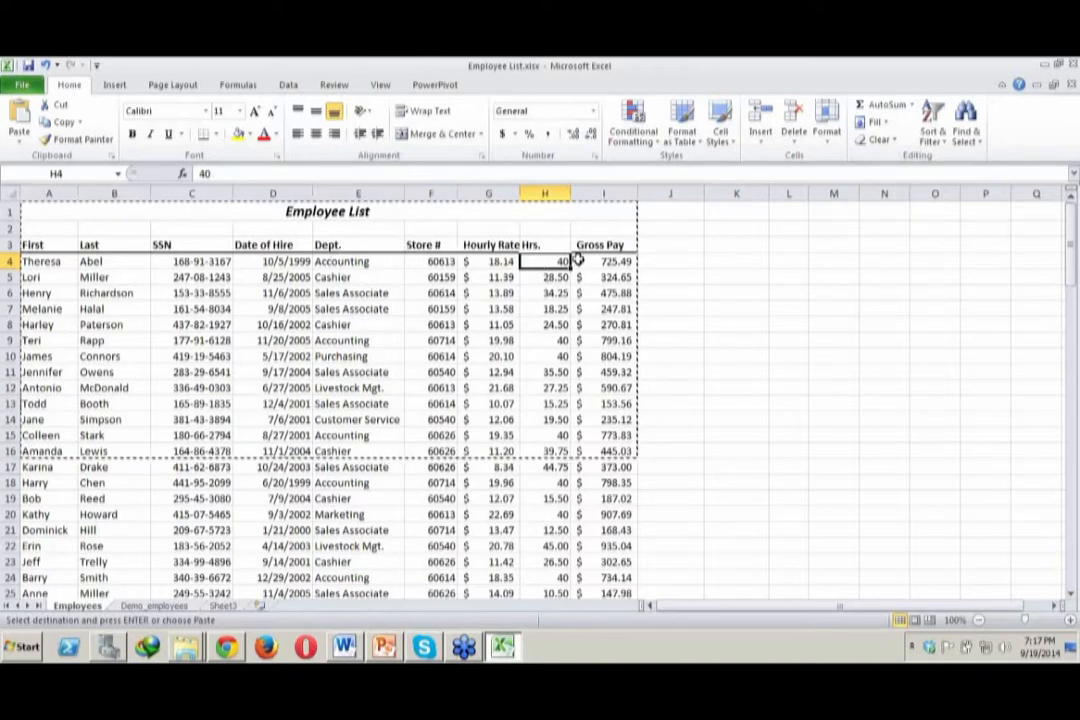
# Copy the Gross Pay heading from I3 to J3 in the Demo_employees sheet and auto-fit column J
pyautogui.click(185, 607)
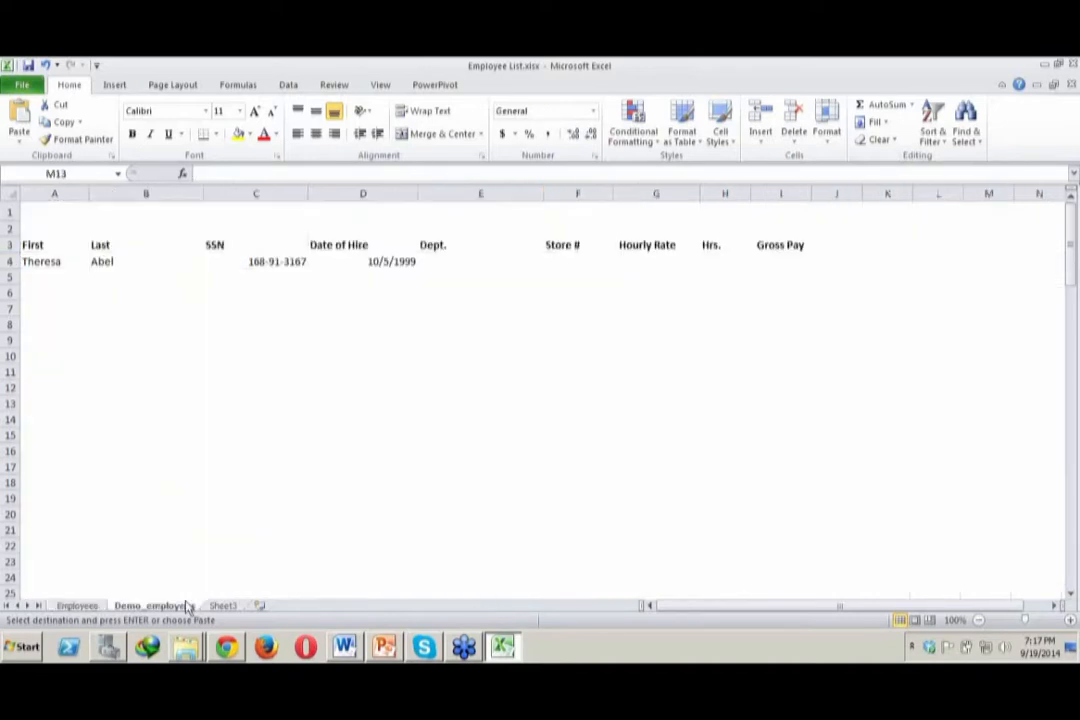
pyautogui.click(844, 245)
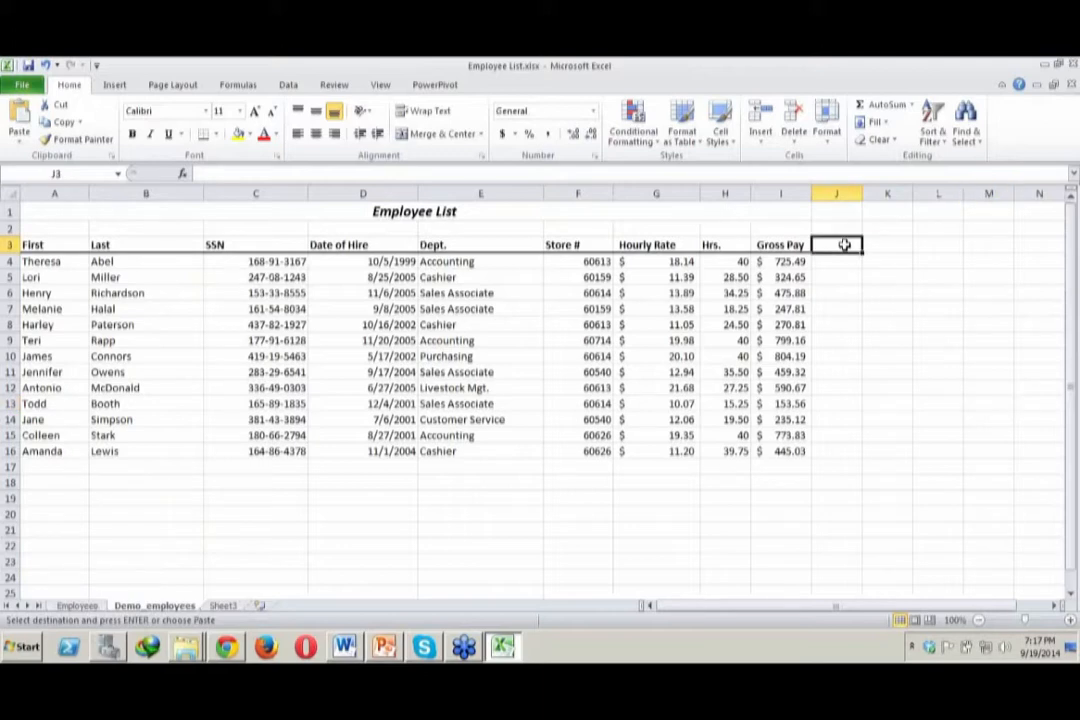
pyautogui.click(785, 243)
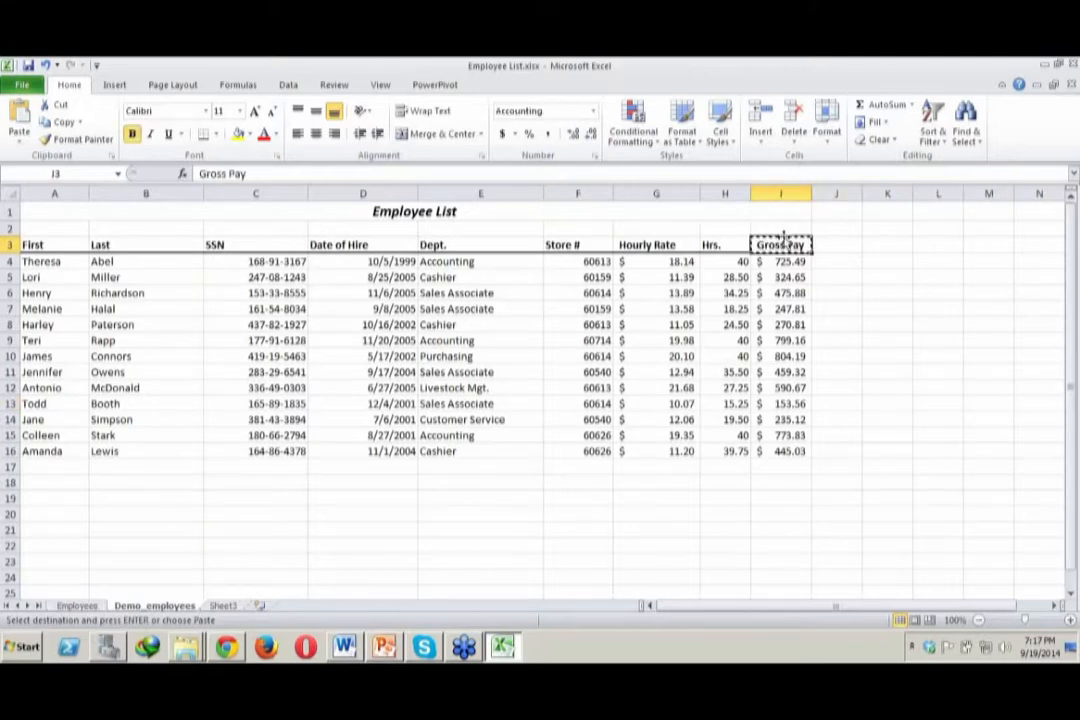
pyautogui.click(828, 242)
pyautogui.hotkey('ctrl', 'v')
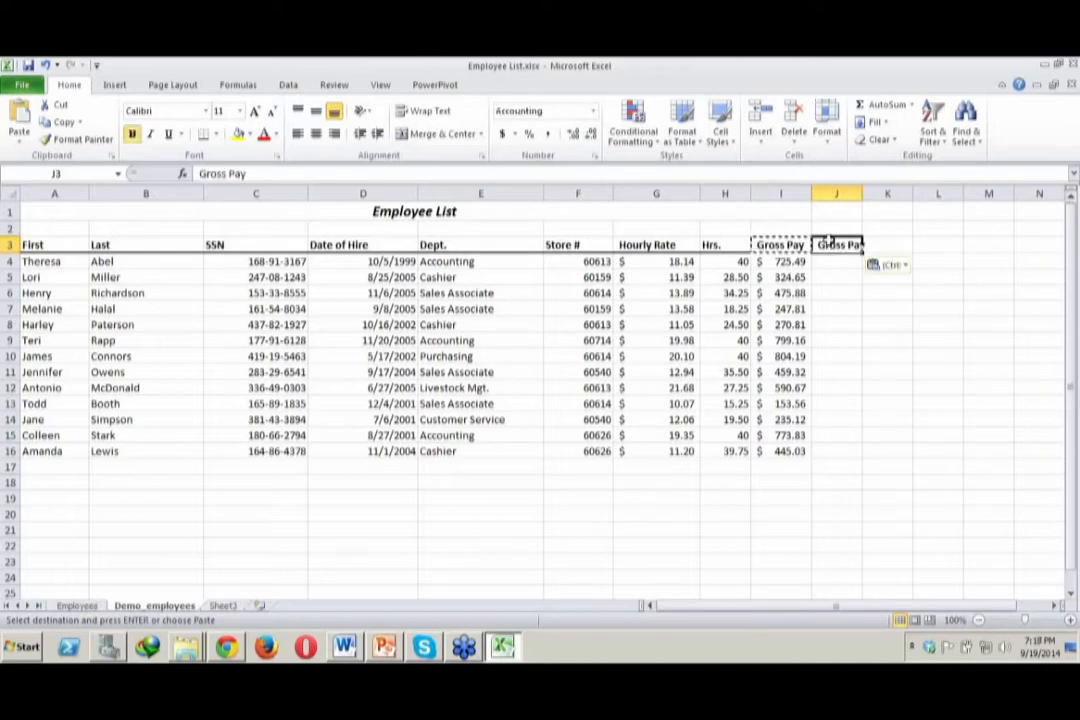
pyautogui.click(858, 306)
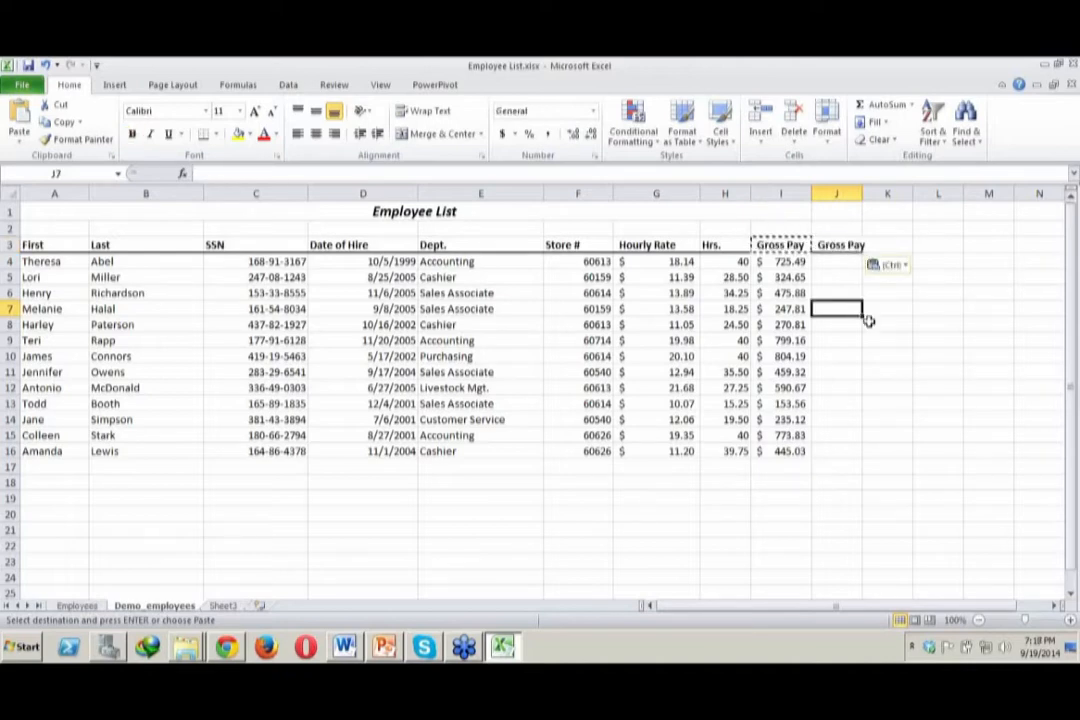
pyautogui.press('Escape')
pyautogui.click(937, 403)
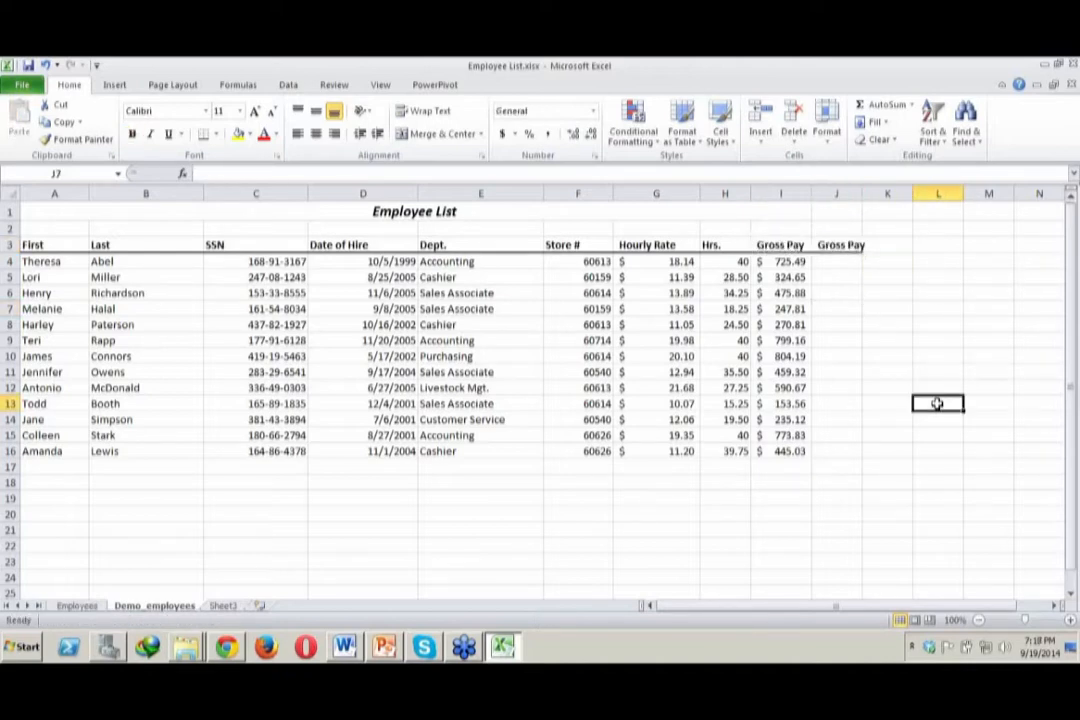
pyautogui.doubleClick(862, 190)
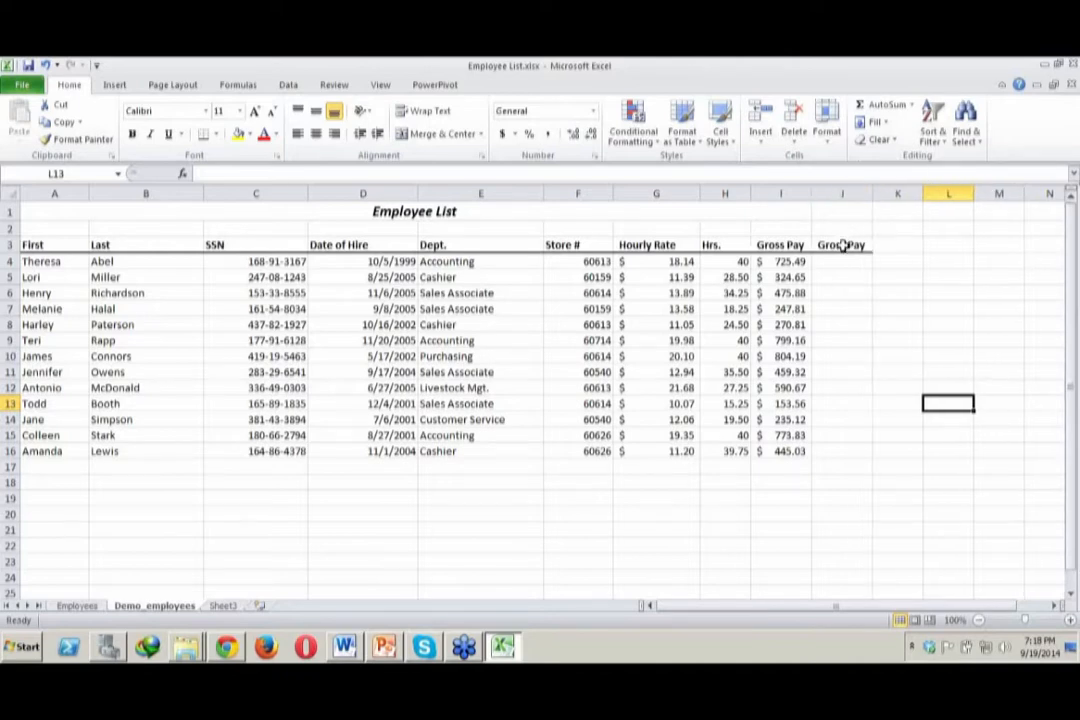
# Enter the formula =I4 in cell J4 to reference the first employee's gross pay
pyautogui.click(783, 271)
pyautogui.click(785, 261)
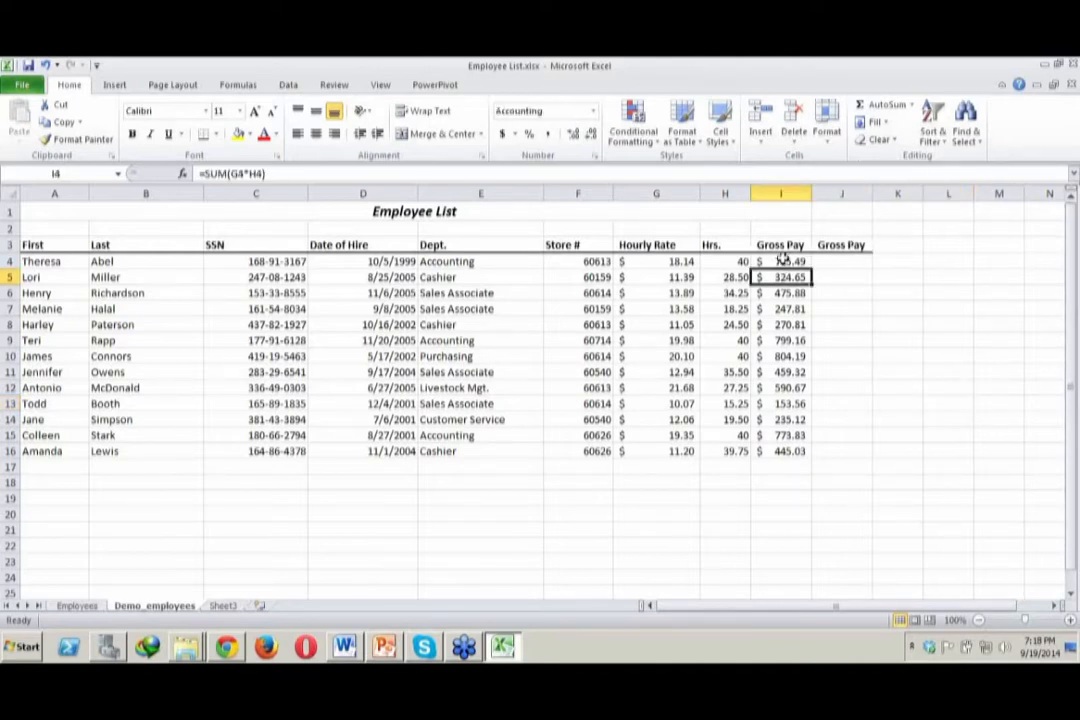
pyautogui.click(835, 261)
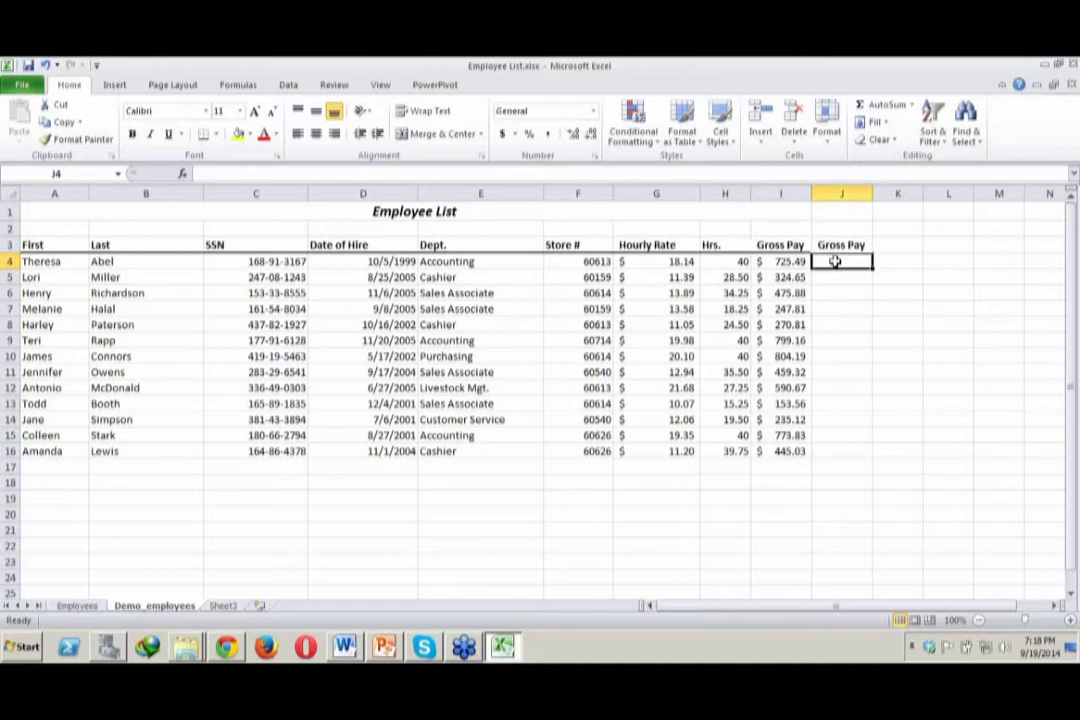
pyautogui.write('=')
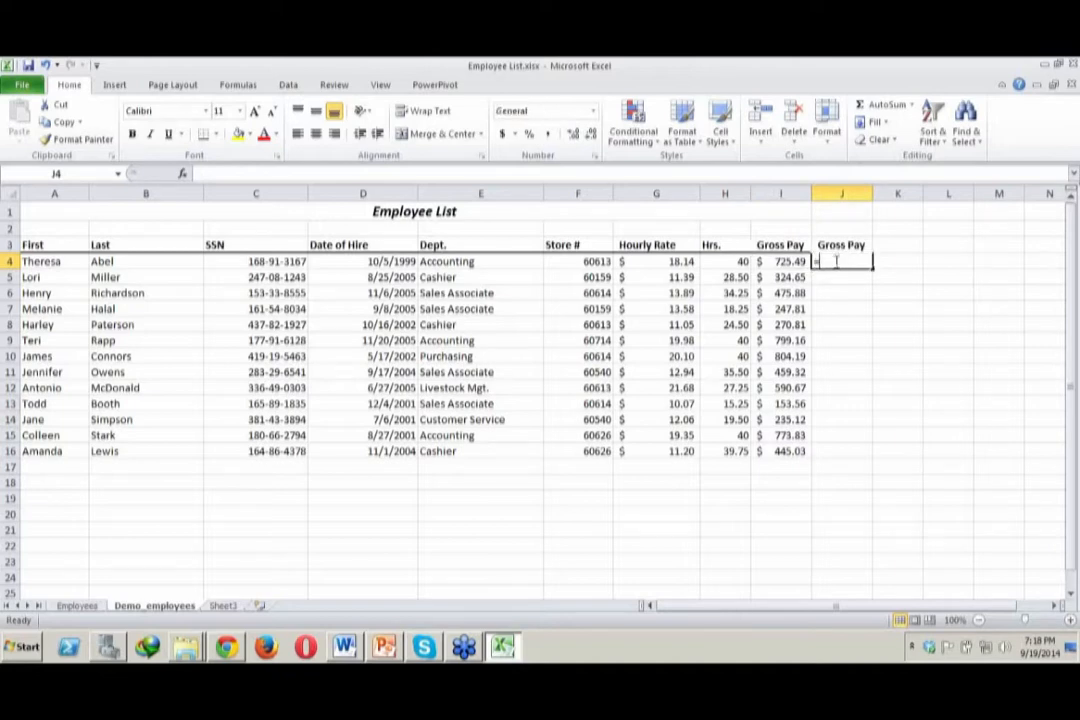
pyautogui.click(787, 263)
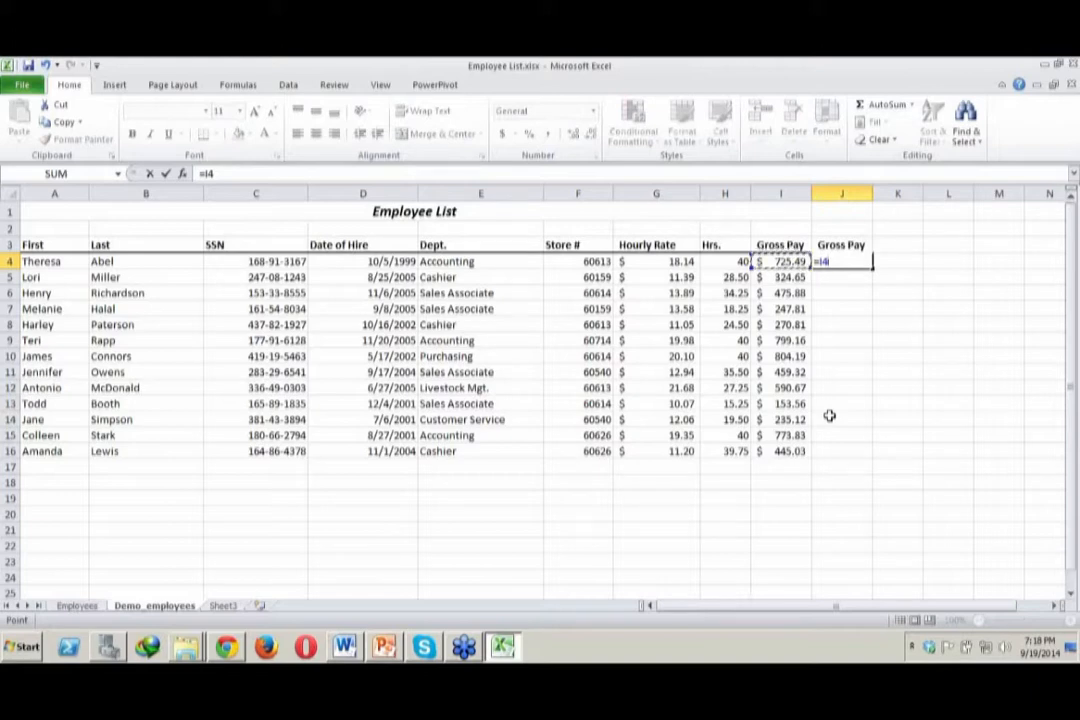
pyautogui.press('Return')
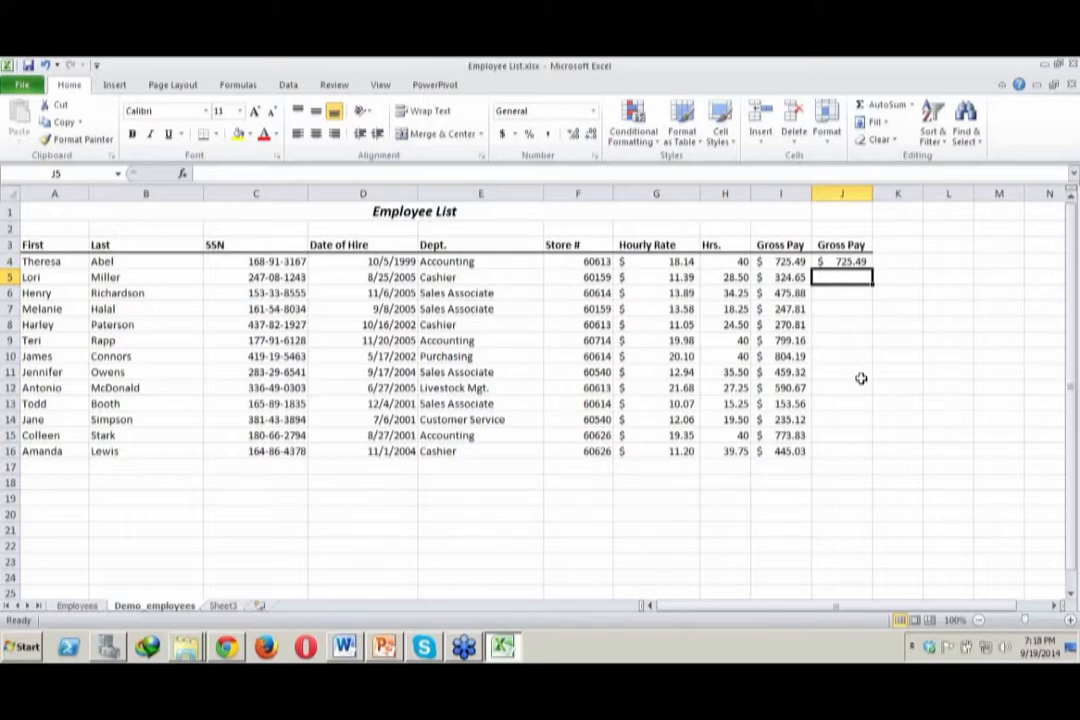
# Change the gross pay formula in I4 to =SUM(G5*H4) to test the dependent cell J4
pyautogui.doubleClick(795, 261)
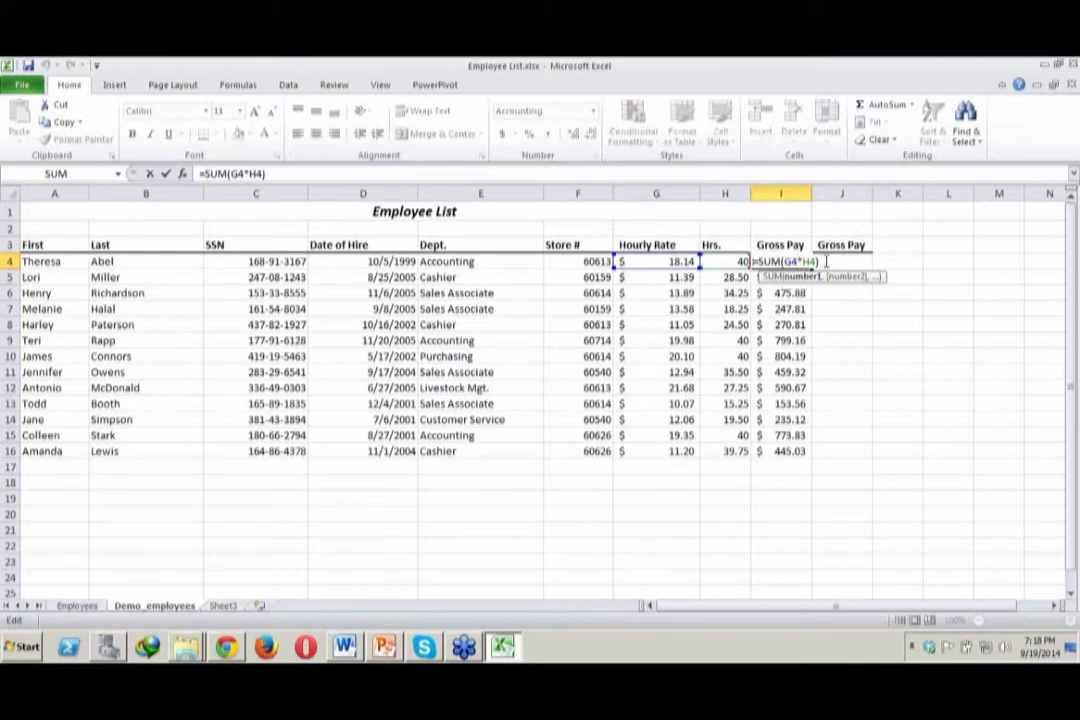
pyautogui.press('BackSpace')
pyautogui.write('5')
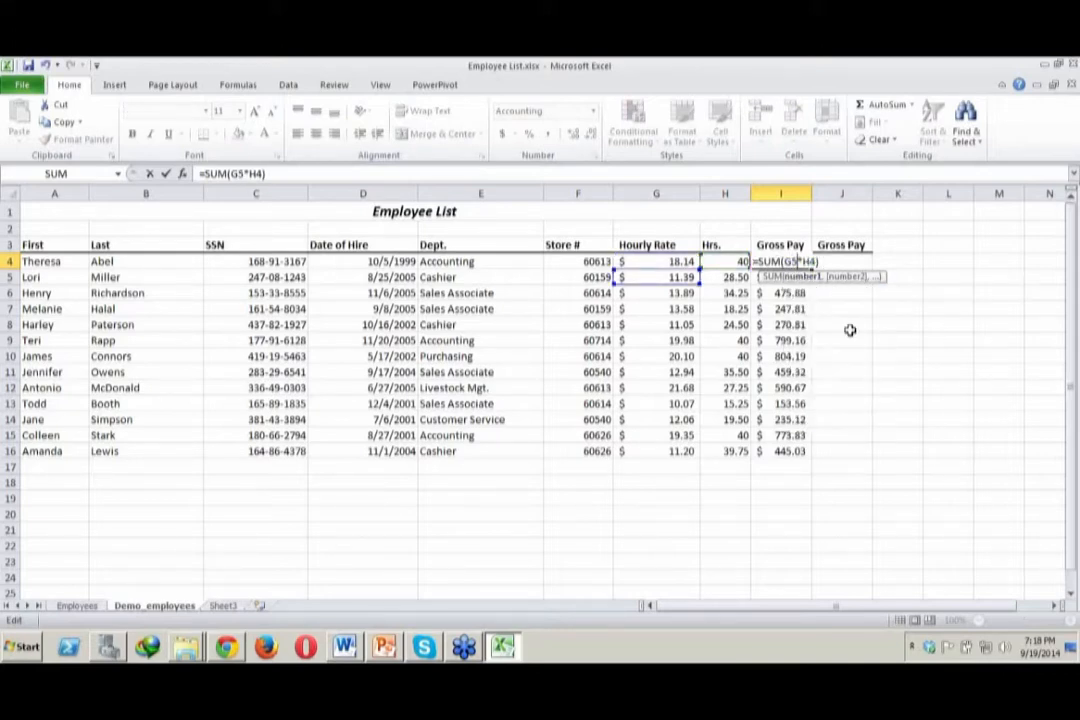
pyautogui.click(848, 327)
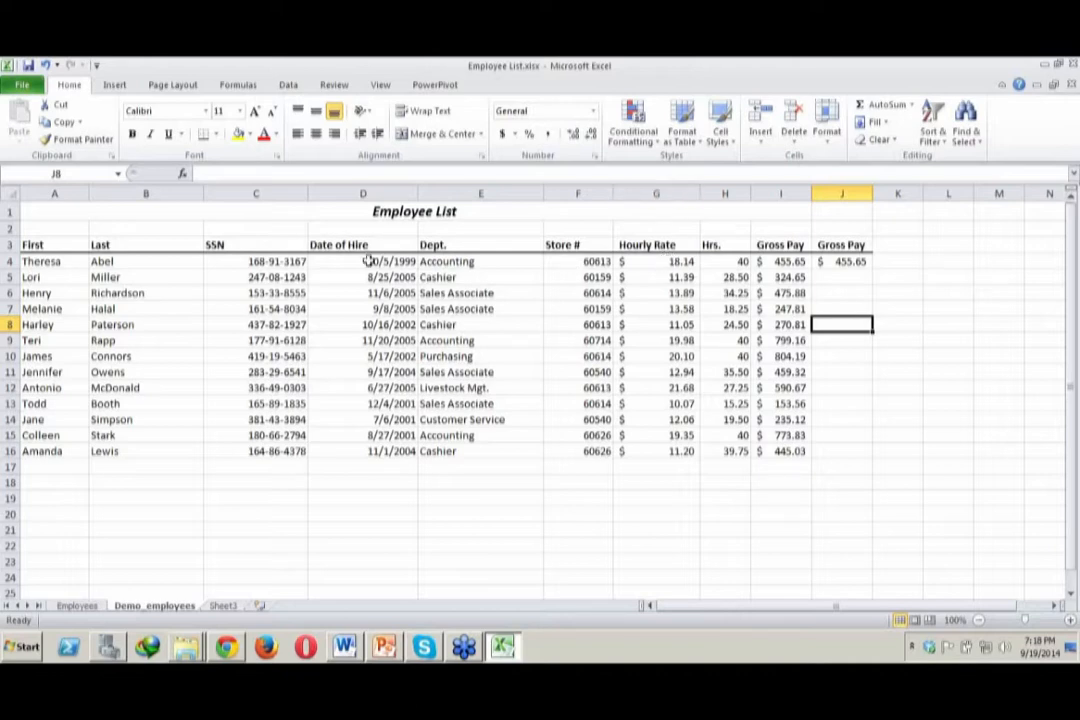
# Correct the gross pay formula in I4 to =SUM(G4*H4) and check it against the dependent cell J4
pyautogui.click(789, 262)
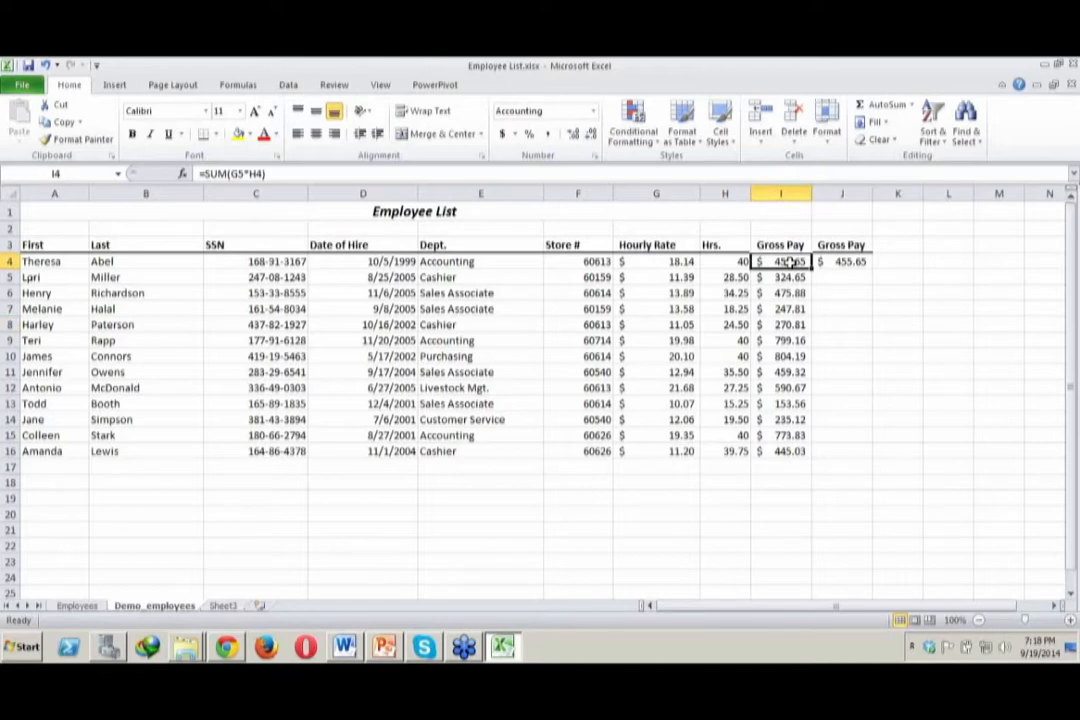
pyautogui.doubleClick(789, 262)
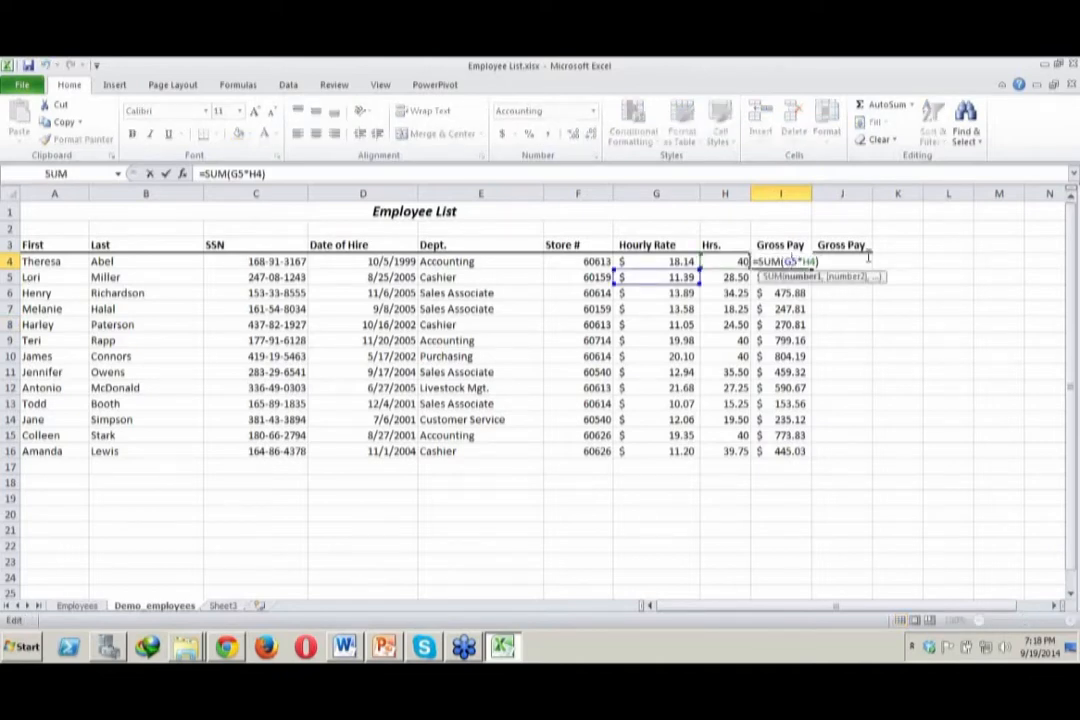
pyautogui.press('BackSpace')
pyautogui.write('49')
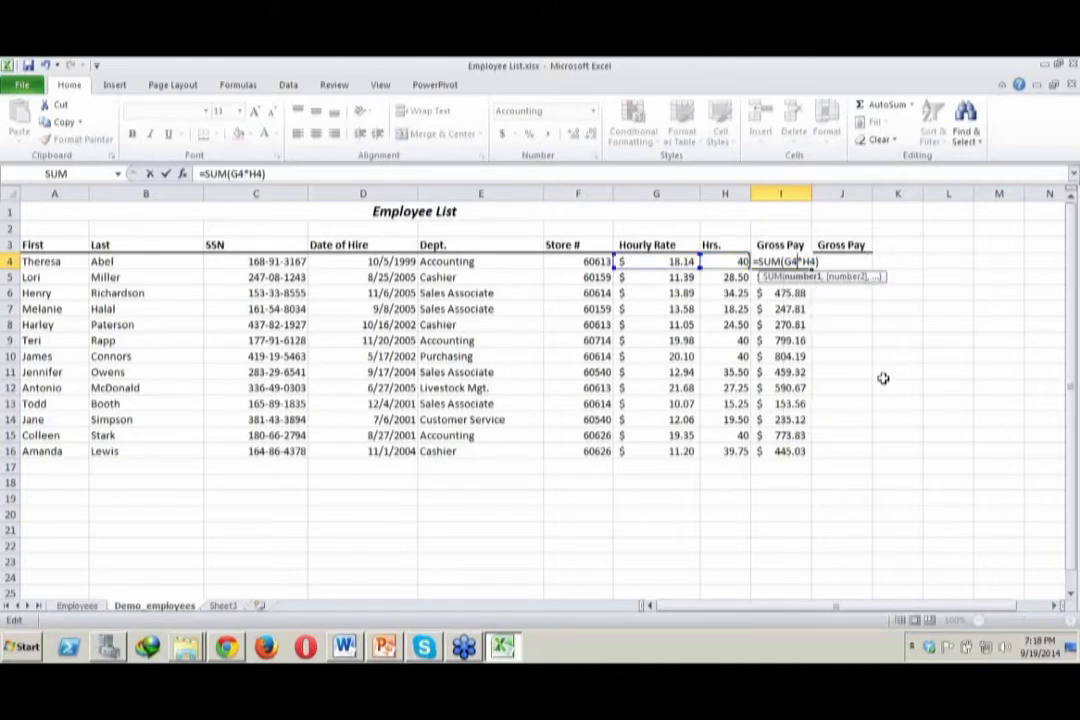
pyautogui.click(884, 378)
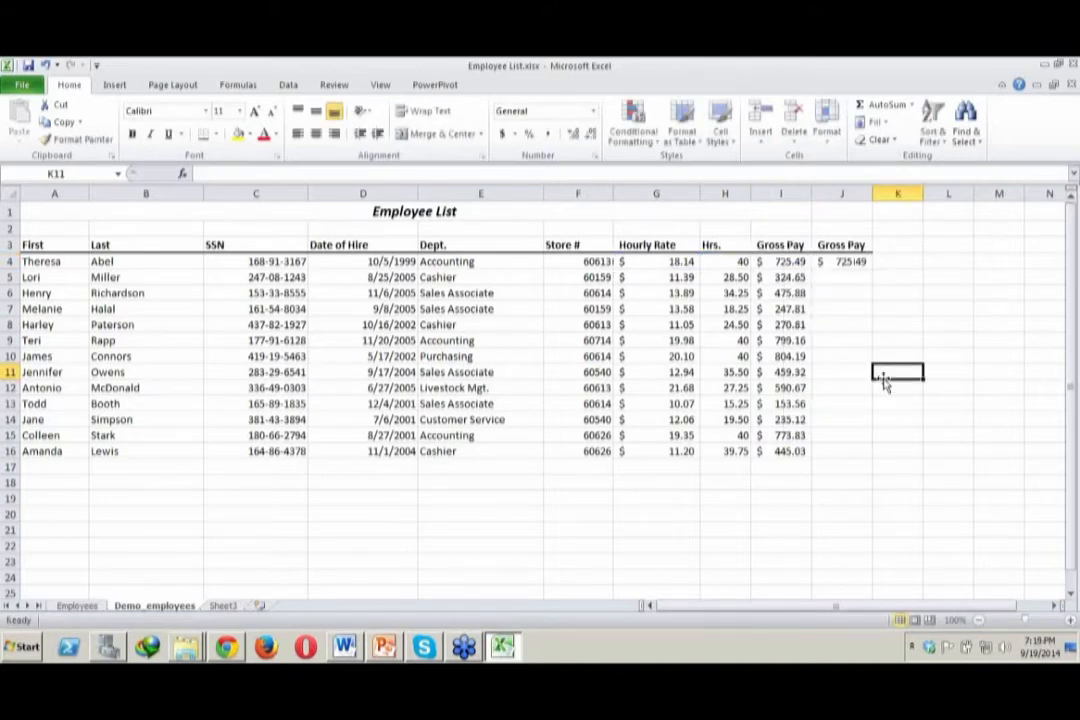
pyautogui.click(826, 262)
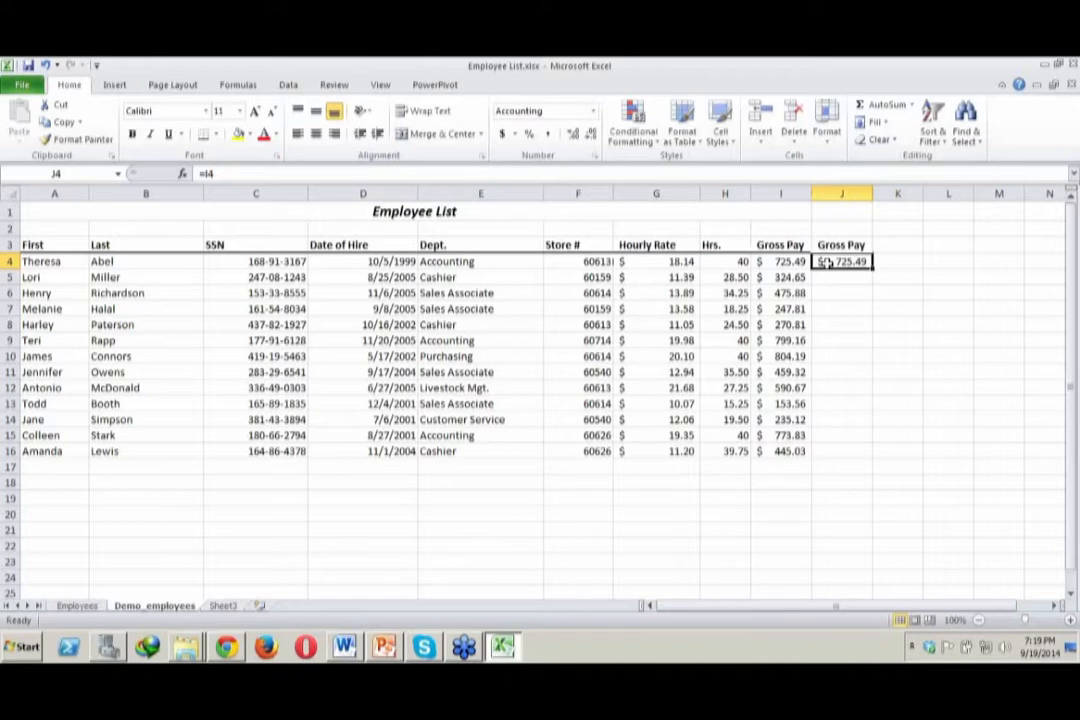
pyautogui.click(791, 261)
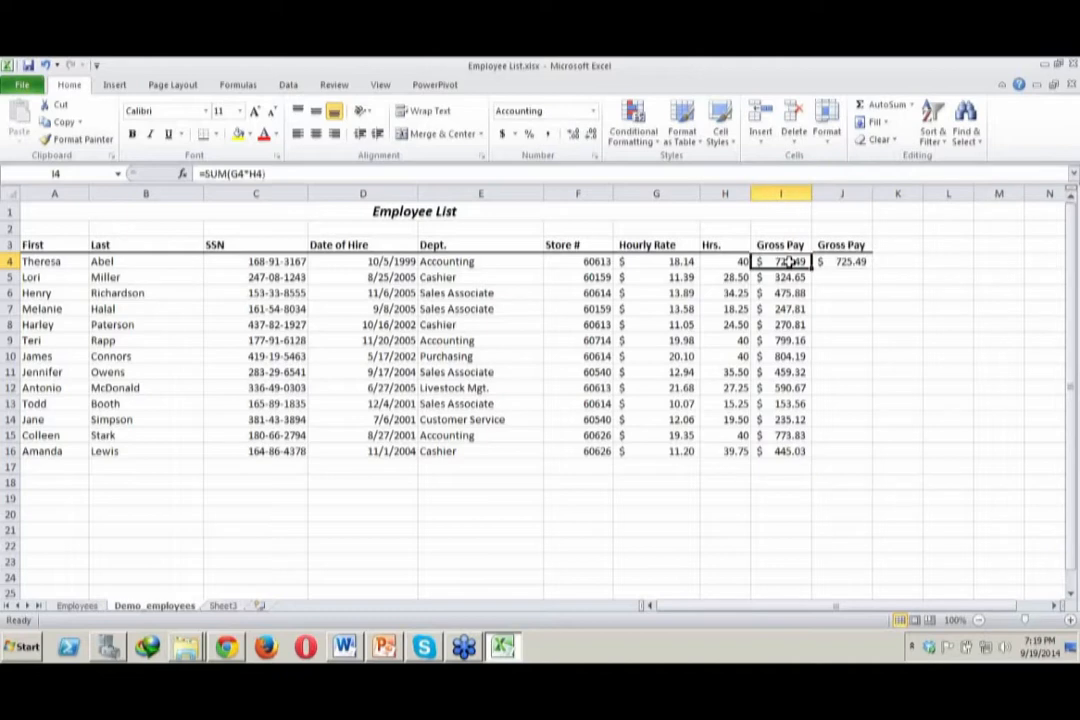
# Replace the reference formula in J4 with =SUM(G4,H4), taking the hourly rate and hours cells as arguments
pyautogui.click(857, 259)
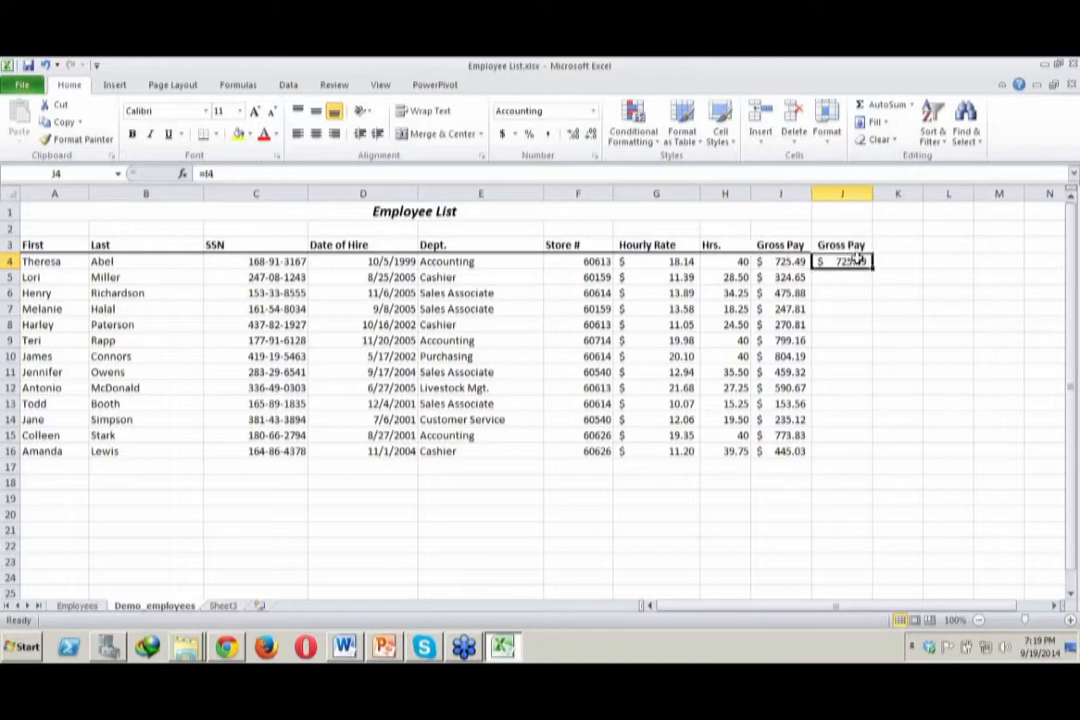
pyautogui.doubleClick(857, 259)
pyautogui.press('BackSpace')
pyautogui.press('BackSpace')
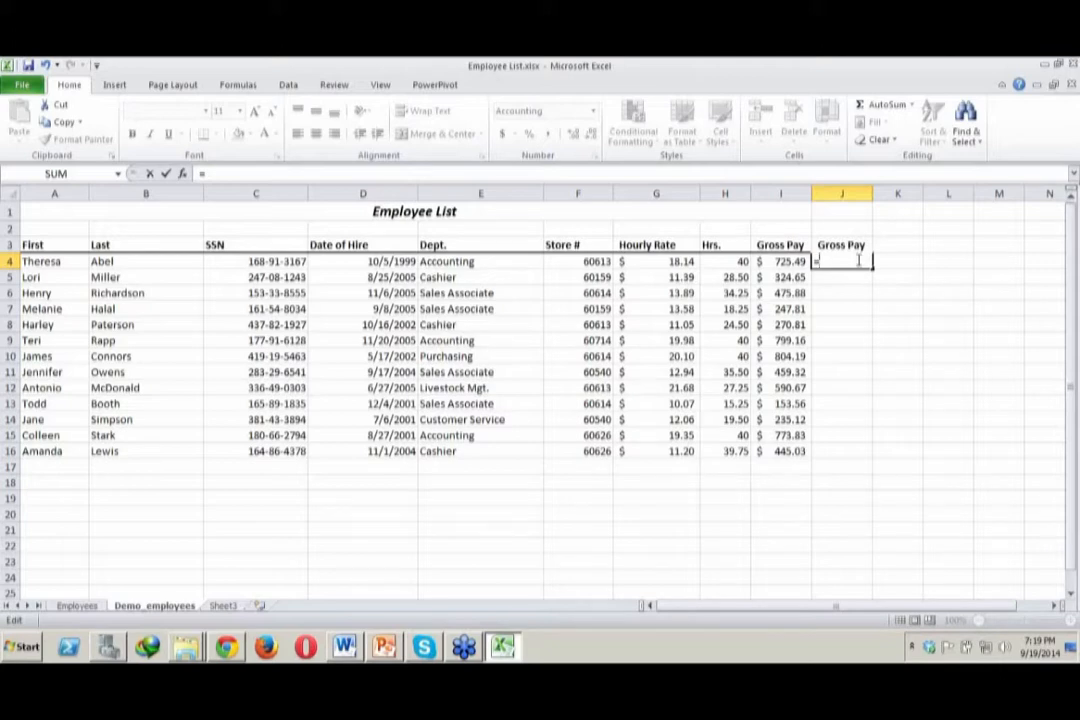
pyautogui.write('sum')
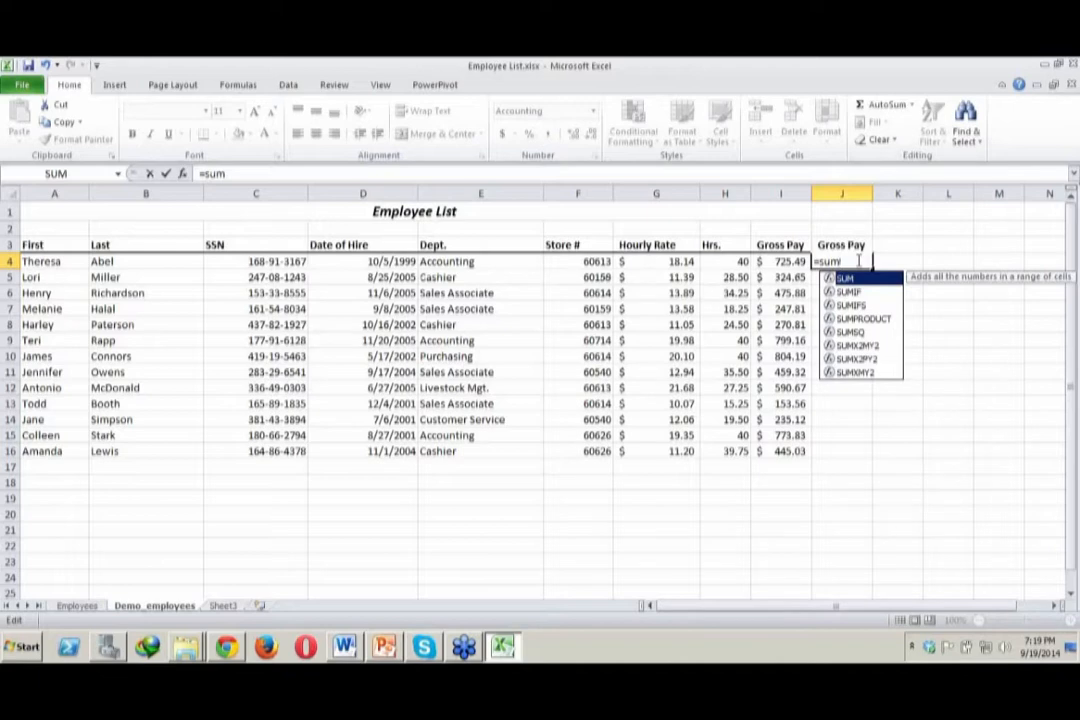
pyautogui.write('(')
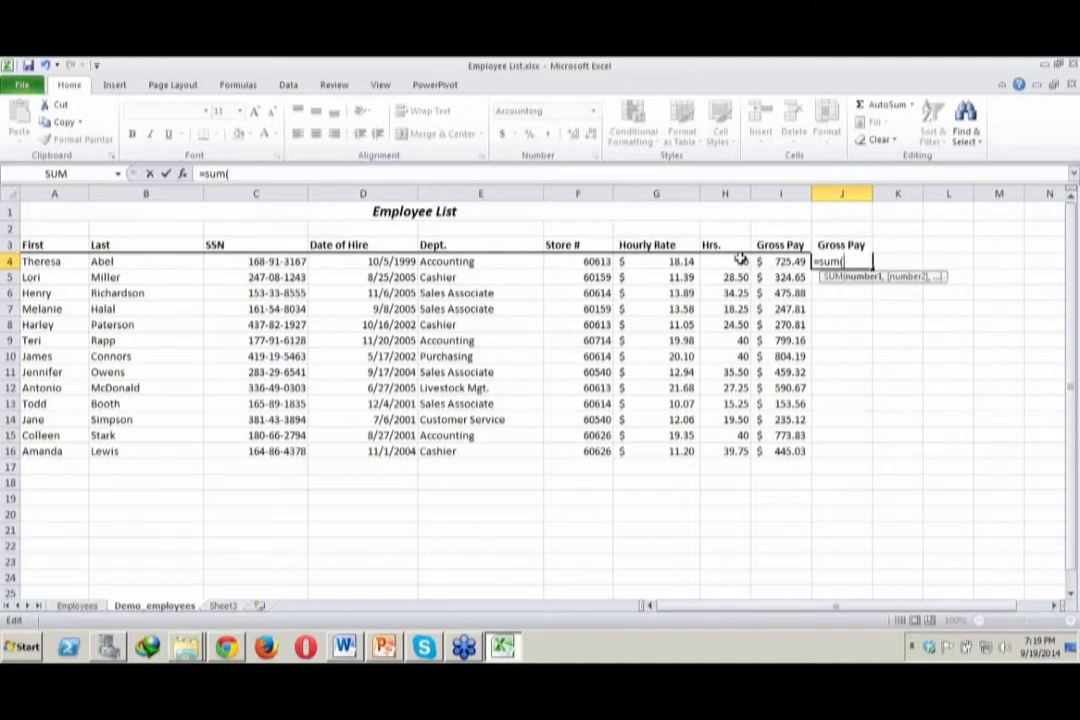
pyautogui.click(658, 261)
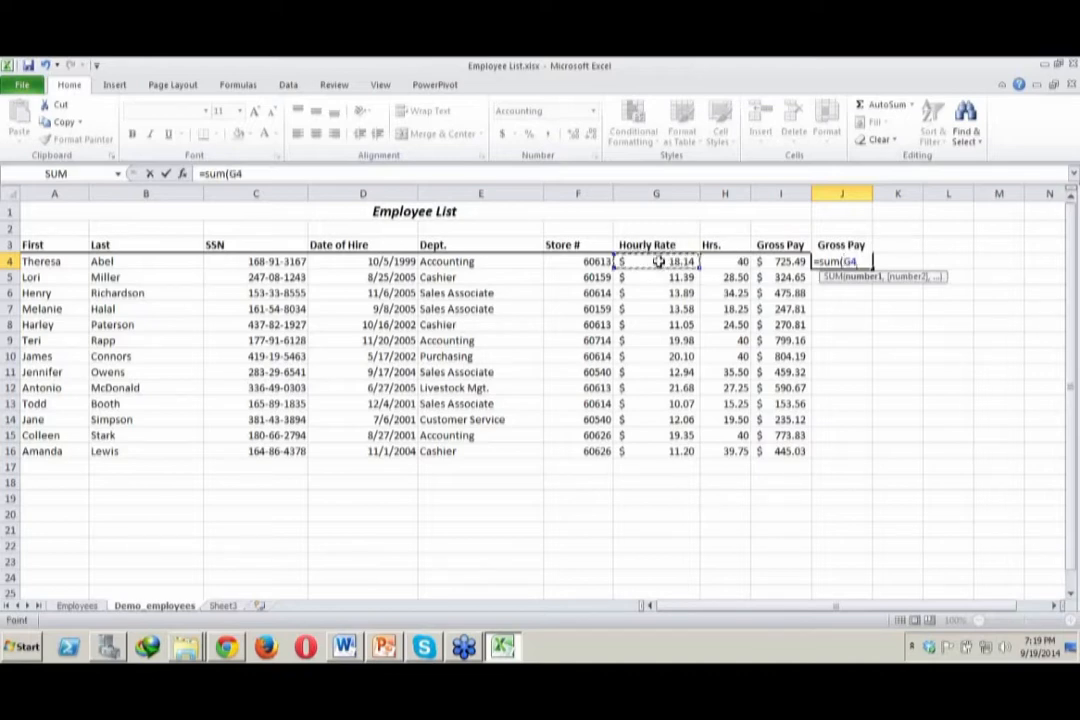
pyautogui.write(',')
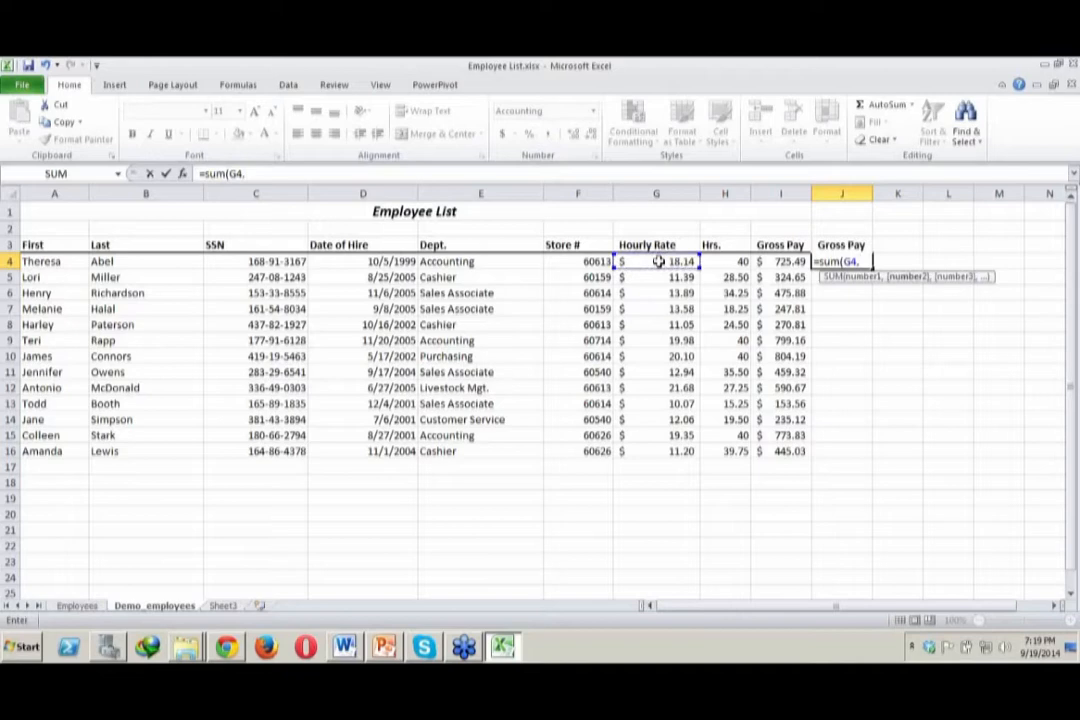
pyautogui.click(730, 261)
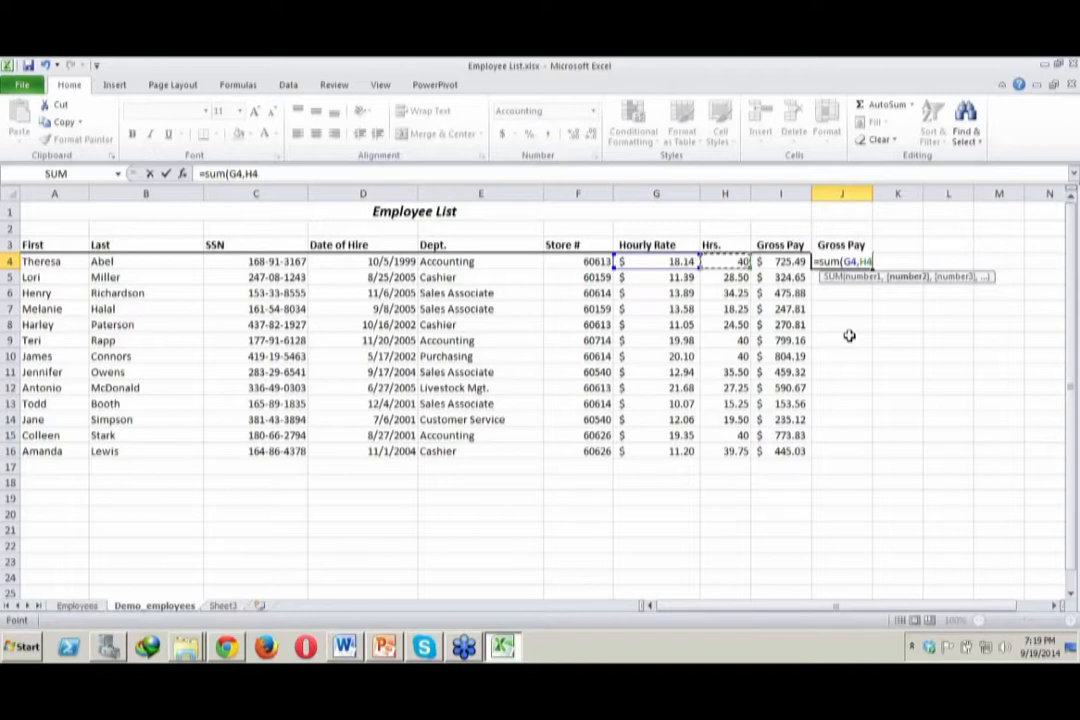
pyautogui.write(')')
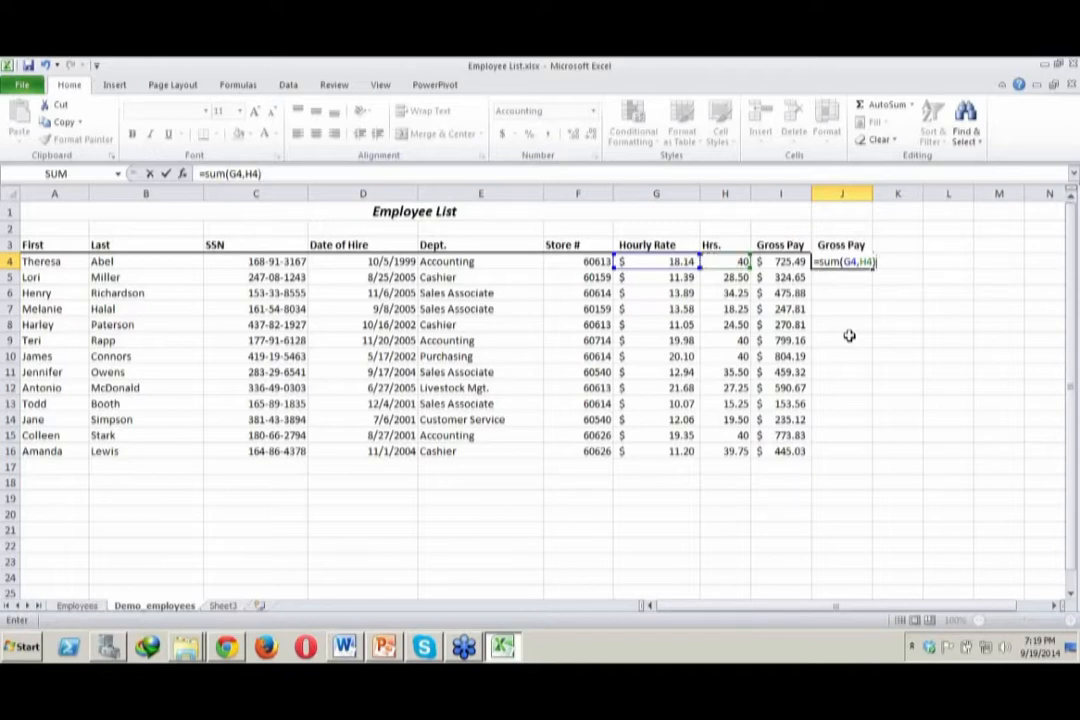
pyautogui.press('Return')
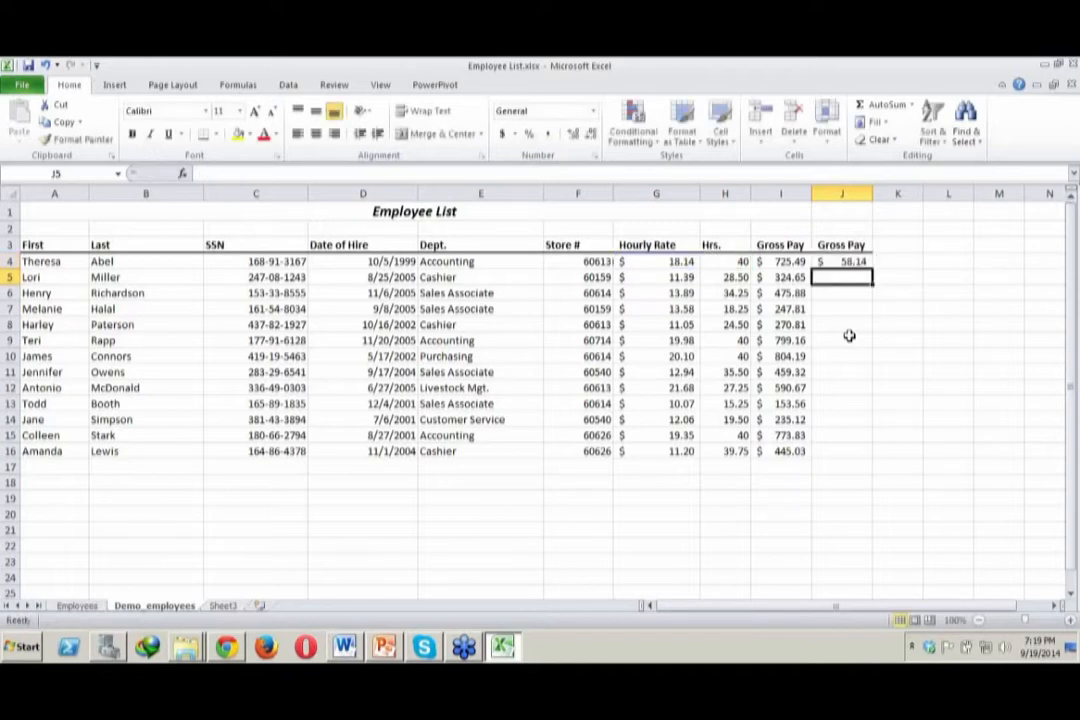
pyautogui.click(946, 292)
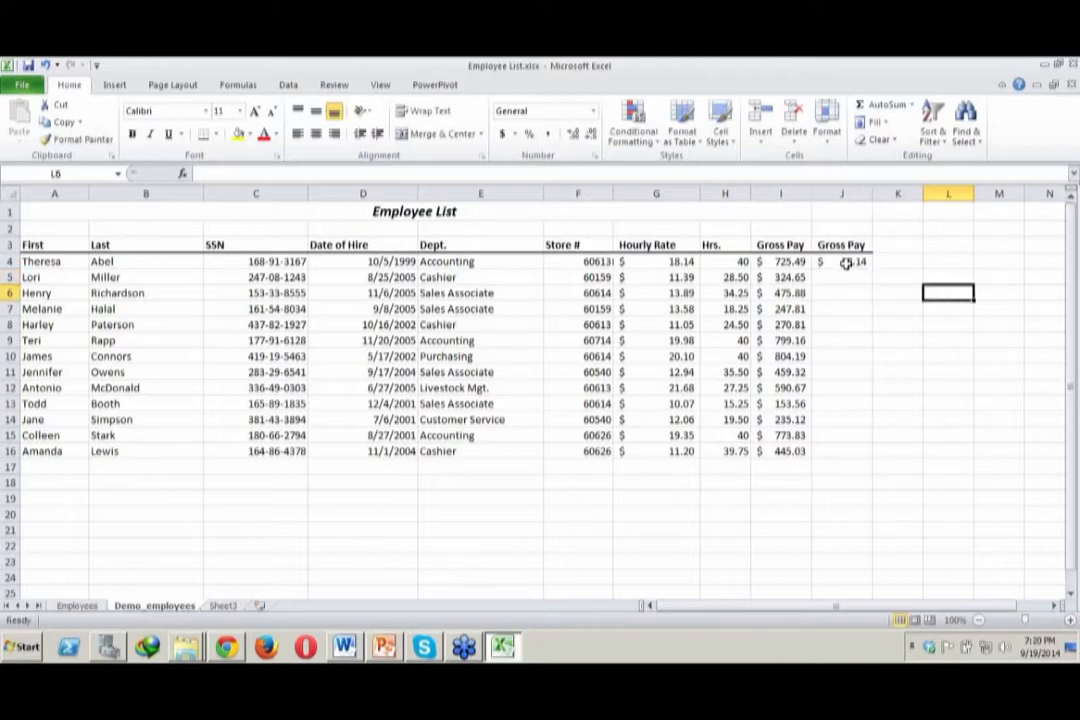
# Inspect the comma-separated SUM formula in J4 and compare it with the formula in I4
pyautogui.click(845, 262)
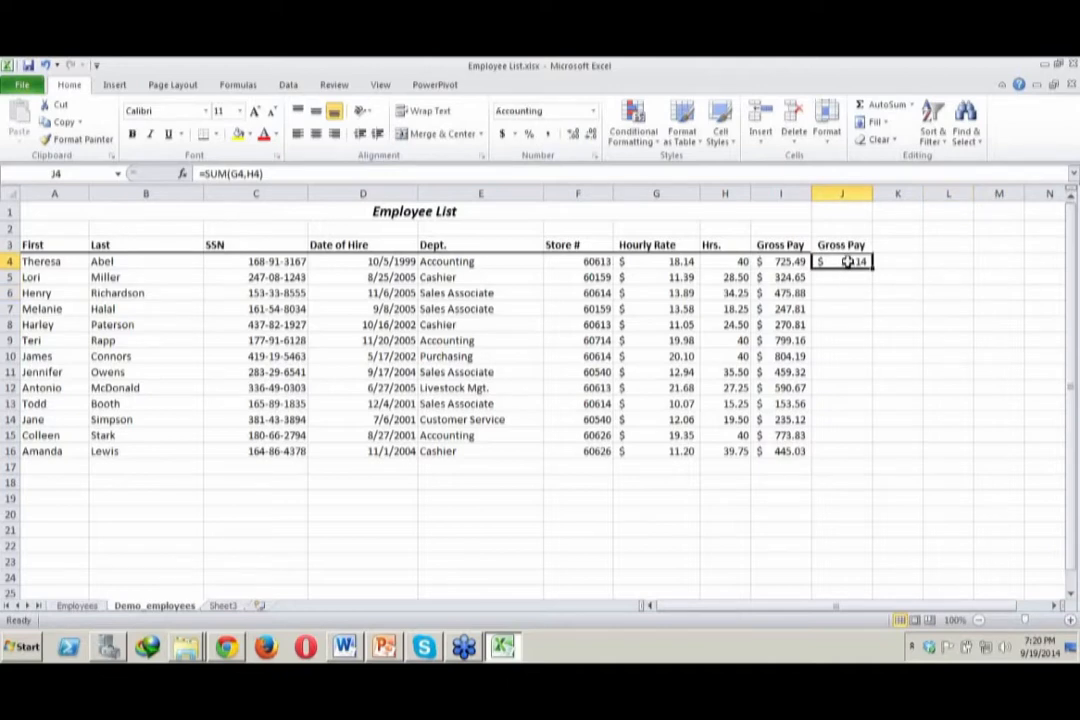
pyautogui.doubleClick(847, 262)
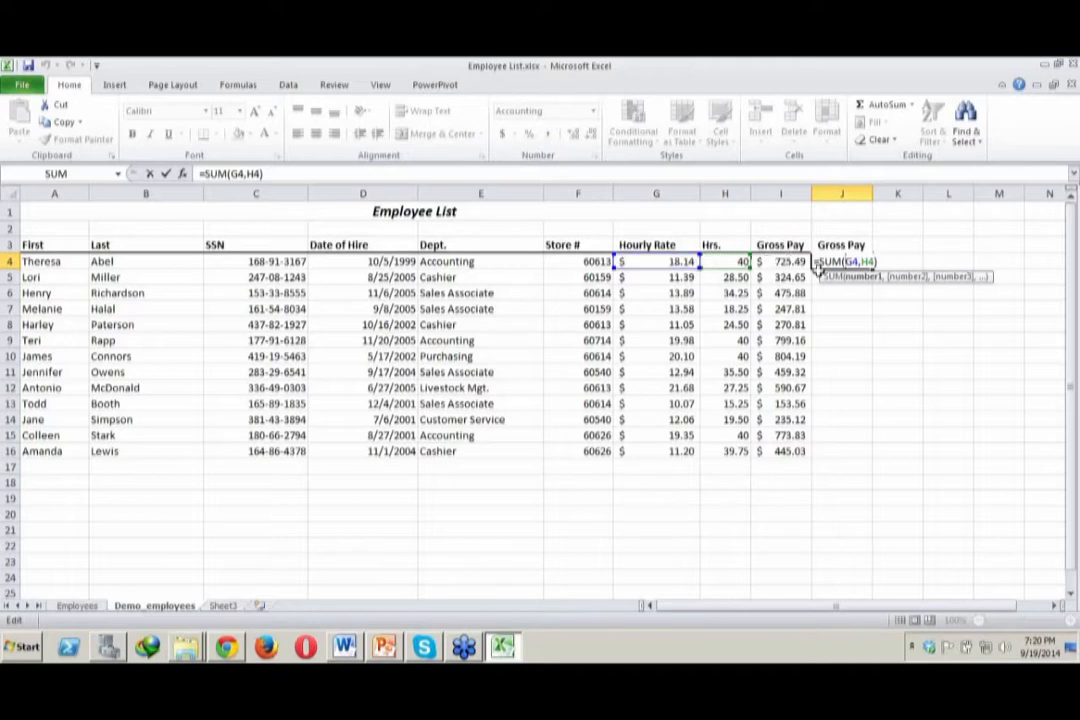
pyautogui.click(880, 309)
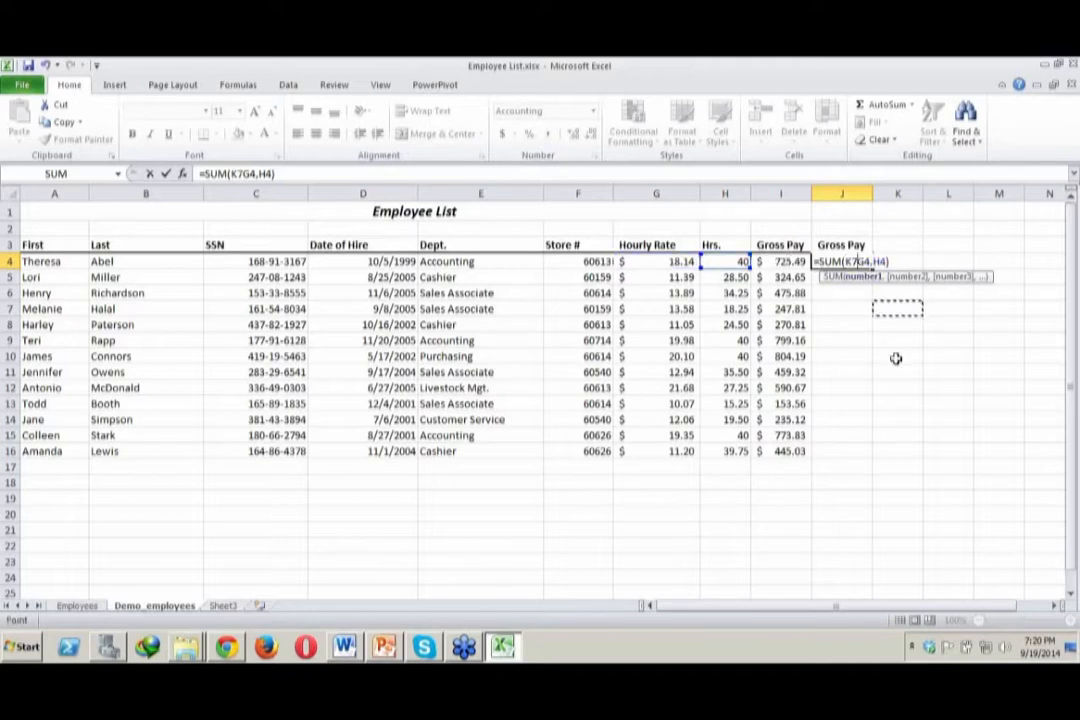
pyautogui.press('Escape')
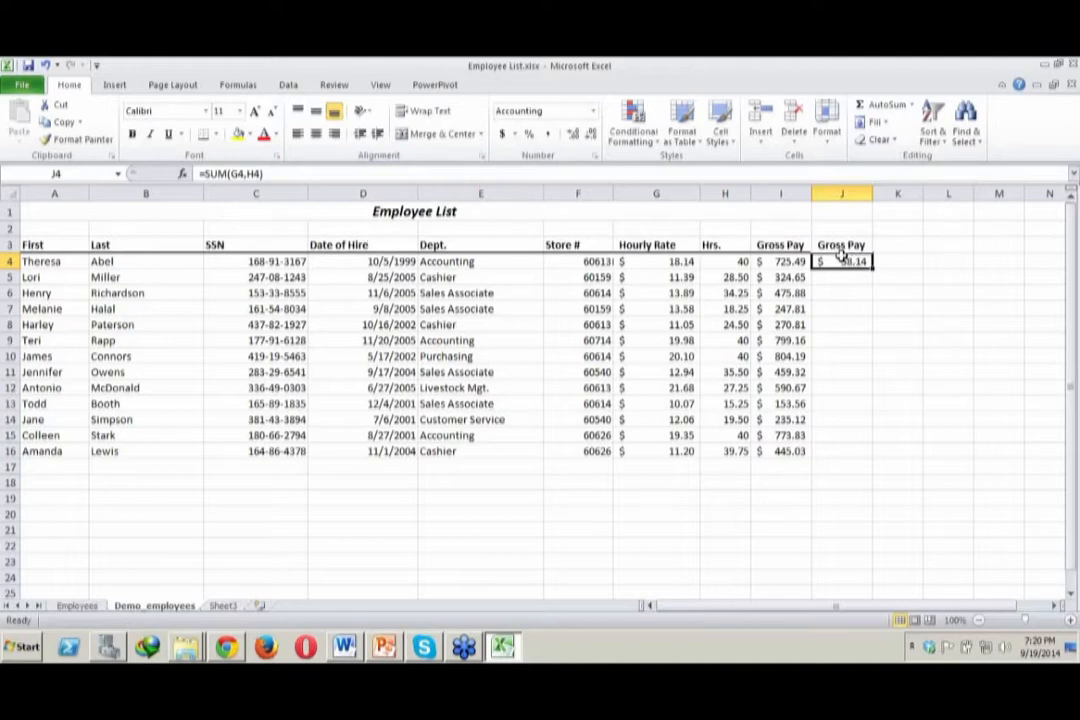
pyautogui.click(788, 261)
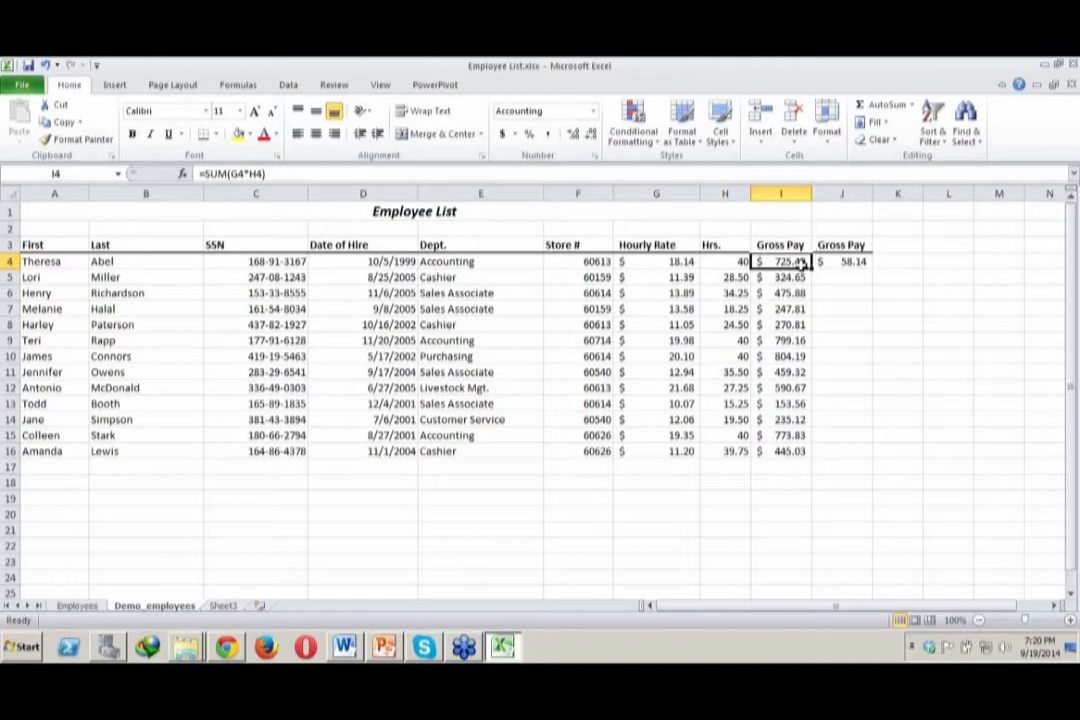
# Try to replace the SUM function in J4 with a multiplication function such as PRODUCT, keeping arguments G4 and H4
pyautogui.doubleClick(849, 260)
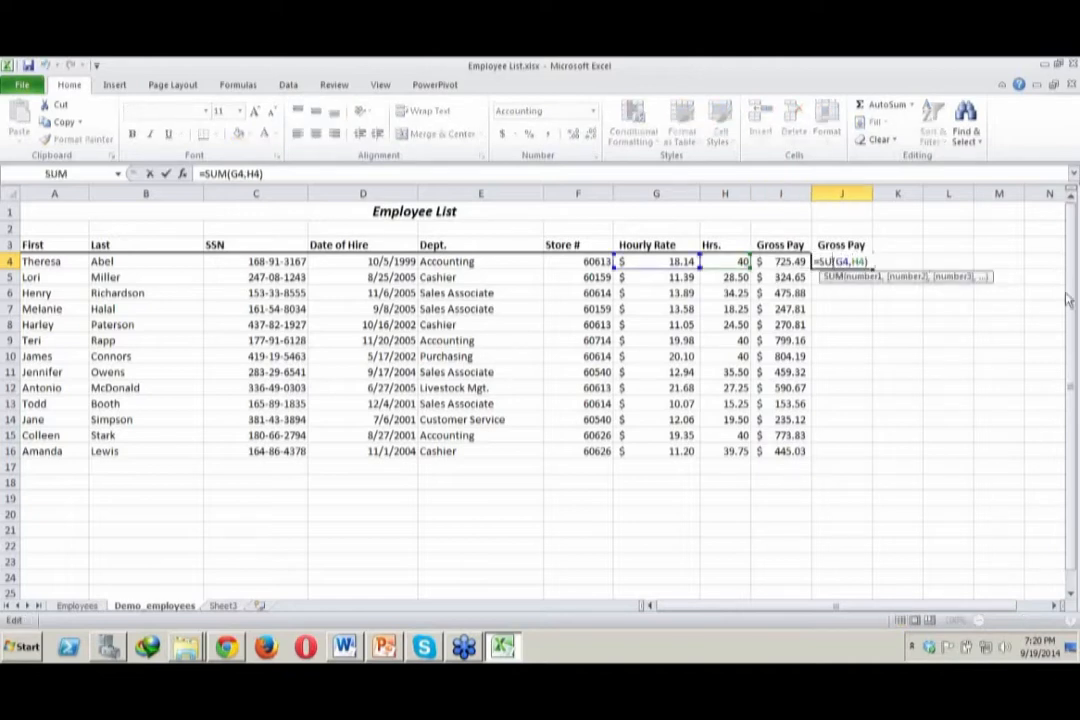
pyautogui.press('BackSpace')
pyautogui.press('BackSpace')
pyautogui.press('BackSpace')
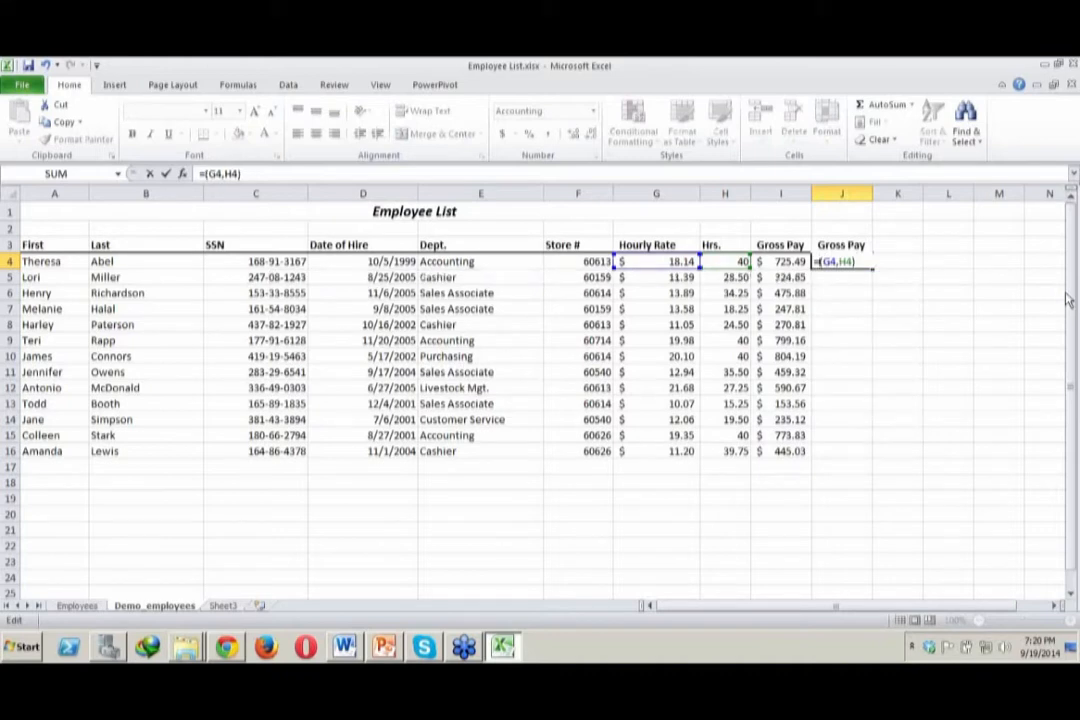
pyautogui.write('Multipl')
pyautogui.press('BackSpace')
pyautogui.press('BackSpace')
pyautogui.press('BackSpace')
pyautogui.press('BackSpace')
pyautogui.press('BackSpace')
pyautogui.press('BackSpace')
pyautogui.press('BackSpace')
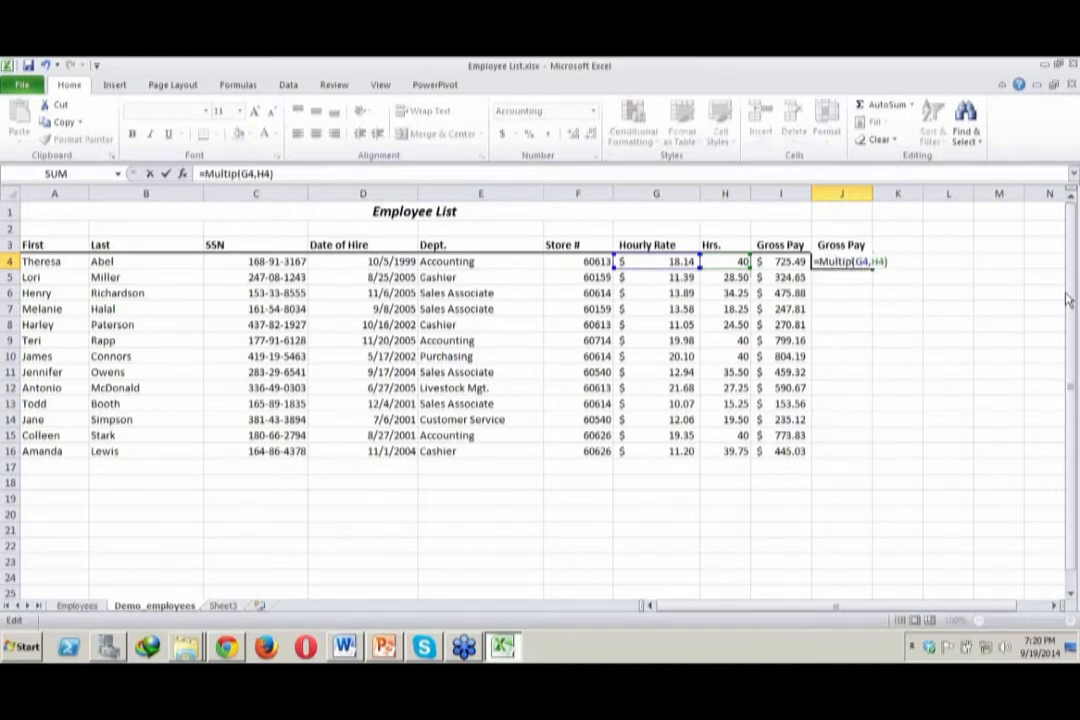
pyautogui.press('BackSpace')
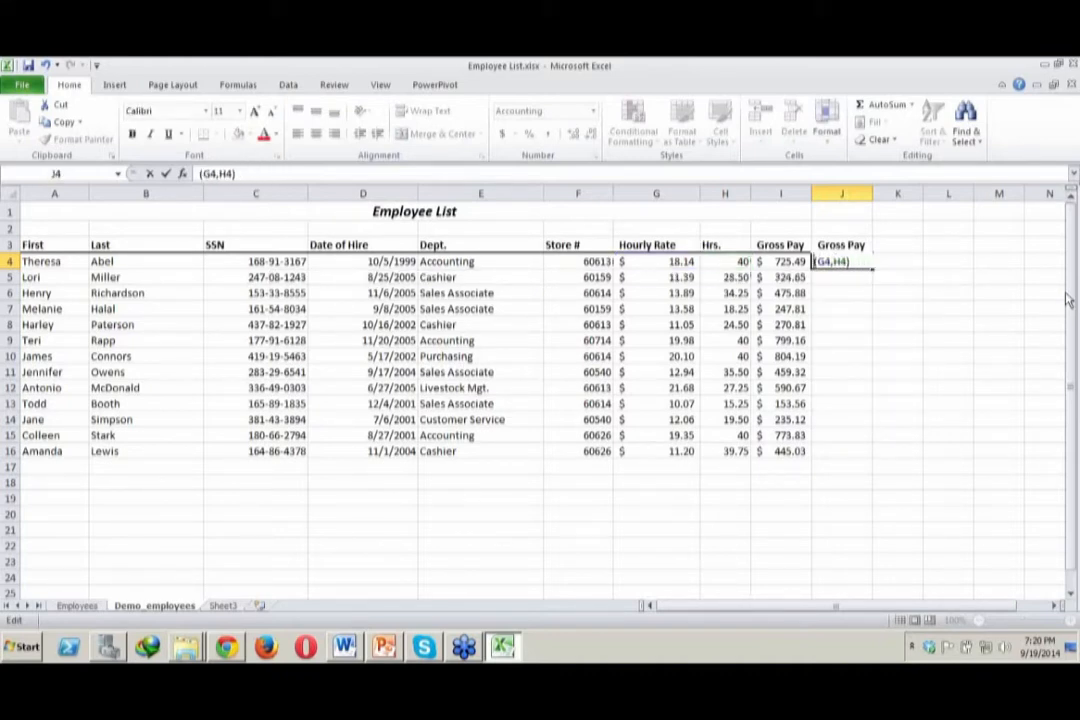
pyautogui.write('=pro')
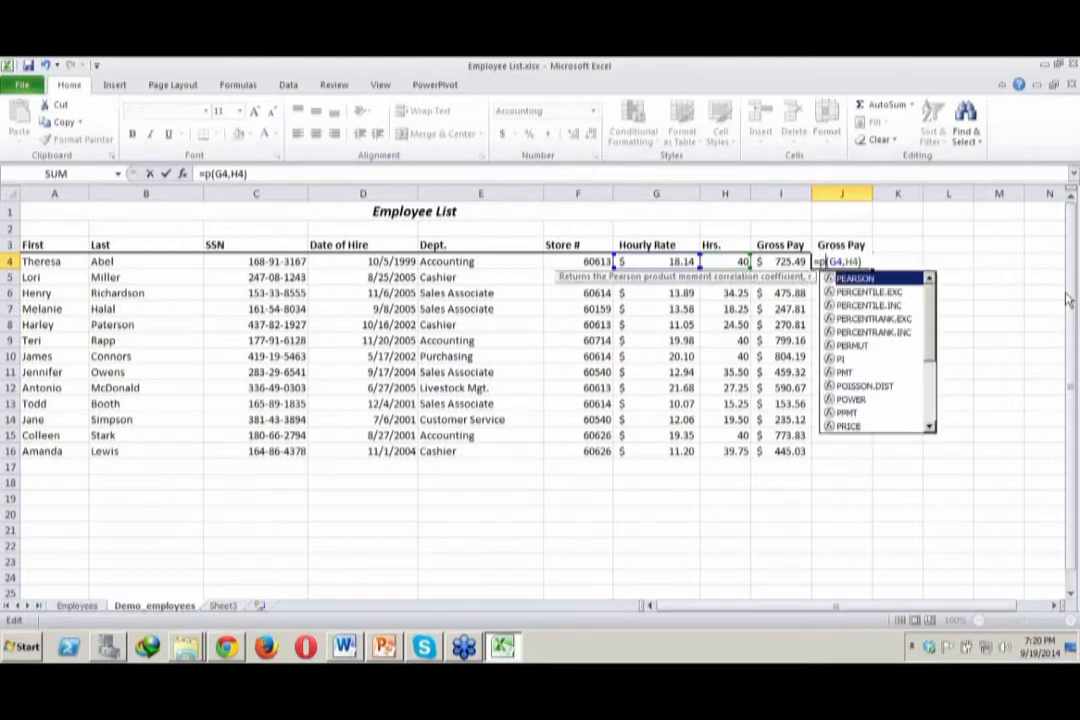
pyautogui.press('Down')
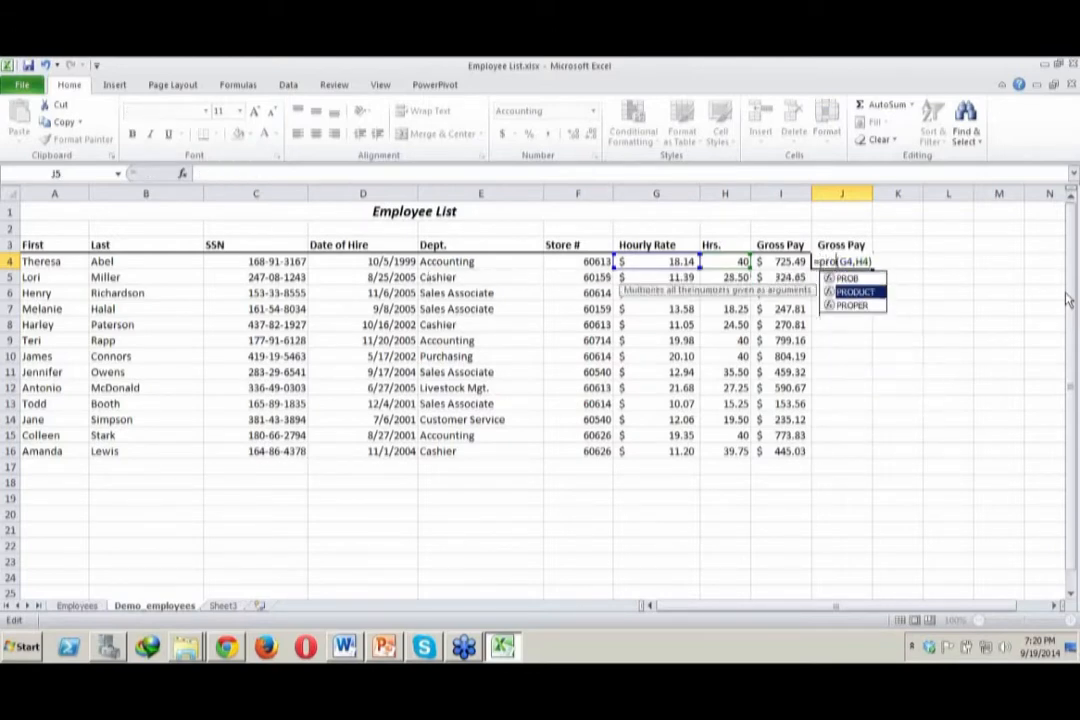
pyautogui.press('Return')
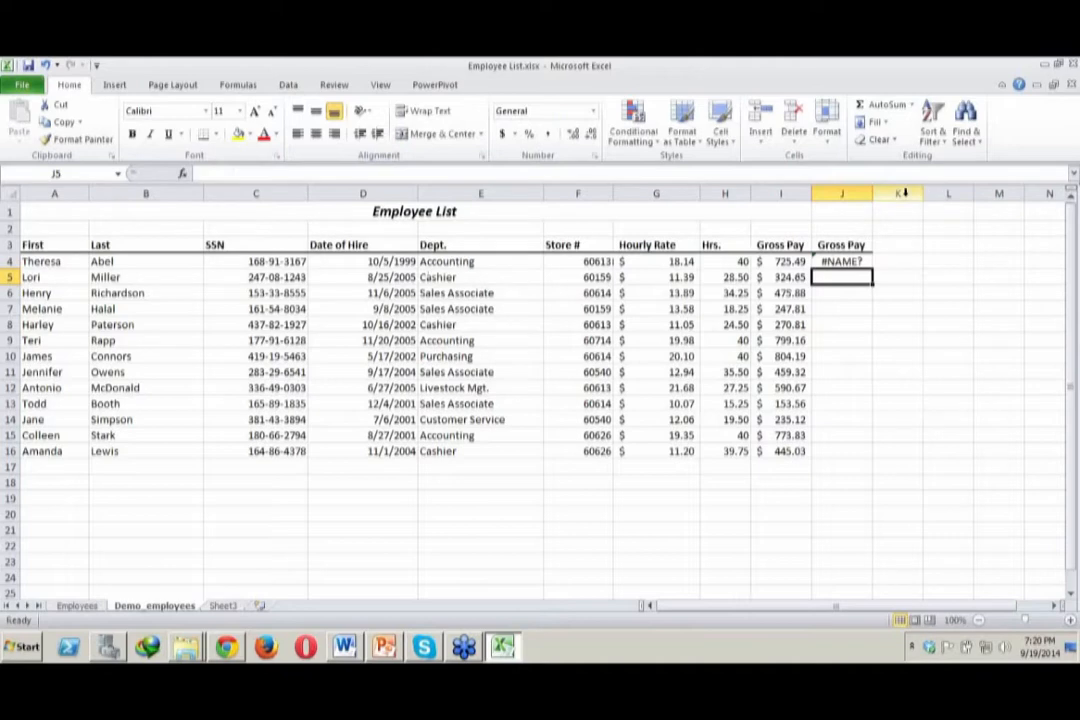
# Widen column J to about 18.14 and change the formula in J4 to =SUM(G4*H4)
pyautogui.moveTo(872, 194); pyautogui.dragTo(915, 194)
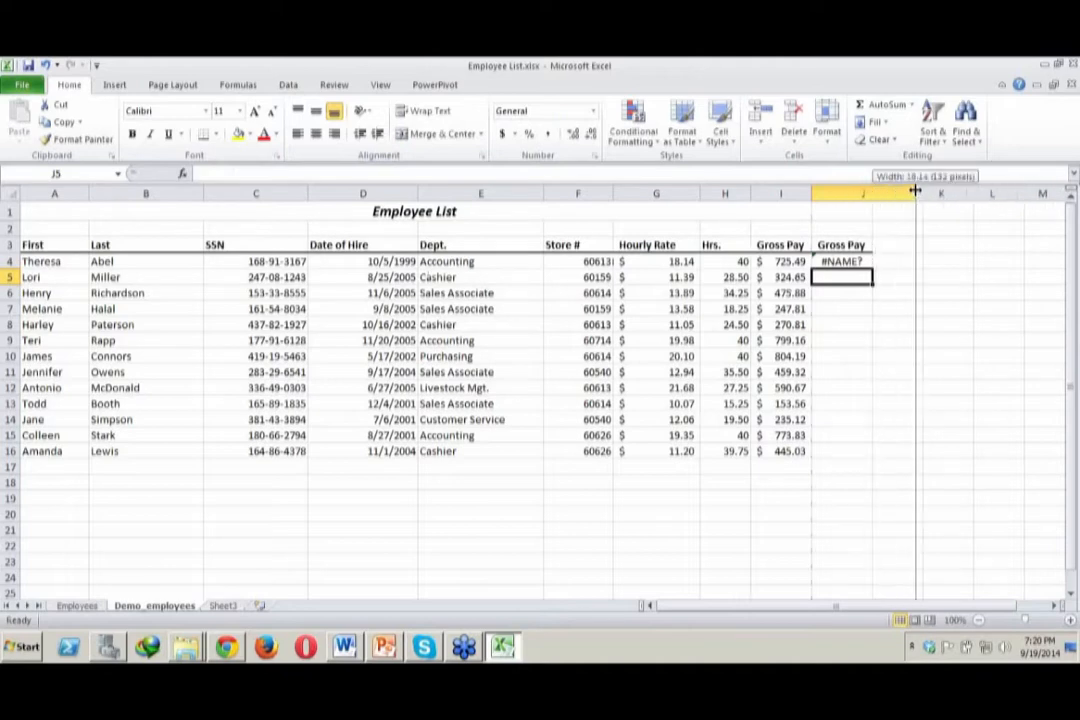
pyautogui.click(852, 262)
pyautogui.doubleClick(852, 262)
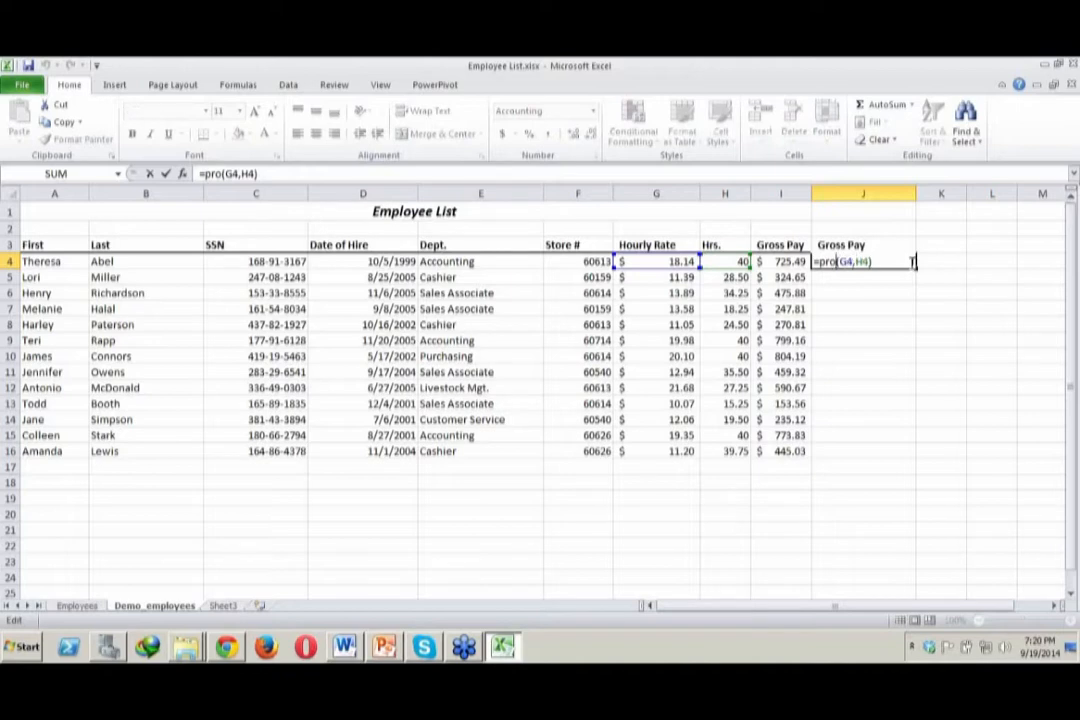
pyautogui.press('BackSpace')
pyautogui.press('BackSpace')
pyautogui.press('BackSpace')
pyautogui.write('sum')
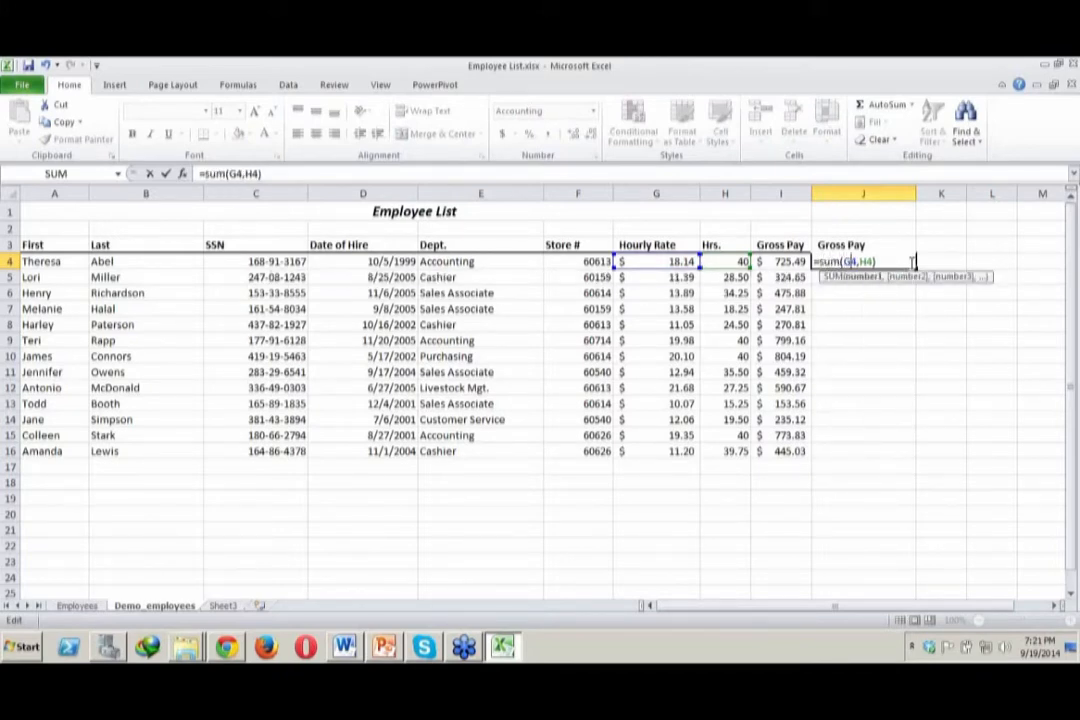
pyautogui.press('BackSpace')
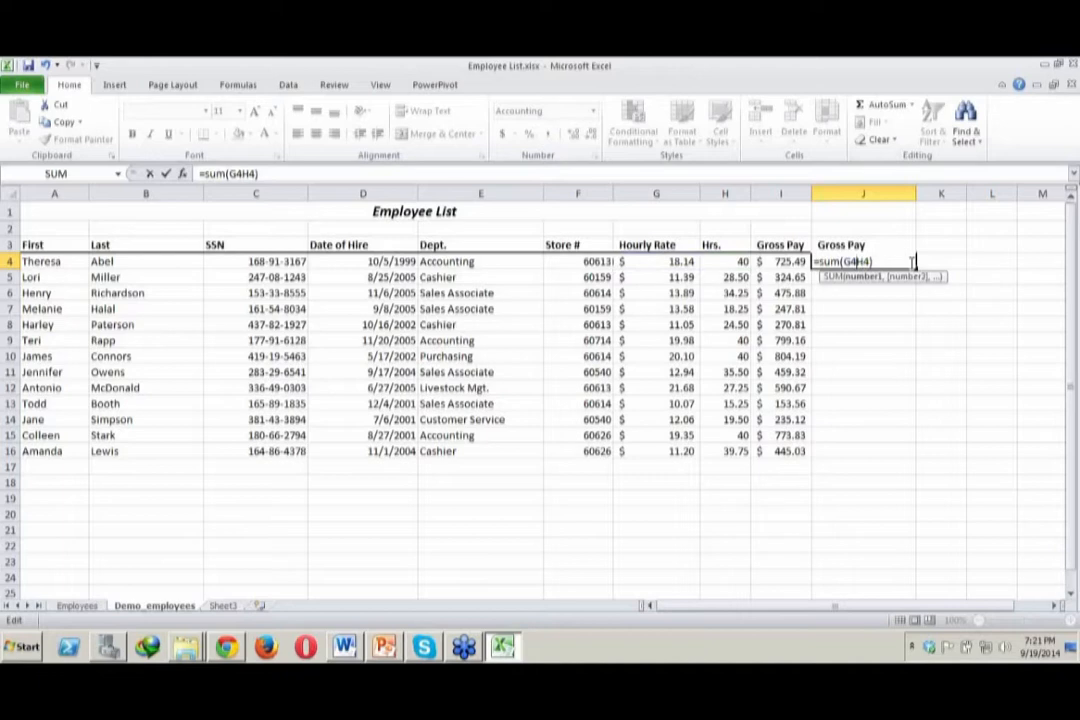
pyautogui.write('*')
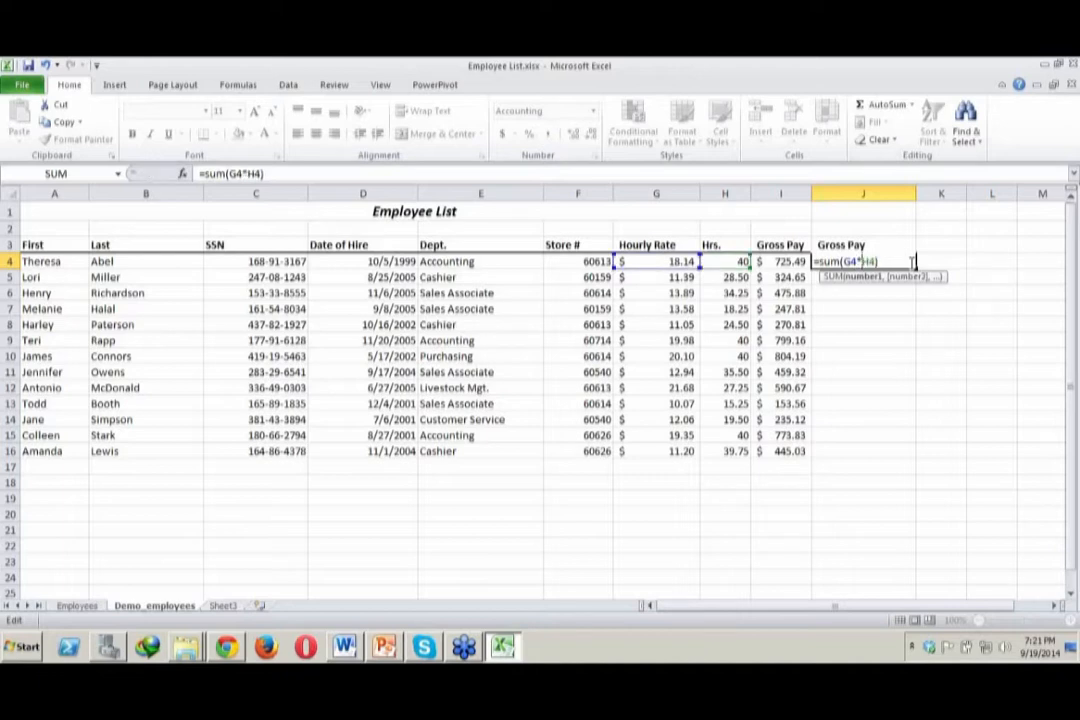
pyautogui.press('Return')
pyautogui.click(914, 374)
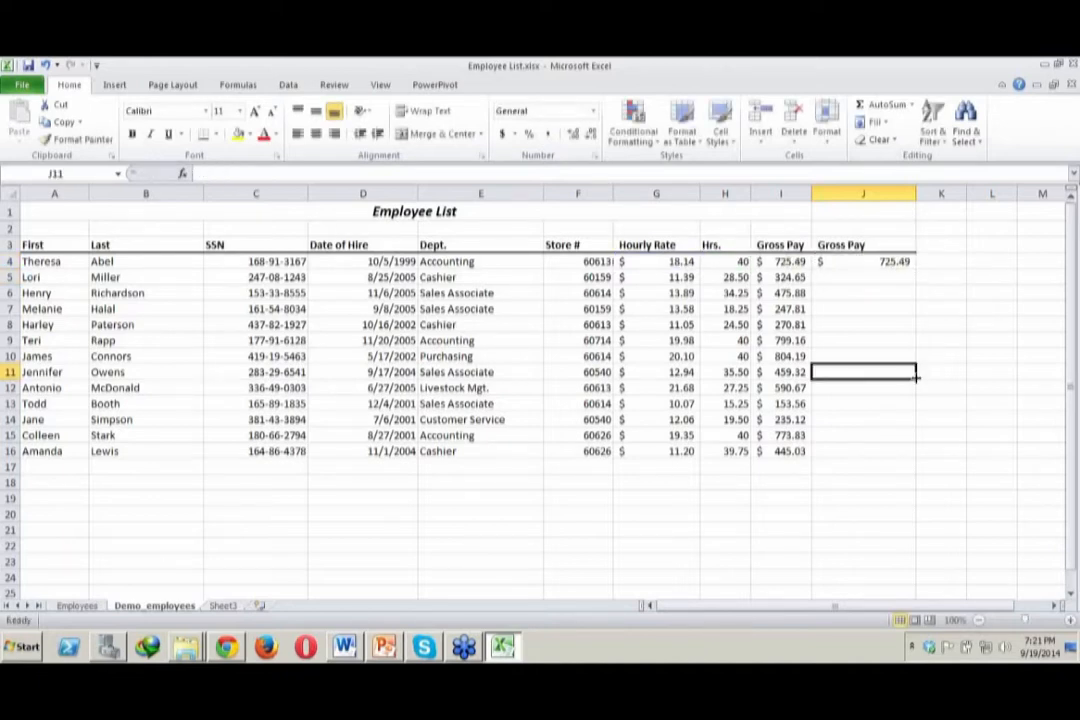
pyautogui.click(867, 280)
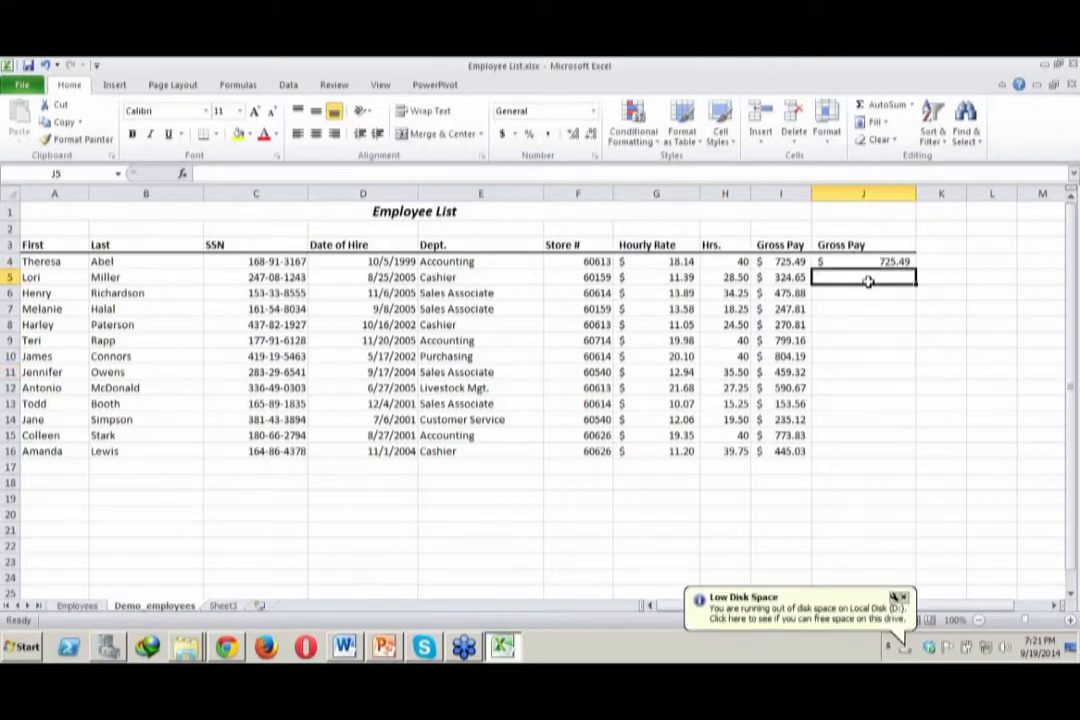
# Enter the formula =G5*H5 in J5 to multiply the hourly rate by the hours
pyautogui.write('=')
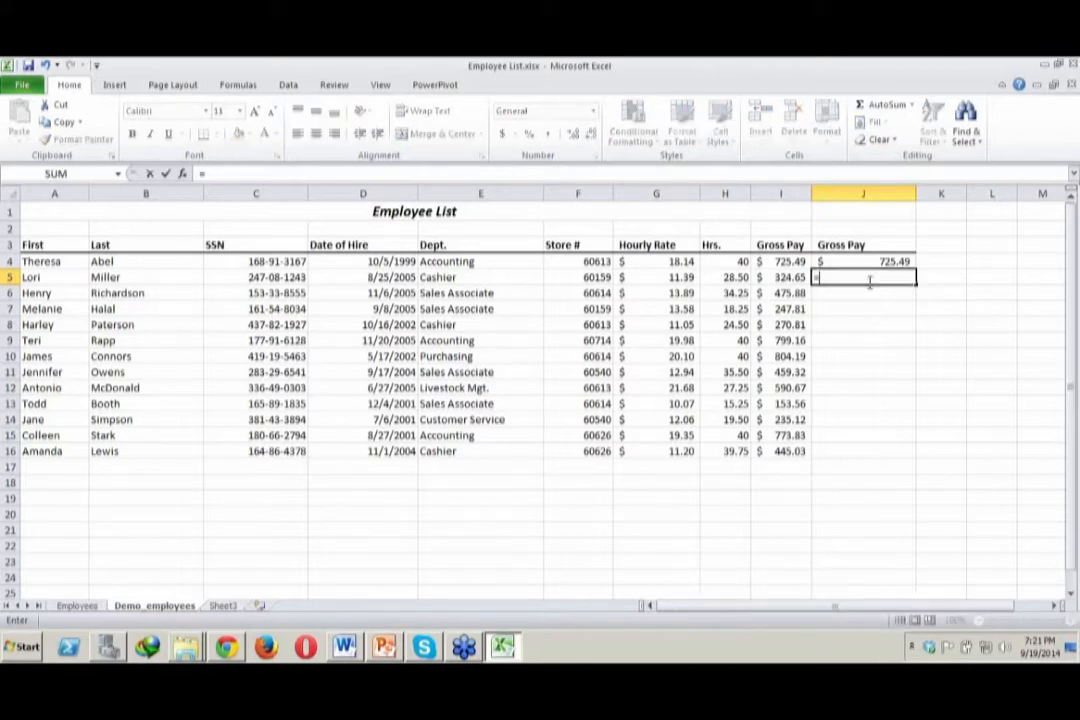
pyautogui.click(676, 280)
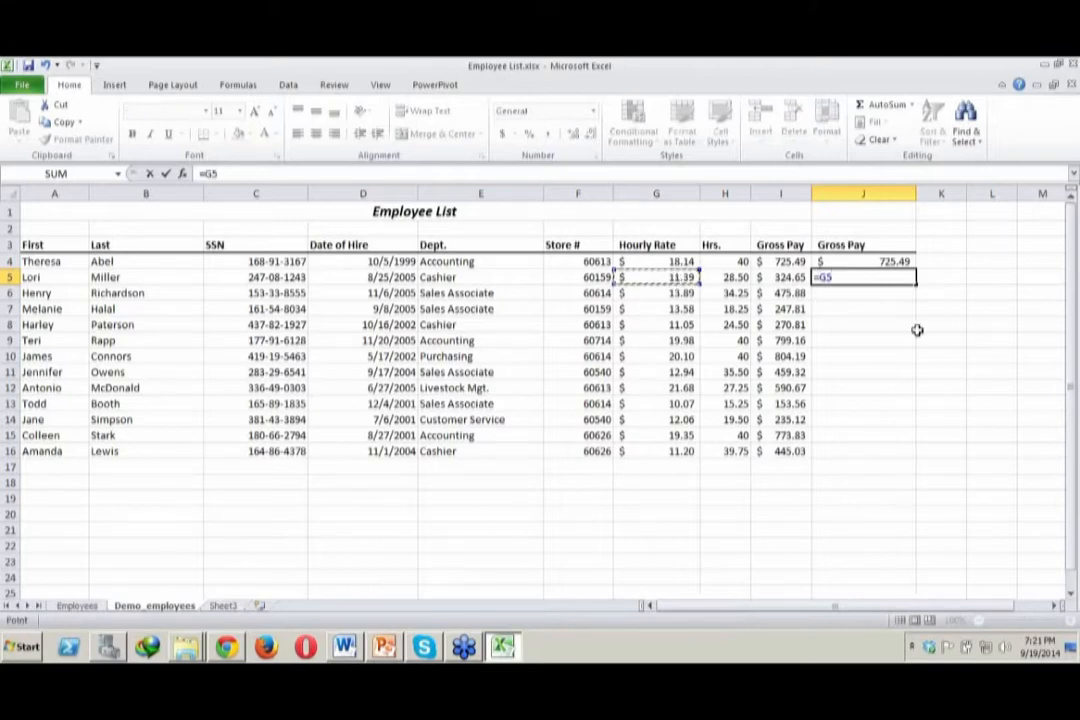
pyautogui.write('*')
pyautogui.click(735, 277)
pyautogui.press('Return')
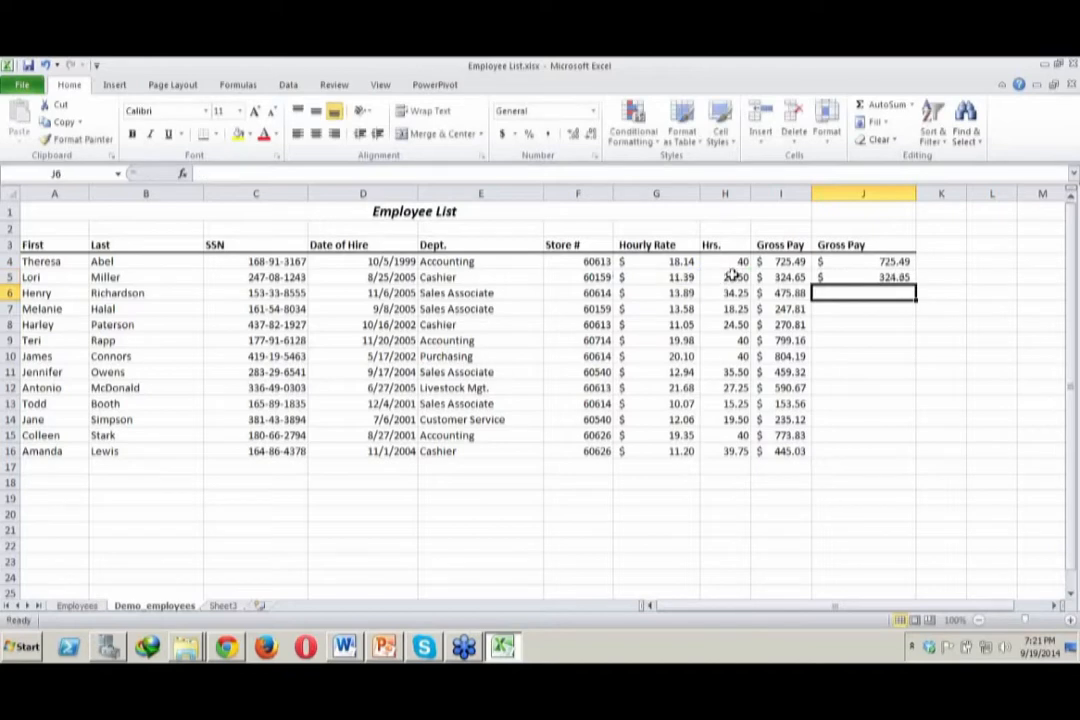
# Copy the gross pay formula in J5 down through J16 for the remaining employees
pyautogui.click(893, 277)
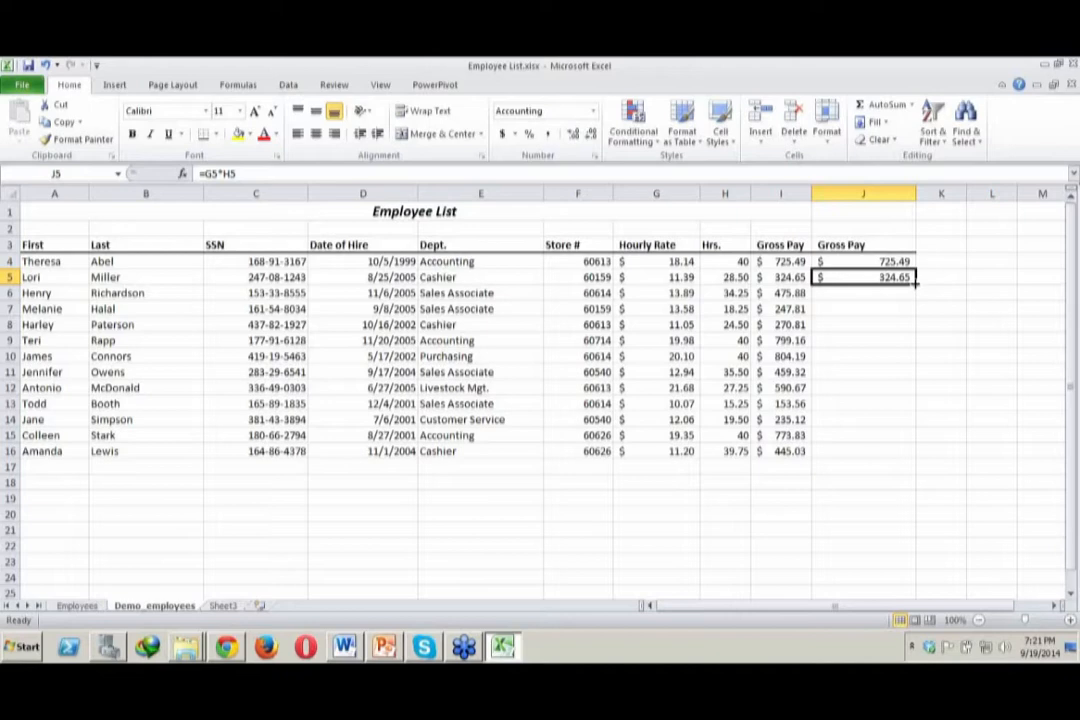
pyautogui.moveTo(914, 284); pyautogui.dragTo(917, 455)
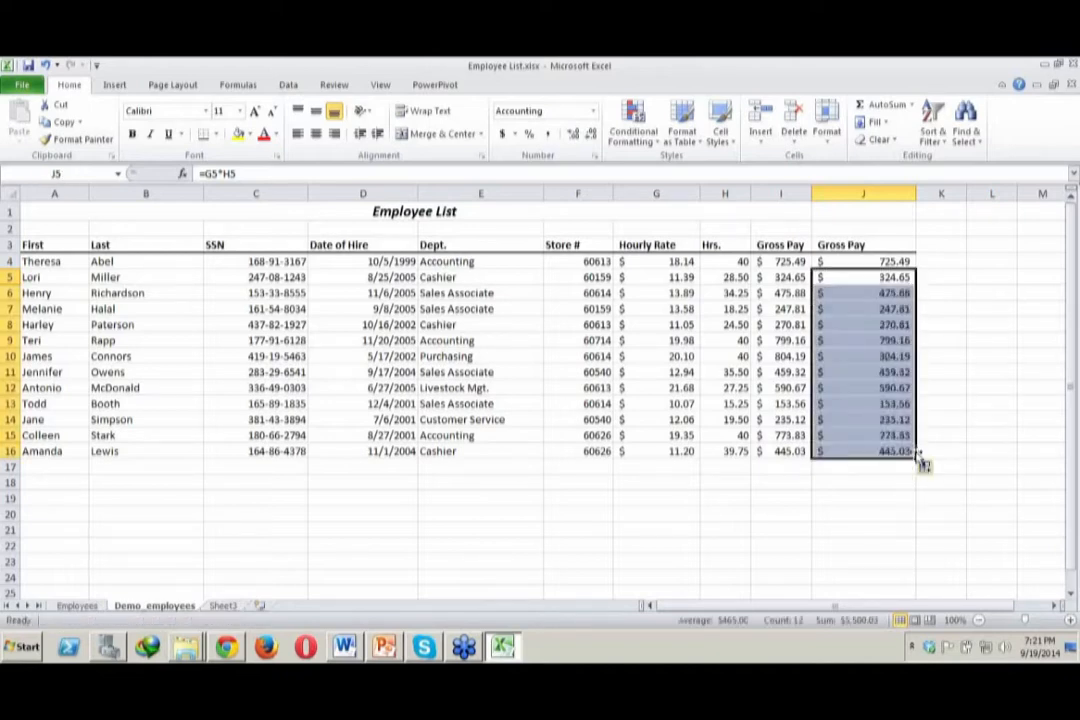
pyautogui.click(959, 488)
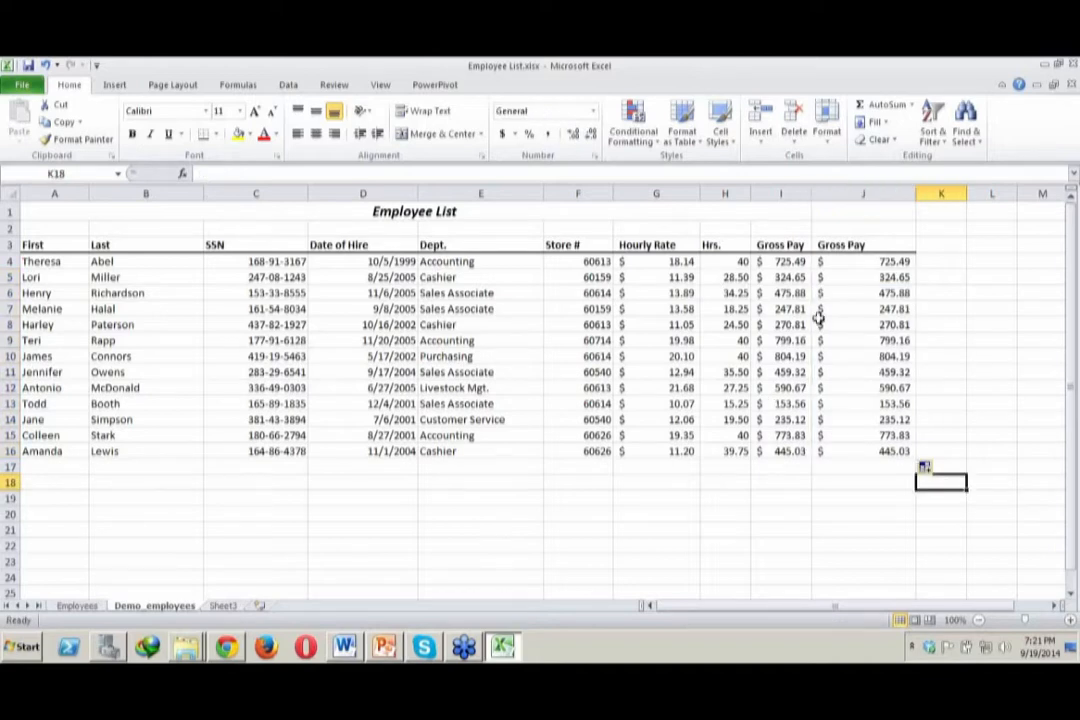
# Inspect the copied multiplication formulas down column J and compare them with the SUM formula in J4
pyautogui.click(887, 292)
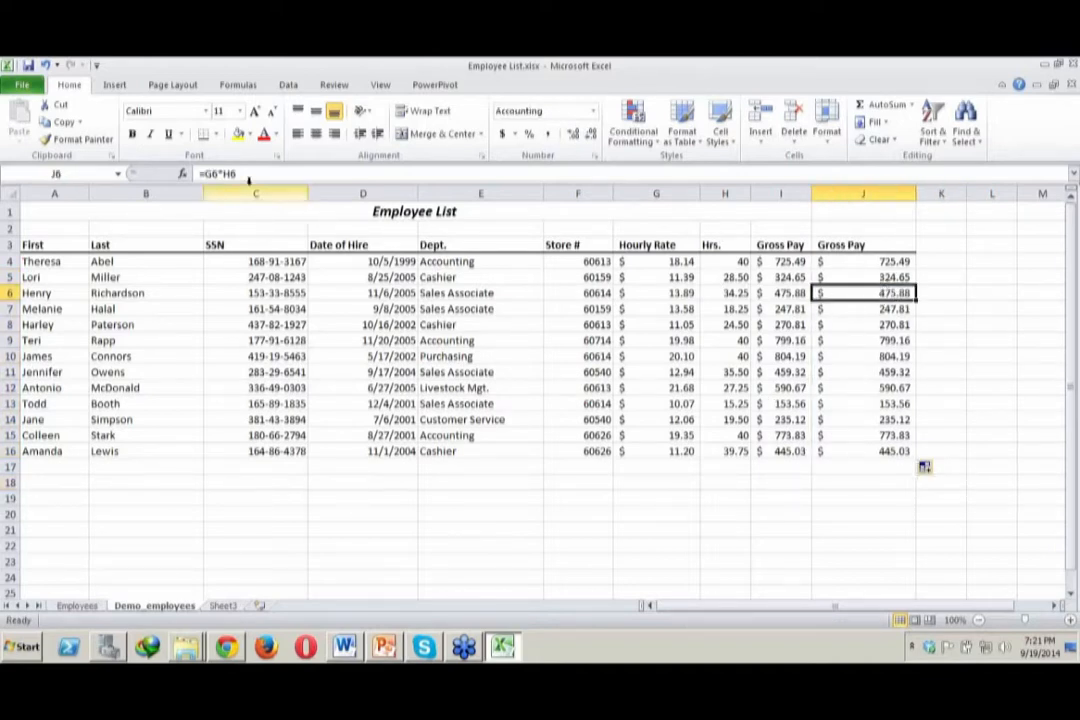
pyautogui.click(897, 309)
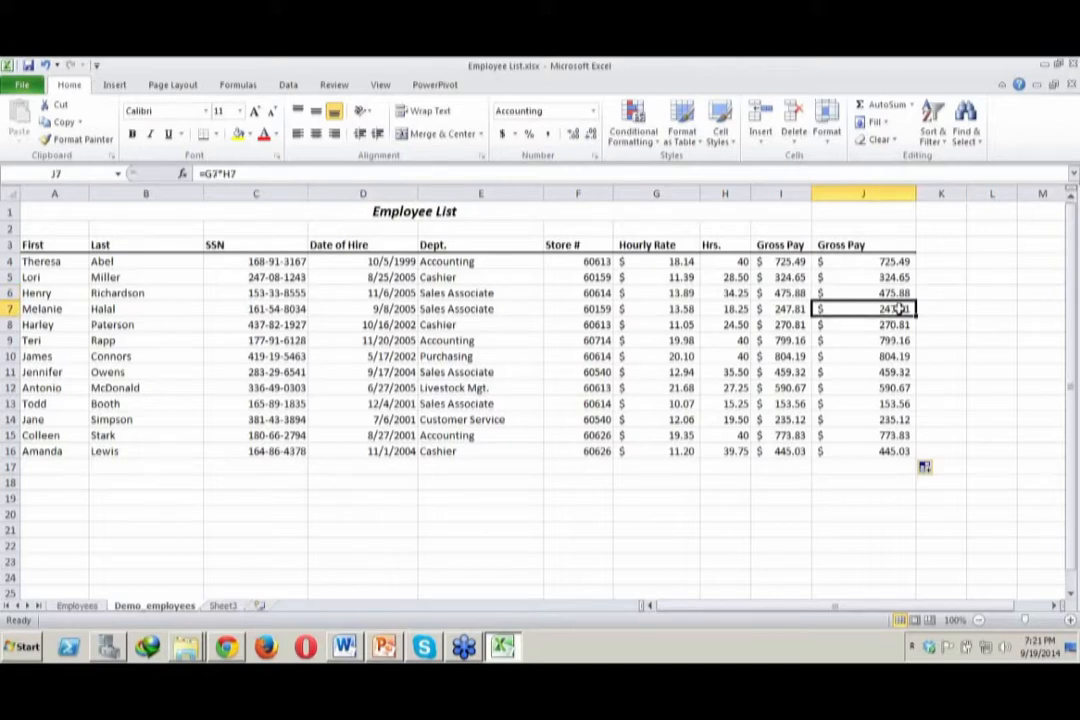
pyautogui.click(897, 325)
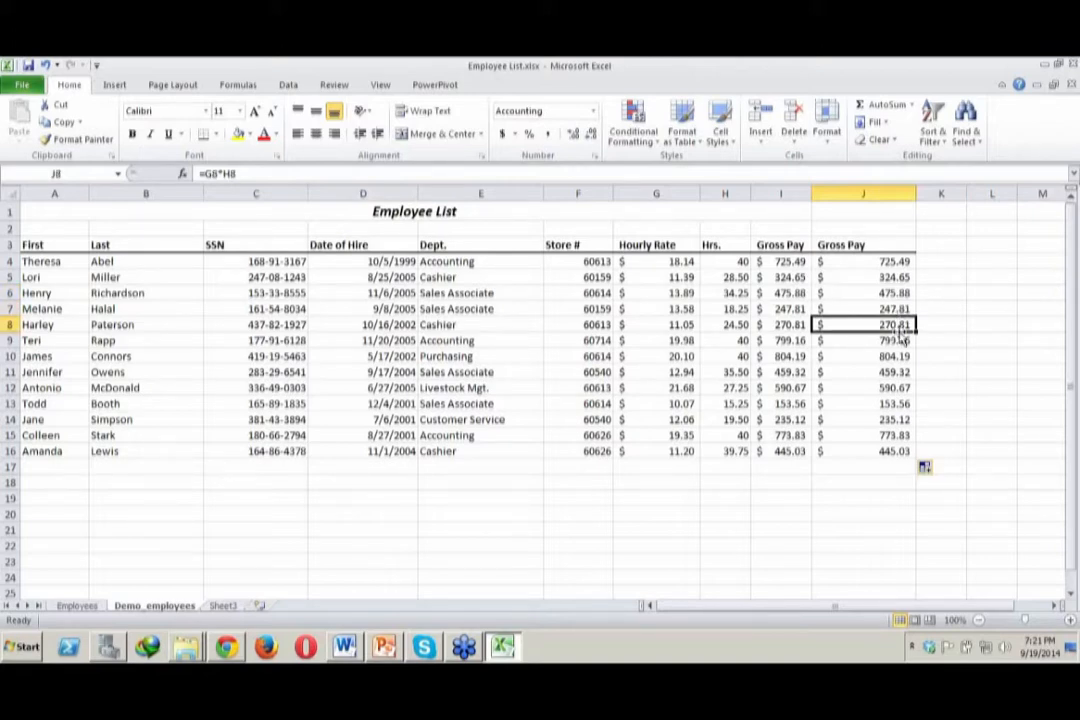
pyautogui.click(903, 371)
pyautogui.click(897, 419)
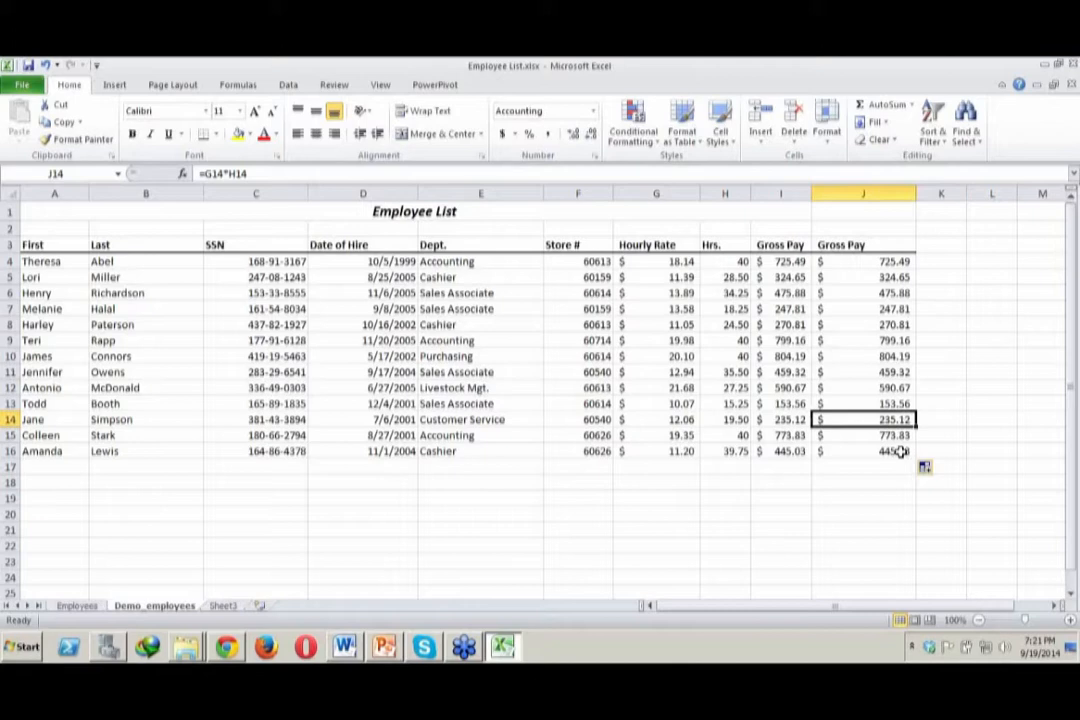
pyautogui.click(900, 452)
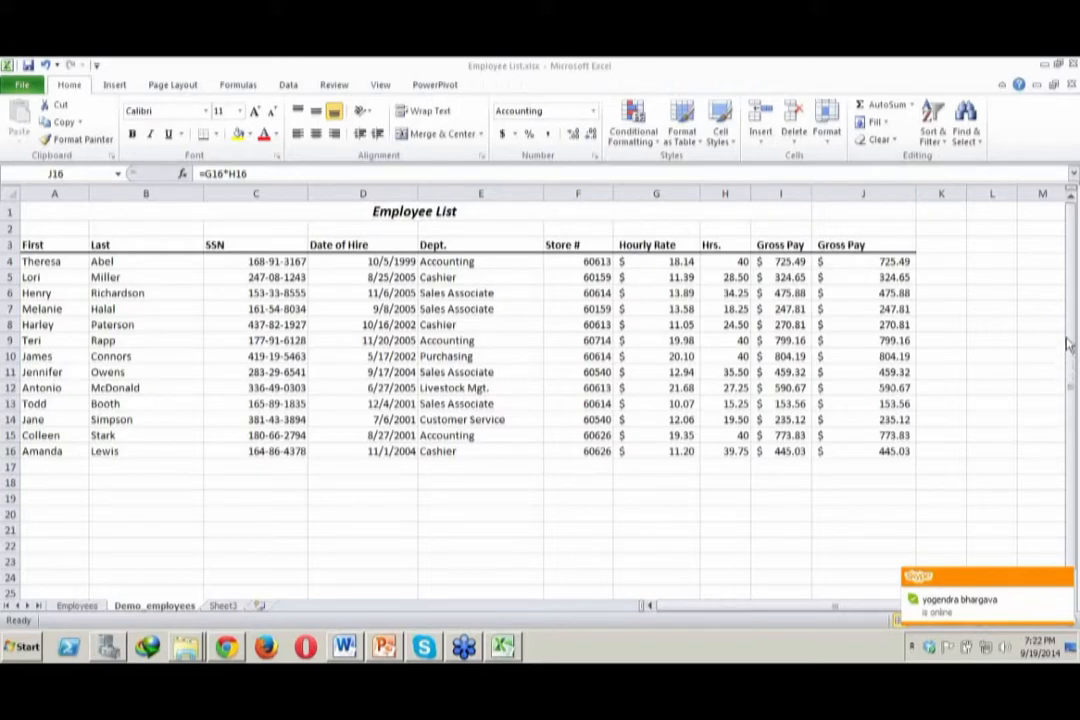
pyautogui.click(875, 260)
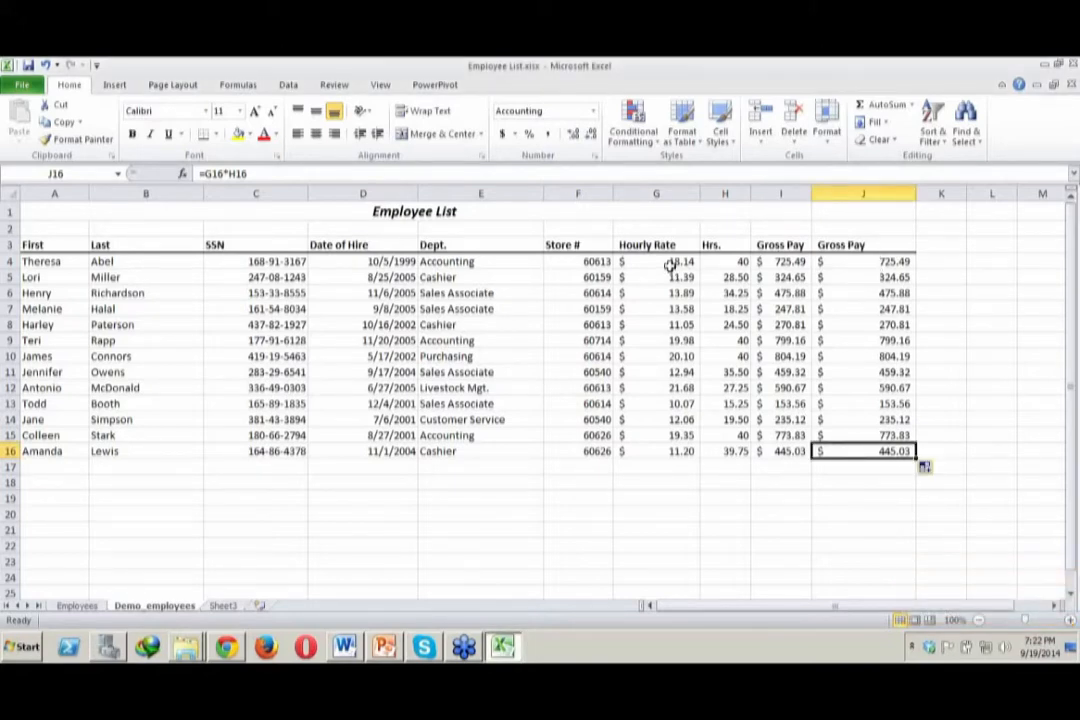
pyautogui.click(861, 262)
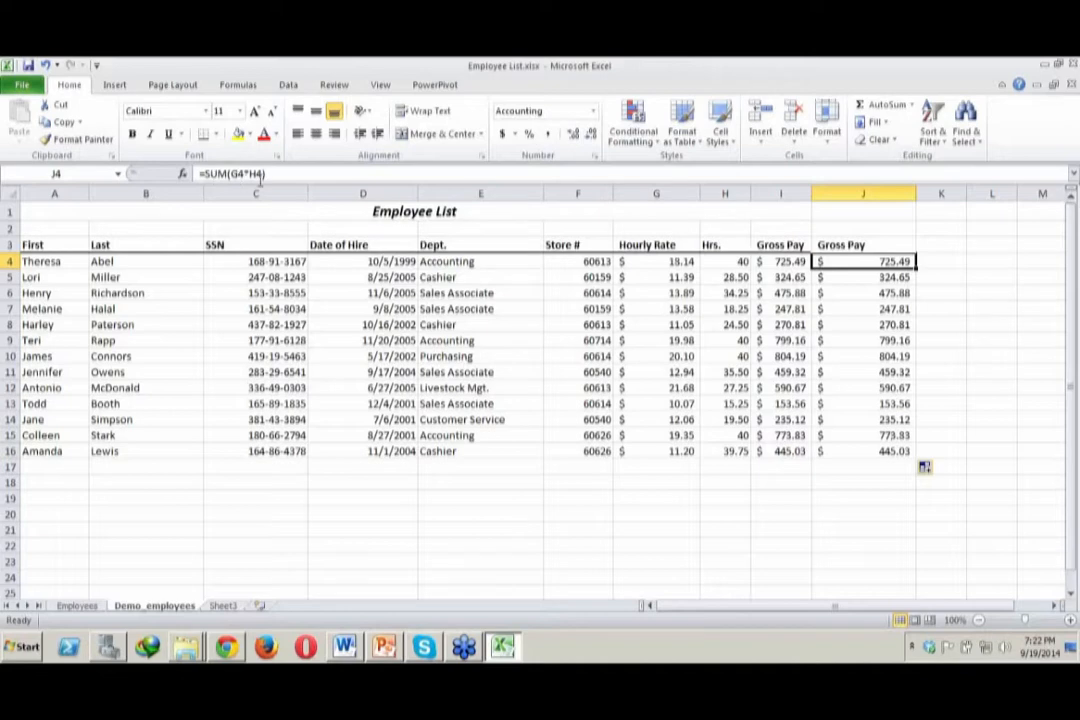
pyautogui.click(865, 278)
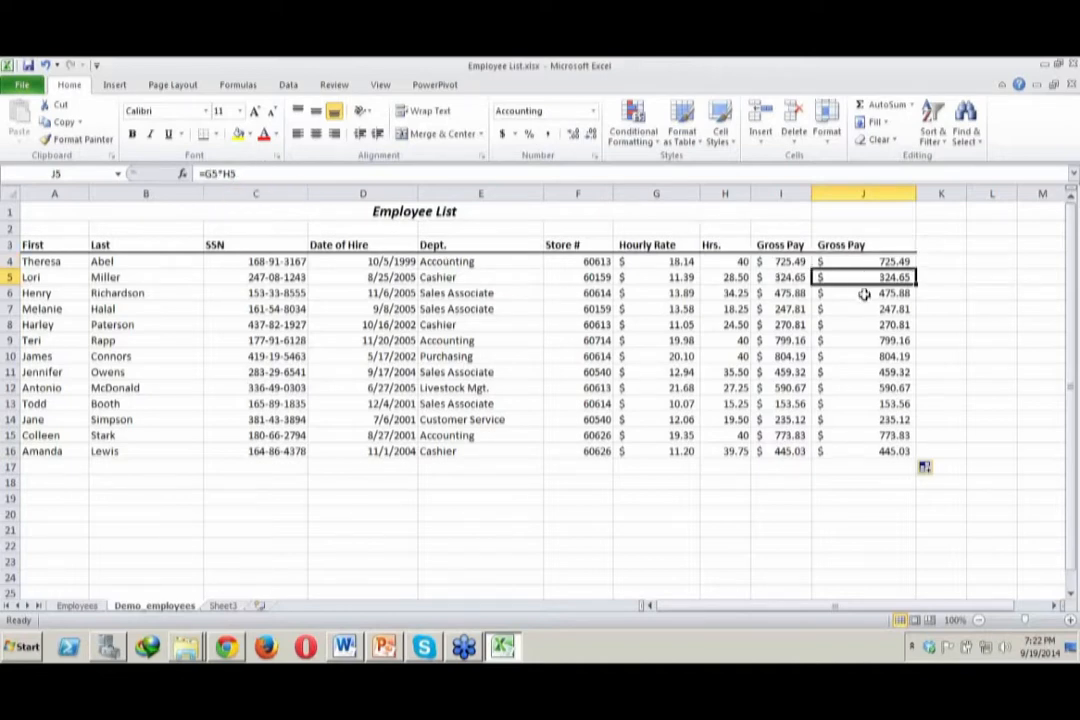
pyautogui.click(864, 293)
pyautogui.click(872, 325)
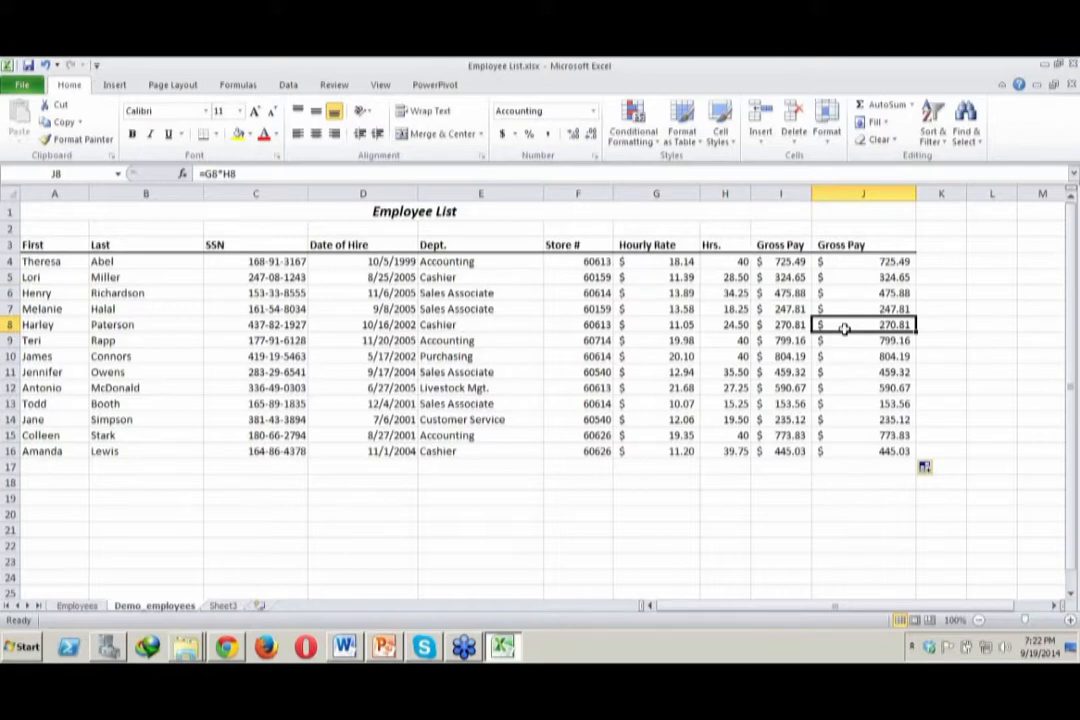
pyautogui.click(846, 282)
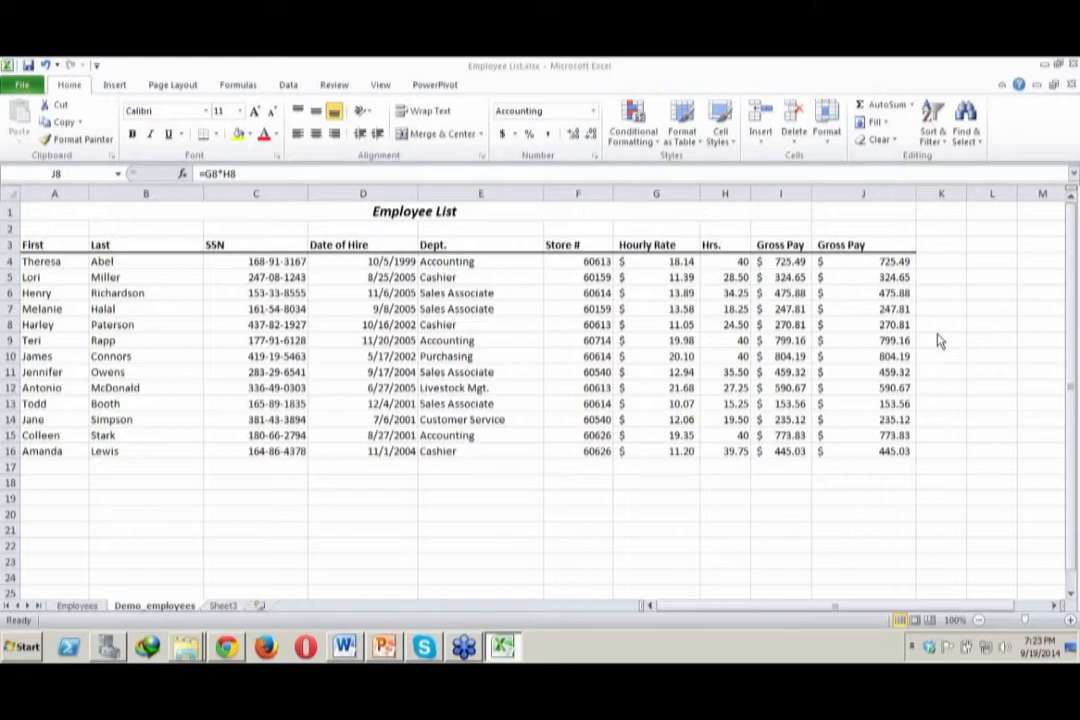
pyautogui.click(664, 357)
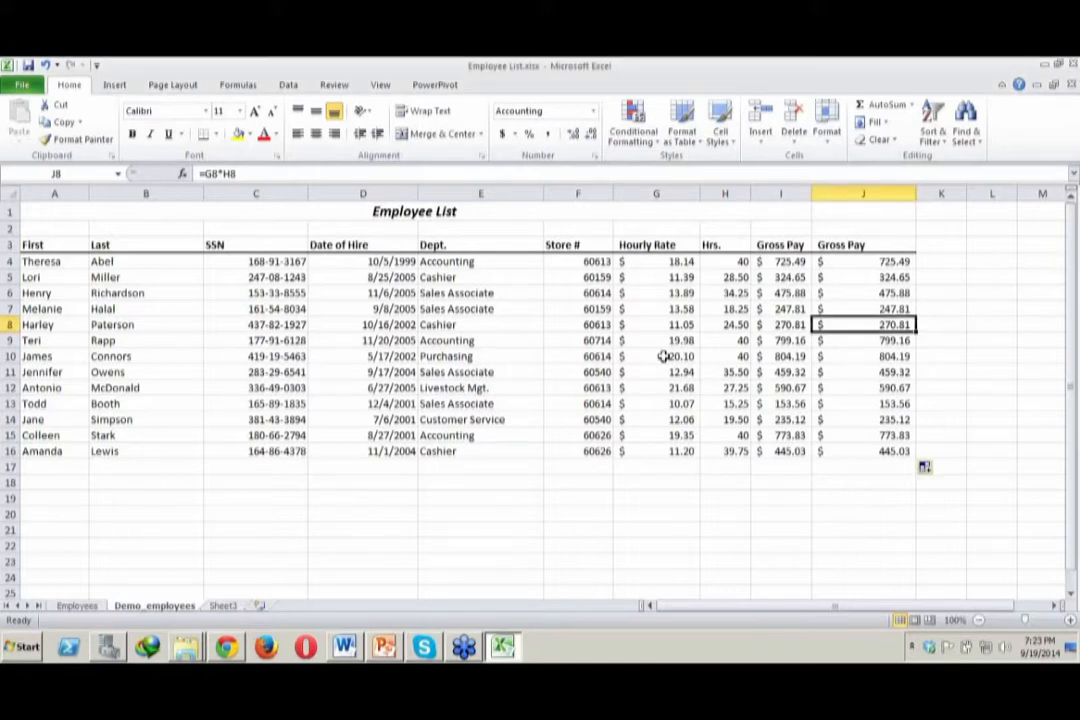
# Start a new employee record in row 17 by entering the first name in A17 and the last name in B17
pyautogui.click(73, 462)
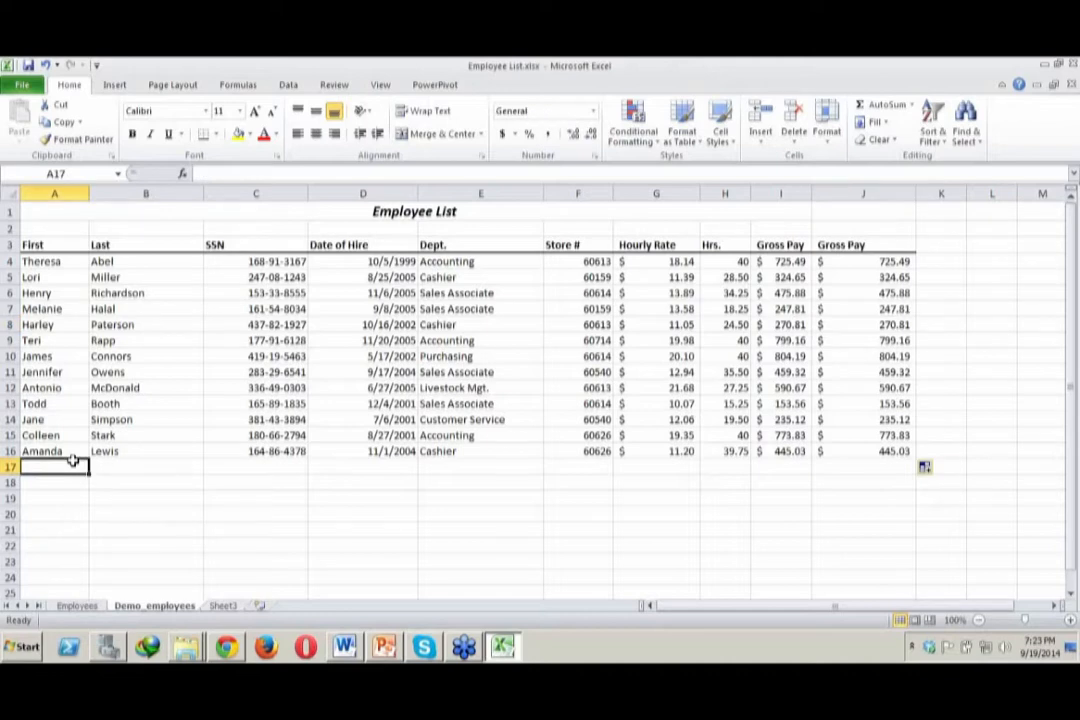
pyautogui.write('Linda')
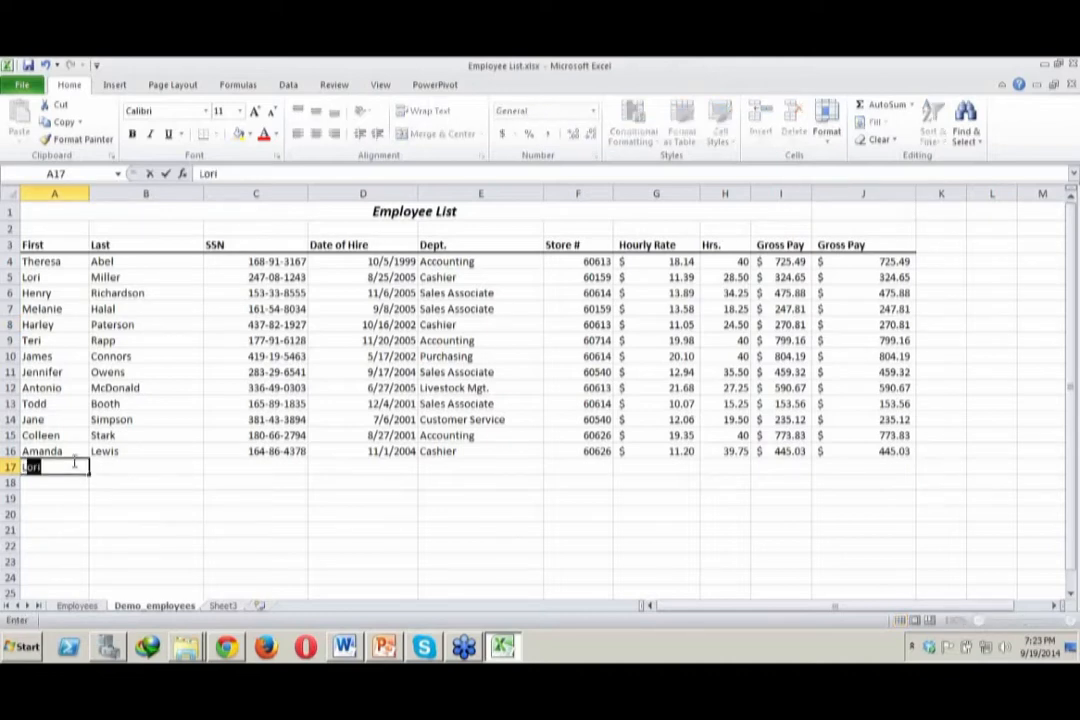
pyautogui.press('Tab')
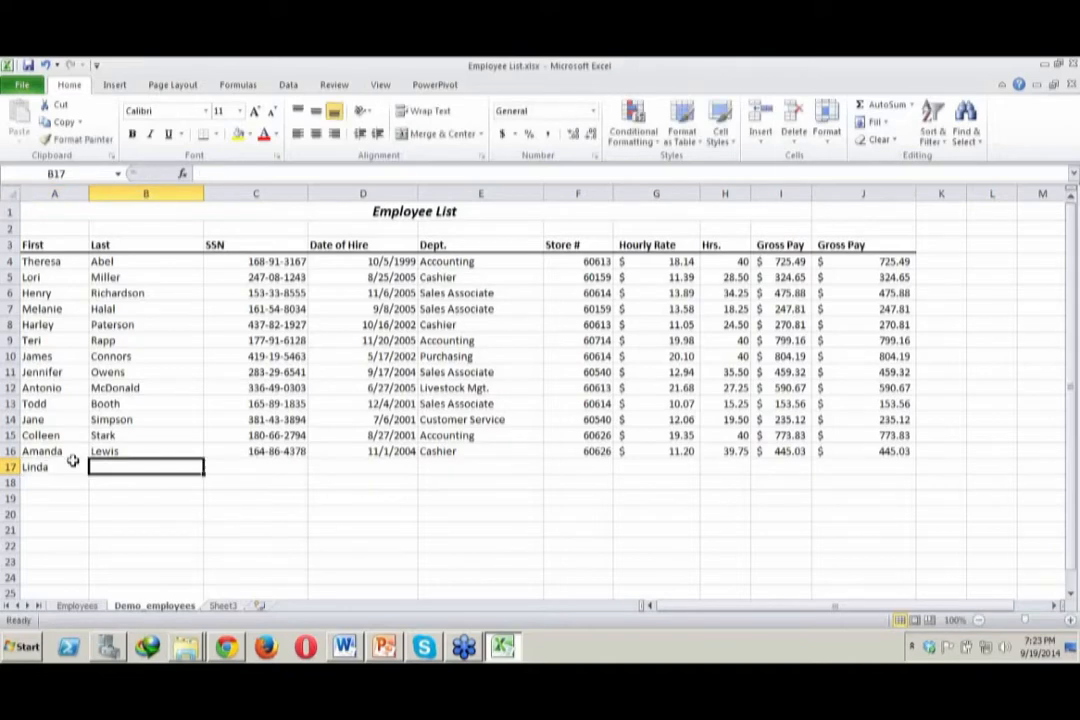
pyautogui.write('Lewis')
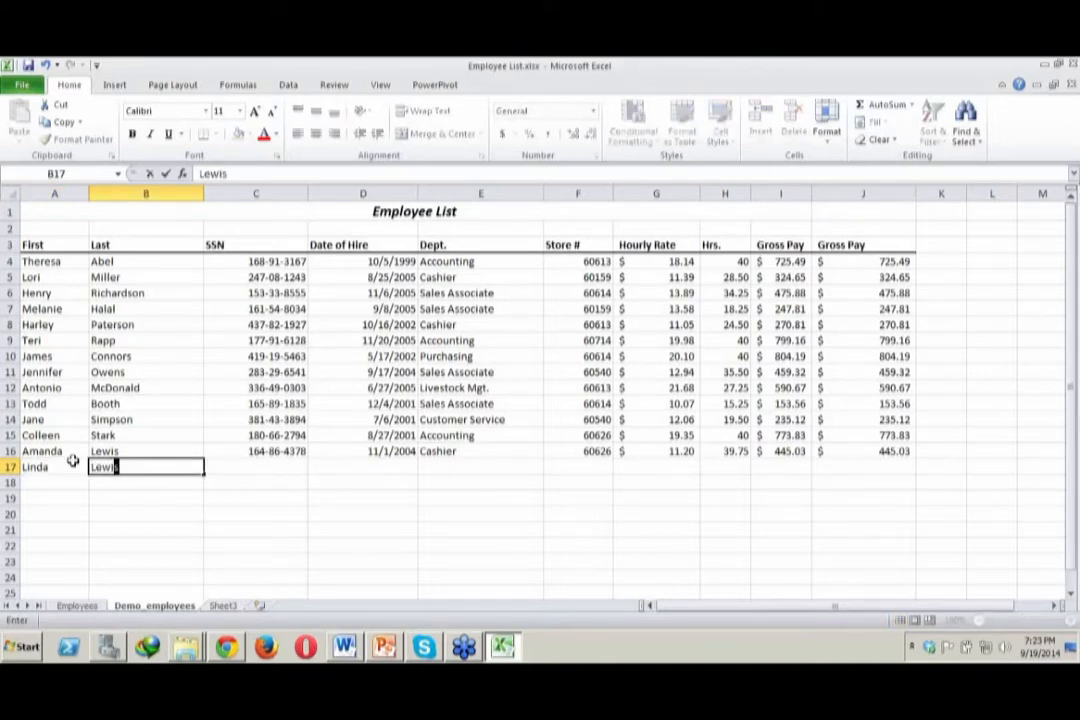
pyautogui.press('Tab')
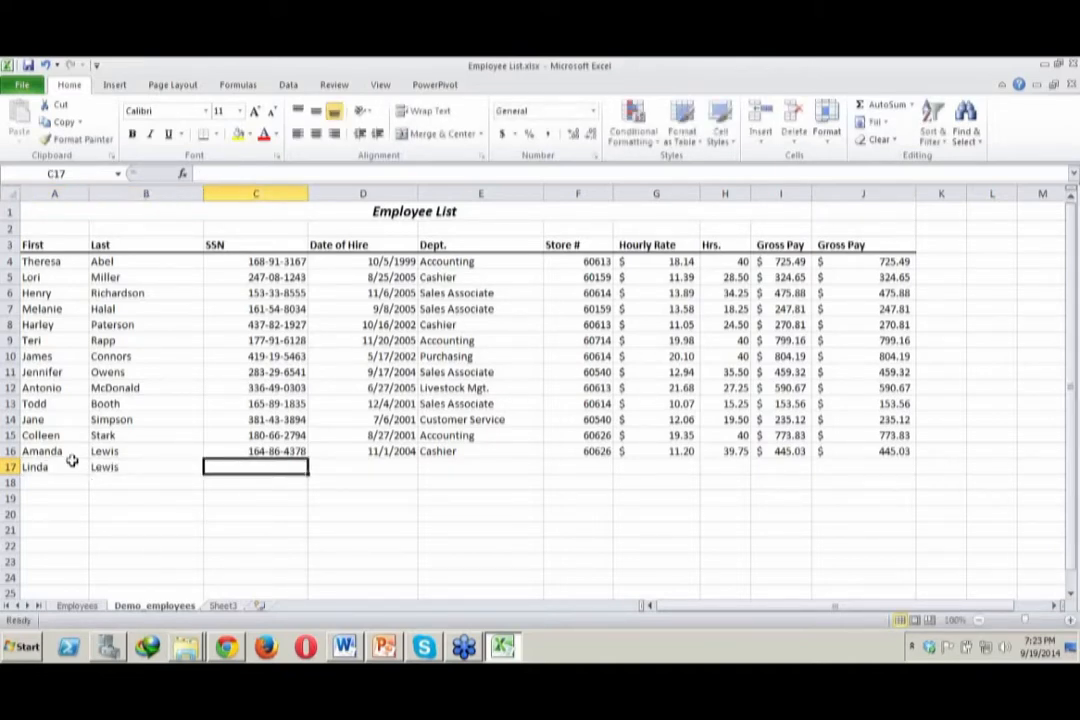
# Copy the SSN from C16 into C17 and change its last digit for the new employee
pyautogui.click(277, 452)
pyautogui.hotkey('ctrl', 'c')
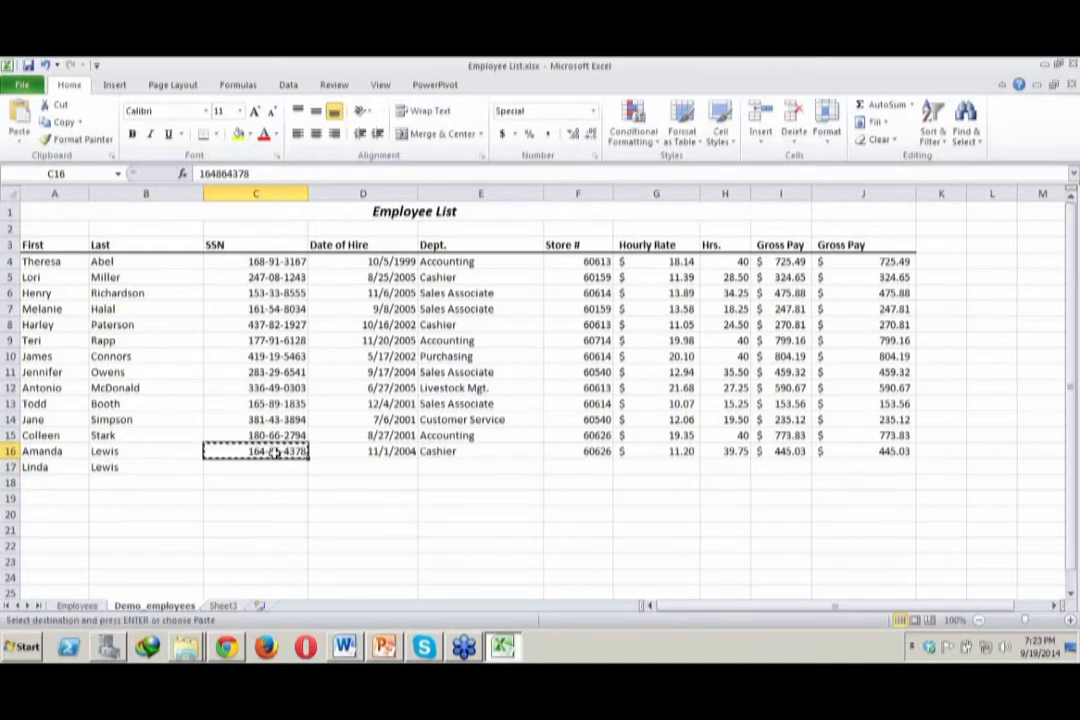
pyautogui.click(276, 463)
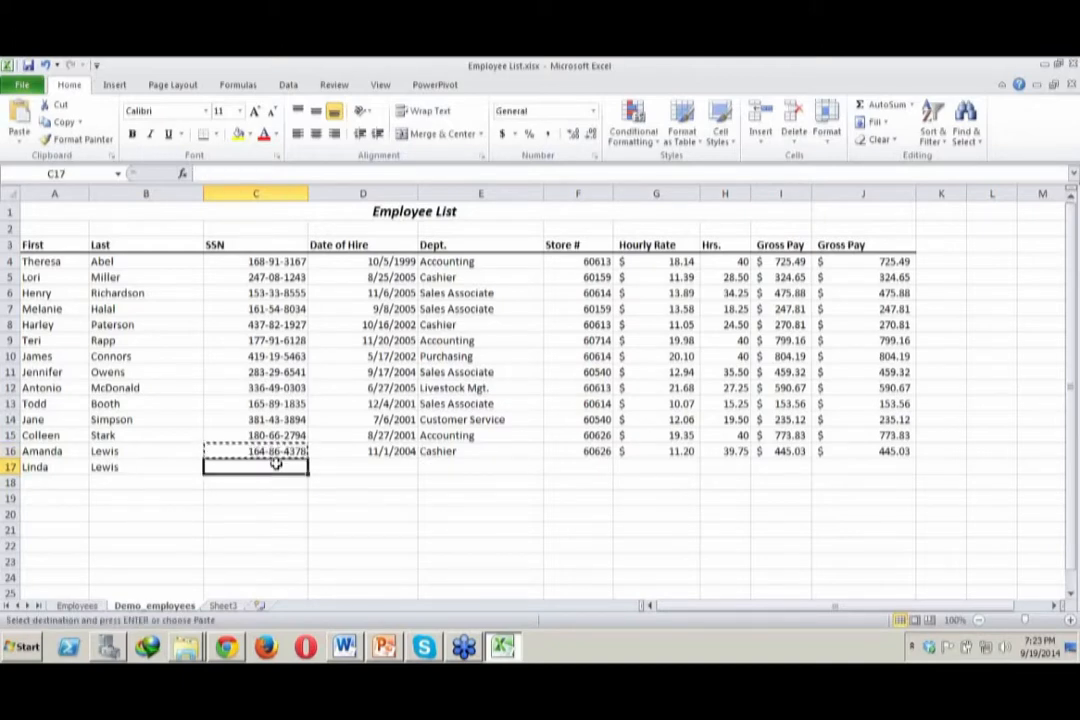
pyautogui.hotkey('ctrl', 'v')
pyautogui.doubleClick(300, 468)
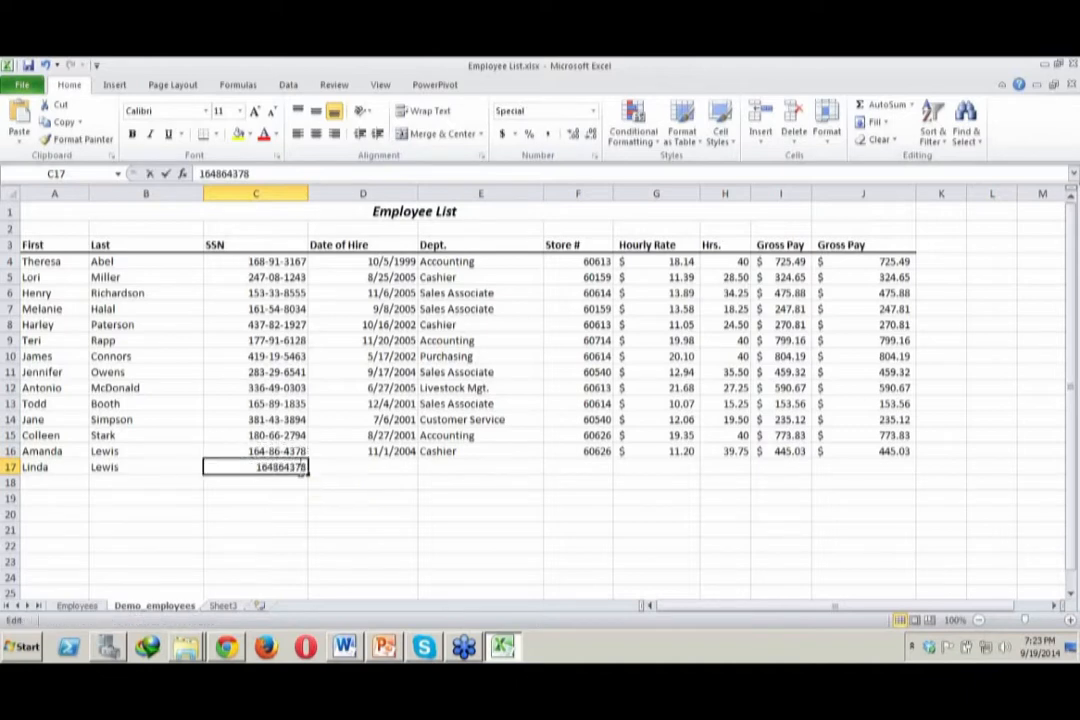
pyautogui.press('BackSpace')
pyautogui.write('7')
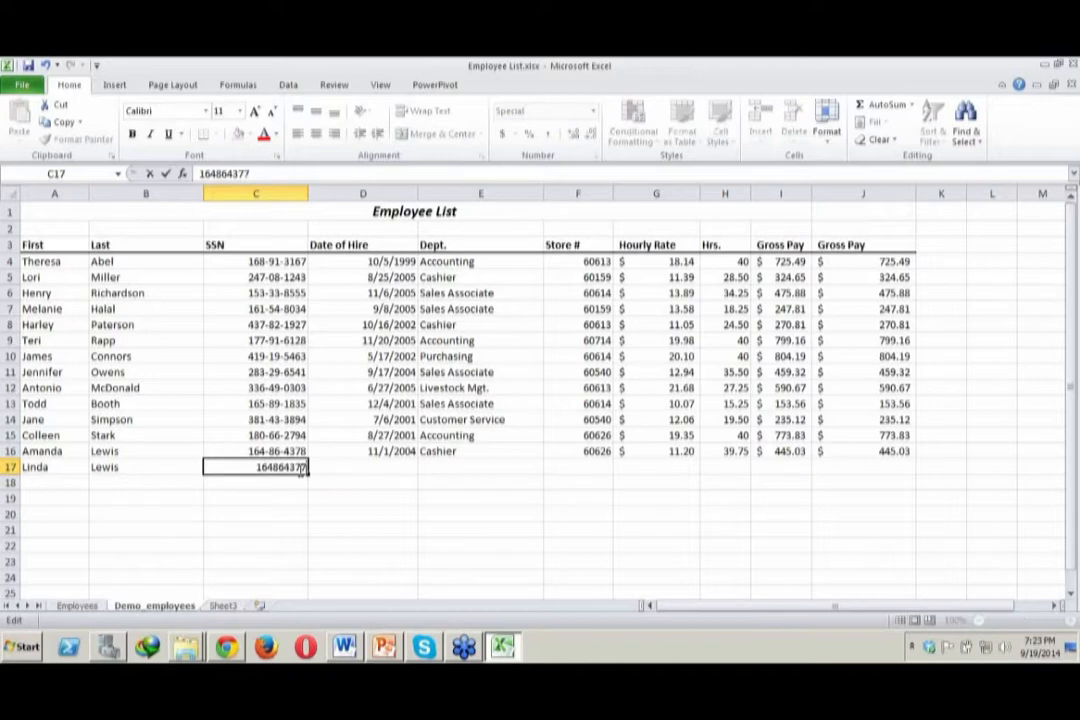
# Copy the hire date 11/1/2004 and the department Cashier from row 16 into D17 and E17
pyautogui.click(393, 451)
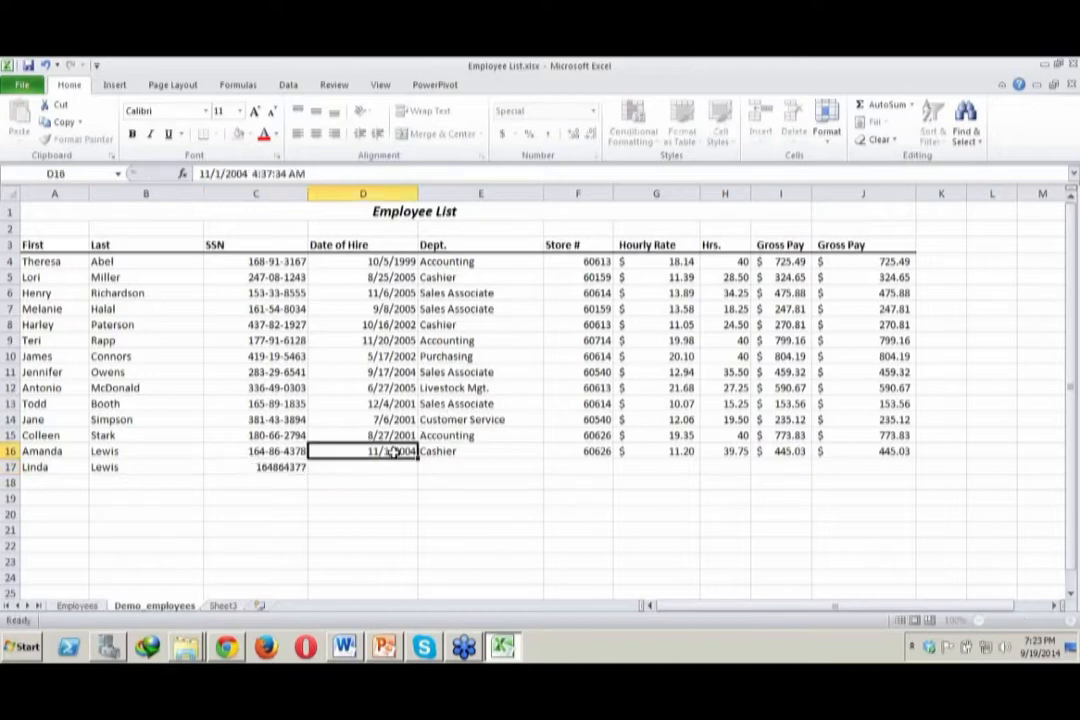
pyautogui.hotkey('ctrl', 'c')
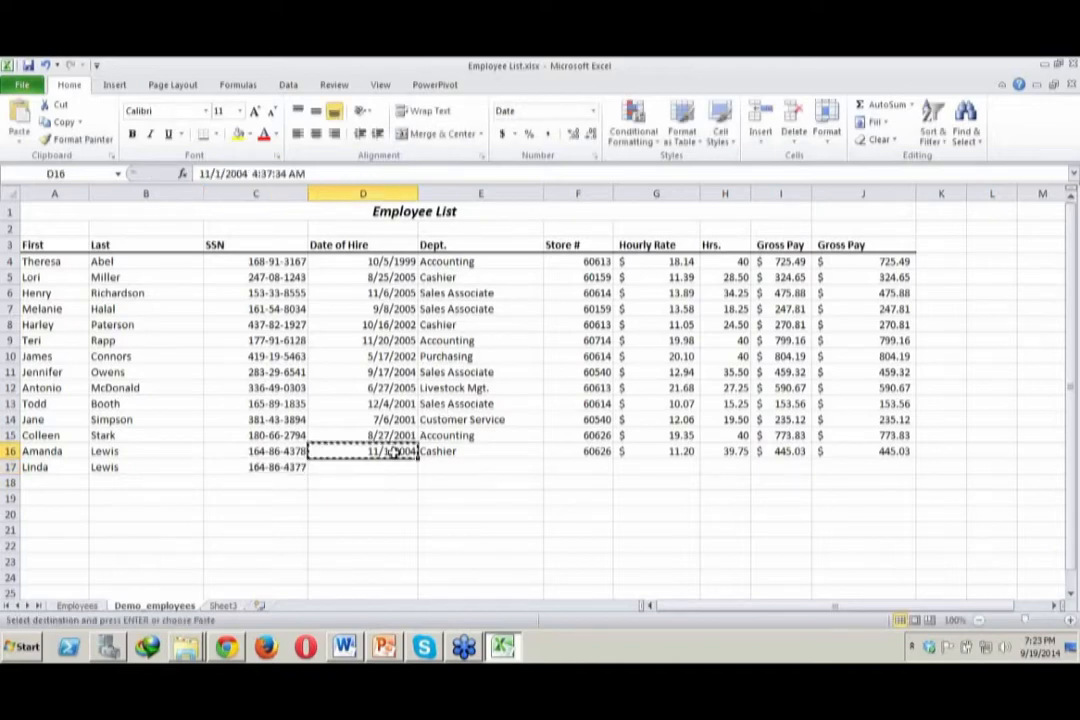
pyautogui.click(392, 467)
pyautogui.hotkey('ctrl', 'v')
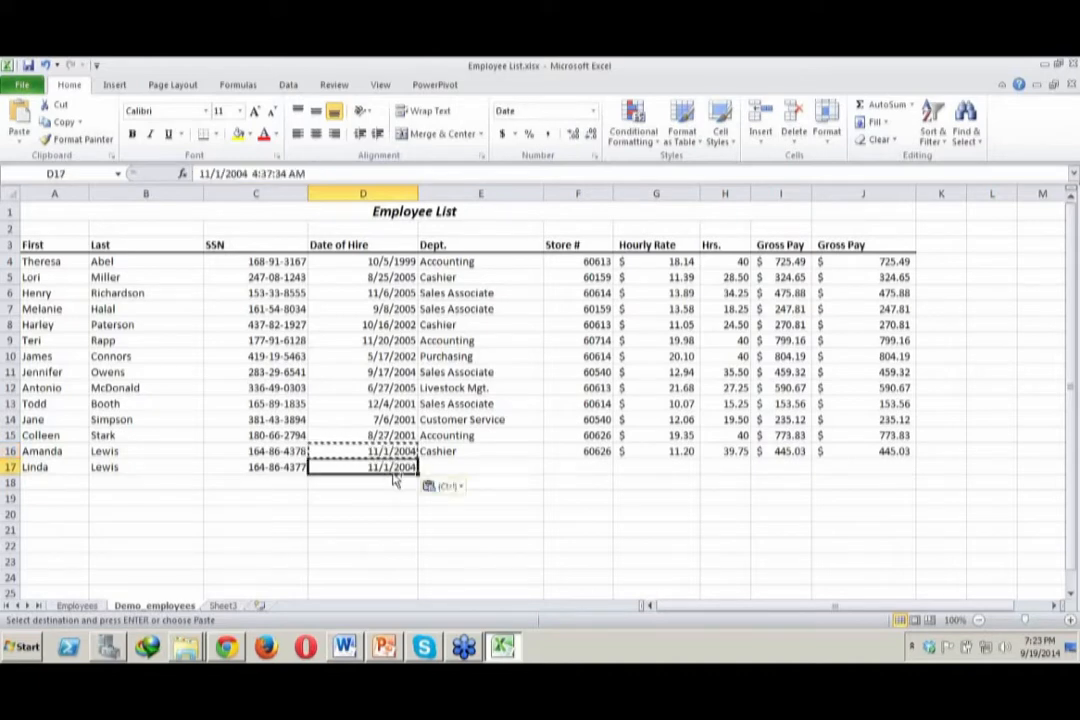
pyautogui.click(490, 450)
pyautogui.hotkey('ctrl', 'c')
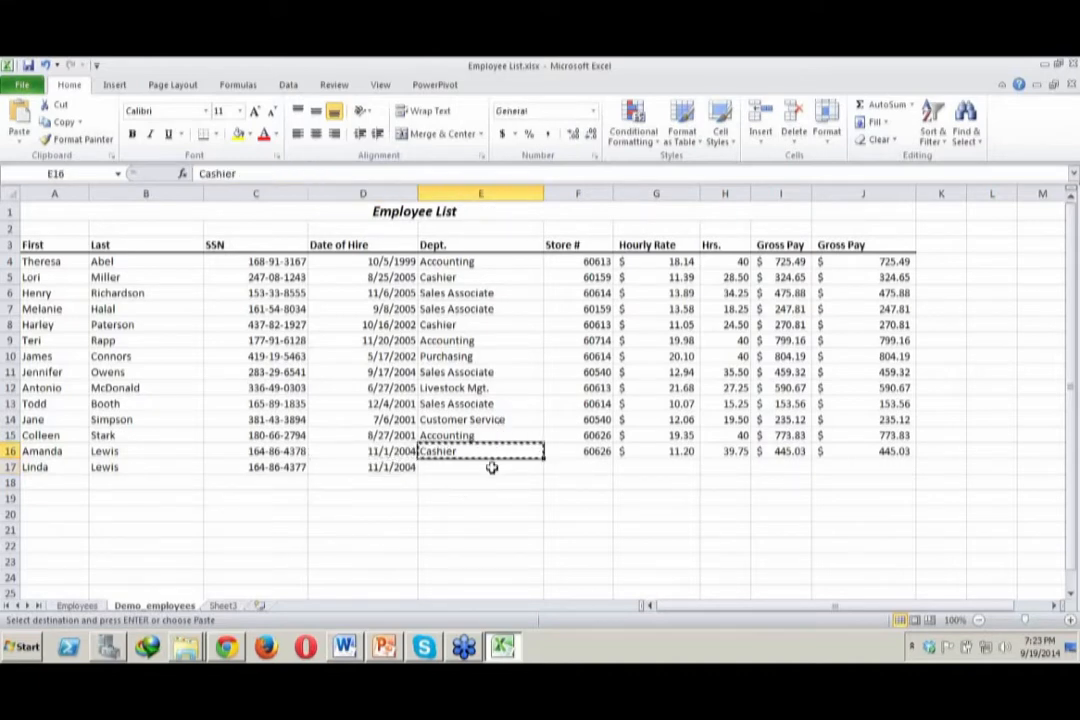
pyautogui.click(492, 467)
pyautogui.hotkey('ctrl', 'v')
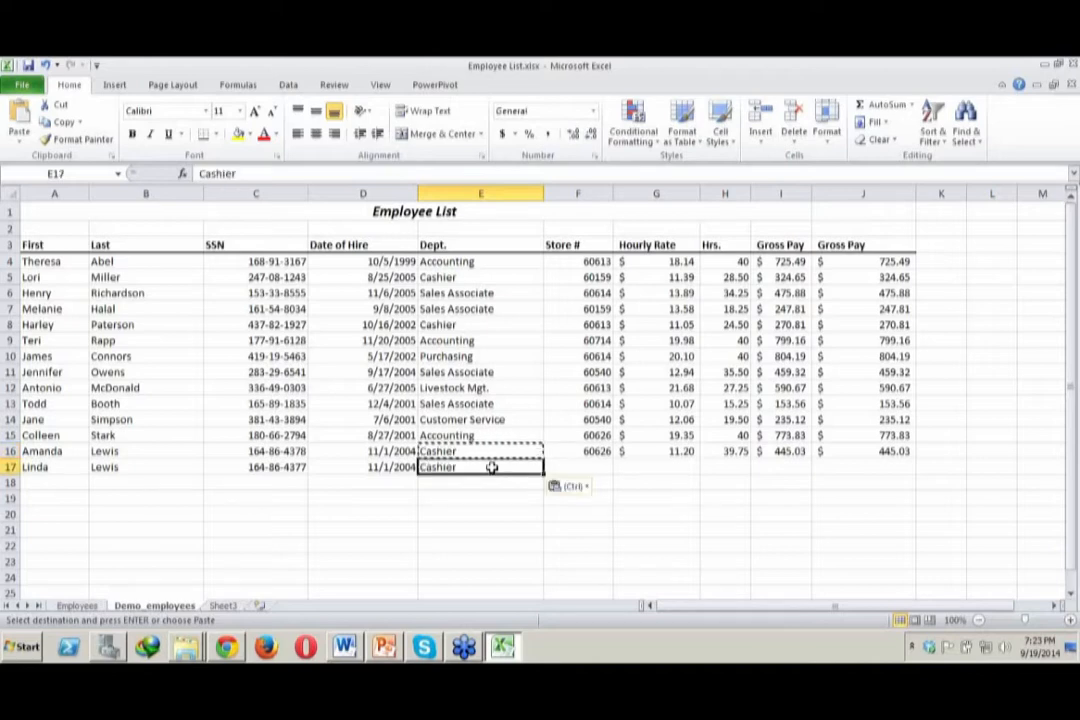
# Copy store number 60626 from F16 into F17
pyautogui.click(603, 451)
pyautogui.hotkey('ctrl', 'c')
pyautogui.click(603, 466)
pyautogui.hotkey('ctrl', 'v')
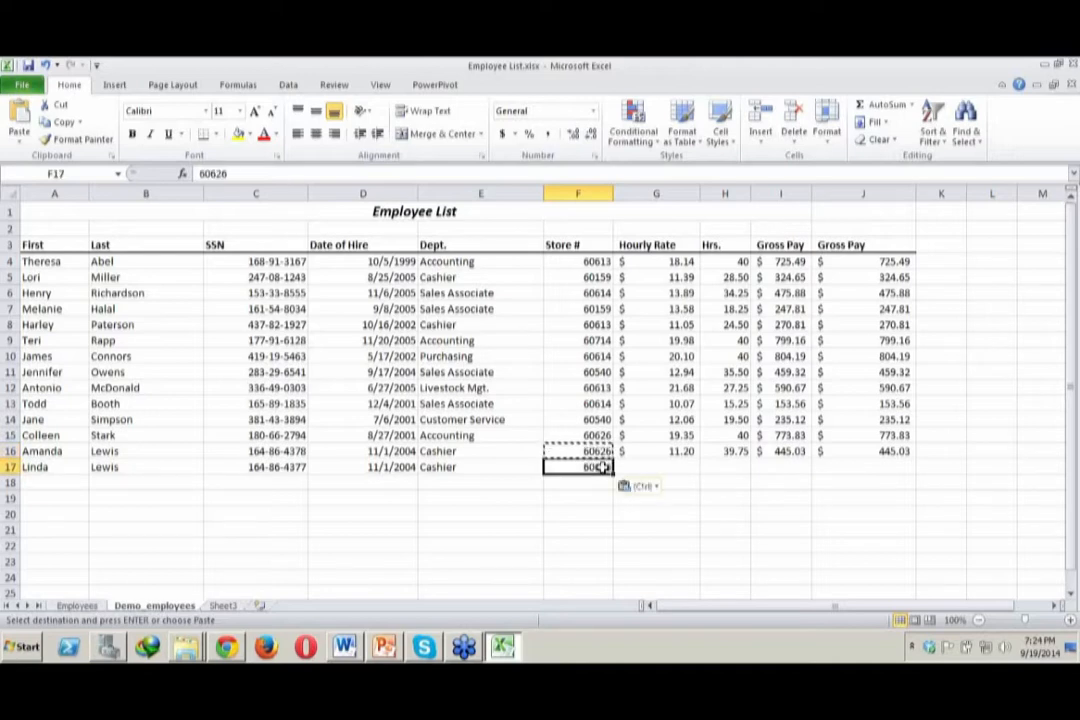
# Copy the hourly rate 19.35 from G15 into G17 and the hours 39.75 from H16 into H17
pyautogui.click(679, 437)
pyautogui.hotkey('ctrl', 'c')
pyautogui.click(690, 469)
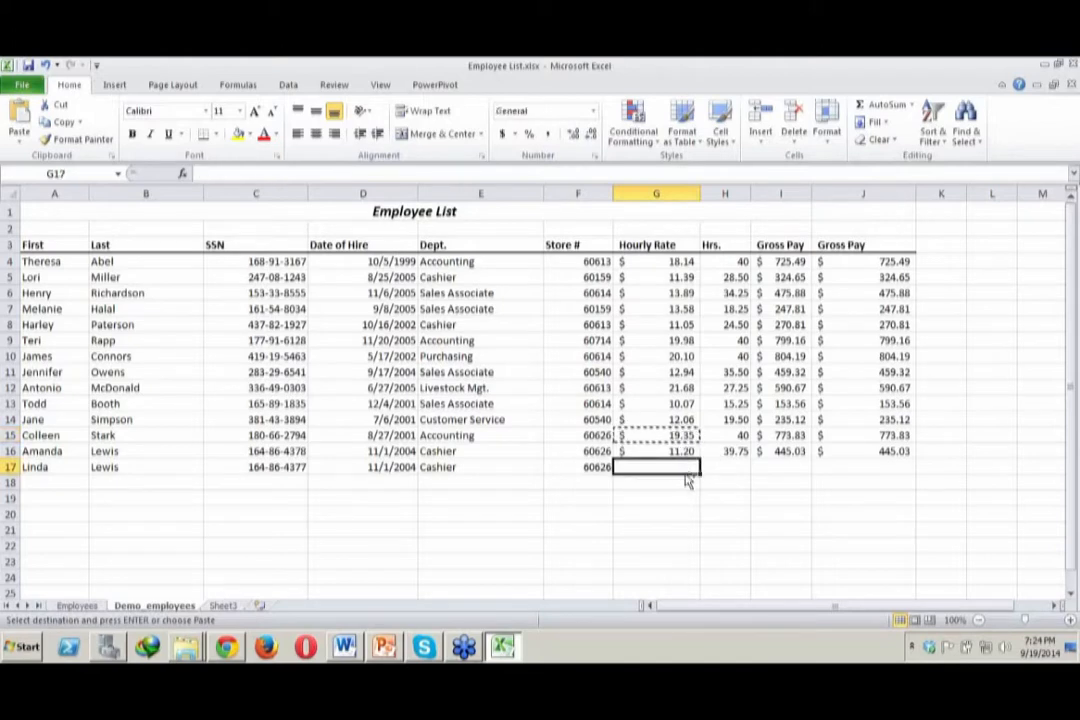
pyautogui.hotkey('ctrl', 'v')
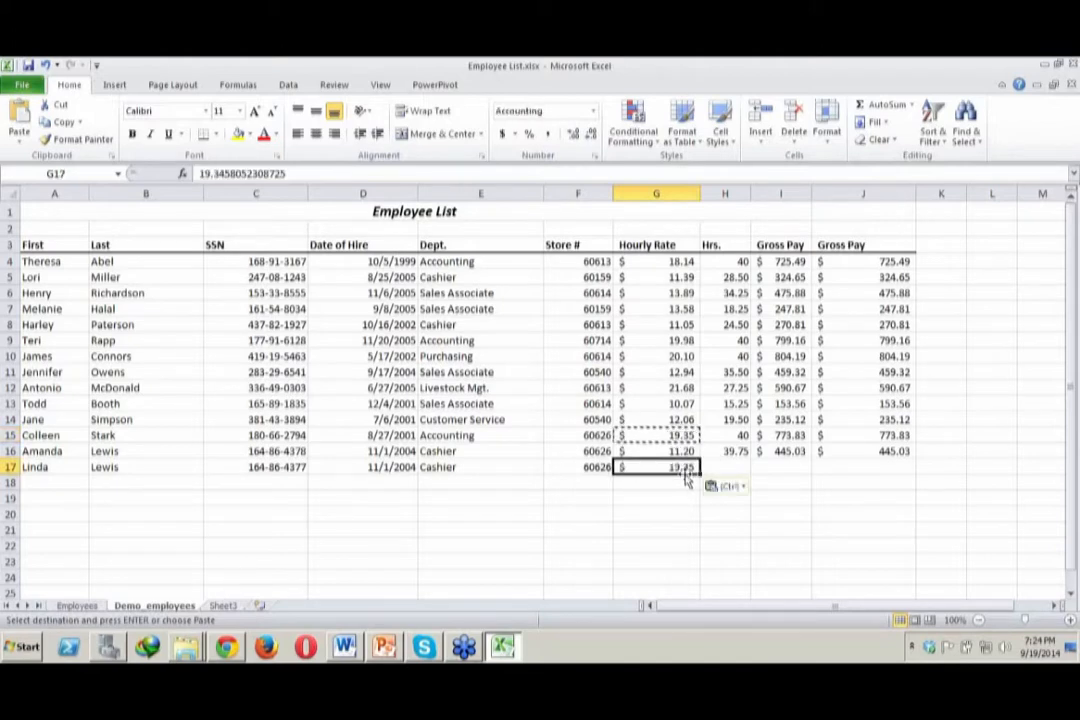
pyautogui.click(740, 452)
pyautogui.hotkey('ctrl', 'c')
pyautogui.click(740, 463)
pyautogui.hotkey('ctrl', 'v')
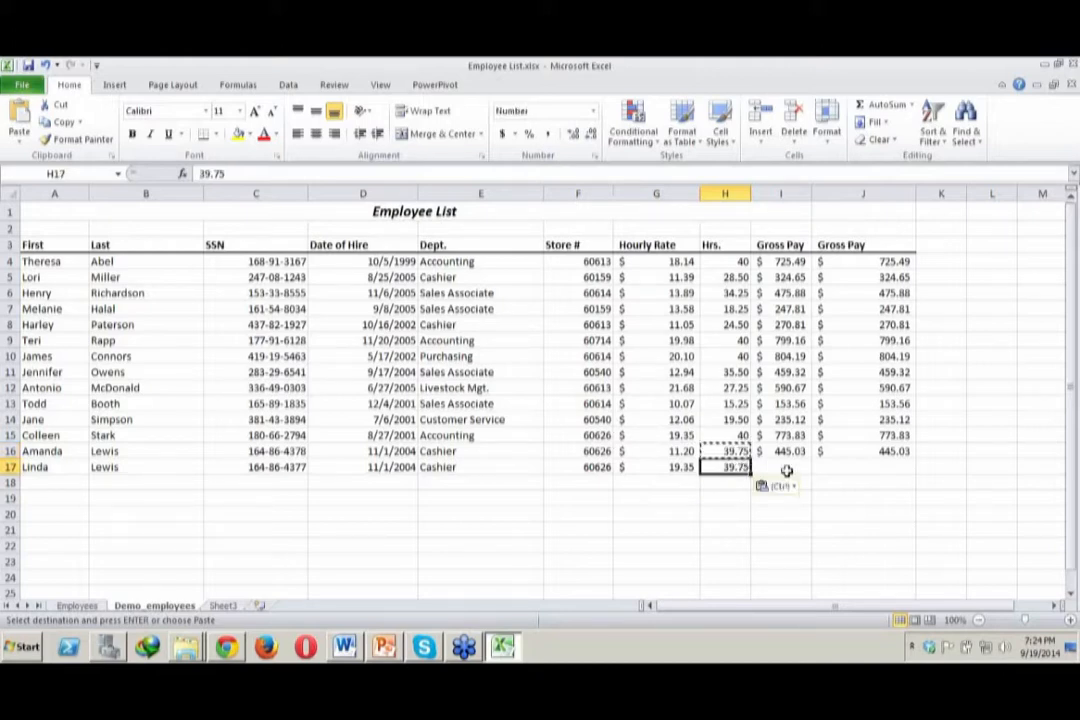
# Fill the gross pay formulas from I16 and J16 down into row 17 for the new employee
pyautogui.click(787, 468)
pyautogui.click(812, 451)
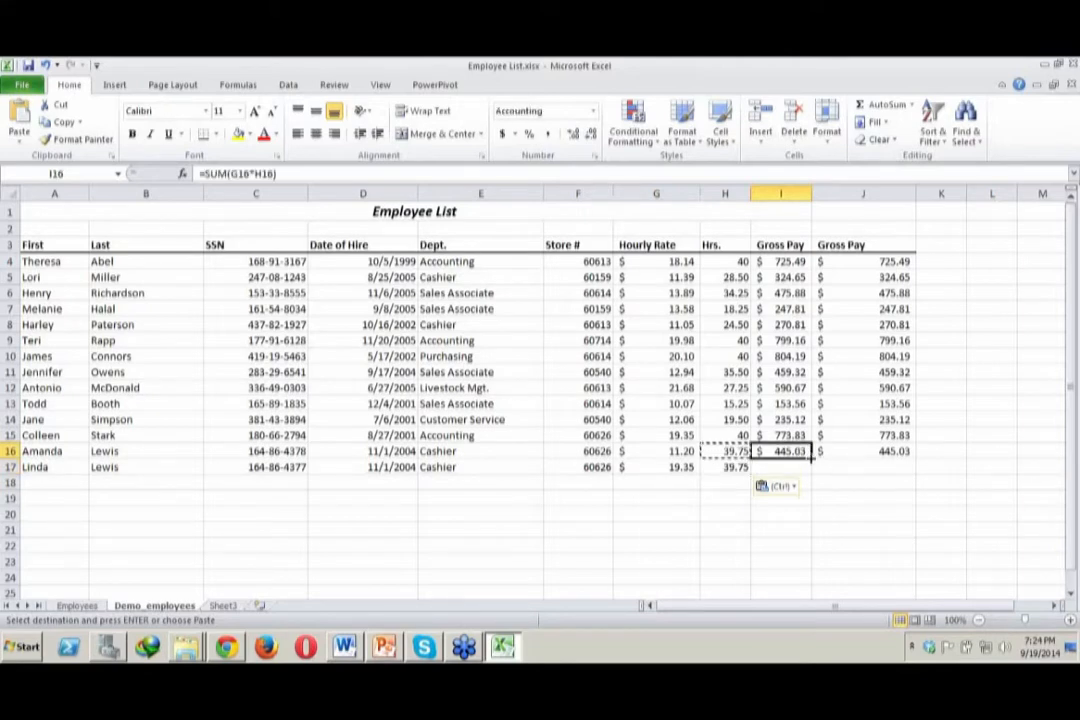
pyautogui.moveTo(811, 461); pyautogui.dragTo(812, 476)
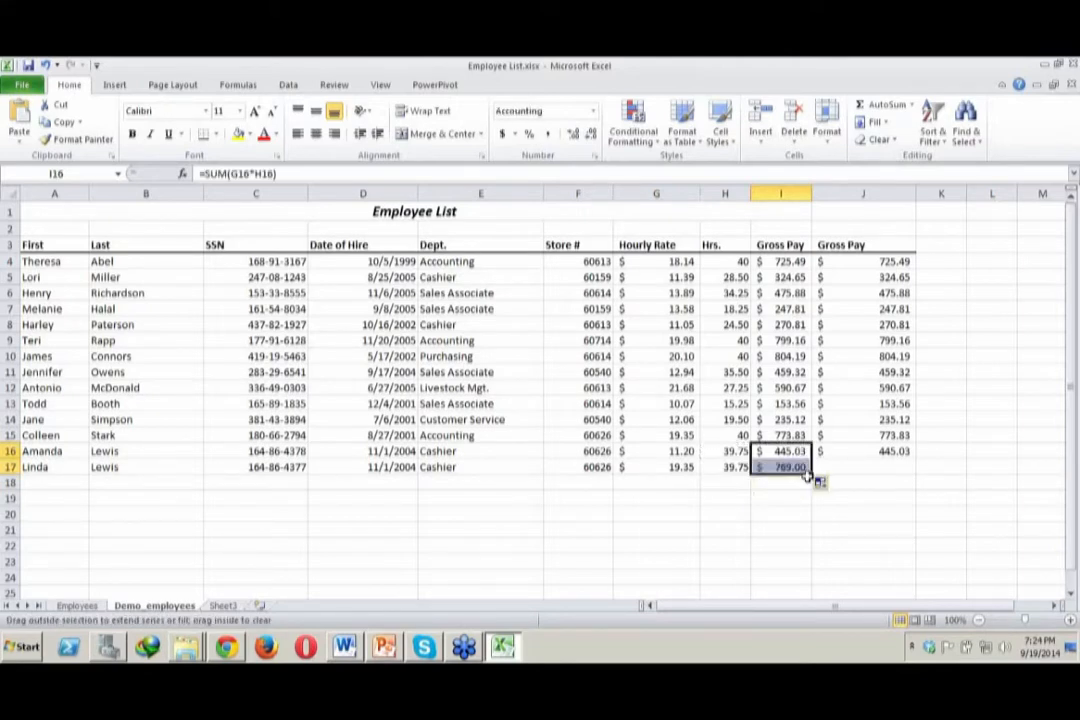
pyautogui.click(910, 450)
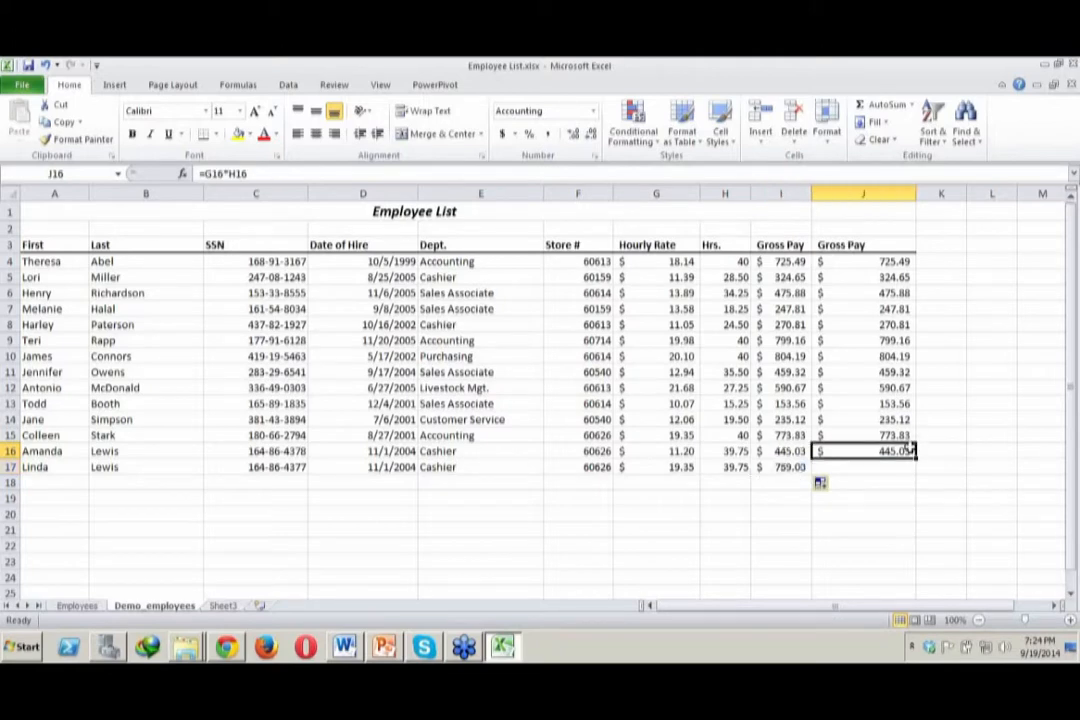
pyautogui.moveTo(914, 456); pyautogui.dragTo(917, 471)
pyautogui.click(908, 532)
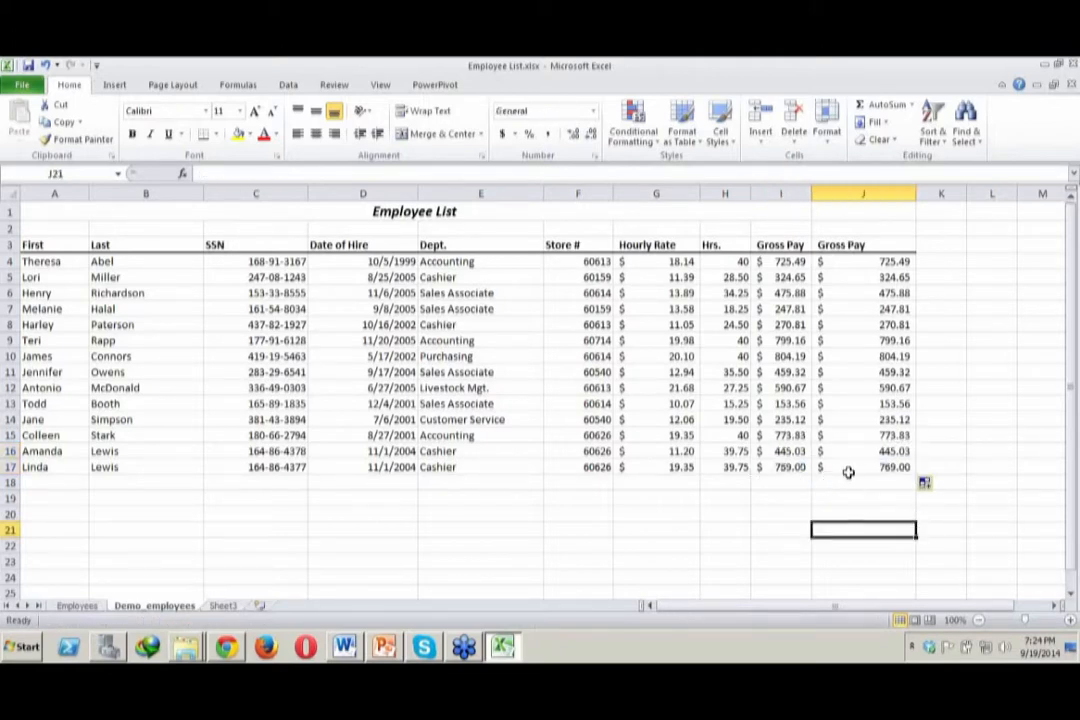
# Inspect the new employee's gross pay formulas in I17 and J17 and the hours in H17
pyautogui.click(798, 480)
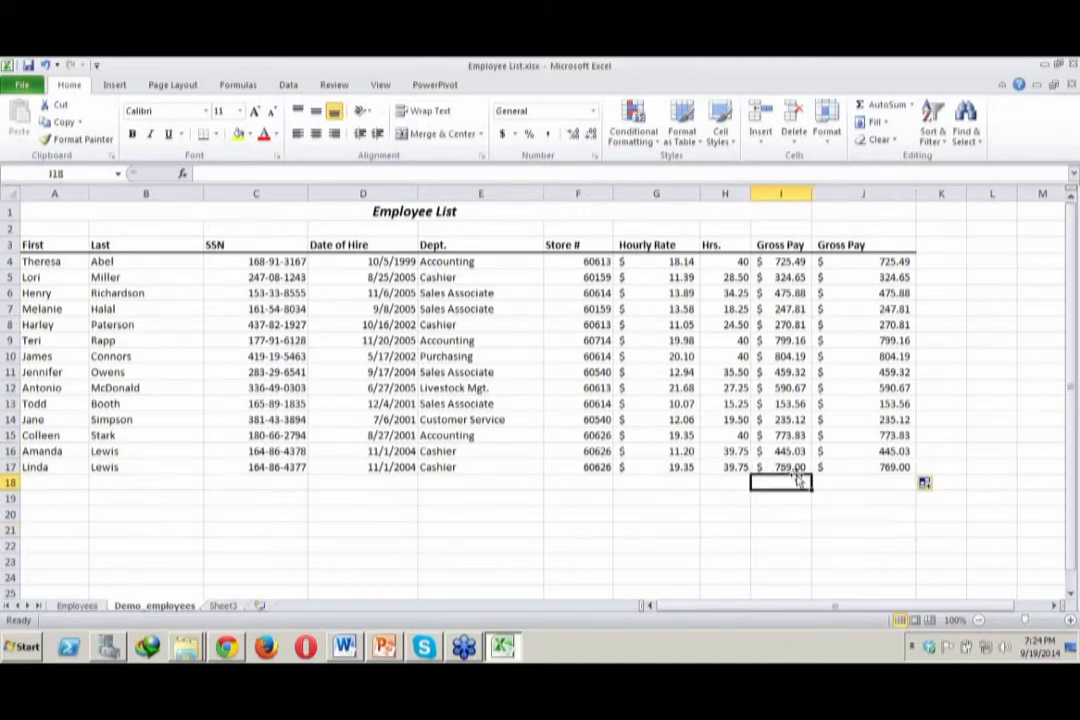
pyautogui.click(787, 467)
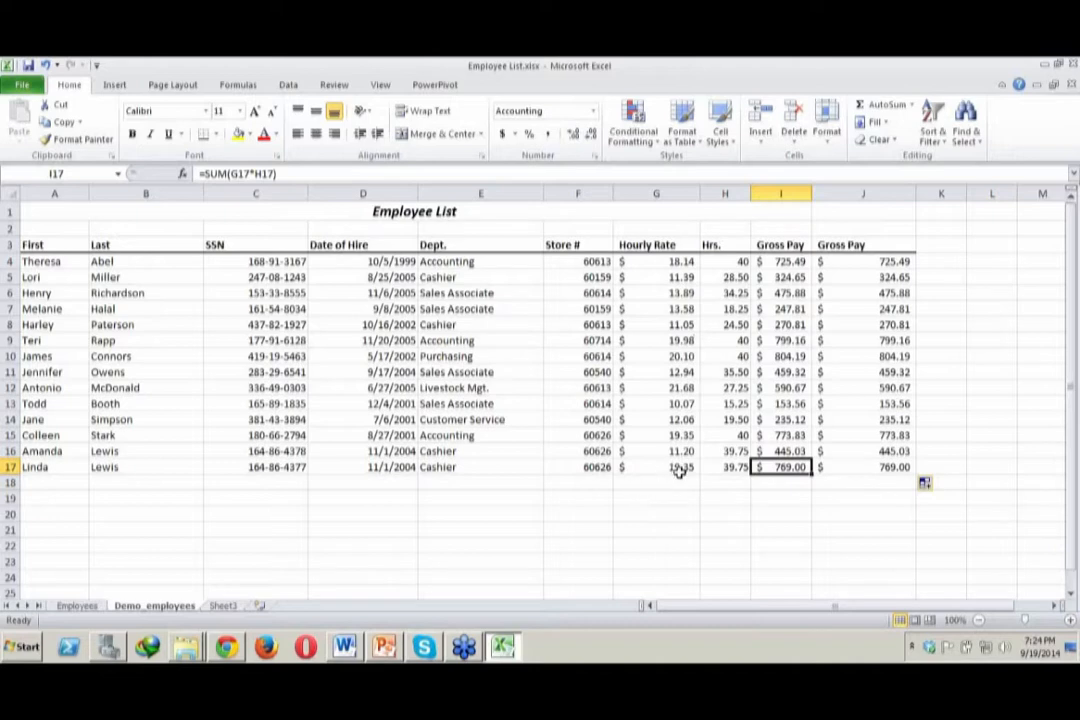
pyautogui.click(737, 467)
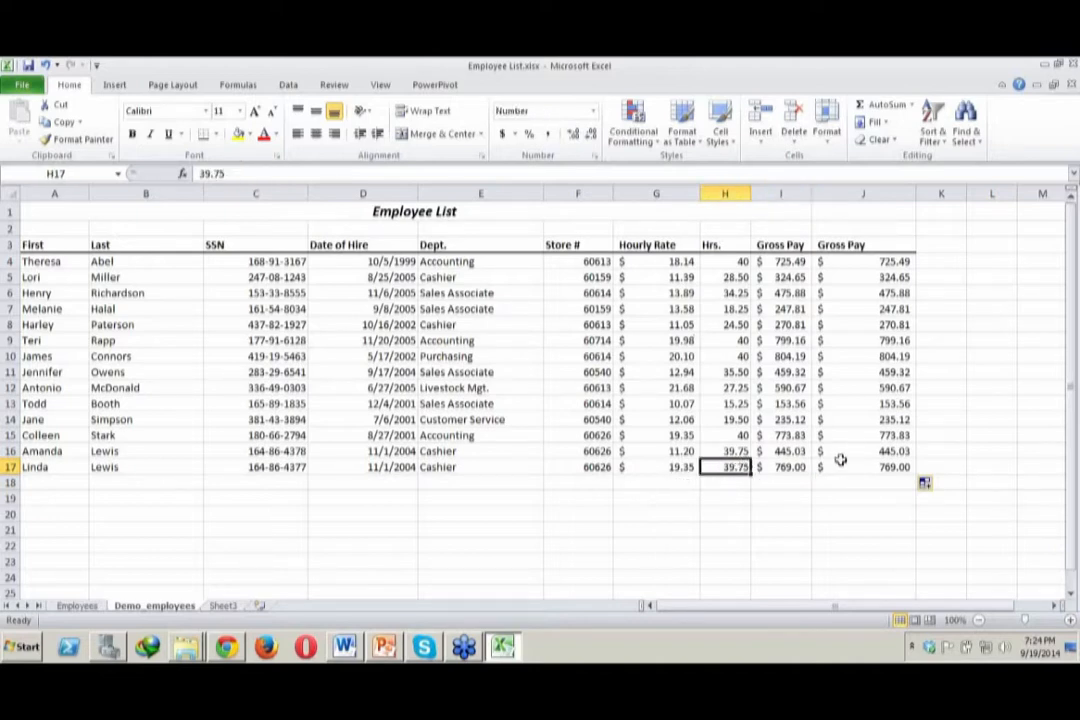
pyautogui.click(864, 467)
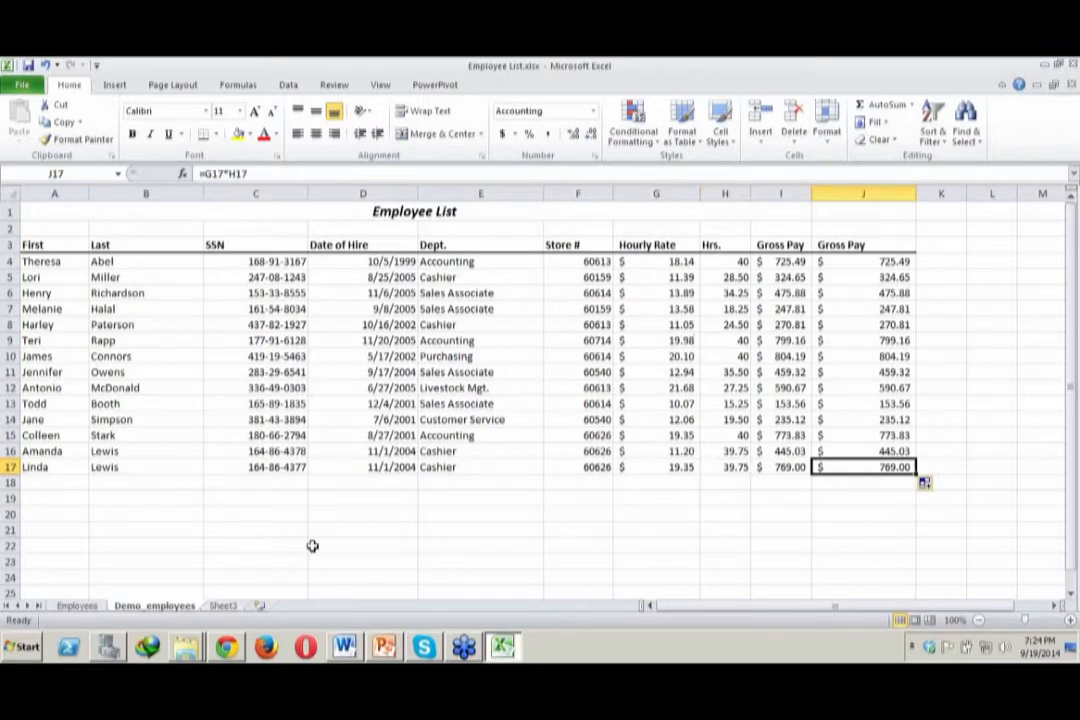
# Review the Employees sheet's longer list and the gross pay formula in I18, and return to the Demo_employees sheet
pyautogui.click(78, 606)
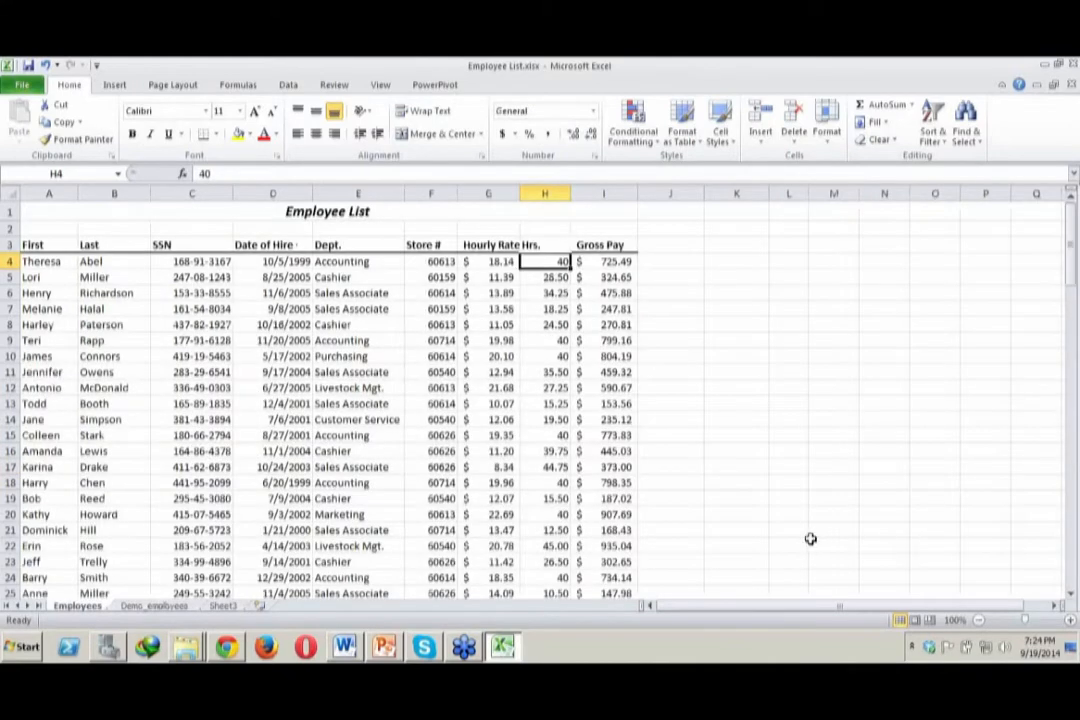
pyautogui.click(598, 484)
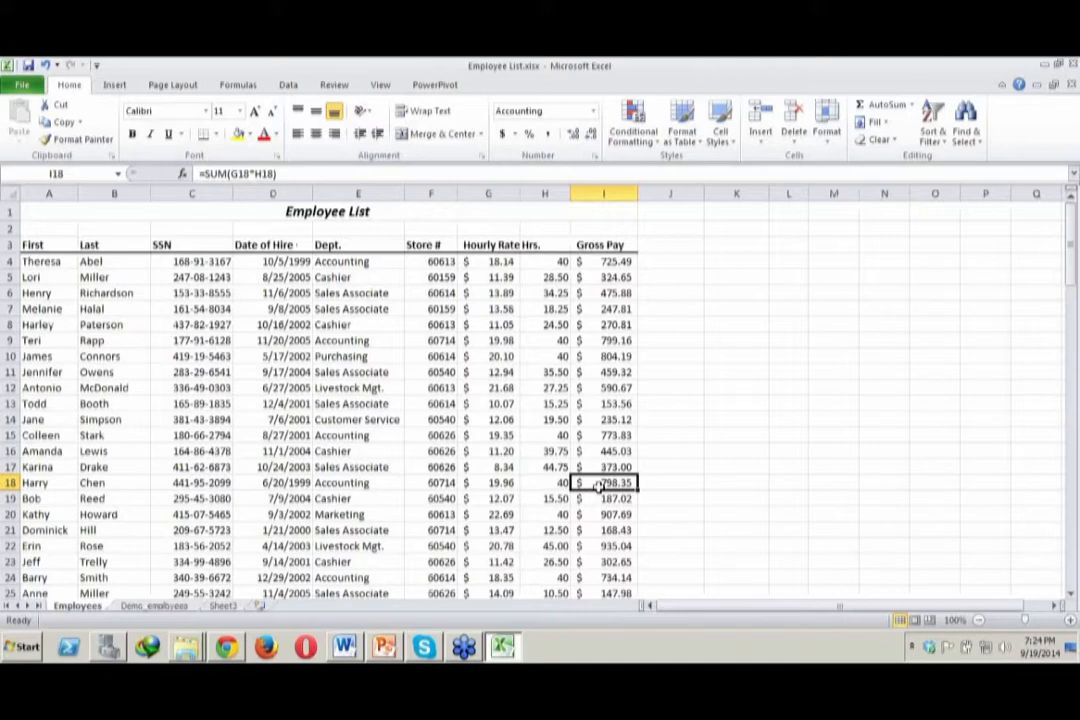
pyautogui.click(1073, 598)
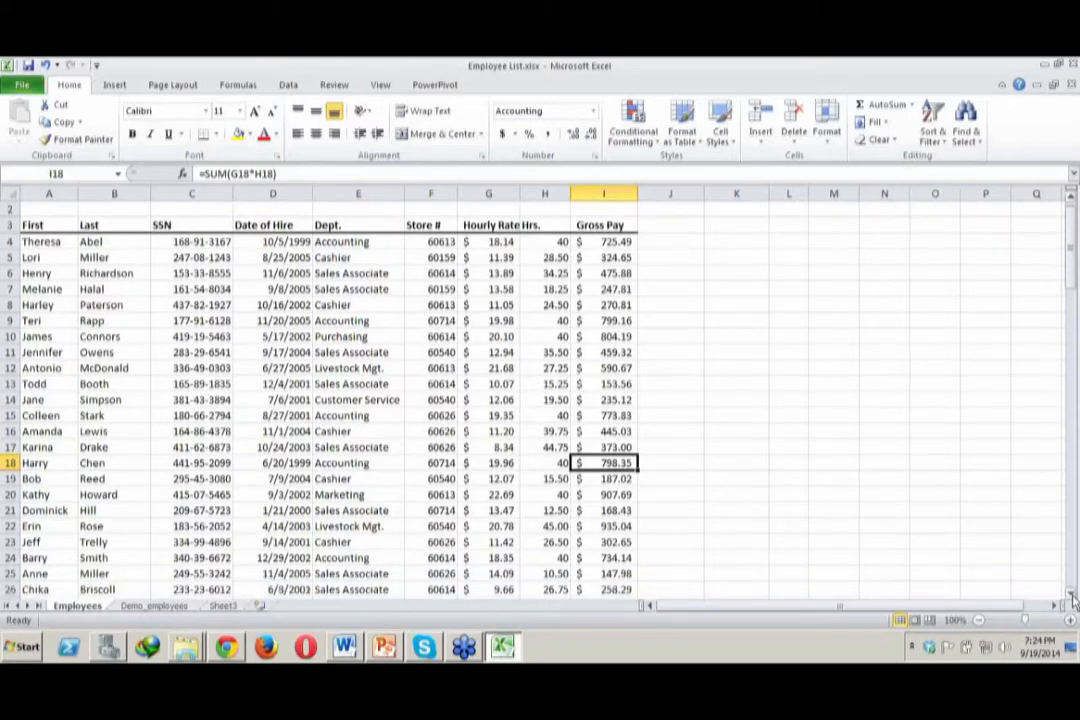
pyautogui.click(1073, 598)
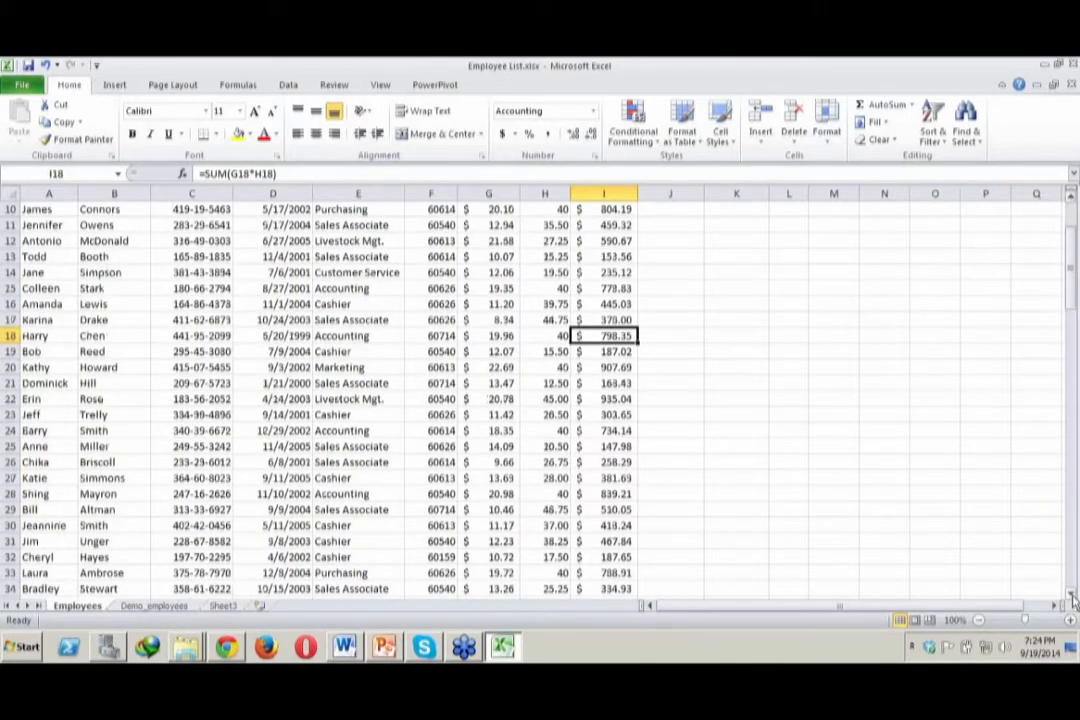
pyautogui.click(153, 606)
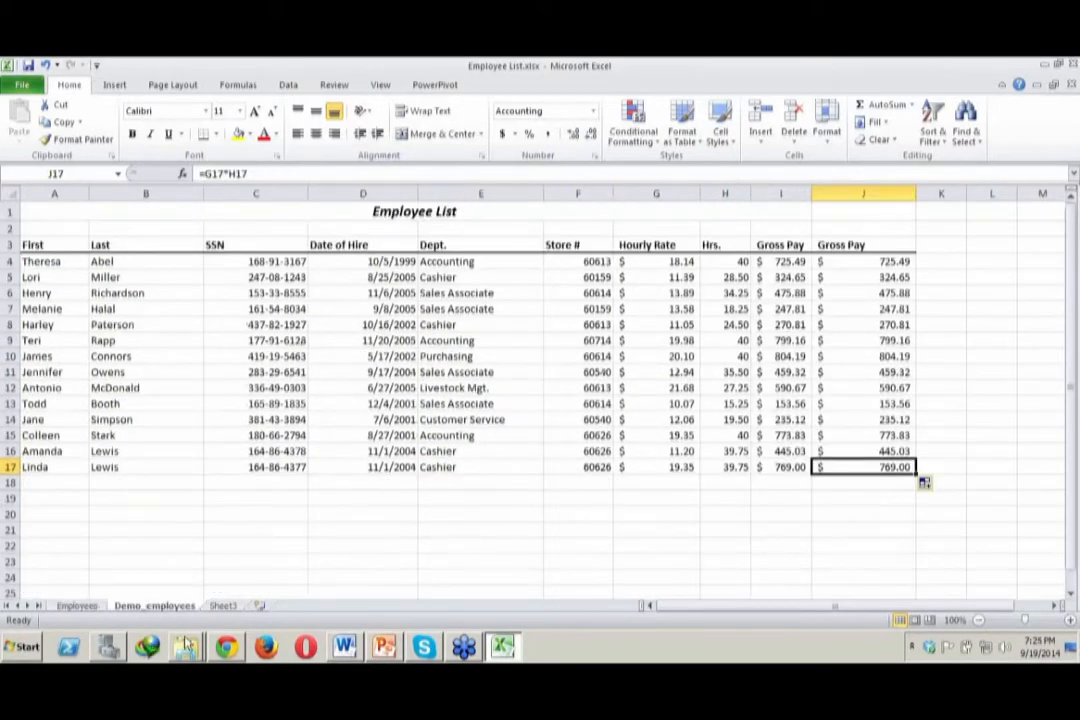
# Switch to File Explorer, extract the 3-excel-2010-getting-started-m03 exercise archive in folder 1, and open Quarterly Sales.xlsx from the exercise files folder
pyautogui.moveTo(186, 646)
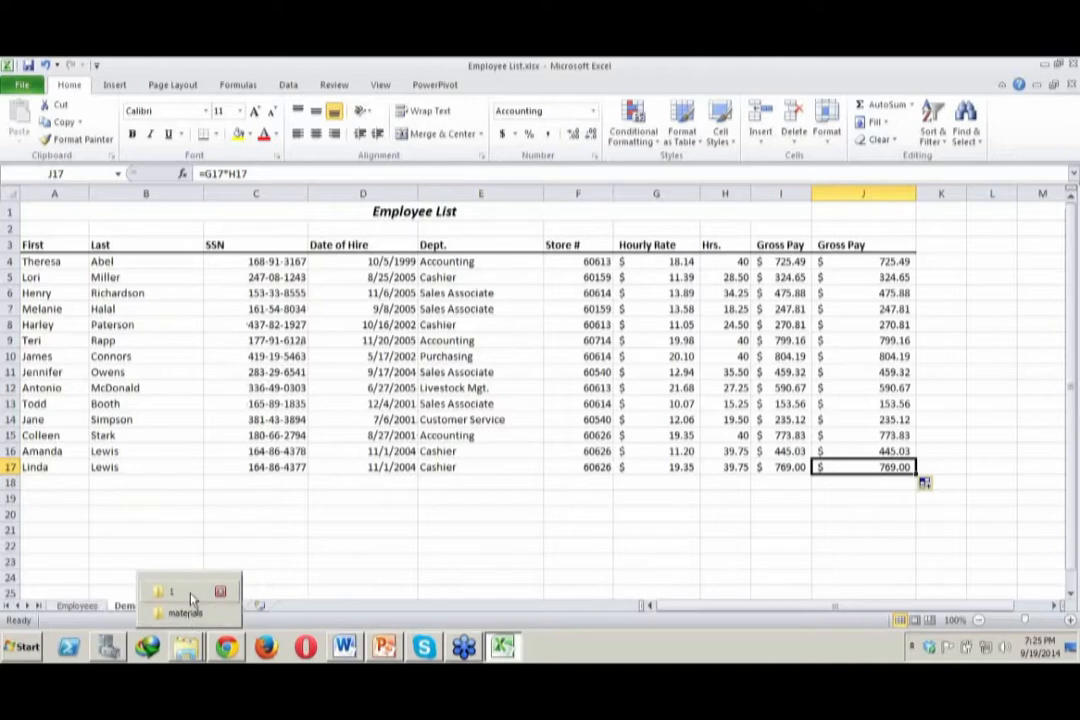
pyautogui.moveTo(189, 592)
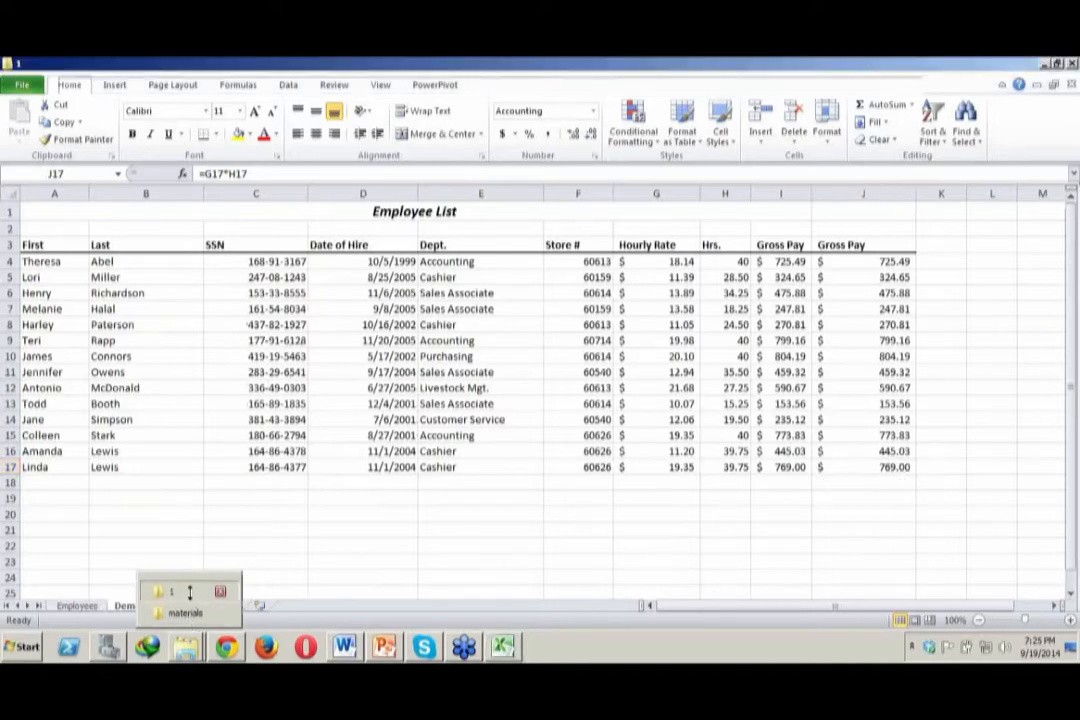
pyautogui.click(189, 592)
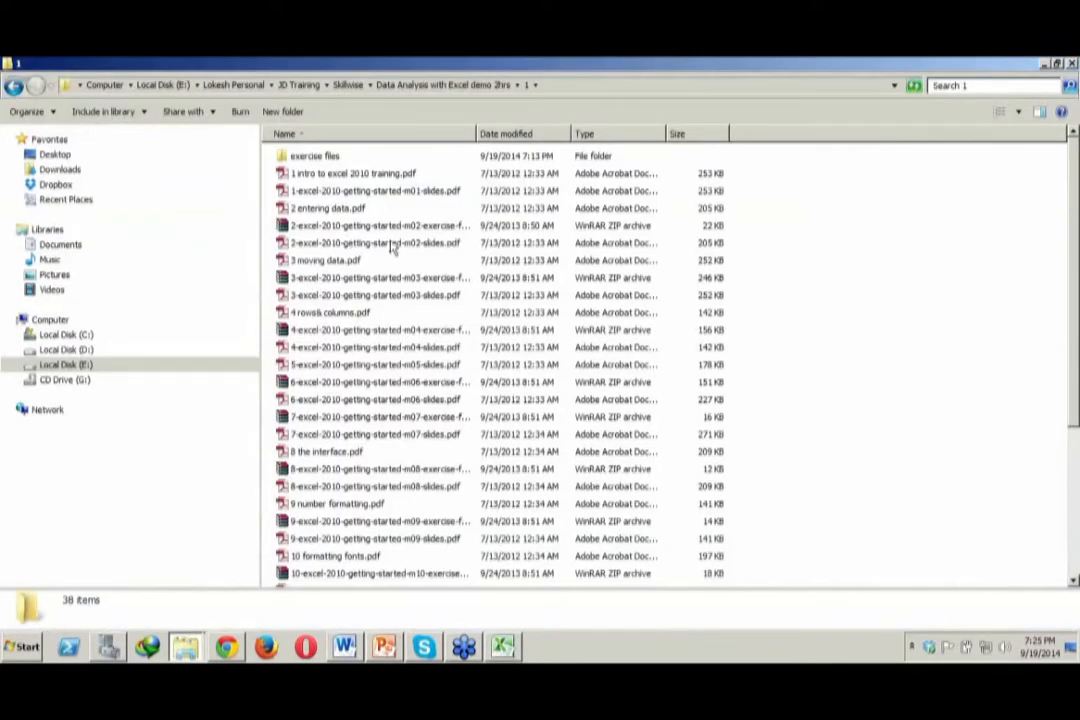
pyautogui.click(340, 279)
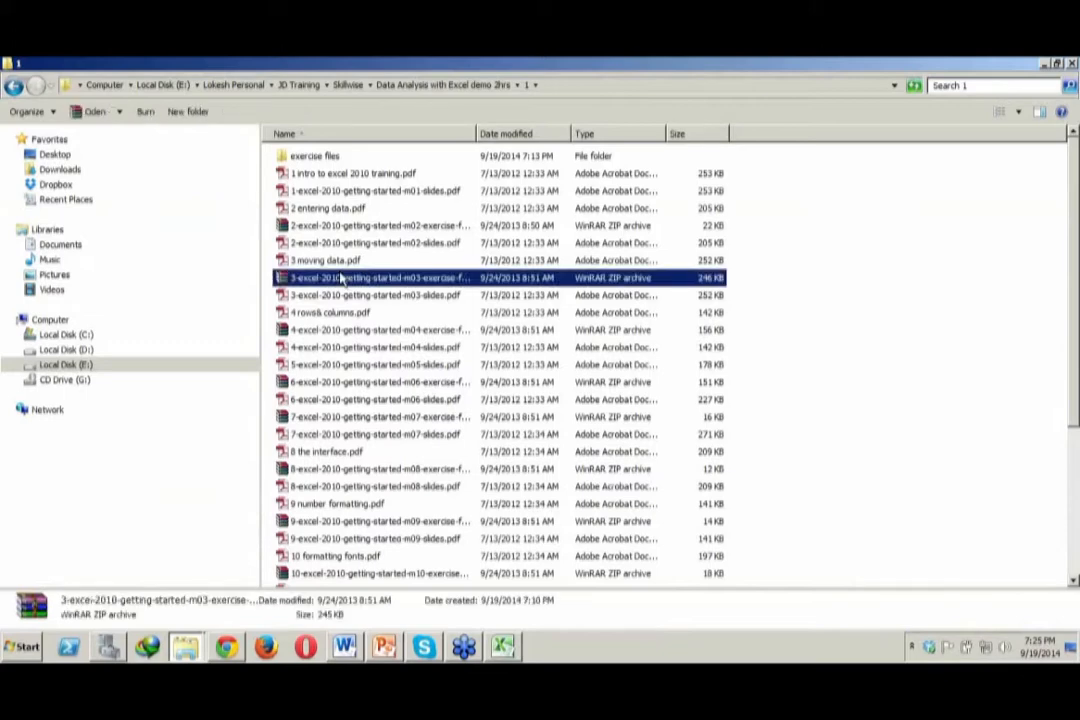
pyautogui.rightClick(340, 279)
pyautogui.click(397, 321)
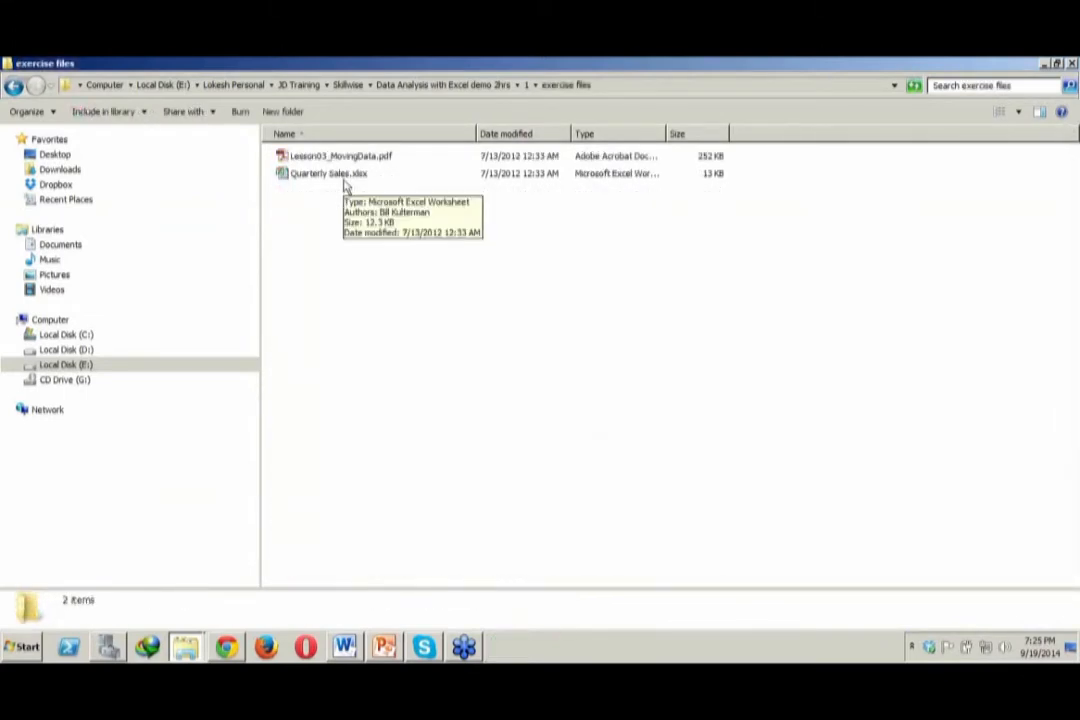
pyautogui.doubleClick(345, 180)
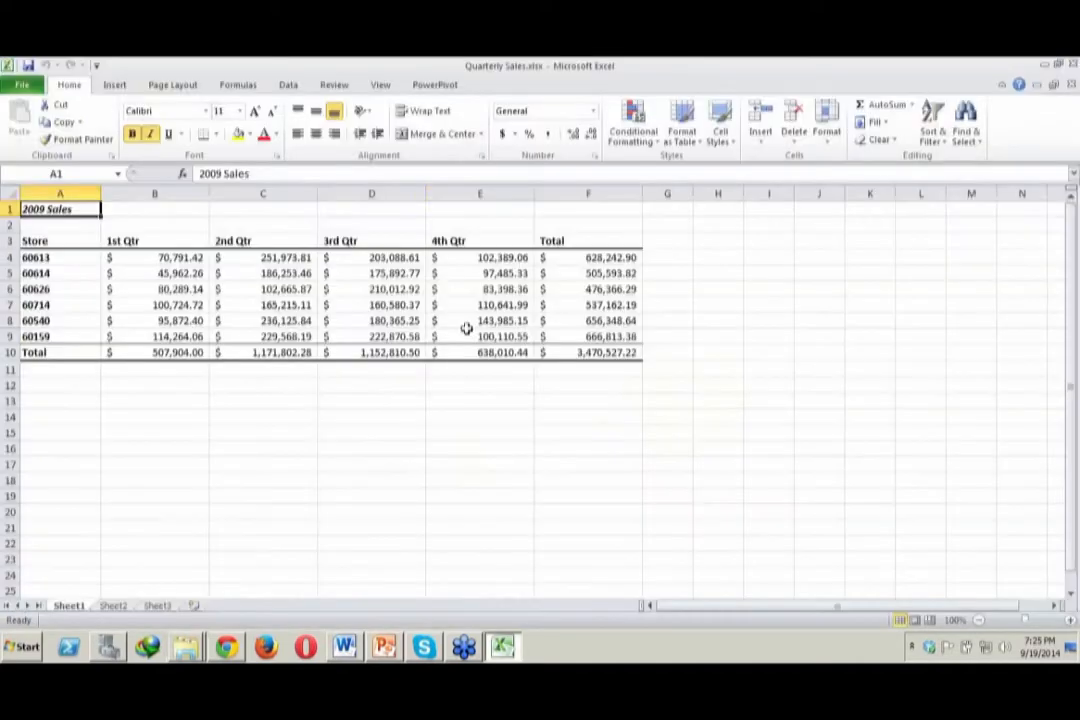
pyautogui.click(475, 337)
# Examine the 2009 Sales table on Sheet1, including the 1st Qtr figures and the total formulas in C10 and F4
pyautogui.click(225, 320)
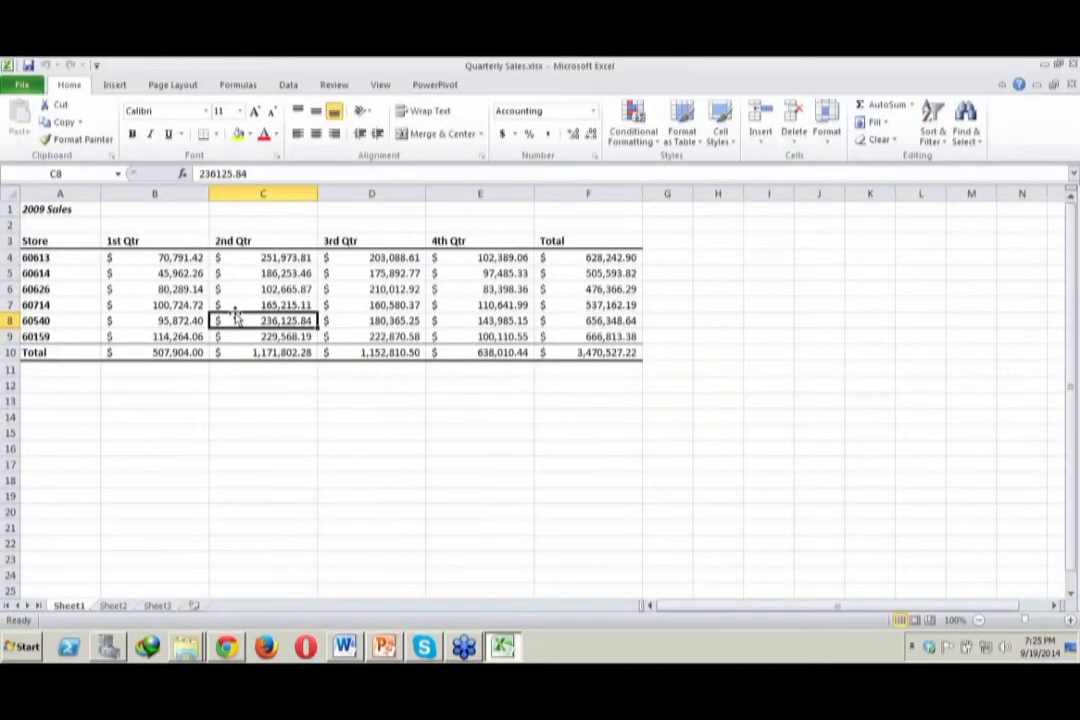
pyautogui.click(98, 291)
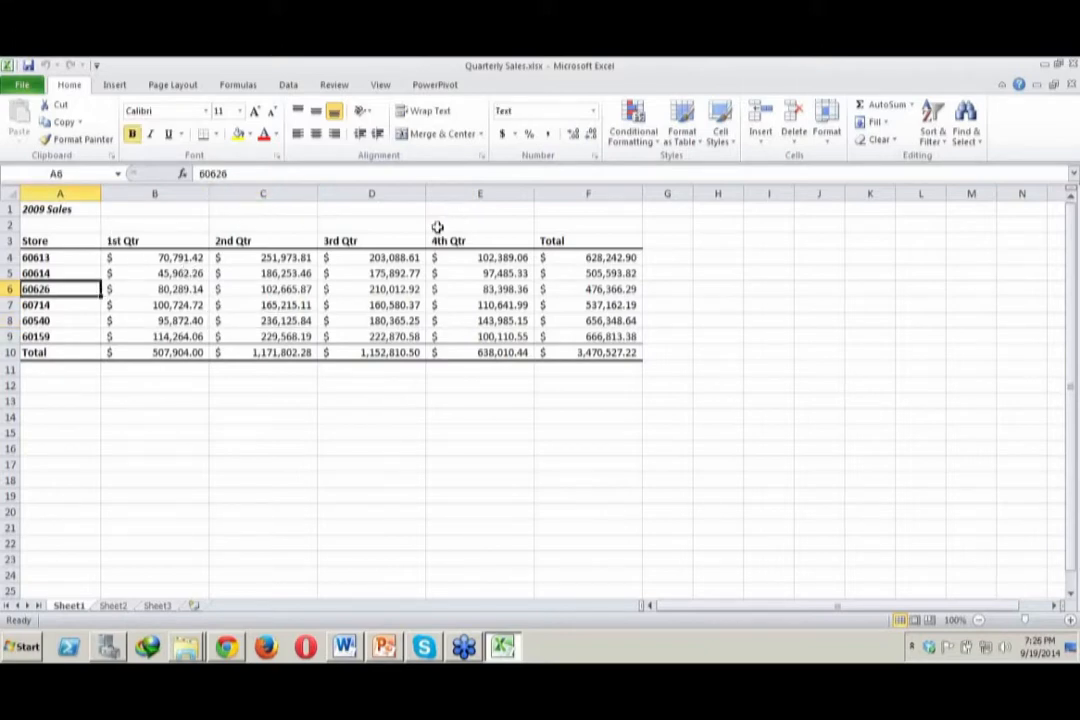
pyautogui.click(184, 317)
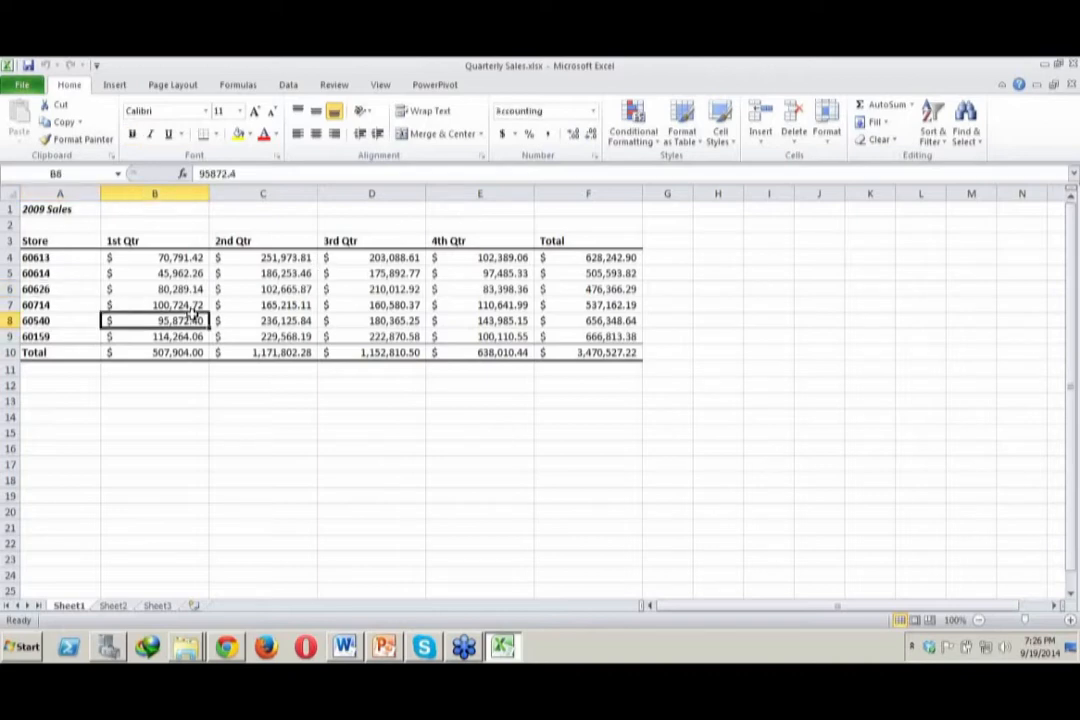
pyautogui.moveTo(184, 317); pyautogui.dragTo(93, 297)
pyautogui.moveTo(160, 320); pyautogui.dragTo(160, 258)
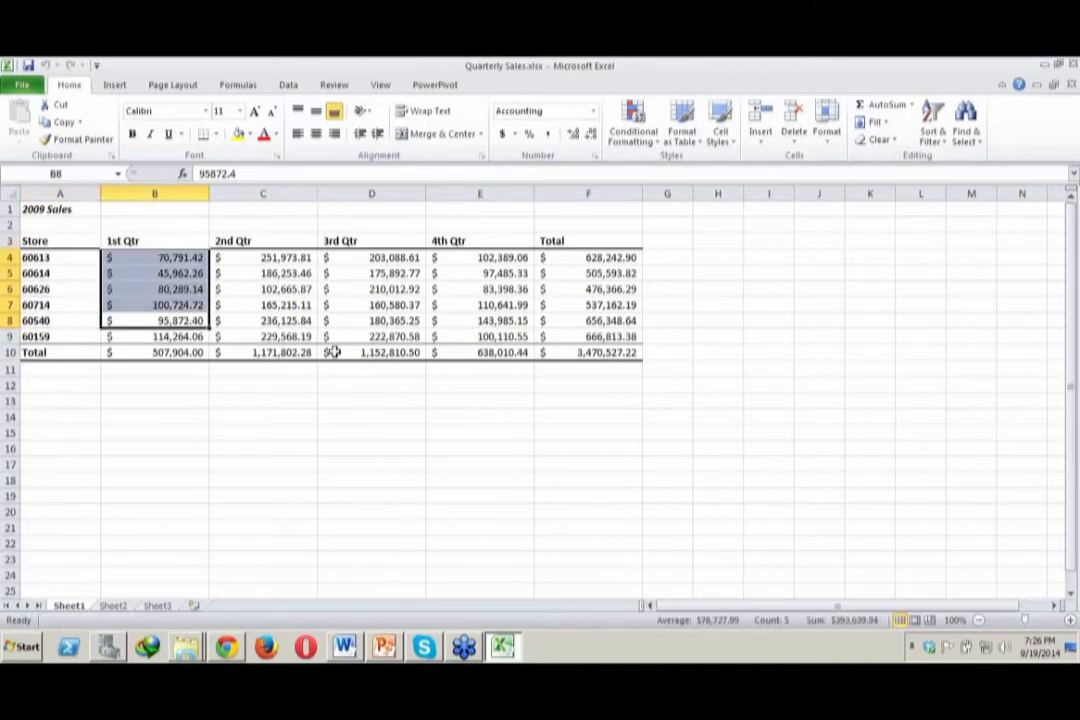
pyautogui.click(333, 352)
pyautogui.click(259, 322)
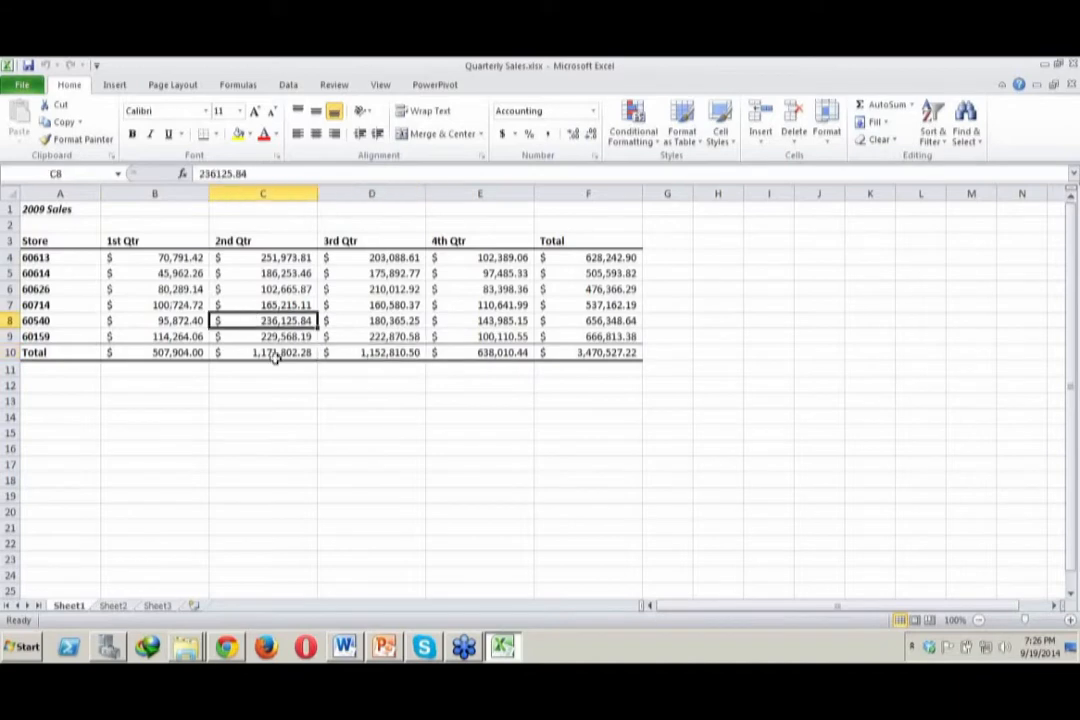
pyautogui.click(280, 354)
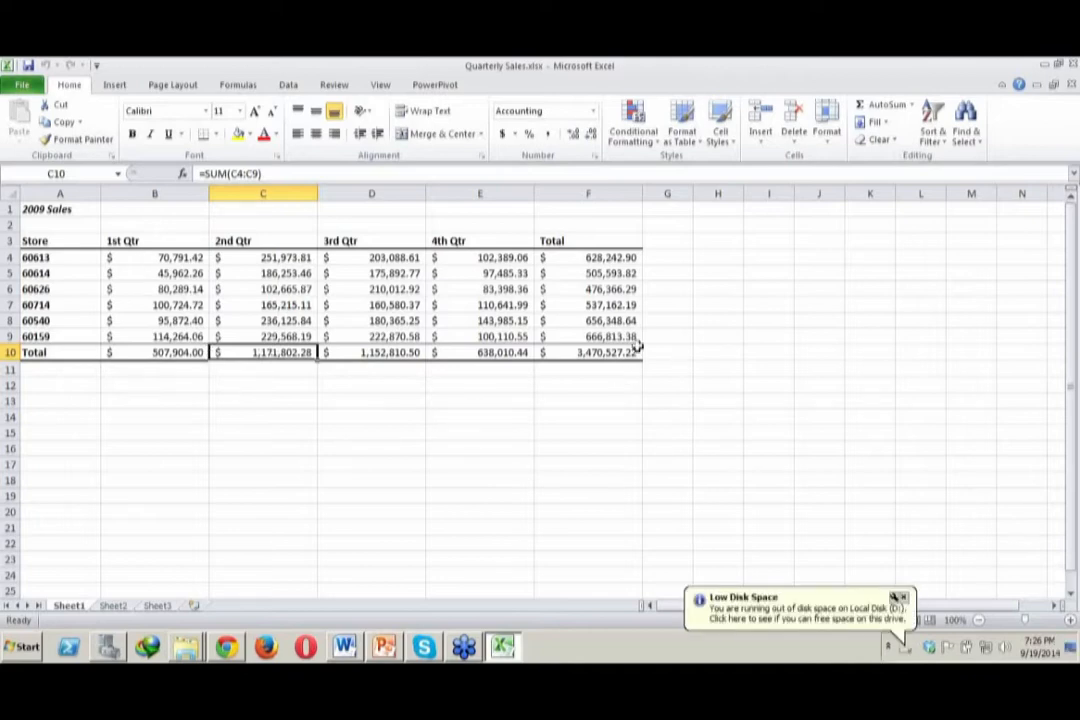
pyautogui.moveTo(580, 256); pyautogui.dragTo(590, 320)
pyautogui.click(582, 257)
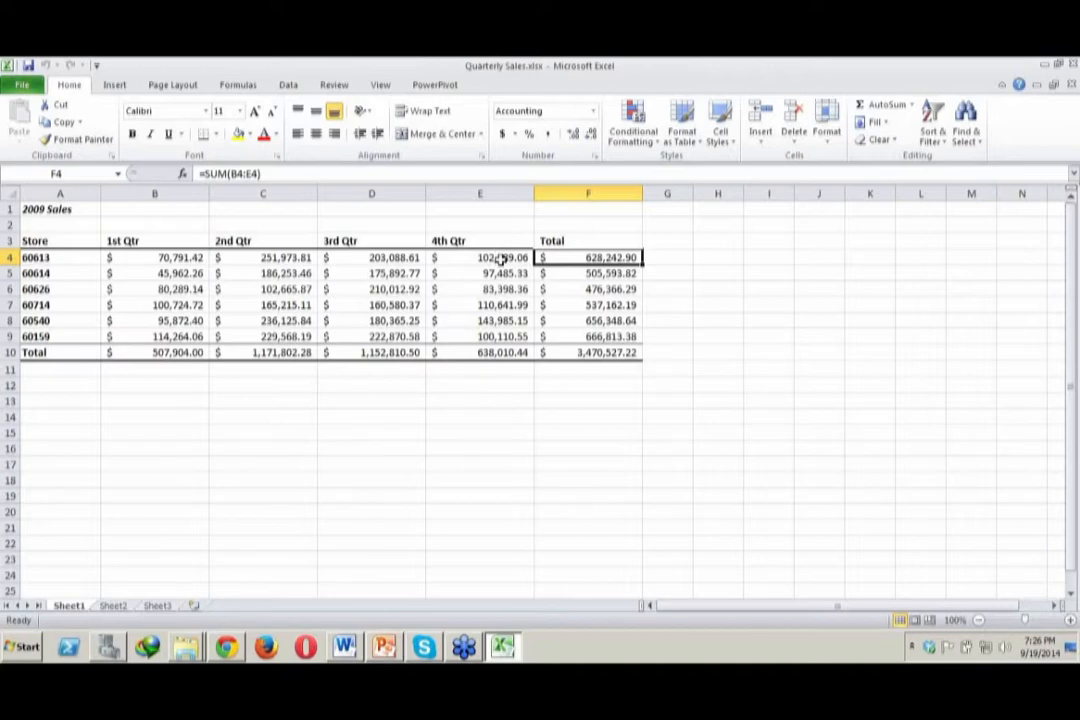
pyautogui.click(660, 260)
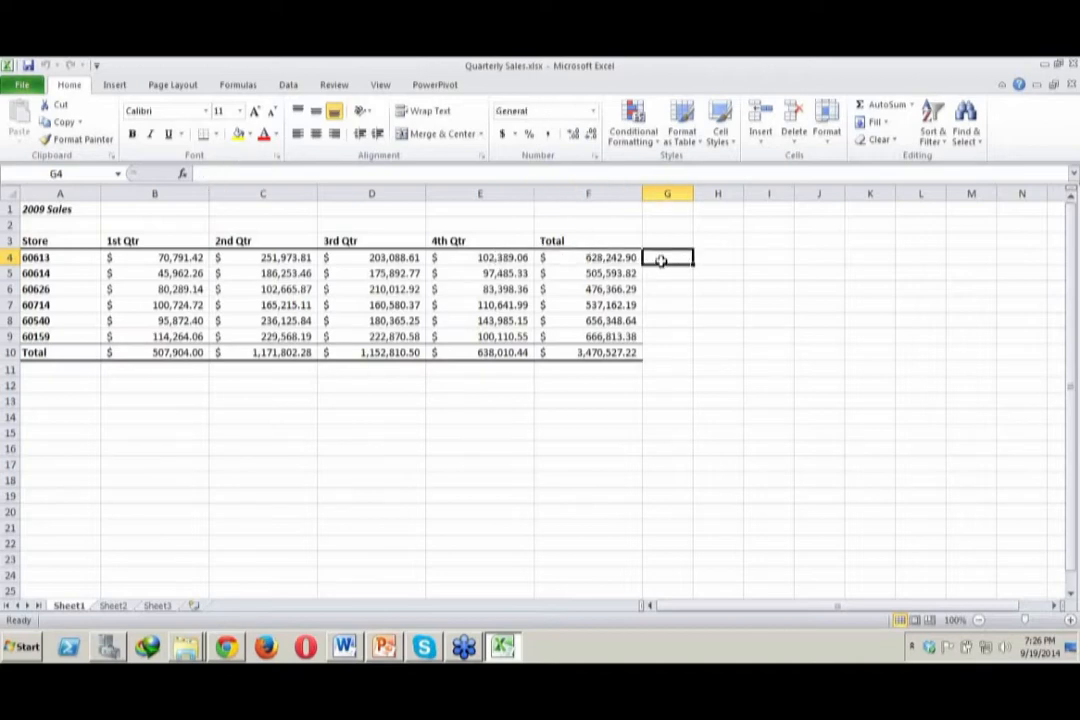
# Copy the store and quarterly data in A3:E9 of Sheet1 to Sheet3 starting at A15, and widen columns D and E
pyautogui.moveTo(500, 338); pyautogui.dragTo(70, 247)
pyautogui.hotkey('ctrl', 'c')
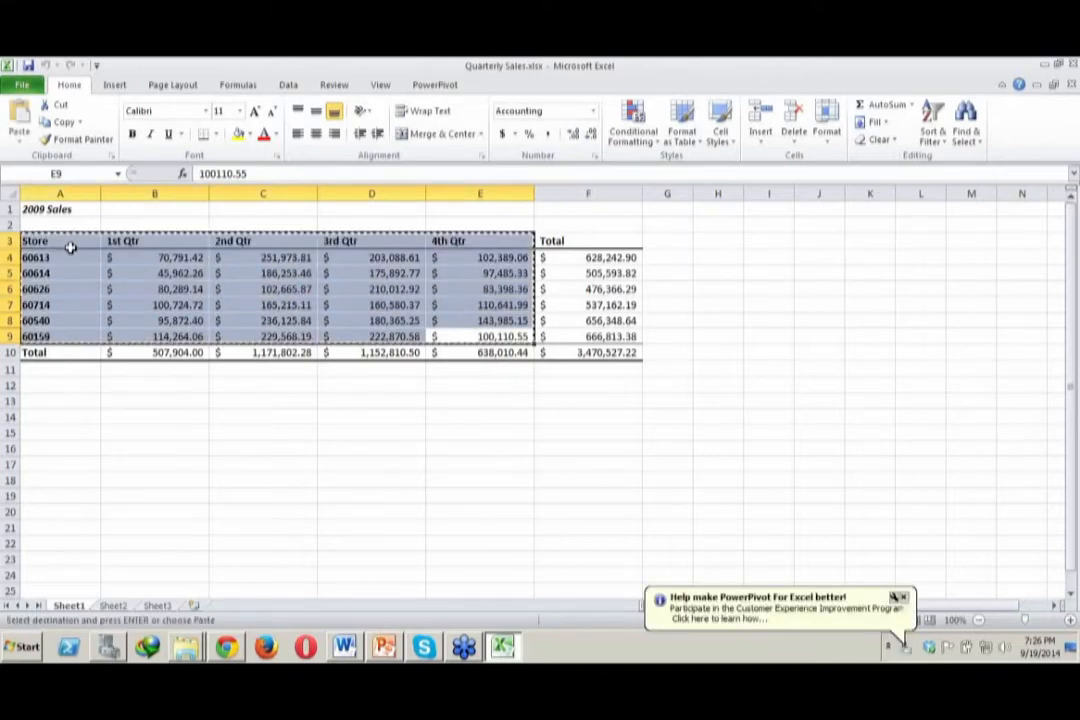
pyautogui.click(114, 606)
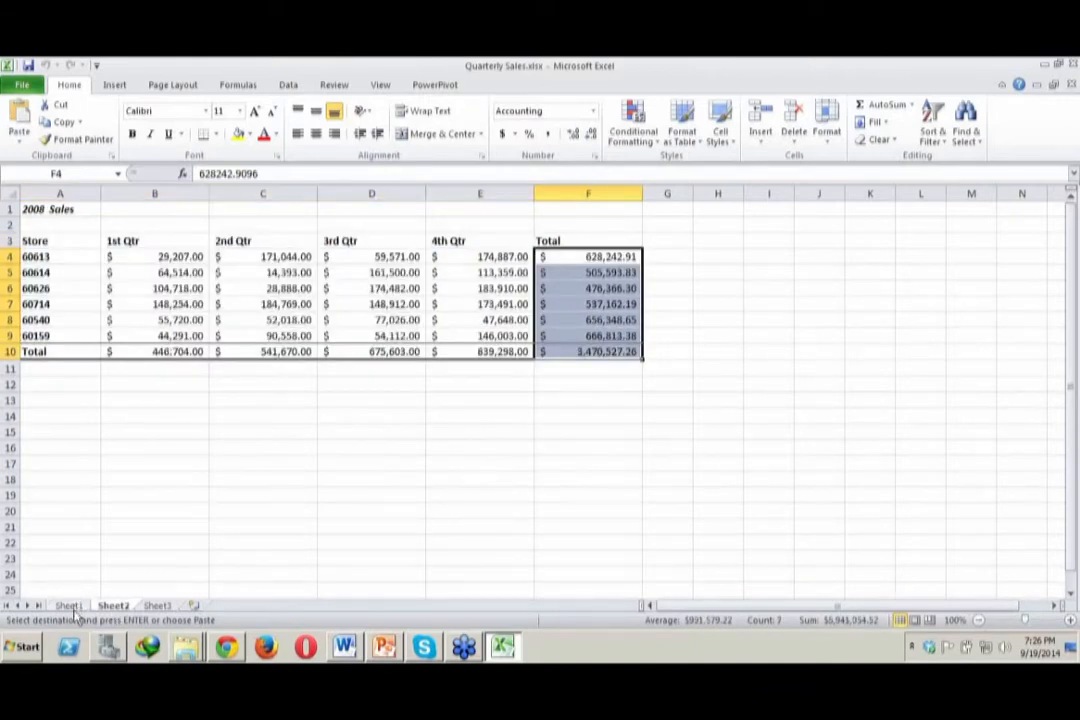
pyautogui.click(72, 607)
pyautogui.click(110, 607)
pyautogui.click(170, 607)
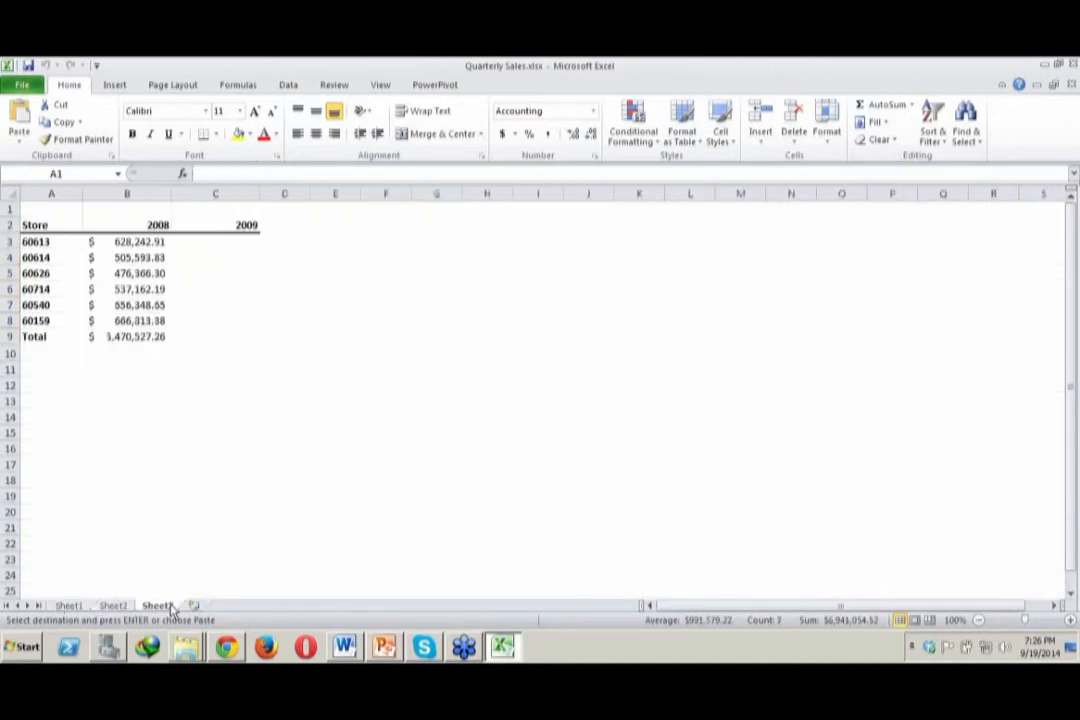
pyautogui.click(36, 429)
pyautogui.hotkey('ctrl', 'v')
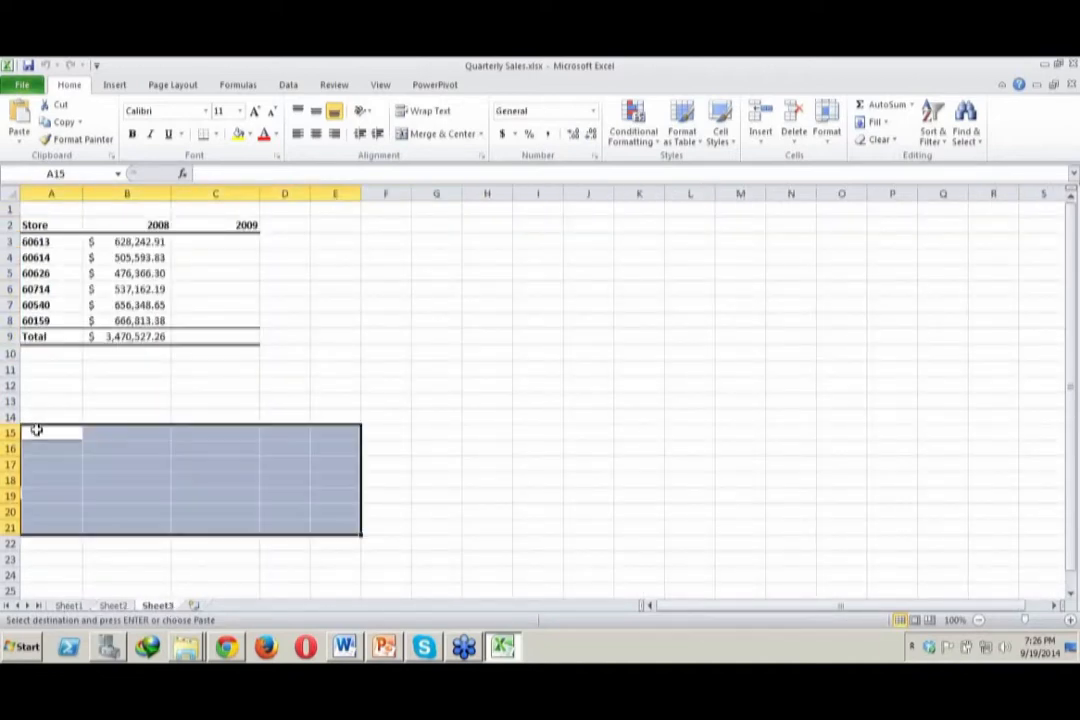
pyautogui.moveTo(307, 188); pyautogui.dragTo(399, 193)
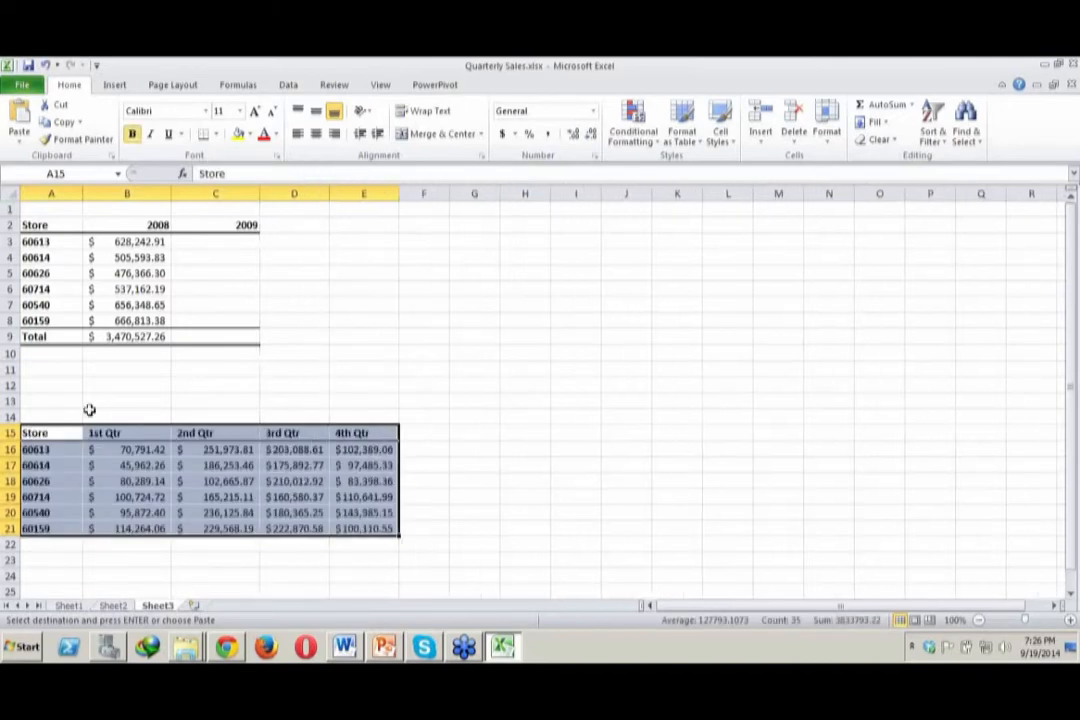
# Total the 1st Qtr column in B22 with the formula =SUM(B16:B21)
pyautogui.click(136, 447)
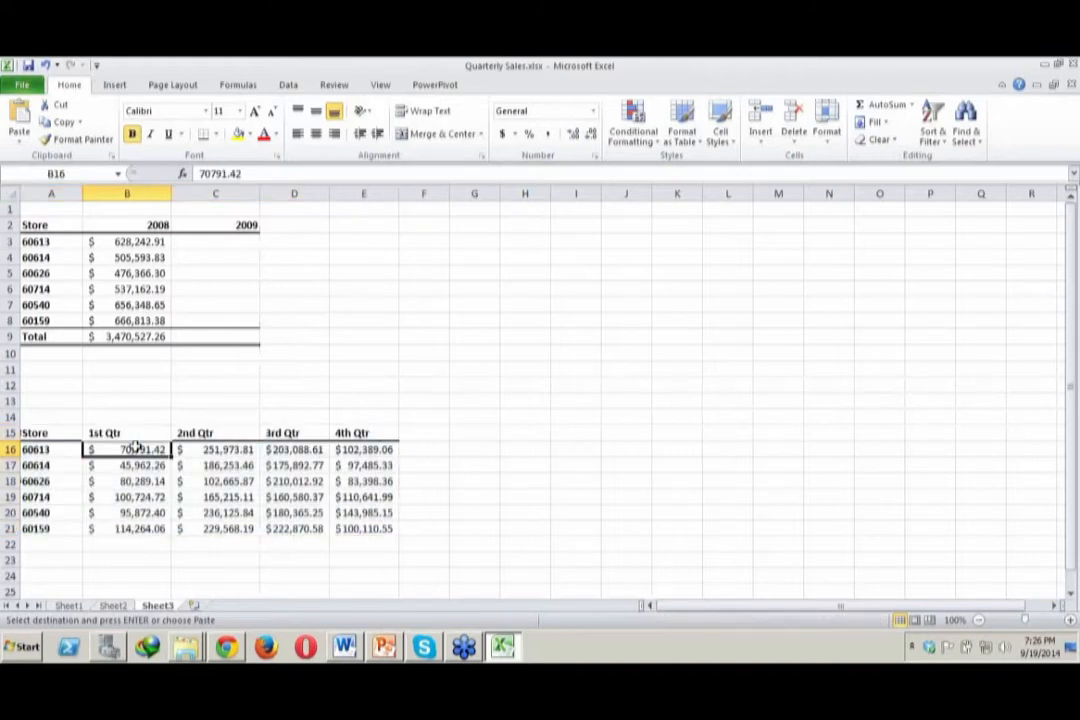
pyautogui.click(118, 540)
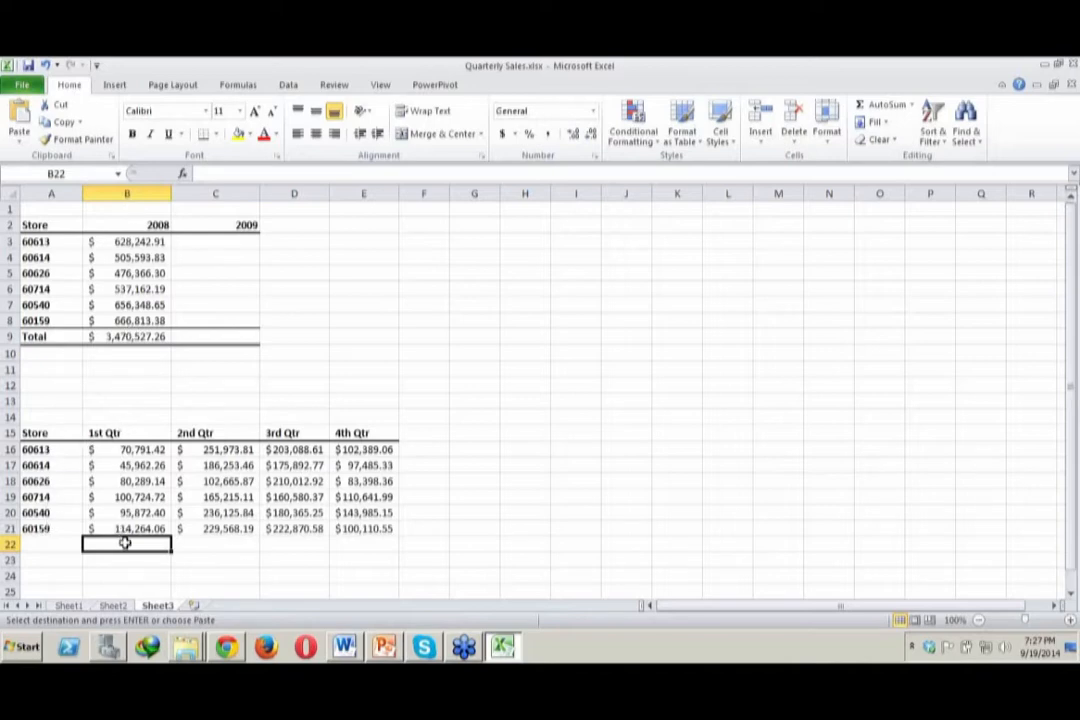
pyautogui.write('=')
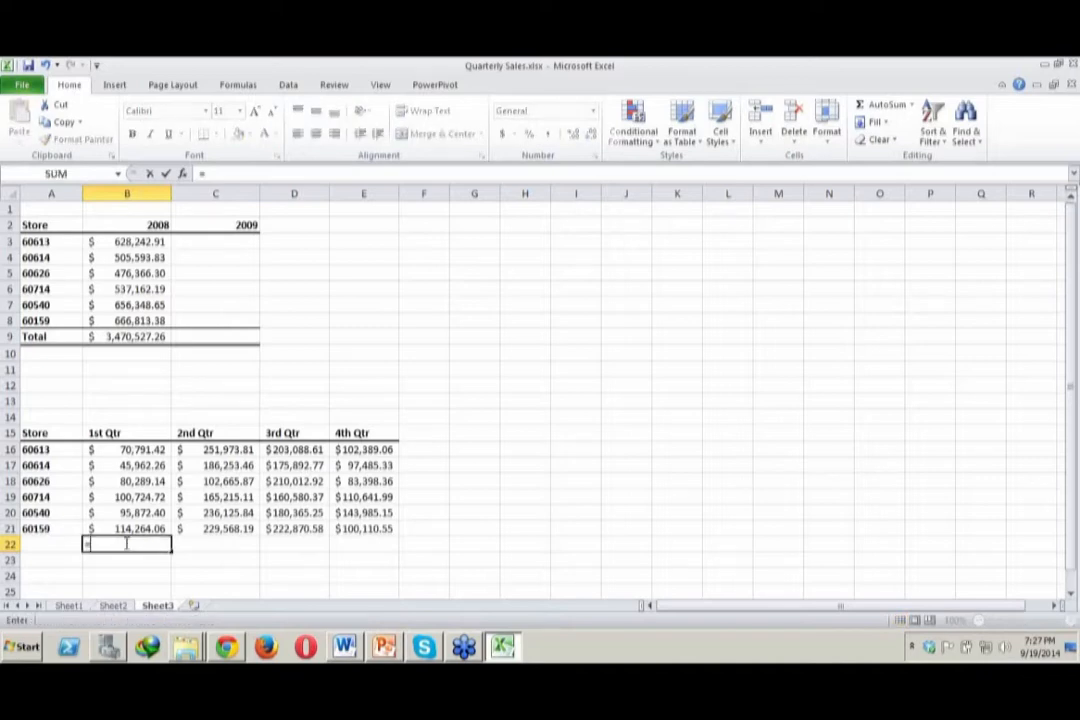
pyautogui.write('sum(')
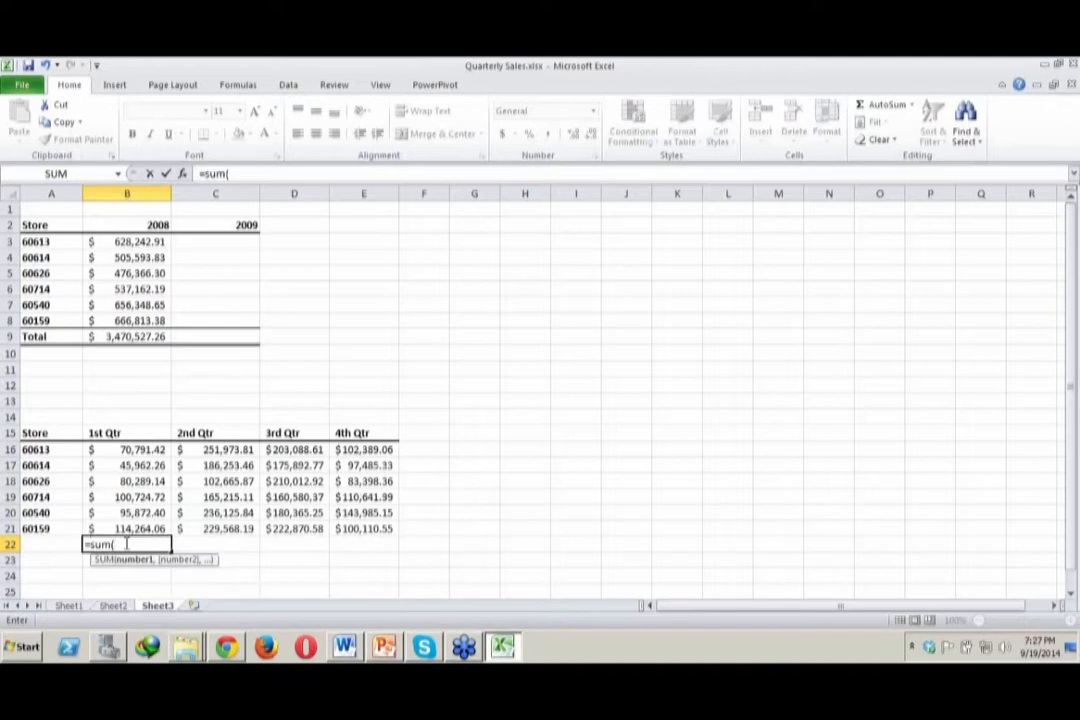
pyautogui.write('B')
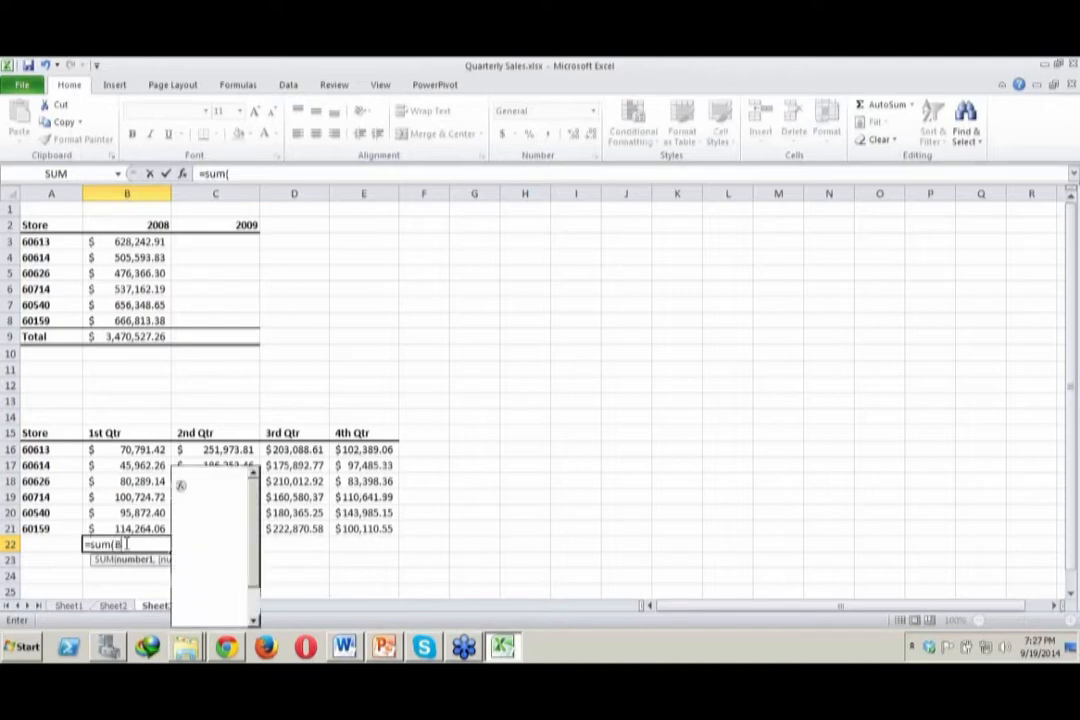
pyautogui.write('16')
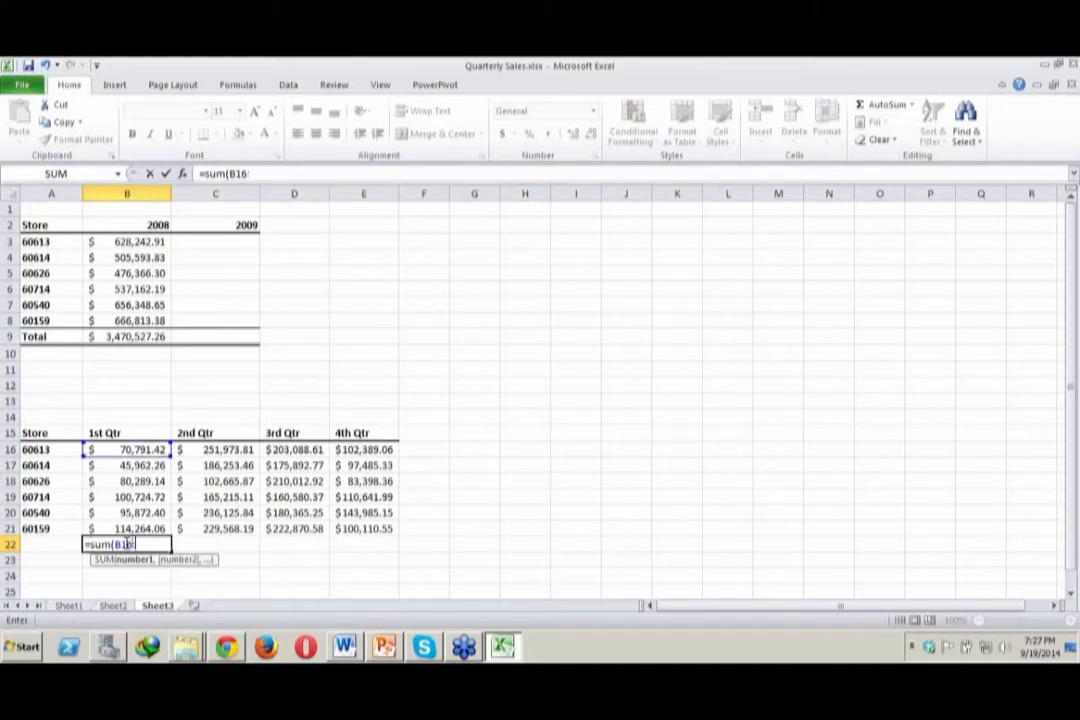
pyautogui.write(':B21')
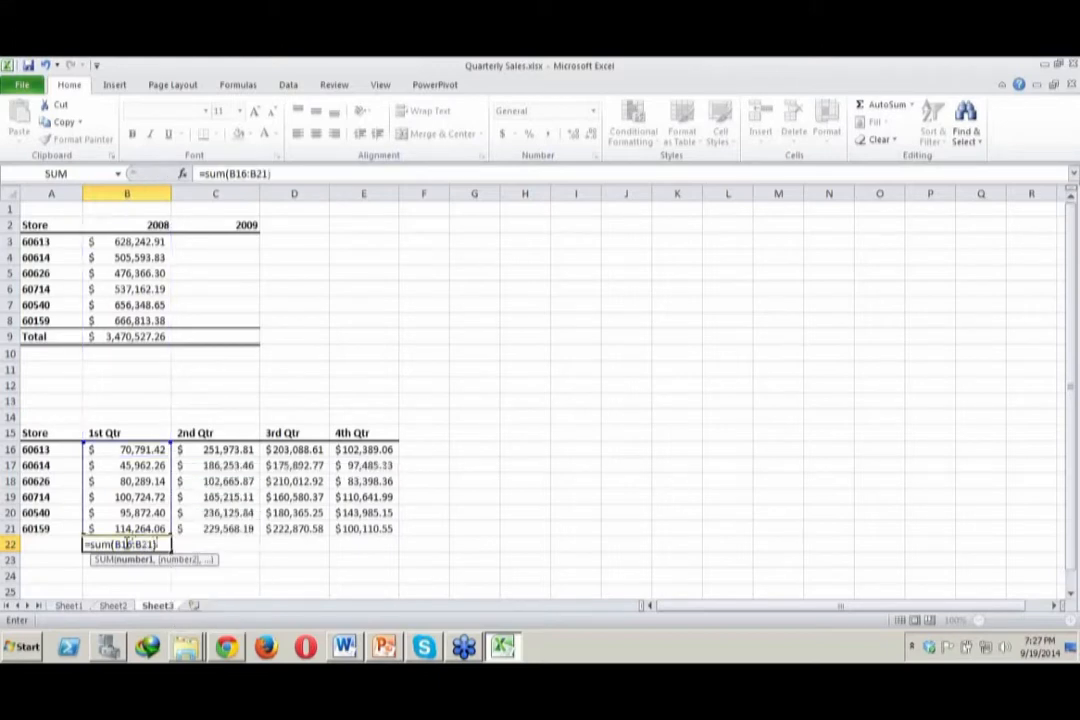
pyautogui.press('Return')
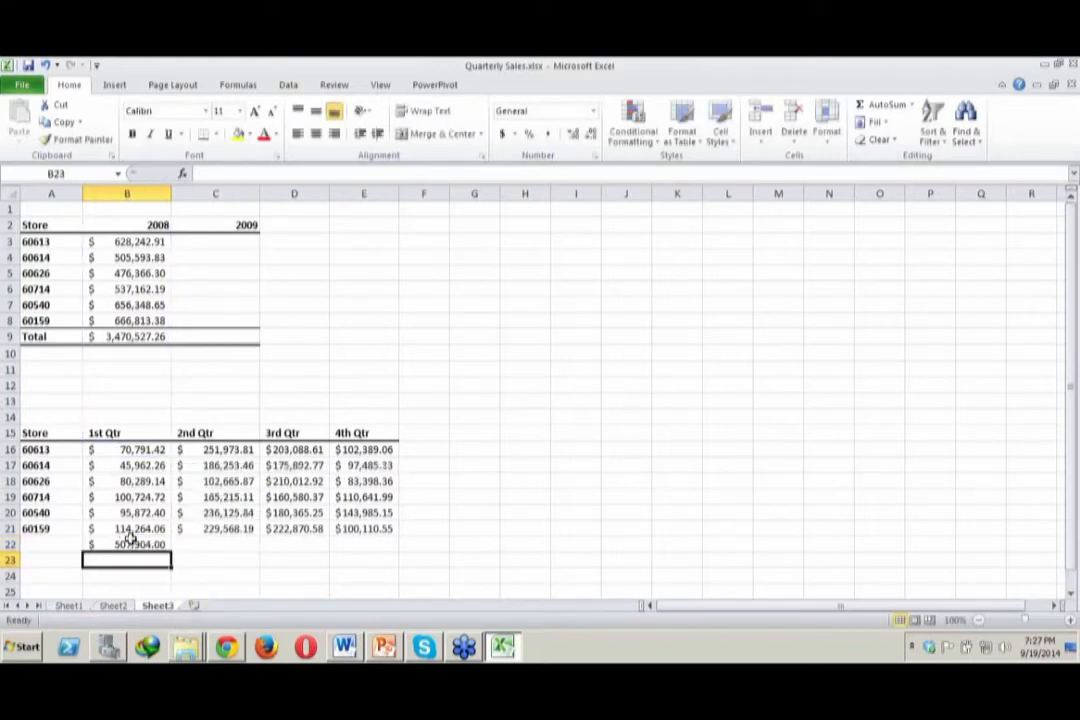
# Label the totals row by entering Total in A22
pyautogui.click(61, 545)
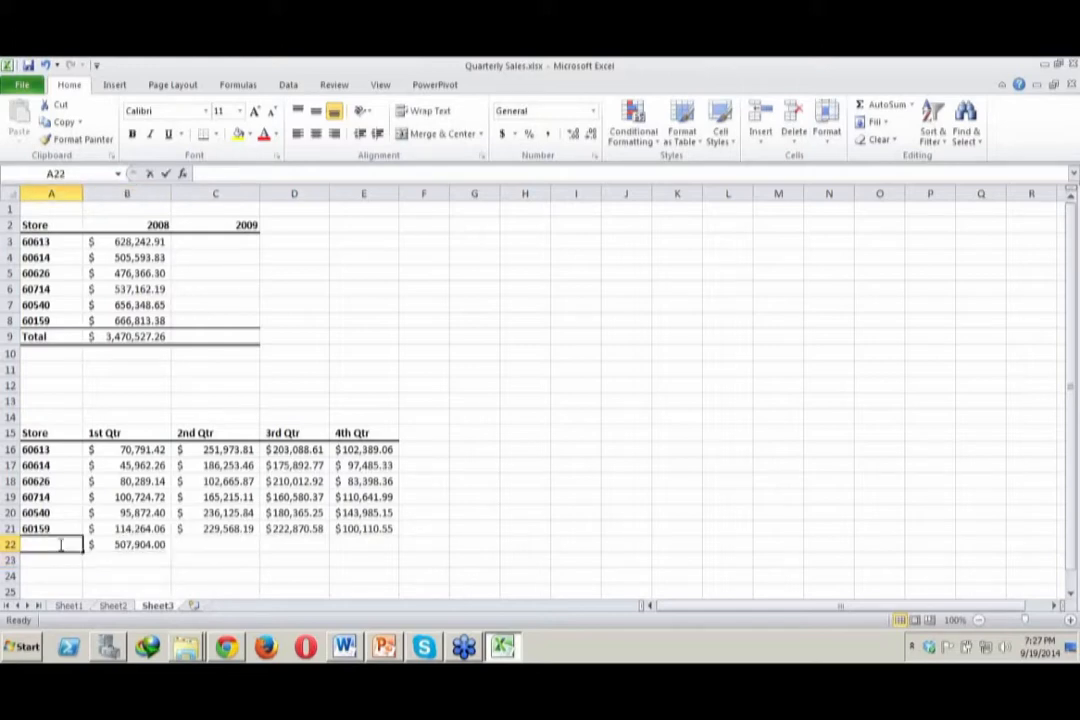
pyautogui.write('Total')
pyautogui.click(211, 554)
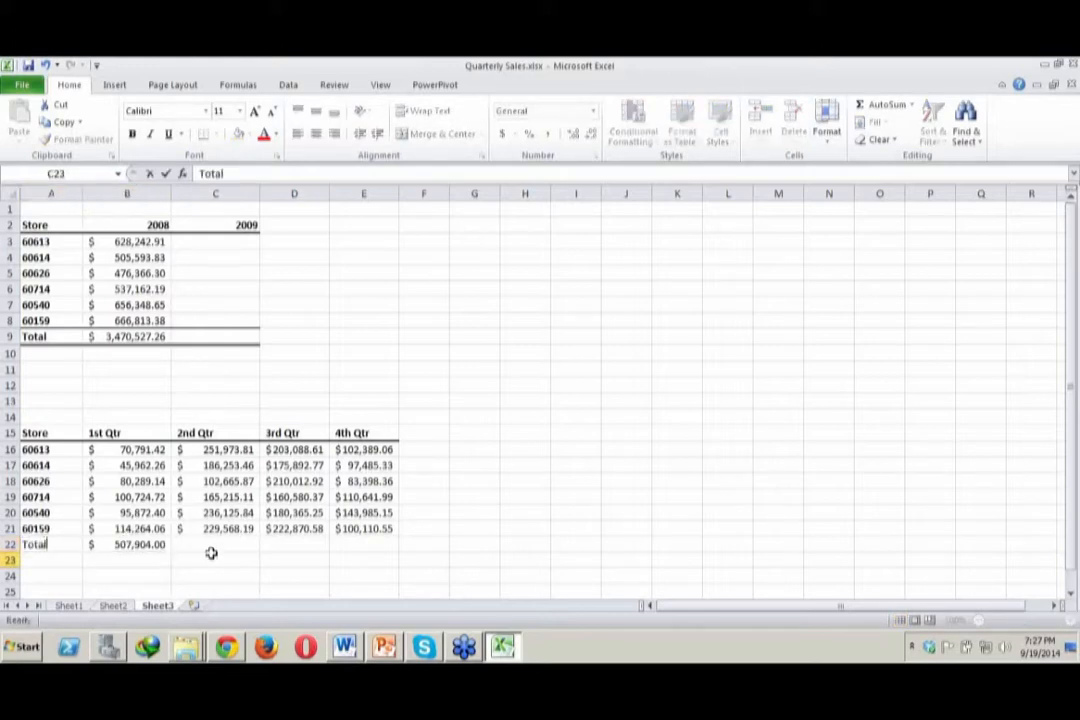
# Total the 2nd Qtr column in C22 with the formula =SUM(C16:C21)
pyautogui.click(200, 543)
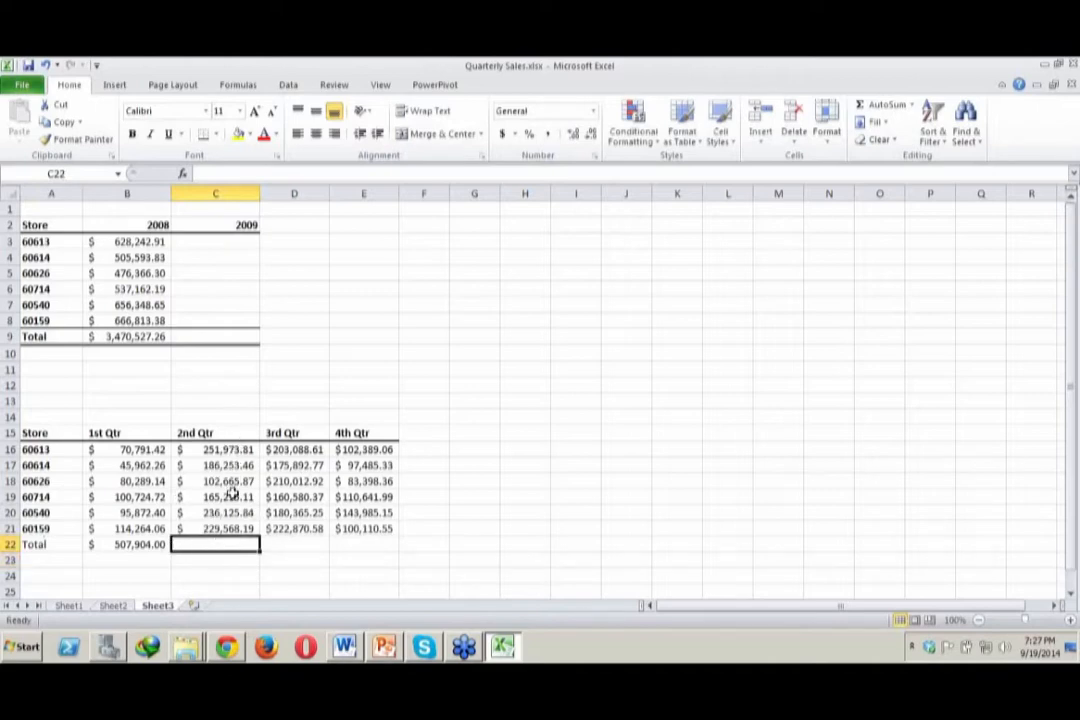
pyautogui.write('=s')
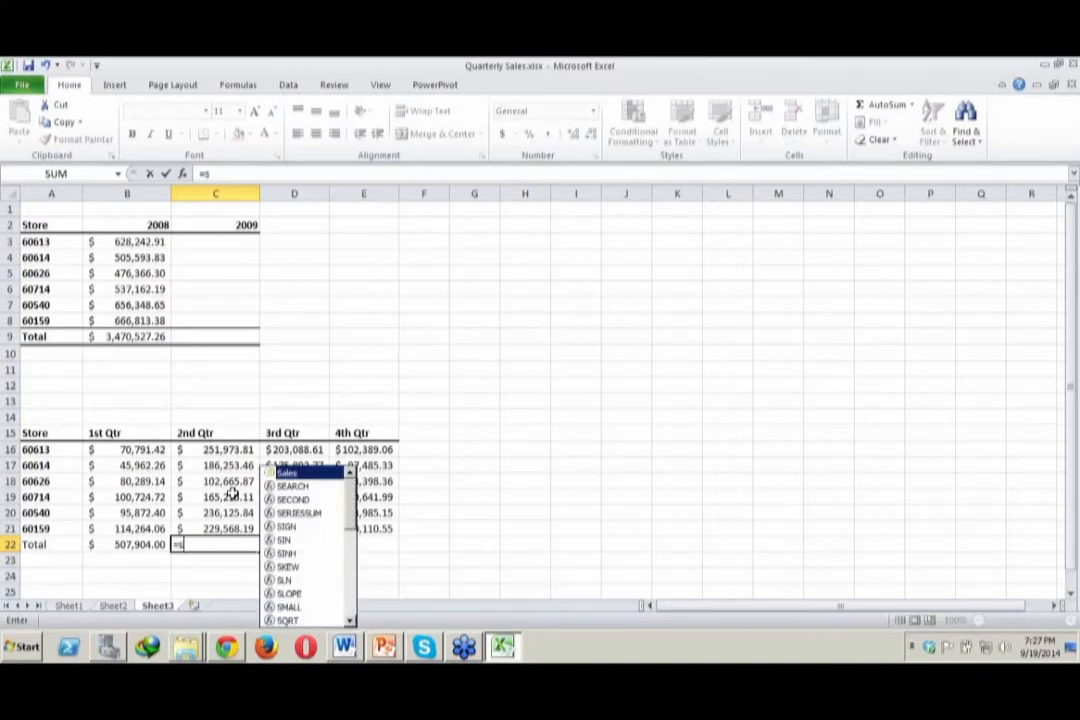
pyautogui.write('um(C')
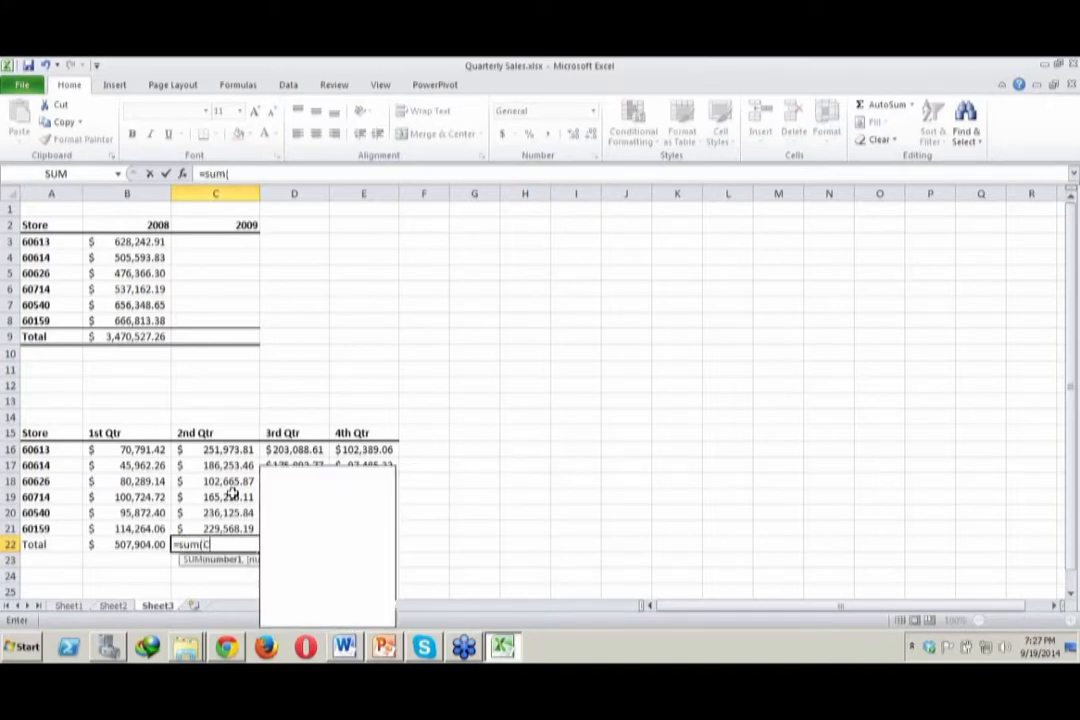
pyautogui.write('16:C')
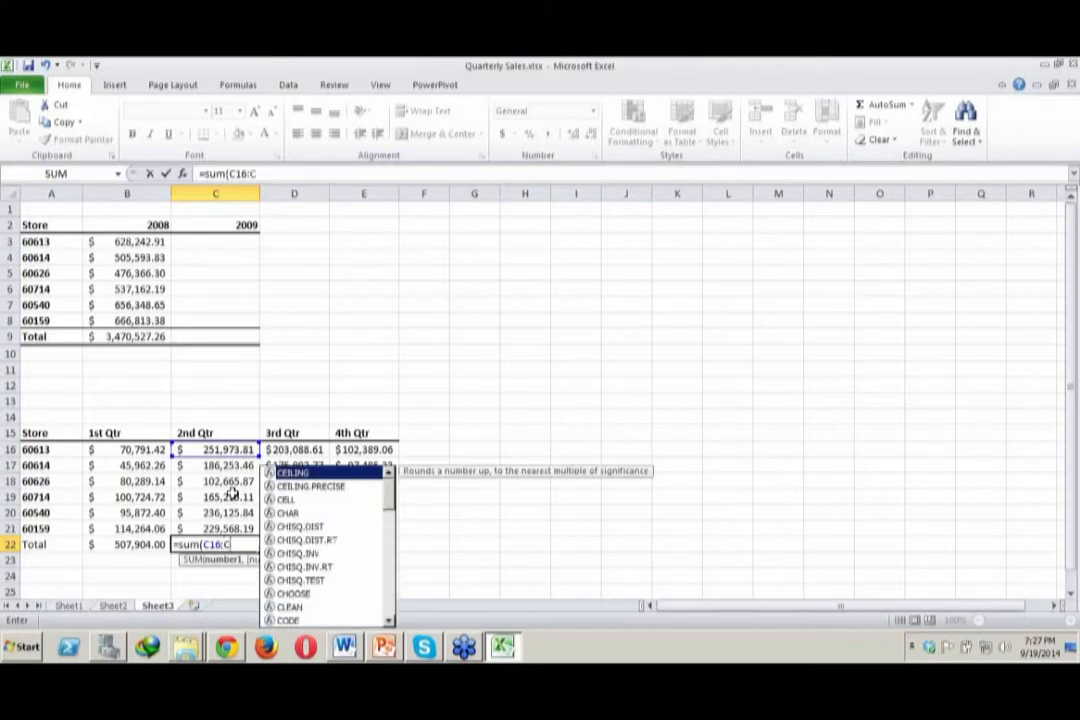
pyautogui.write('21')
pyautogui.press('Return')
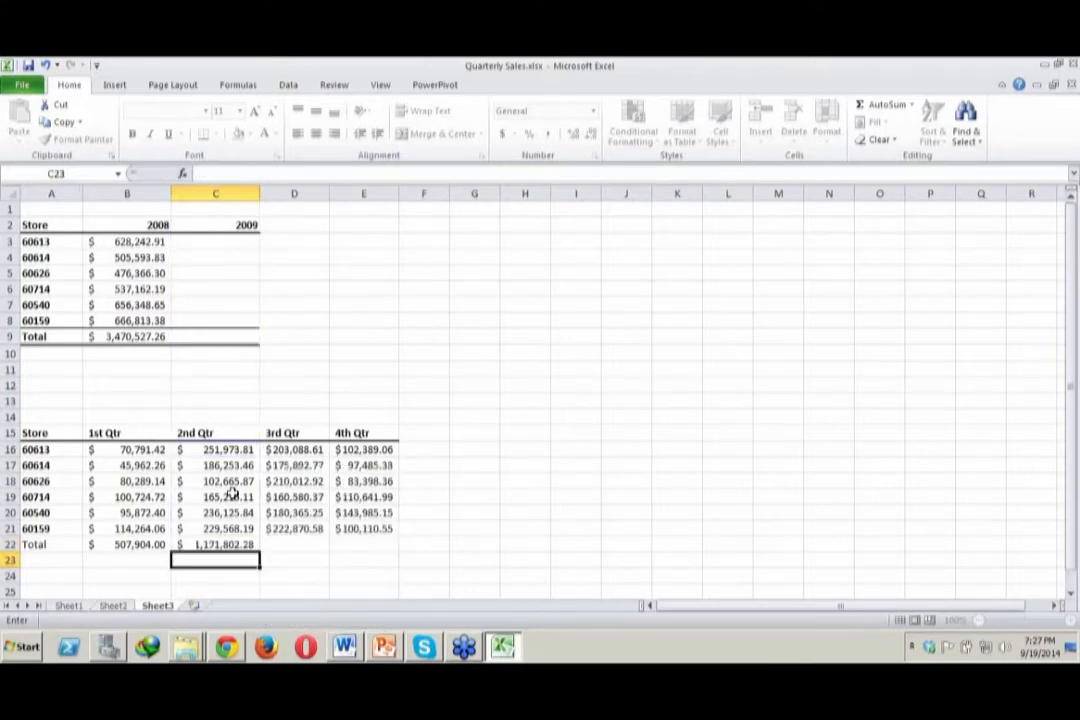
# Fill the total formula from C22 across to E22 and widen column D to fit its total
pyautogui.click(157, 541)
pyautogui.click(191, 541)
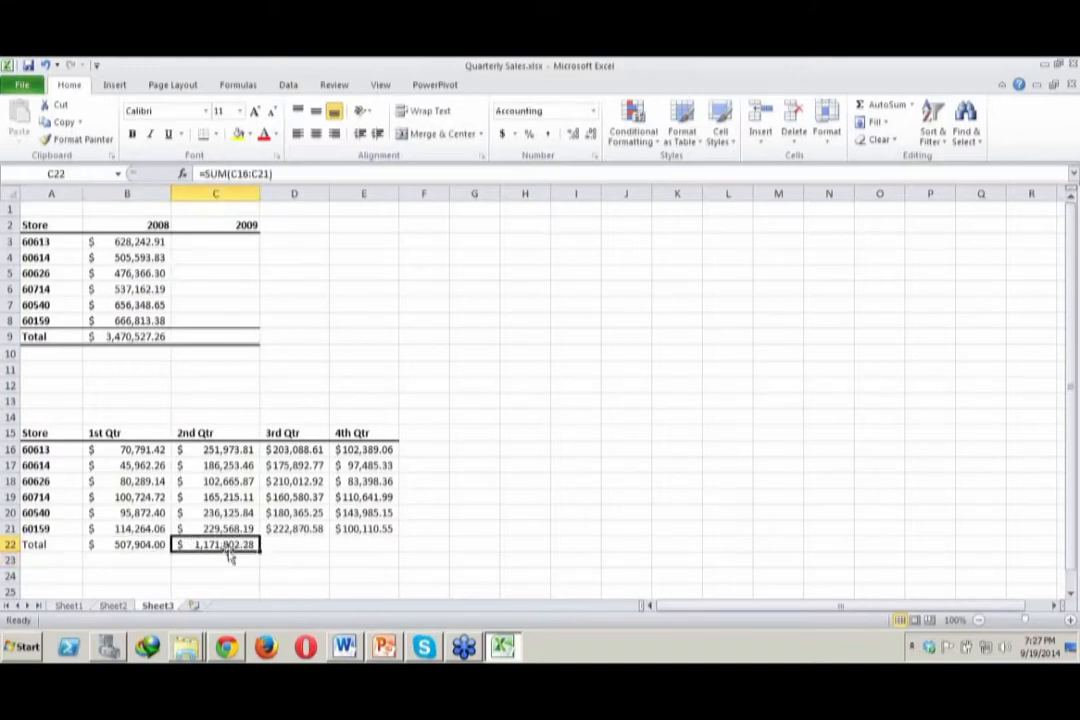
pyautogui.moveTo(260, 550); pyautogui.dragTo(393, 546)
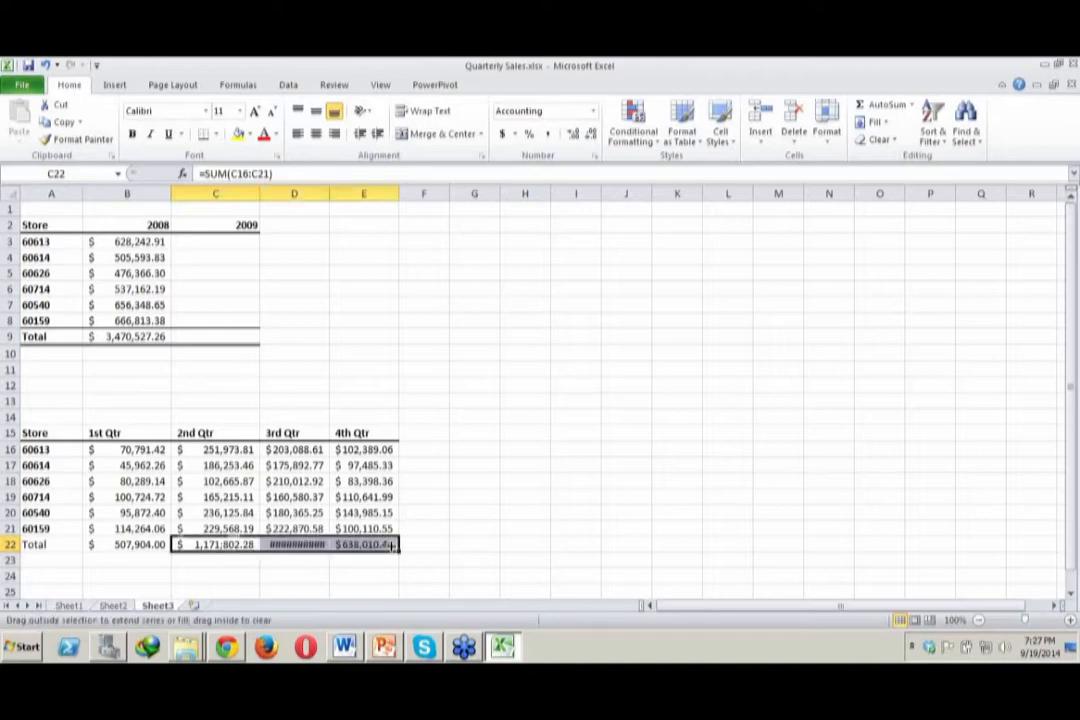
pyautogui.moveTo(326, 192); pyautogui.dragTo(338, 192)
pyautogui.click(297, 544)
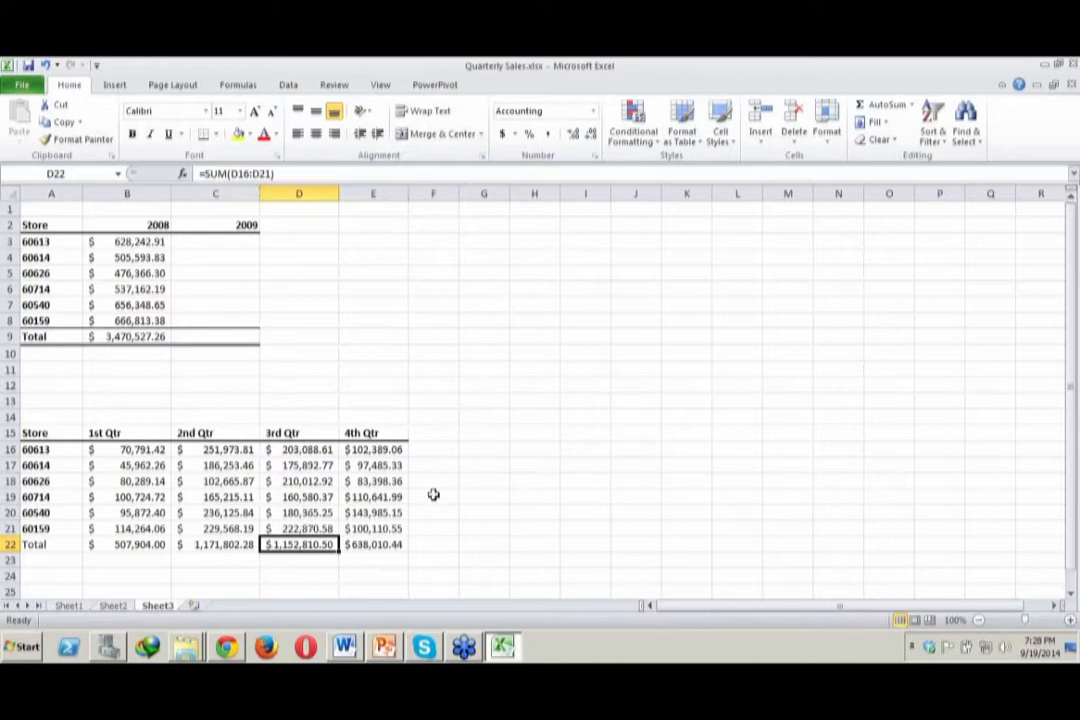
# Add the column heading Total in F15, beside 4th Qtr
pyautogui.click(446, 448)
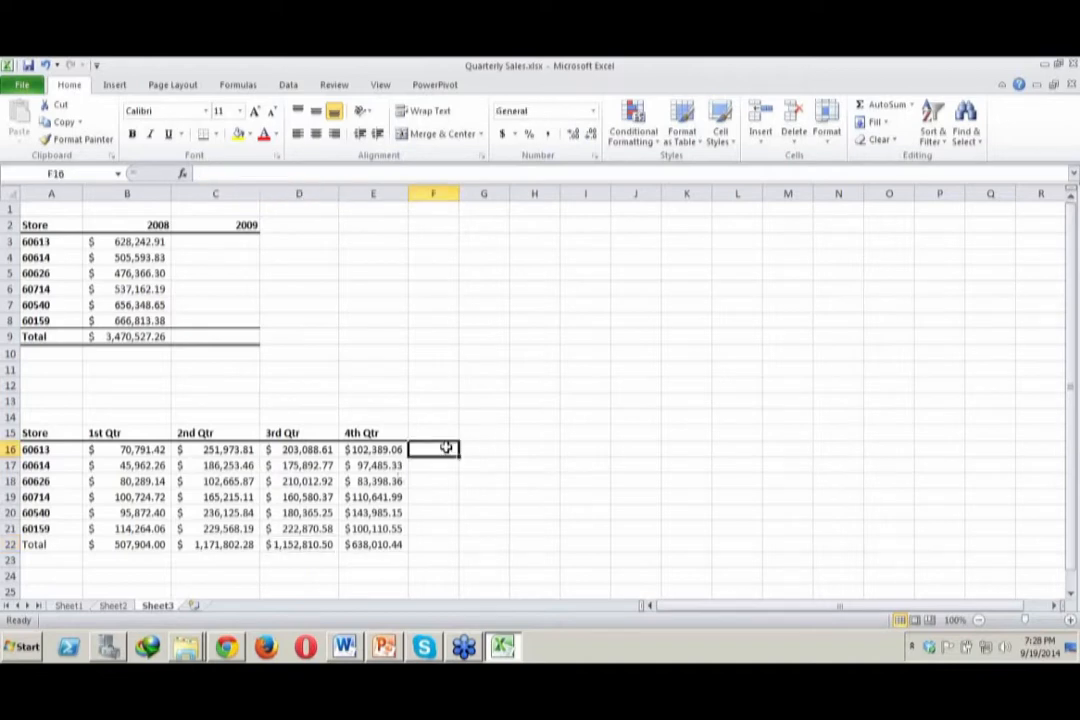
pyautogui.doubleClick(439, 432)
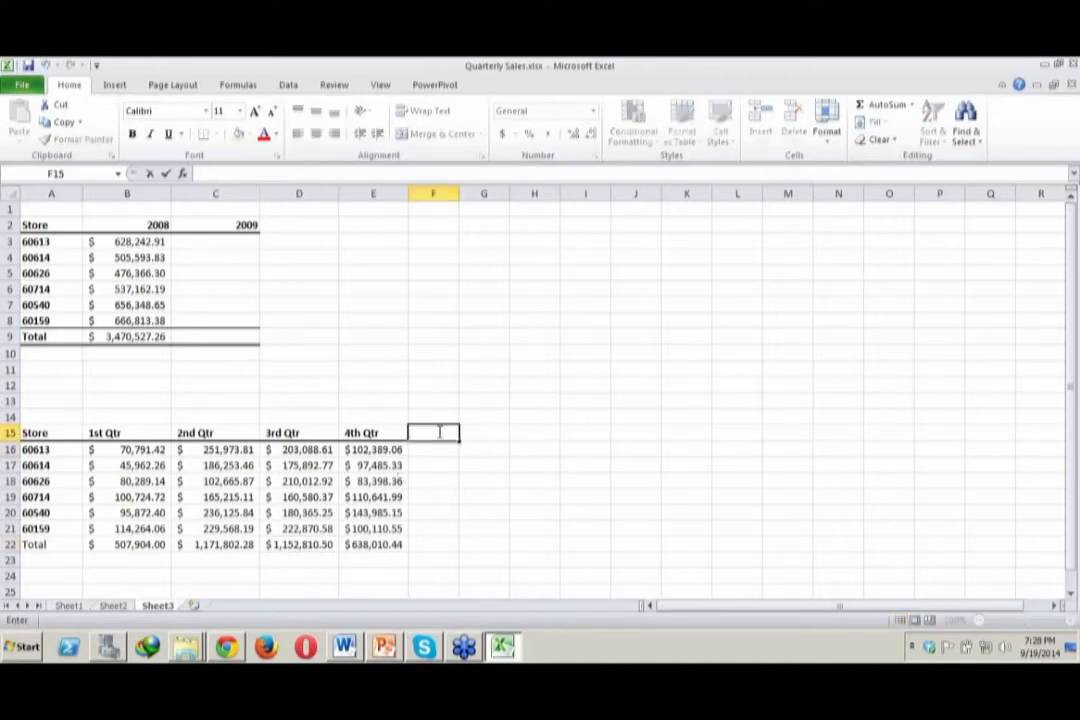
pyautogui.write('Total')
pyautogui.click(489, 462)
# Enter the formula =SUM(B16,E16) in F16 as the total for store 60613
pyautogui.click(434, 450)
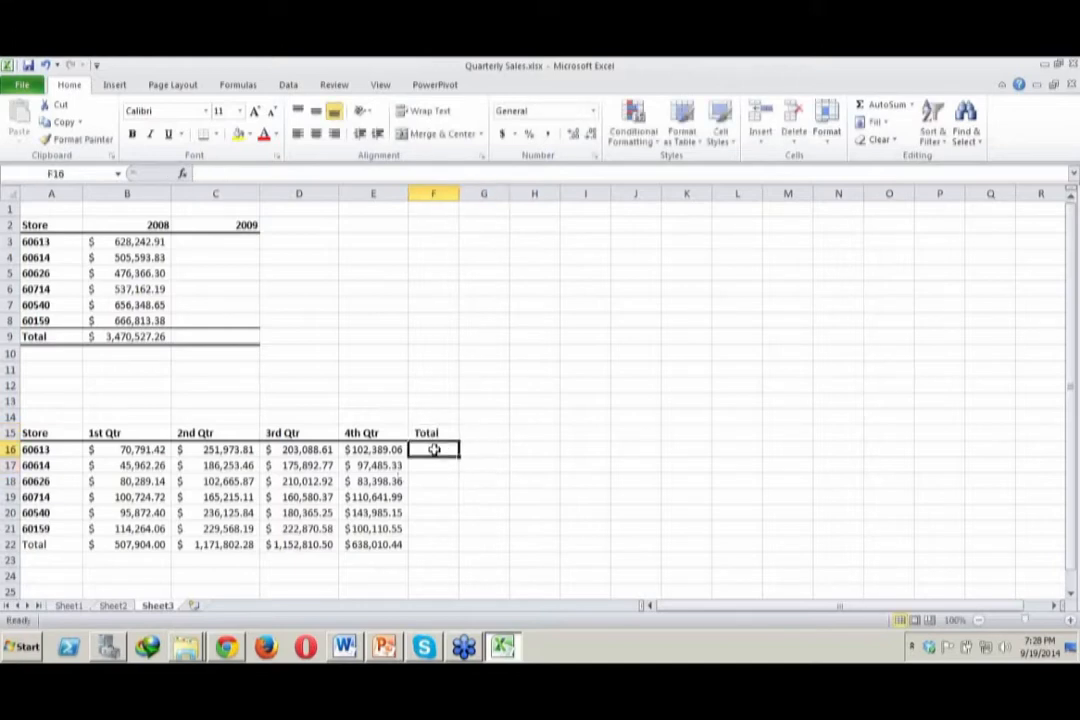
pyautogui.write('=')
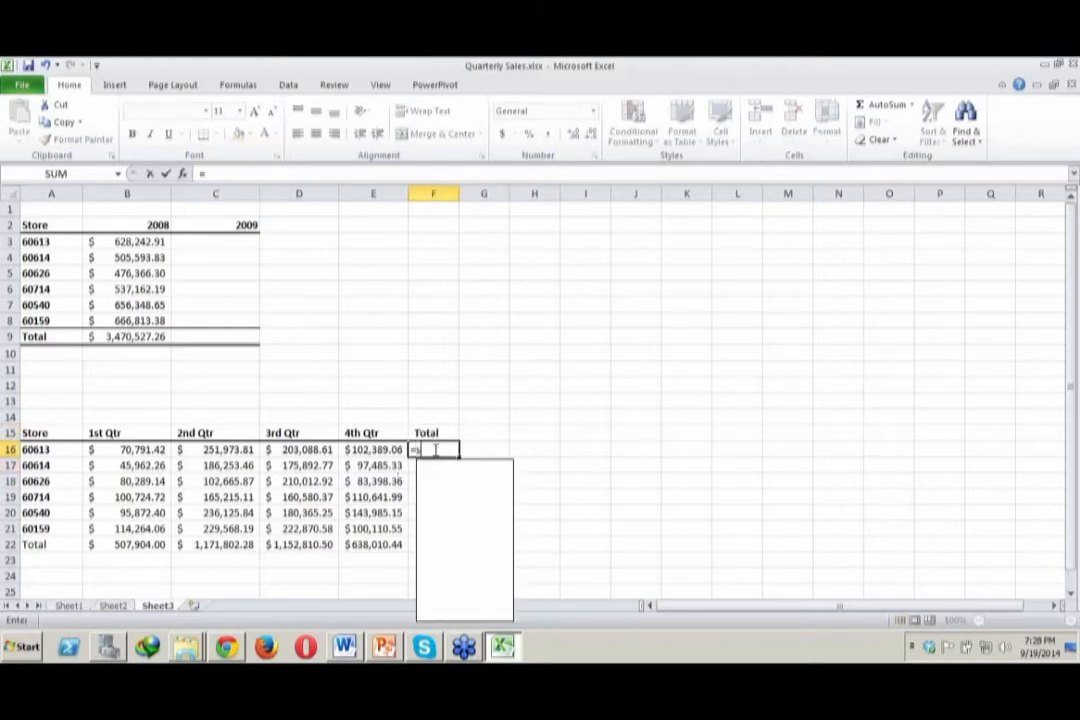
pyautogui.write('sum(')
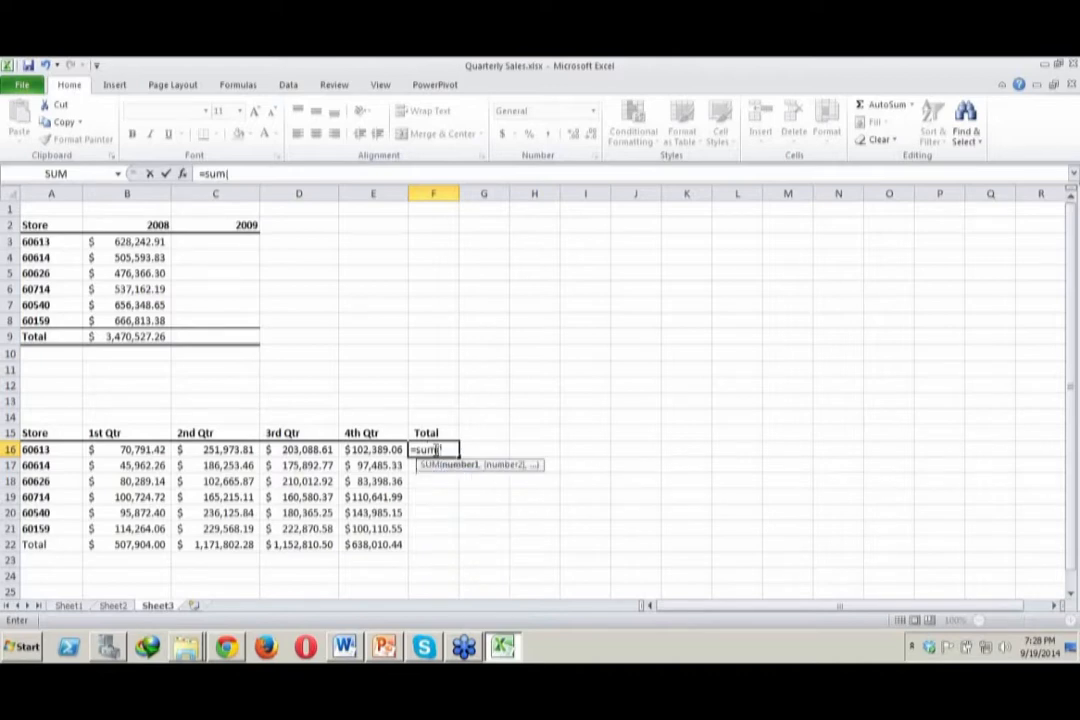
pyautogui.write('B16,')
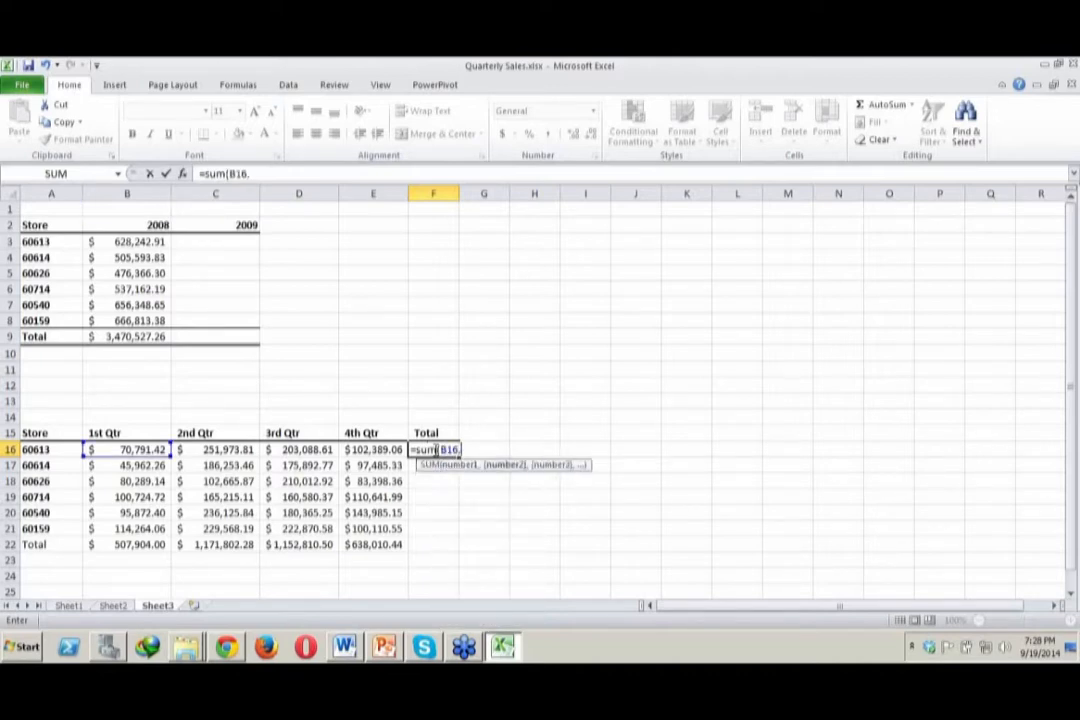
pyautogui.write('E16)')
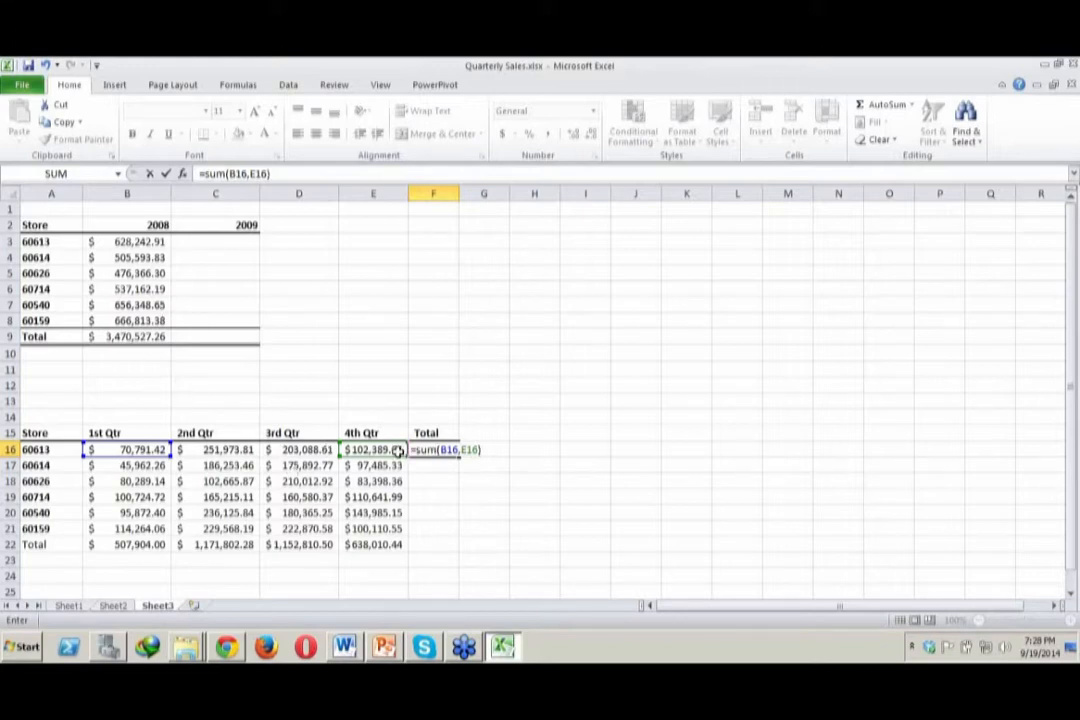
pyautogui.press('Return')
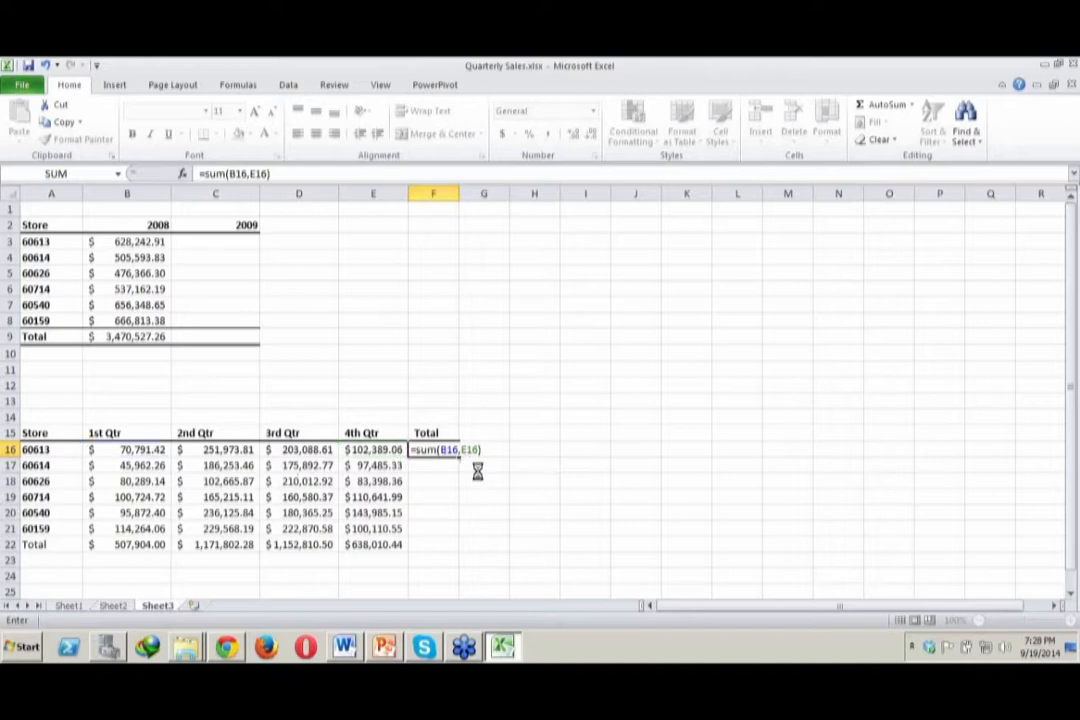
# Edit the formula in F16 to =SUM(B16:E16) so that it sums the whole range of quarters
pyautogui.doubleClick(444, 450)
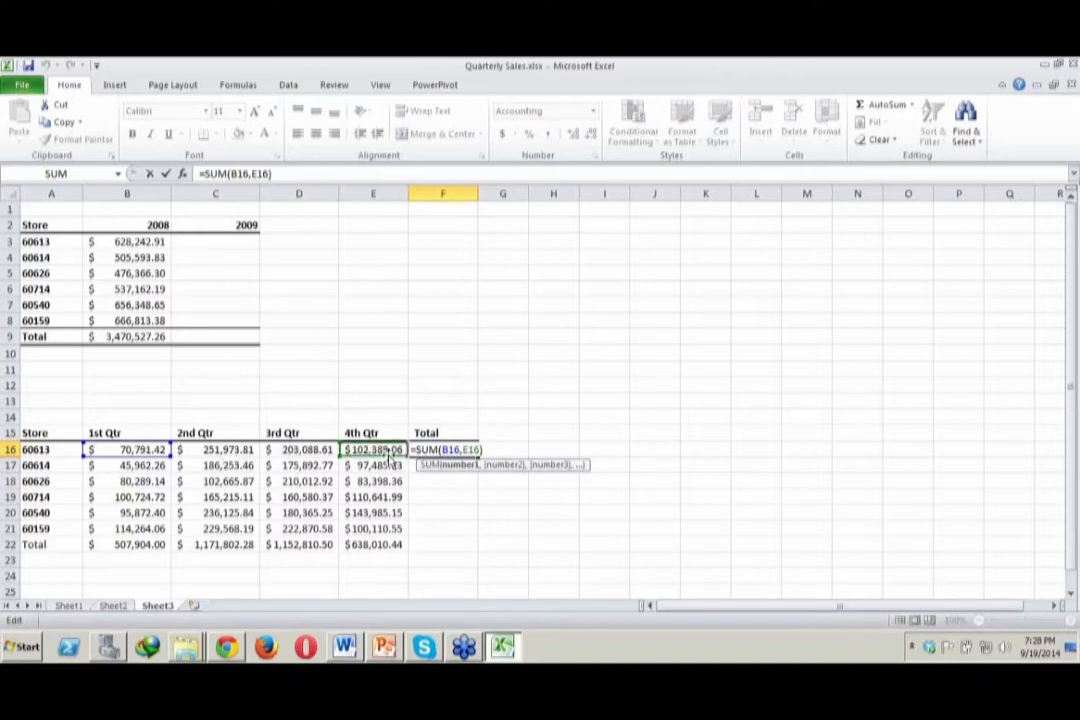
pyautogui.press('Right')
pyautogui.press('Right')
pyautogui.press('Right')
pyautogui.press('Right')
pyautogui.press('BackSpace')
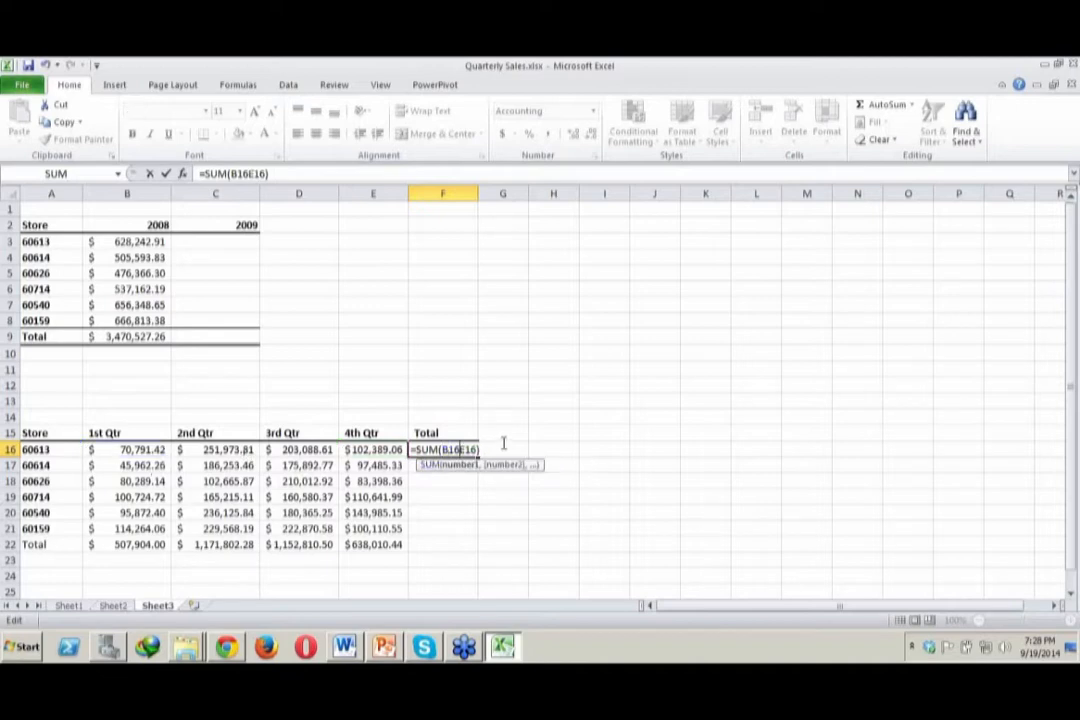
pyautogui.write(':')
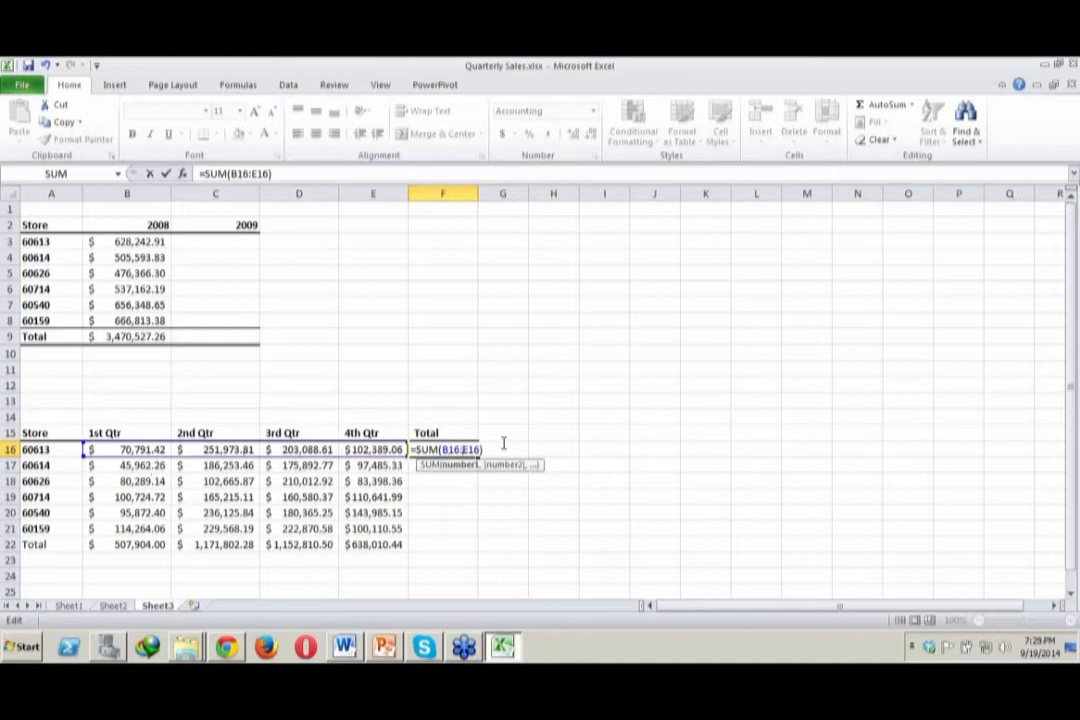
pyautogui.press('Return')
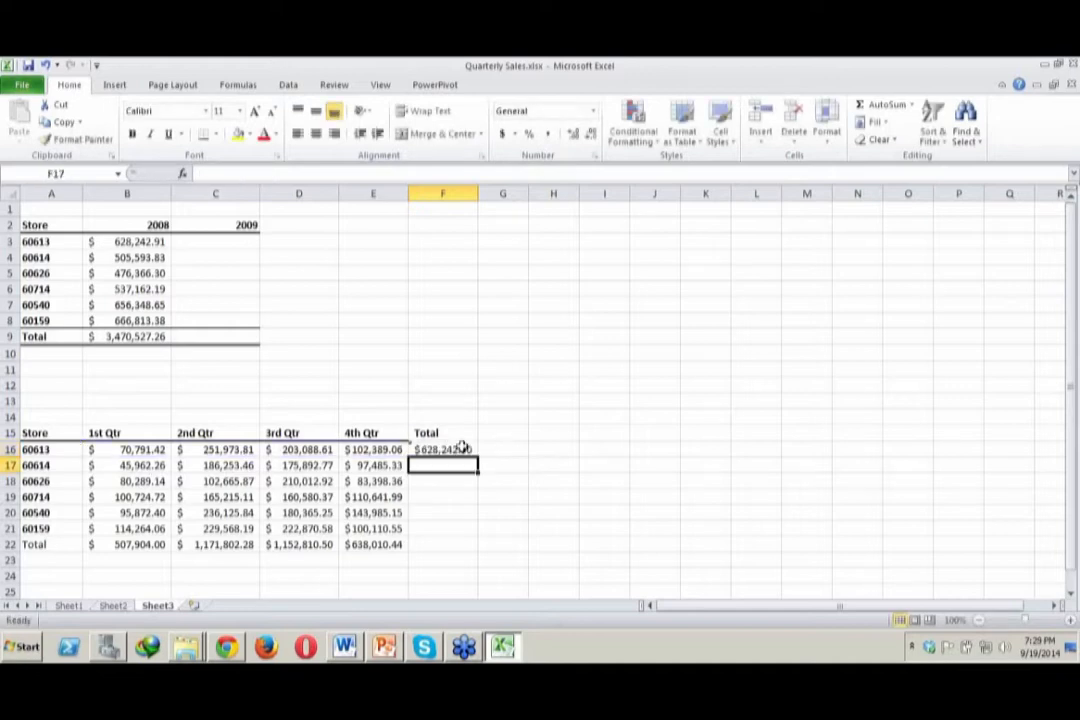
# Fill the row total formula from F16 down to F22 and fit the width of column F to its values
pyautogui.click(461, 449)
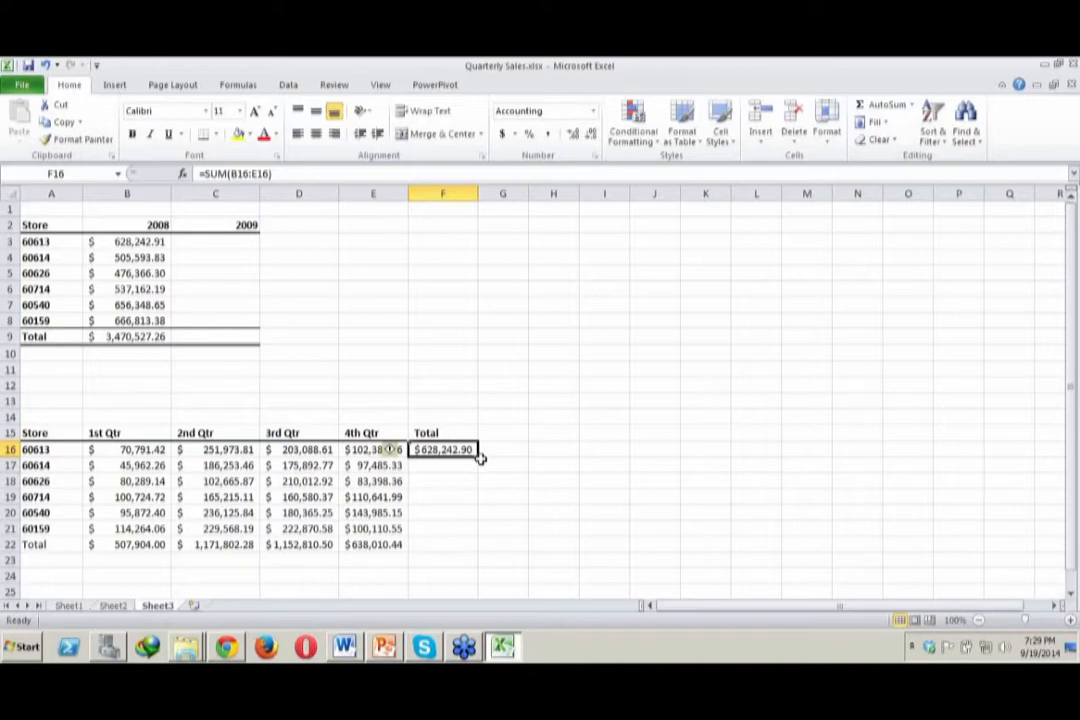
pyautogui.moveTo(478, 454); pyautogui.dragTo(478, 546)
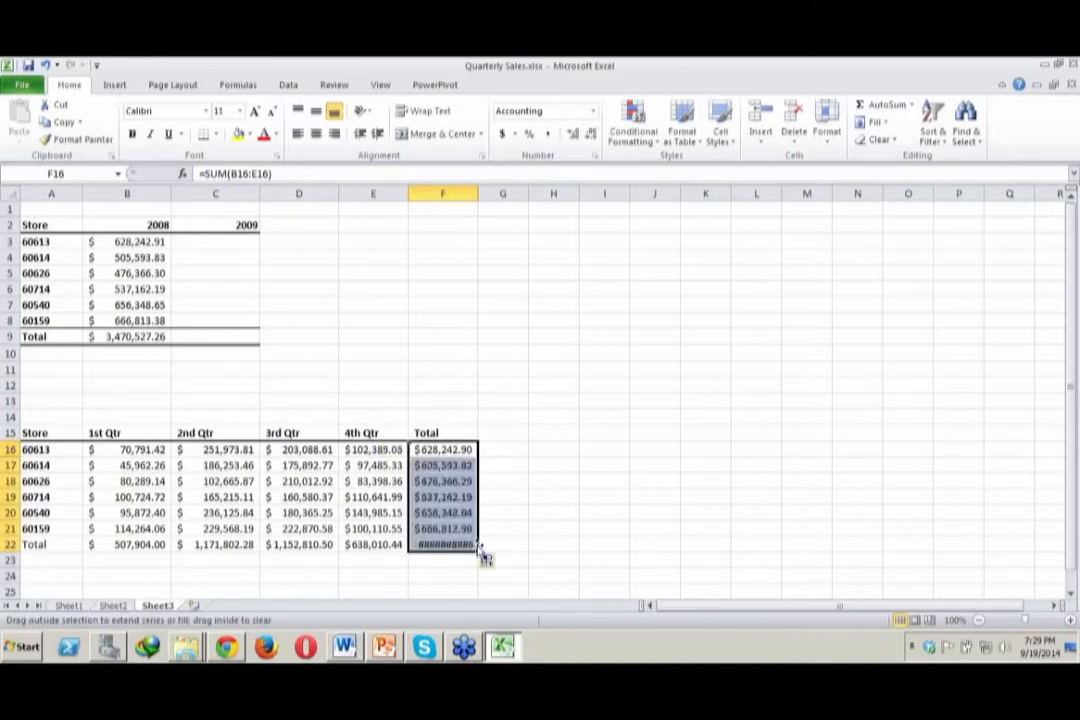
pyautogui.doubleClick(480, 194)
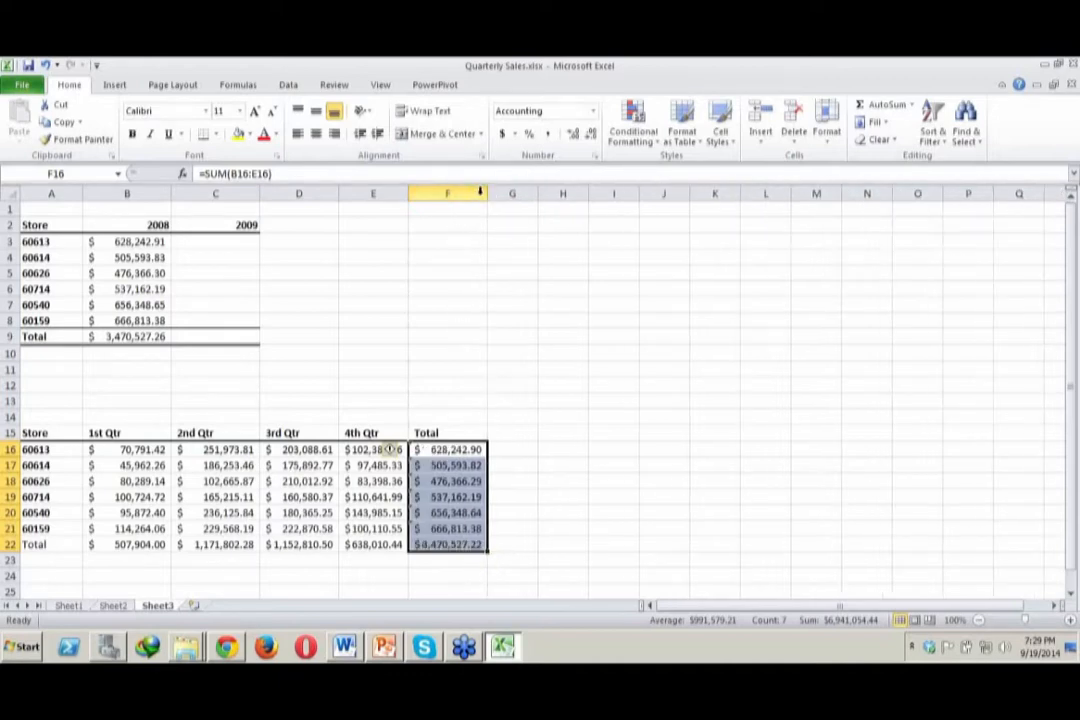
pyautogui.click(450, 463)
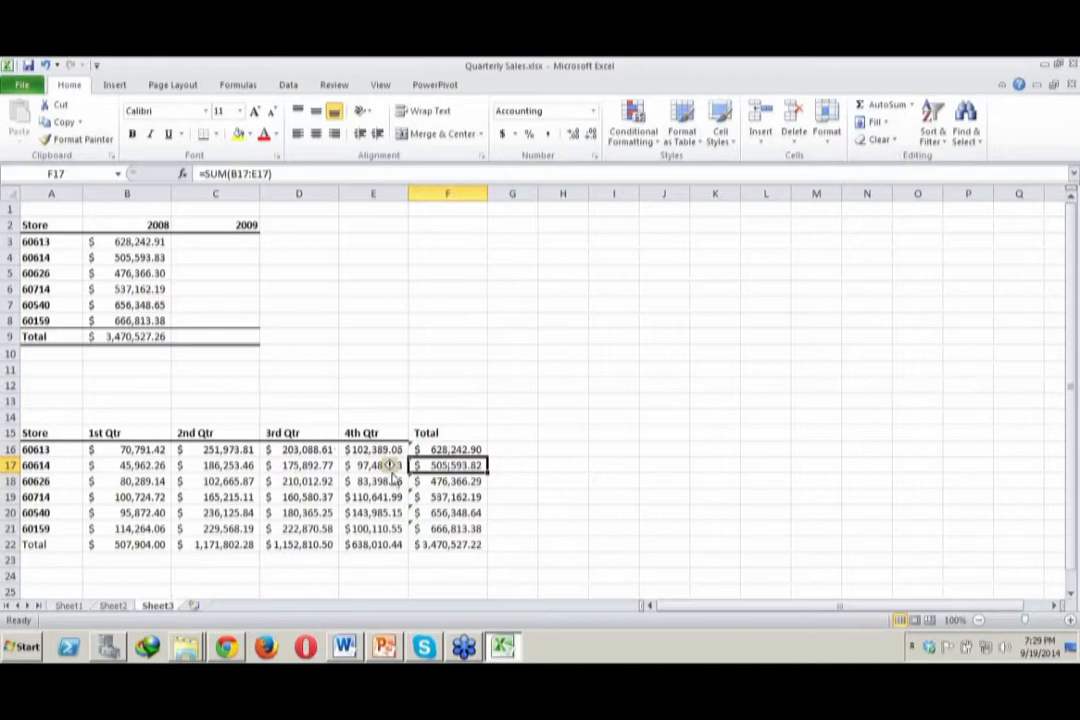
pyautogui.moveTo(393, 470)
pyautogui.click(462, 484)
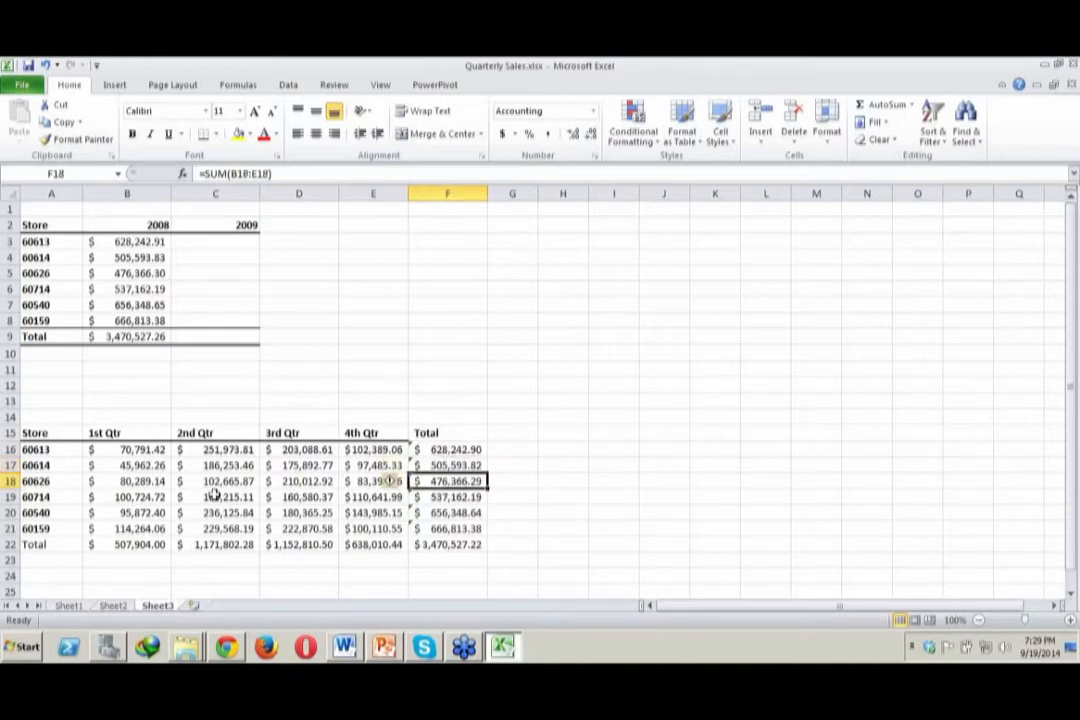
# Check the SUM formulas behind the store totals in column F and the quarterly totals in row 22
pyautogui.click(476, 543)
pyautogui.click(464, 527)
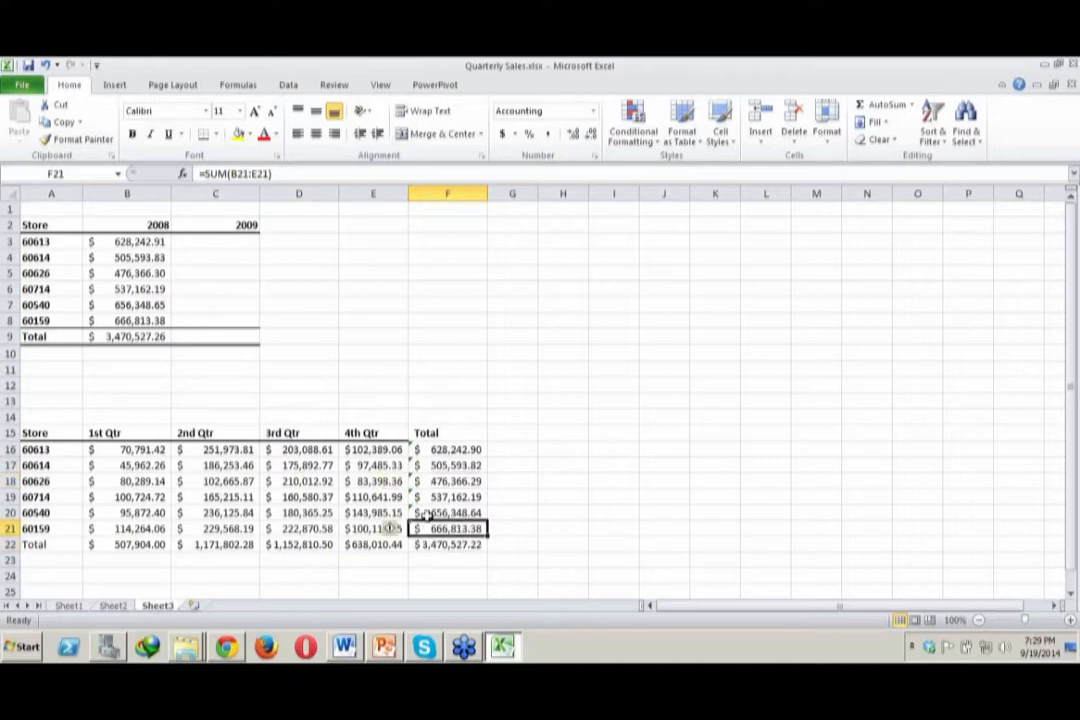
pyautogui.click(590, 463)
pyautogui.click(212, 545)
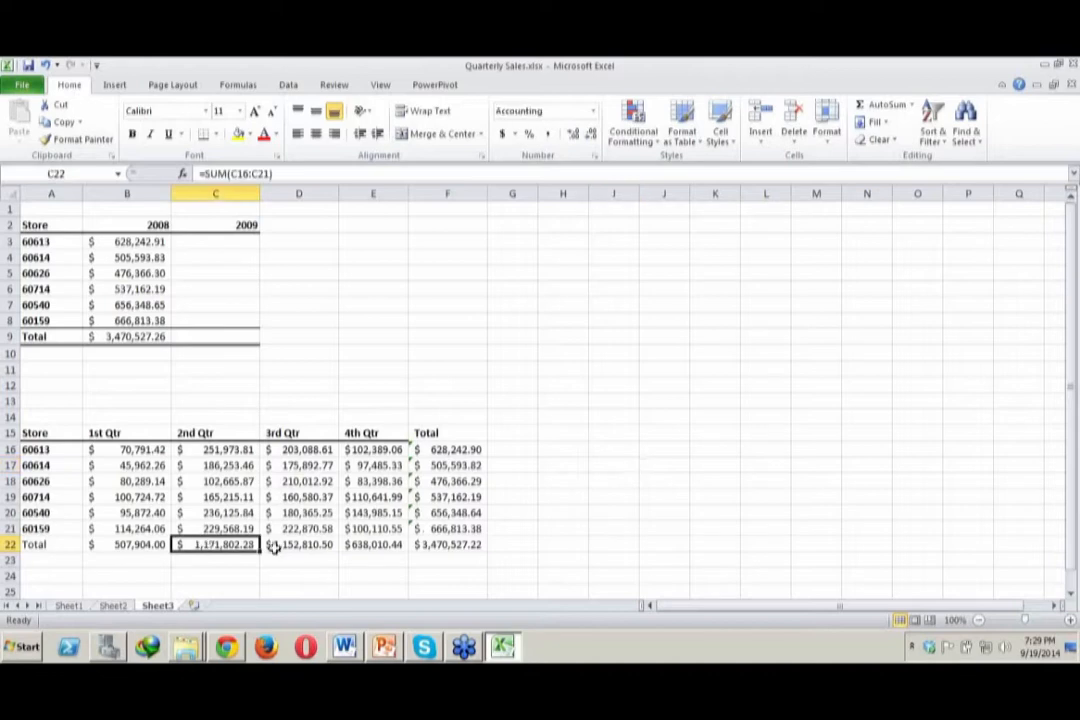
pyautogui.click(627, 293)
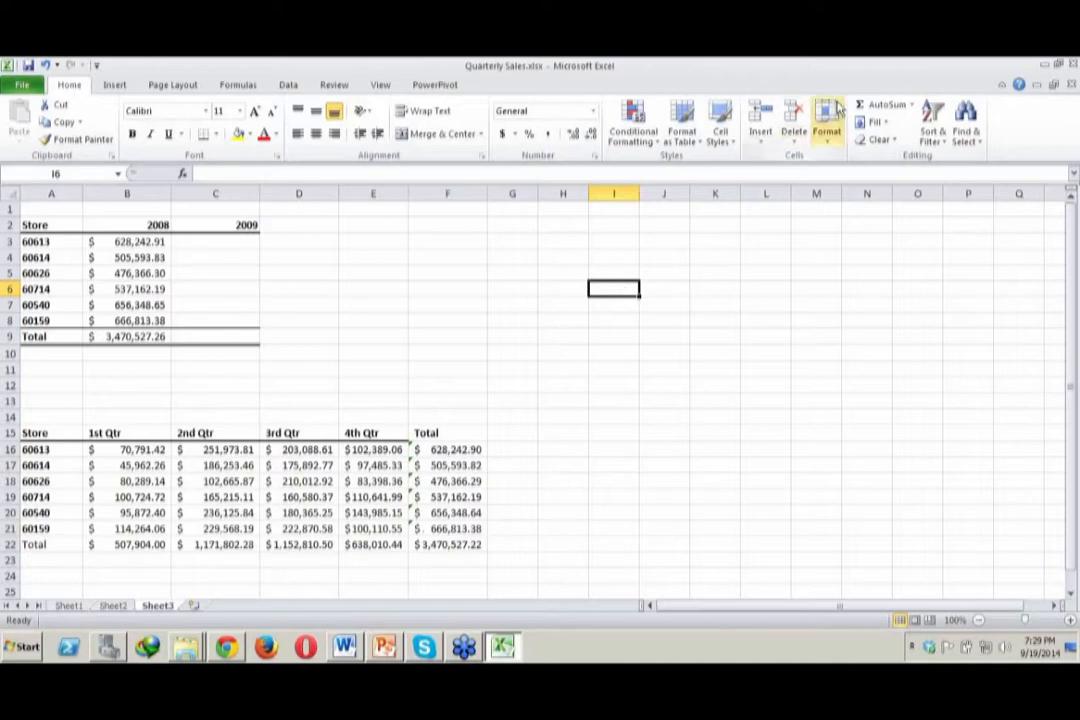
# Replace the 1st Qtr total in B22 with an average of the six stores, =AVERAGE(B16:B21)
pyautogui.click(912, 106)
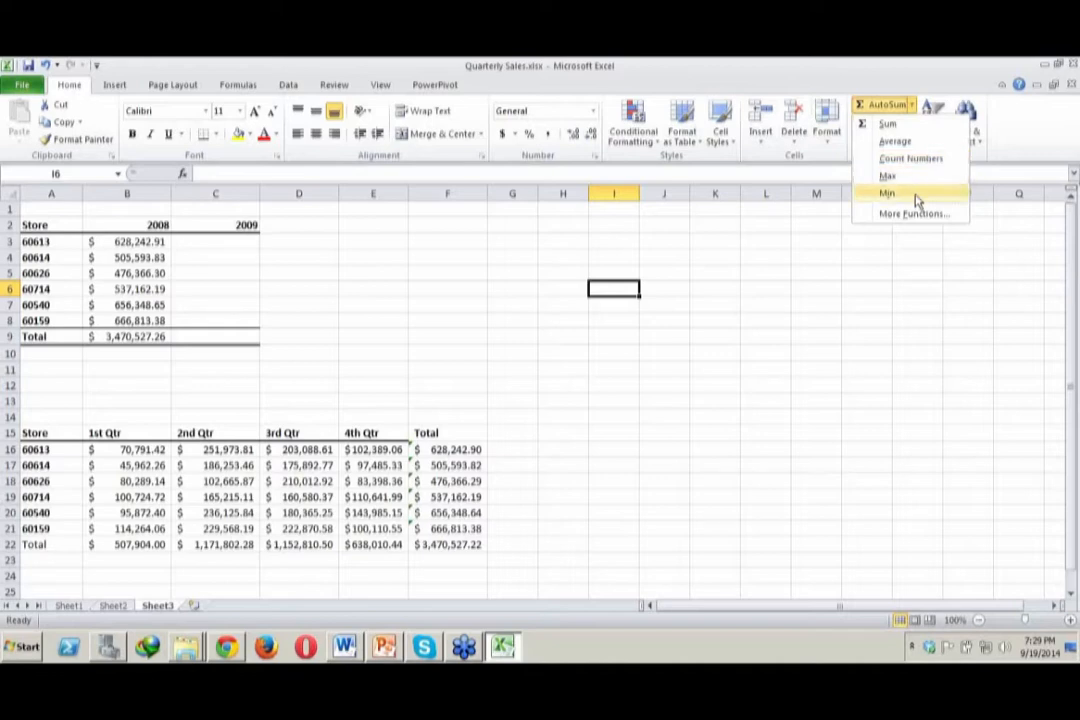
pyautogui.click(152, 537)
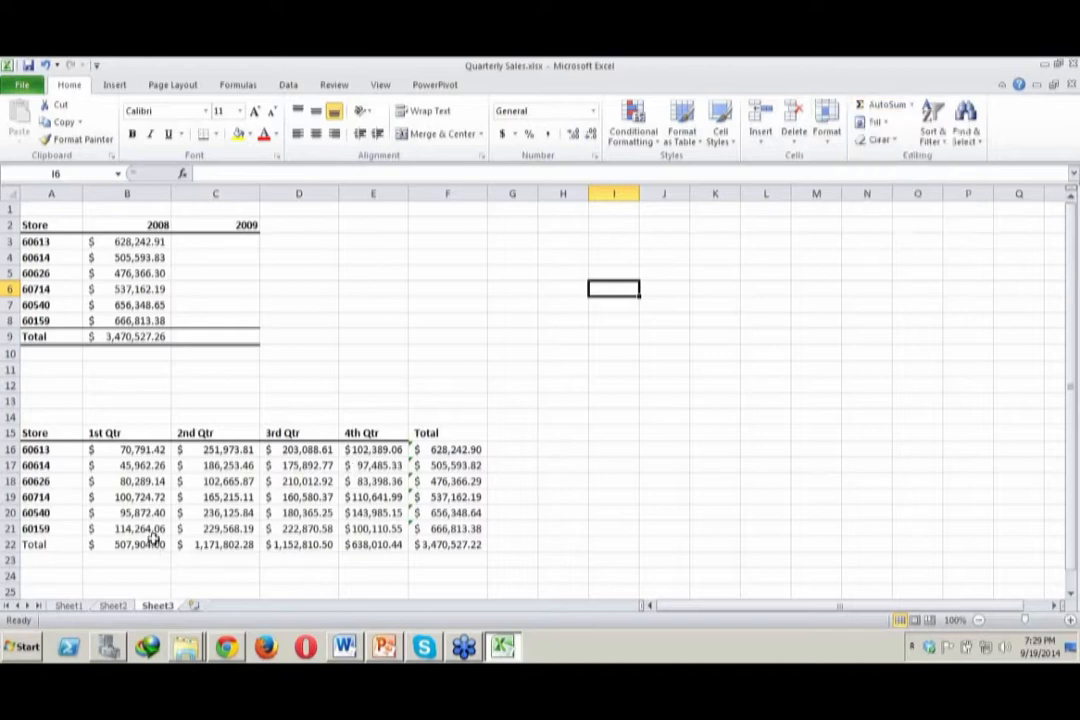
pyautogui.click(152, 542)
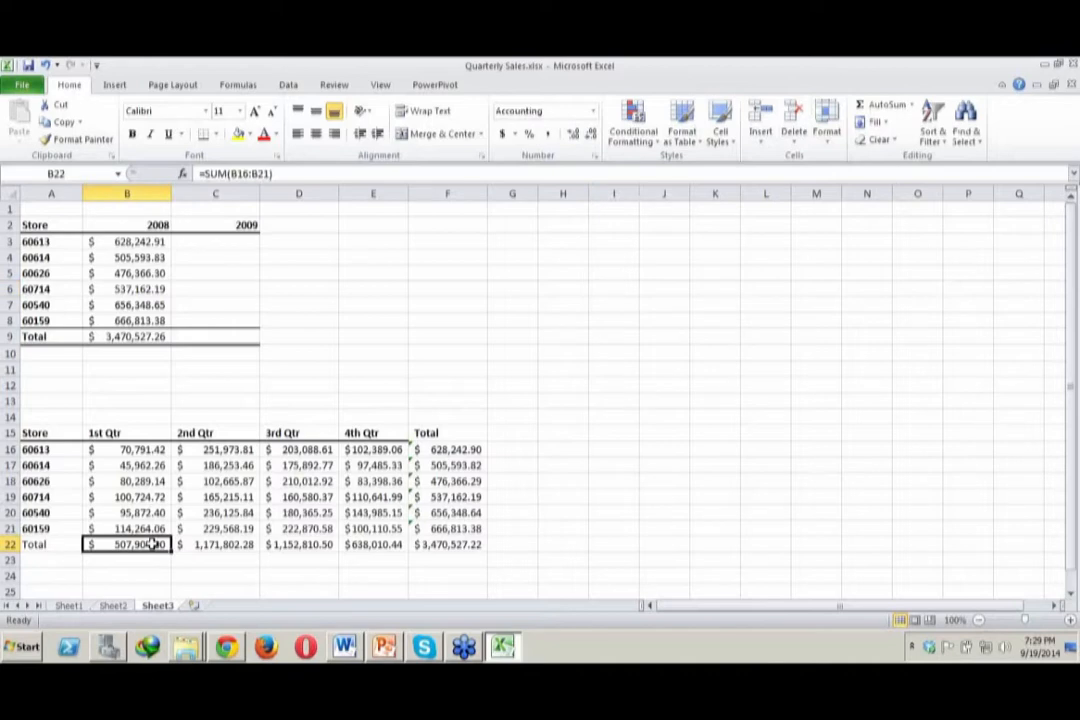
pyautogui.press('Delete')
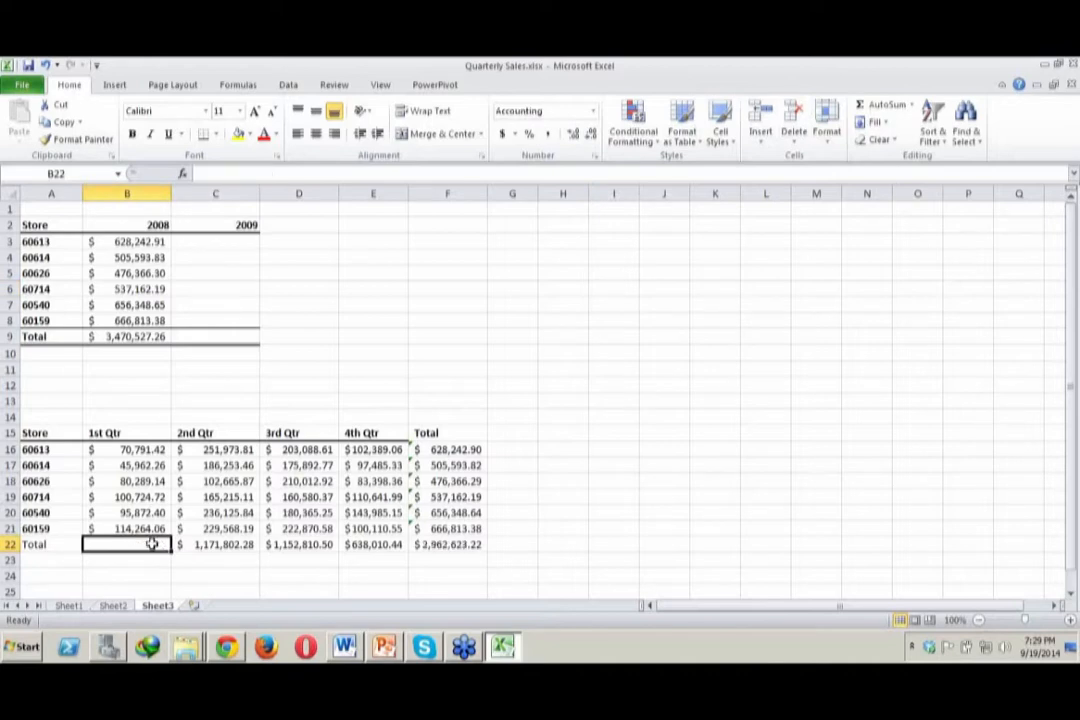
pyautogui.click(911, 105)
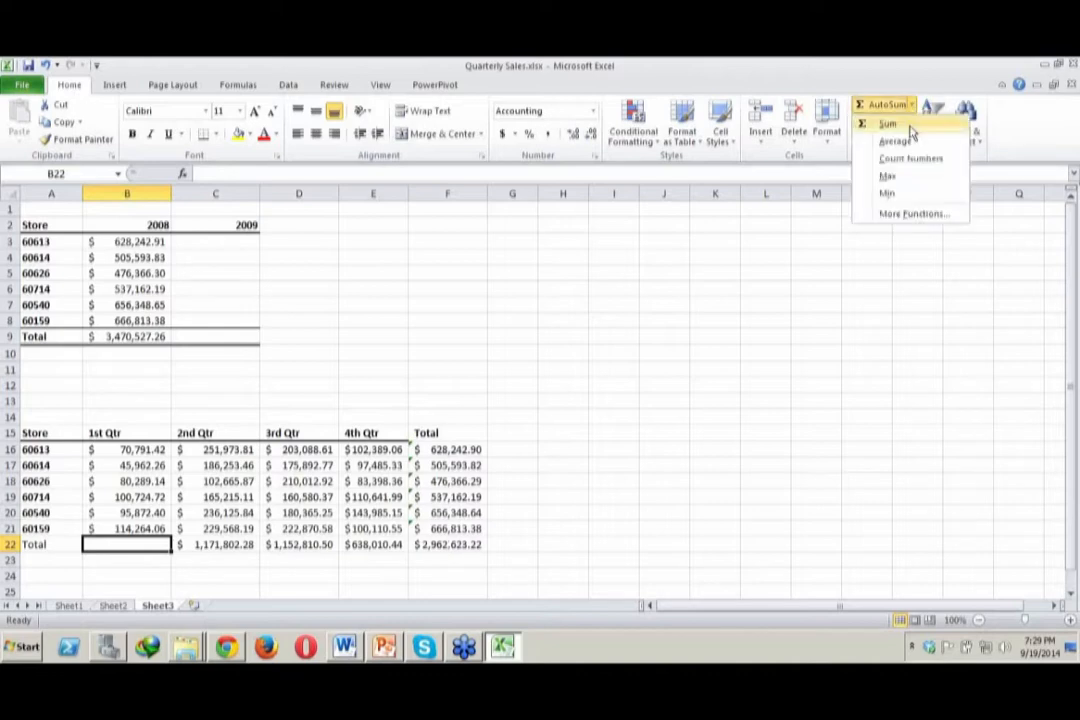
pyautogui.click(911, 147)
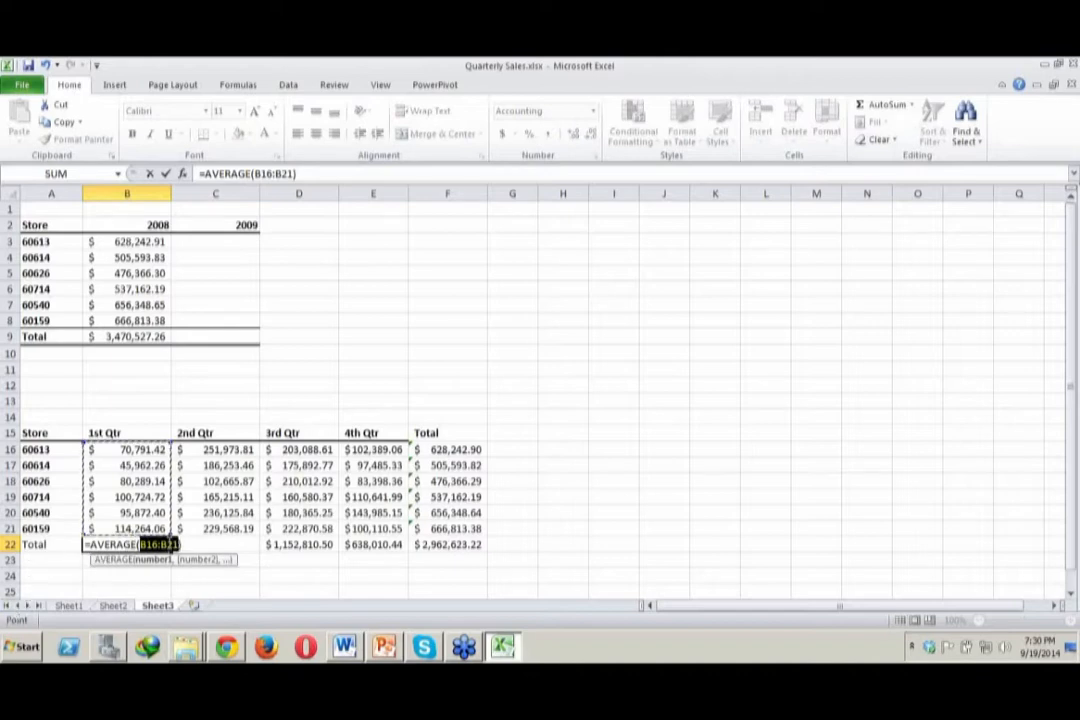
pyautogui.press('F2')
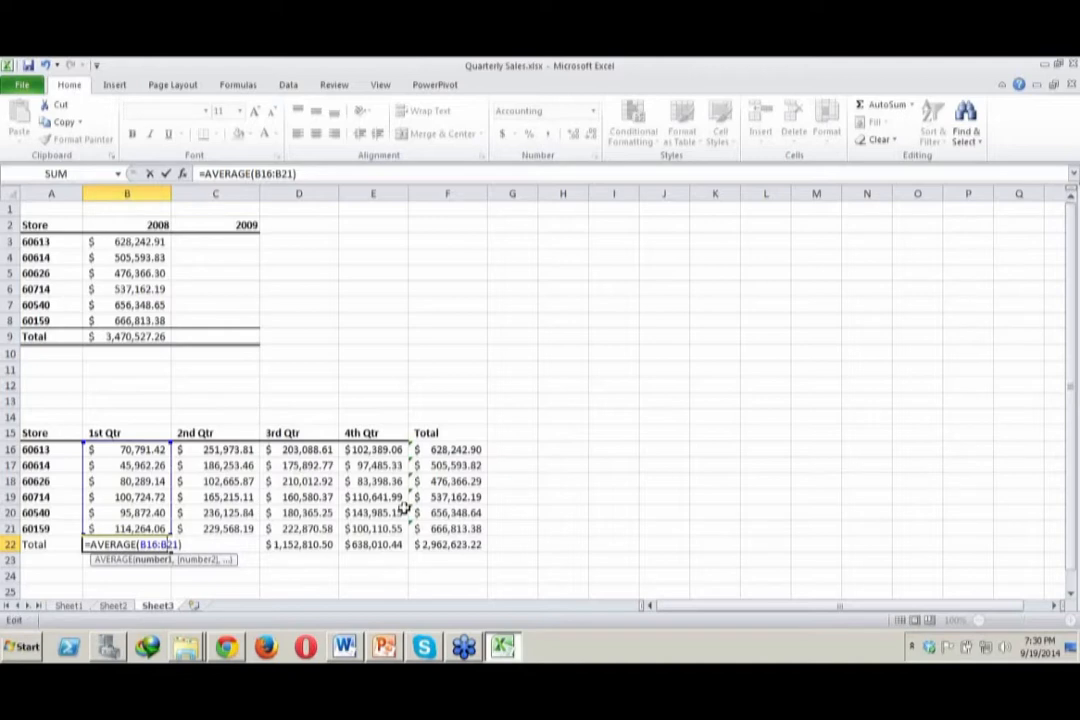
pyautogui.press('Return')
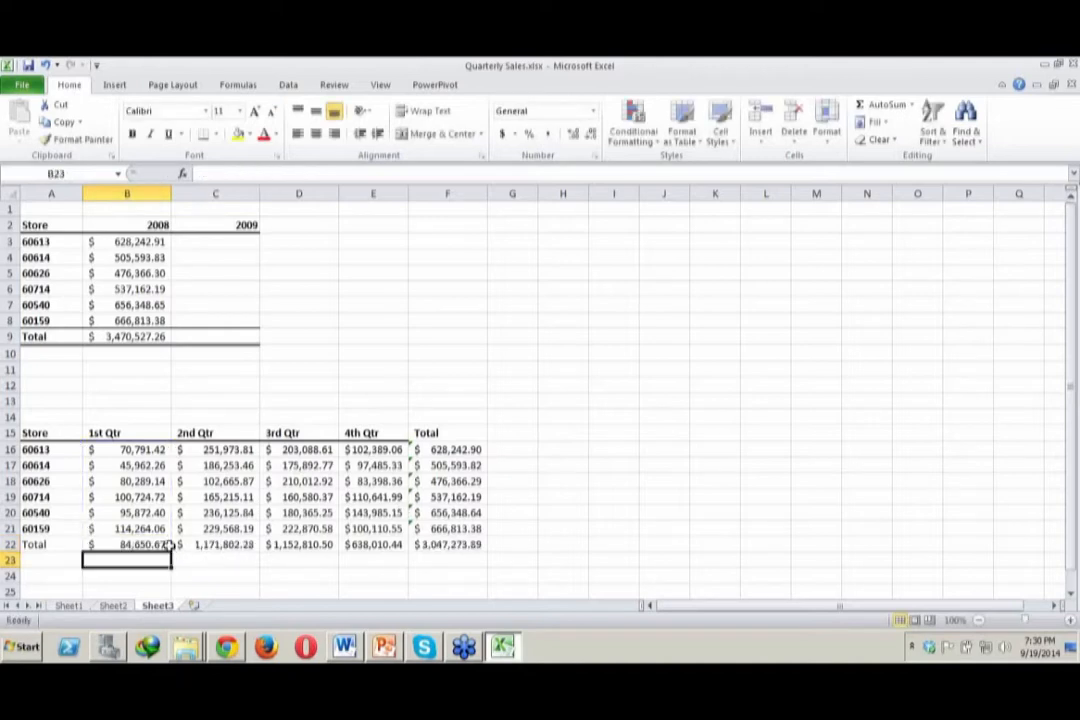
pyautogui.click(143, 544)
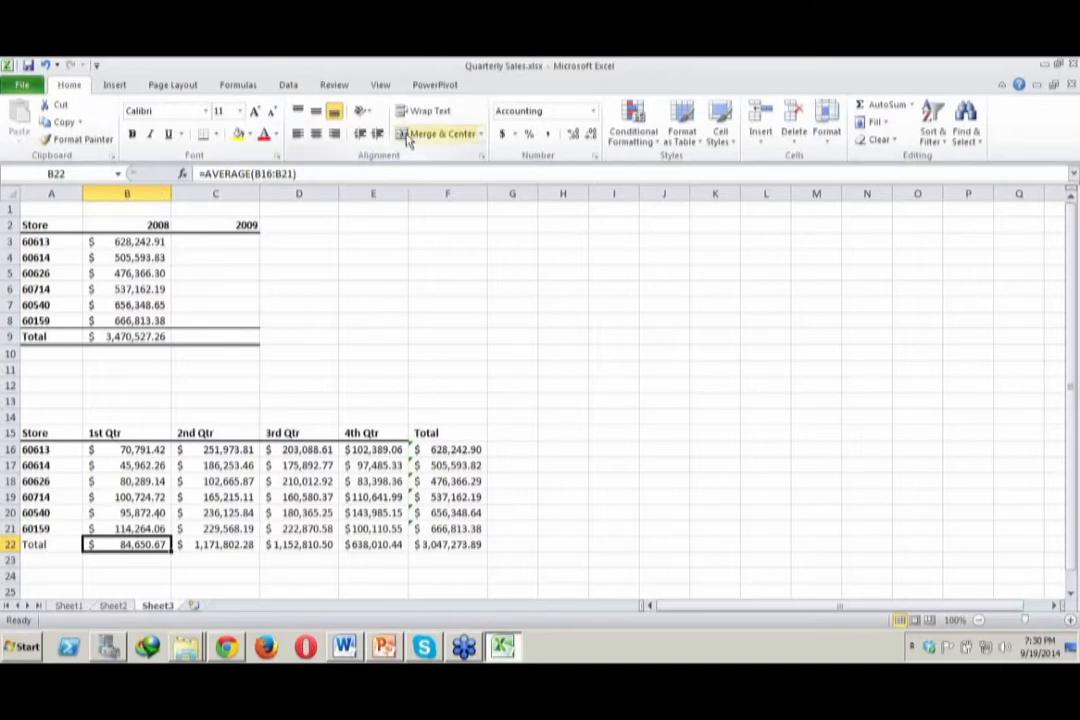
# Clear the 2nd Qtr total in C22 and insert the MAX function there in its place
pyautogui.click(912, 106)
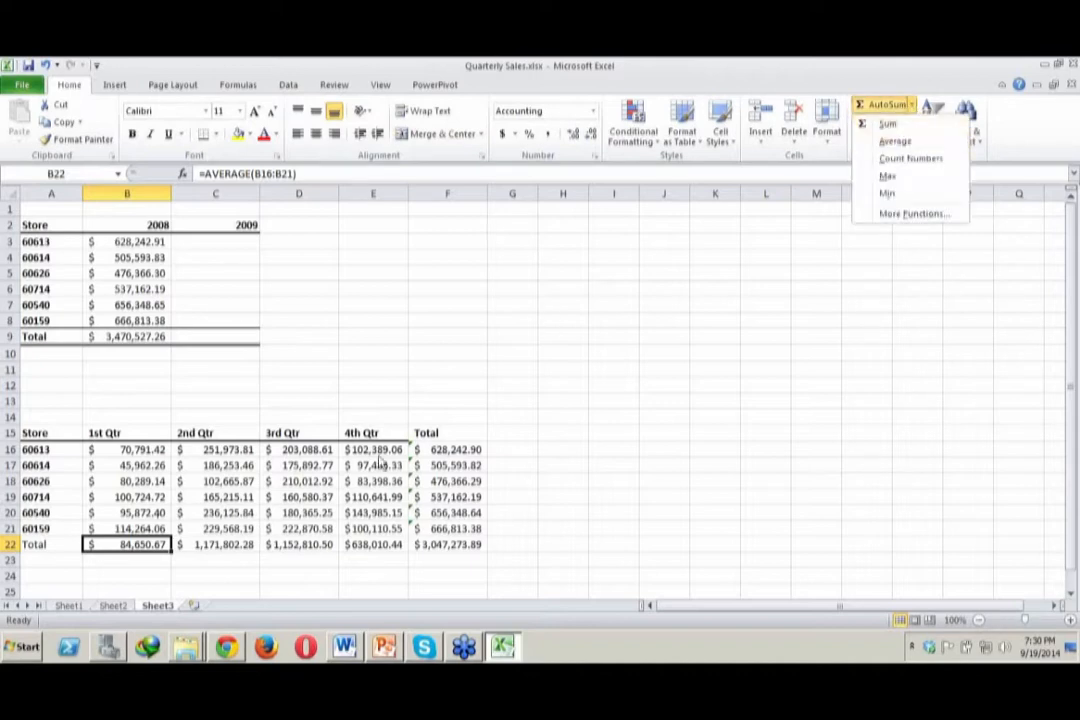
pyautogui.click(222, 545)
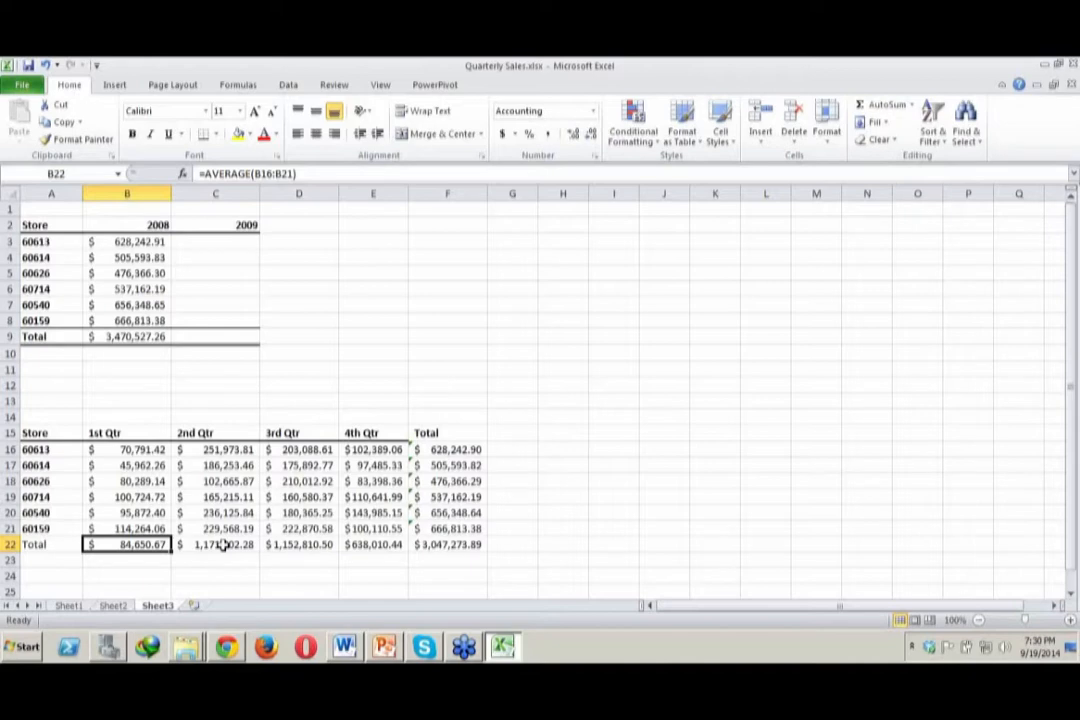
pyautogui.click(223, 545)
pyautogui.press('Delete')
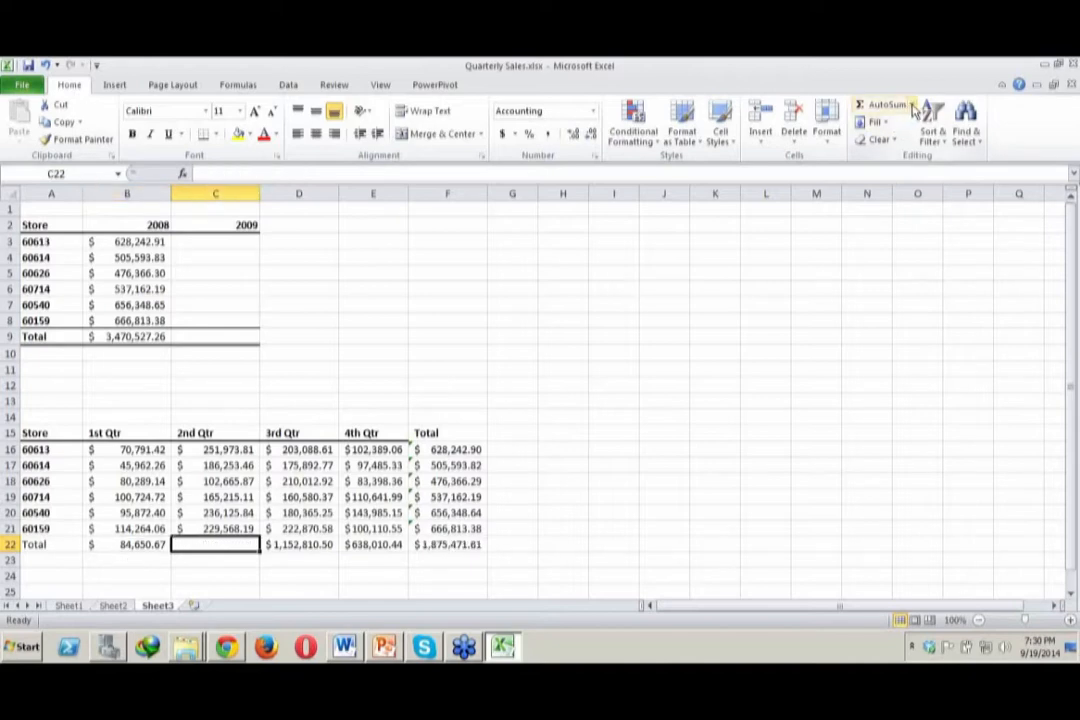
pyautogui.click(911, 106)
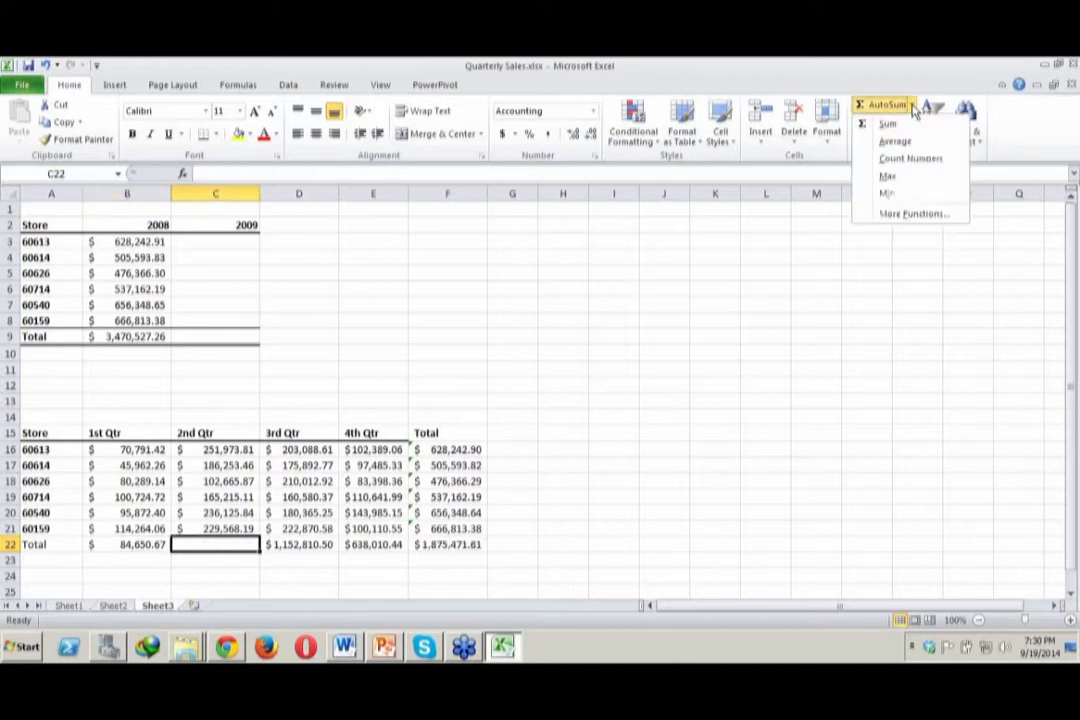
pyautogui.click(890, 176)
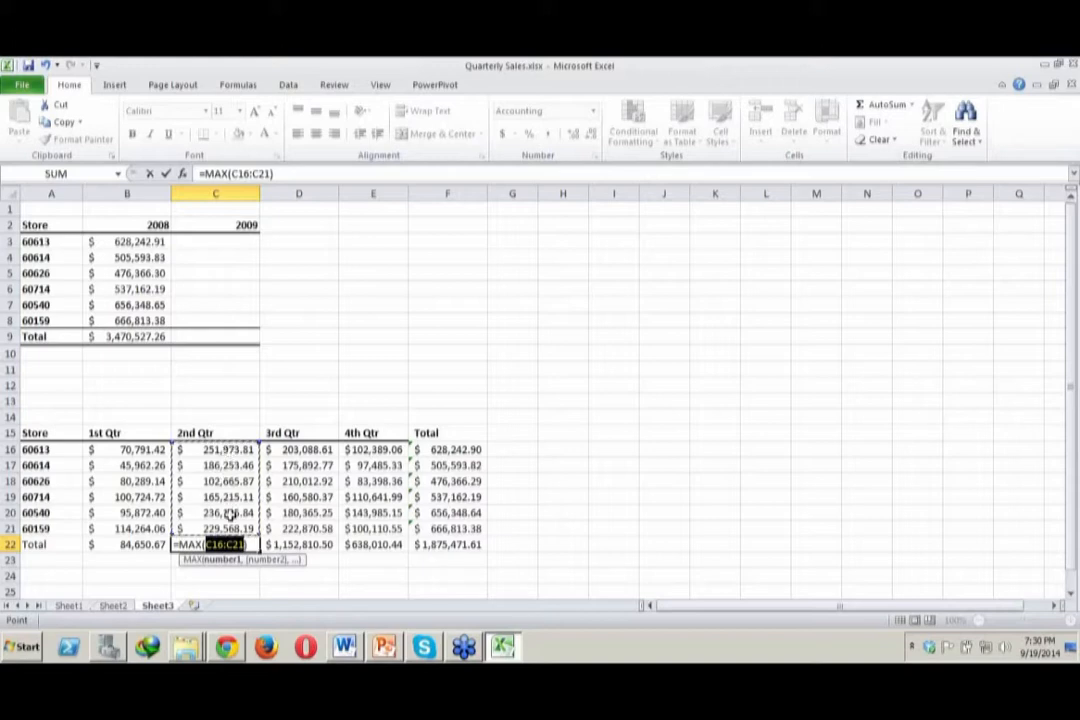
# Set the range of the MAX function in C22 to the 2nd Qtr store values, and enter it as =MAX(C16:C21)
pyautogui.click(347, 573)
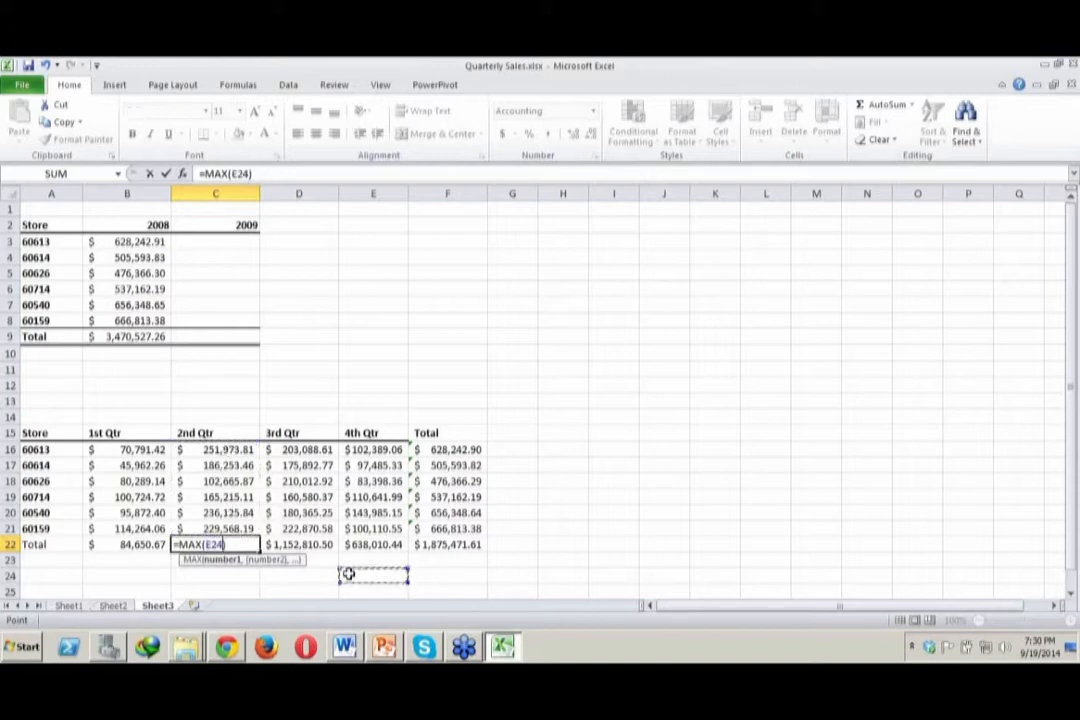
pyautogui.click(273, 595)
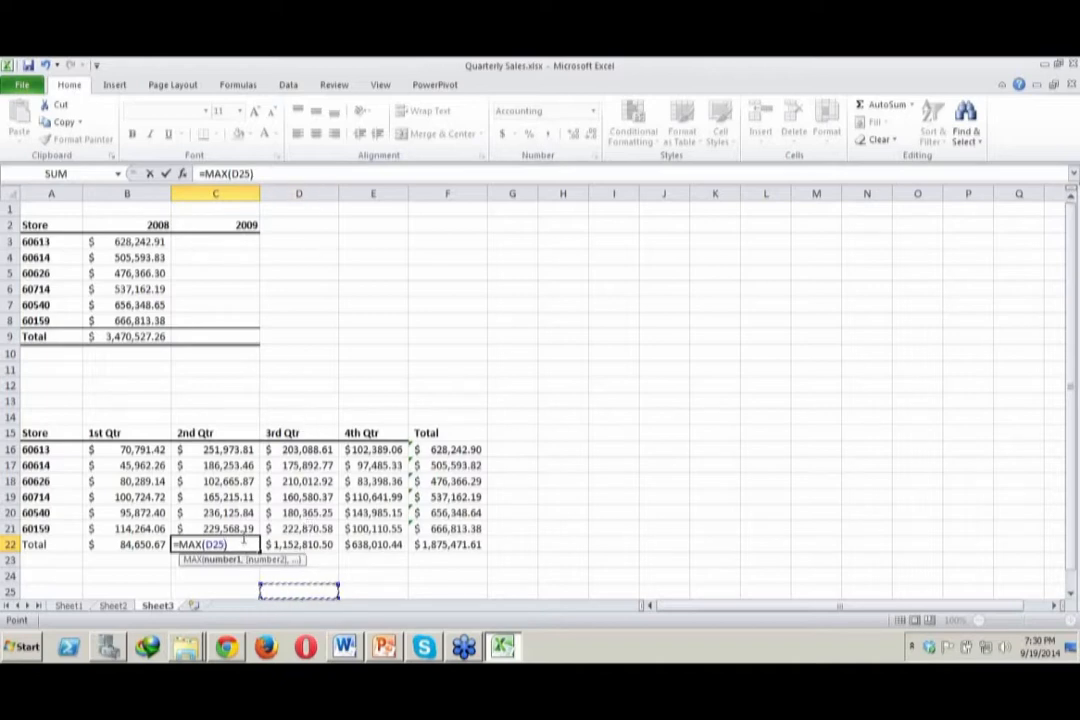
pyautogui.press('BackSpace')
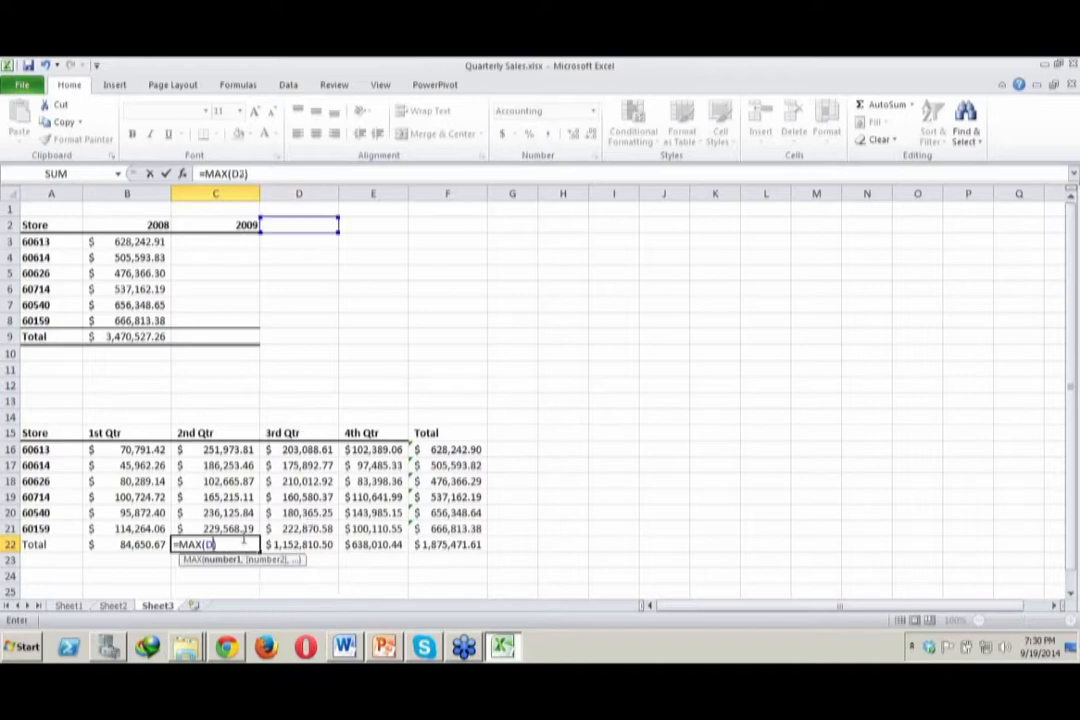
pyautogui.write('2')
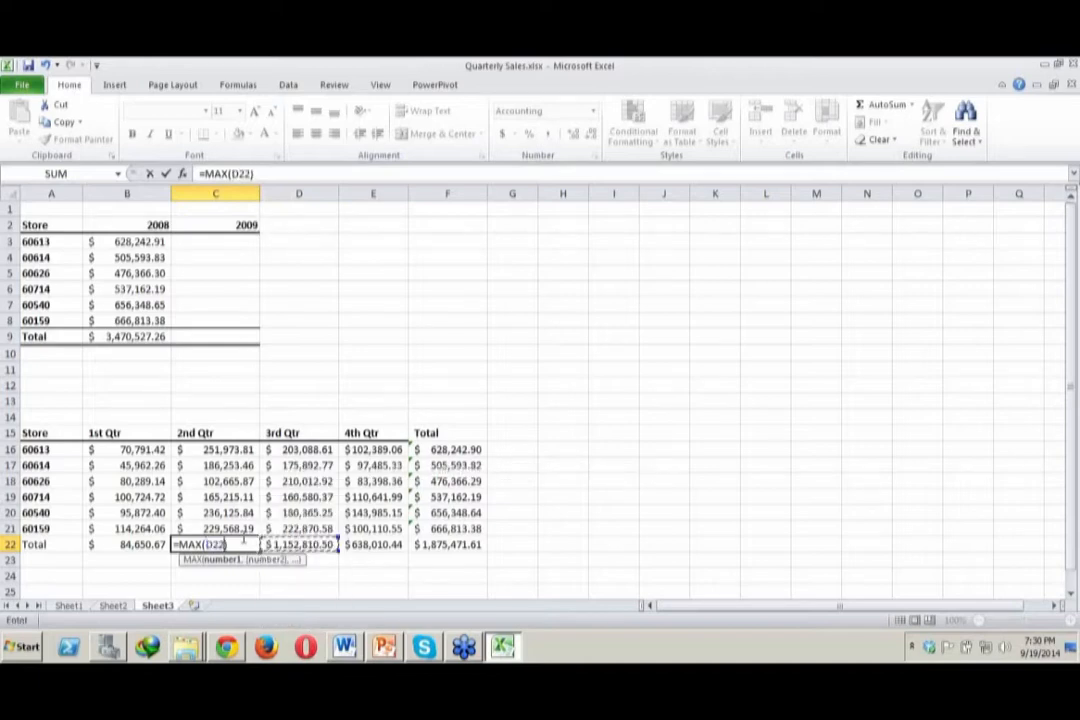
pyautogui.press('Left')
pyautogui.press('Up')
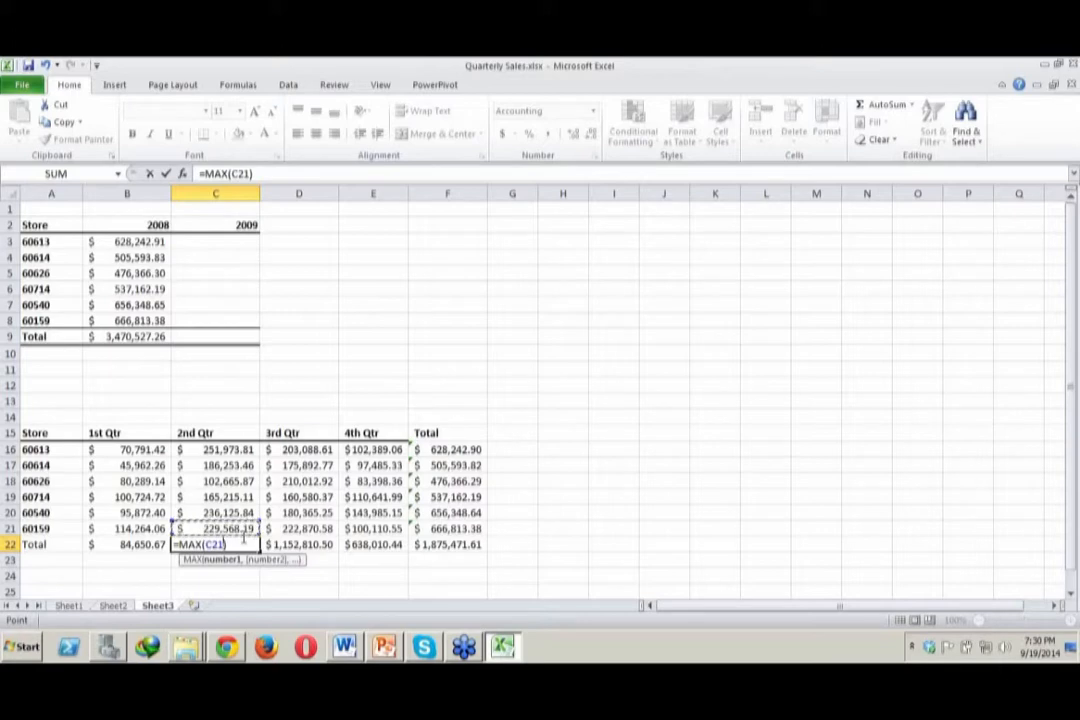
pyautogui.hotkey('shift', 'Up')
pyautogui.hotkey('shift', 'Up')
pyautogui.hotkey('shift', 'Up')
pyautogui.hotkey('shift', 'Up')
pyautogui.hotkey('shift', 'Up')
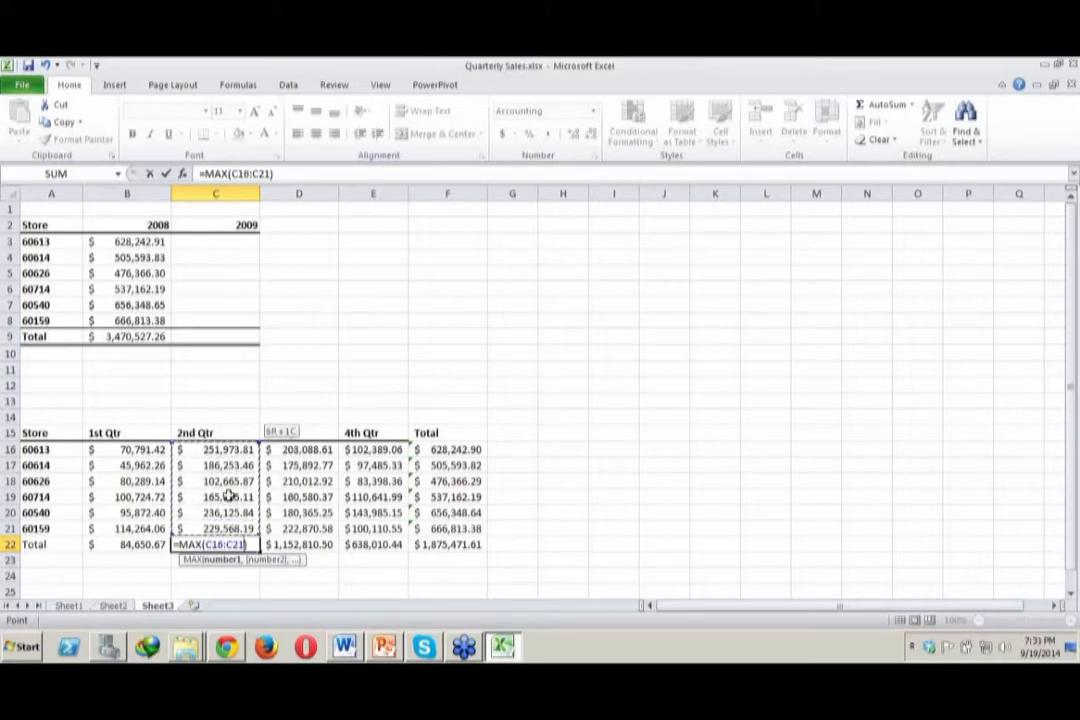
pyautogui.click(253, 541)
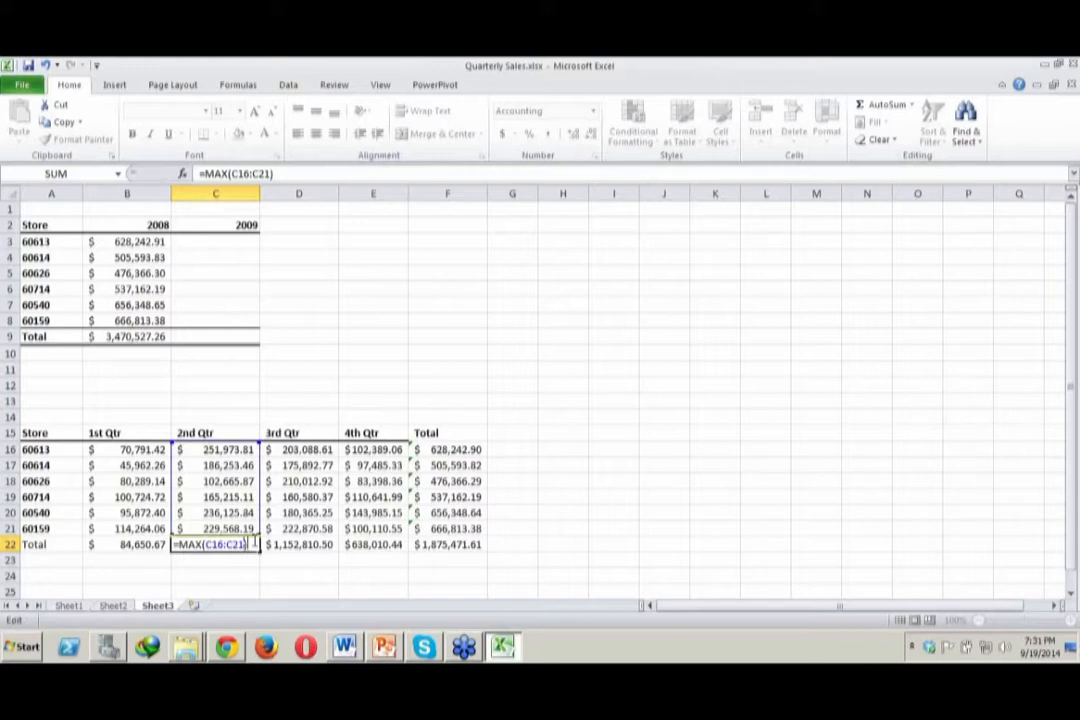
pyautogui.press('Return')
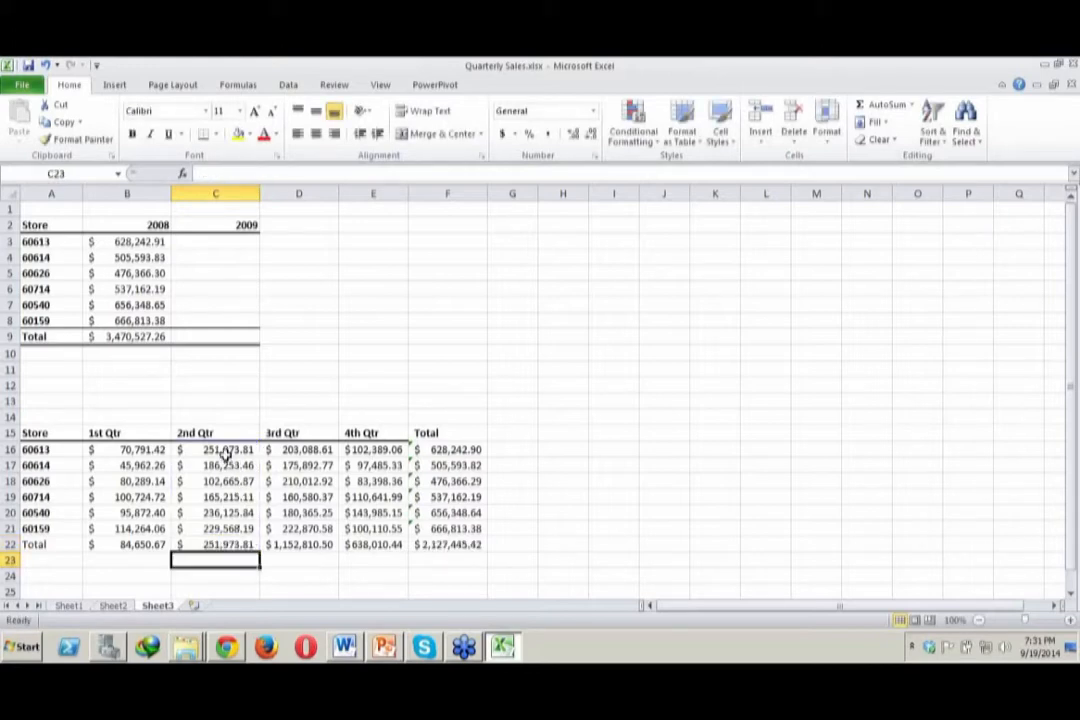
pyautogui.click(233, 544)
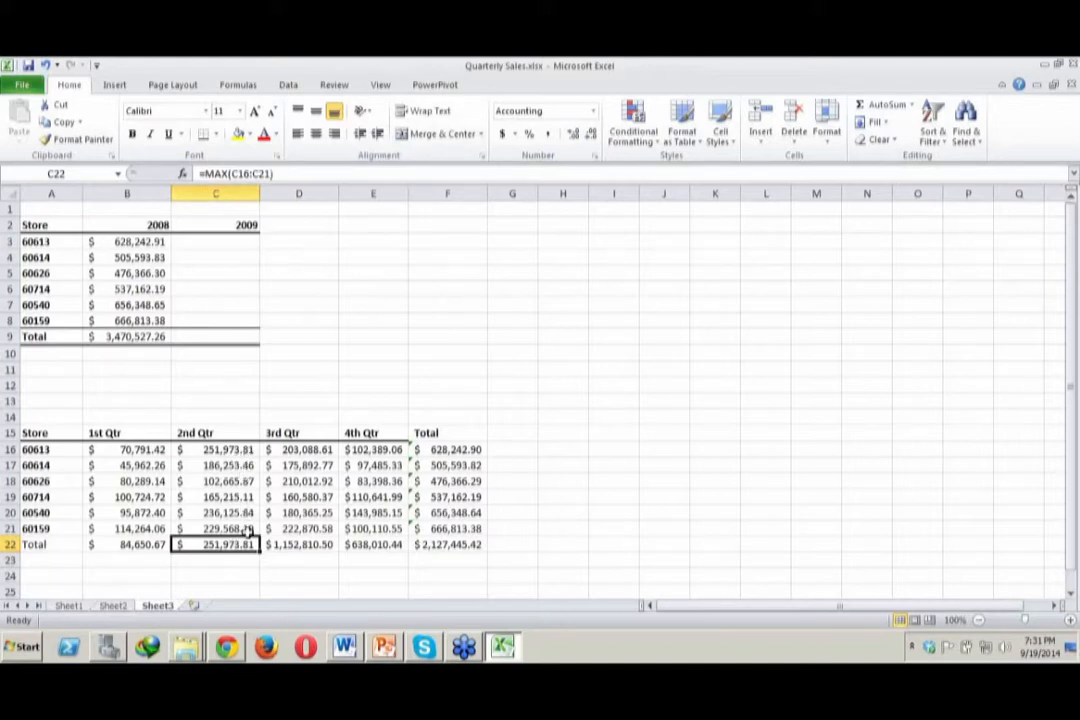
# Replace the 3rd Qtr total in D22 with the lowest store value, using =MIN(D16:D21)
pyautogui.click(298, 545)
pyautogui.click(910, 105)
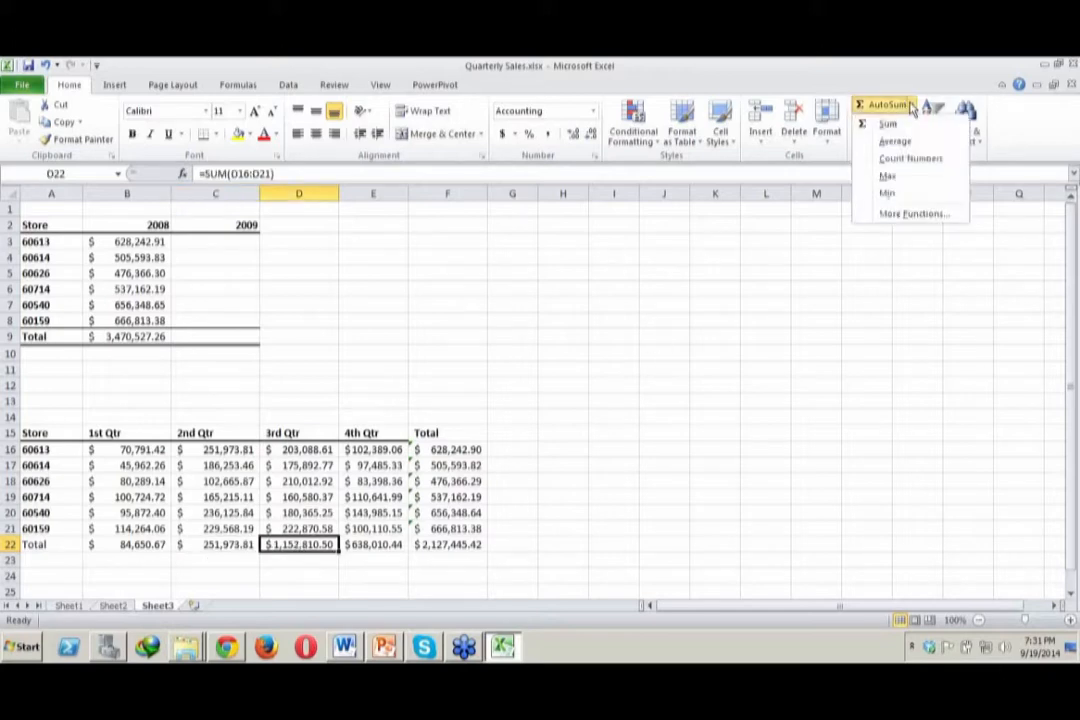
pyautogui.click(918, 196)
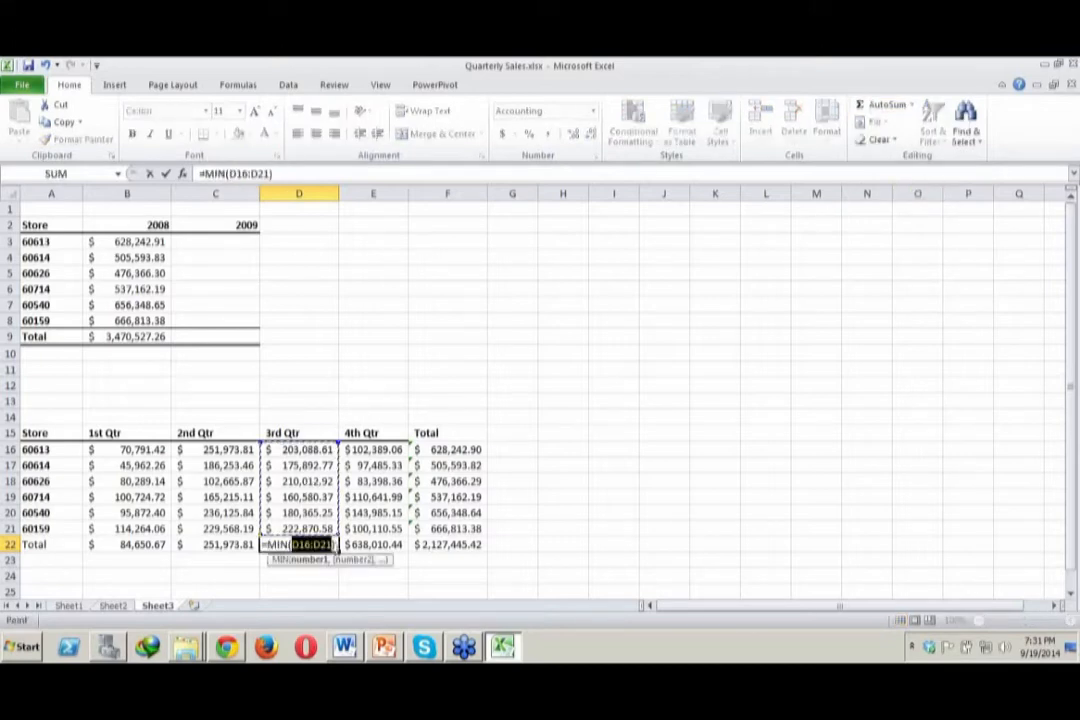
pyautogui.click(337, 547)
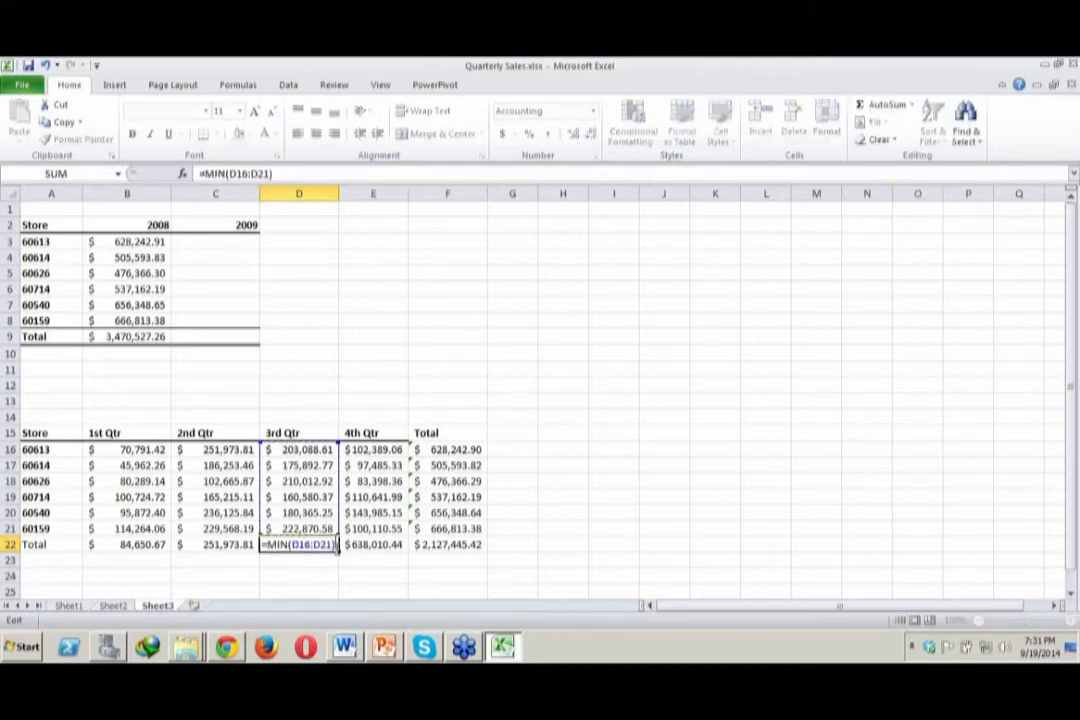
pyautogui.press('Return')
pyautogui.click(307, 498)
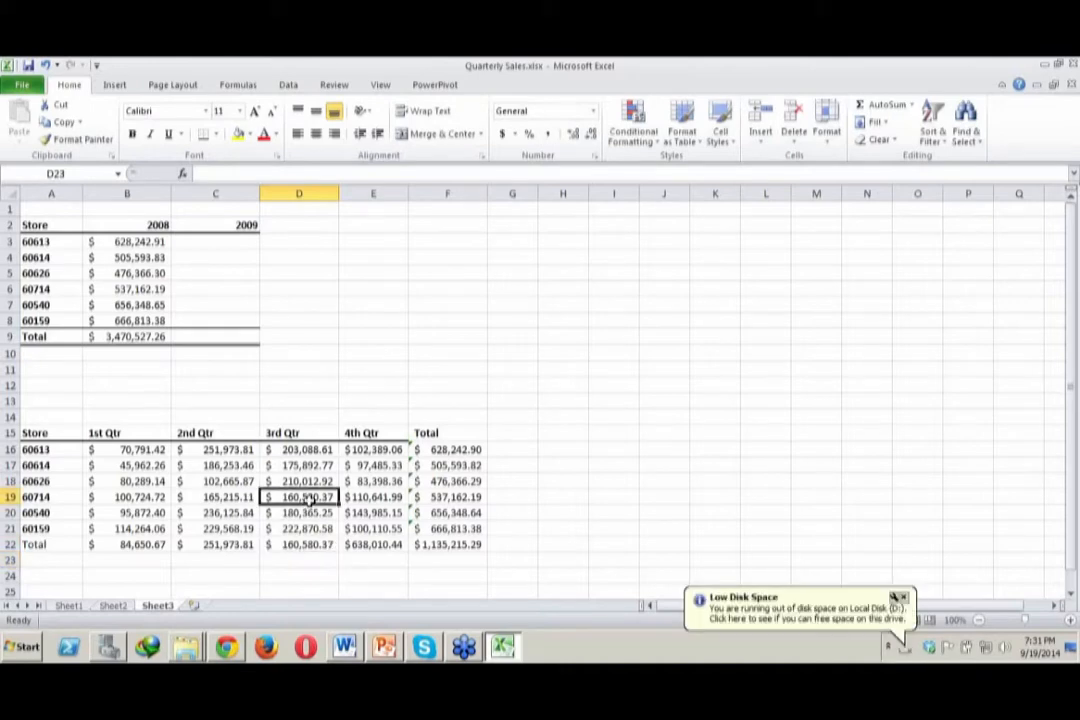
# Replace the 4th Qtr total in E22 with a count of the store values, using =COUNT(E16:E21)
pyautogui.click(360, 545)
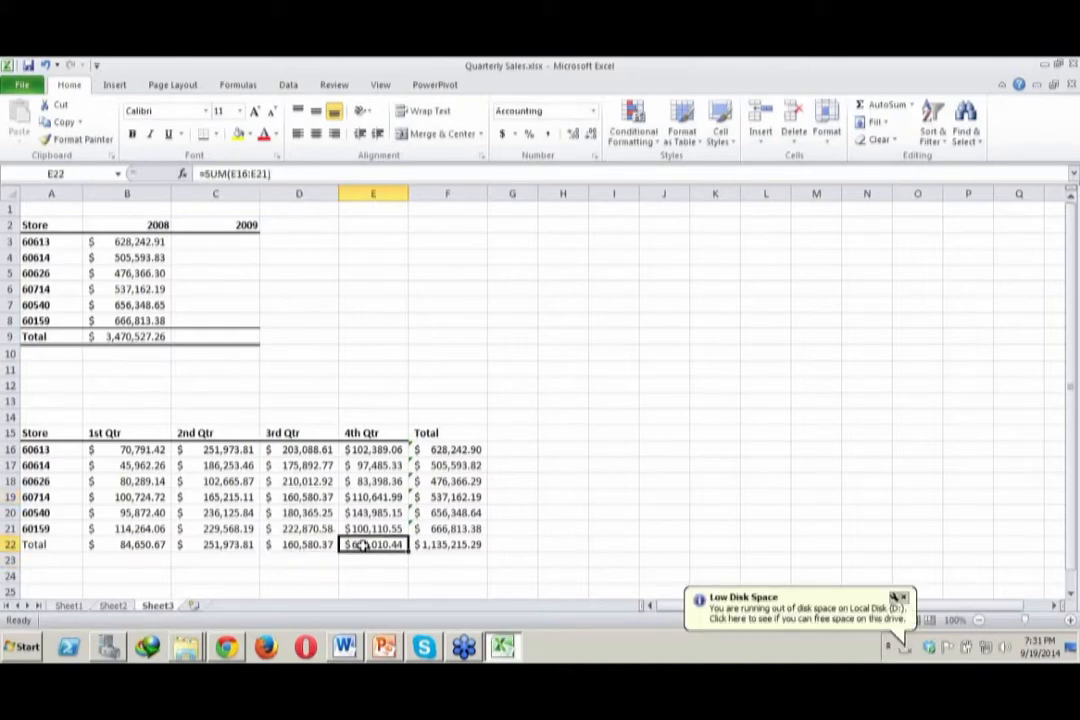
pyautogui.press('Delete')
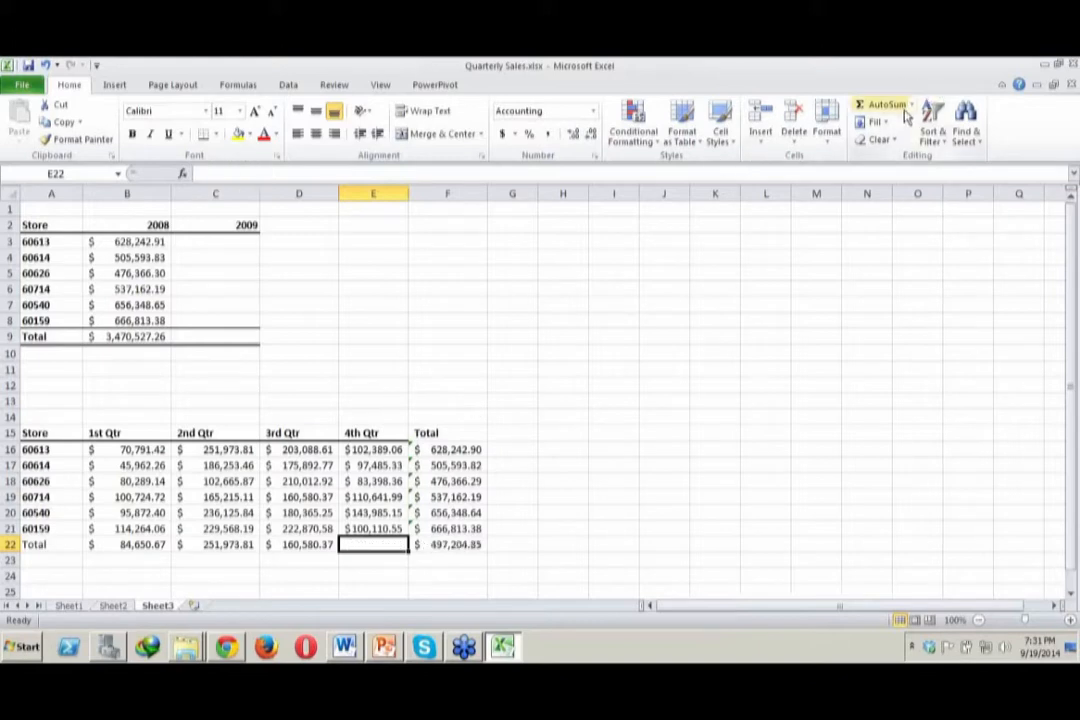
pyautogui.click(911, 105)
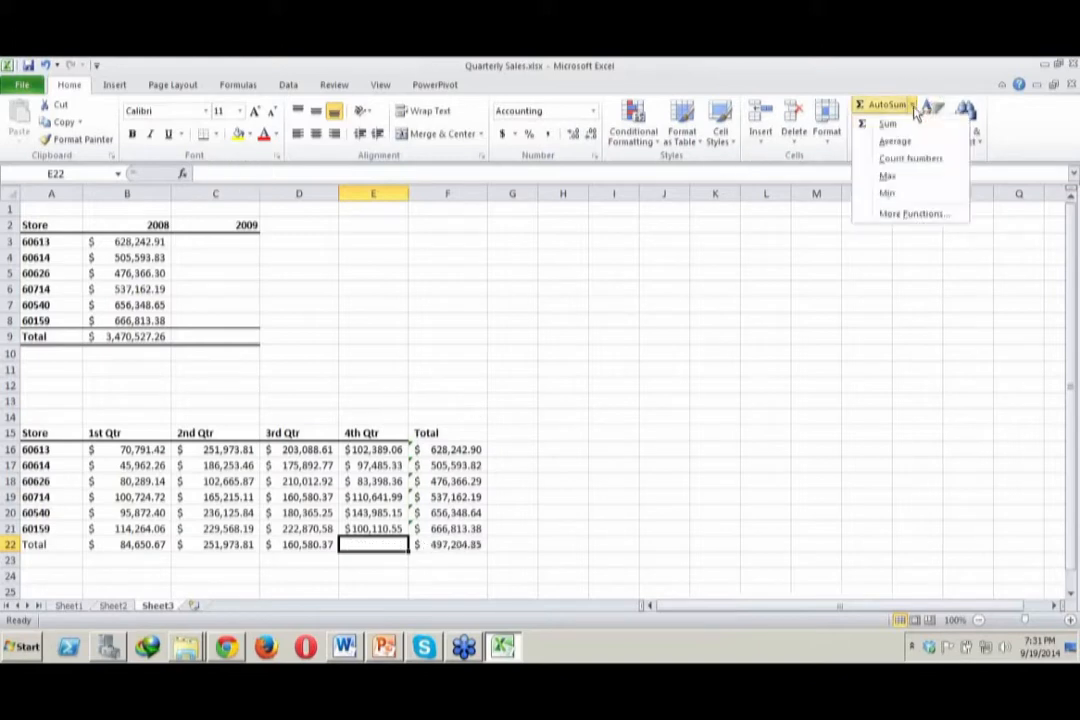
pyautogui.click(918, 161)
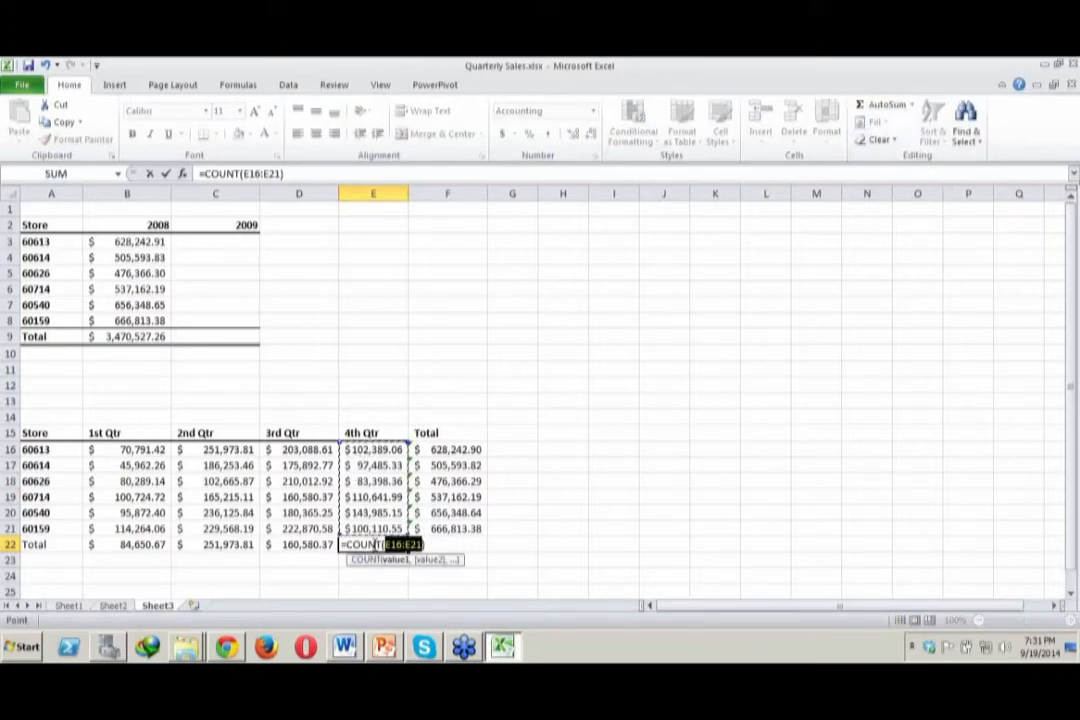
pyautogui.click(374, 545)
pyautogui.press('Return')
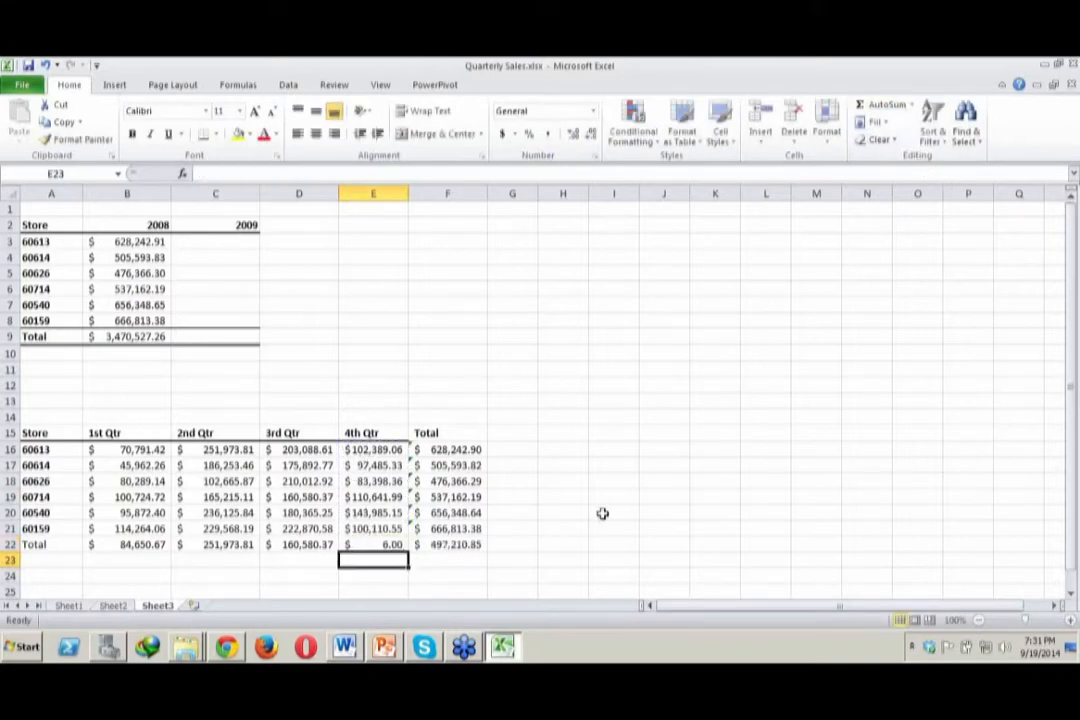
# Format the 4th Qtr count in E22 as Number, and switch it to the General format
pyautogui.click(350, 545)
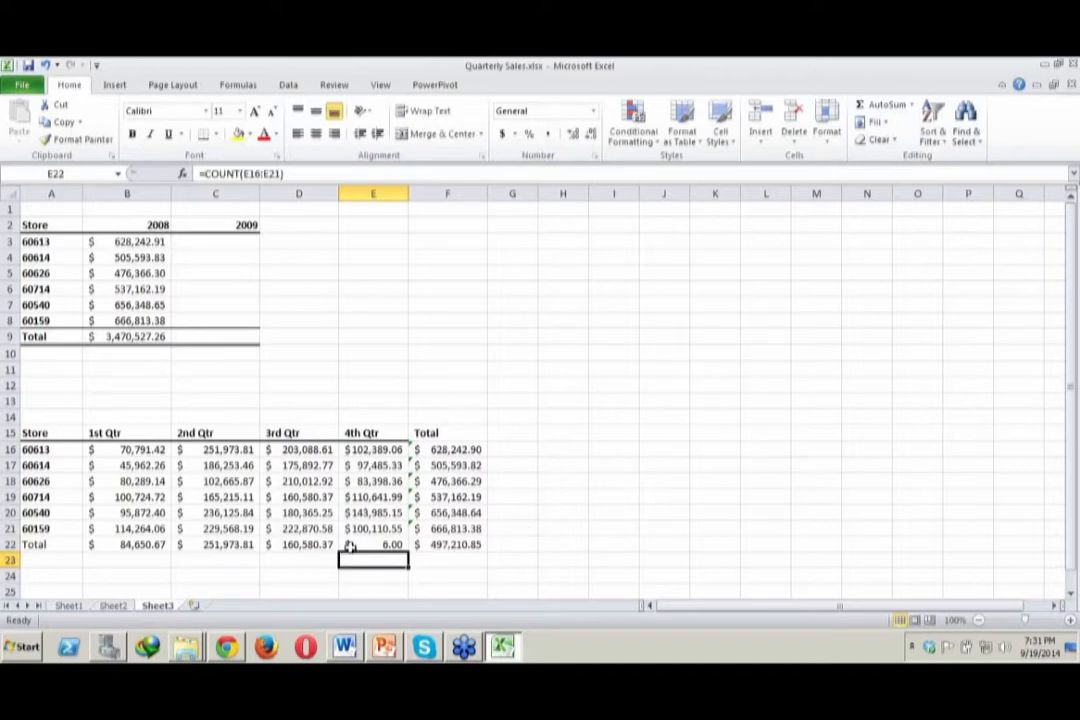
pyautogui.click(593, 112)
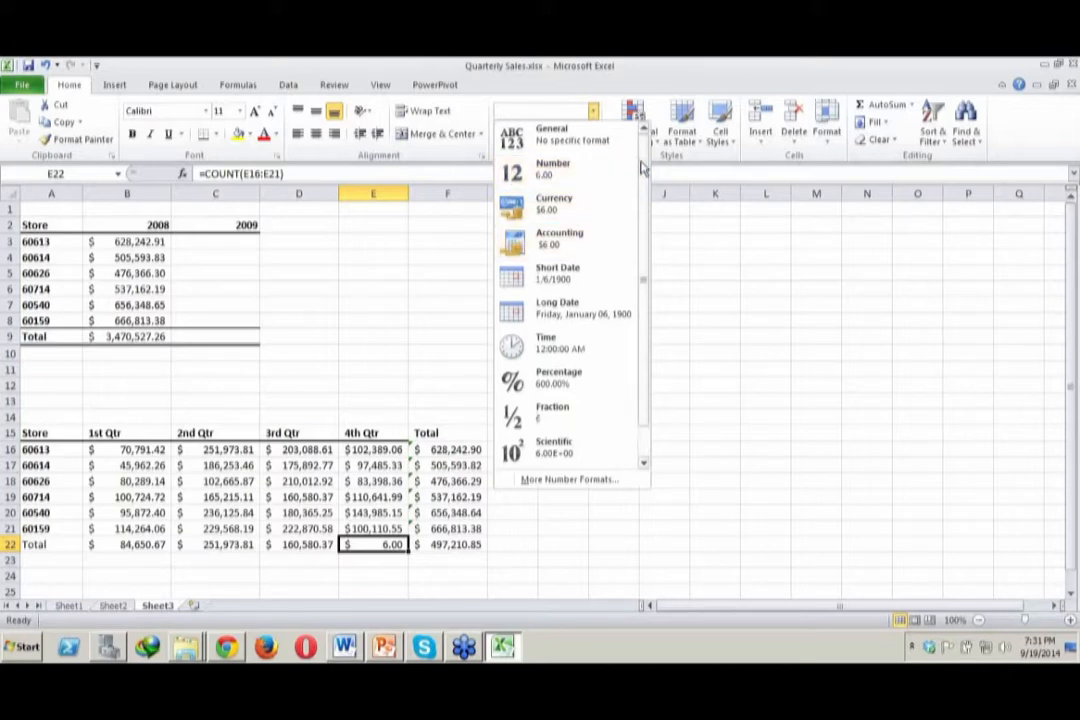
pyautogui.scroll(-1, 642, 172)
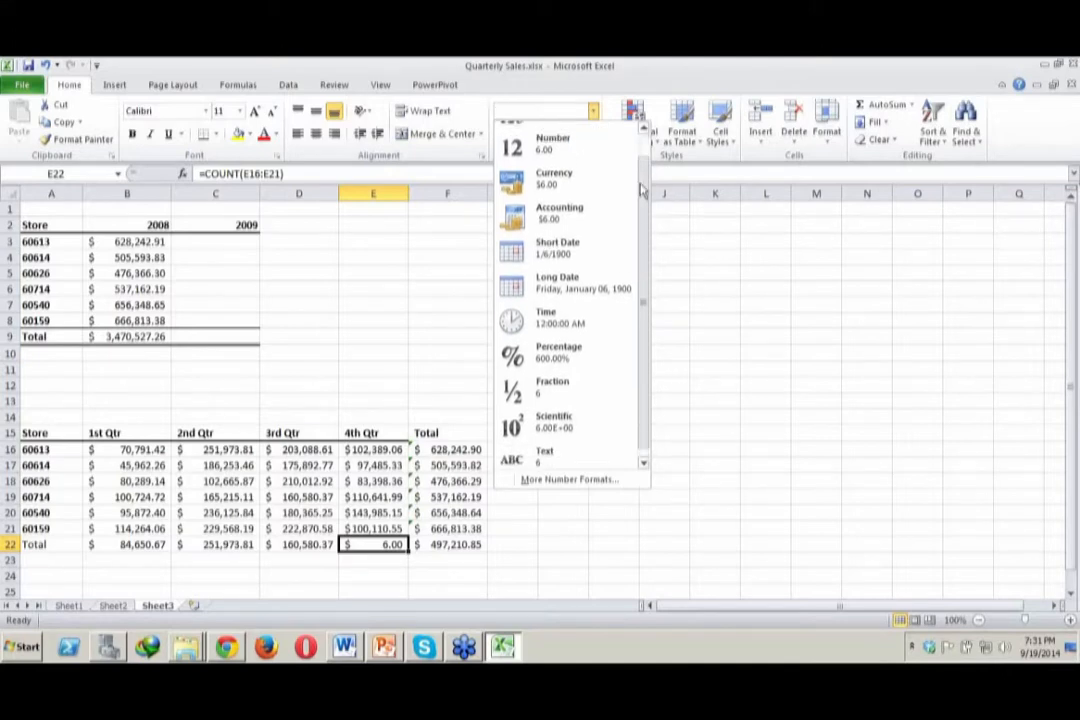
pyautogui.scroll(1, 640, 175)
pyautogui.click(569, 171)
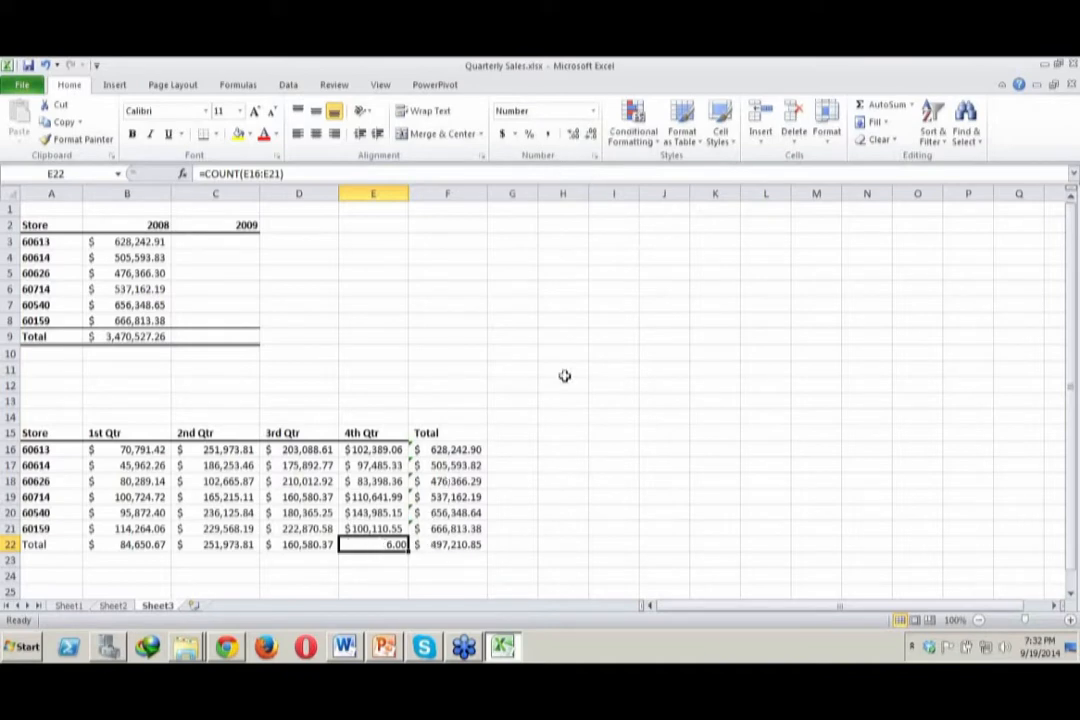
pyautogui.click(593, 111)
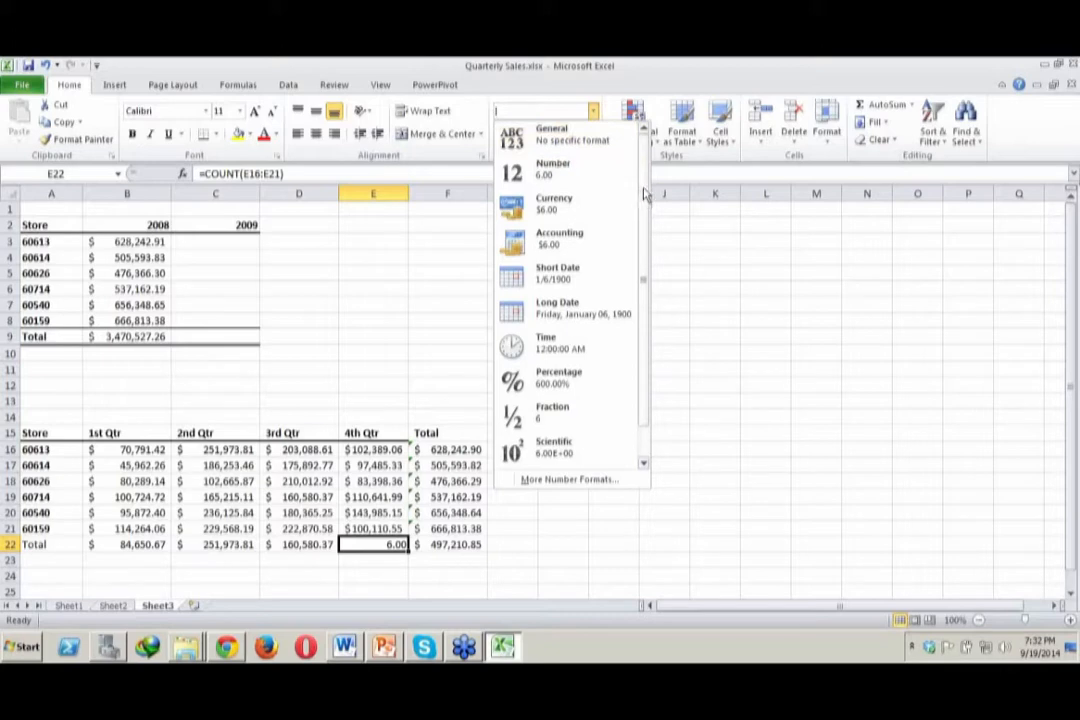
pyautogui.click(582, 138)
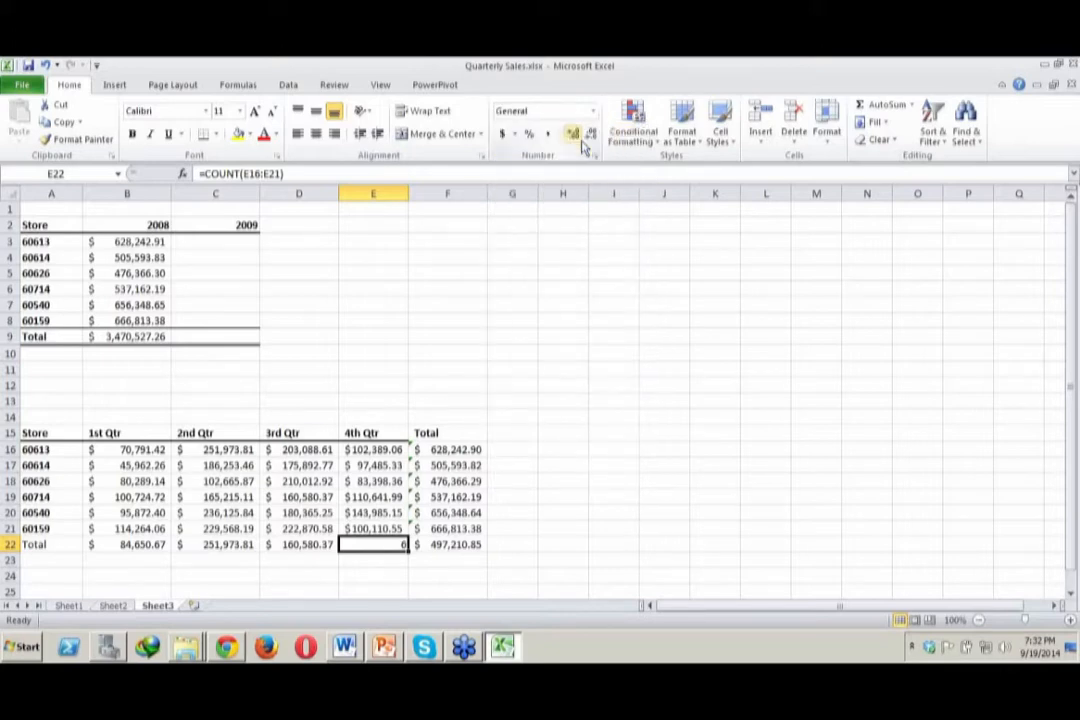
pyautogui.click(689, 453)
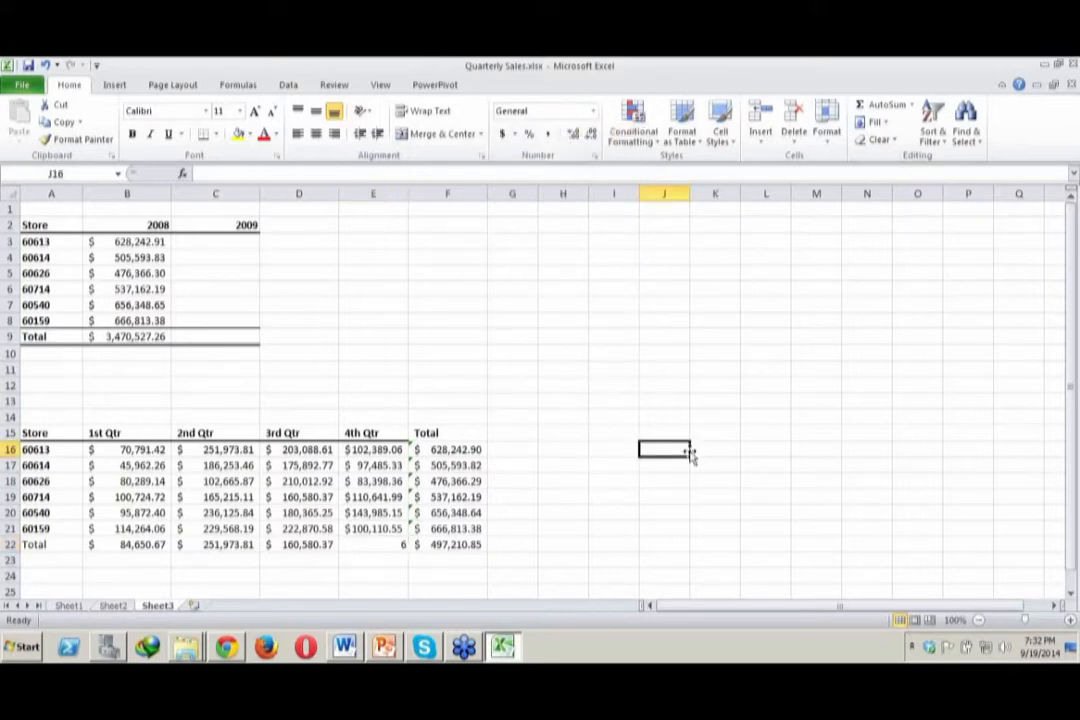
# Change the currency of the 3rd Qtr value for store 60614 in D17 to the £ English (U.K.) accounting format
pyautogui.click(284, 468)
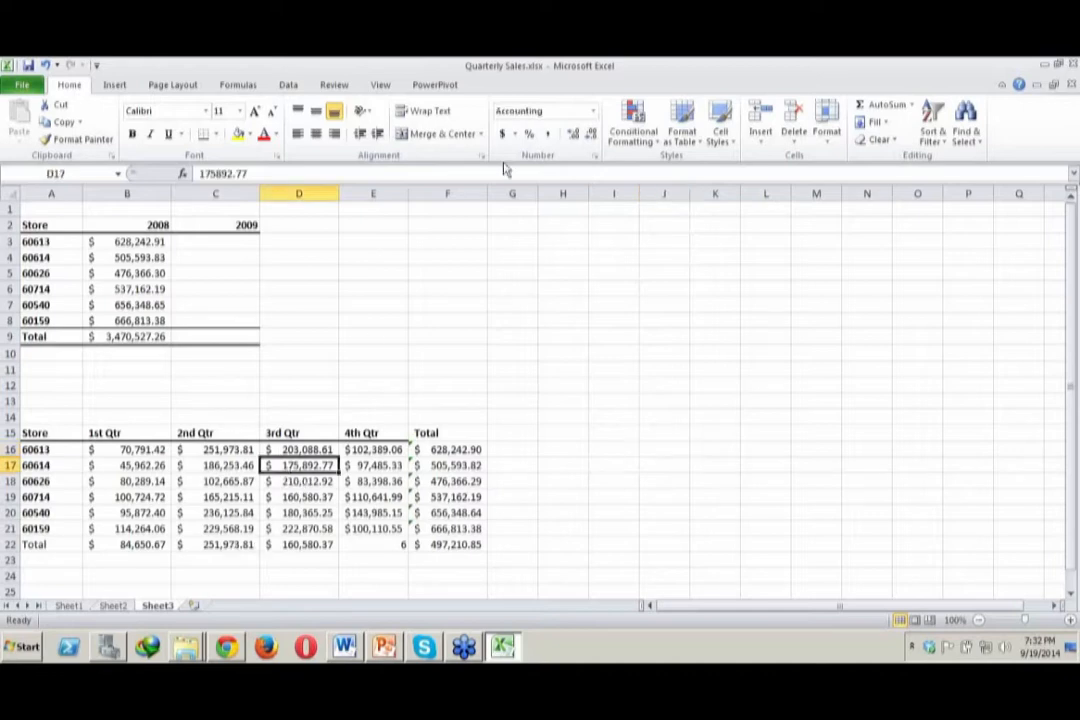
pyautogui.click(594, 114)
pyautogui.click(594, 114)
pyautogui.click(516, 137)
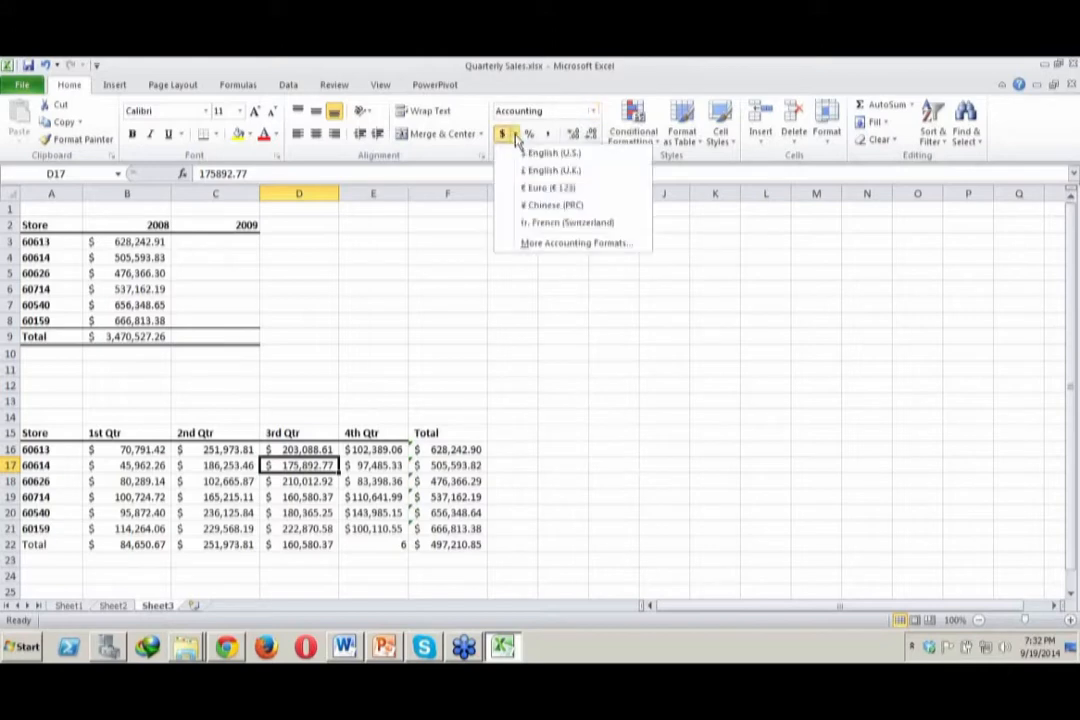
pyautogui.click(545, 172)
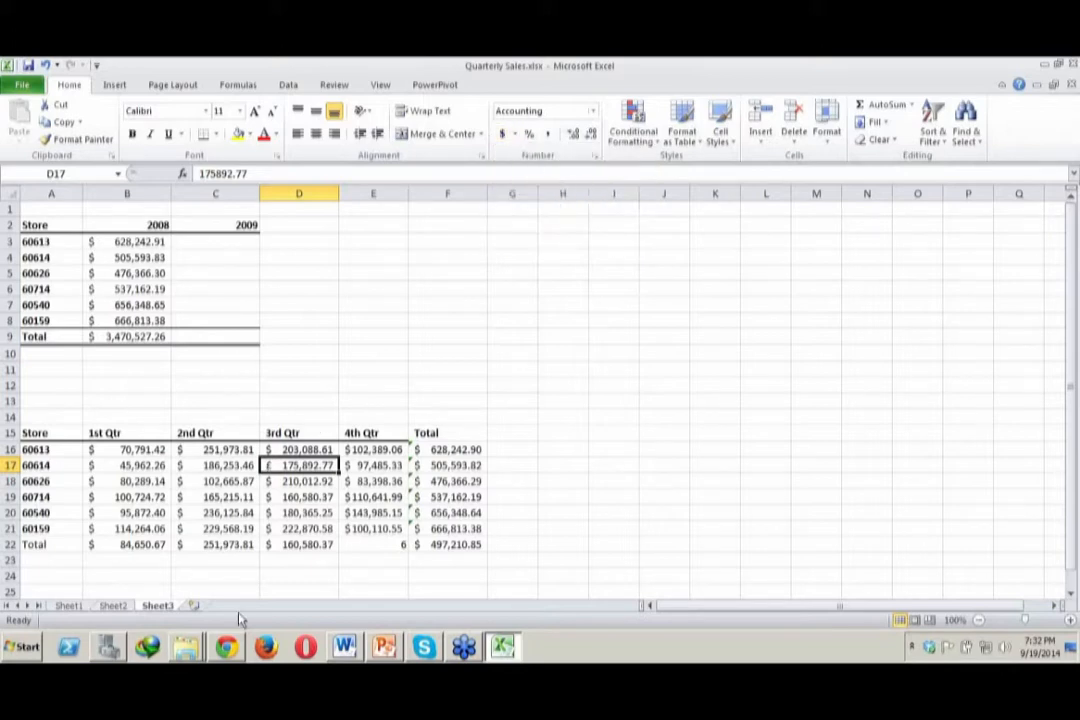
# Return the 3rd Qtr value in D17 to the $ English (U.S.) accounting format
pyautogui.click(516, 137)
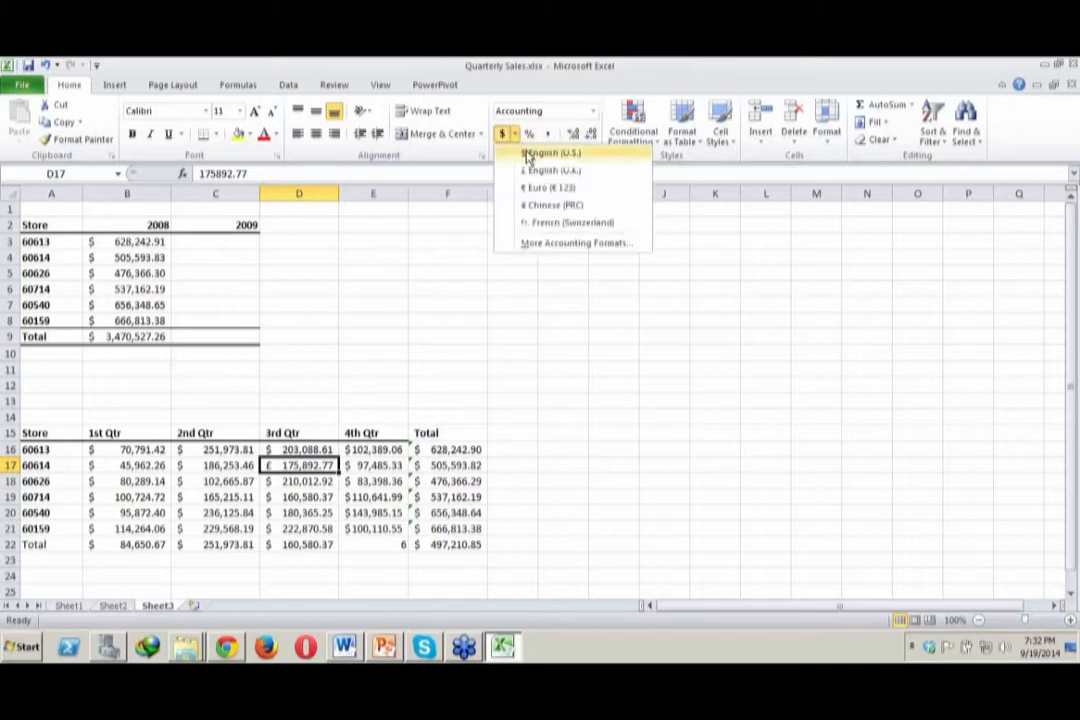
pyautogui.click(528, 156)
pyautogui.click(578, 406)
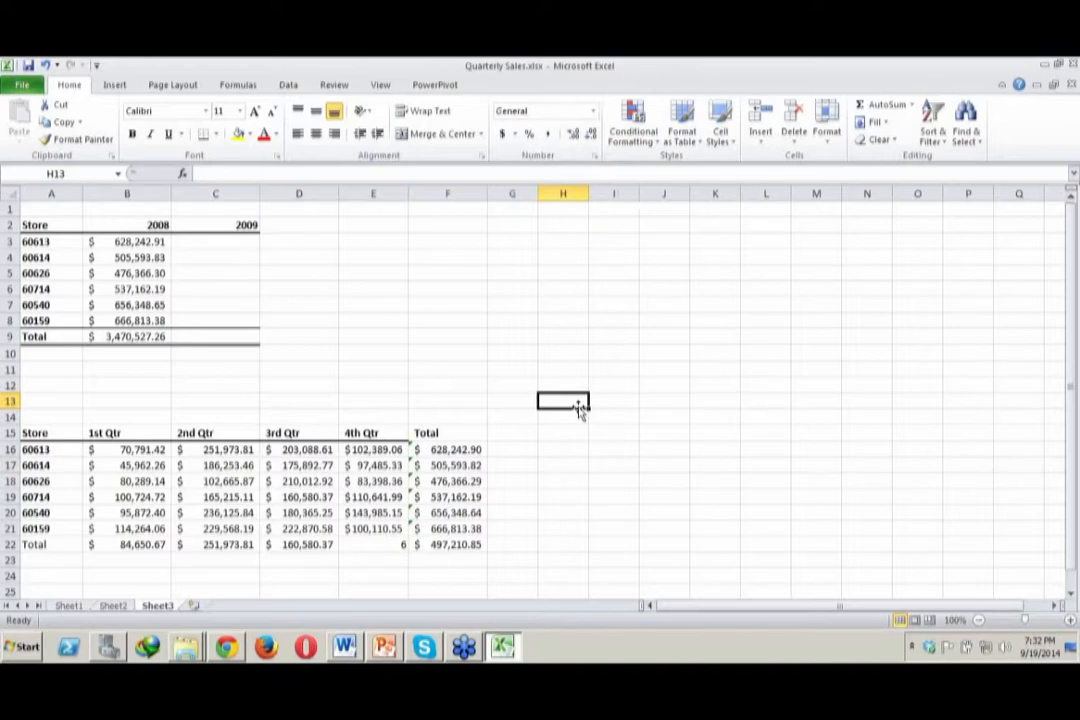
pyautogui.click(731, 390)
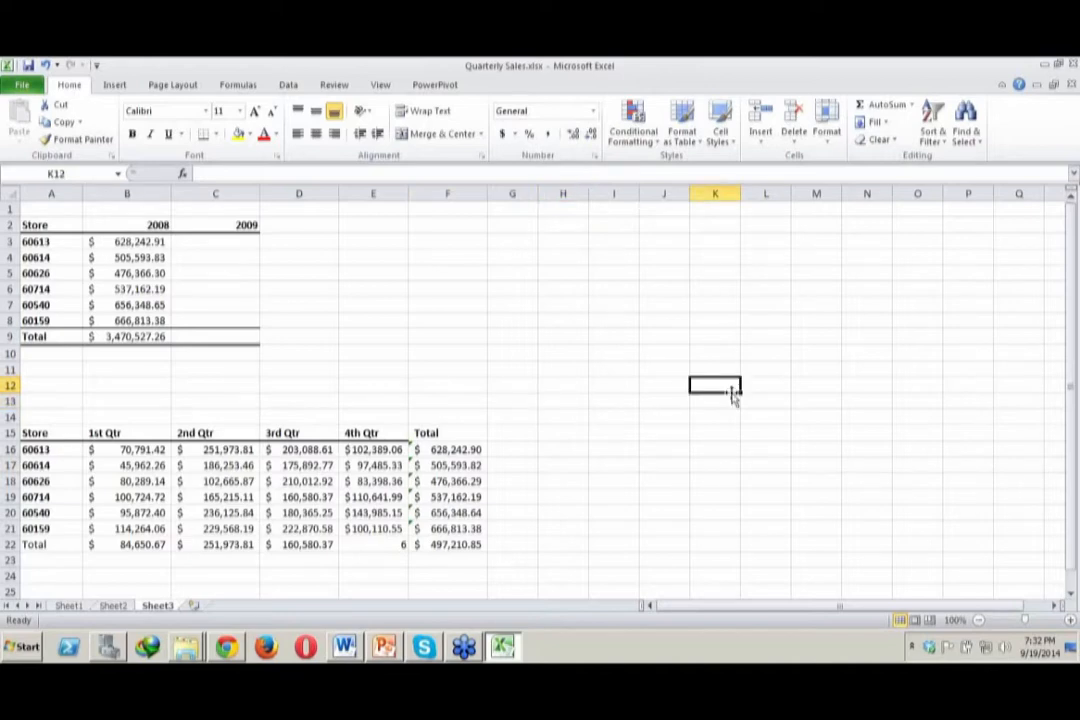
pyautogui.click(1069, 307)
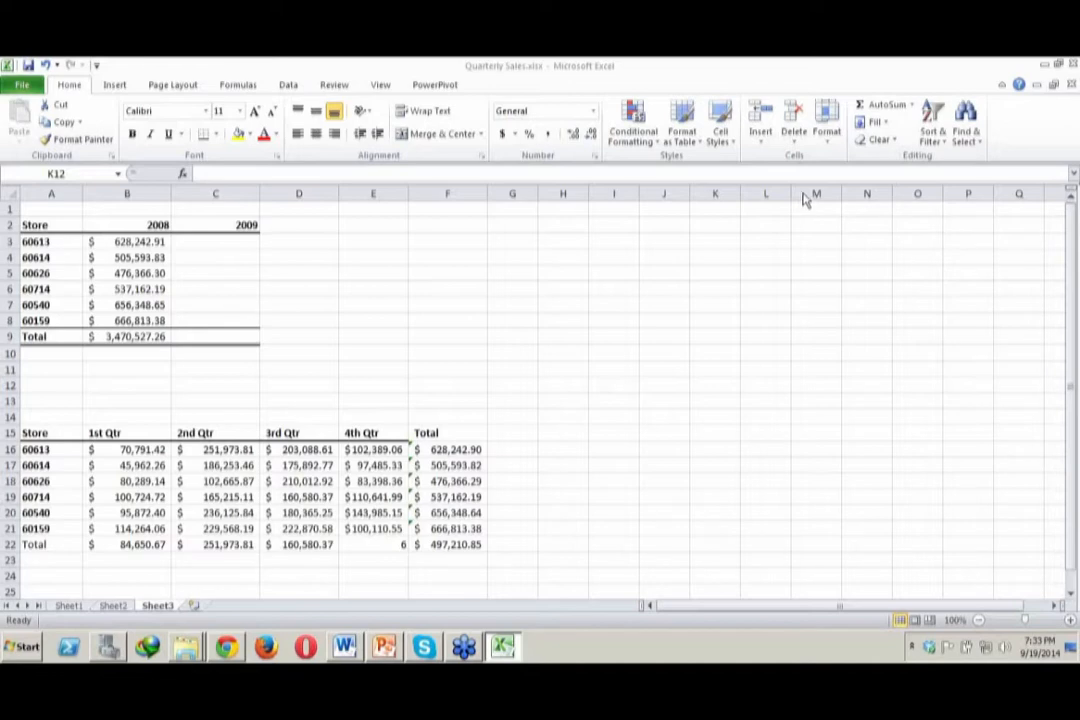
# Review the number formats offered for the 2nd Qtr value in C17 and check the total formula in F16
pyautogui.click(800, 429)
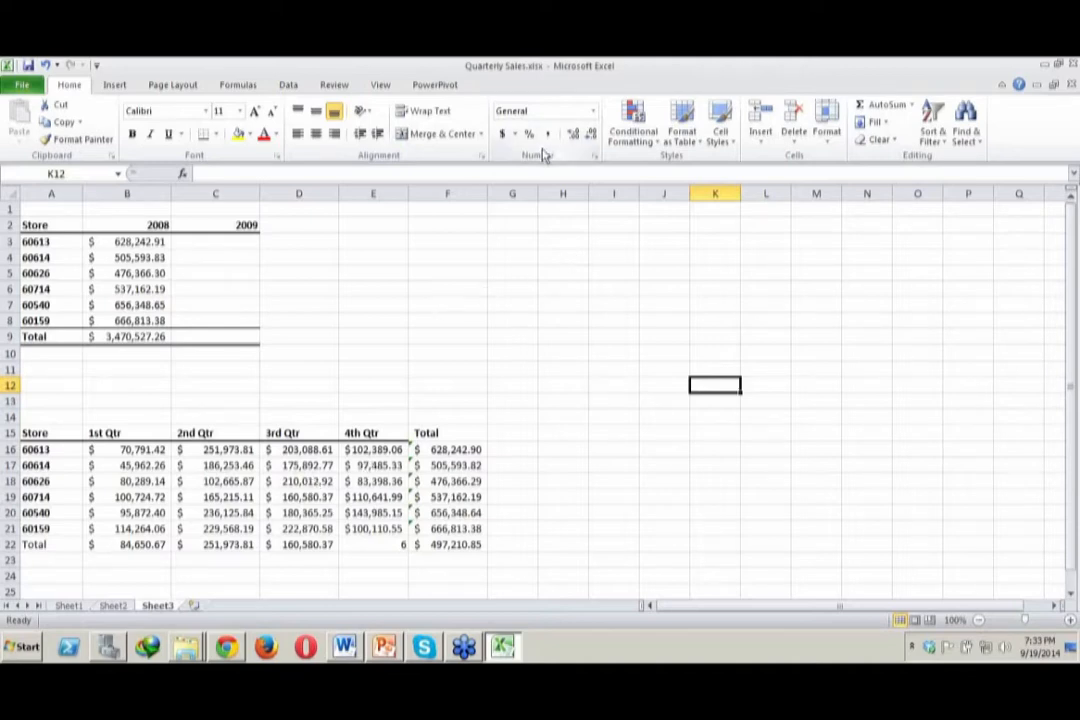
pyautogui.click(240, 466)
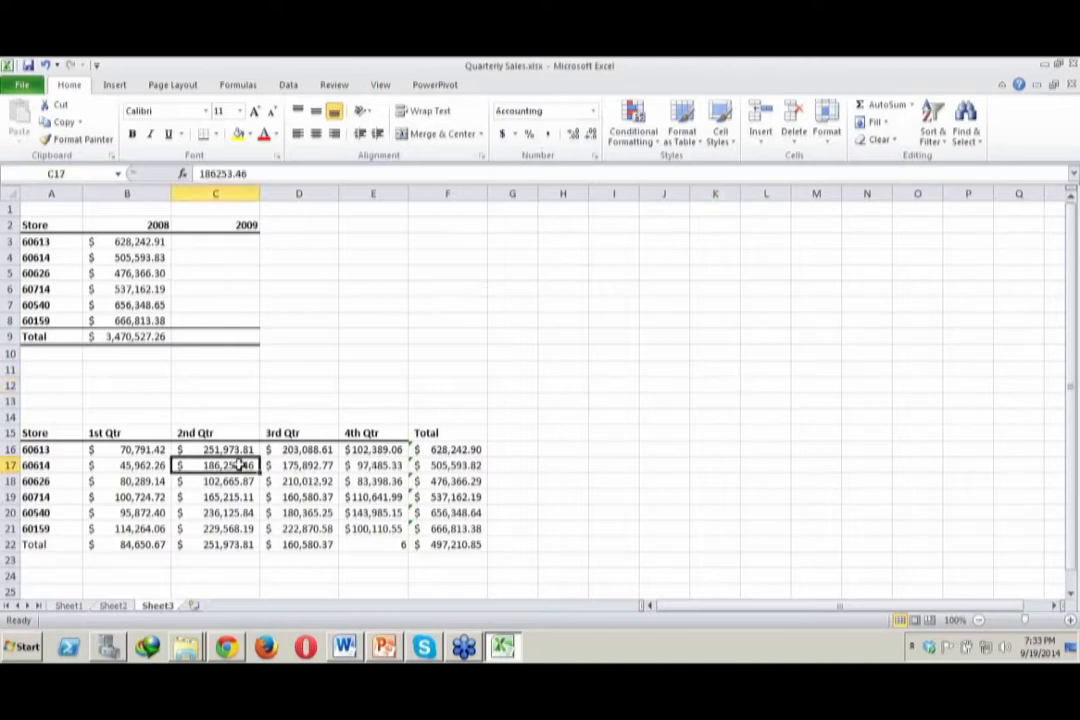
pyautogui.click(593, 112)
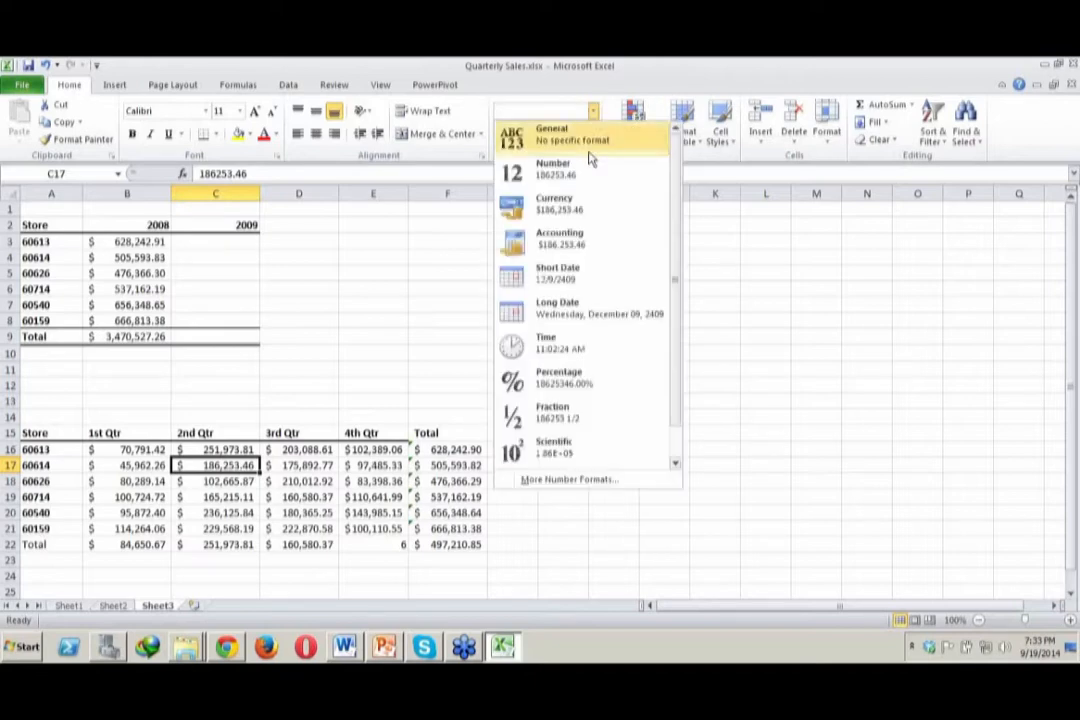
pyautogui.click(357, 412)
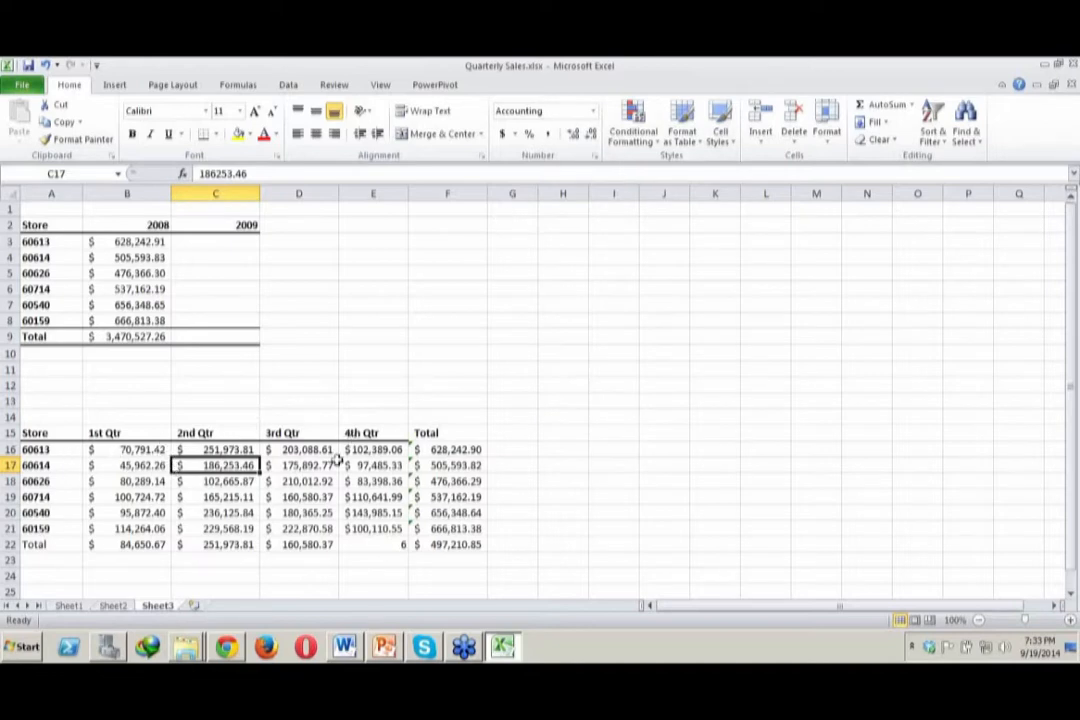
pyautogui.click(434, 450)
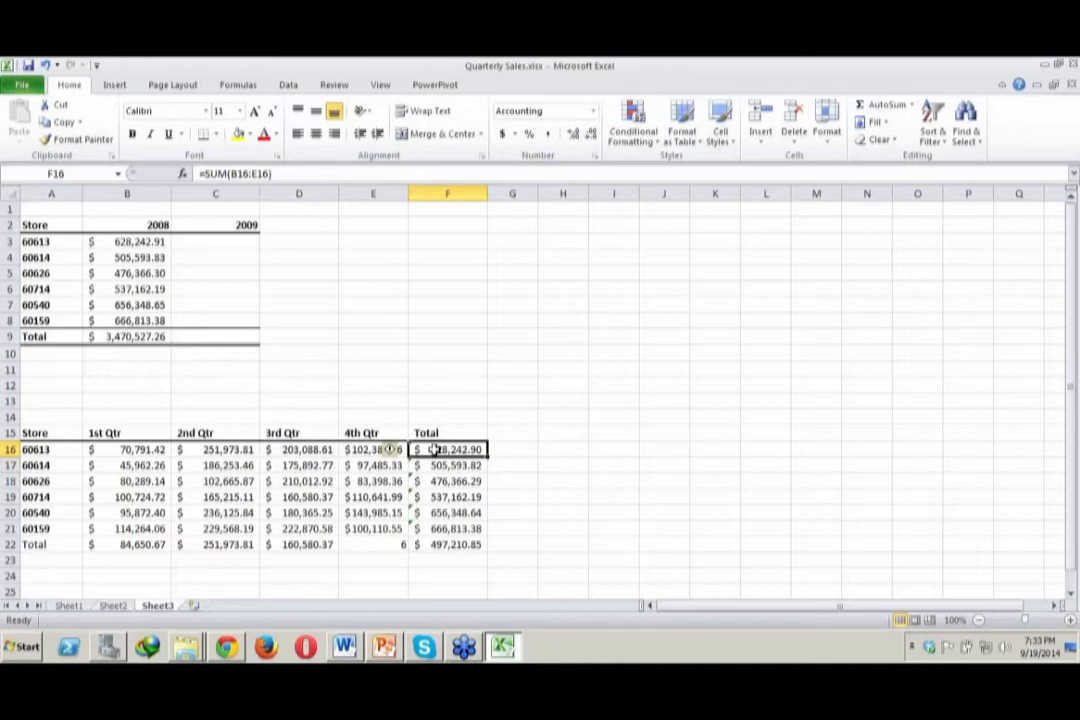
pyautogui.click(540, 318)
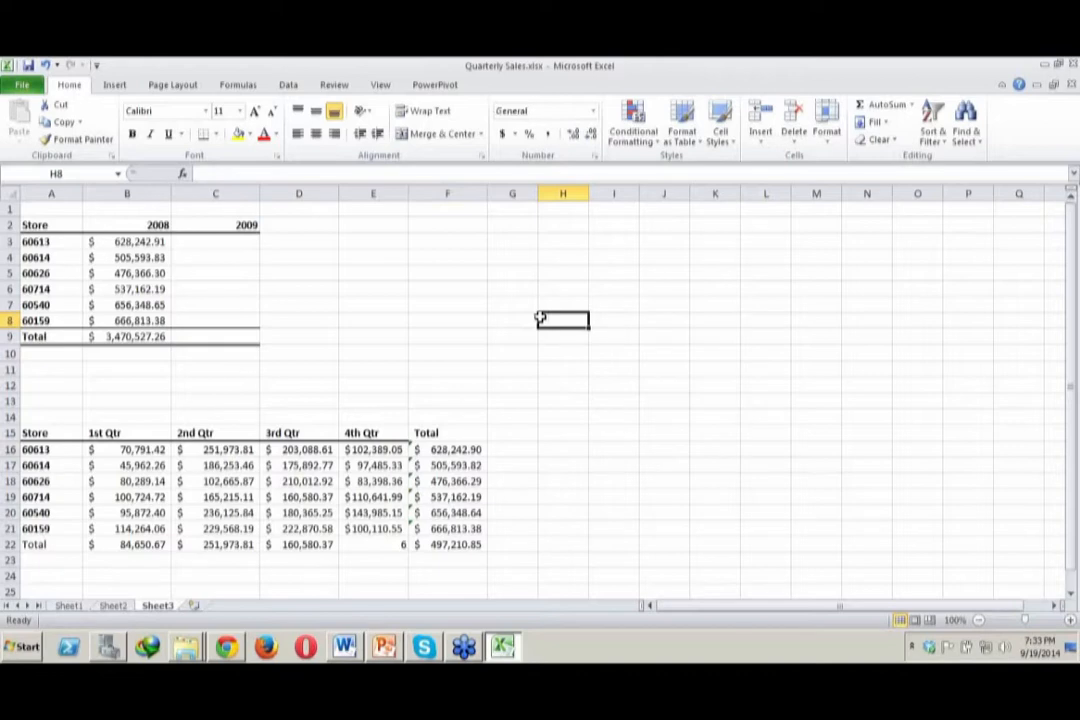
# Link G6 to the 2008 sales value of store 60714 by entering =B6
pyautogui.click(141, 286)
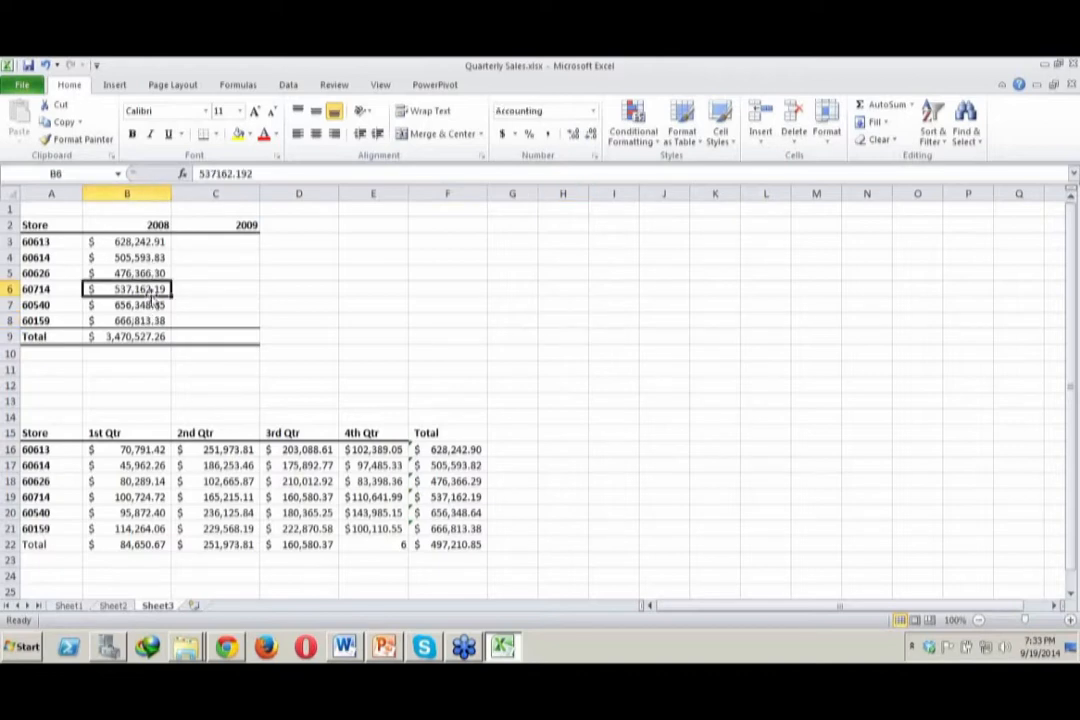
pyautogui.click(504, 287)
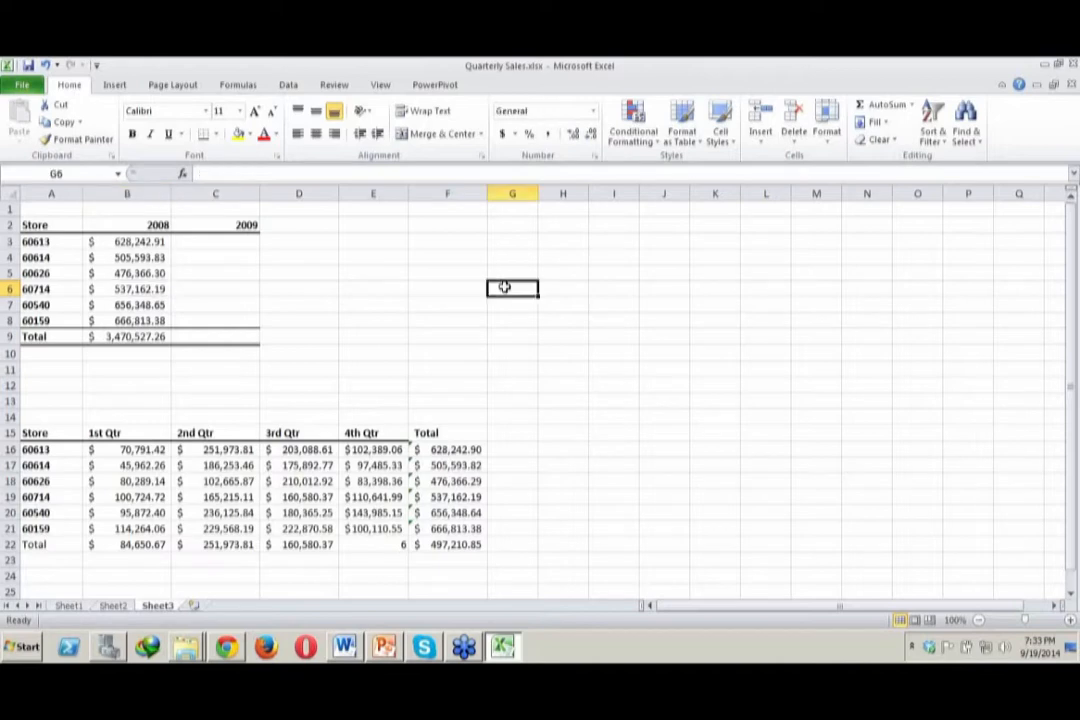
pyautogui.write('=')
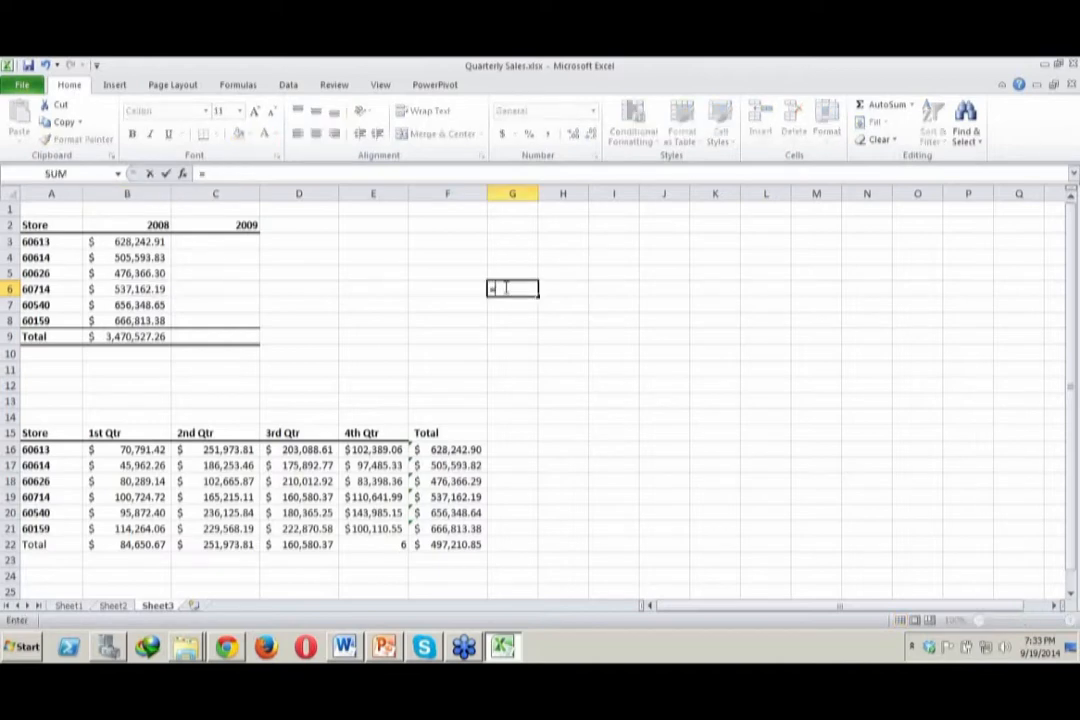
pyautogui.write('B6')
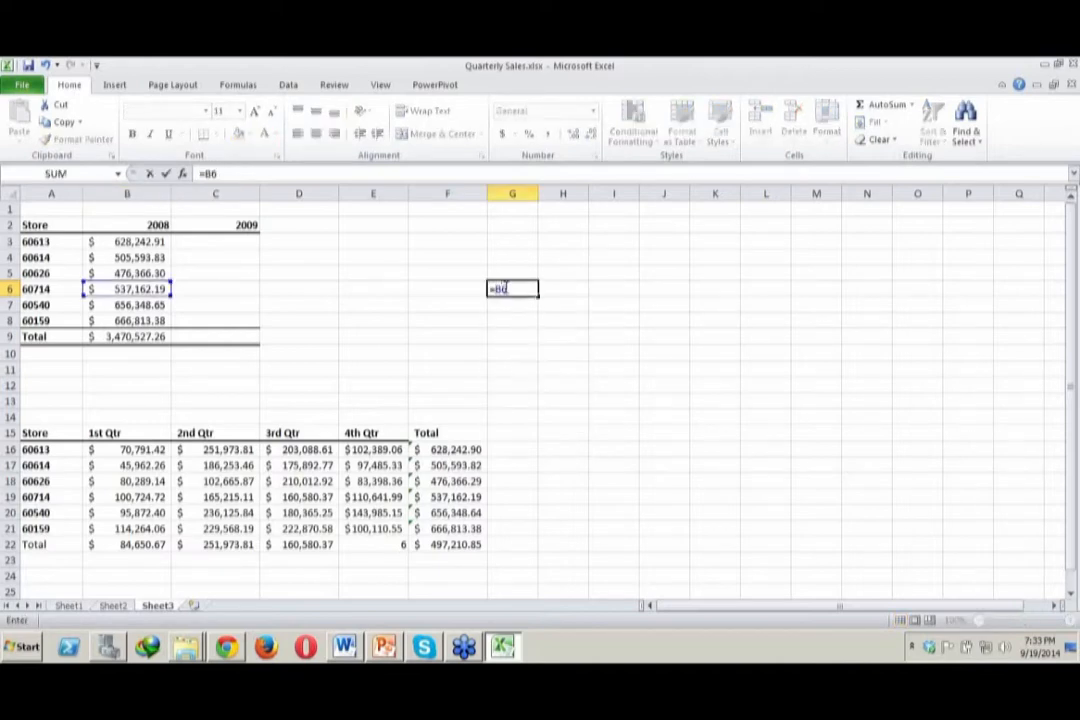
pyautogui.press('Return')
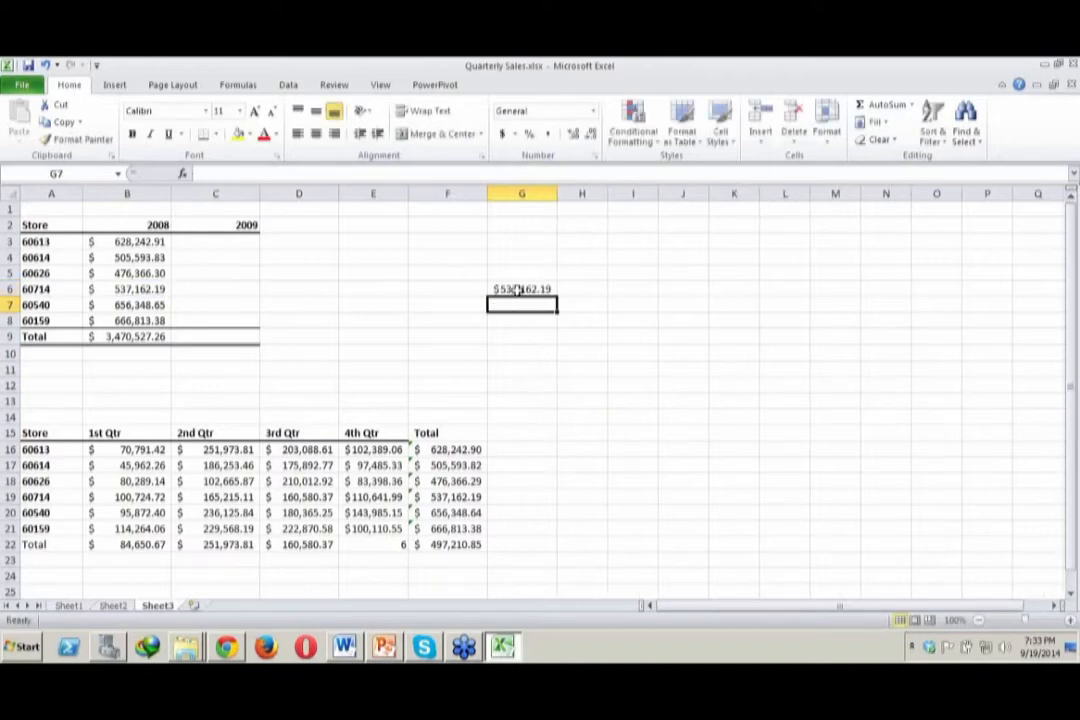
pyautogui.click(508, 289)
# Change the 2008 sales value of store 60714 in B6 to 537162.12 and check the linked cell G6
pyautogui.click(145, 289)
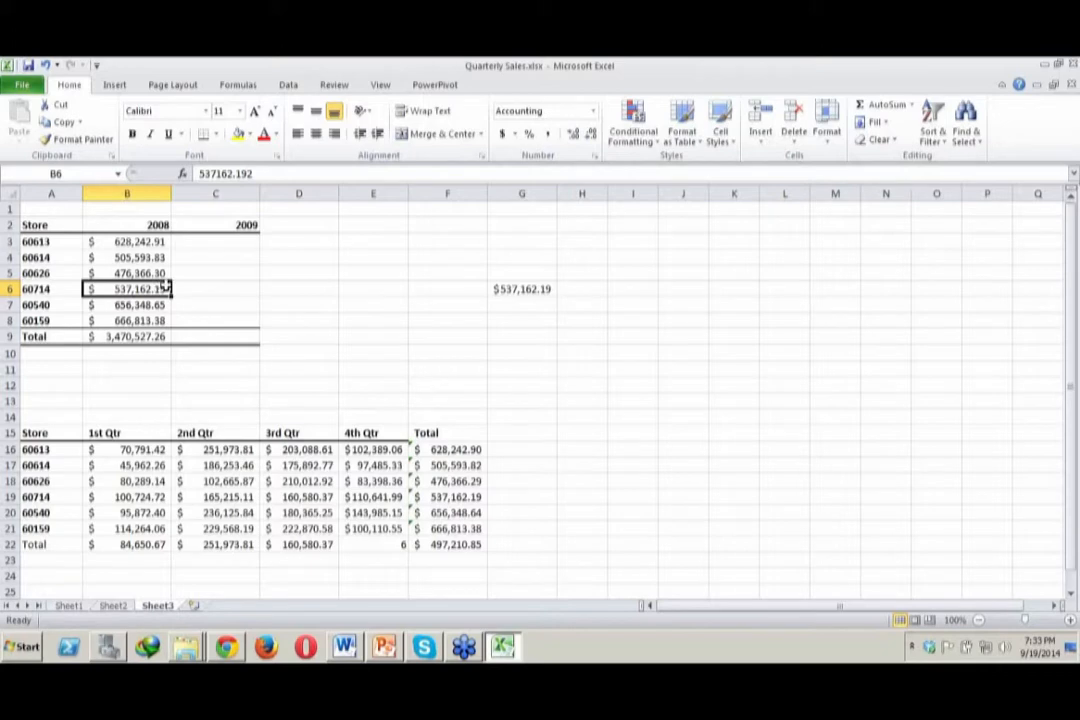
pyautogui.doubleClick(165, 288)
pyautogui.press('BackSpace')
pyautogui.press('Return')
pyautogui.click(506, 286)
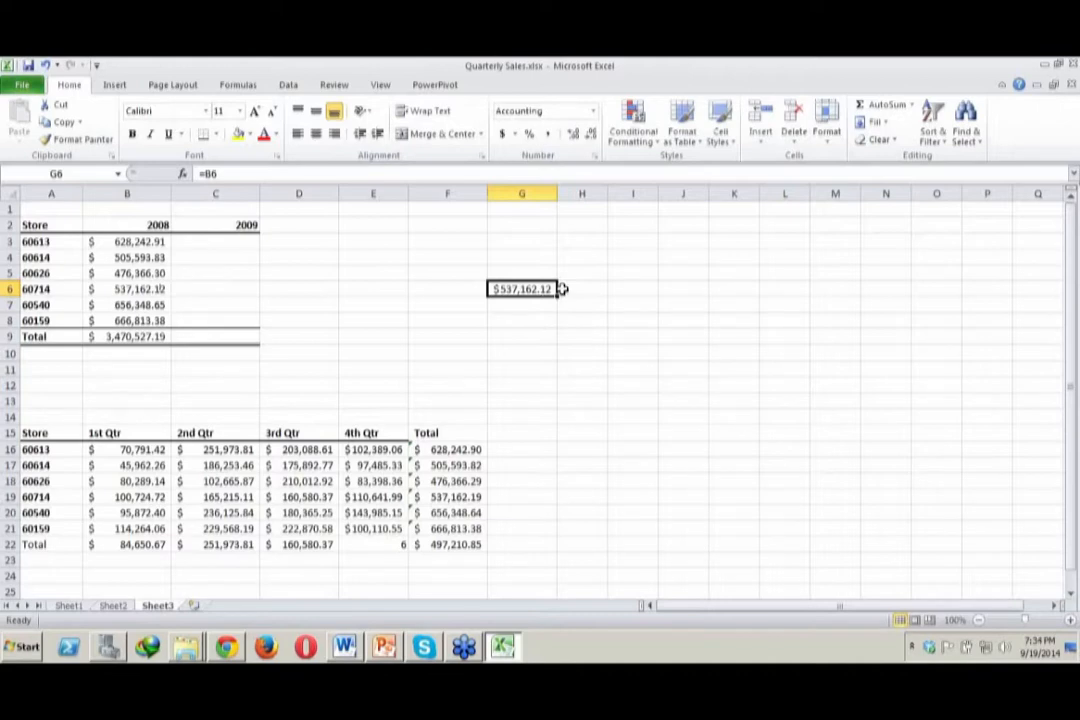
# On Sheet2, link C16 to the 2nd Qtr value of store 60626 with the formula =C6
pyautogui.click(116, 607)
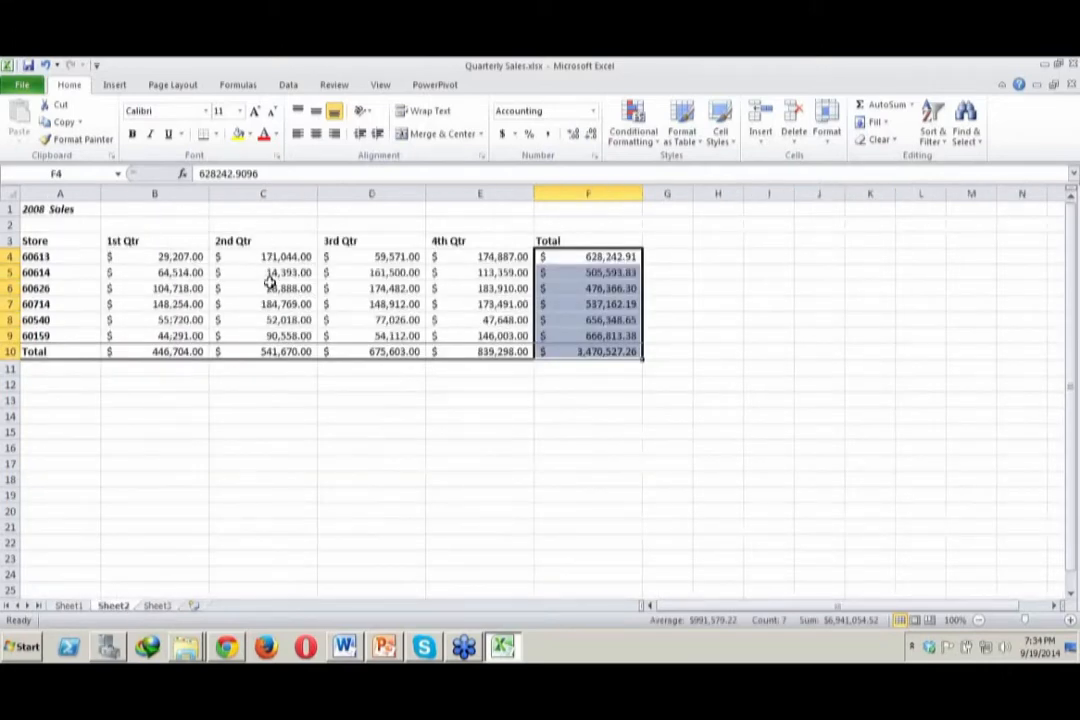
pyautogui.click(270, 287)
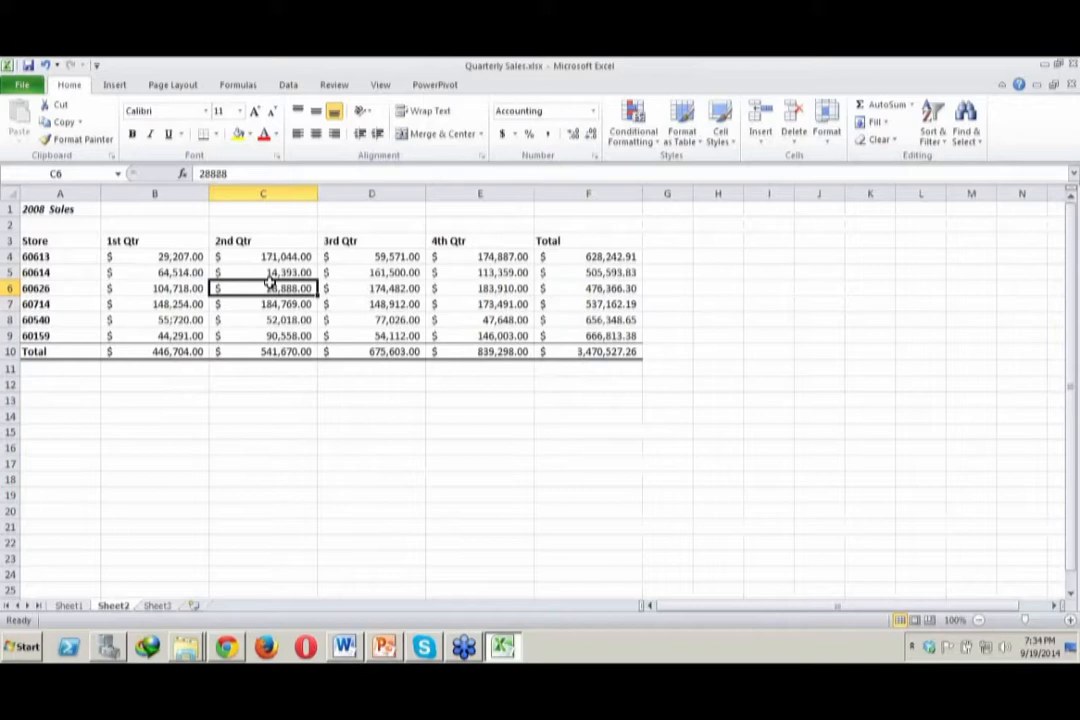
pyautogui.click(270, 445)
pyautogui.write('=')
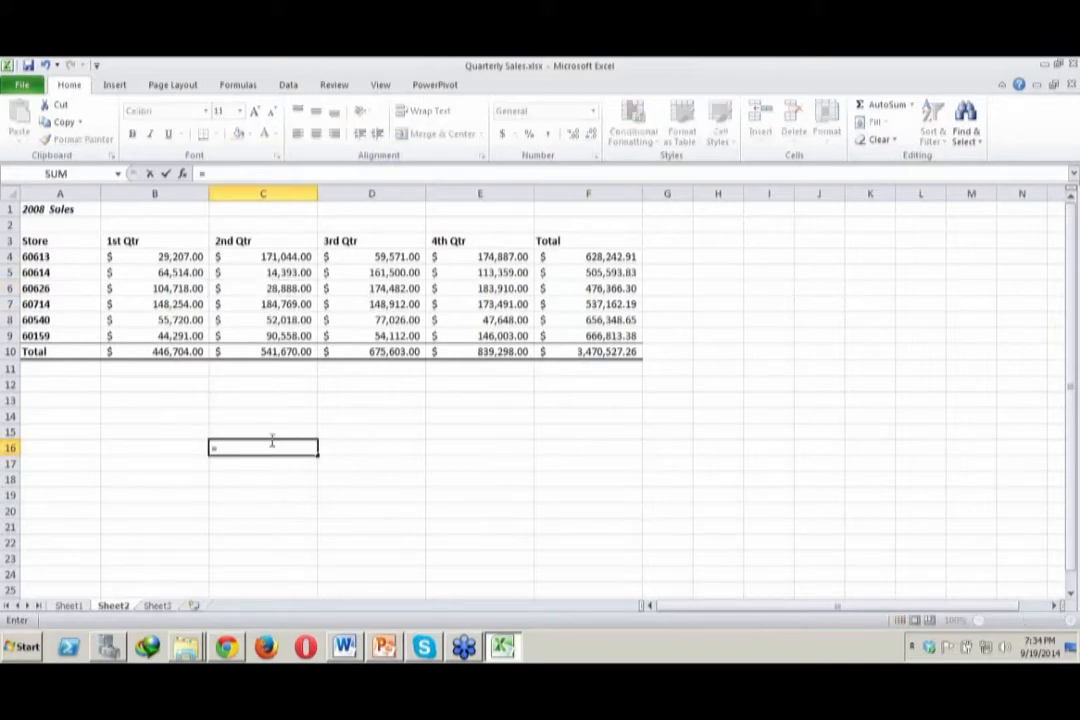
pyautogui.write('c')
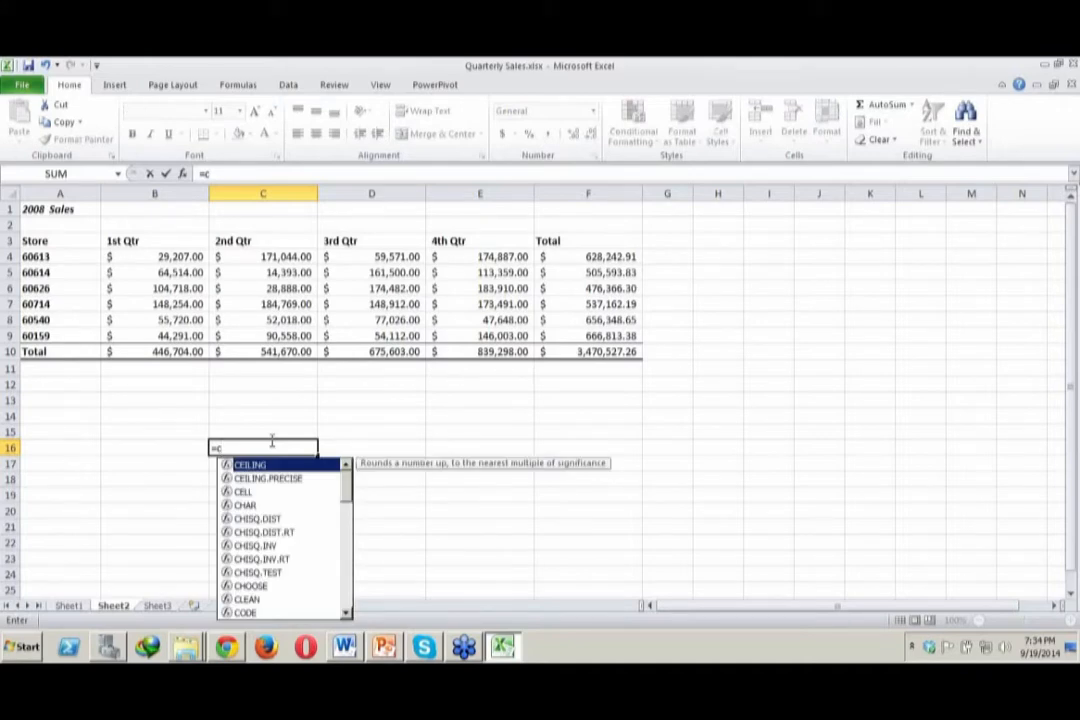
pyautogui.write('6')
pyautogui.press('Return')
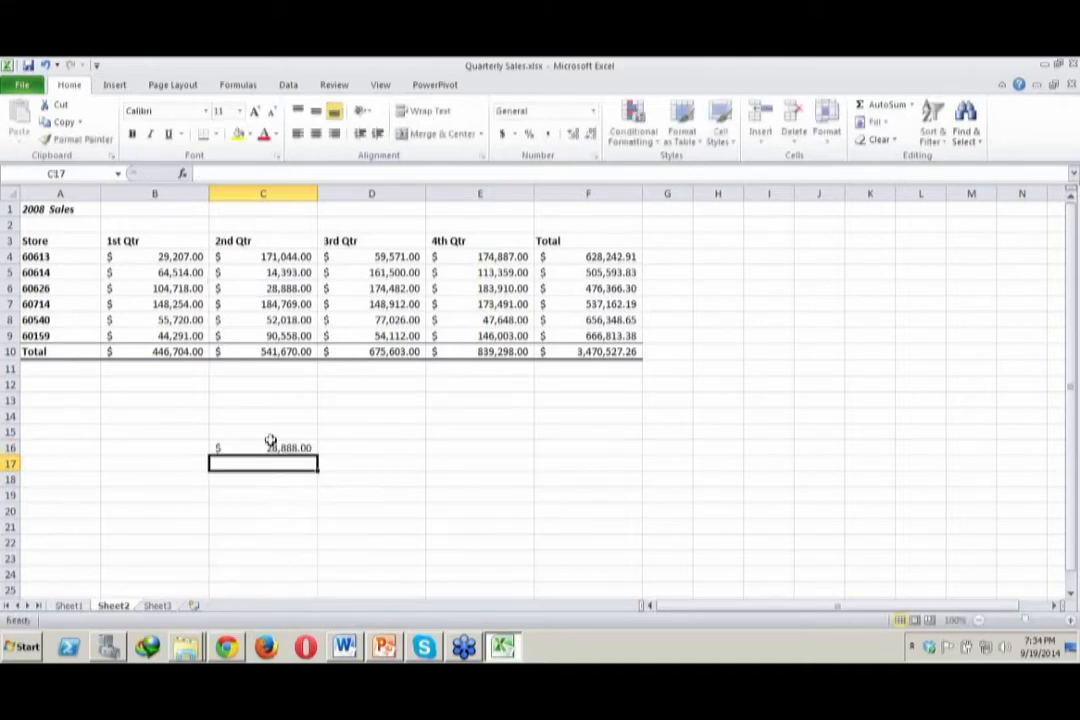
pyautogui.click(293, 449)
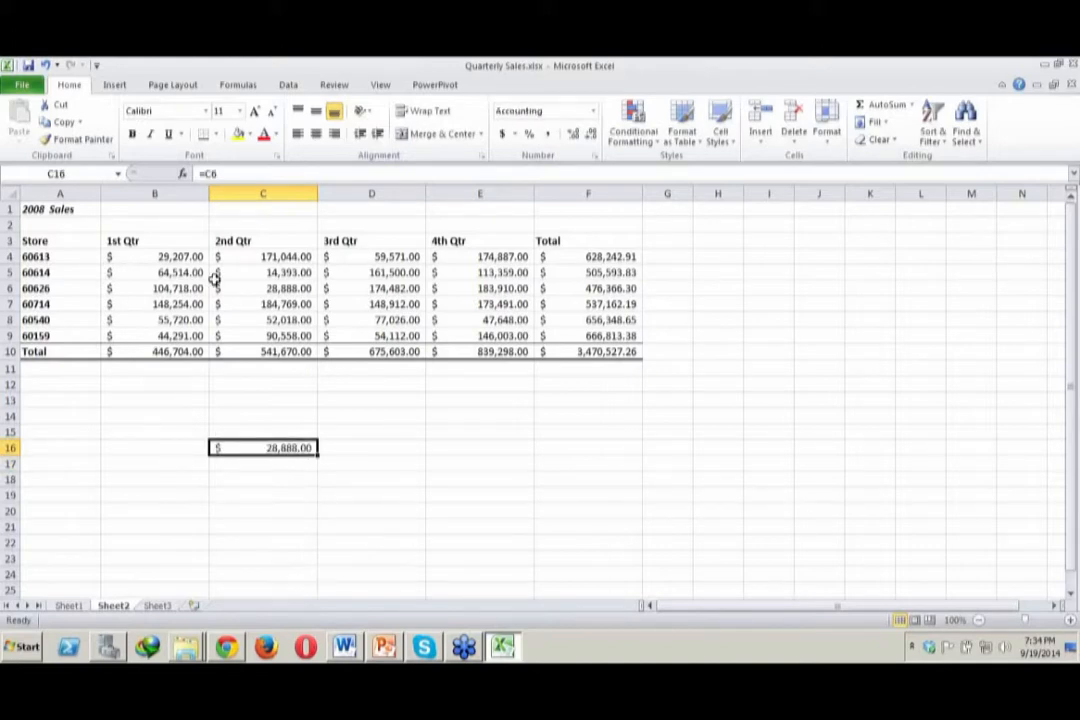
# On Sheet3, reference Sheet2's 2nd Qtr value for store 60626 in F9 with the formula =Sheet2!C6
pyautogui.click(276, 290)
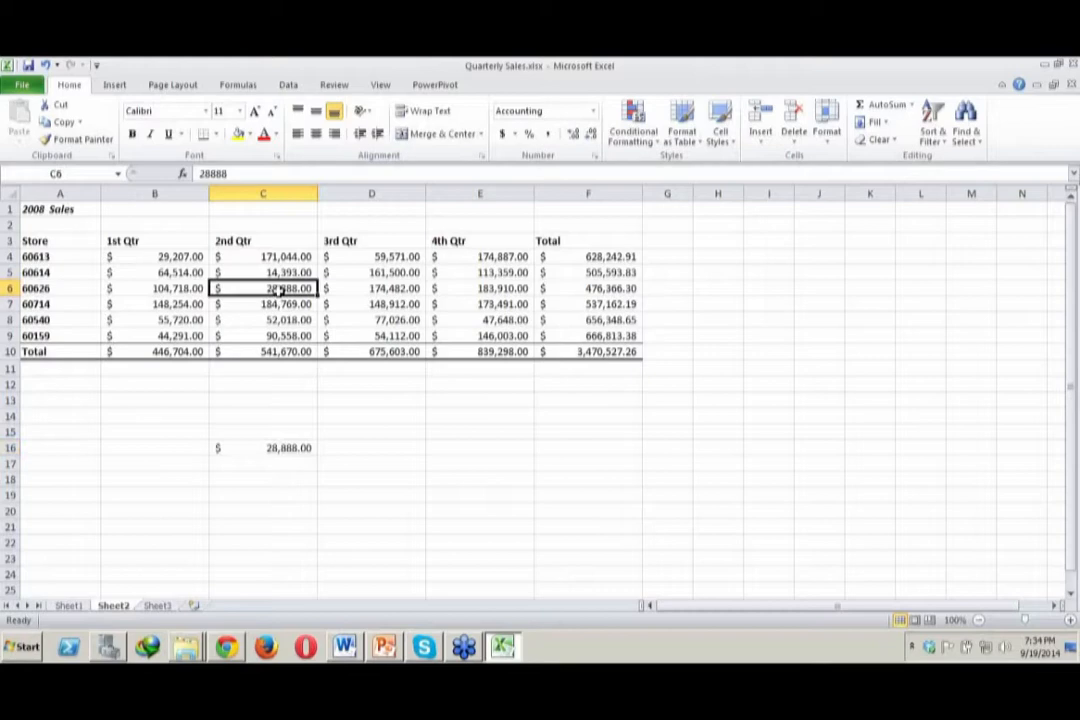
pyautogui.click(157, 606)
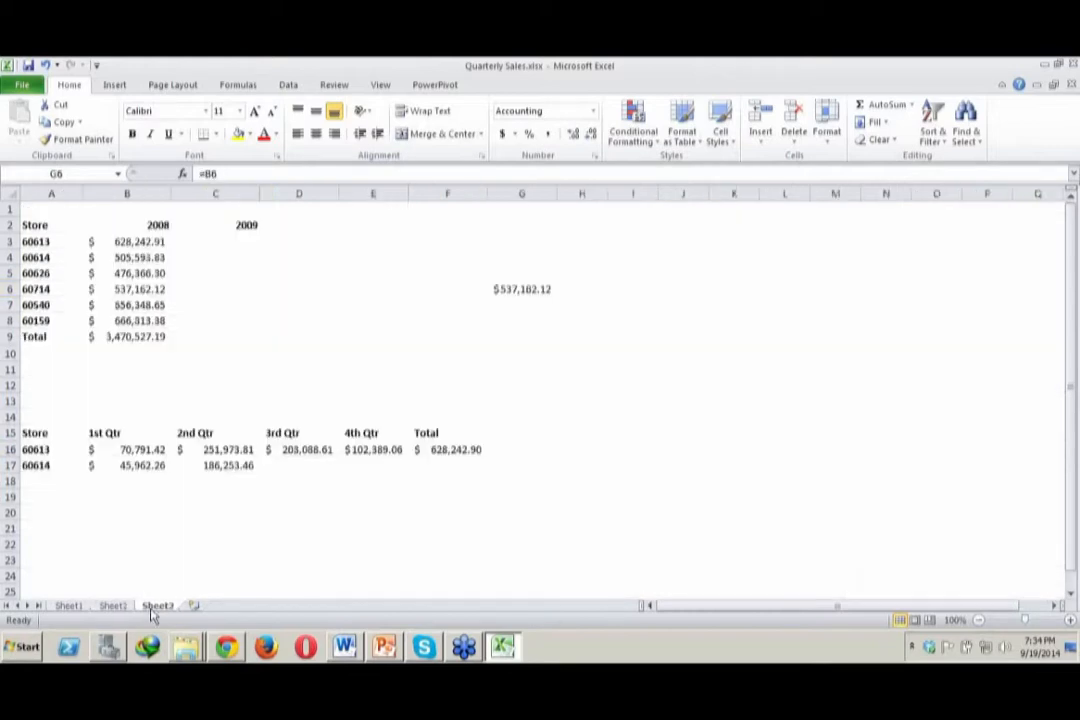
pyautogui.click(470, 341)
pyautogui.write('=S')
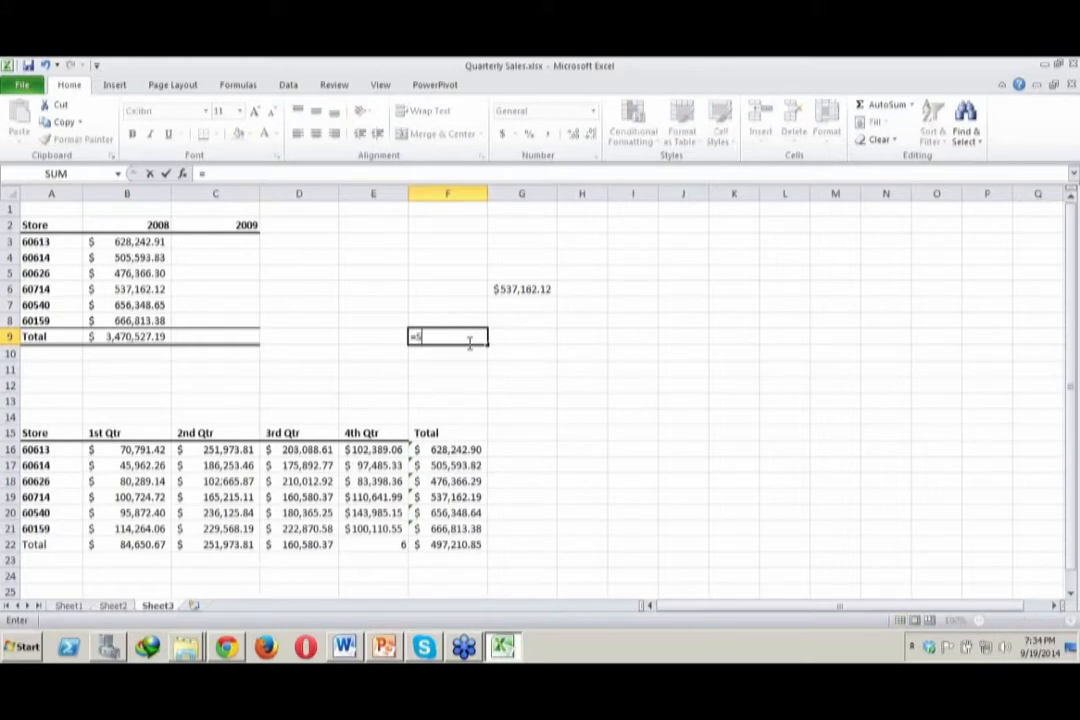
pyautogui.write('heet2!C6')
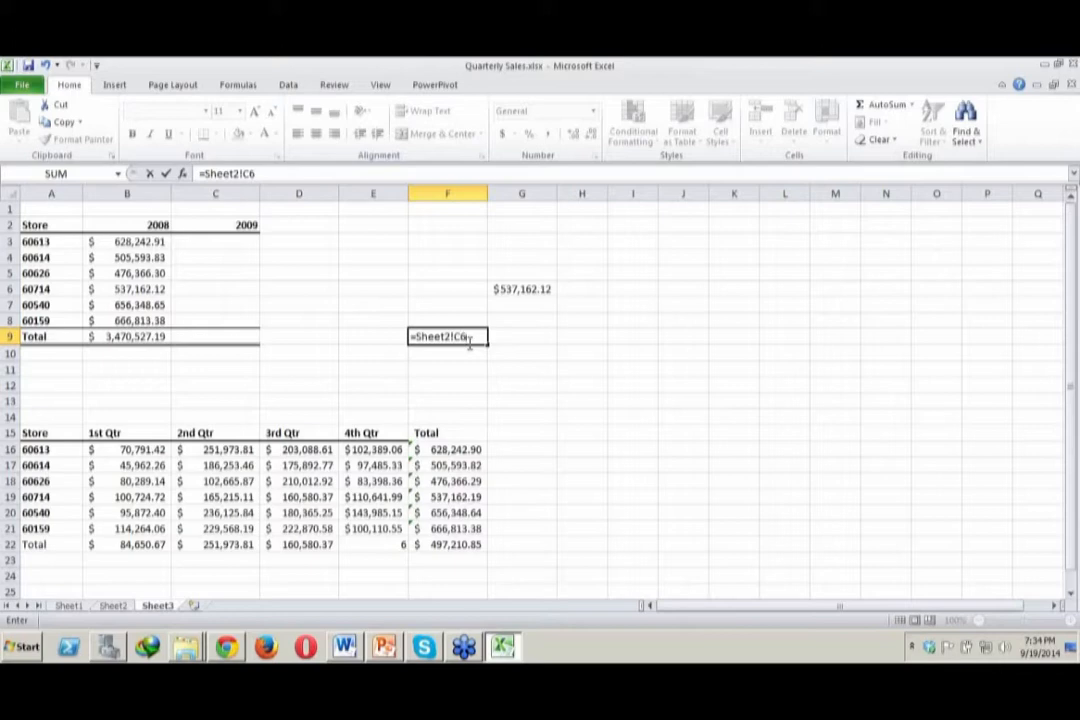
pyautogui.press('Return')
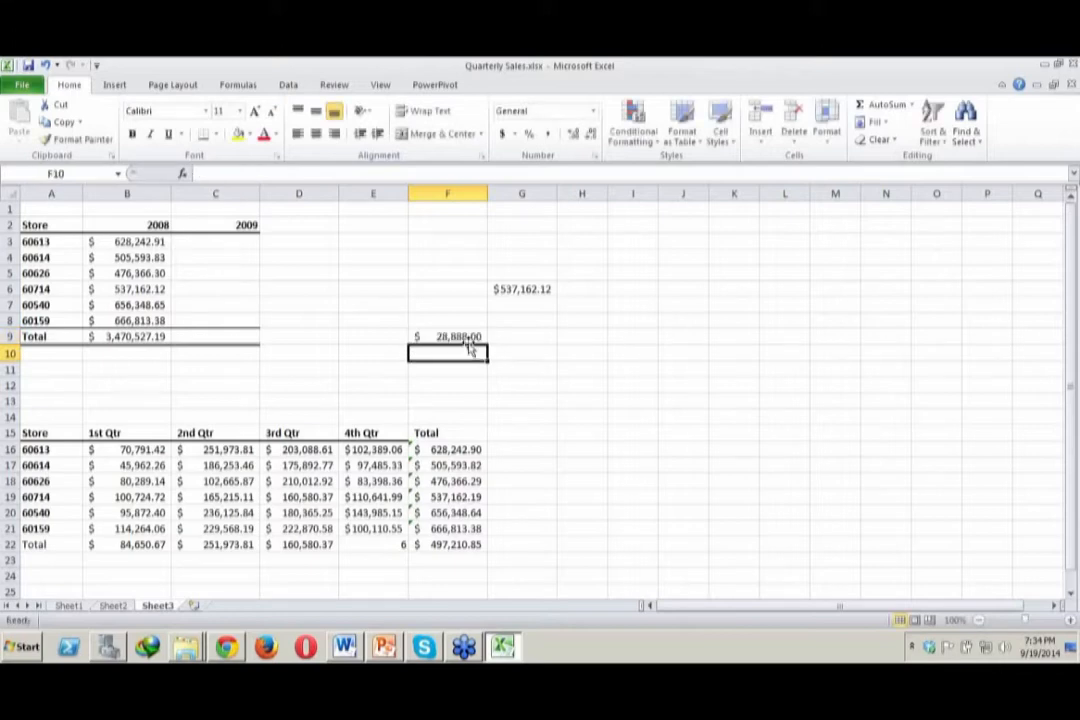
pyautogui.click(465, 336)
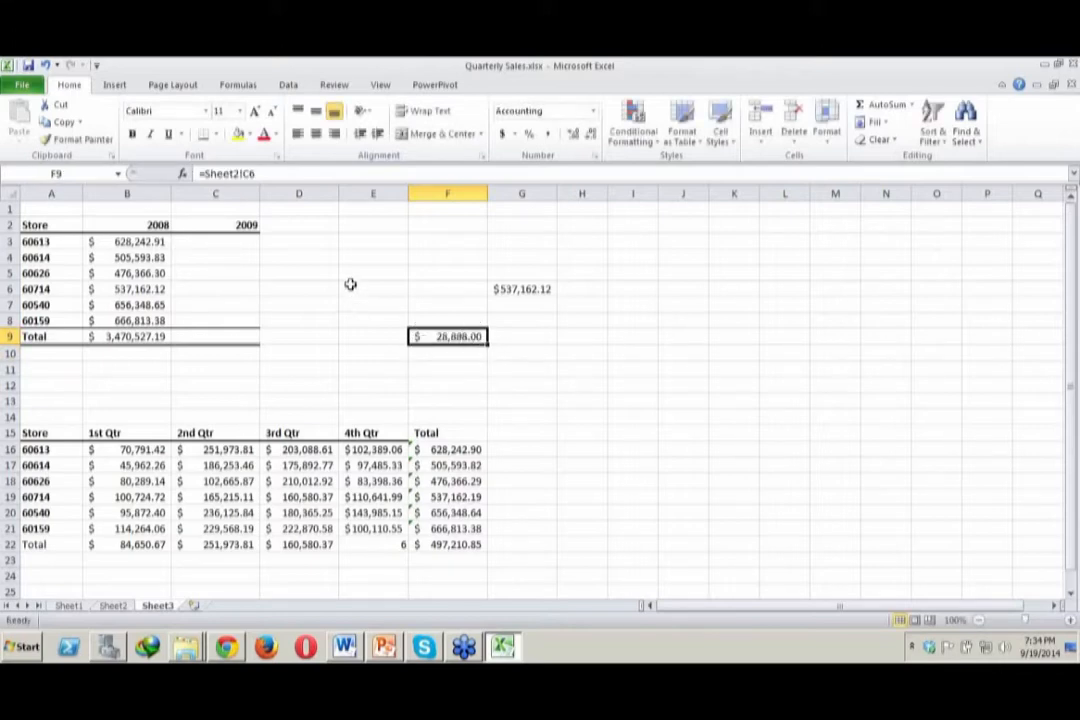
# On Sheet2, change the 2nd Qtr value of store 60626 in C6 to 288
pyautogui.click(112, 605)
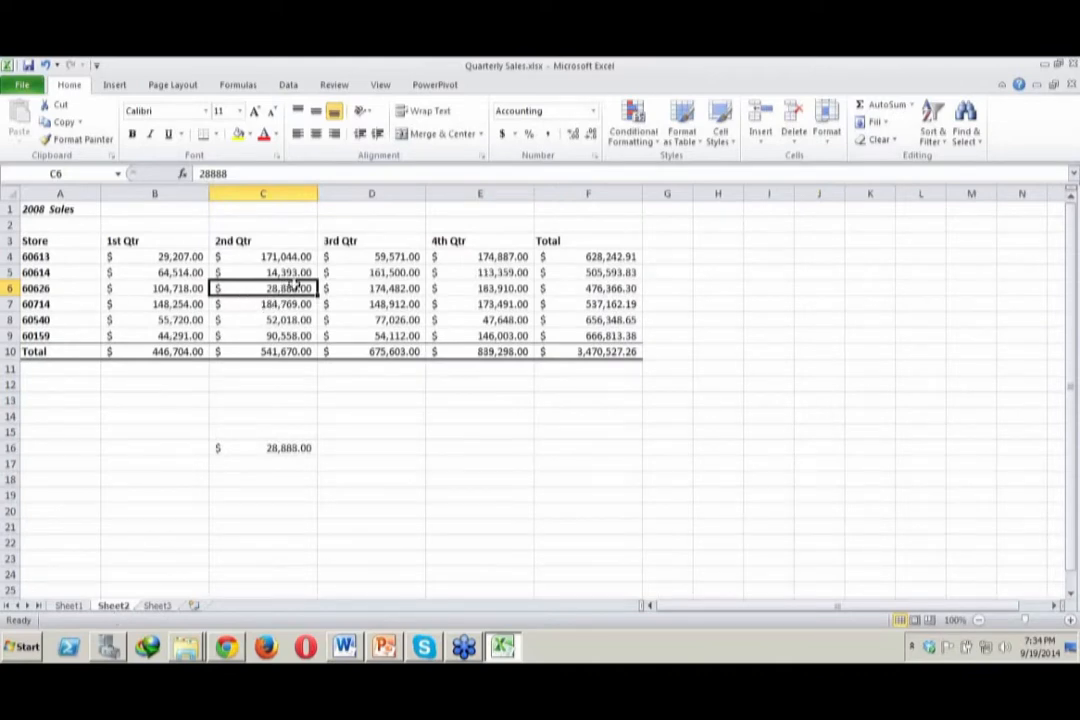
pyautogui.click(158, 606)
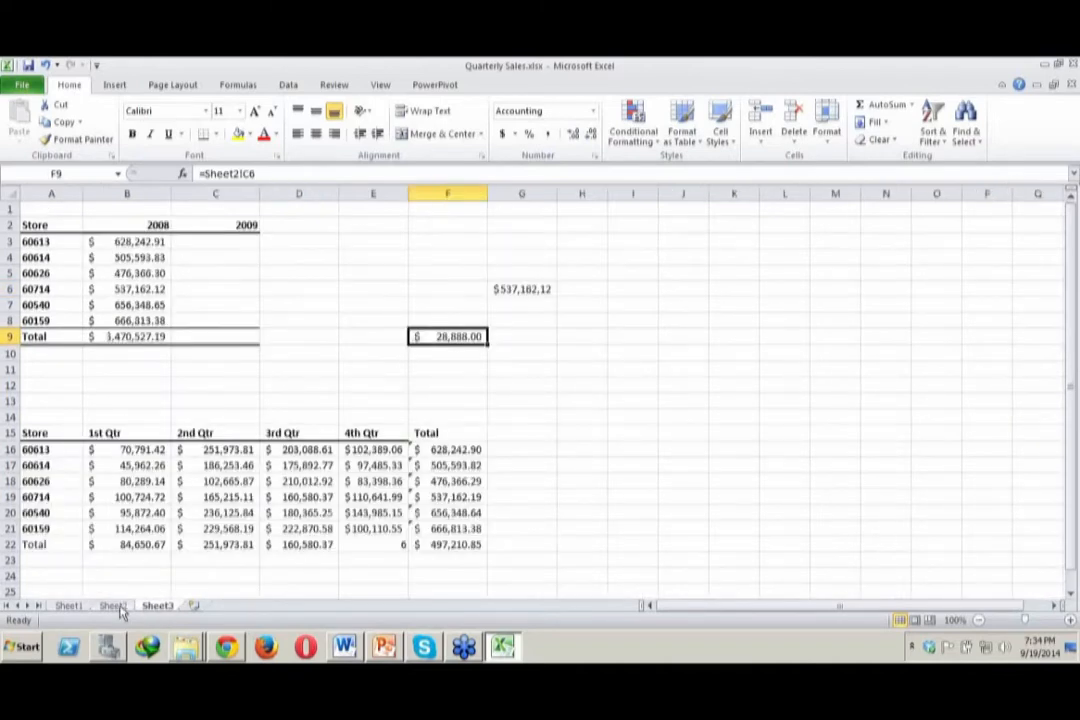
pyautogui.click(113, 606)
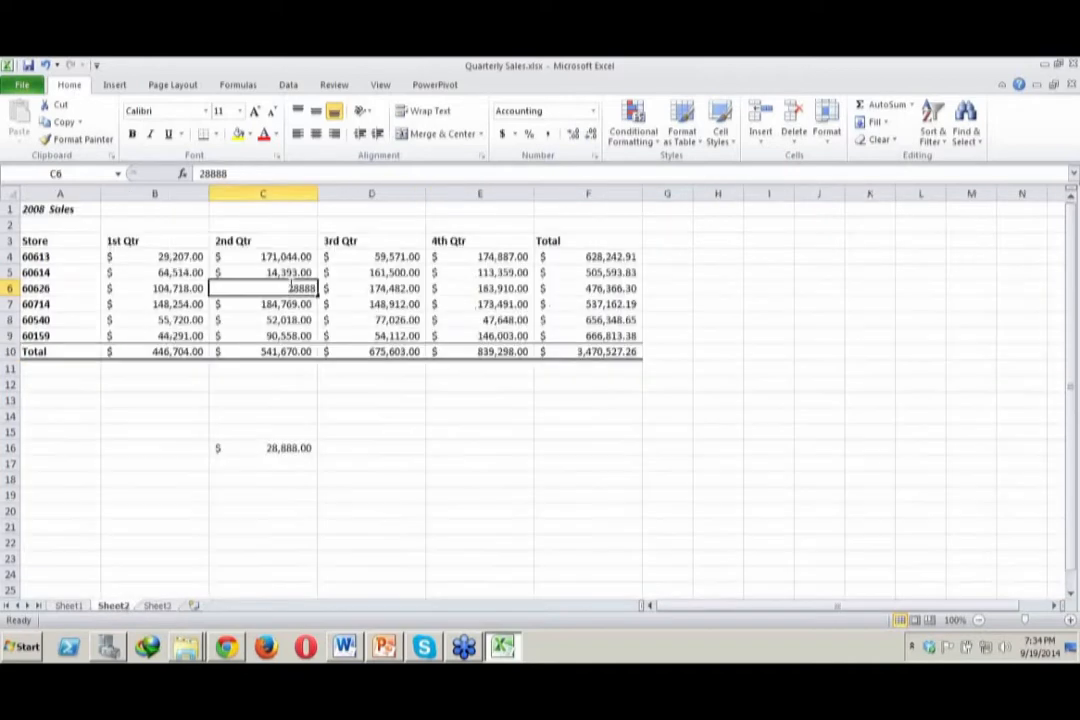
pyautogui.press('F2')
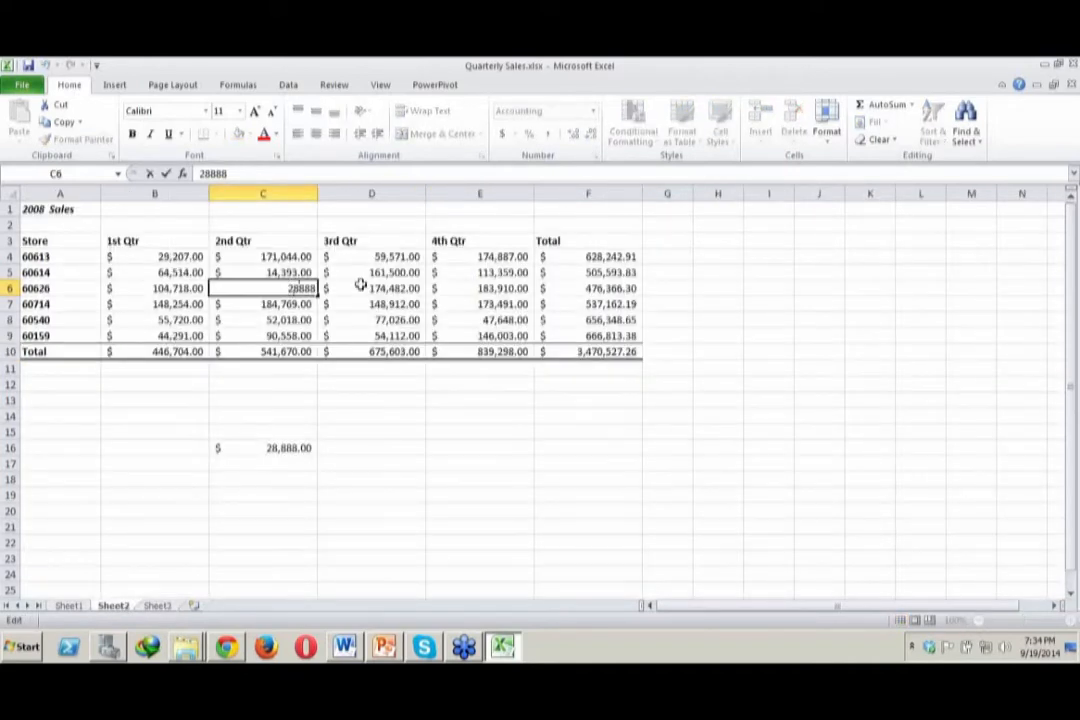
pyautogui.press('BackSpace')
pyautogui.press('BackSpace')
pyautogui.click(458, 433)
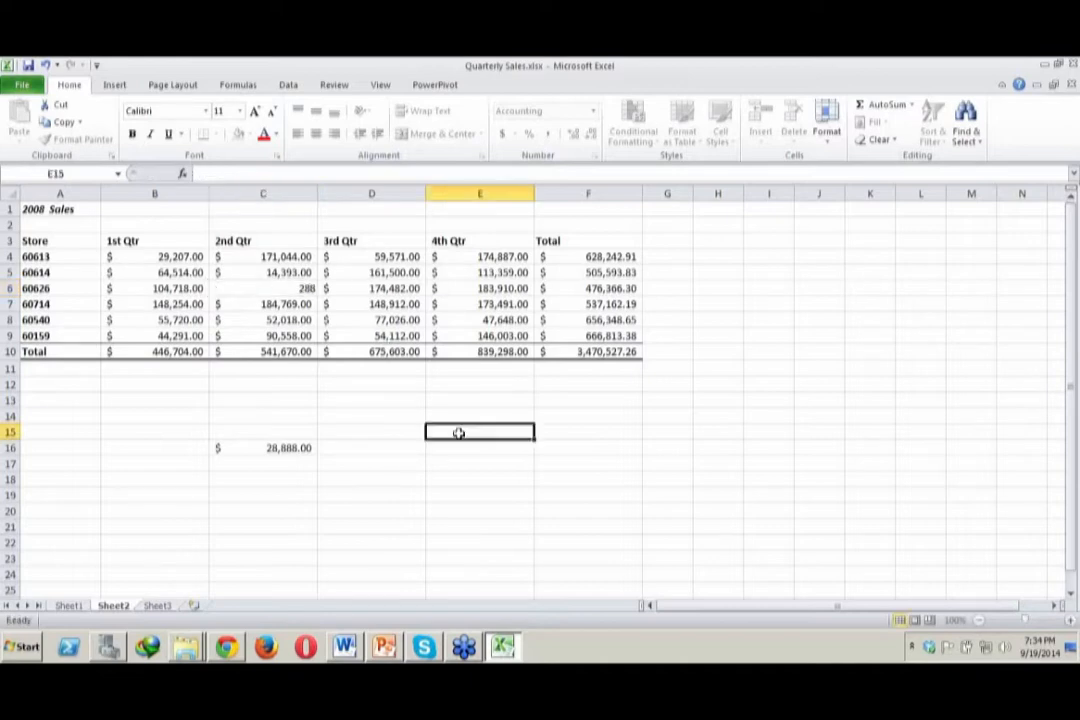
# Compare the linked cells C16 on Sheet2 and F9 on Sheet3 with the edited source value in C6
pyautogui.click(281, 447)
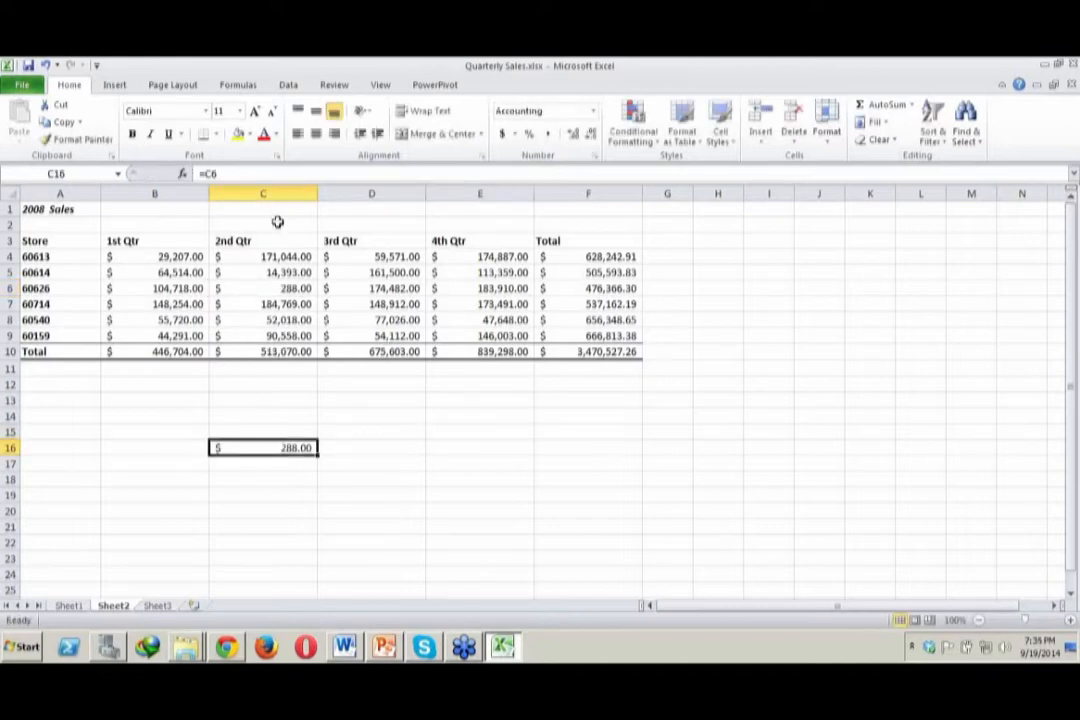
pyautogui.click(286, 288)
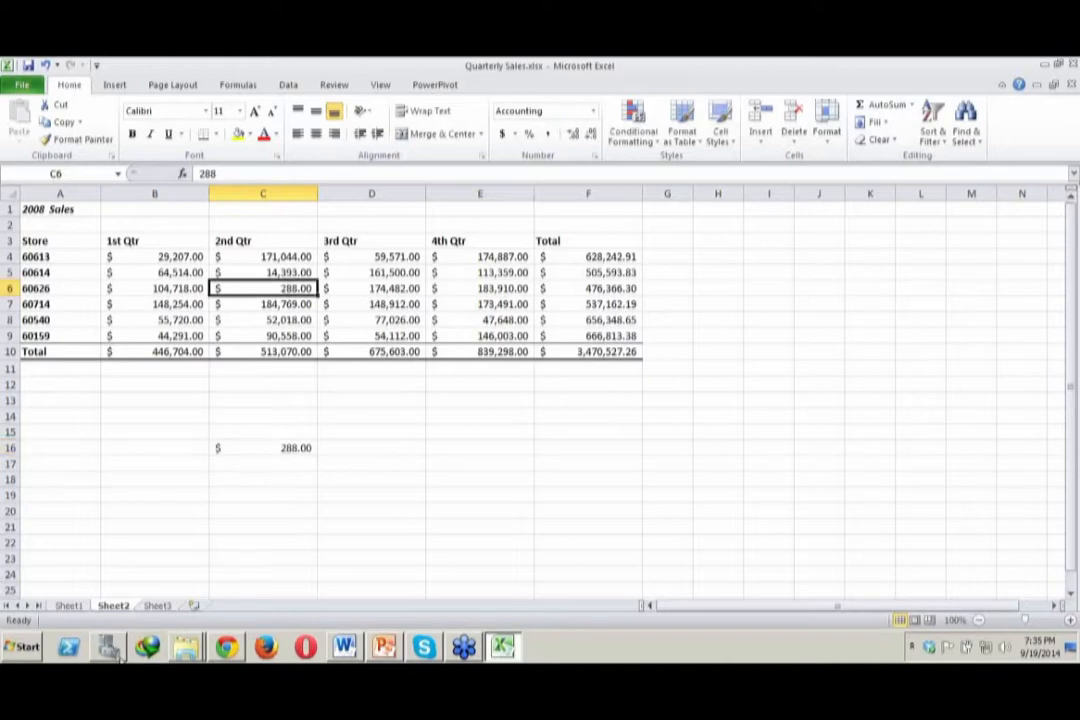
pyautogui.click(157, 606)
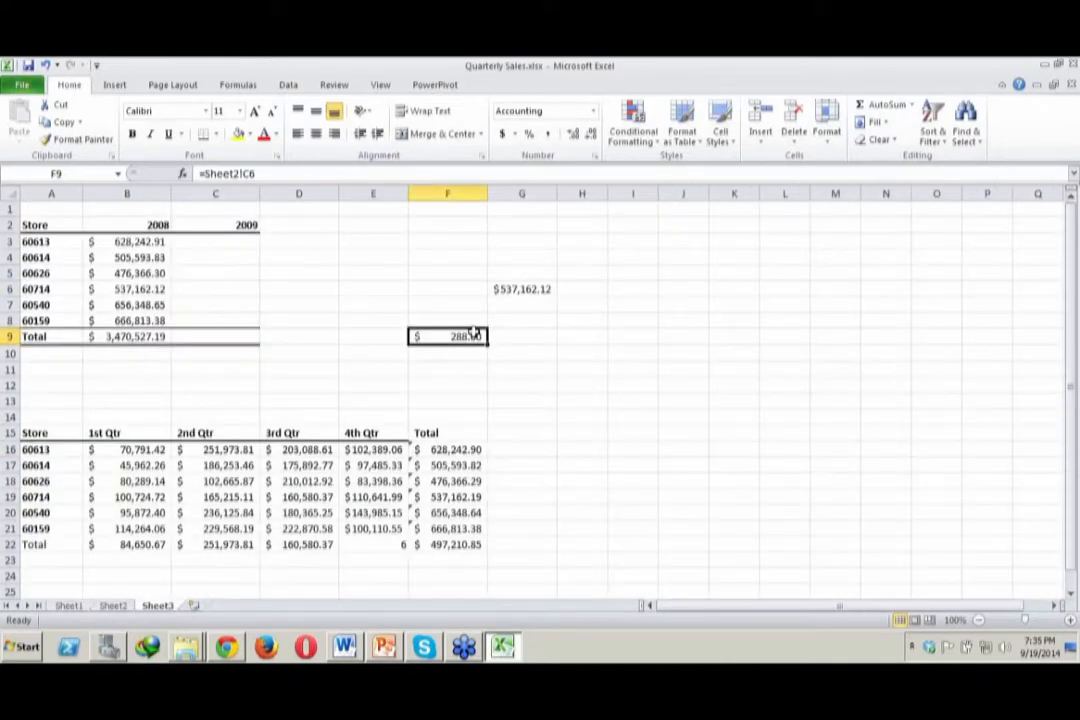
pyautogui.click(815, 288)
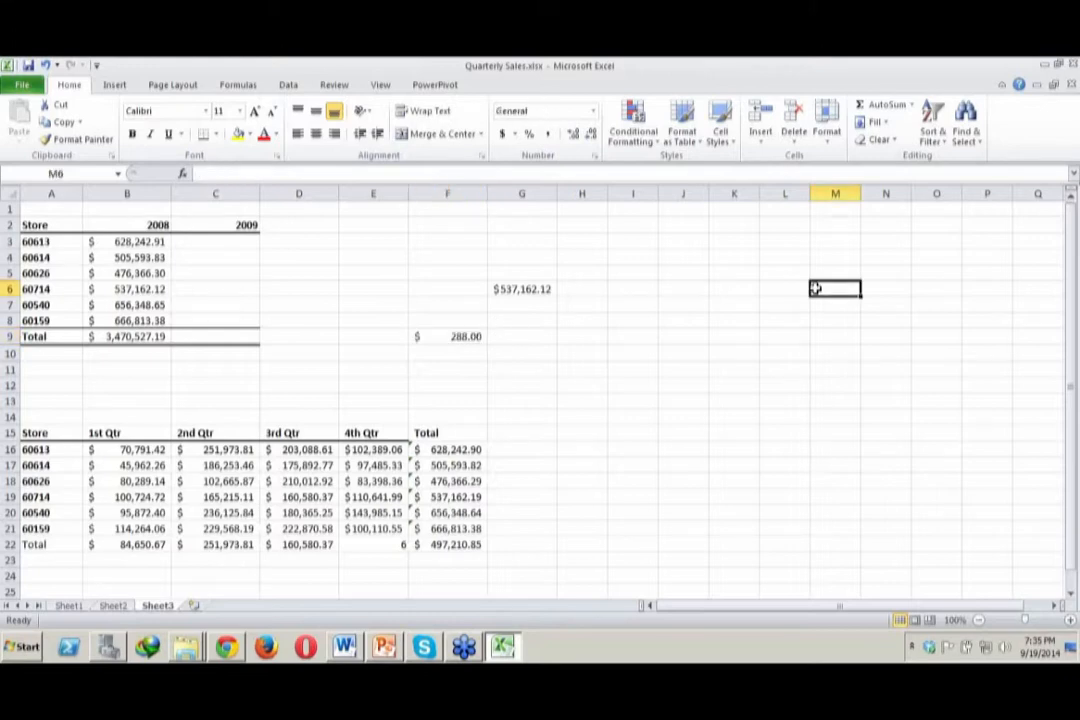
pyautogui.click(1077, 289)
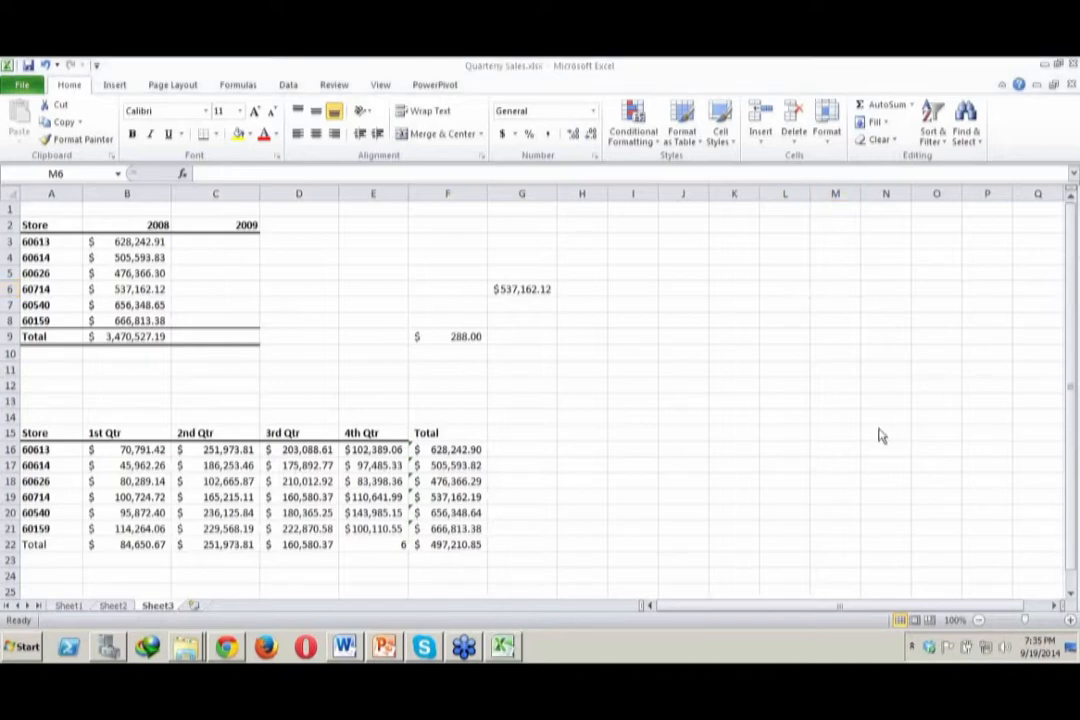
pyautogui.click(633, 402)
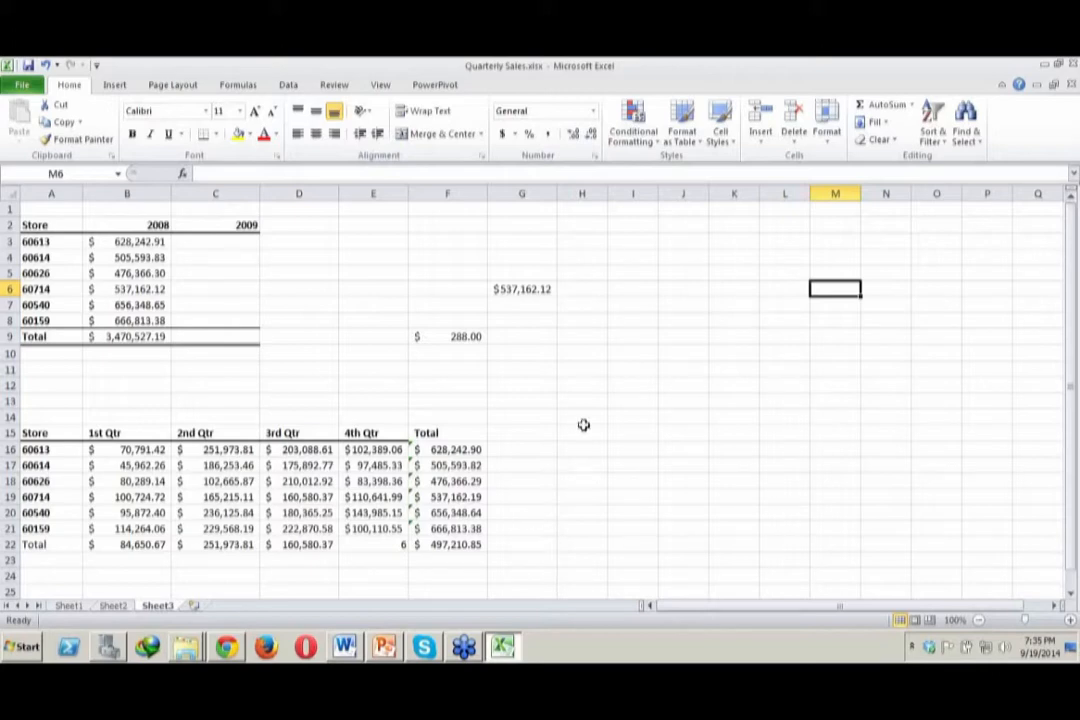
pyautogui.click(856, 103)
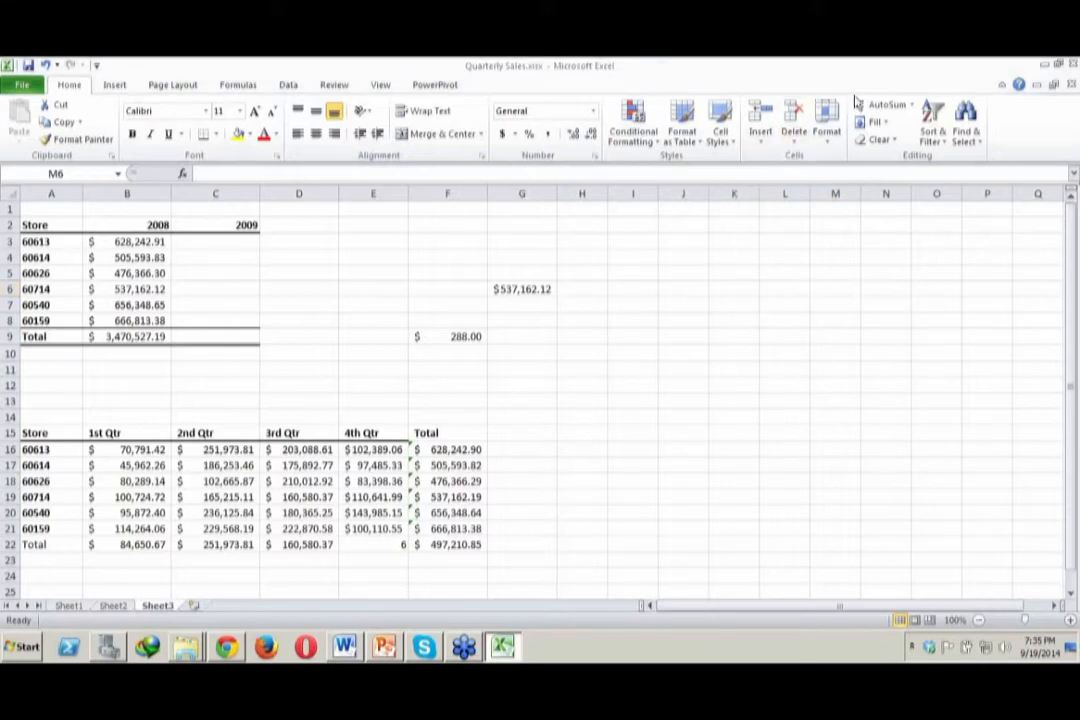
pyautogui.click(749, 400)
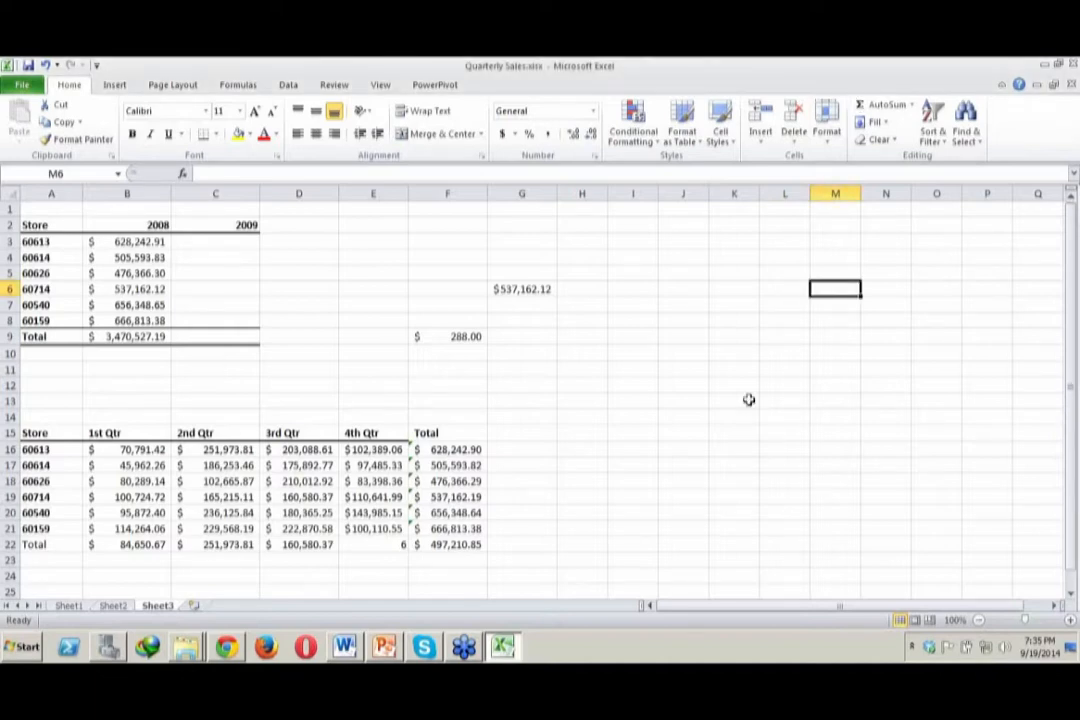
# Return to Sheet1 and close Quarterly Sales.xlsx without saving the changes
pyautogui.click(84, 606)
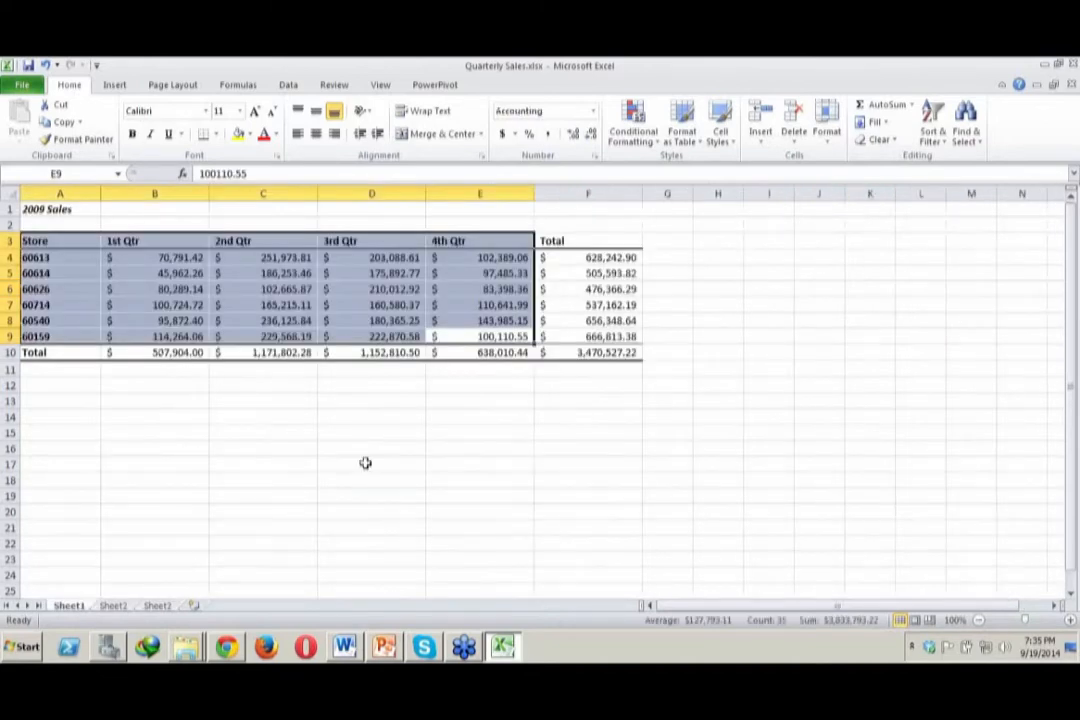
pyautogui.click(365, 463)
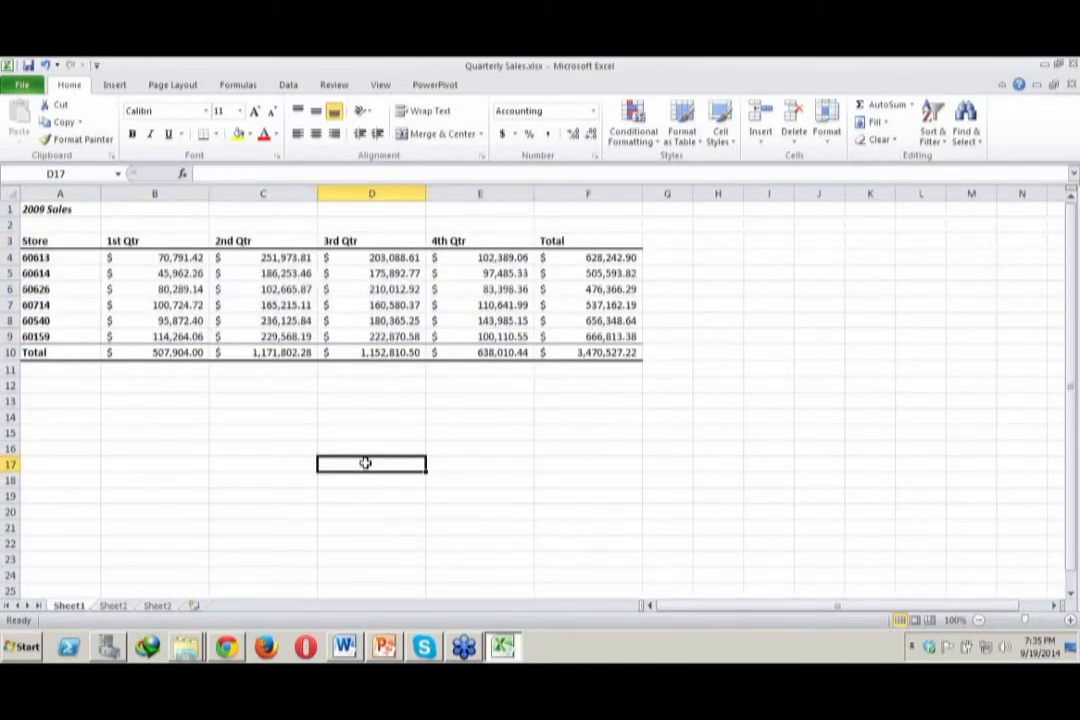
pyautogui.click(300, 308)
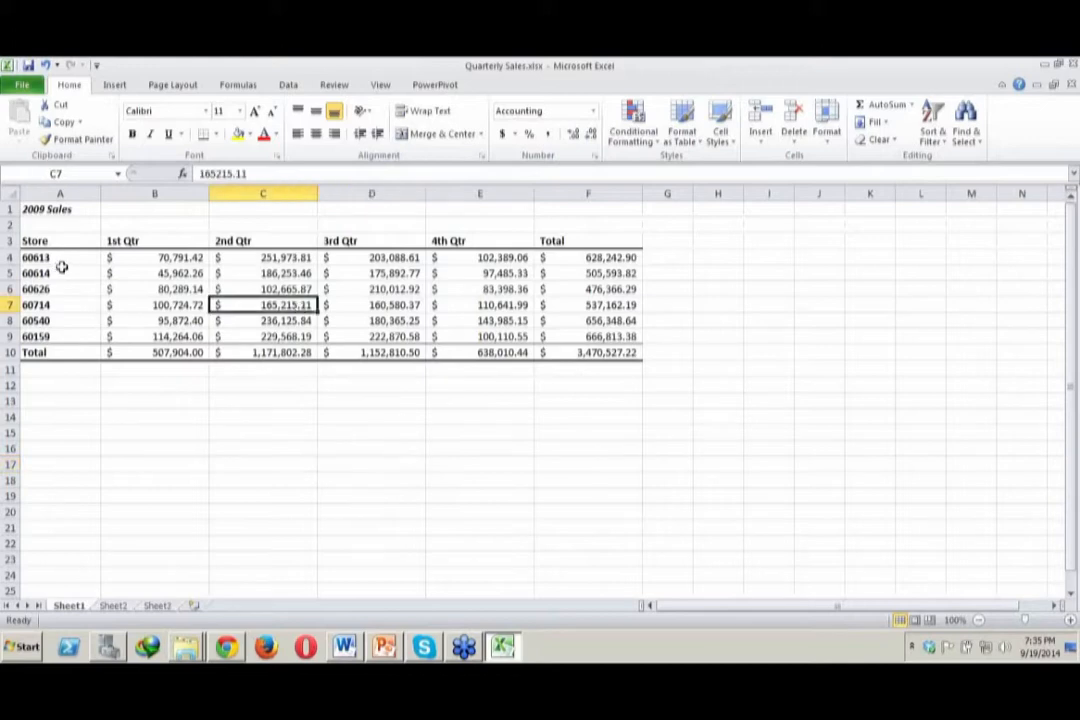
pyautogui.click(390, 274)
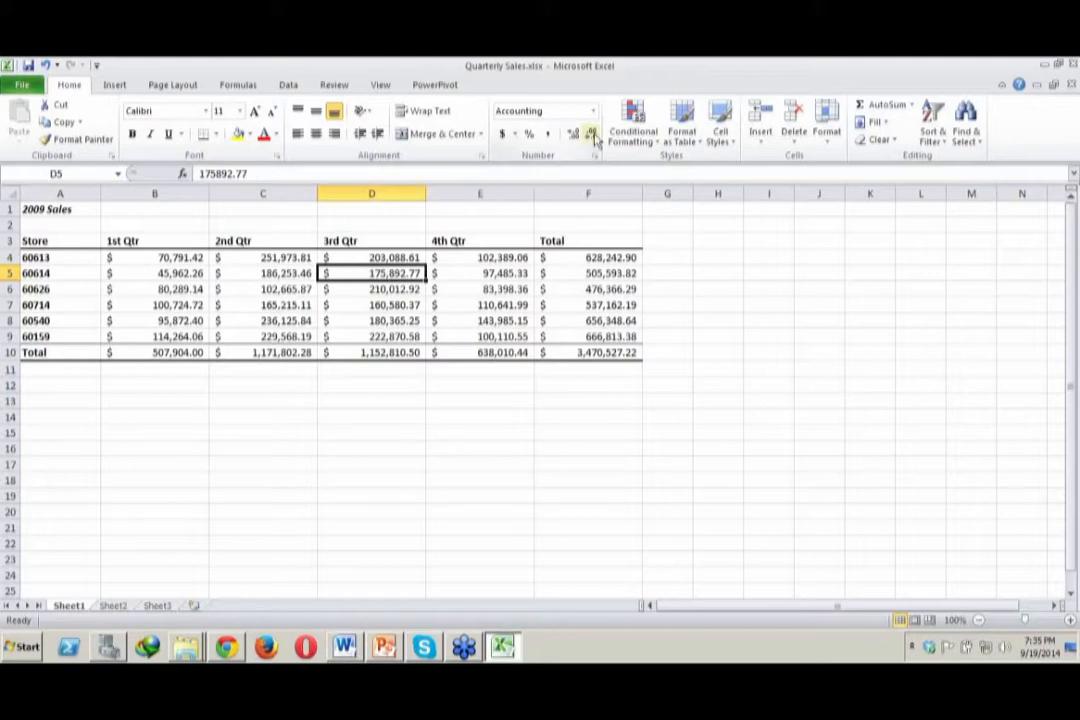
pyautogui.click(1073, 64)
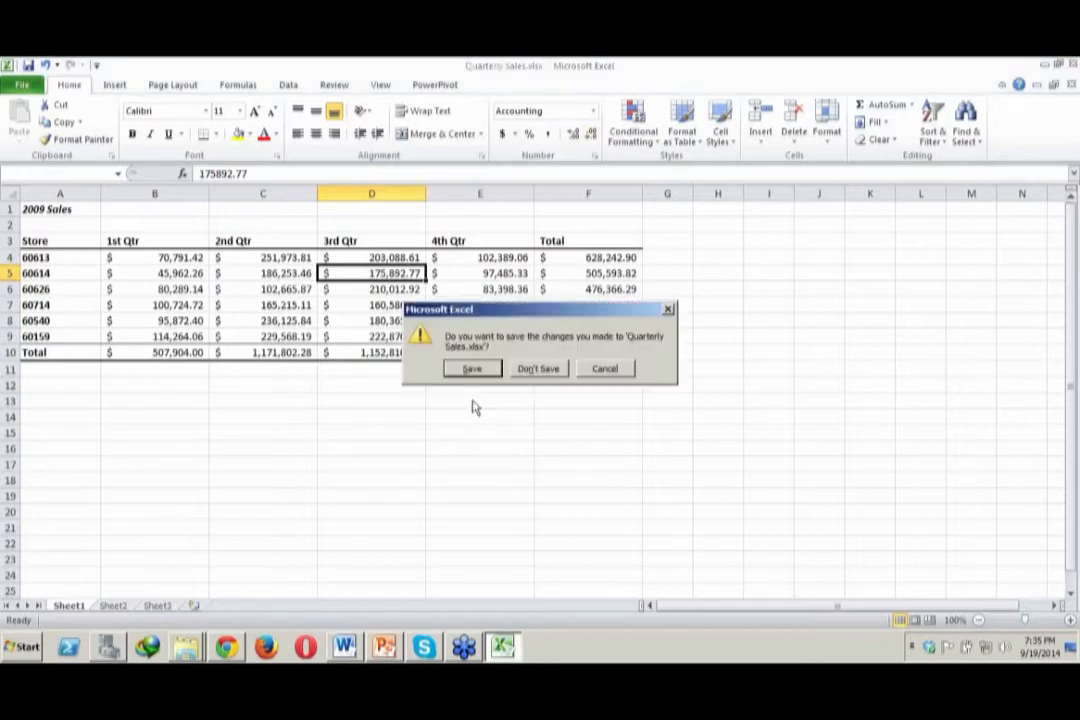
pyautogui.click(523, 370)
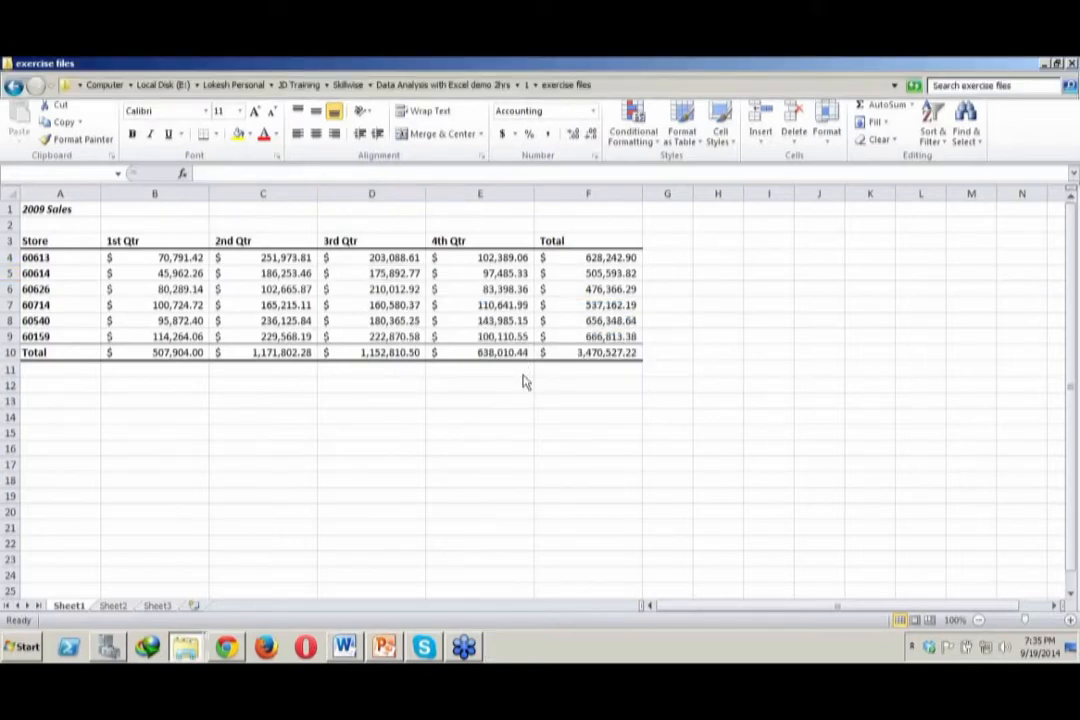
# In Windows Explorer, go up to the course folder, open folder 1 and select the 10-excel-2010-getting-started-m10 exercise archive
pyautogui.click(425, 88)
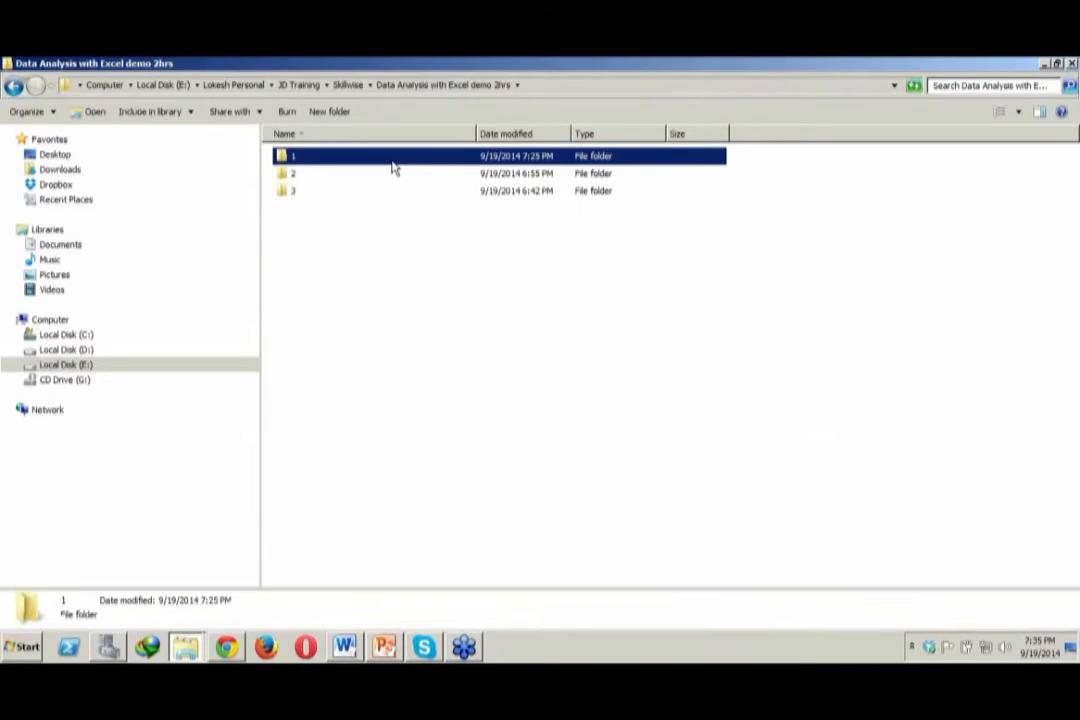
pyautogui.doubleClick(393, 163)
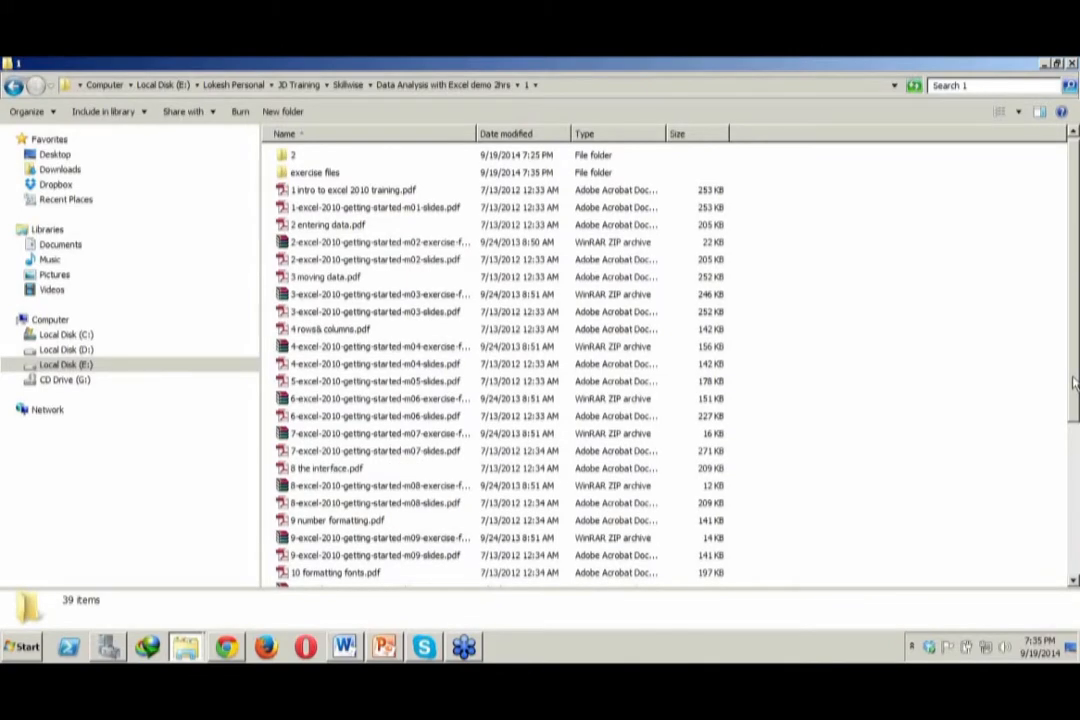
pyautogui.moveTo(1073, 381); pyautogui.dragTo(1073, 436)
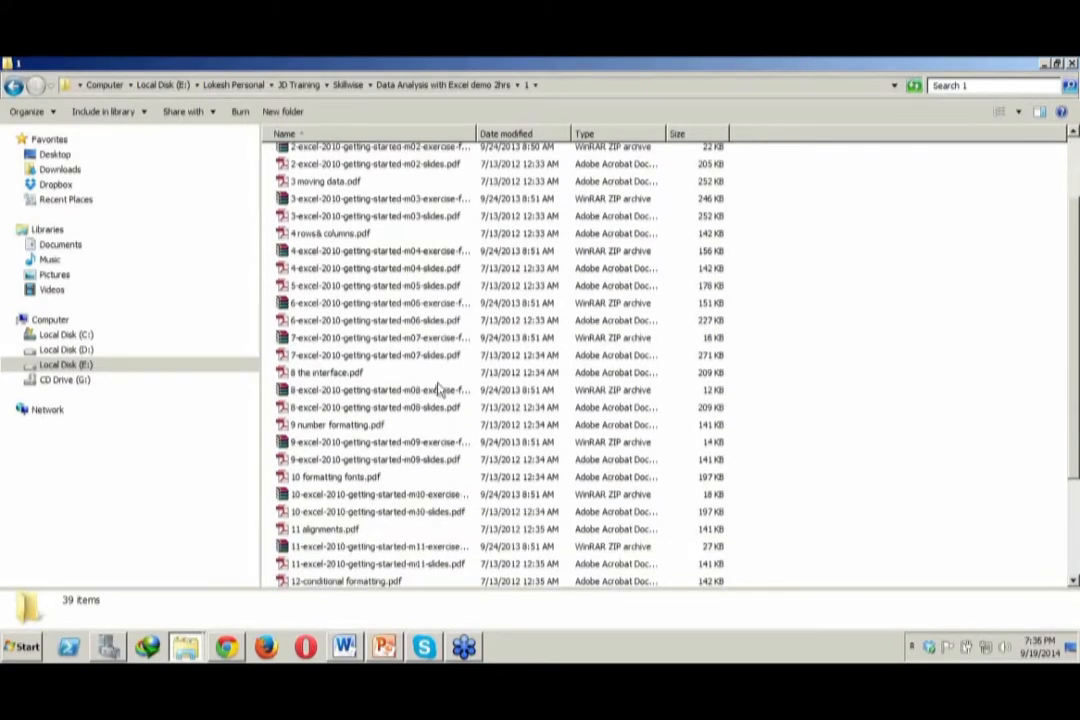
pyautogui.click(348, 497)
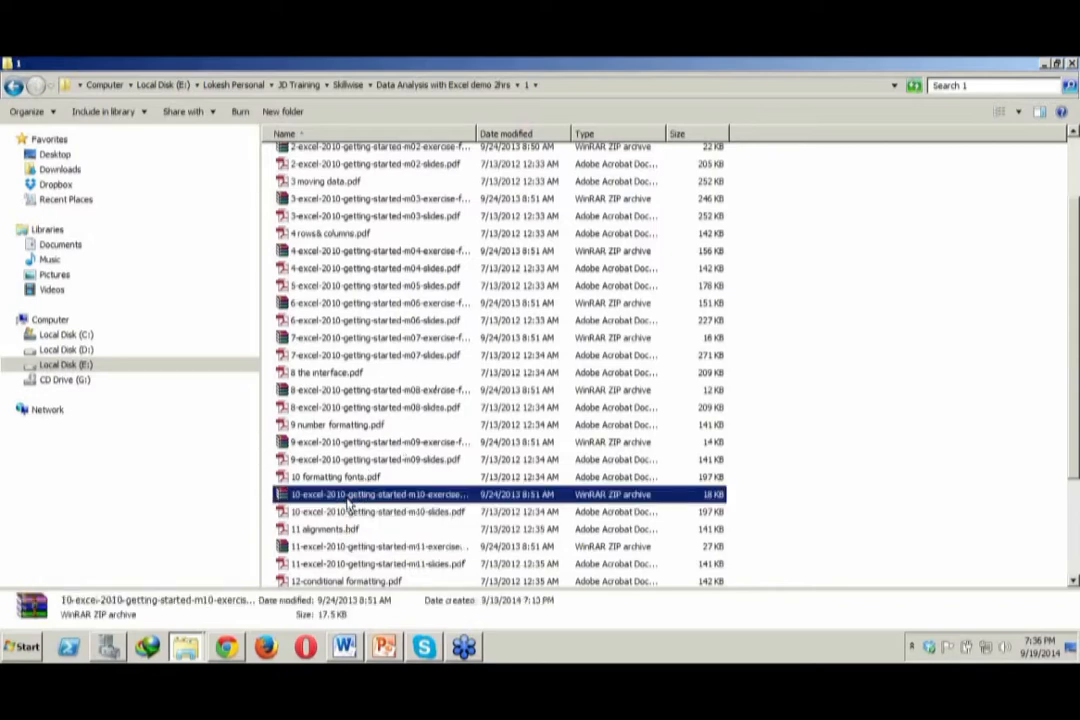
pyautogui.rightClick(349, 503)
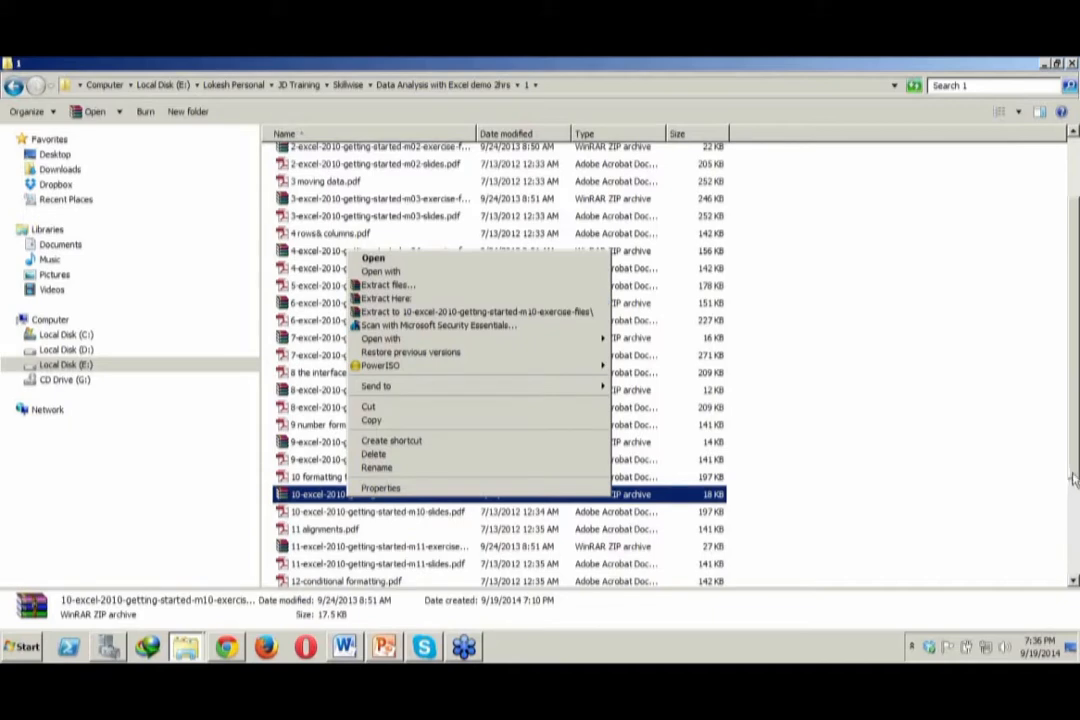
pyautogui.press('Escape')
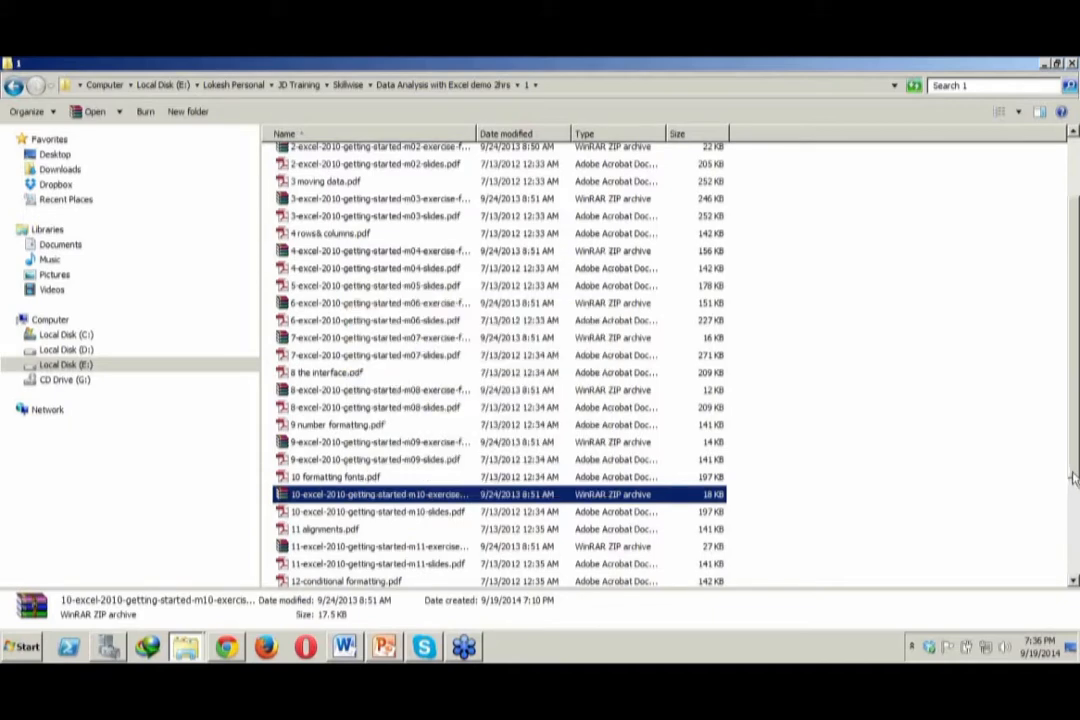
# Rename the existing "exercise files" folder as 3
pyautogui.moveTo(1073, 478); pyautogui.dragTo(1073, 416)
pyautogui.click(330, 173)
pyautogui.click(330, 173)
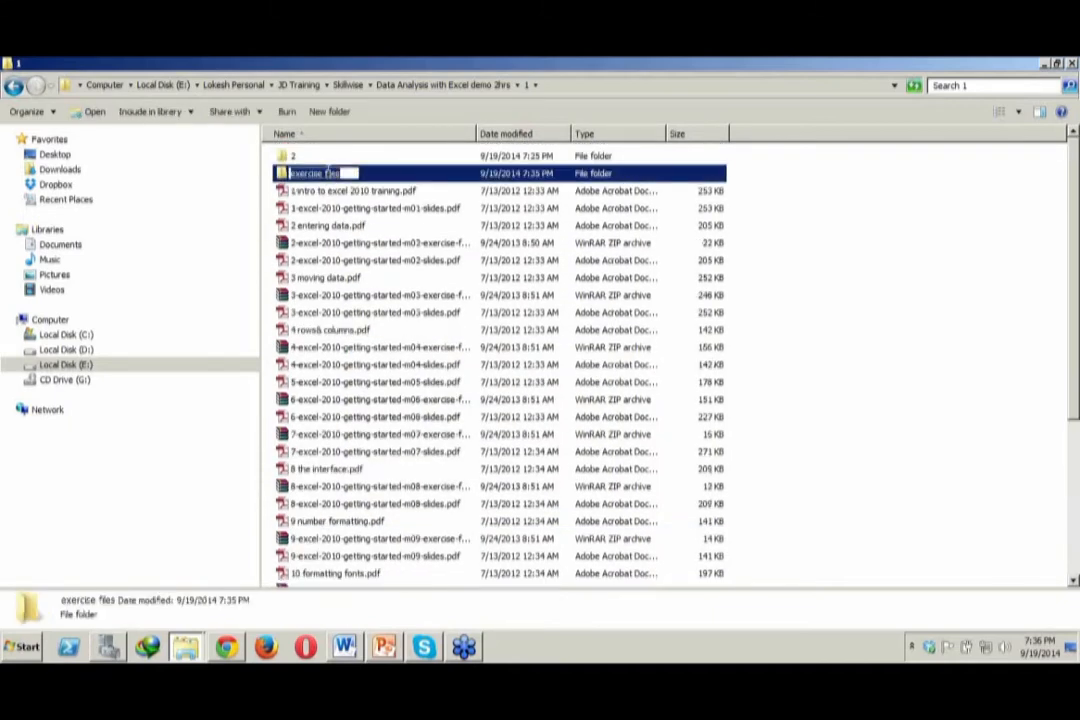
pyautogui.write('2')
pyautogui.press('Return')
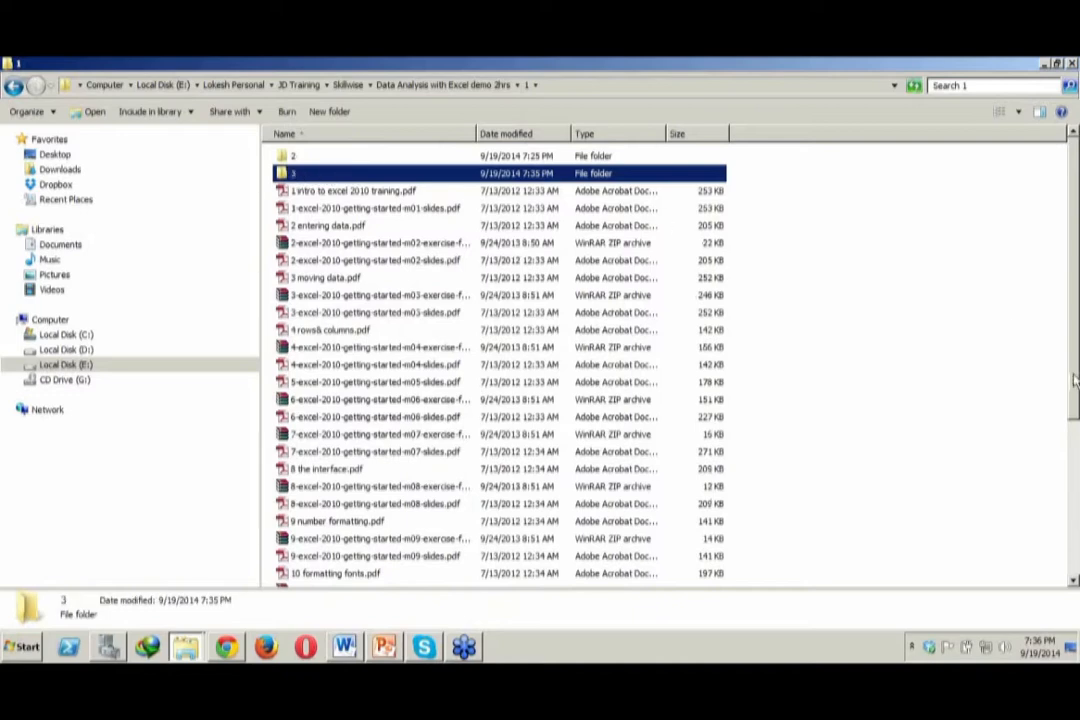
# Extract the m10 exercise archive into the current folder and rename the extracted "exercise files" folder as 10 font
pyautogui.moveTo(1075, 378); pyautogui.dragTo(1075, 508)
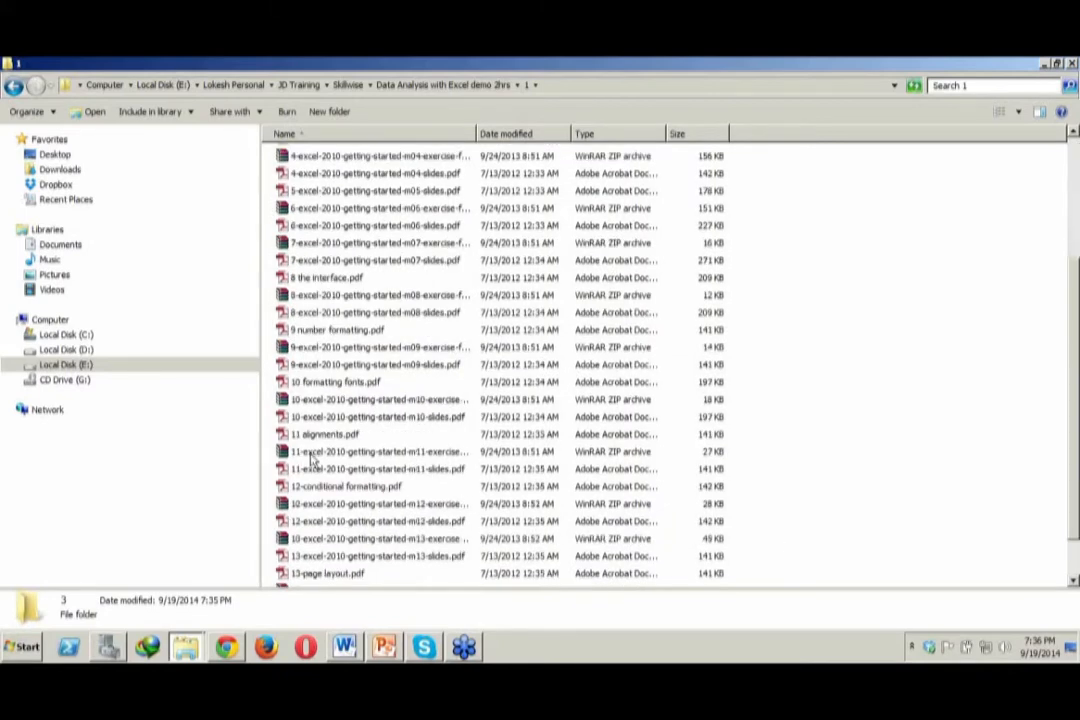
pyautogui.click(366, 400)
pyautogui.rightClick(366, 400)
pyautogui.click(530, 198)
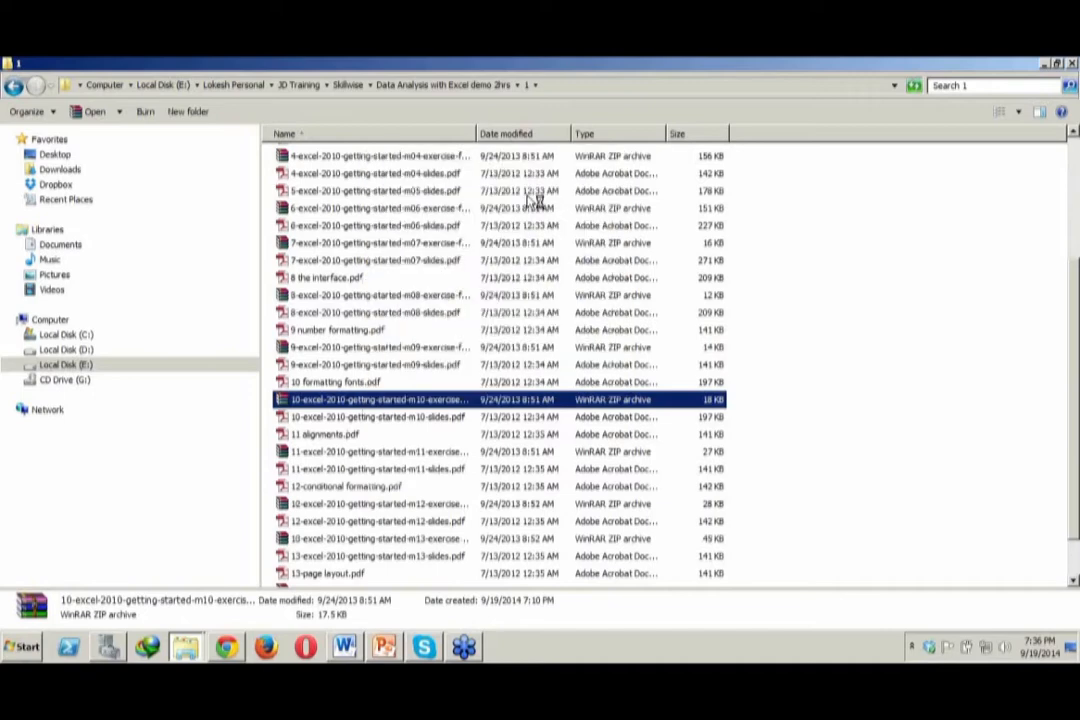
pyautogui.click(529, 193)
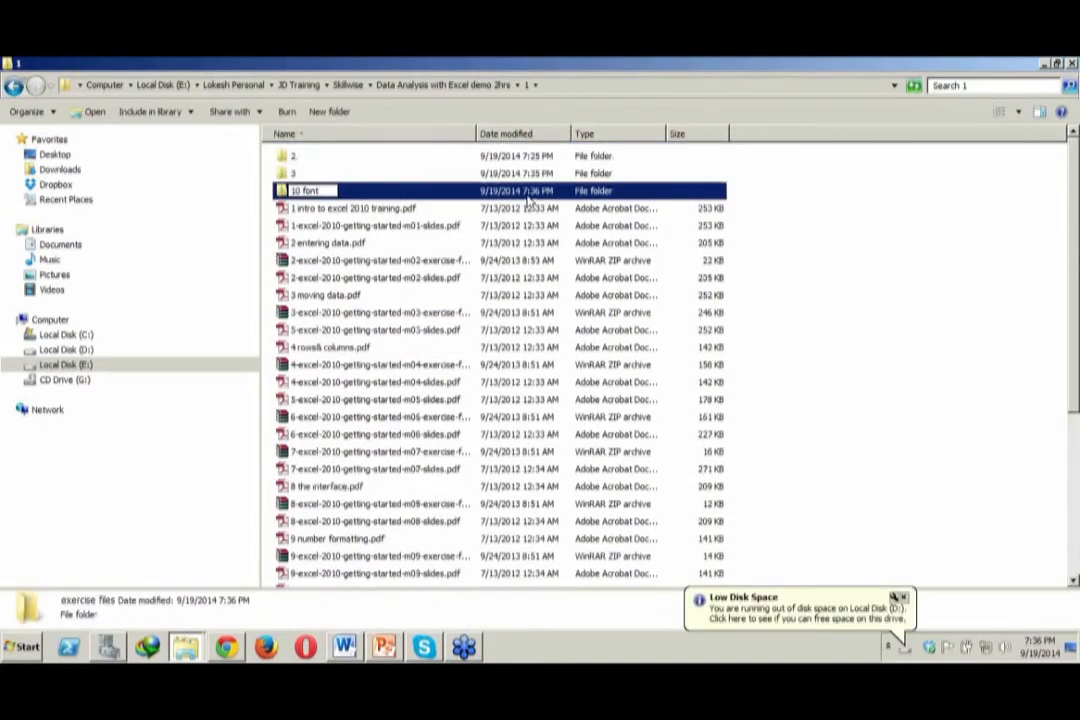
# Open Format text complete.xlsx from the 10 font folder in Excel
pyautogui.doubleClick(528, 202)
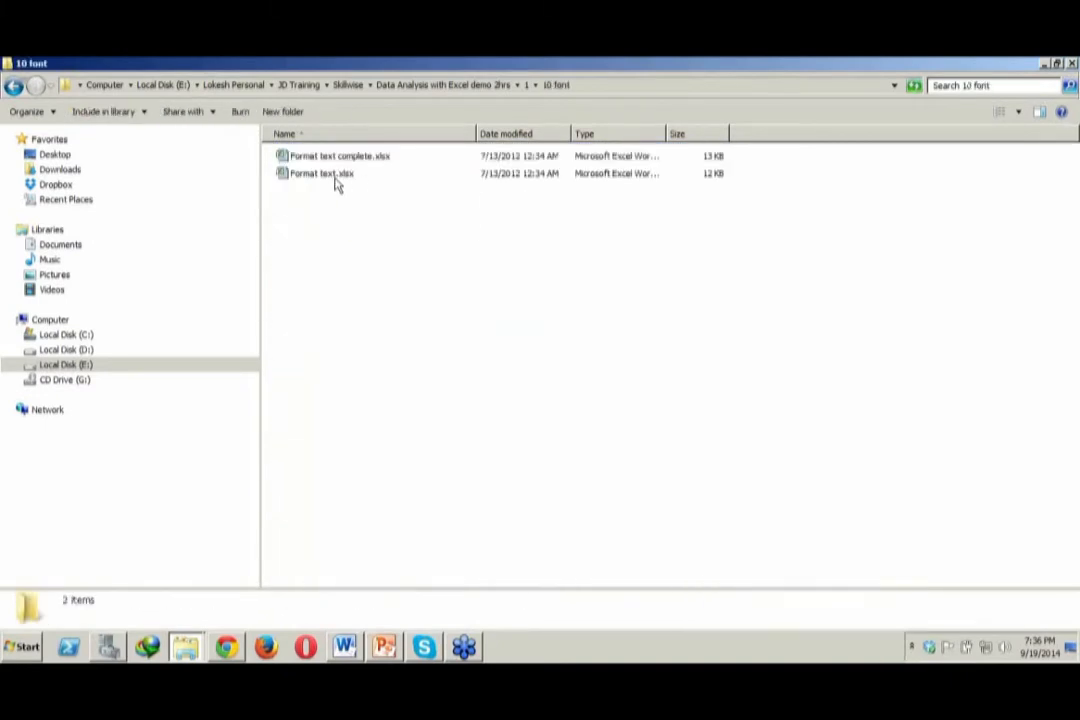
pyautogui.click(341, 160)
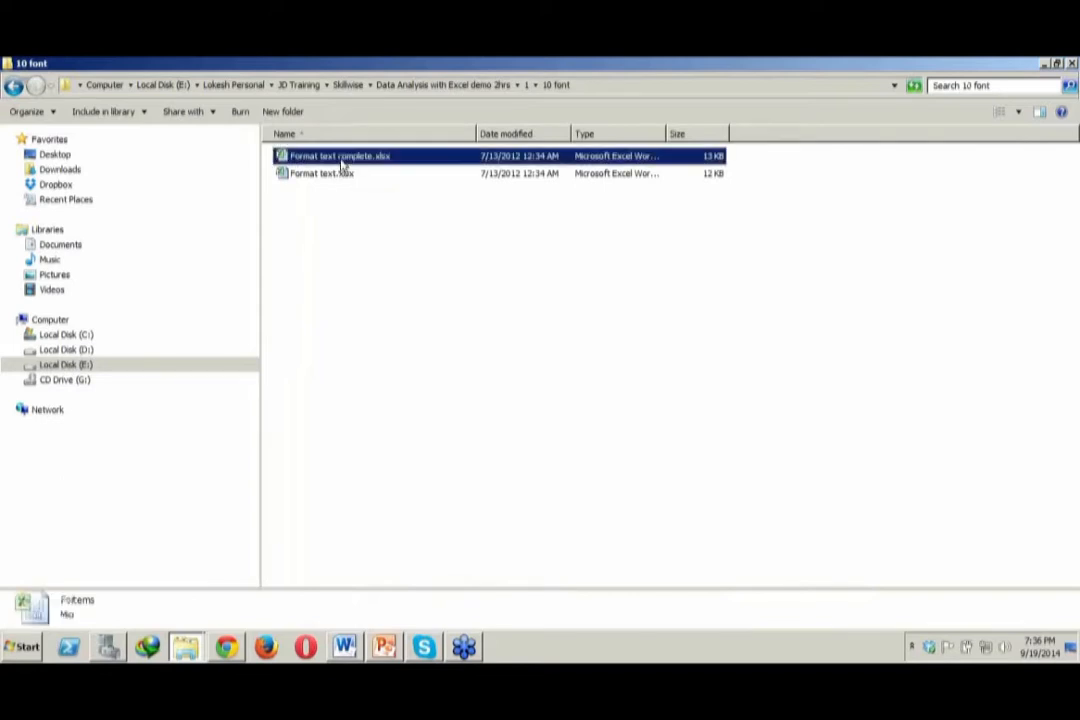
pyautogui.doubleClick(348, 166)
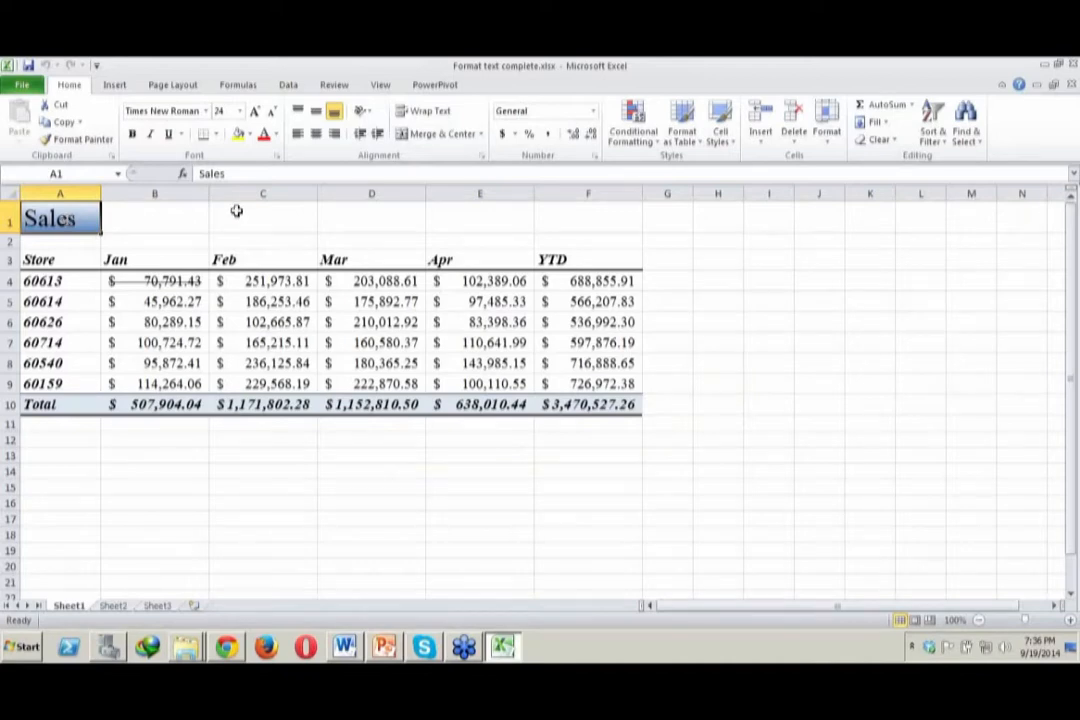
# Keep the Sales title in A1 in Times New Roman and set its font size to 20
pyautogui.click(206, 112)
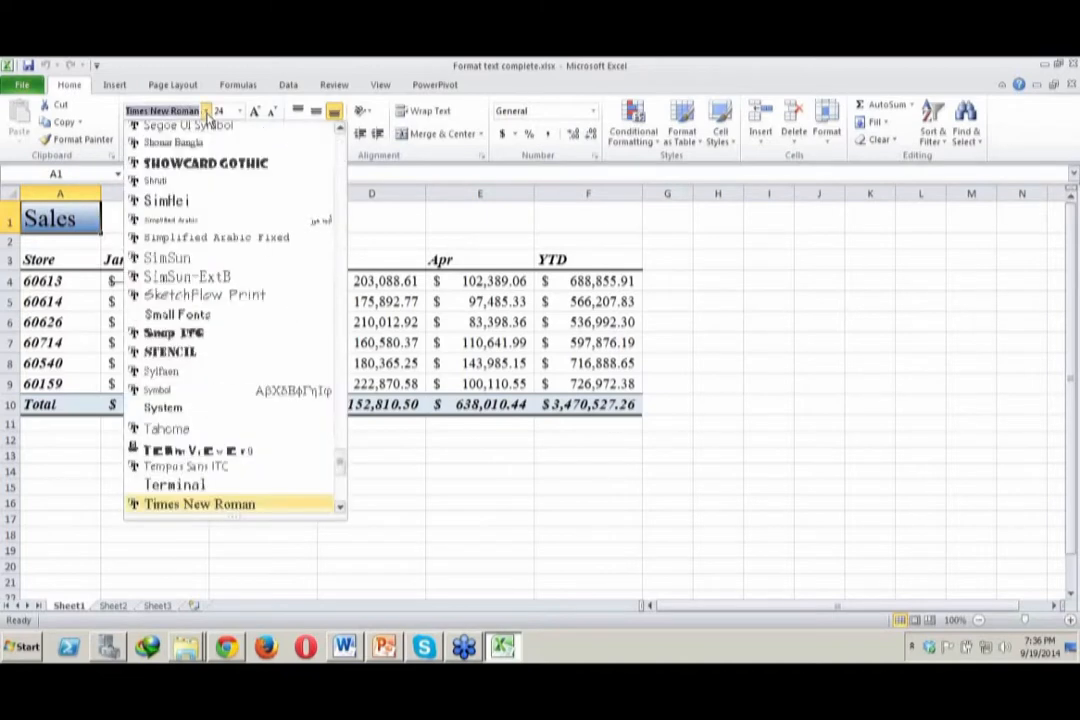
pyautogui.click(207, 114)
pyautogui.click(239, 114)
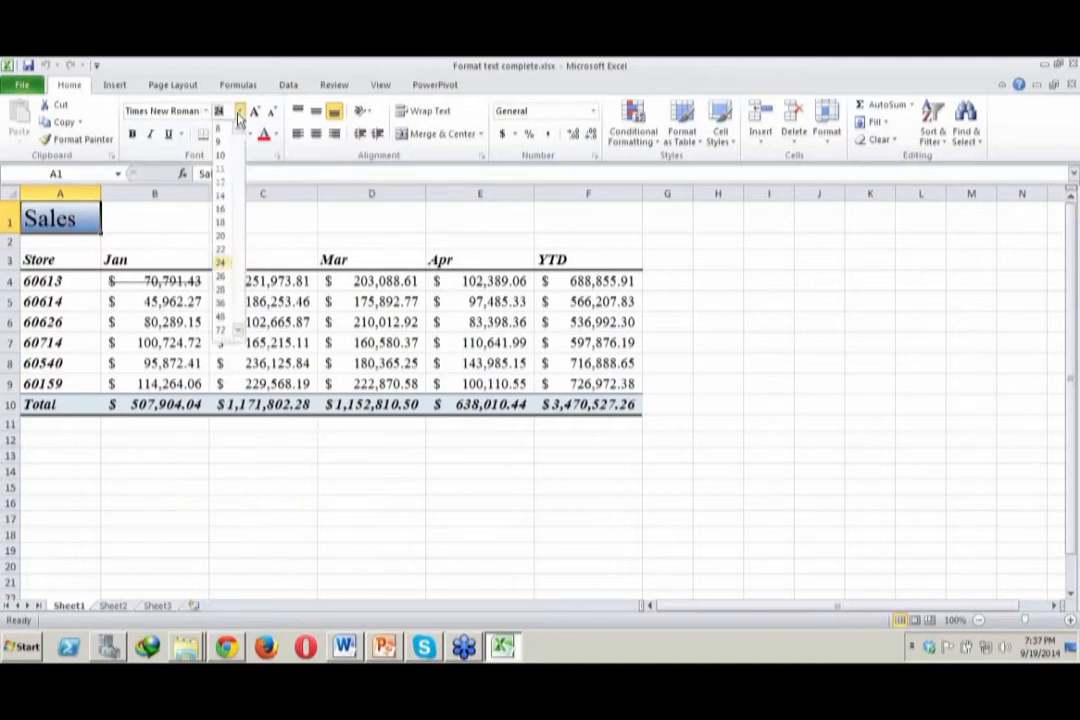
pyautogui.click(222, 238)
# Examine the fill and font colour choices for the Sales title, and the font formatting of the title, column headings and Total label
pyautogui.click(250, 137)
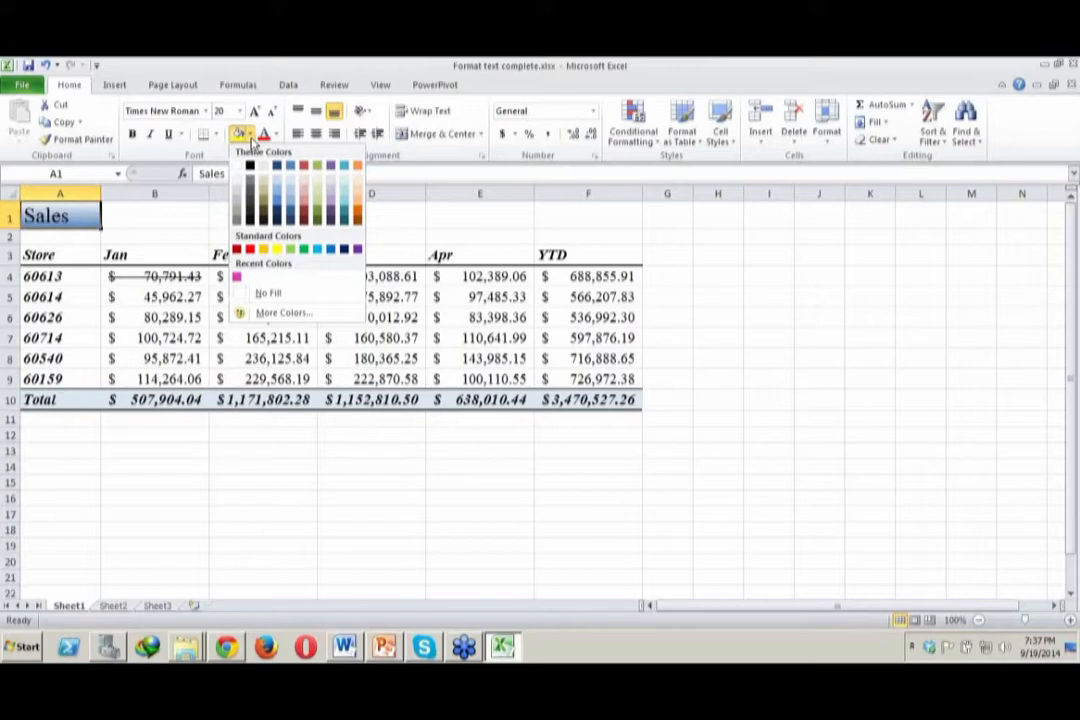
pyautogui.click(430, 230)
pyautogui.click(277, 135)
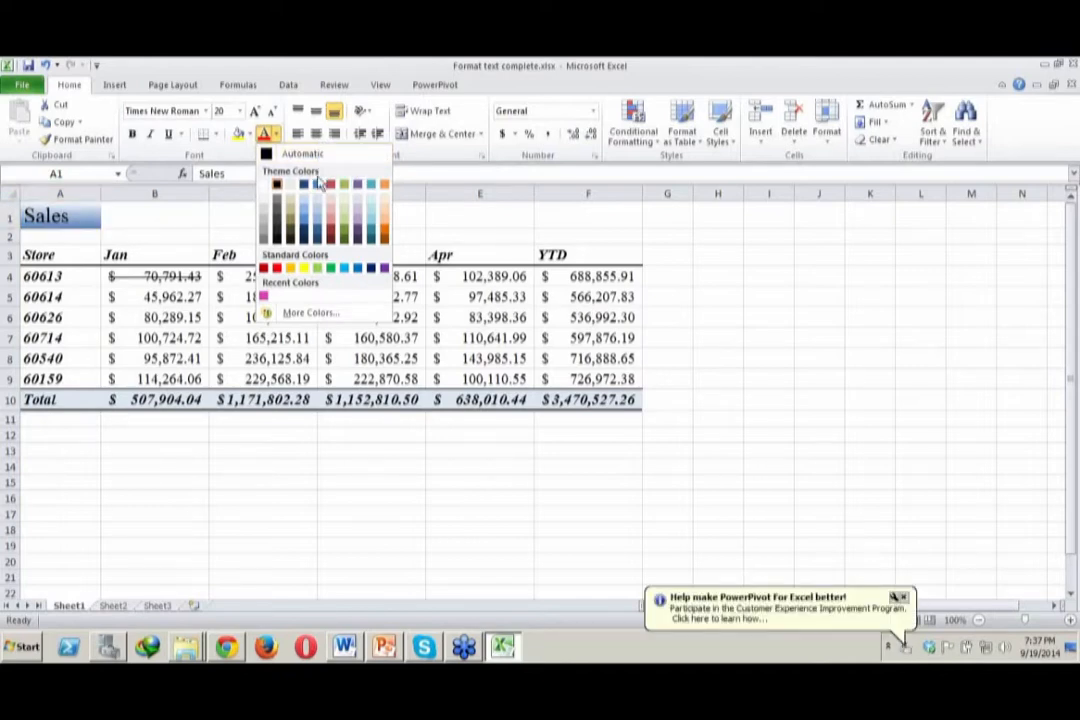
pyautogui.click(545, 225)
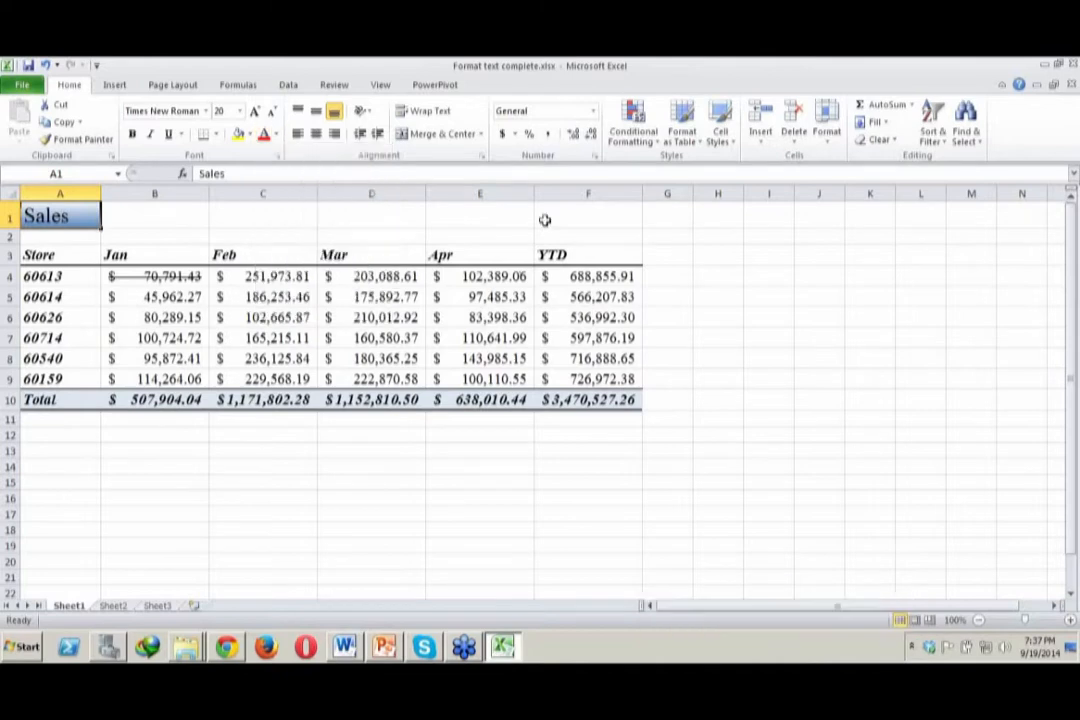
pyautogui.click(119, 256)
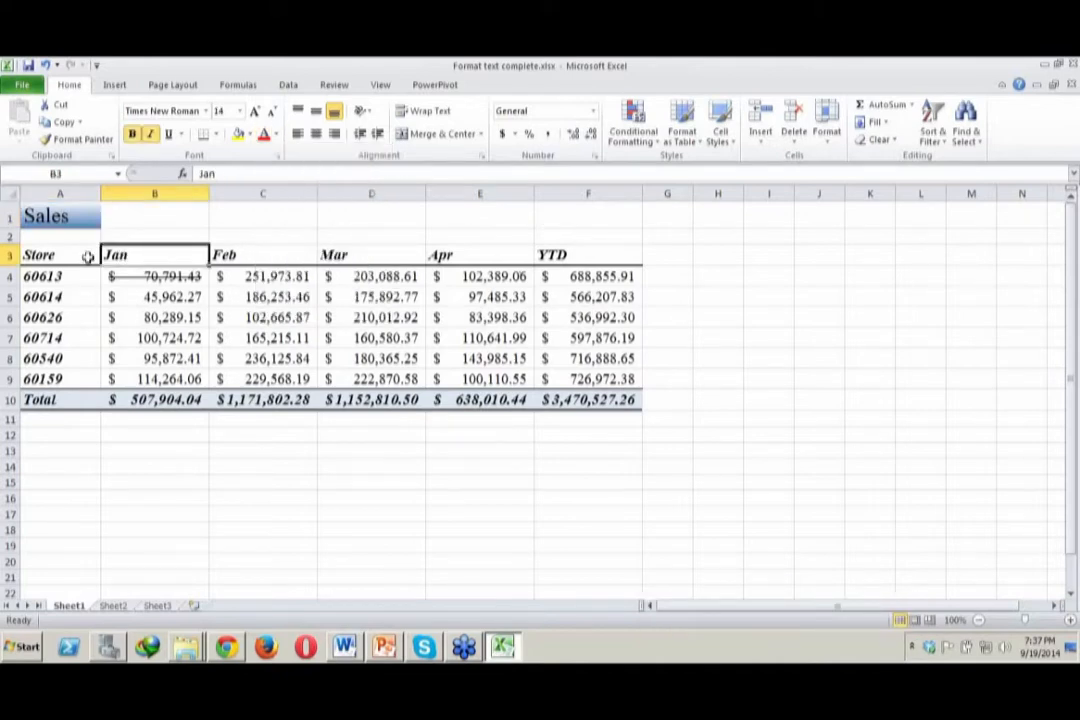
pyautogui.click(268, 253)
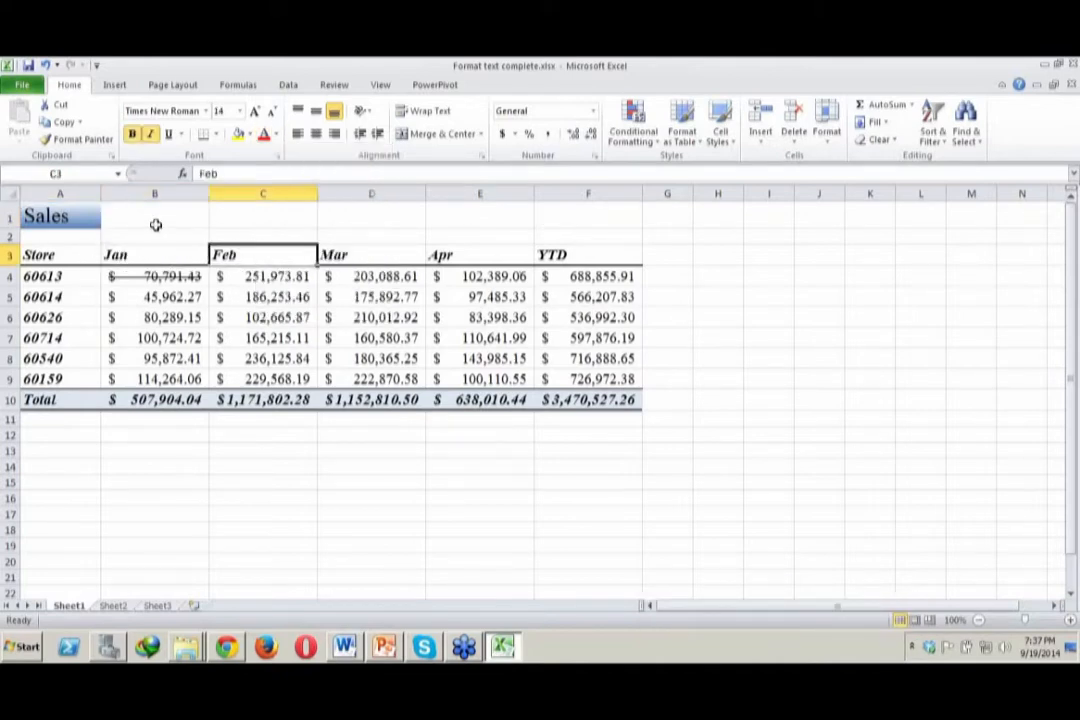
pyautogui.click(176, 232)
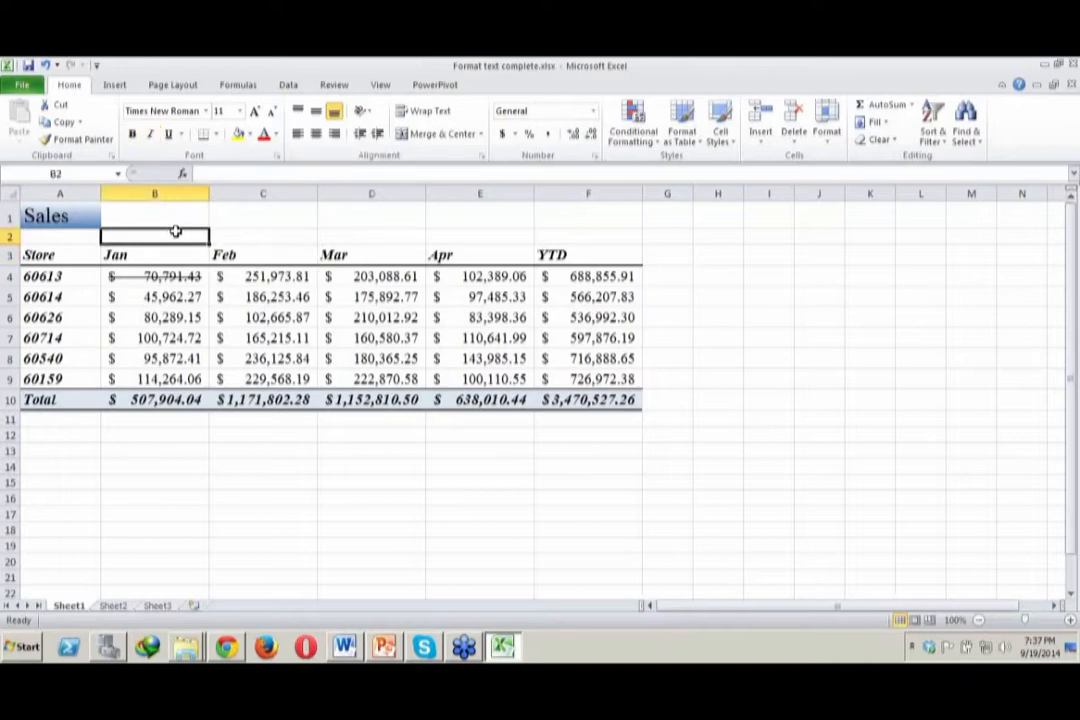
pyautogui.click(63, 216)
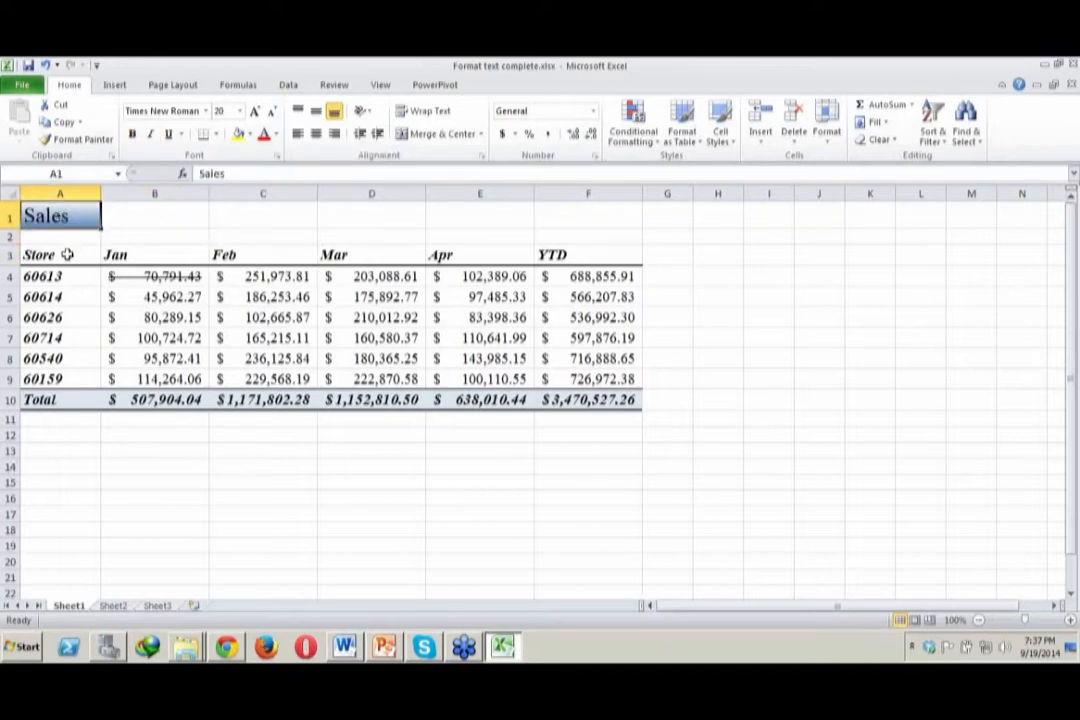
pyautogui.click(67, 254)
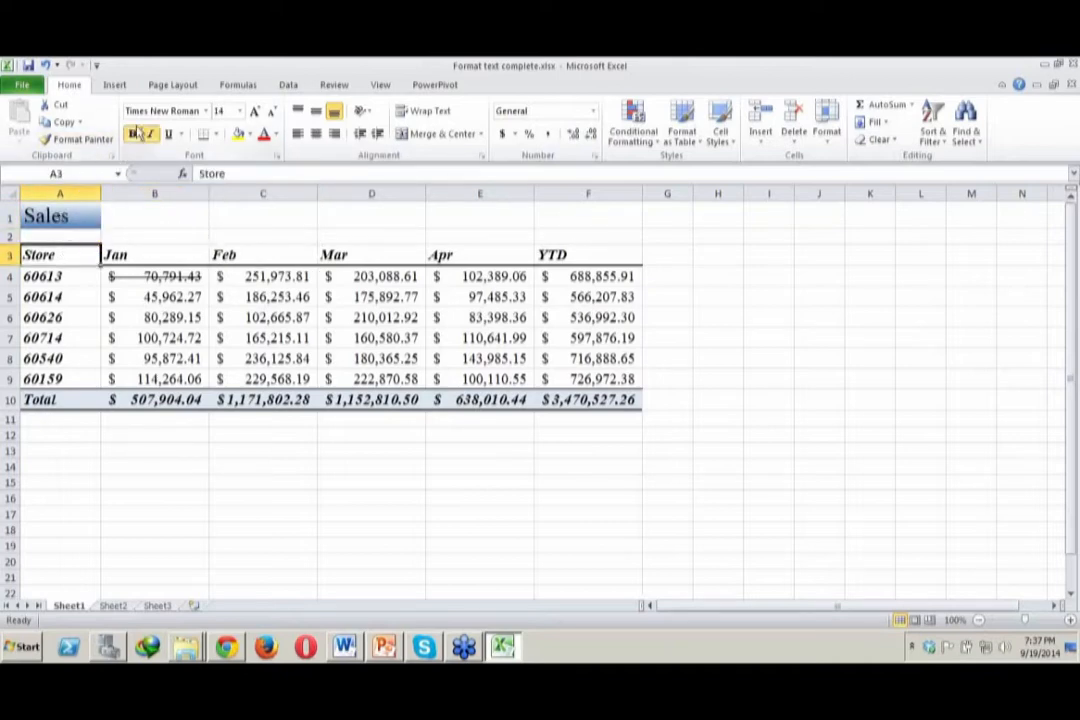
pyautogui.click(147, 249)
pyautogui.click(283, 249)
pyautogui.click(354, 249)
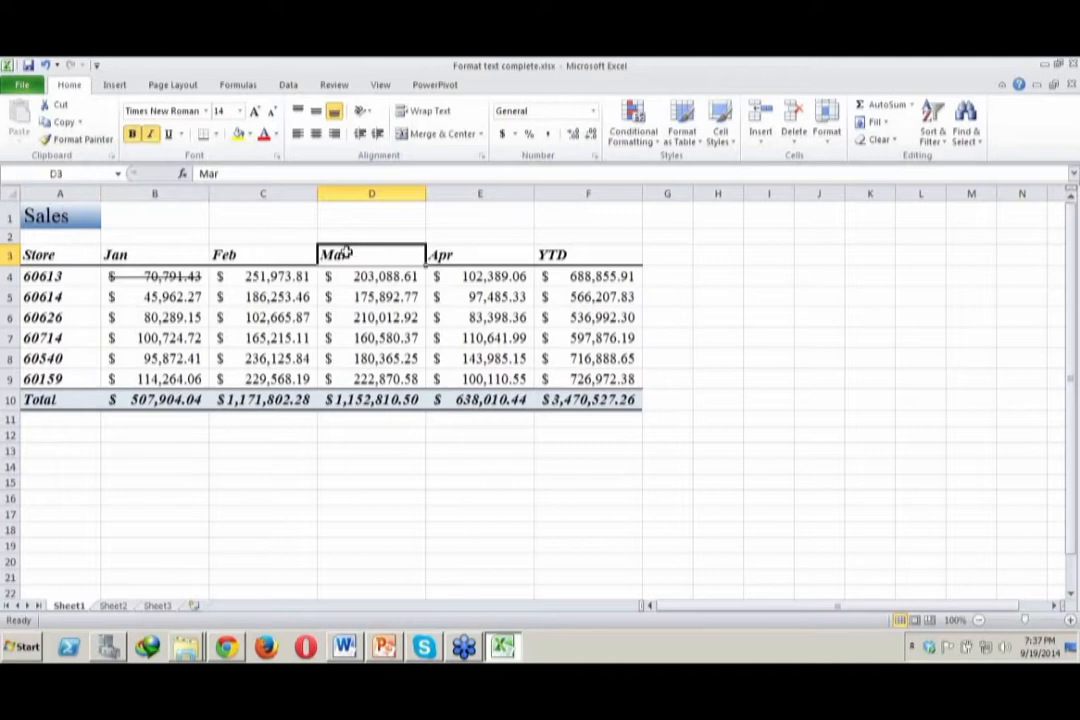
pyautogui.click(75, 403)
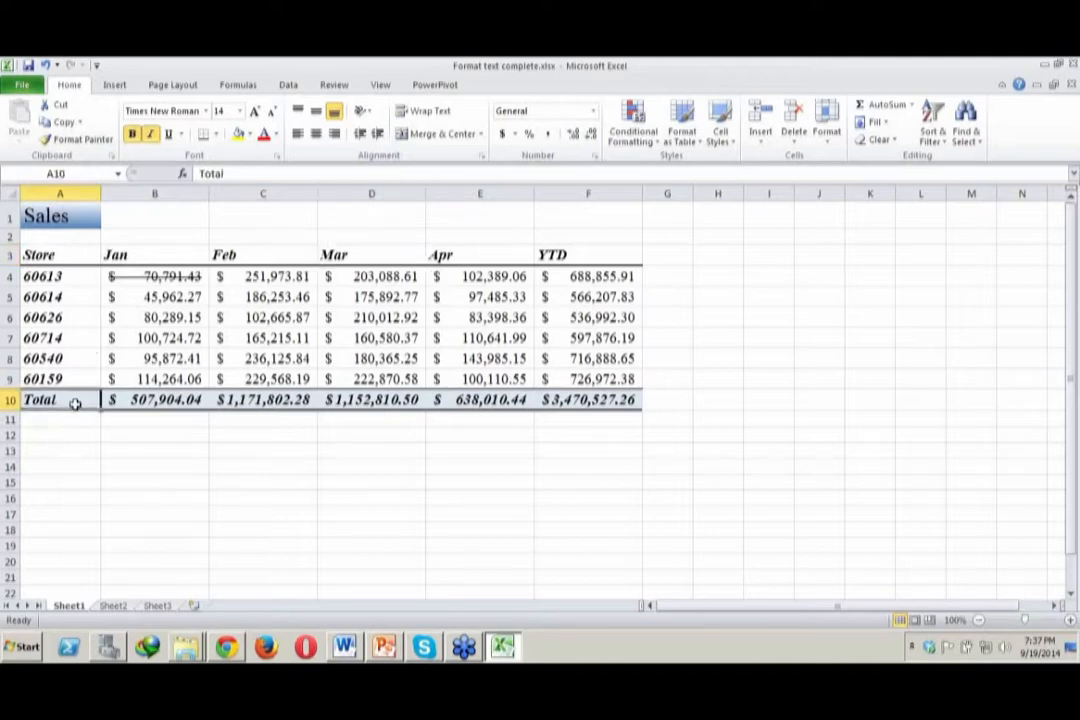
# Examine the font formatting of the Total row, the store numbers and a January sales figure
pyautogui.moveTo(76, 399); pyautogui.dragTo(590, 400)
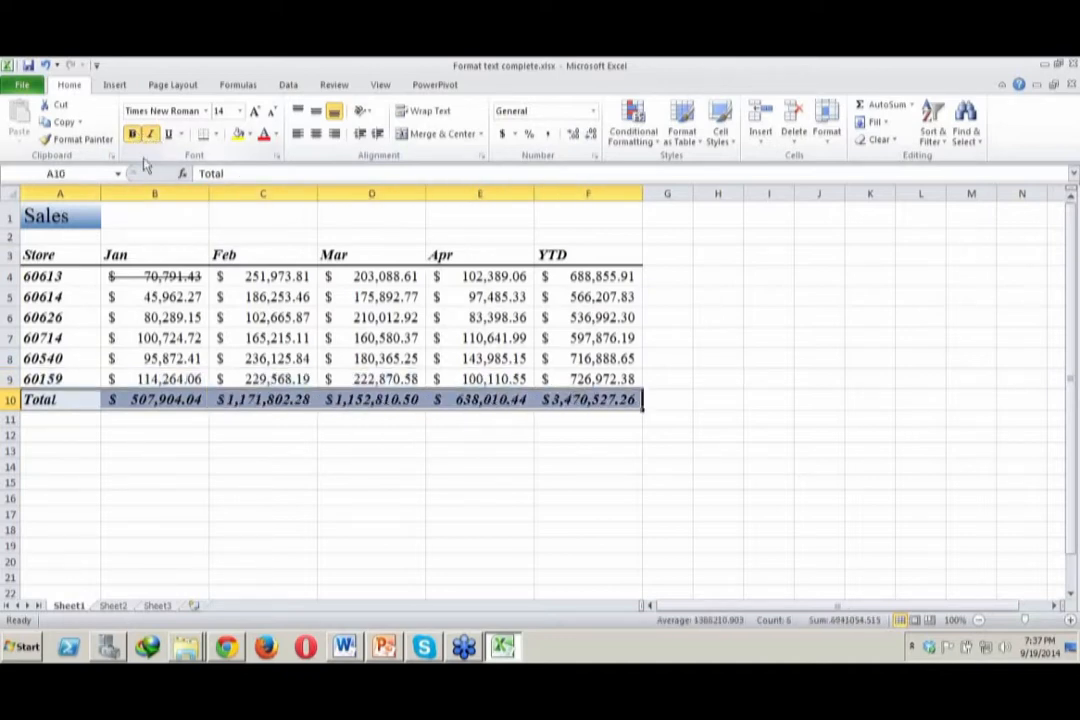
pyautogui.click(60, 357)
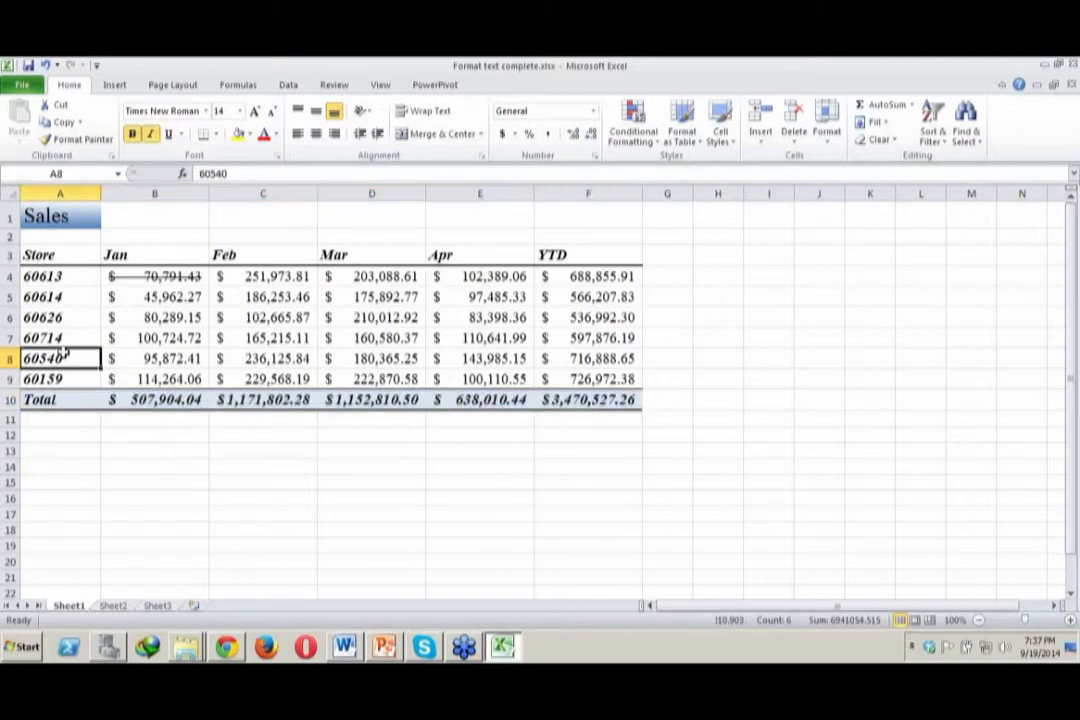
pyautogui.click(168, 337)
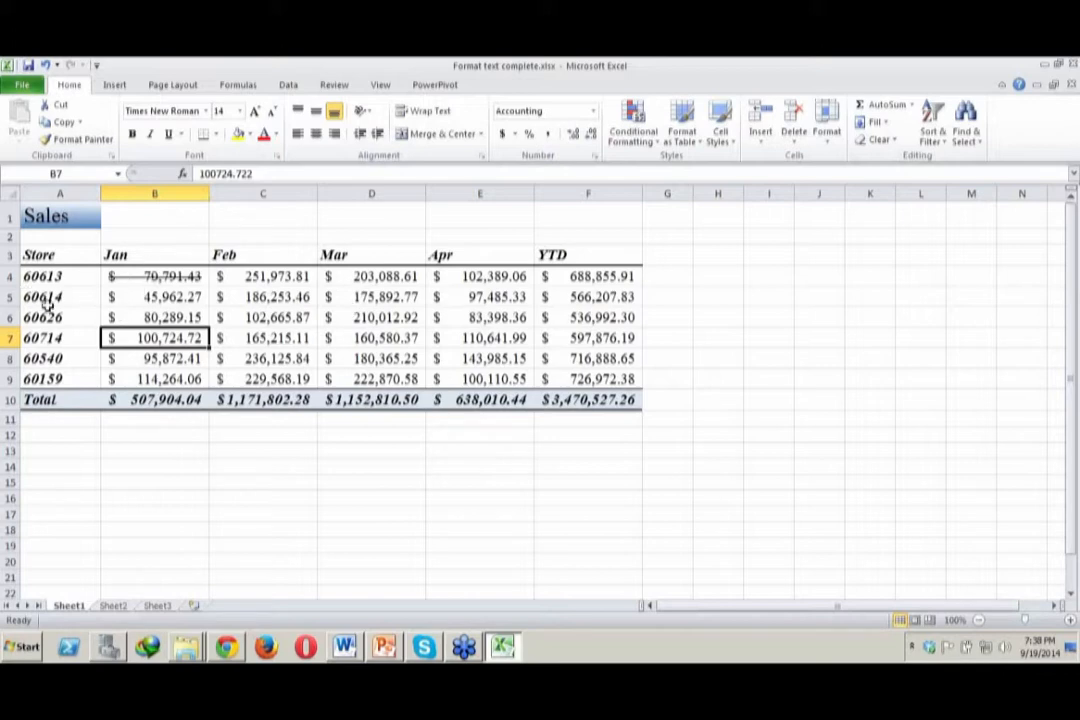
pyautogui.click(45, 297)
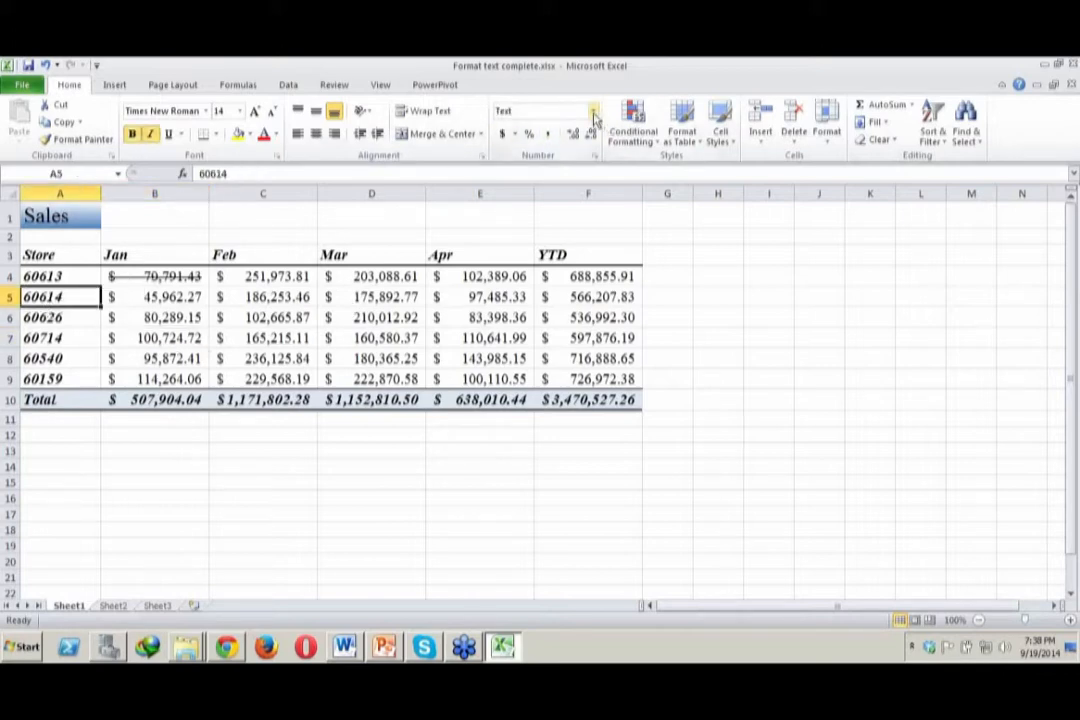
# Switch the accounting format of the sales figures in B4:F9 to Chinese (PRC), and back to English (U.S.)
pyautogui.click(157, 280)
pyautogui.moveTo(157, 280); pyautogui.dragTo(442, 358)
pyautogui.moveTo(577, 372); pyautogui.dragTo(578, 378)
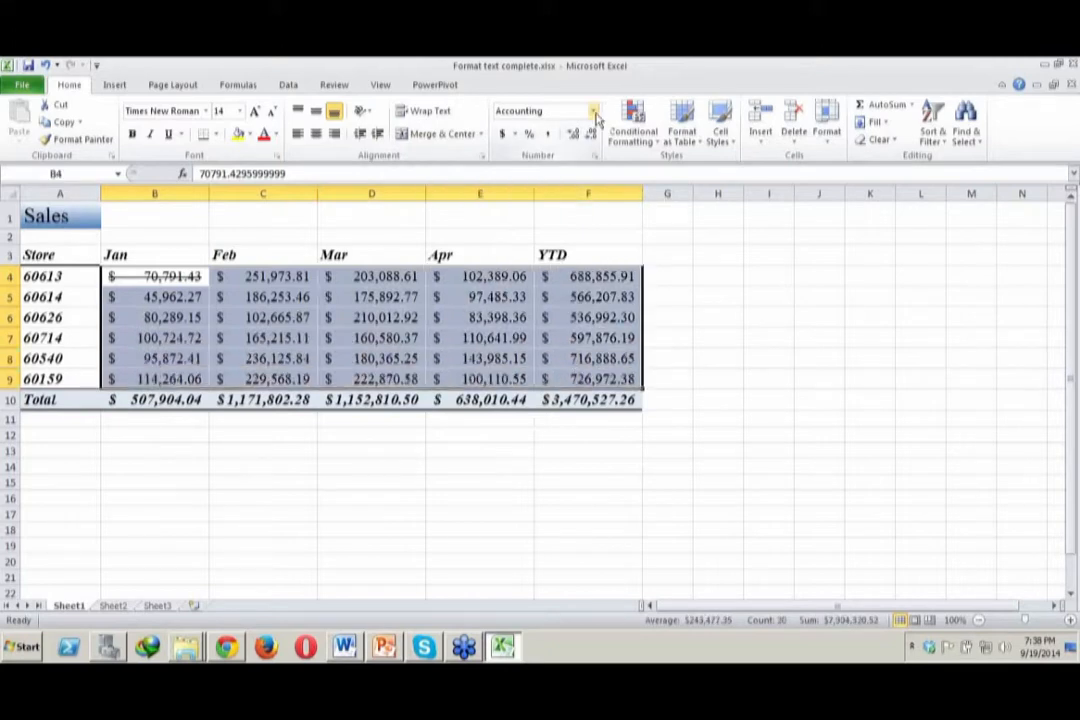
pyautogui.click(515, 135)
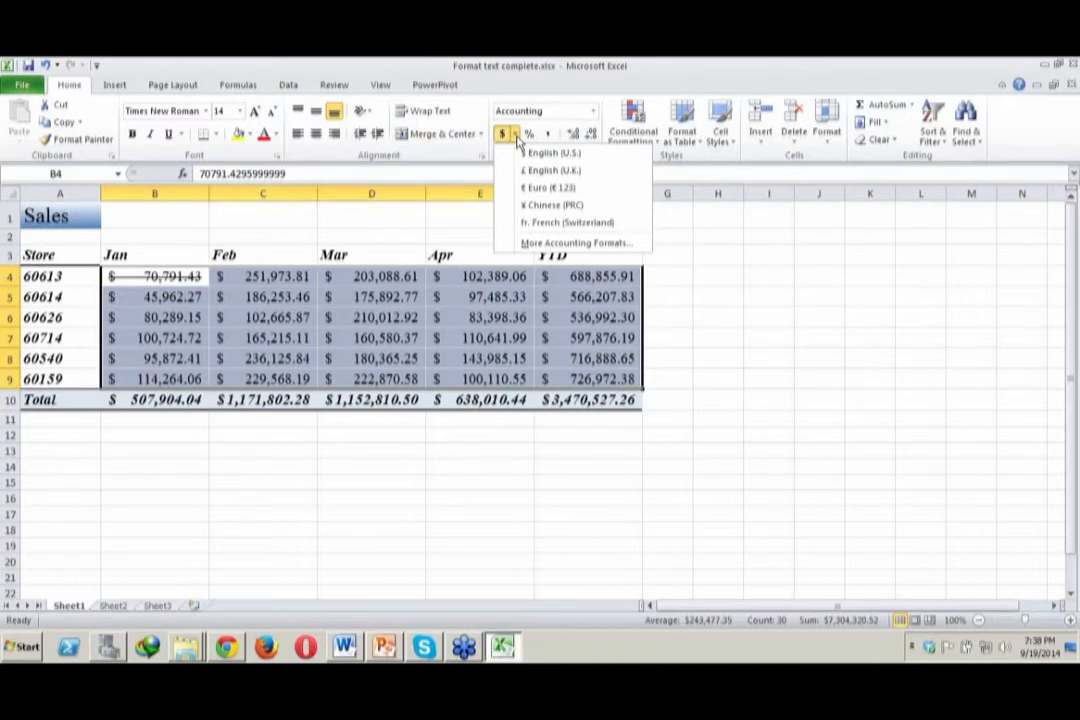
pyautogui.click(545, 205)
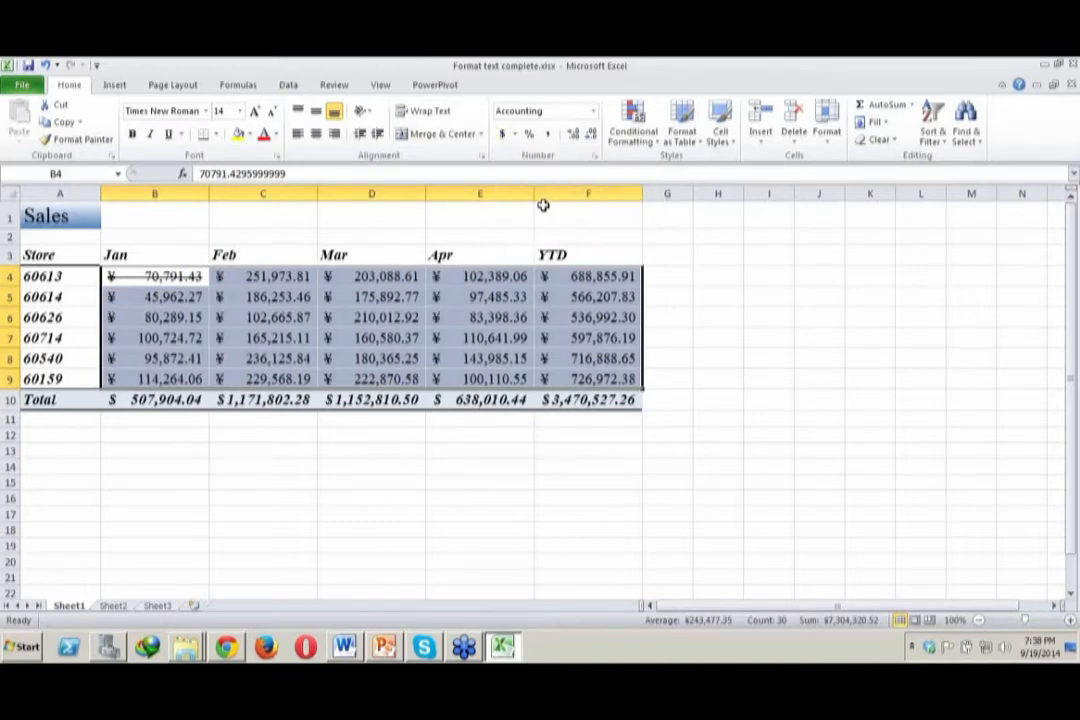
pyautogui.click(515, 135)
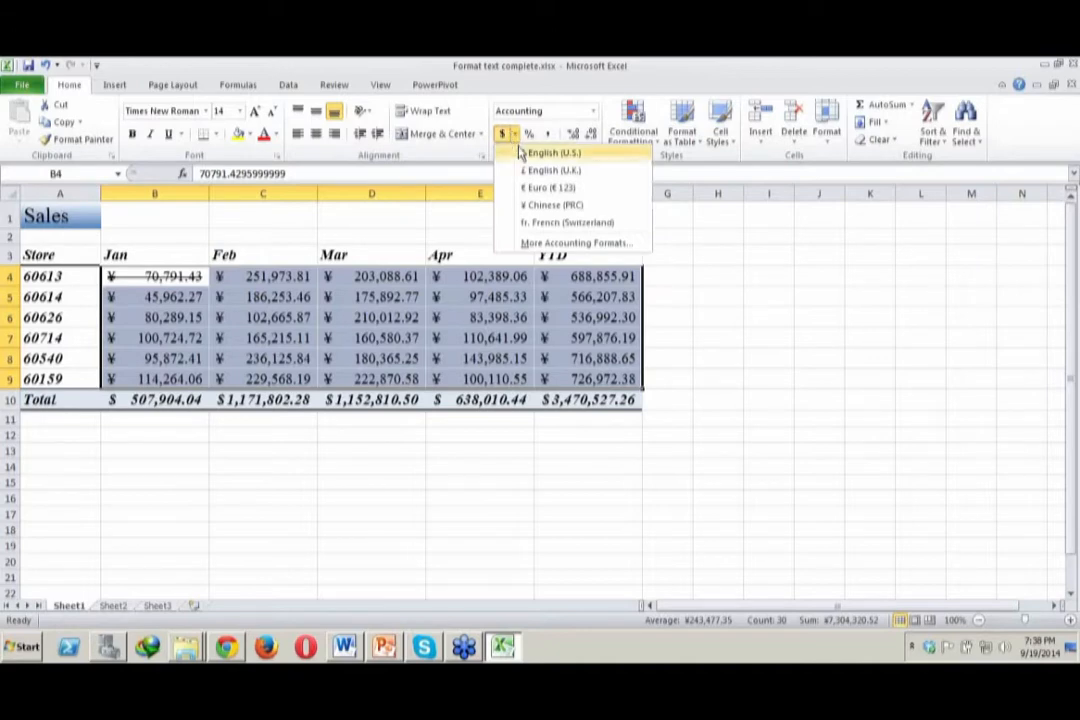
pyautogui.click(519, 152)
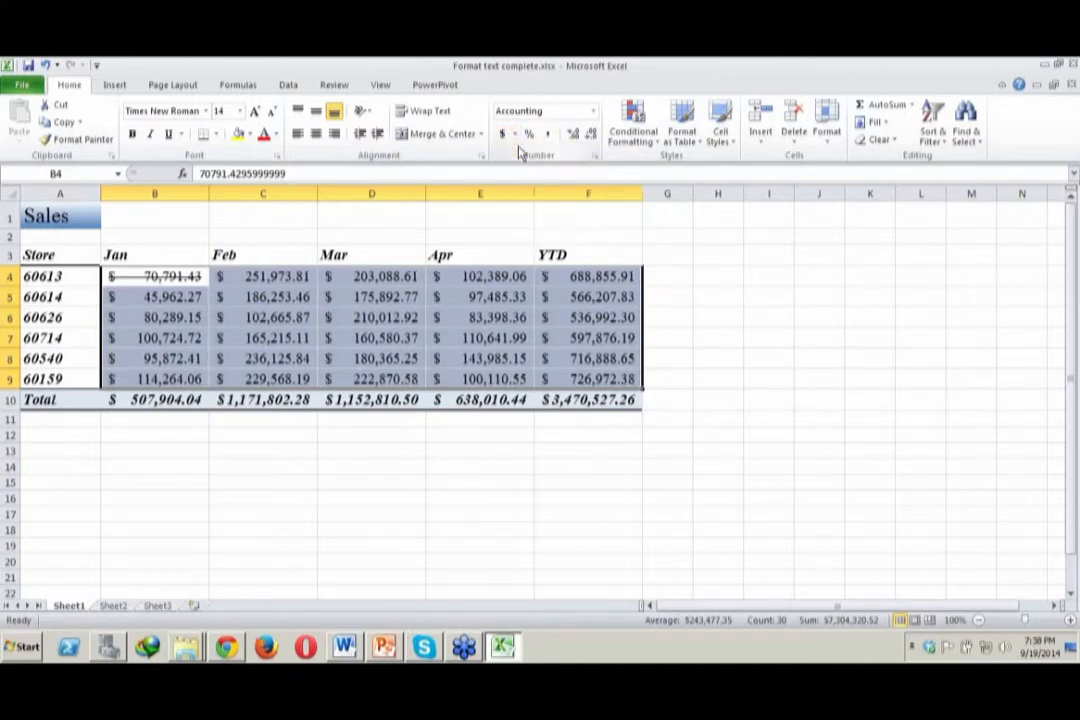
# Close Format text complete.xlsx and save its changes
pyautogui.click(872, 338)
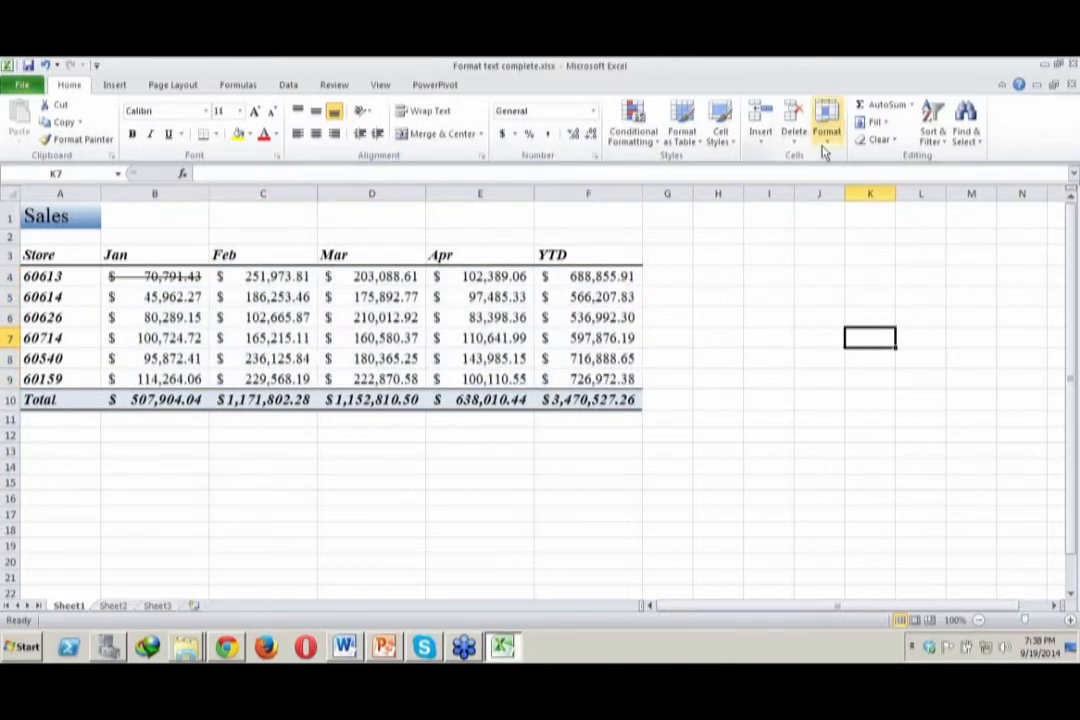
pyautogui.click(1073, 64)
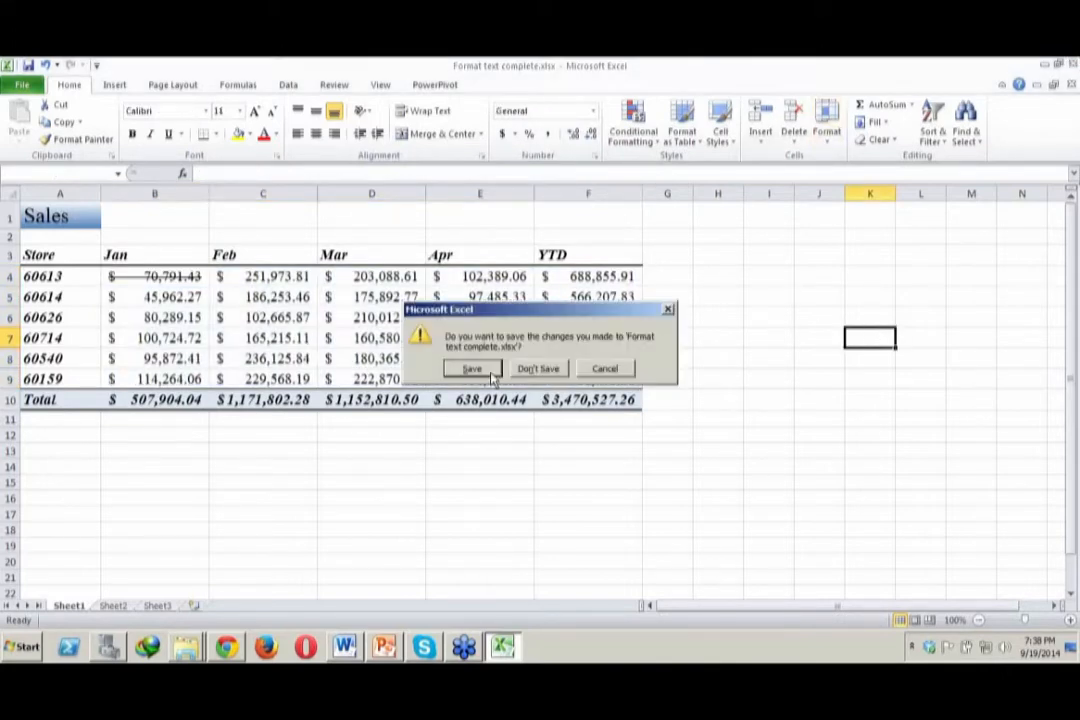
pyautogui.click(473, 369)
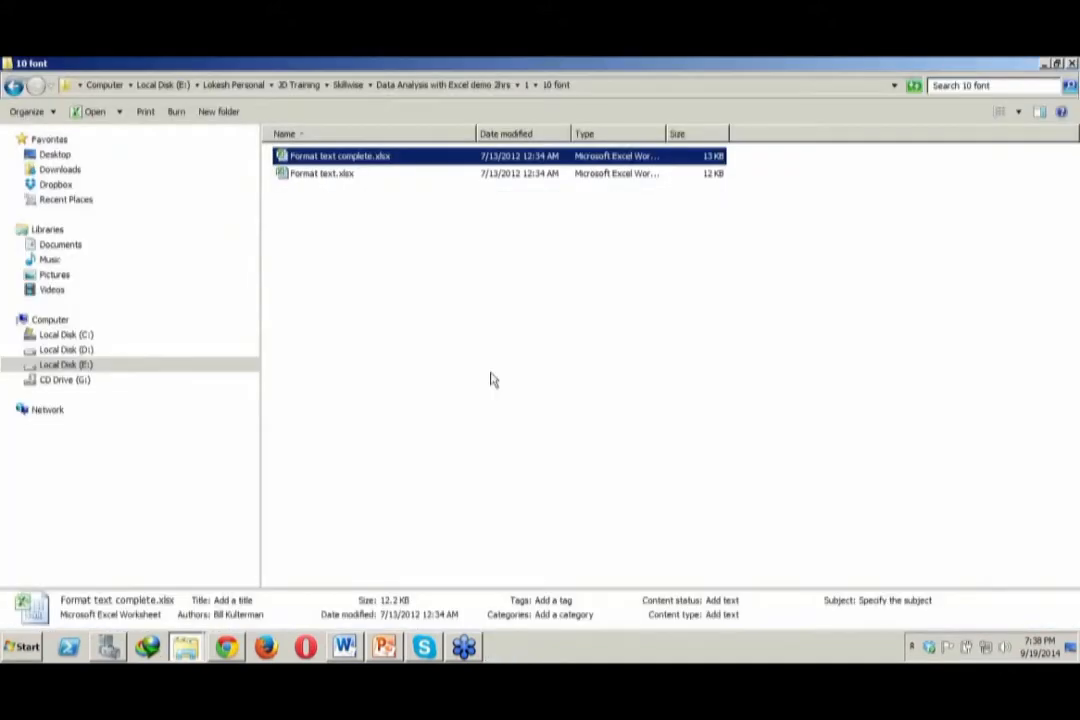
# Go up to the Data Analysis with Excel demo 2hrs folder and open the 8 Sorting folder inside folder 2
pyautogui.click(527, 86)
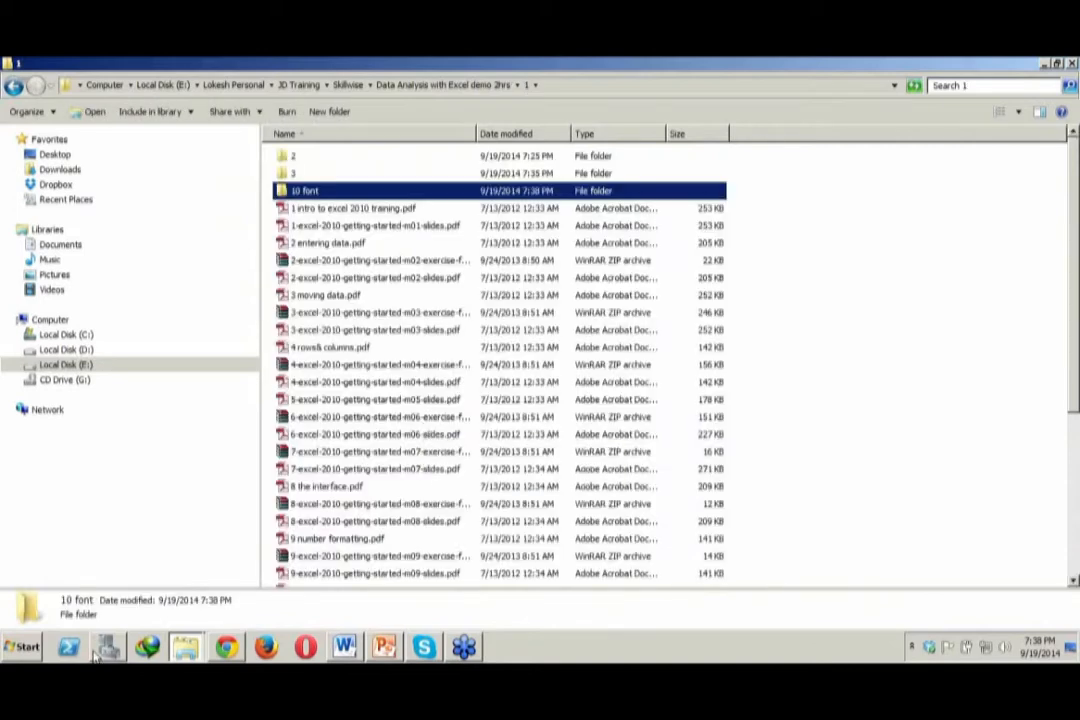
pyautogui.click(438, 86)
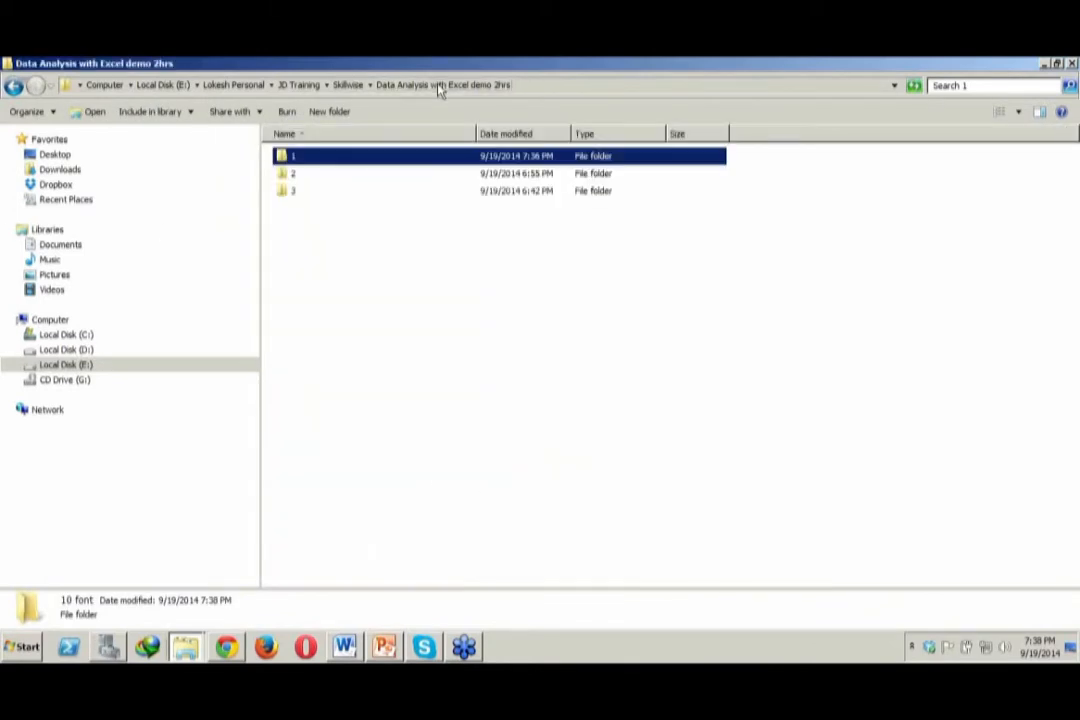
pyautogui.doubleClick(322, 177)
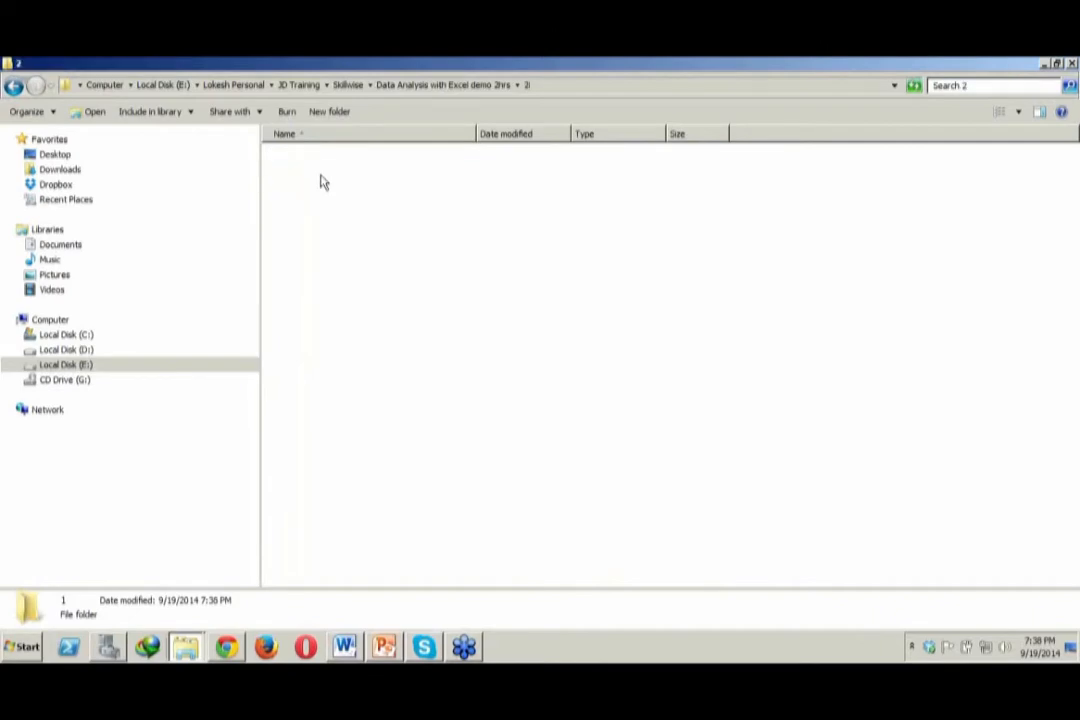
pyautogui.doubleClick(308, 157)
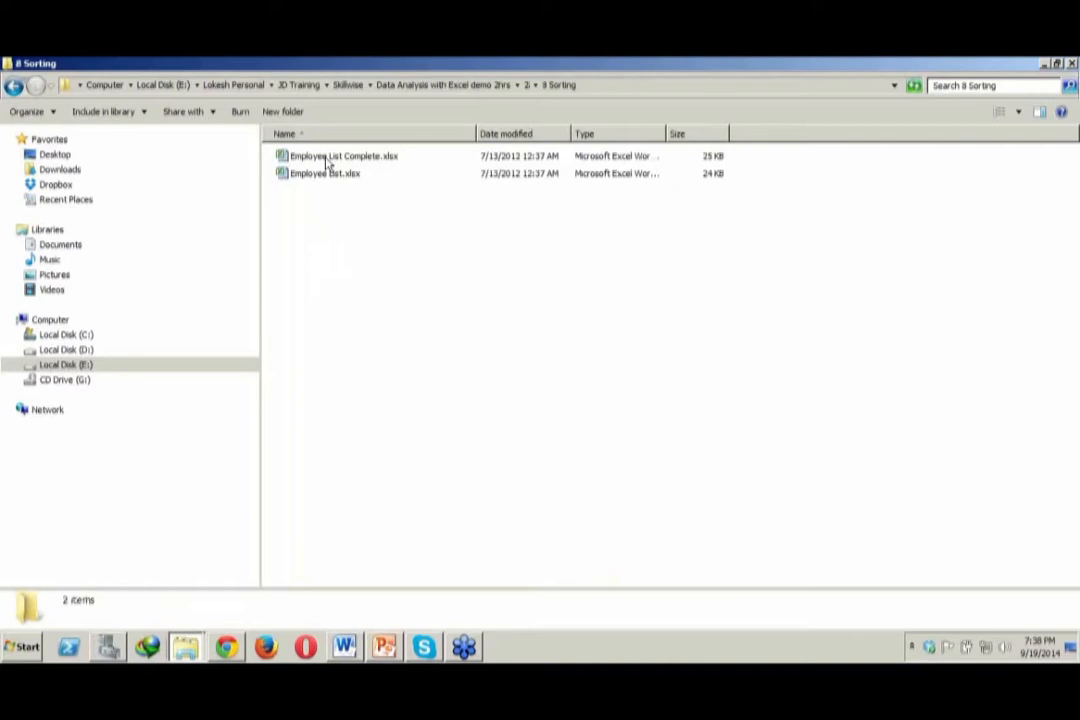
pyautogui.click(330, 160)
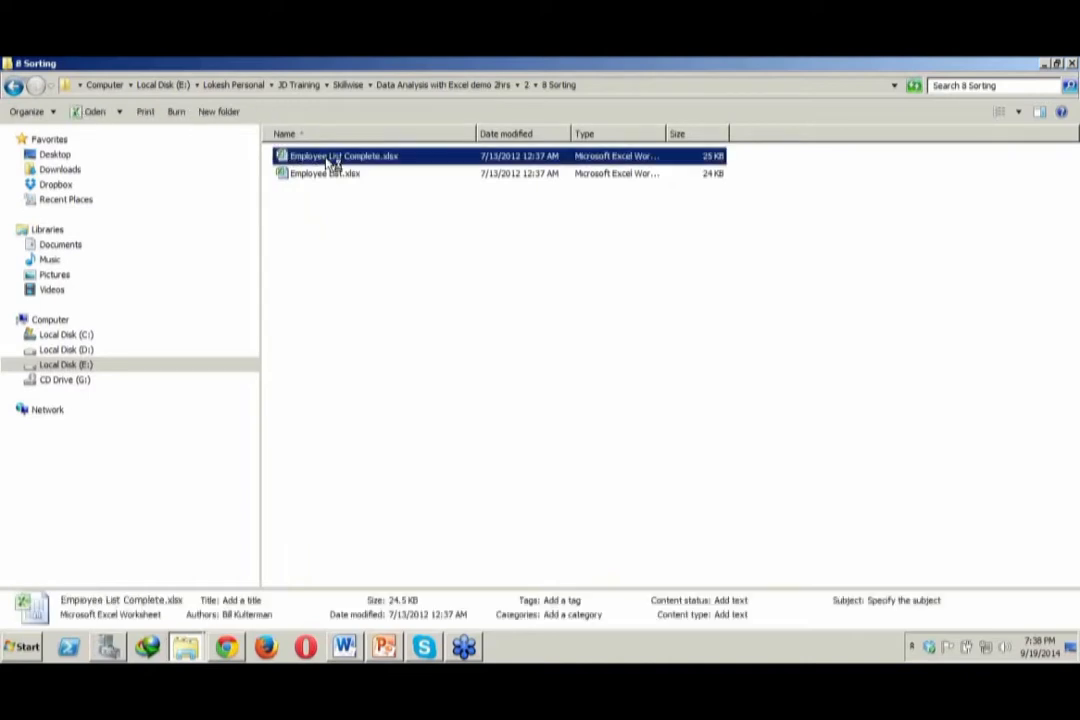
pyautogui.doubleClick(333, 160)
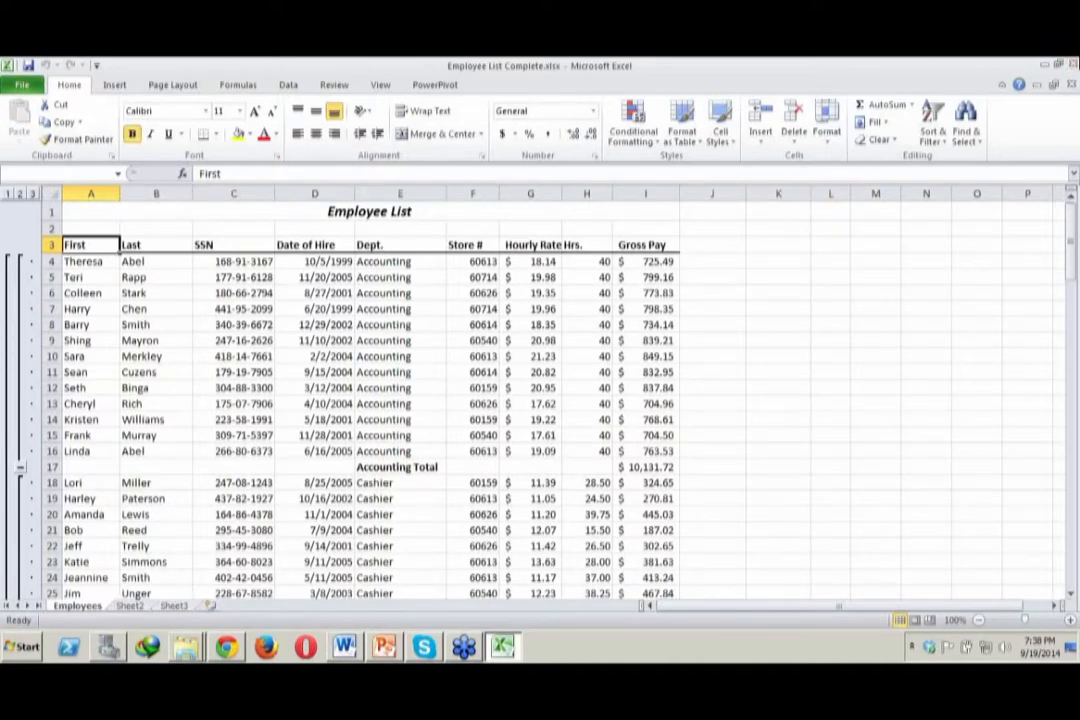
pyautogui.click(1073, 64)
pyautogui.click(554, 370)
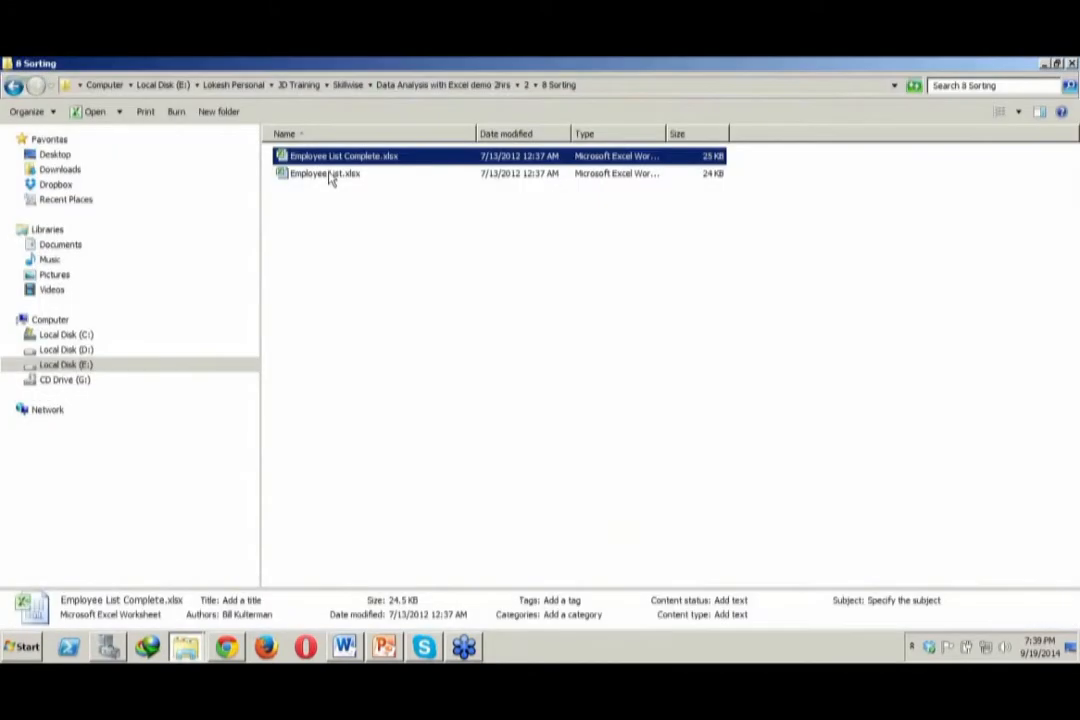
# Open Employee List.xlsx from the 8 Sorting folder in Excel
pyautogui.click(335, 175)
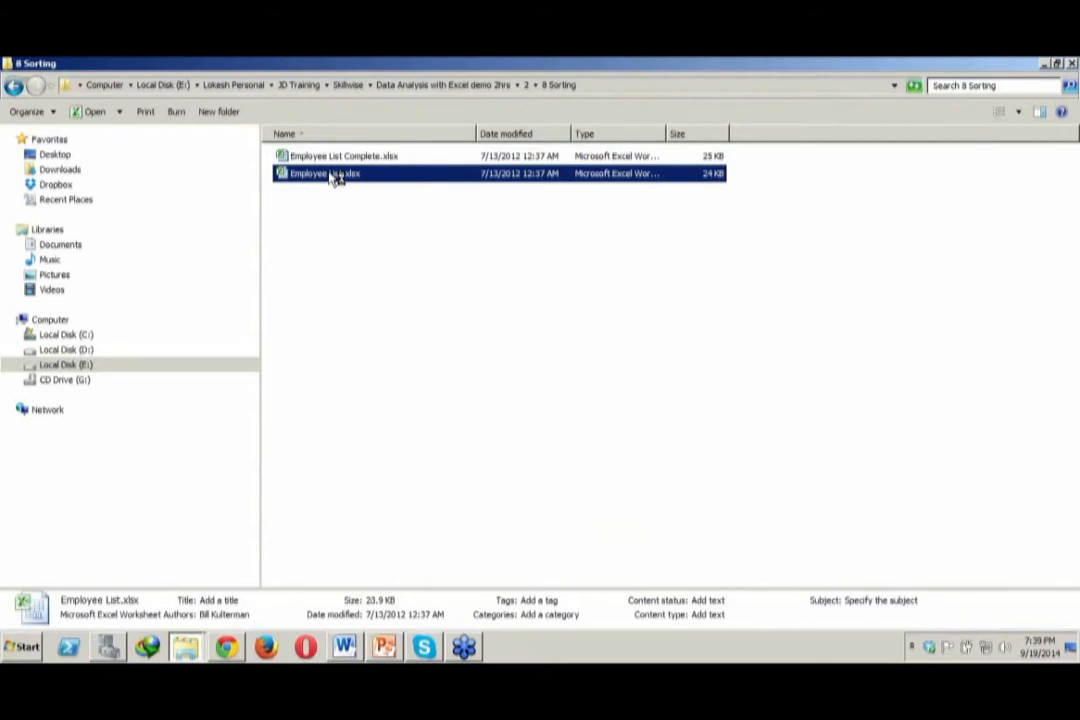
pyautogui.doubleClick(335, 175)
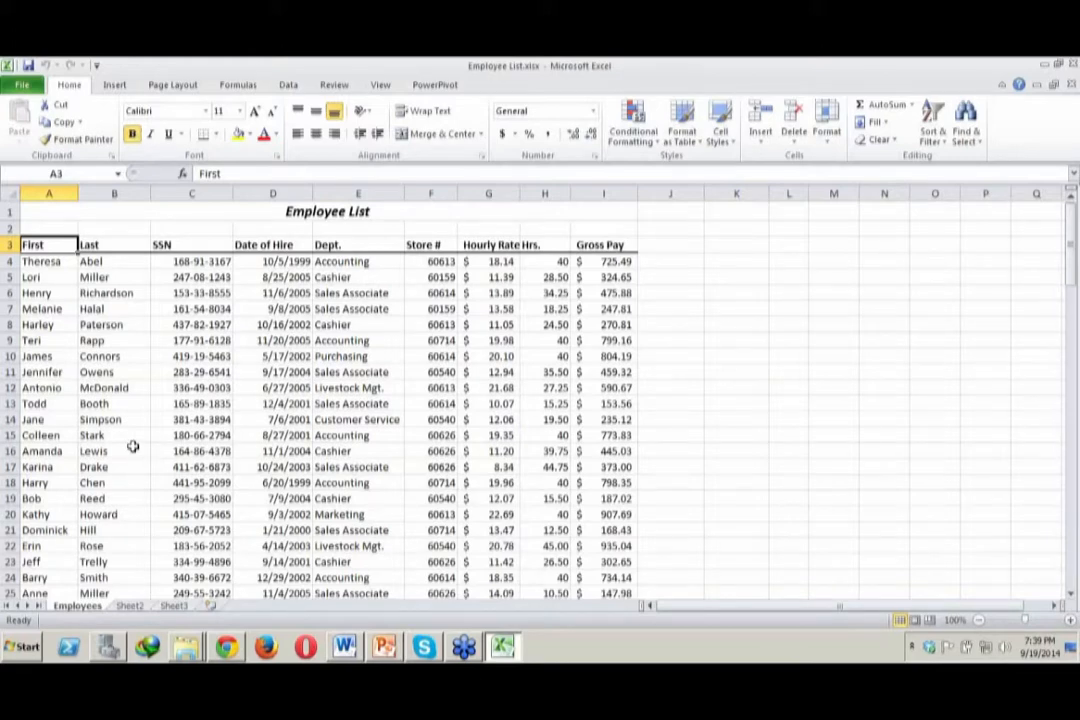
# Examine the employee records down to the last row of the Gross Pay column and return to the top of the sheet
pyautogui.click(1075, 577)
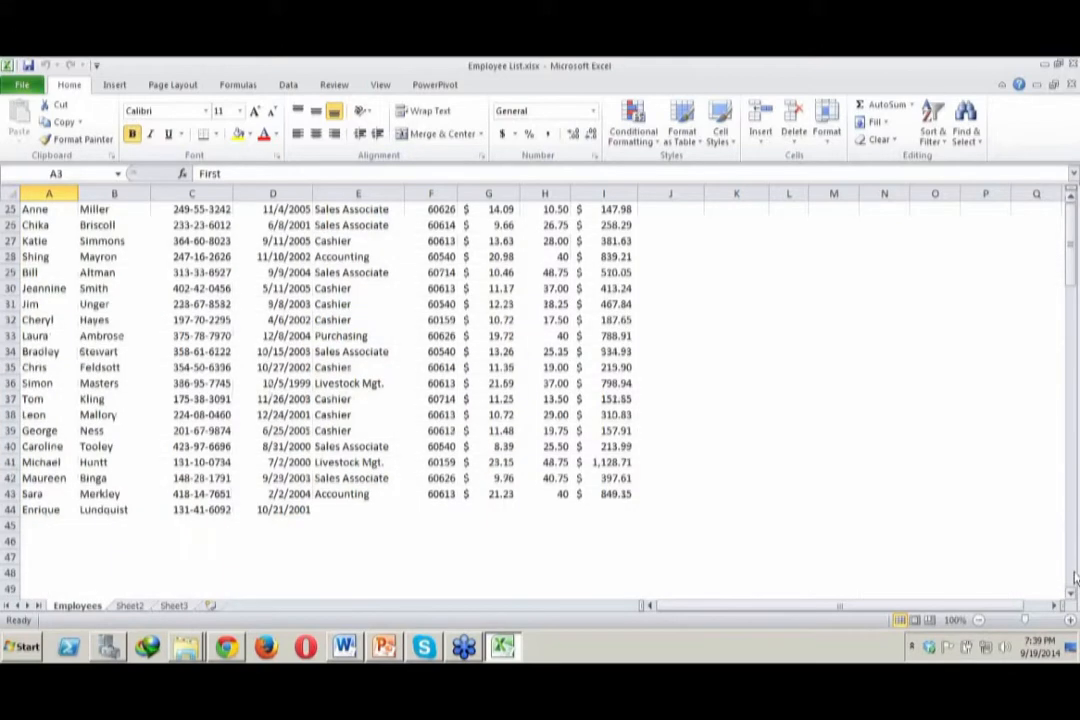
pyautogui.click(1075, 577)
pyautogui.click(602, 447)
pyautogui.press('Up')
pyautogui.press('Up')
pyautogui.press('Up')
pyautogui.press('Up')
pyautogui.press('Up')
pyautogui.press('Up')
pyautogui.press('Up')
pyautogui.press('Up')
pyautogui.press('Up')
pyautogui.press('Up')
pyautogui.press('Up')
pyautogui.press('Up')
pyautogui.press('Up')
pyautogui.press('Up')
pyautogui.press('Up')
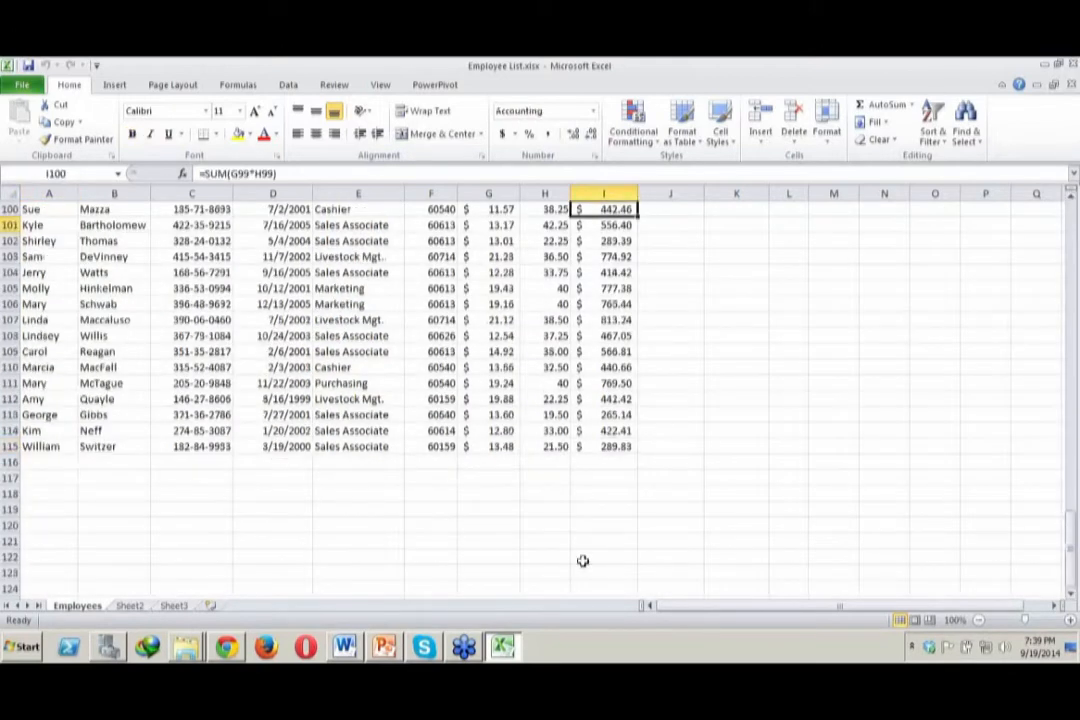
pyautogui.press('Up')
pyautogui.press('Up')
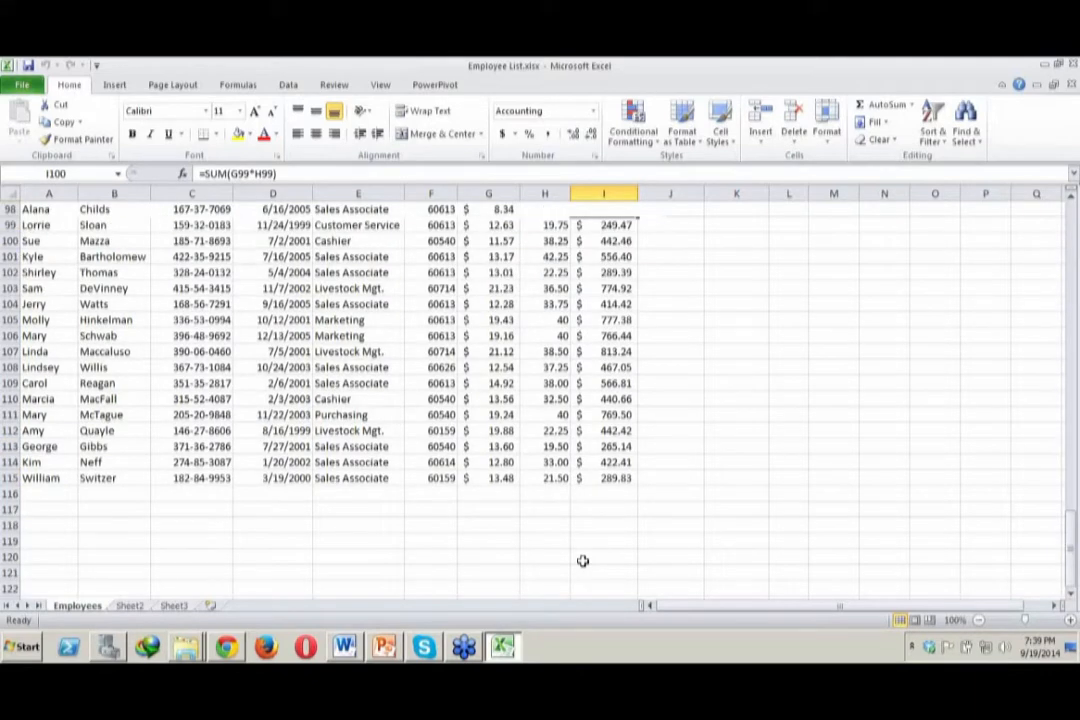
pyautogui.press('Up')
pyautogui.press('Up')
pyautogui.press('Up')
pyautogui.press('Up')
pyautogui.press('Up')
pyautogui.press('Up')
pyautogui.press('Up')
pyautogui.press('Down')
pyautogui.press('Down')
pyautogui.press('Down')
pyautogui.press('Down')
pyautogui.press('Down')
pyautogui.press('Down')
pyautogui.press('Down')
pyautogui.press('Down')
pyautogui.press('Down')
pyautogui.press('Down')
pyautogui.press('Down')
pyautogui.press('Down')
pyautogui.press('Down')
pyautogui.press('Down')
pyautogui.press('Down')
pyautogui.press('Down')
pyautogui.press('Down')
pyautogui.press('Down')
pyautogui.press('Down')
pyautogui.press('Down')
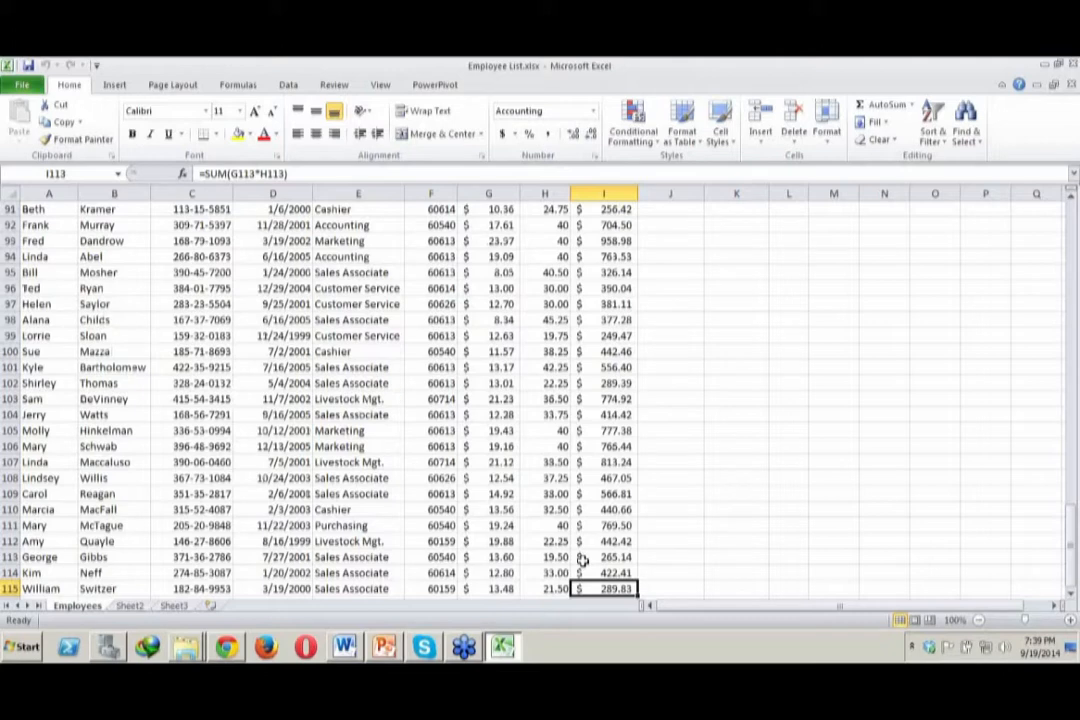
pyautogui.press('Up')
pyautogui.press('Up')
pyautogui.press('Up')
pyautogui.press('Up')
pyautogui.press('Up')
pyautogui.press('Up')
pyautogui.press('Up')
pyautogui.press('Up')
pyautogui.press('Up')
pyautogui.press('Up')
pyautogui.press('Up')
pyautogui.press('Up')
pyautogui.press('Up')
pyautogui.press('Up')
pyautogui.press('Up')
pyautogui.press('Up')
pyautogui.press('Up')
pyautogui.press('Up')
pyautogui.press('Up')
pyautogui.press('Up')
pyautogui.hotkey('ctrl', 'Home')
# Sort the employee list by last name from A to Z
pyautogui.click(123, 451)
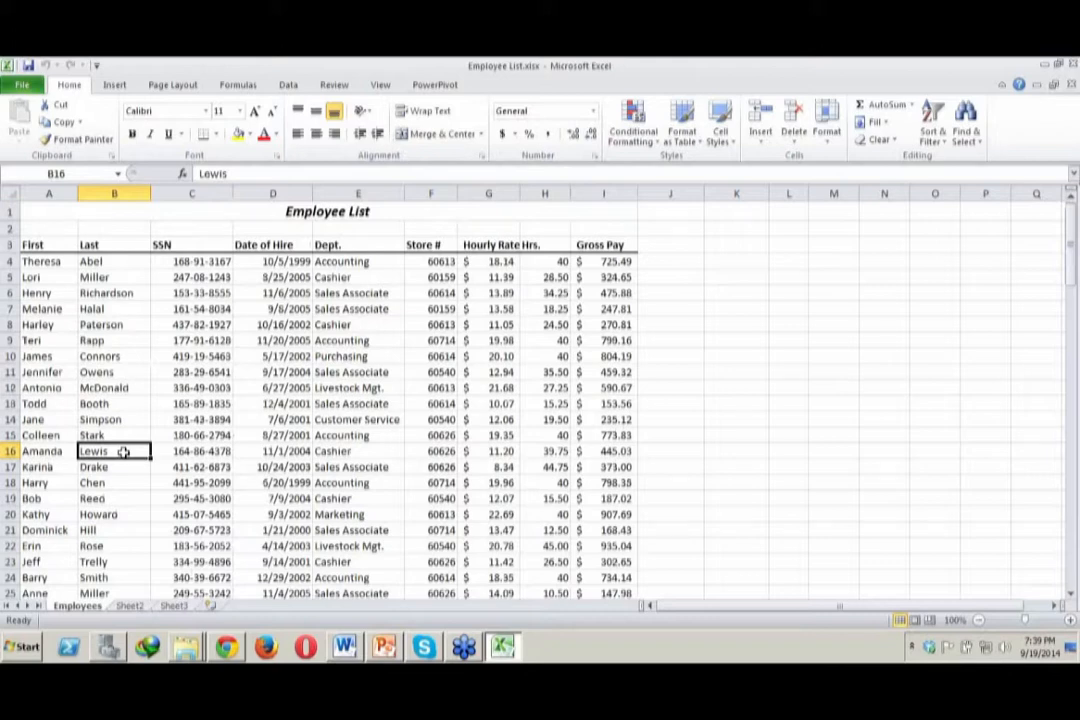
pyautogui.click(123, 408)
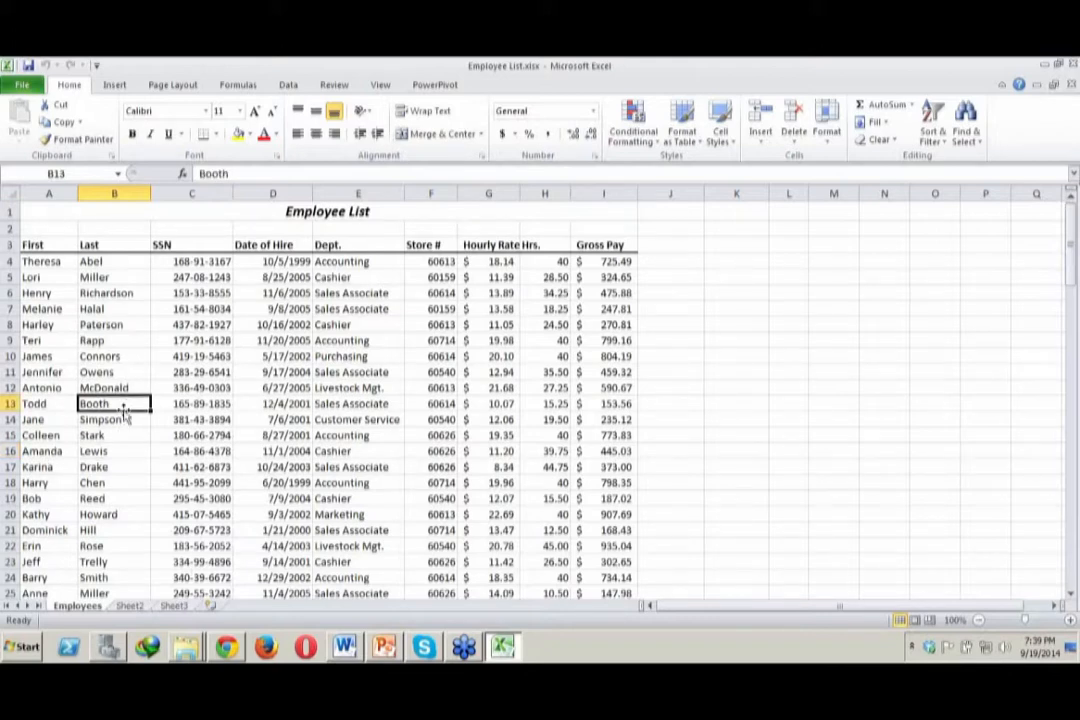
pyautogui.click(123, 388)
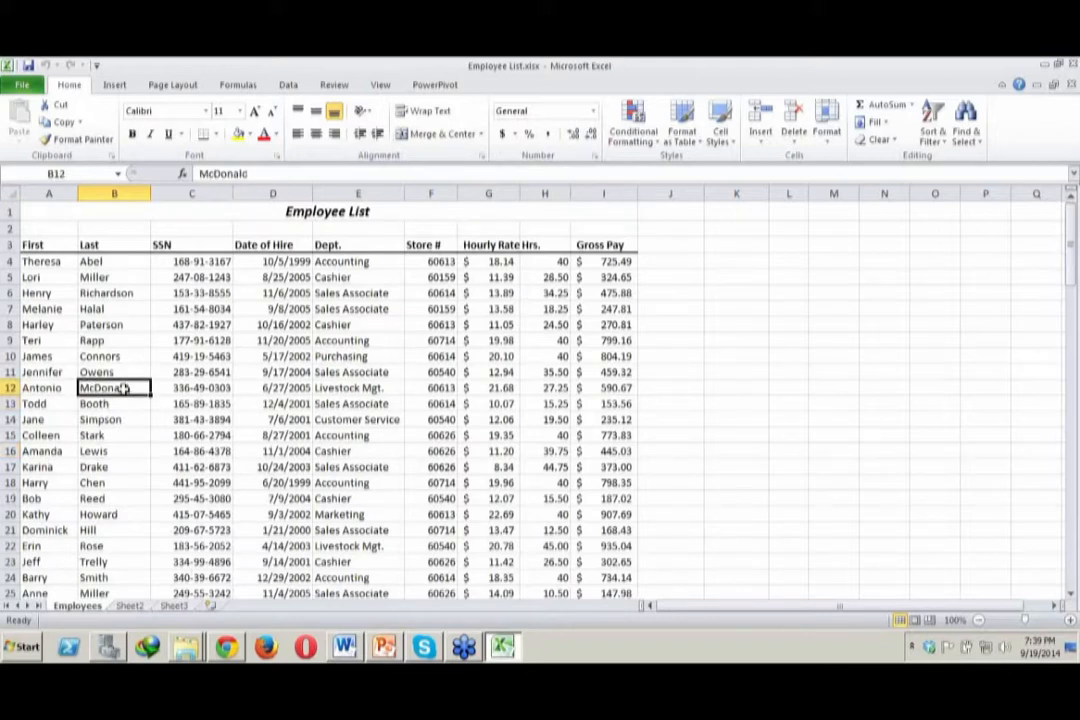
pyautogui.click(120, 455)
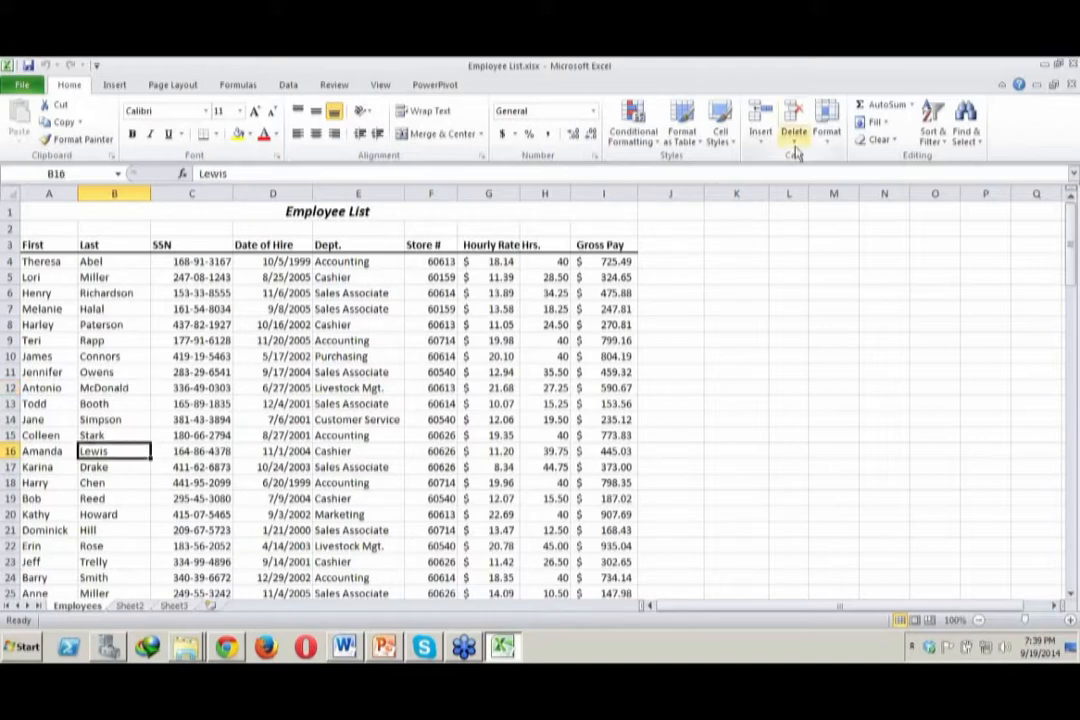
pyautogui.click(950, 147)
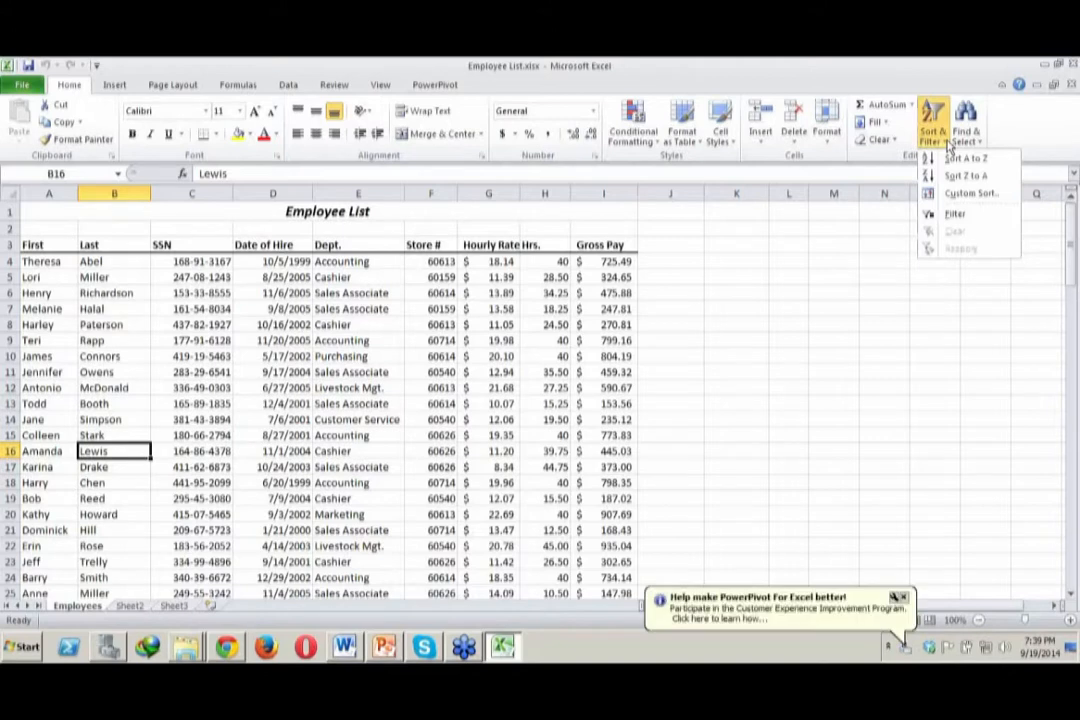
pyautogui.click(955, 160)
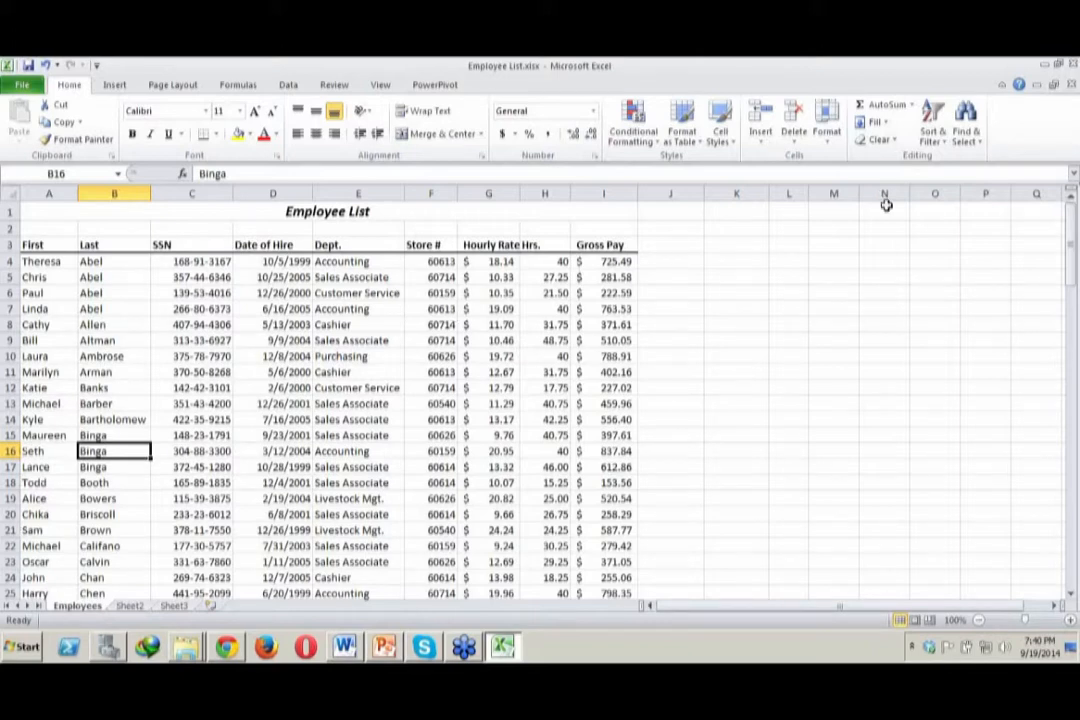
# Sort the employee list by last name from Z to A
pyautogui.click(934, 138)
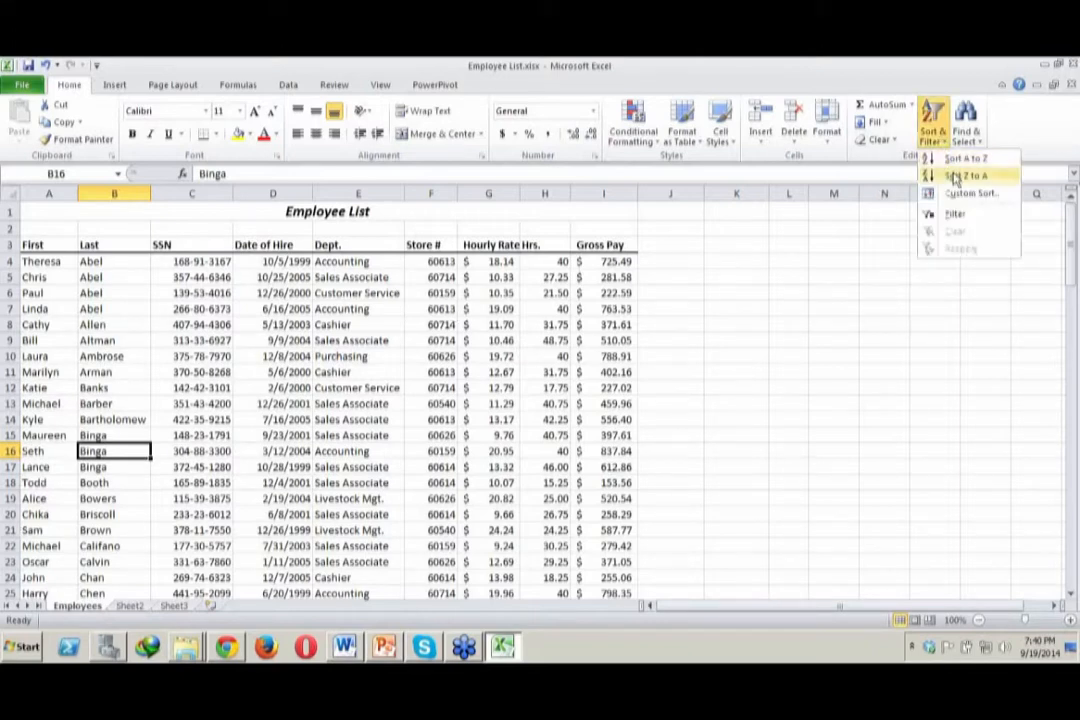
pyautogui.click(953, 177)
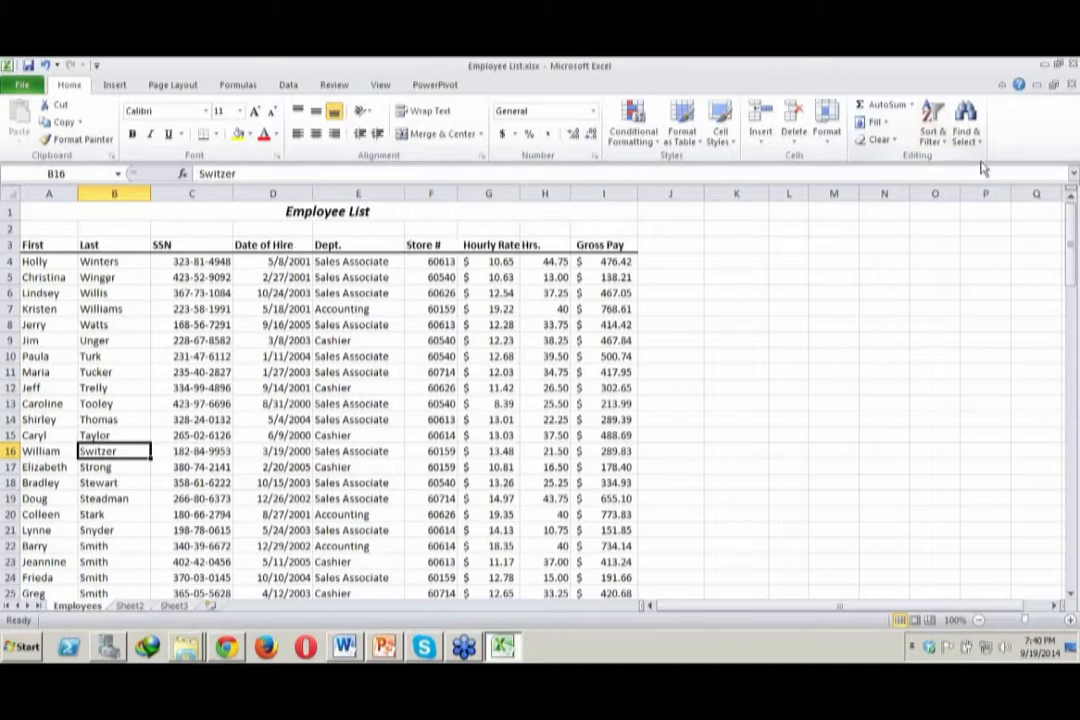
pyautogui.click(943, 145)
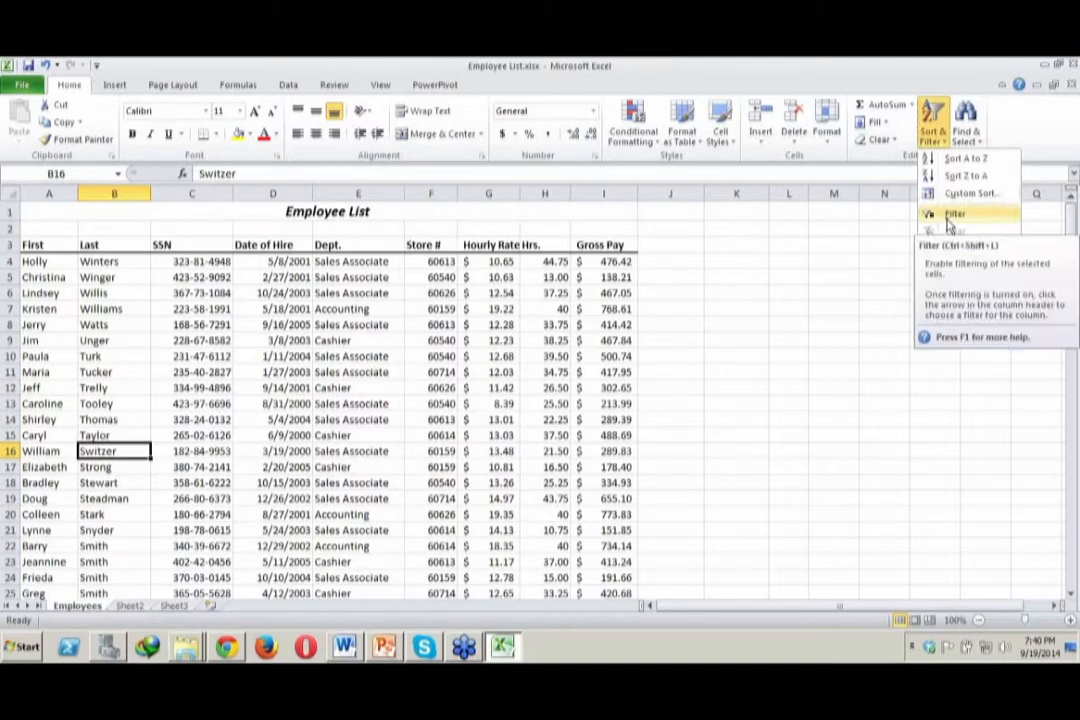
pyautogui.click(737, 382)
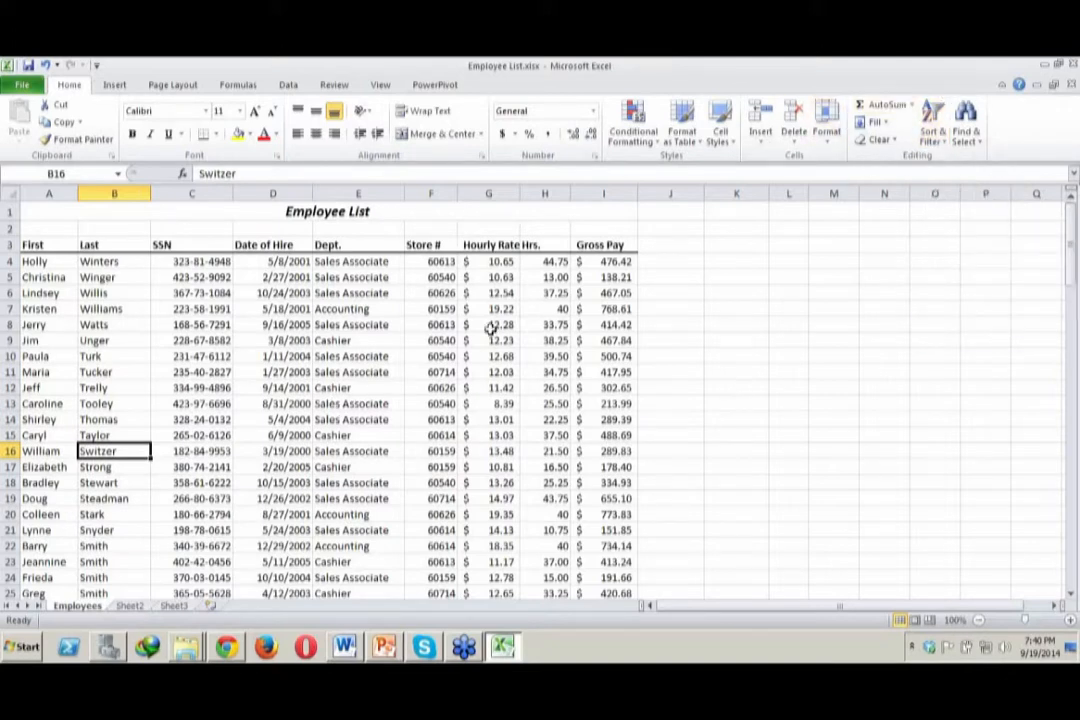
# Close Employee List.xlsx without saving the changes and open Employee List Complete.xlsx from the same folder
pyautogui.click(440, 261)
pyautogui.click(489, 262)
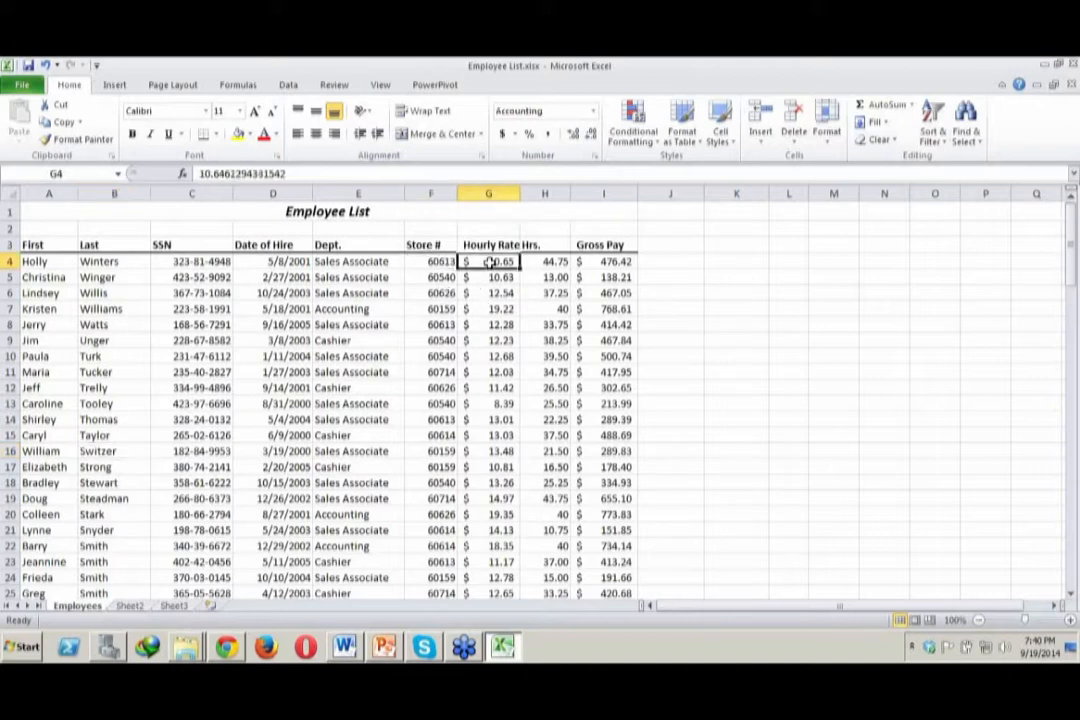
pyautogui.click(527, 261)
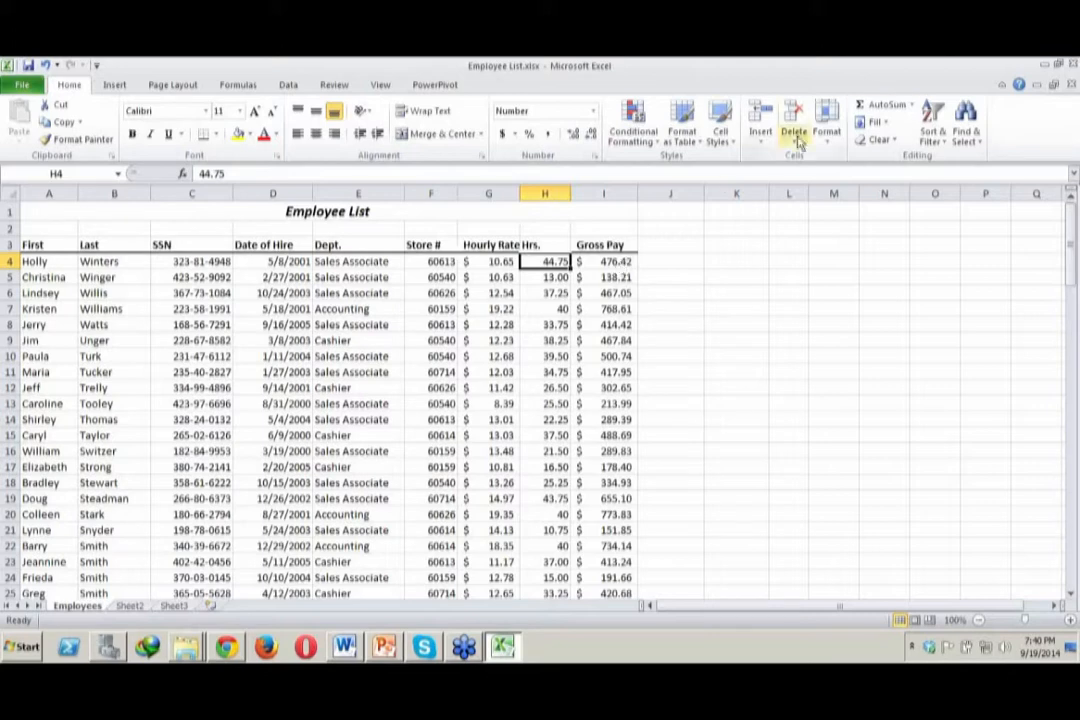
pyautogui.click(1073, 64)
pyautogui.click(526, 369)
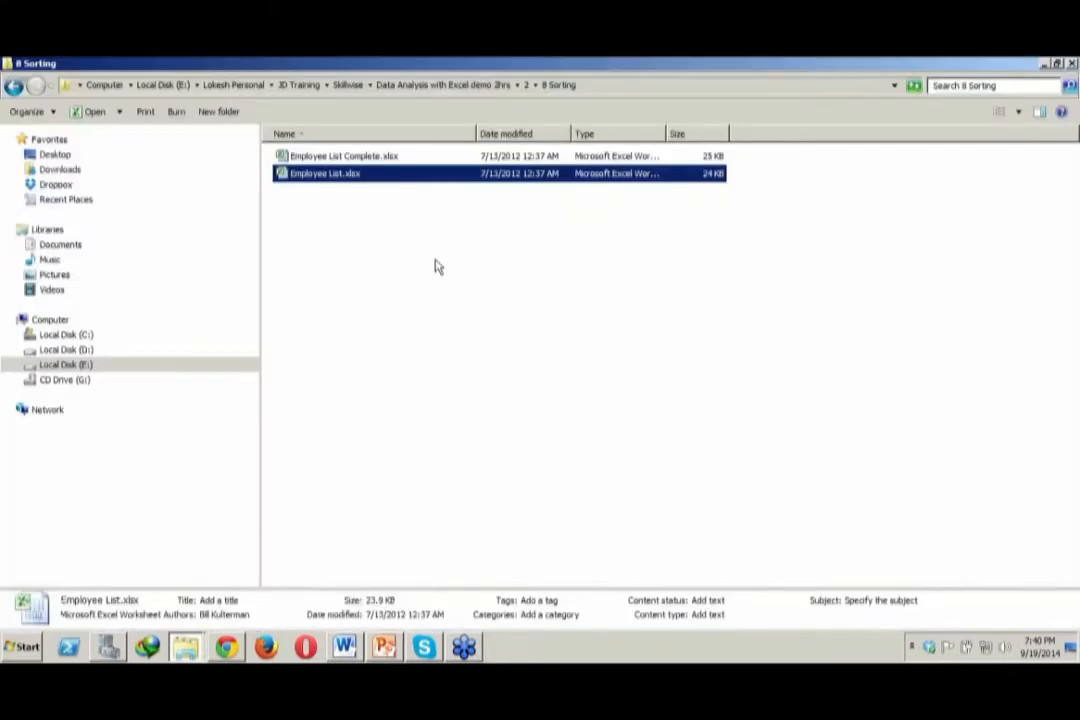
pyautogui.click(389, 216)
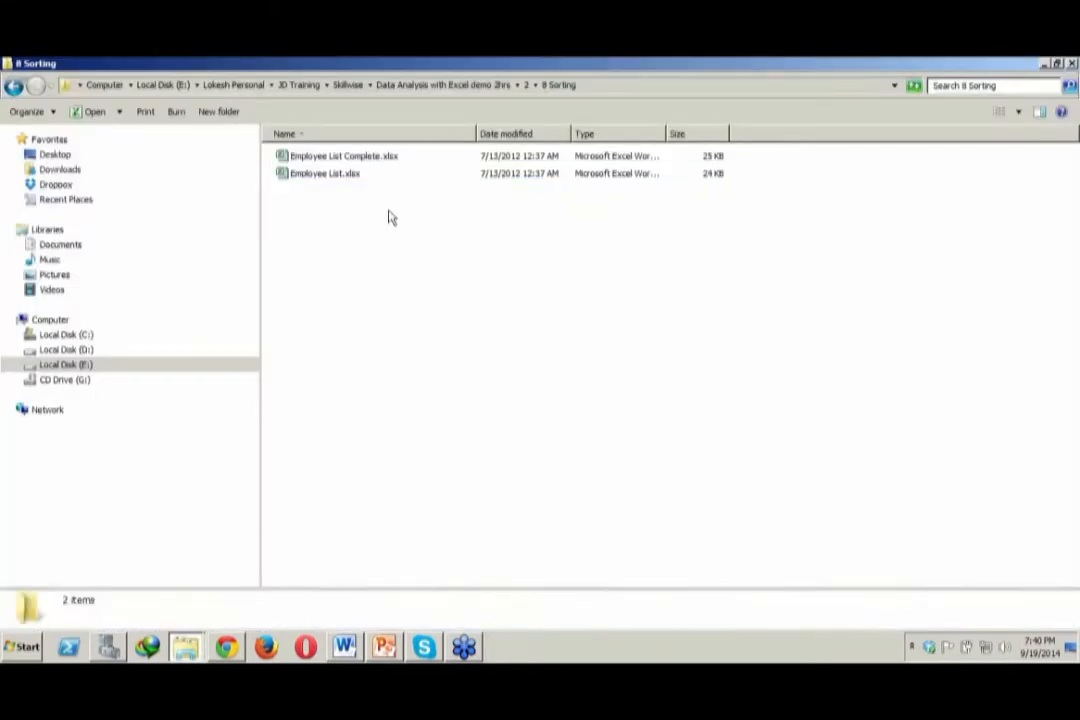
pyautogui.click(386, 158)
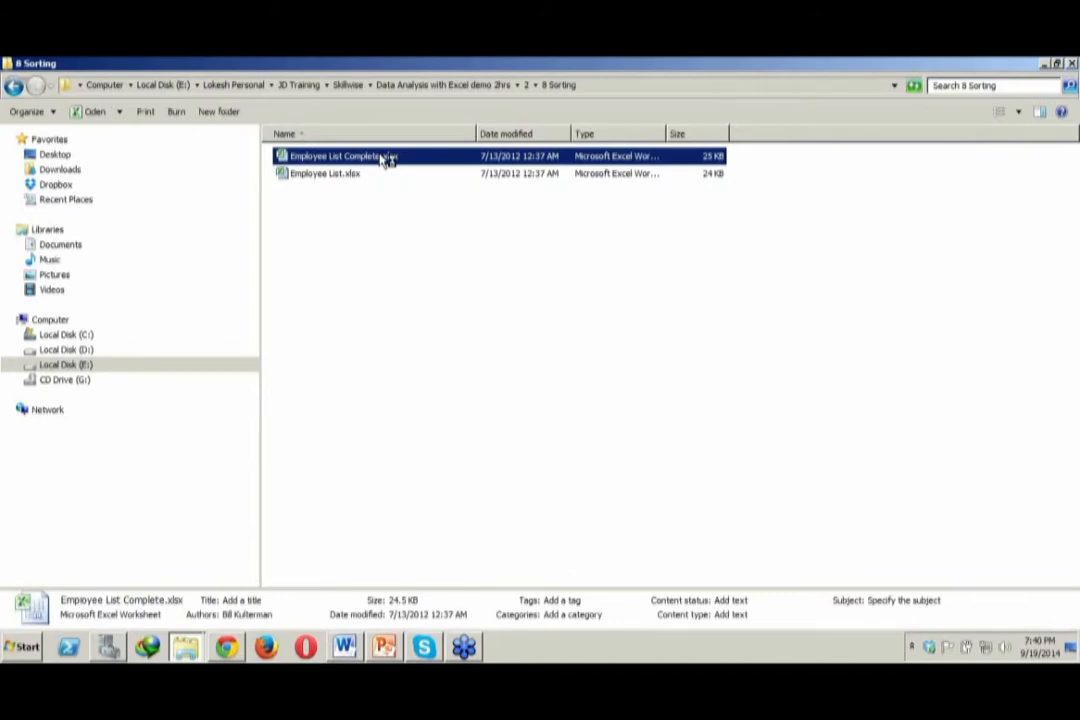
pyautogui.doubleClick(389, 158)
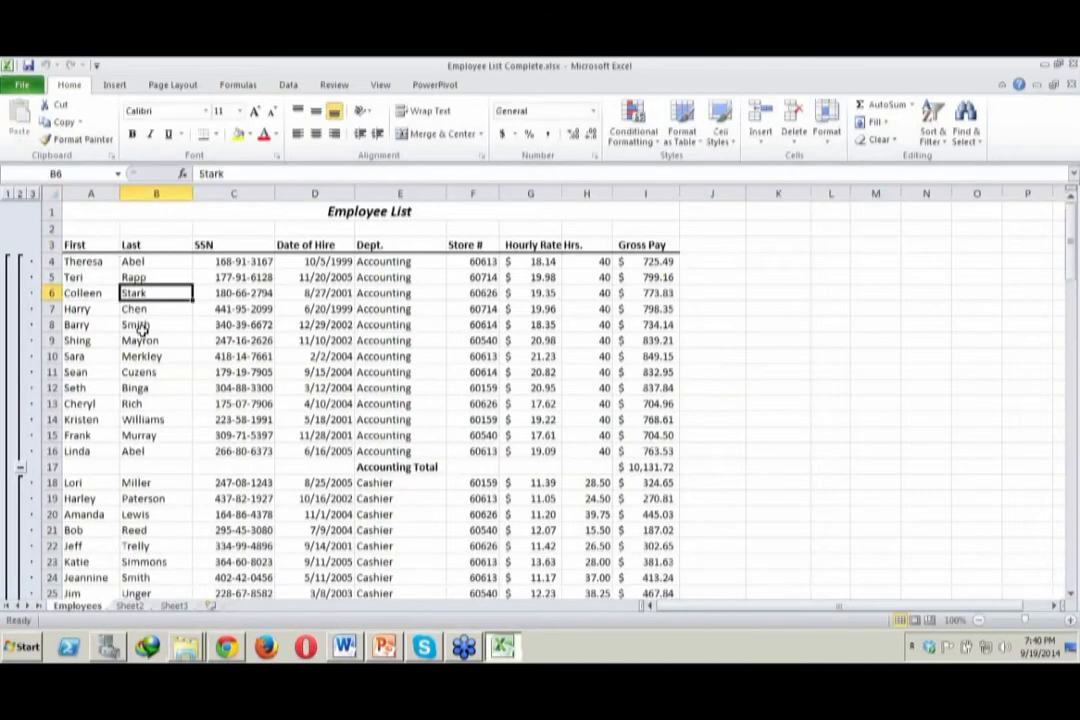
# Examine the name and Dept. entries of the accounting records in rows 4 to 16
pyautogui.click(140, 328)
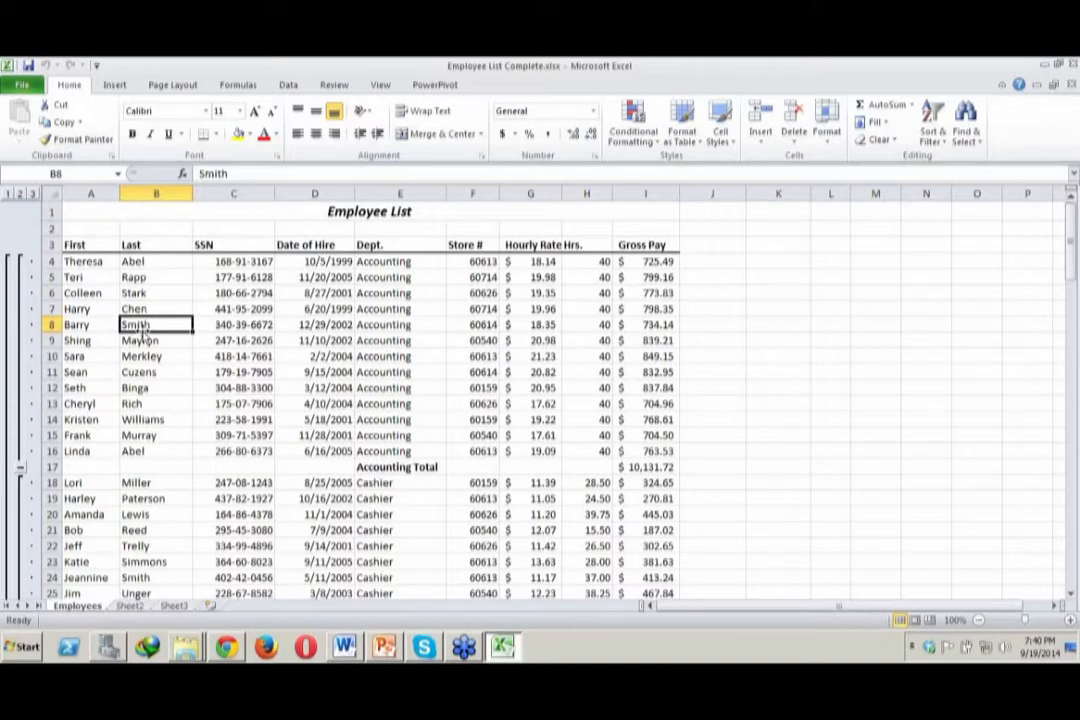
pyautogui.click(82, 307)
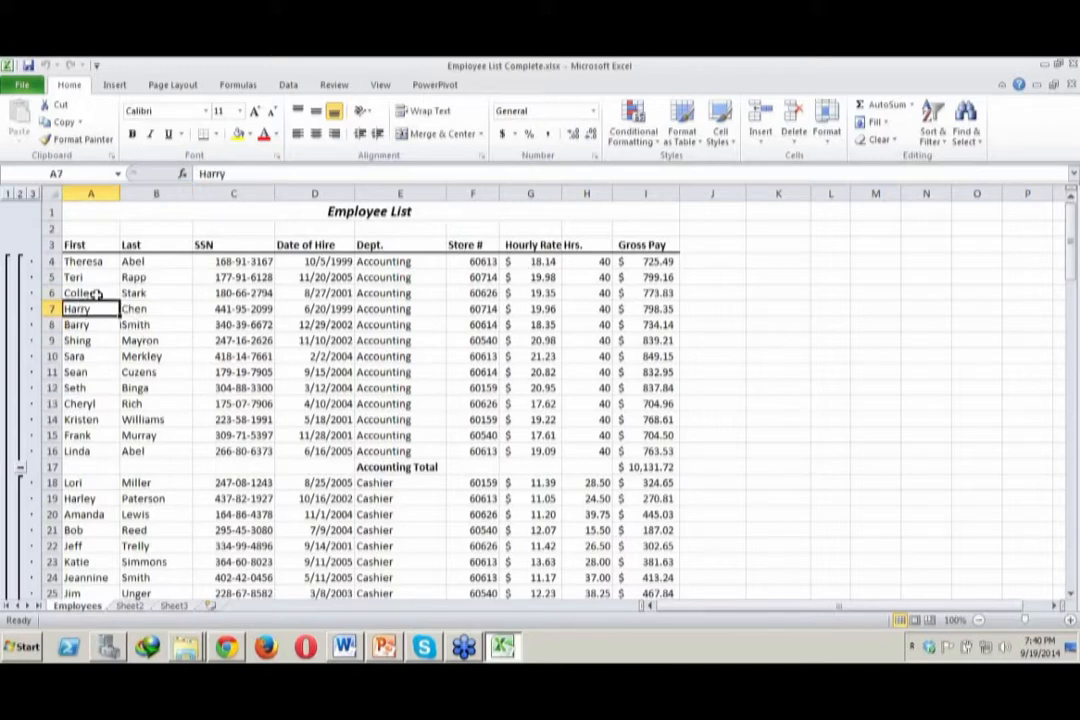
pyautogui.click(396, 280)
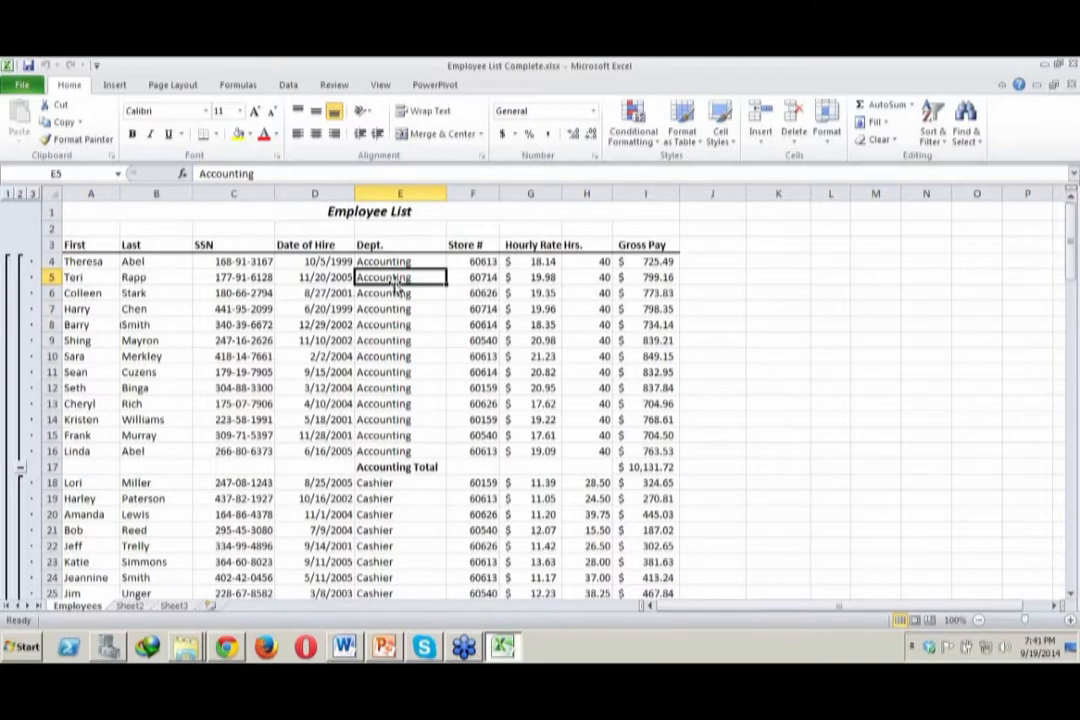
pyautogui.click(397, 326)
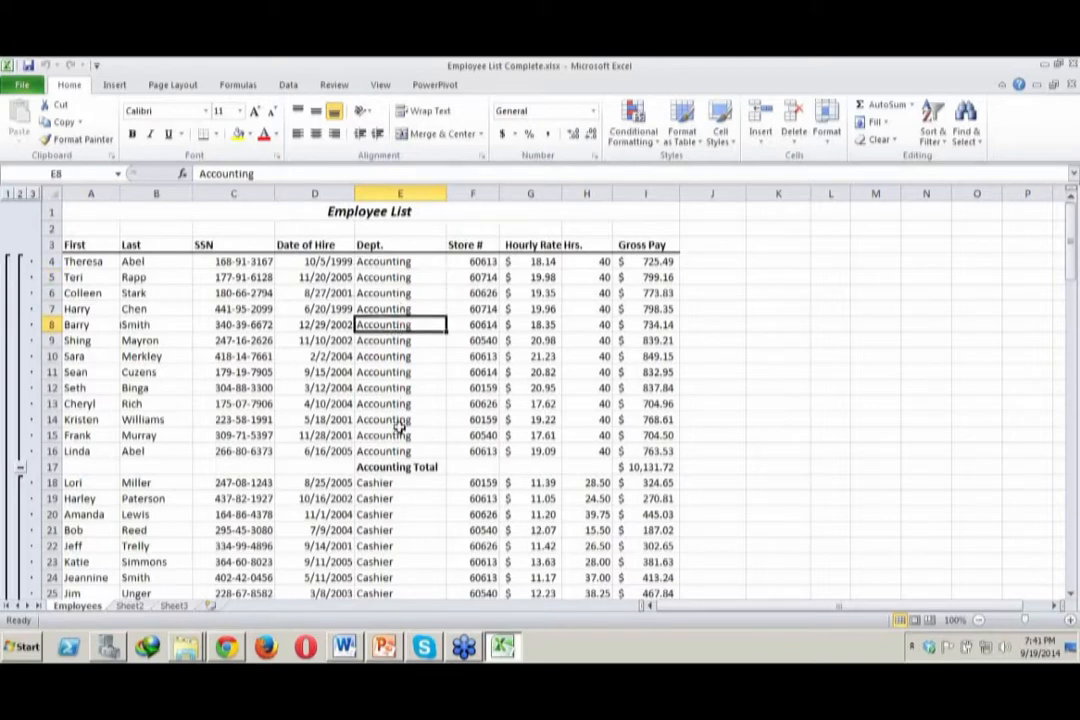
pyautogui.click(399, 434)
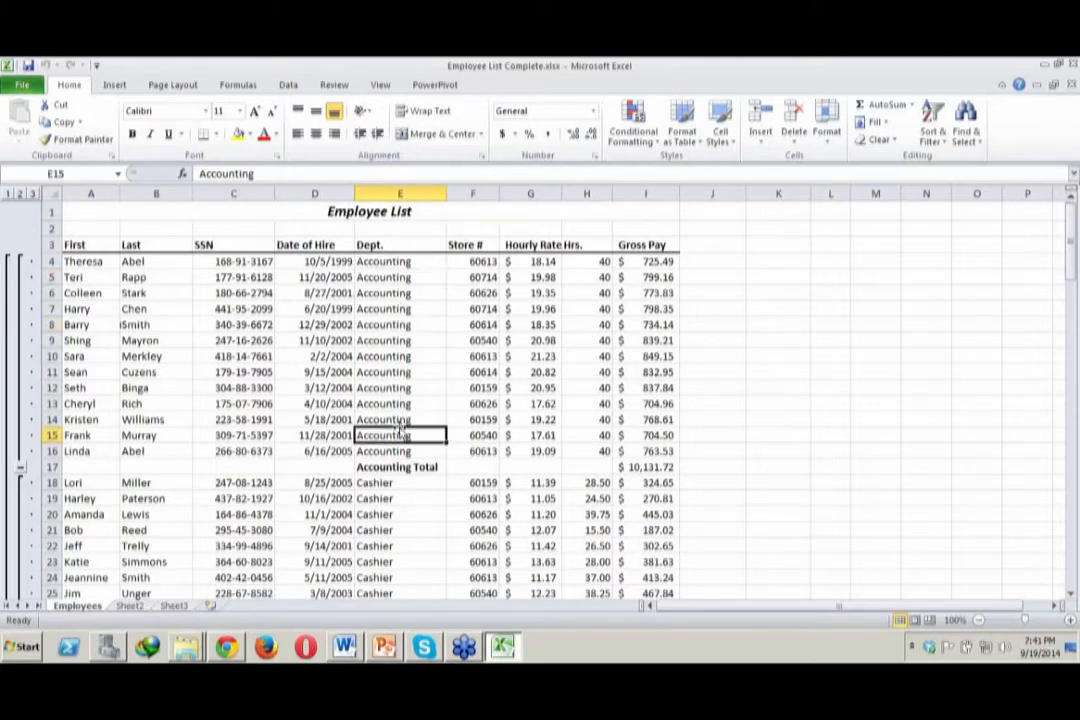
pyautogui.click(405, 356)
pyautogui.click(398, 309)
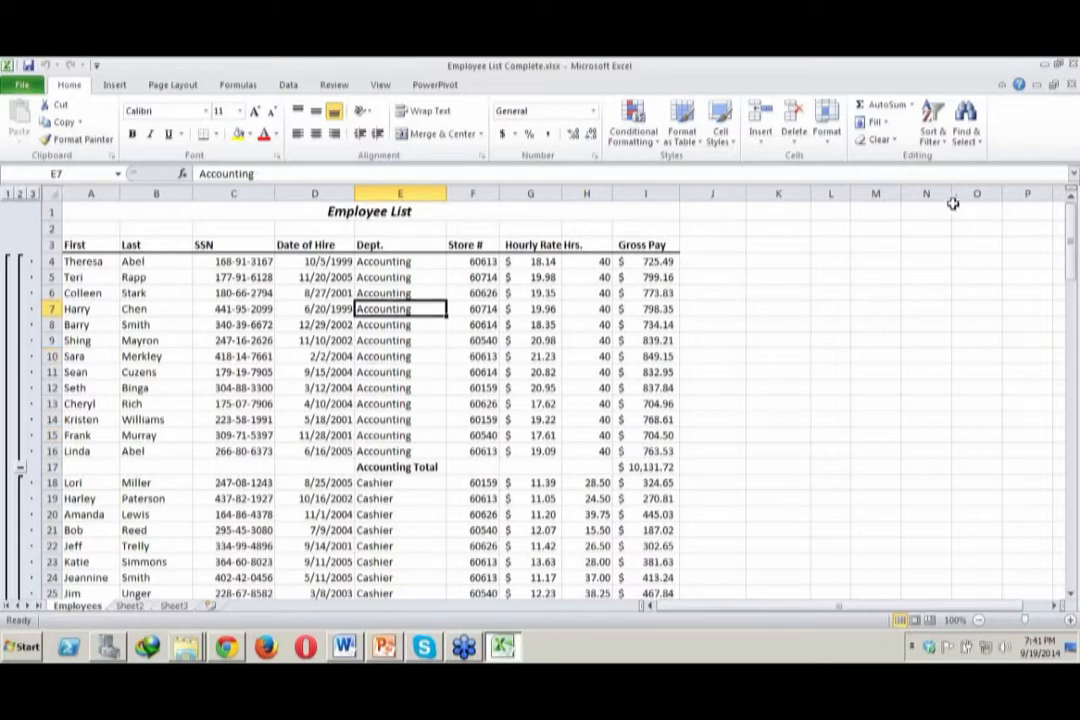
# Try to custom sort the employee list by Dept. on values from A to Z
pyautogui.click(942, 140)
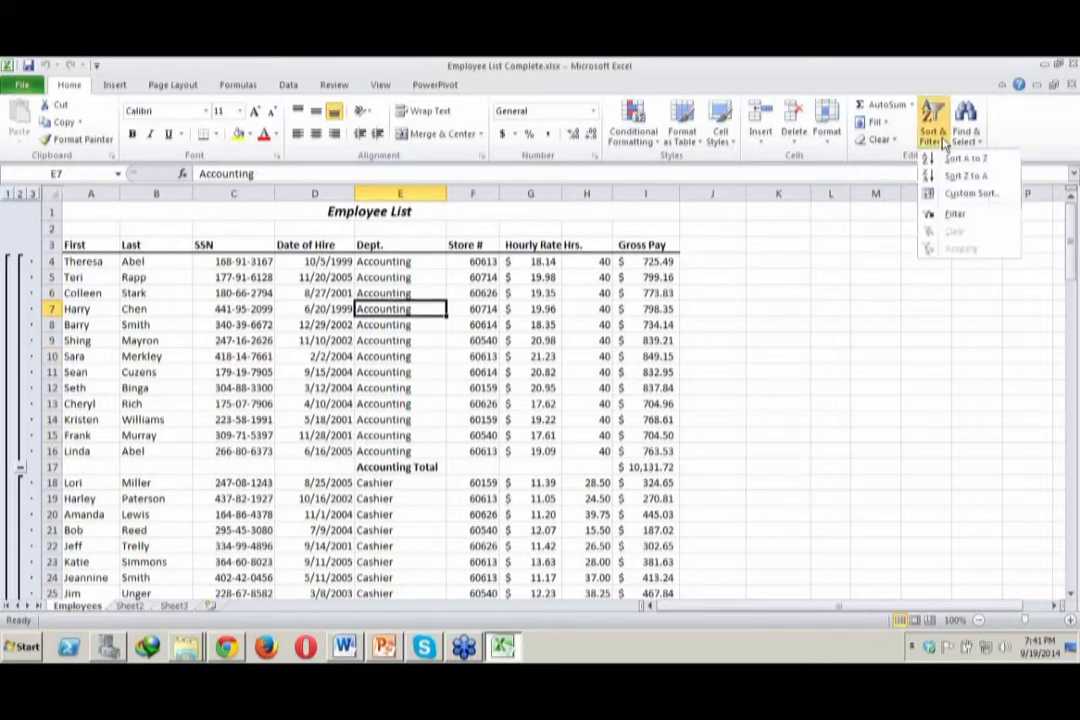
pyautogui.click(962, 196)
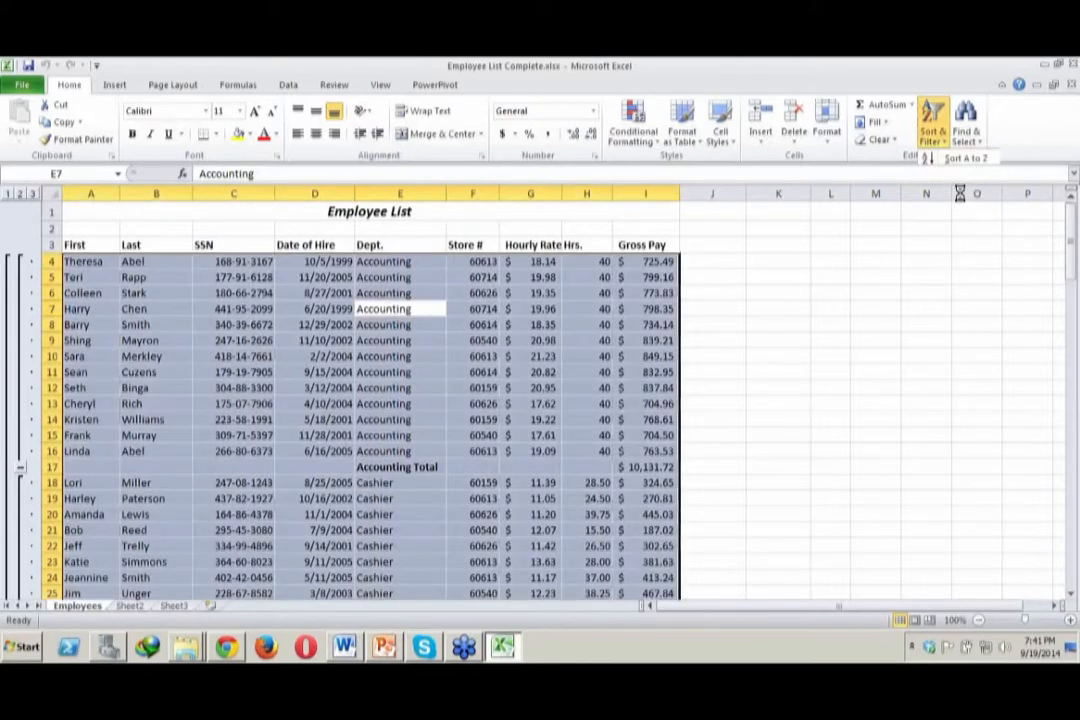
pyautogui.moveTo(322, 308); pyautogui.dragTo(871, 238)
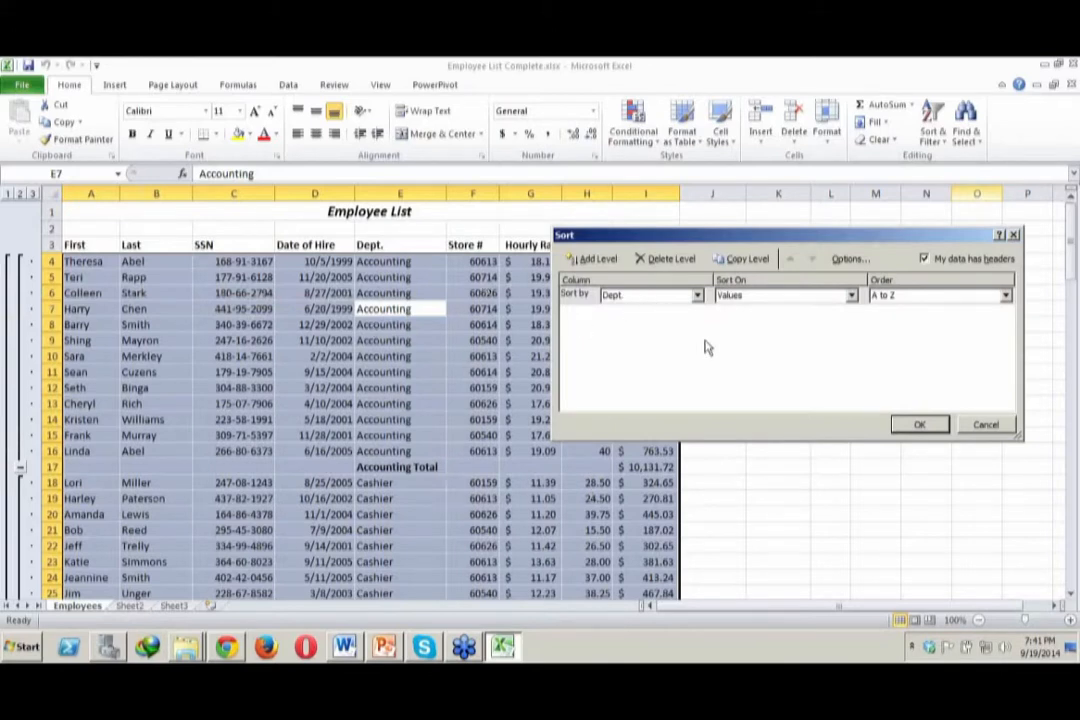
pyautogui.click(820, 296)
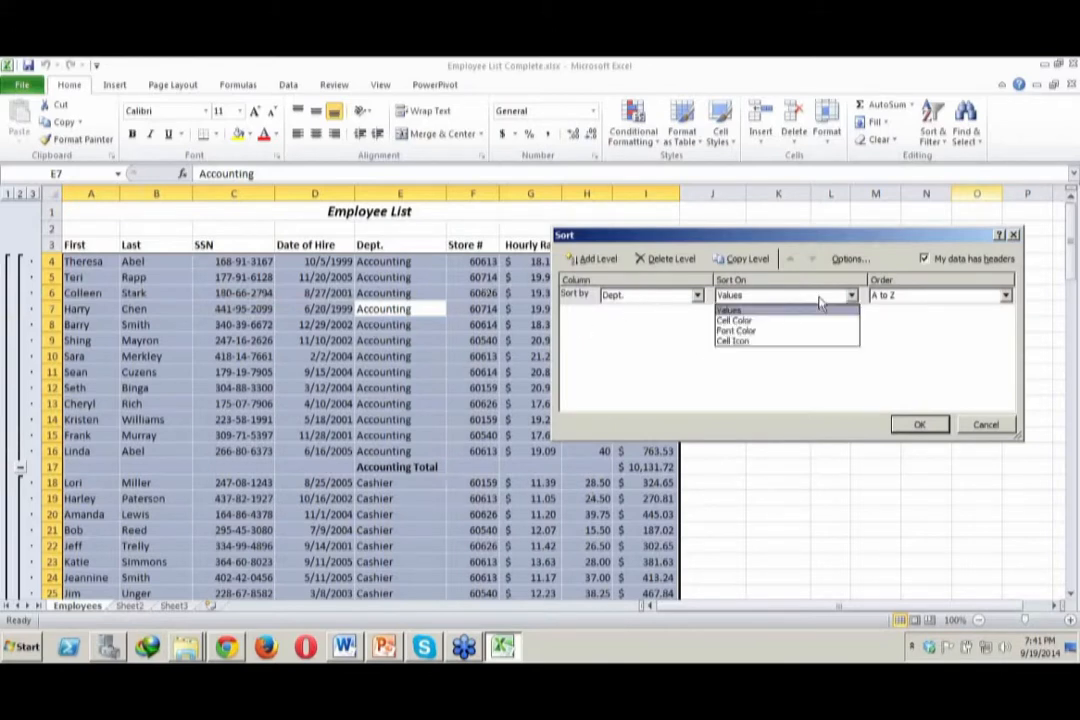
pyautogui.click(852, 298)
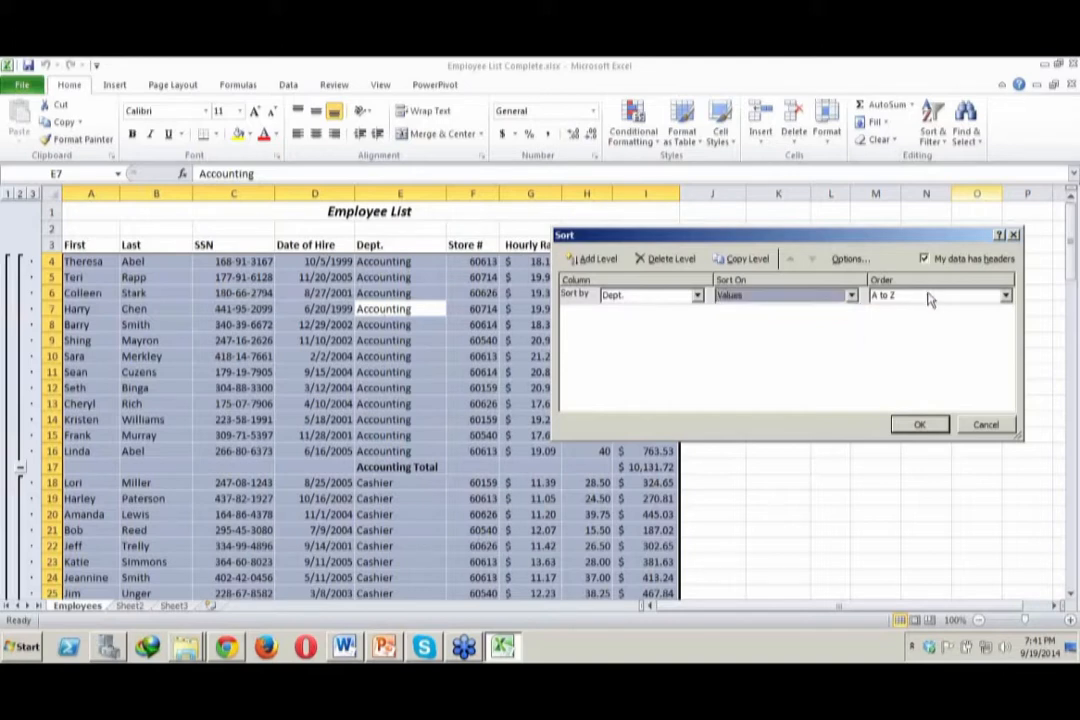
pyautogui.click(919, 426)
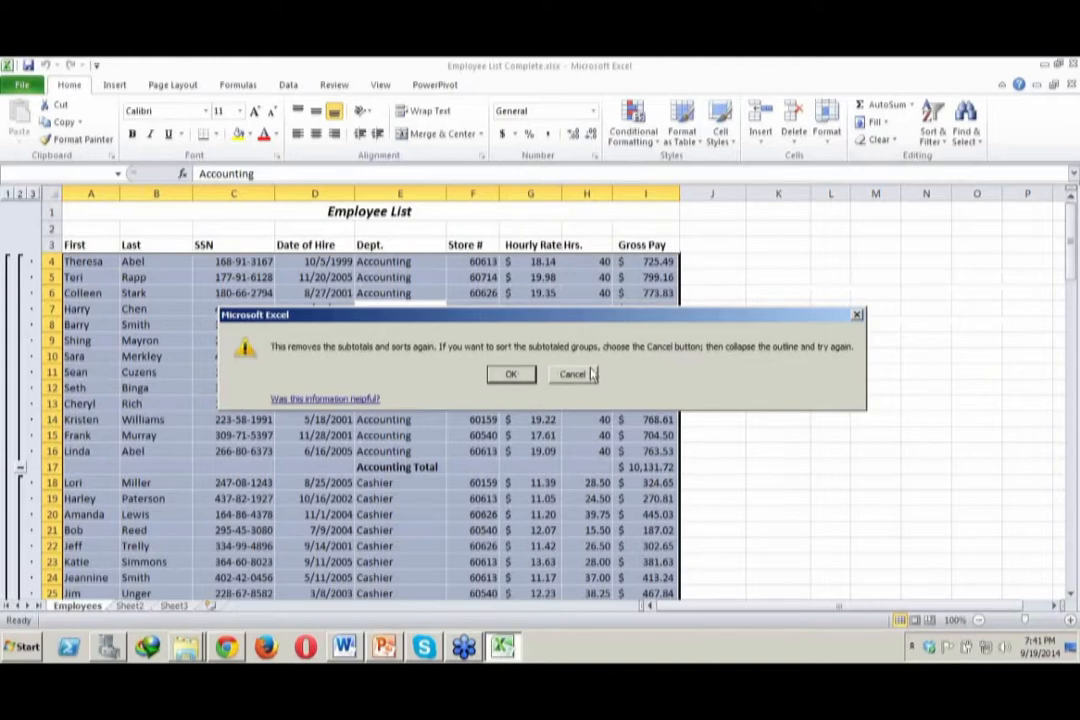
pyautogui.click(596, 380)
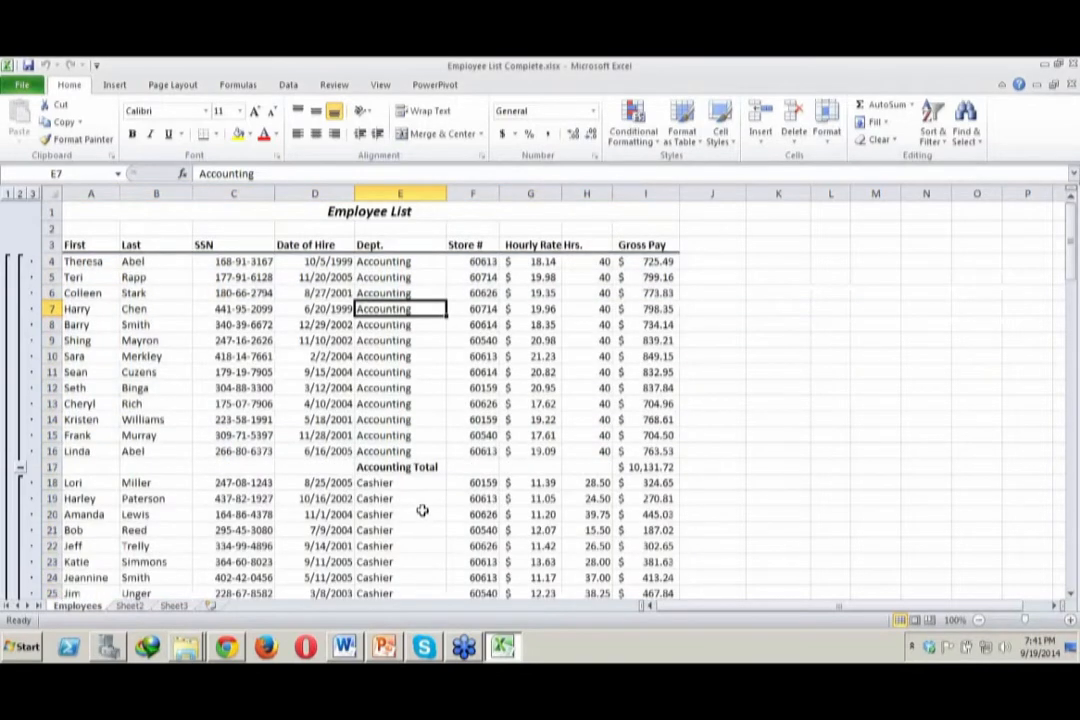
# Examine the Gross Pay formulas of the accounting records and the subtotal formula in the Accounting Total row
pyautogui.click(531, 467)
pyautogui.click(640, 467)
pyautogui.click(634, 453)
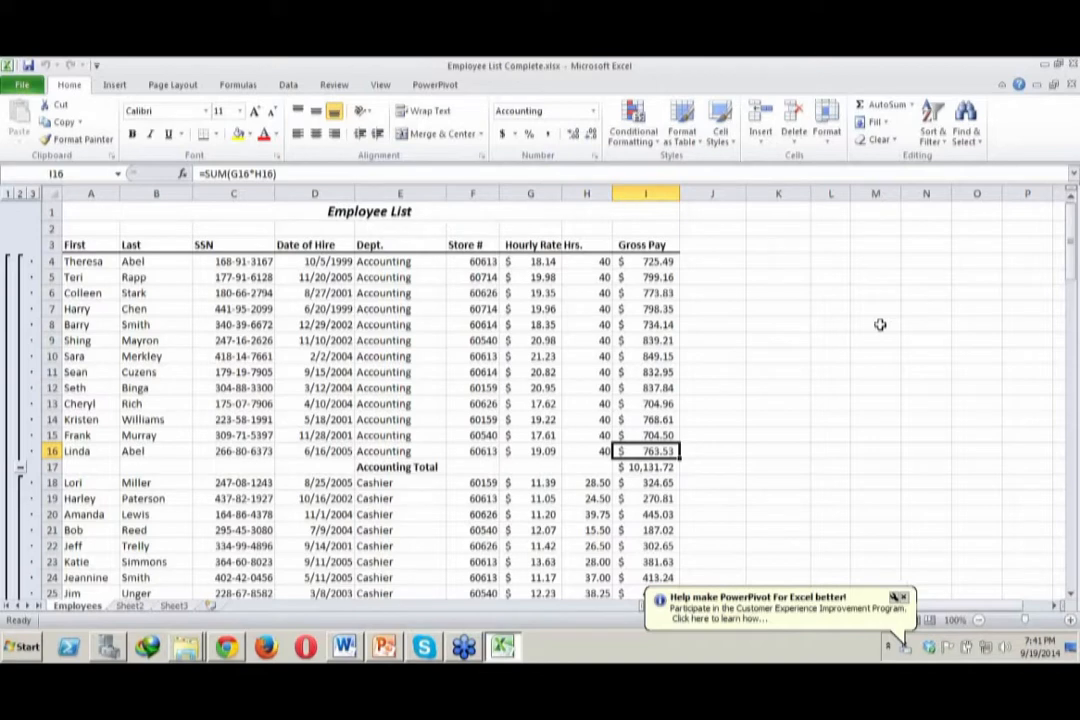
pyautogui.click(669, 467)
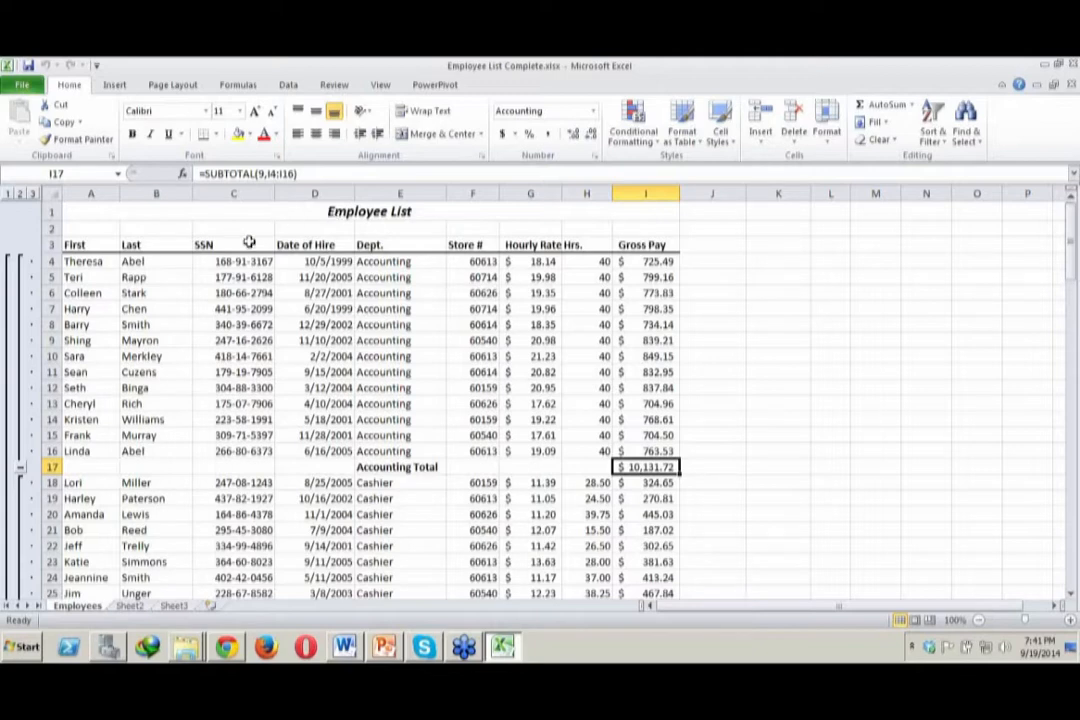
pyautogui.click(647, 262)
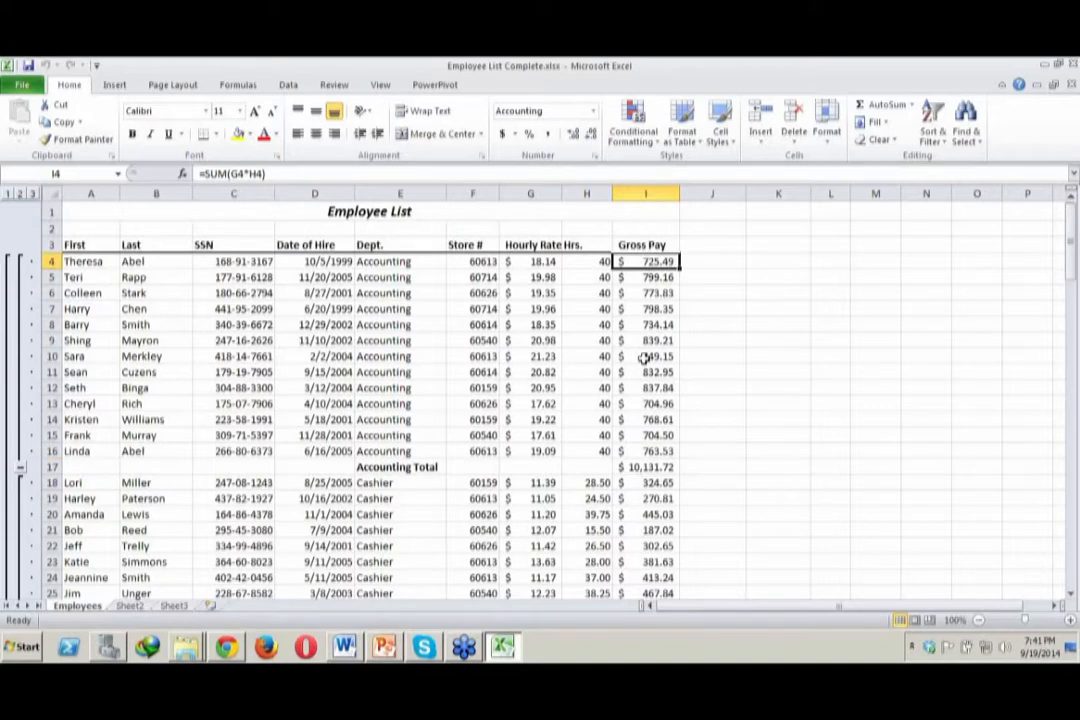
pyautogui.click(660, 452)
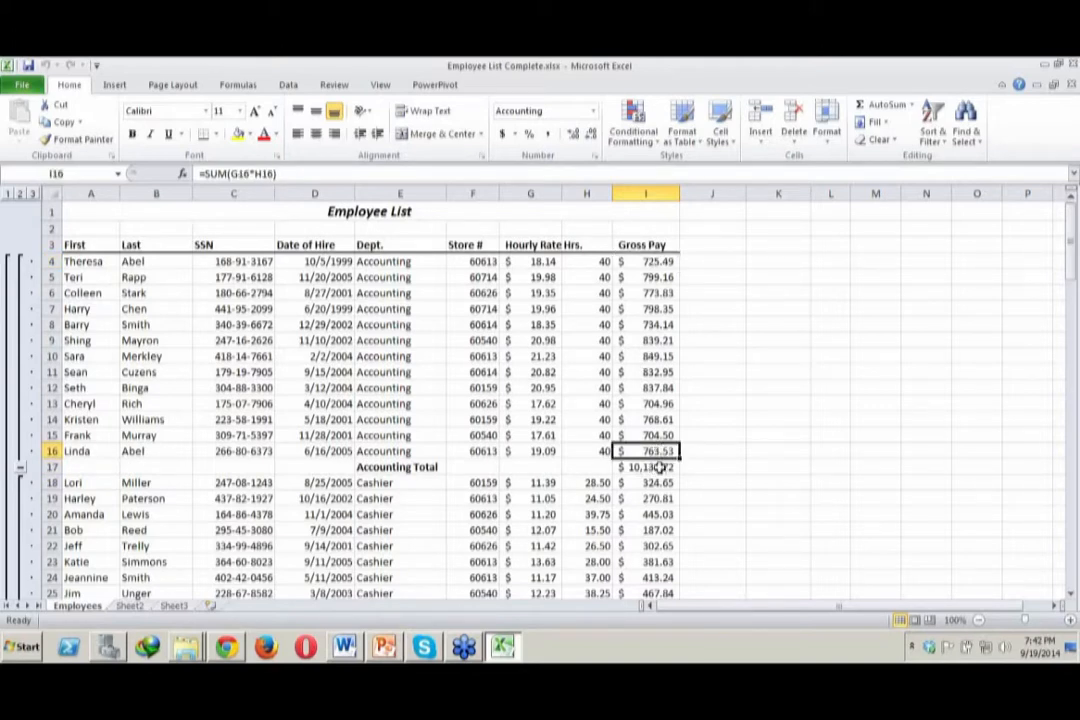
pyautogui.click(660, 468)
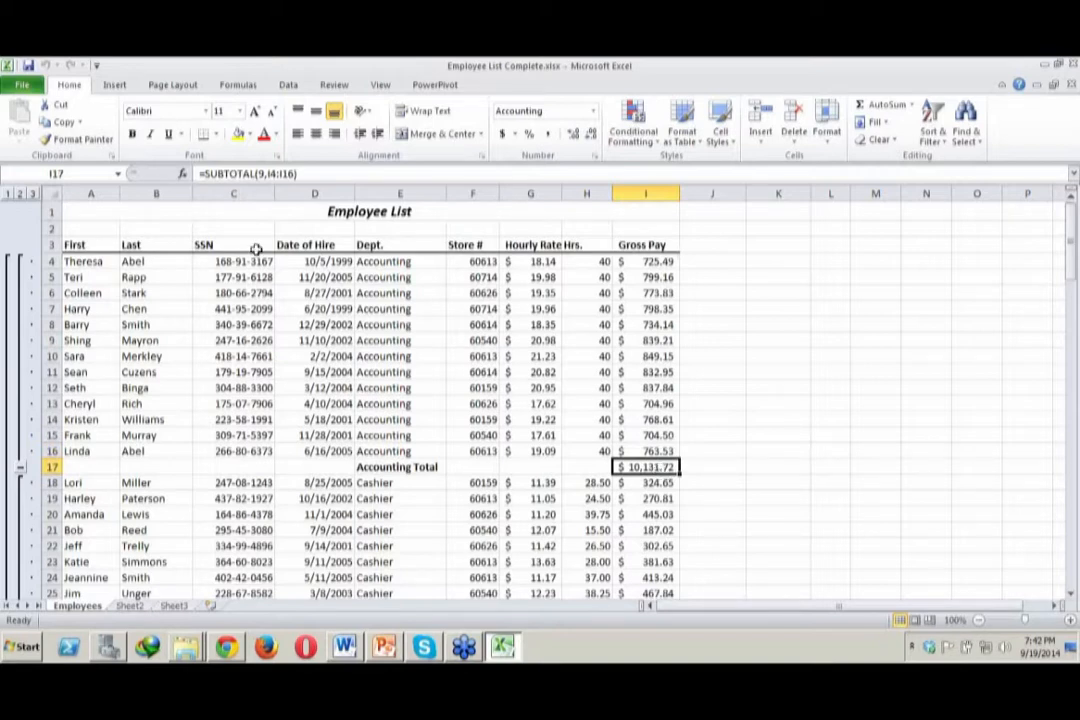
# Select the accounting records in A4:H16 and look up the workbook's defined names
pyautogui.moveTo(82, 258); pyautogui.dragTo(610, 450)
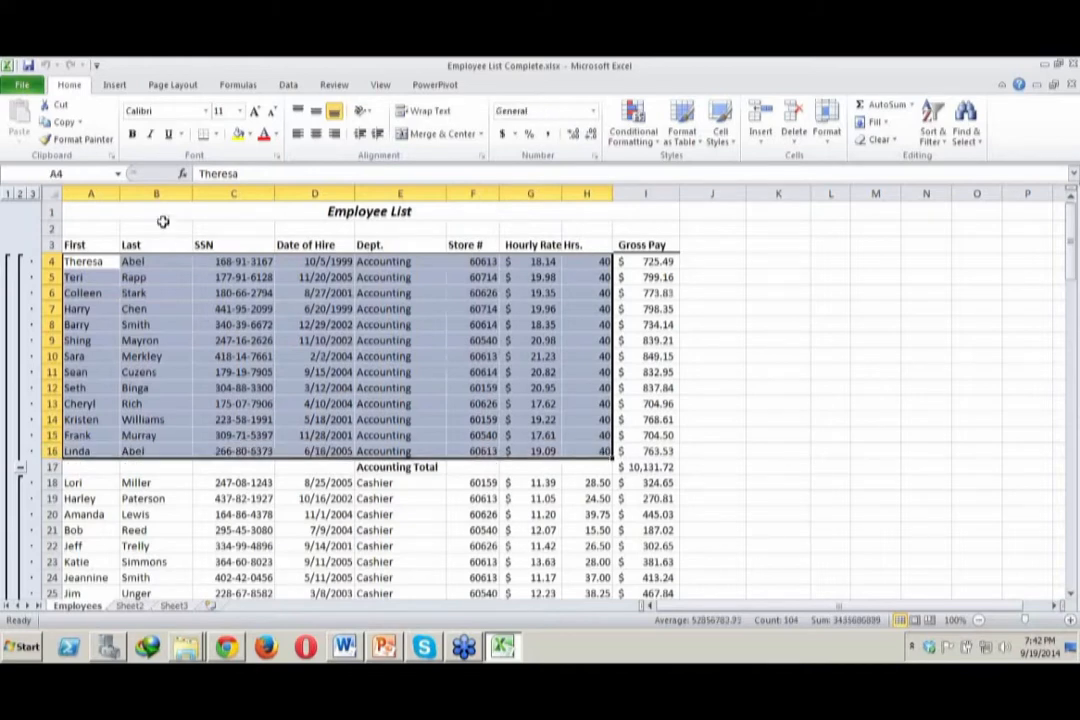
pyautogui.click(119, 175)
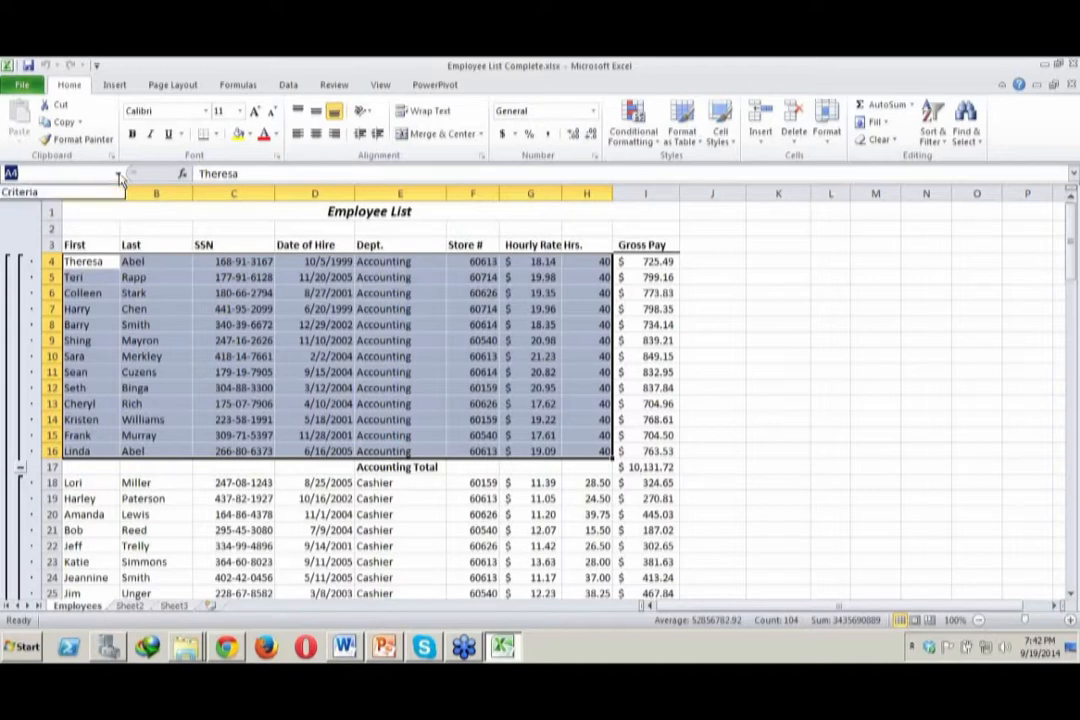
pyautogui.click(784, 402)
pyautogui.click(784, 402)
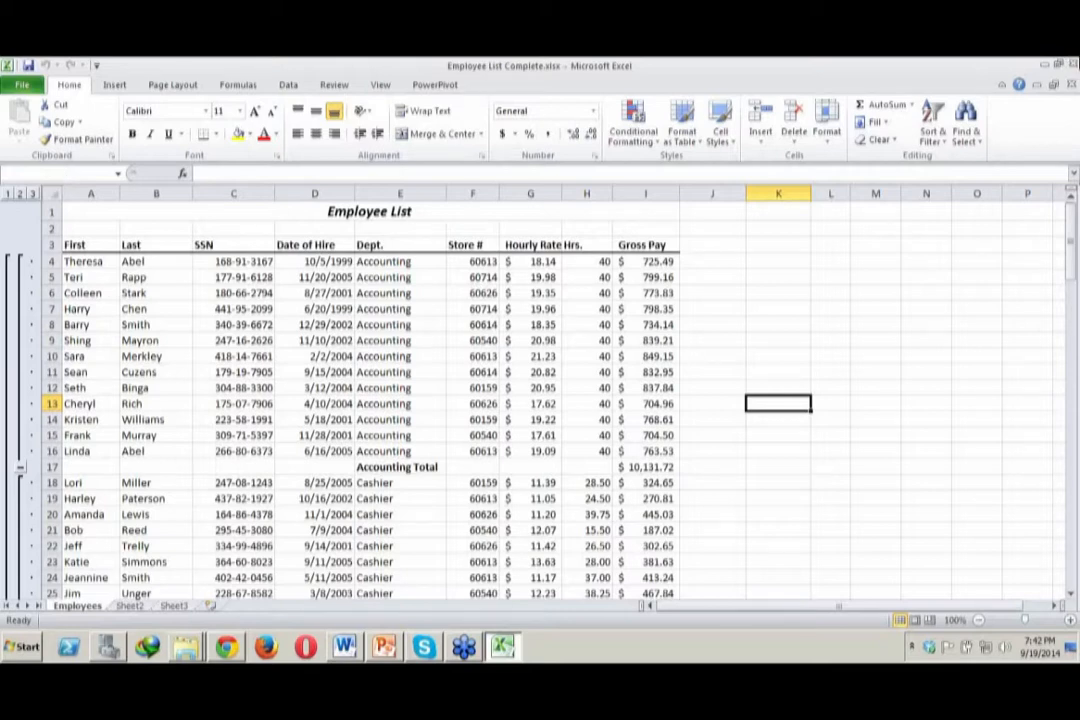
# Close Employee List Complete.xlsx without saving and return to the Data Analysis with Excel demo 2hrs folder
pyautogui.click(1073, 64)
pyautogui.click(538, 368)
pyautogui.click(436, 86)
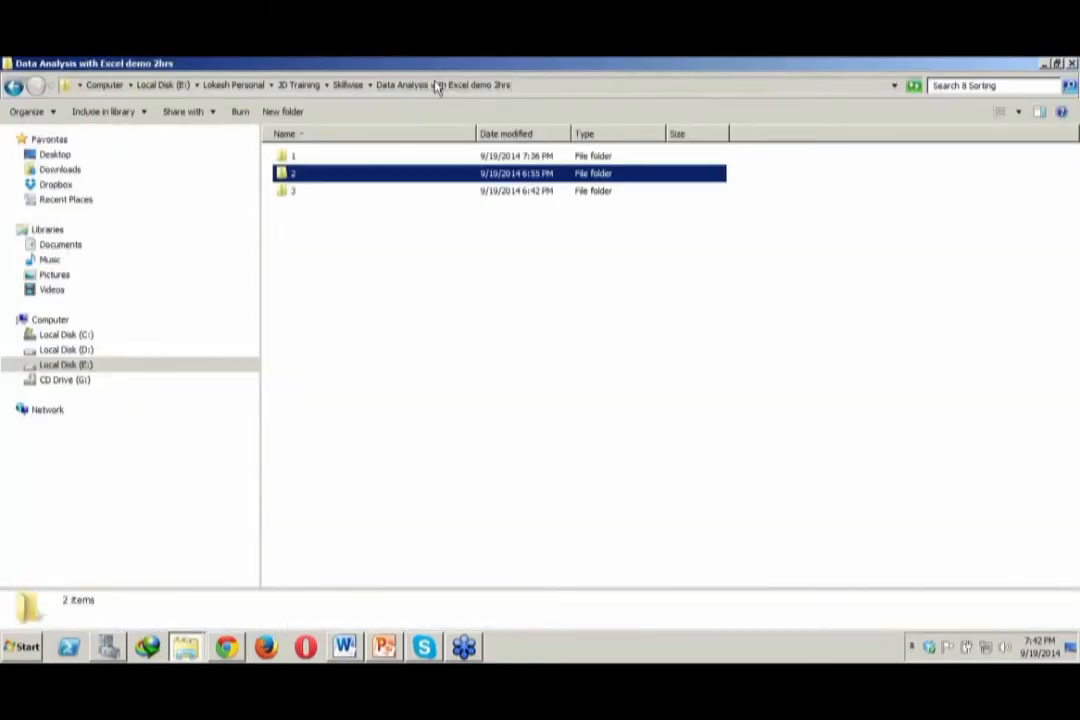
# Open Employee List.xlsx from the 9 Filtering folder inside folder 2
pyautogui.doubleClick(381, 178)
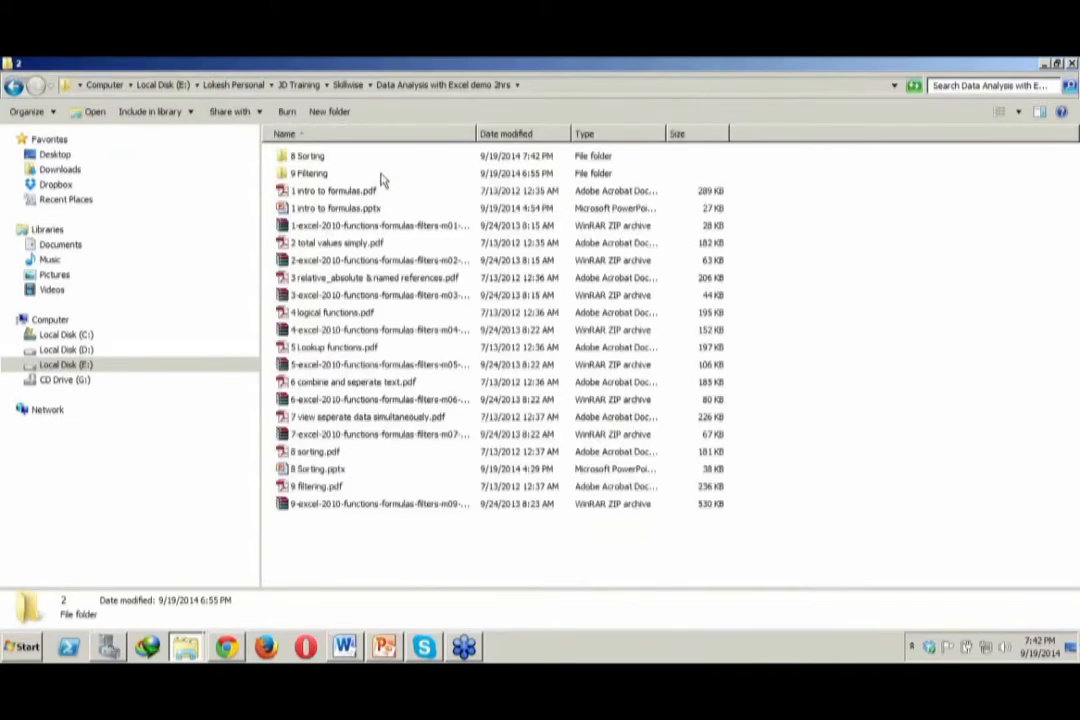
pyautogui.doubleClick(378, 174)
pyautogui.click(334, 175)
pyautogui.doubleClick(334, 175)
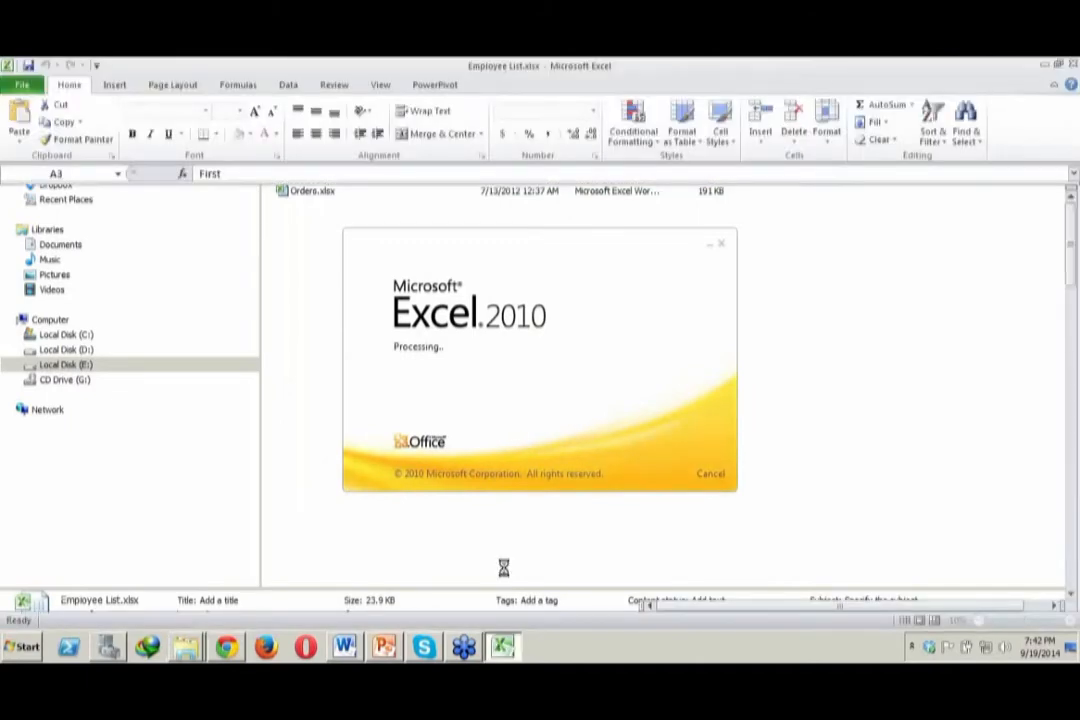
# Turn on filtering for the employee list's header row in row 3
pyautogui.moveTo(42, 246); pyautogui.dragTo(70, 248)
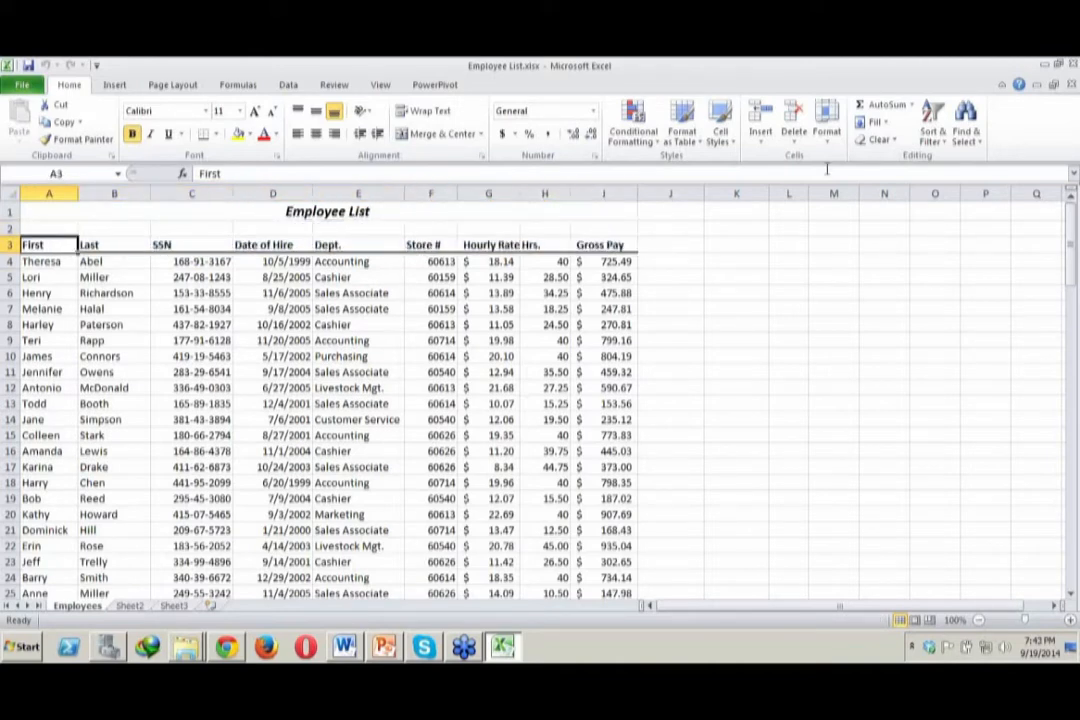
pyautogui.click(933, 142)
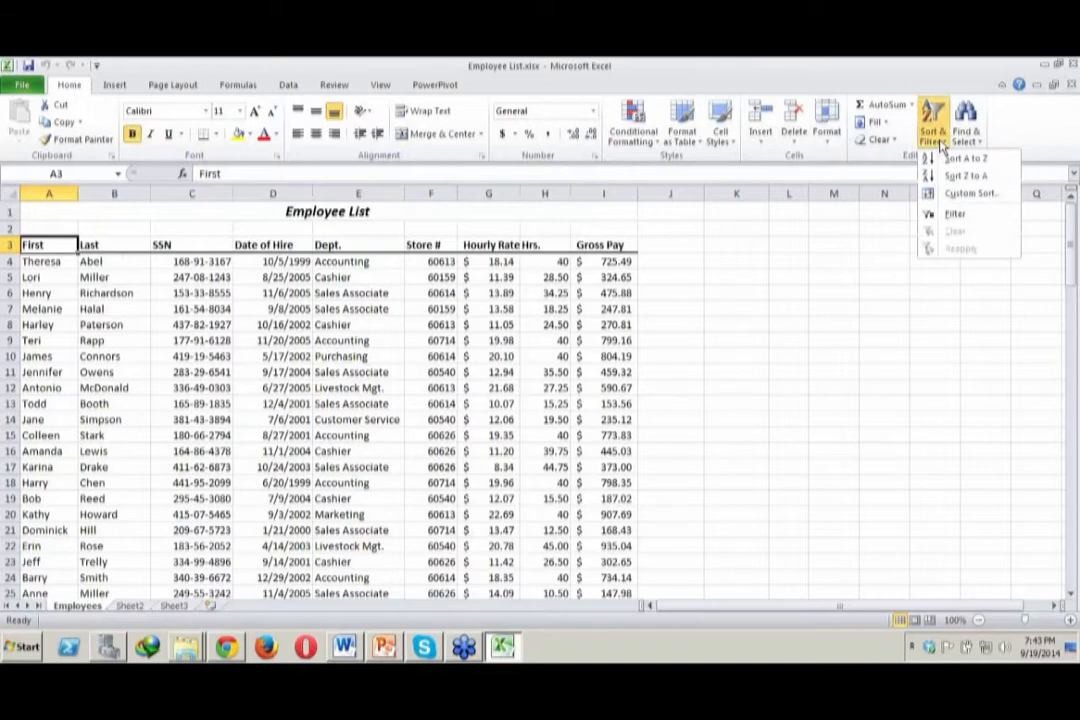
pyautogui.click(957, 215)
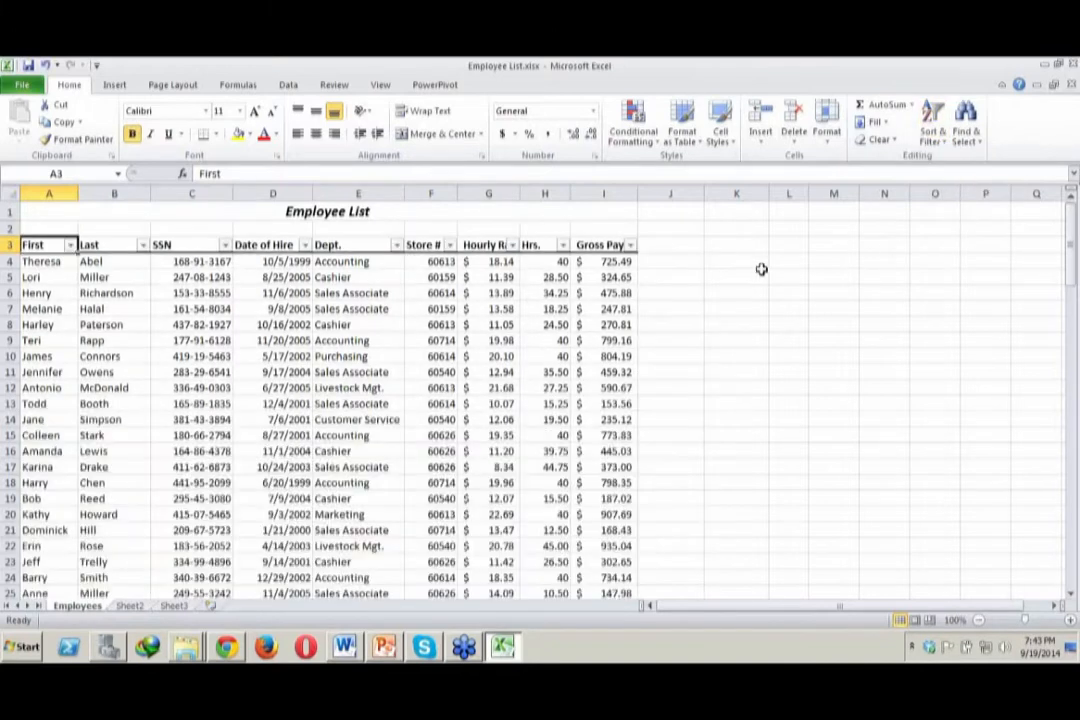
pyautogui.click(762, 276)
# Filter the First column to show only the third first name in its value list
pyautogui.click(70, 245)
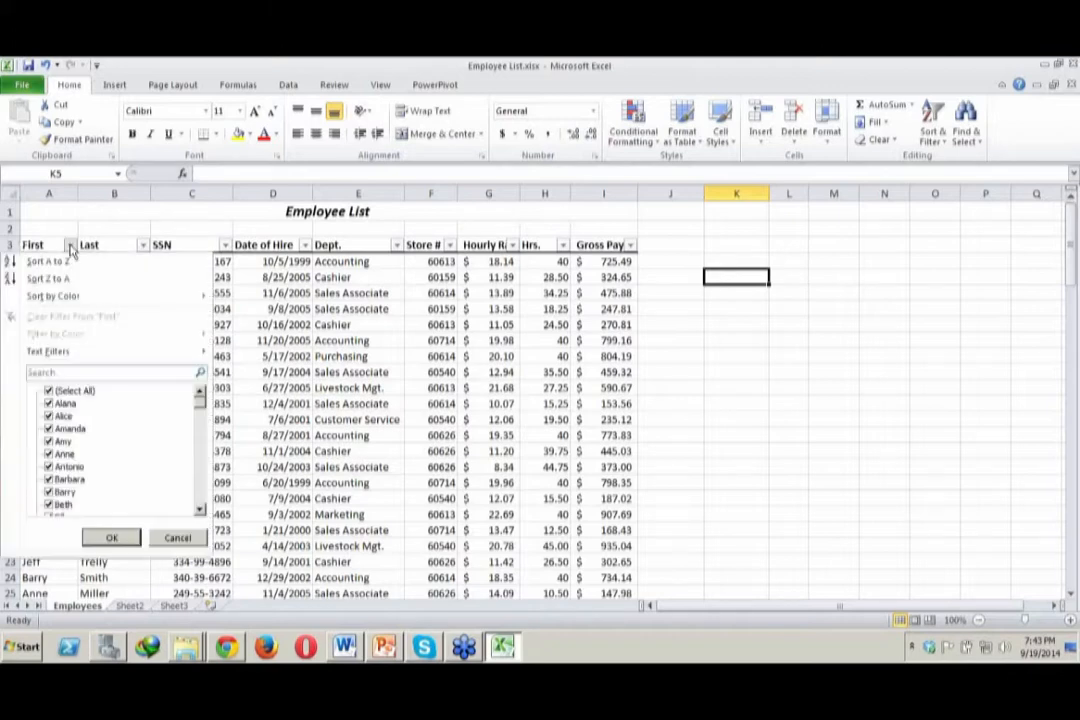
pyautogui.click(48, 390)
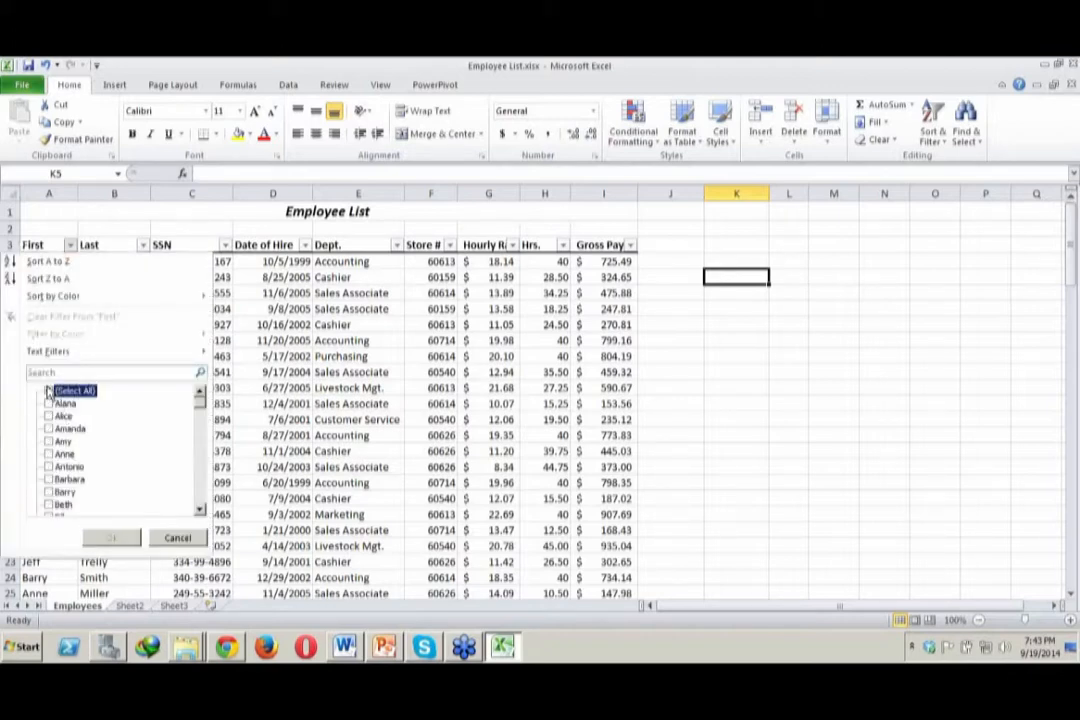
pyautogui.click(48, 429)
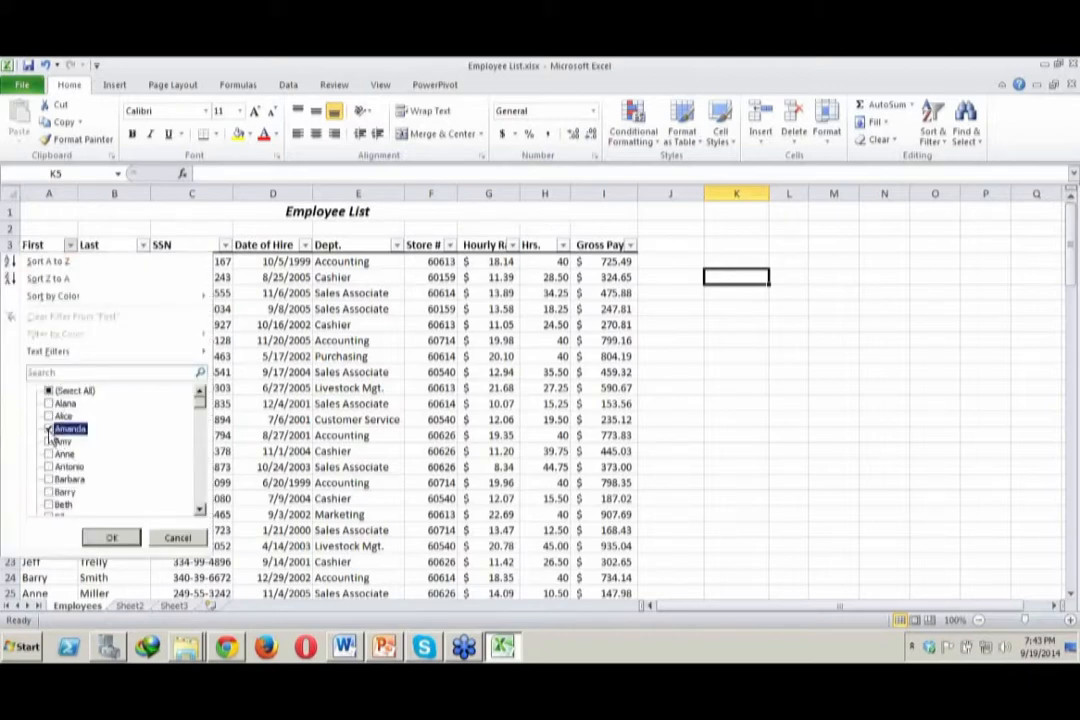
pyautogui.click(113, 537)
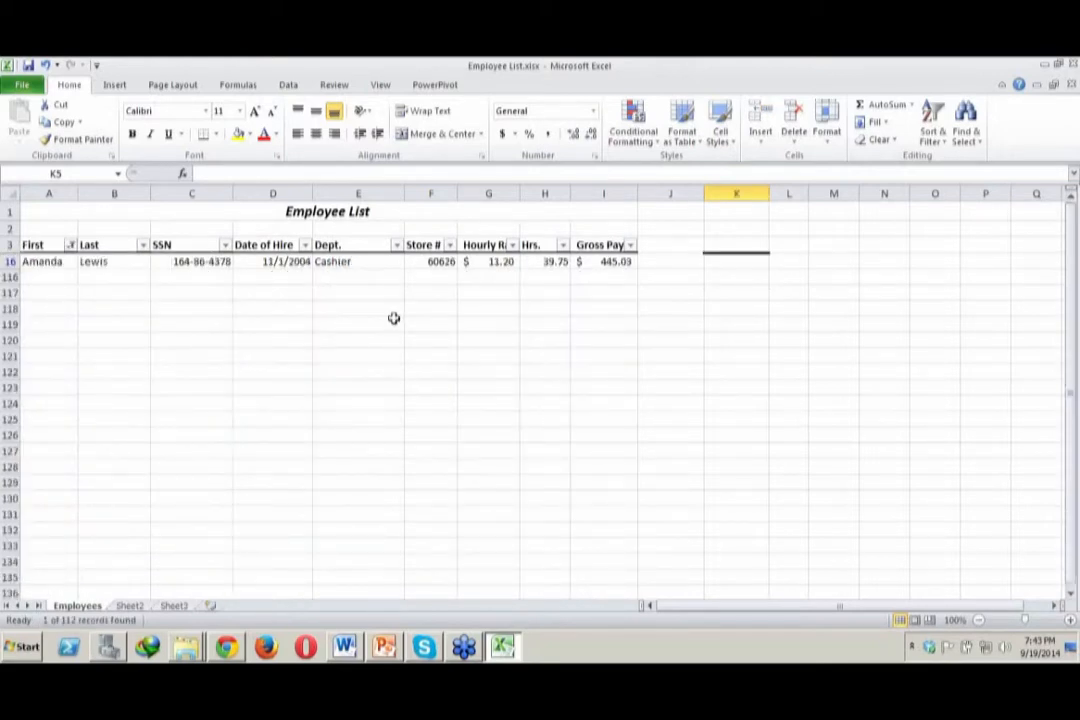
# Show all employees again by reselecting every value in the First column's filter
pyautogui.click(70, 245)
pyautogui.click(48, 390)
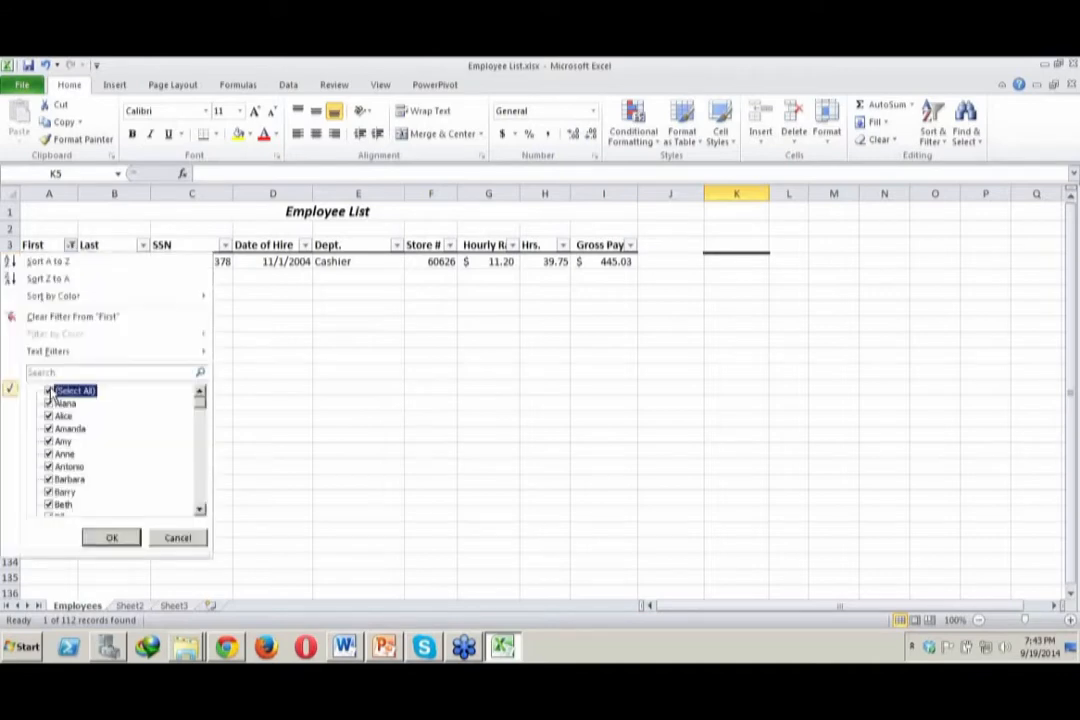
pyautogui.click(115, 541)
pyautogui.click(697, 438)
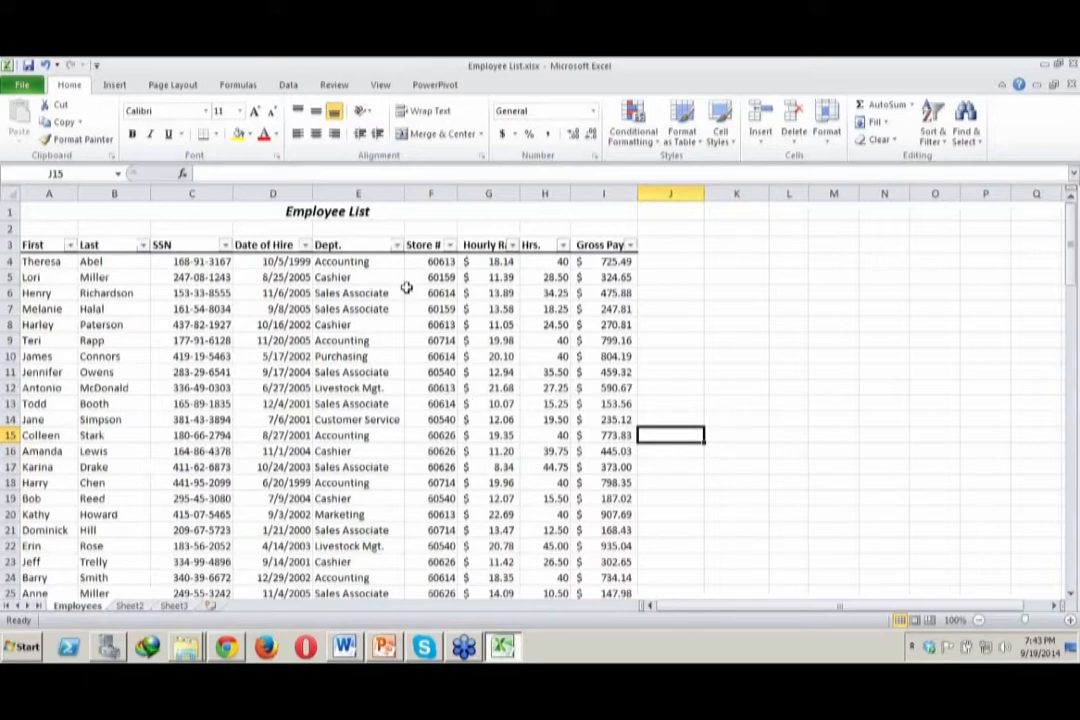
# Filter the Dept. column to show only the Accounting employees
pyautogui.click(397, 245)
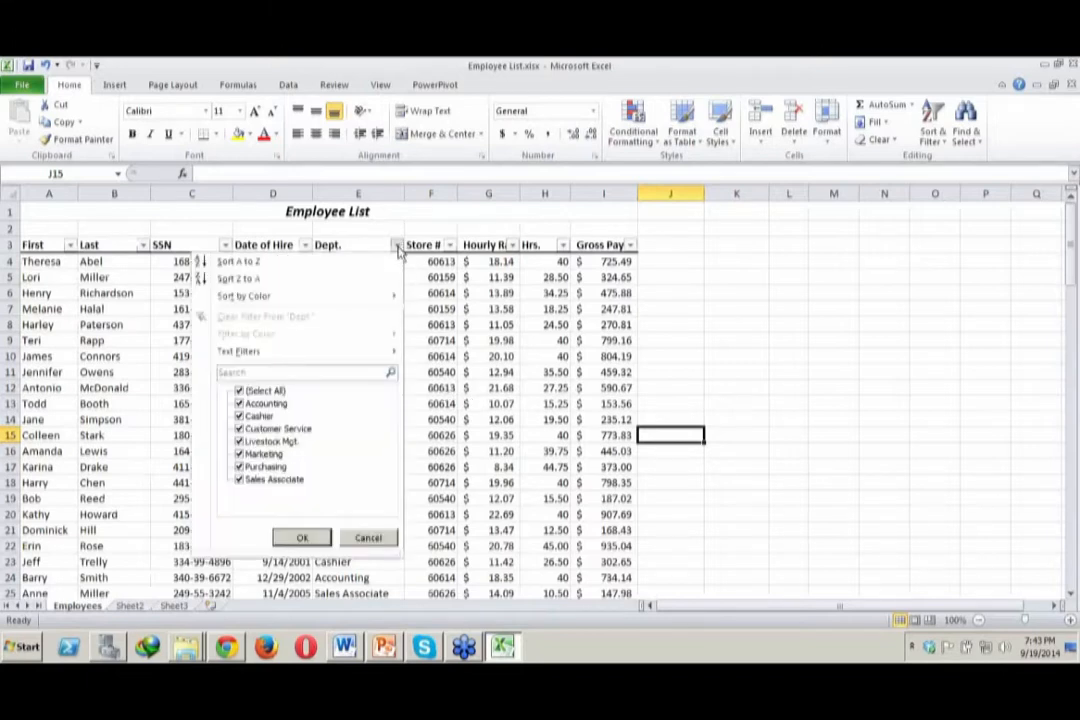
pyautogui.click(239, 391)
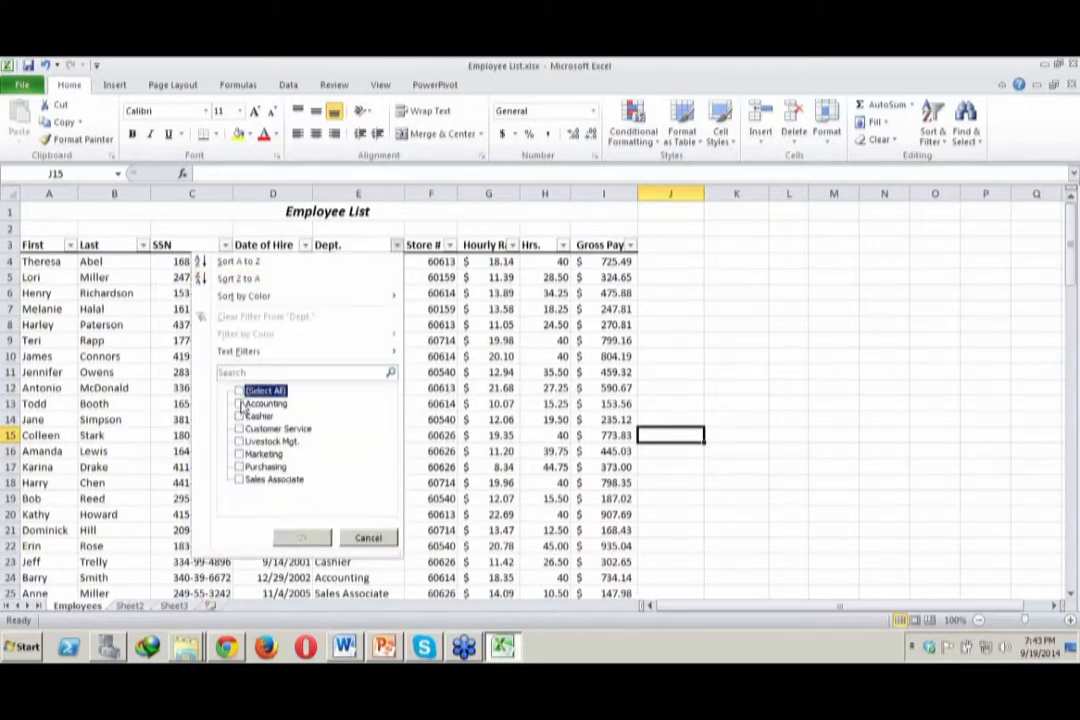
pyautogui.click(239, 416)
pyautogui.click(239, 404)
pyautogui.click(239, 416)
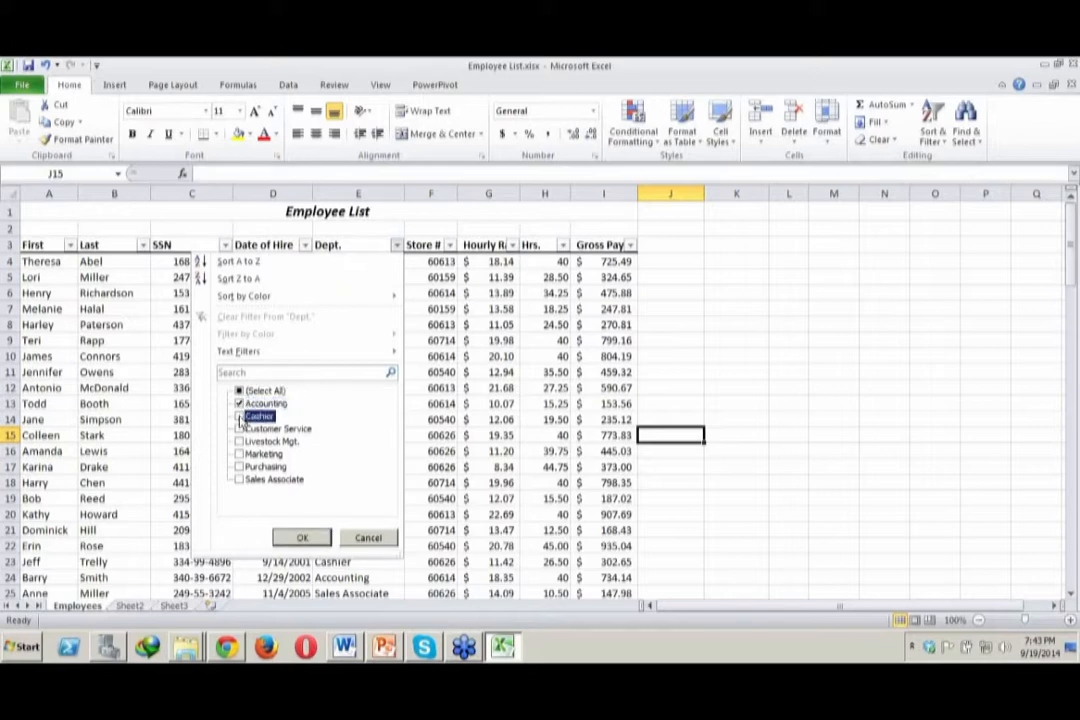
pyautogui.click(297, 531)
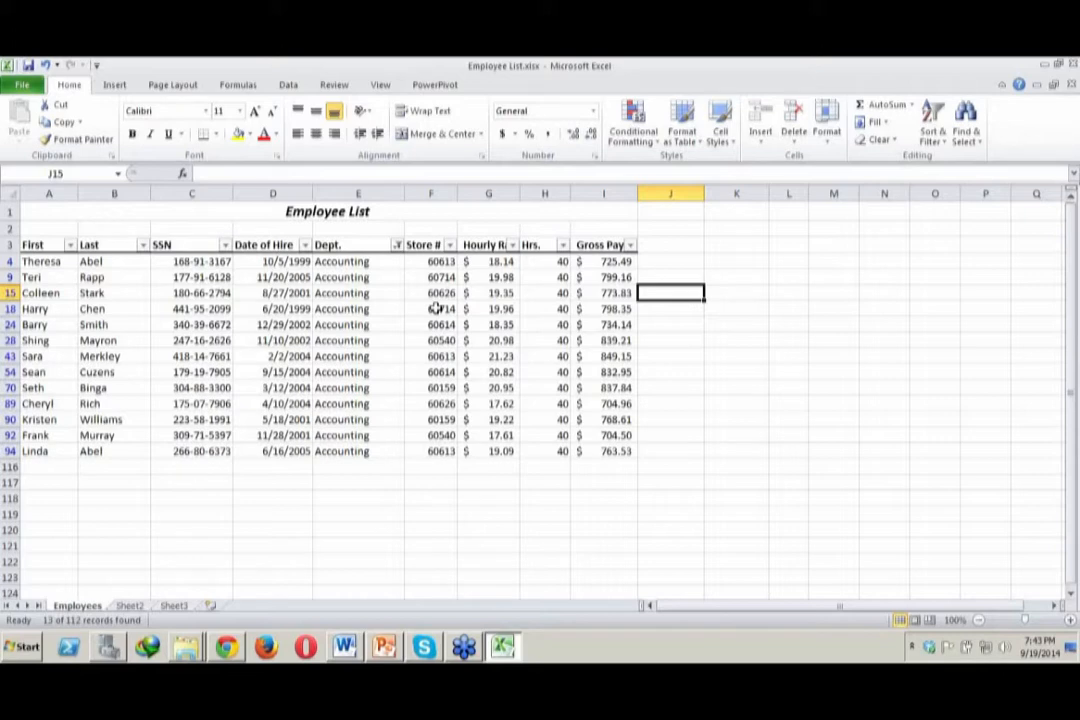
pyautogui.click(876, 496)
pyautogui.click(765, 463)
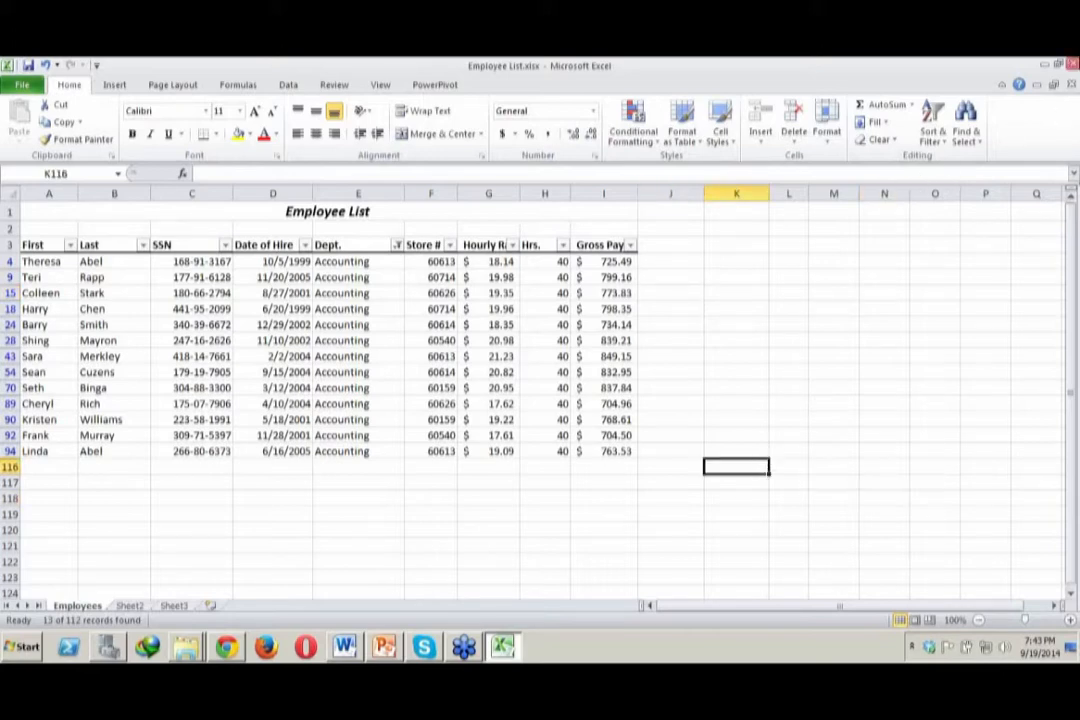
# Close Employee List.xlsx without saving and open Orders.xlsx from the 9 Filtering folder
pyautogui.hotkey('ctrl', 'w')
pyautogui.click(545, 364)
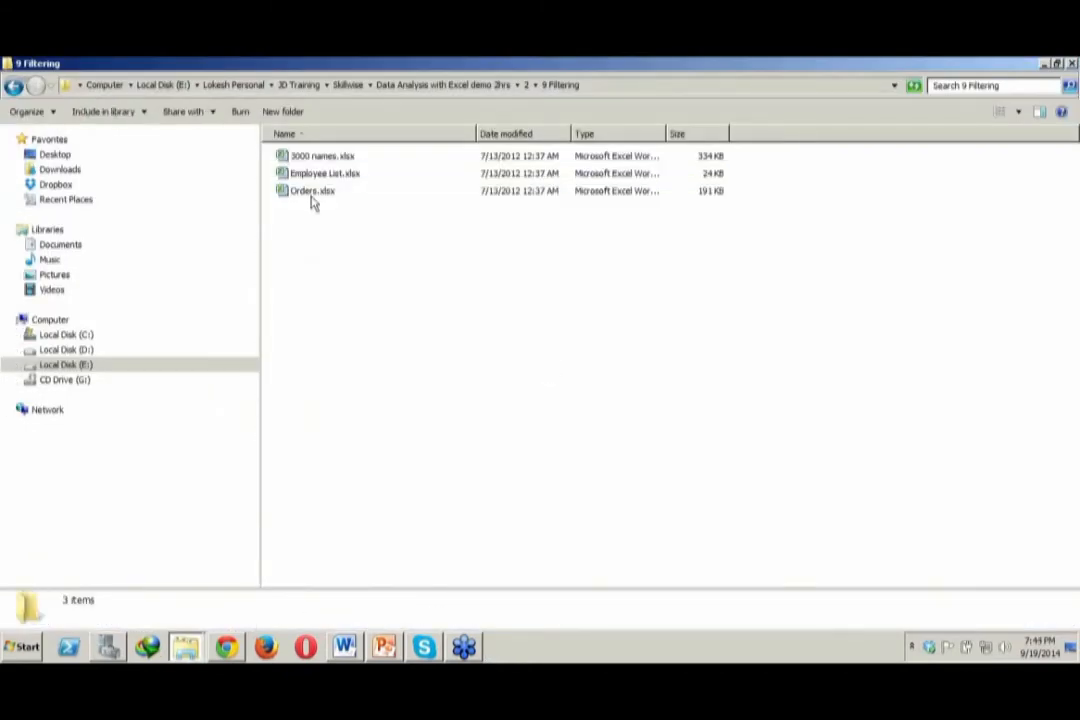
pyautogui.click(316, 200)
pyautogui.doubleClick(316, 200)
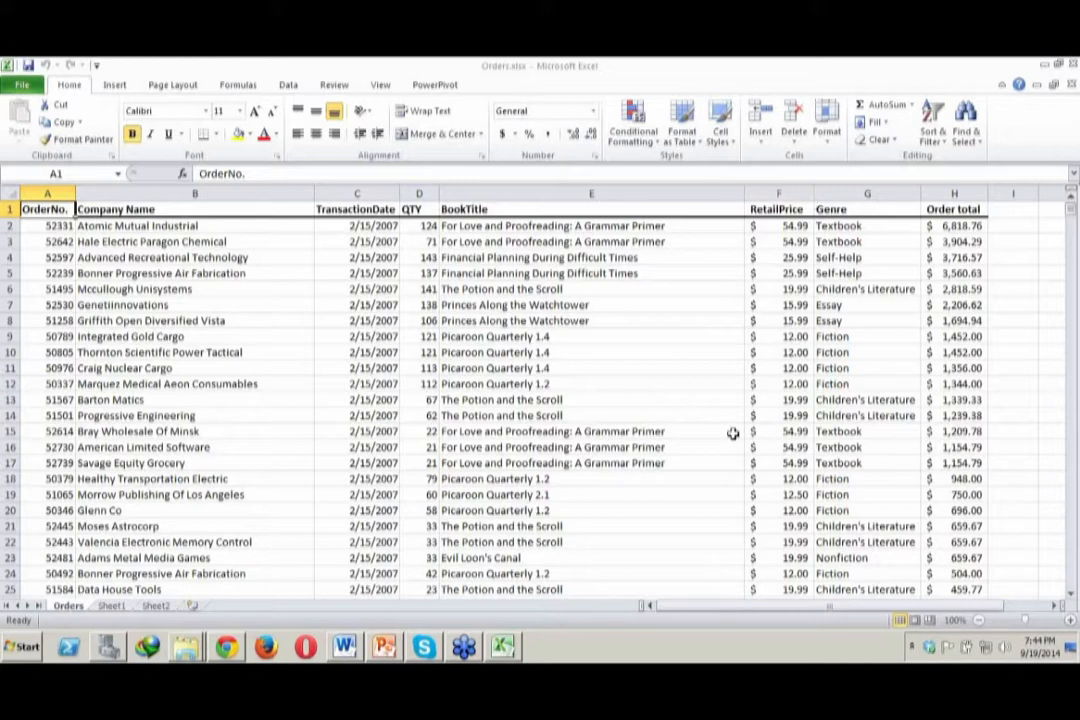
# Look through the order records on the Orders sheet, including the Genre column
pyautogui.click(1072, 493)
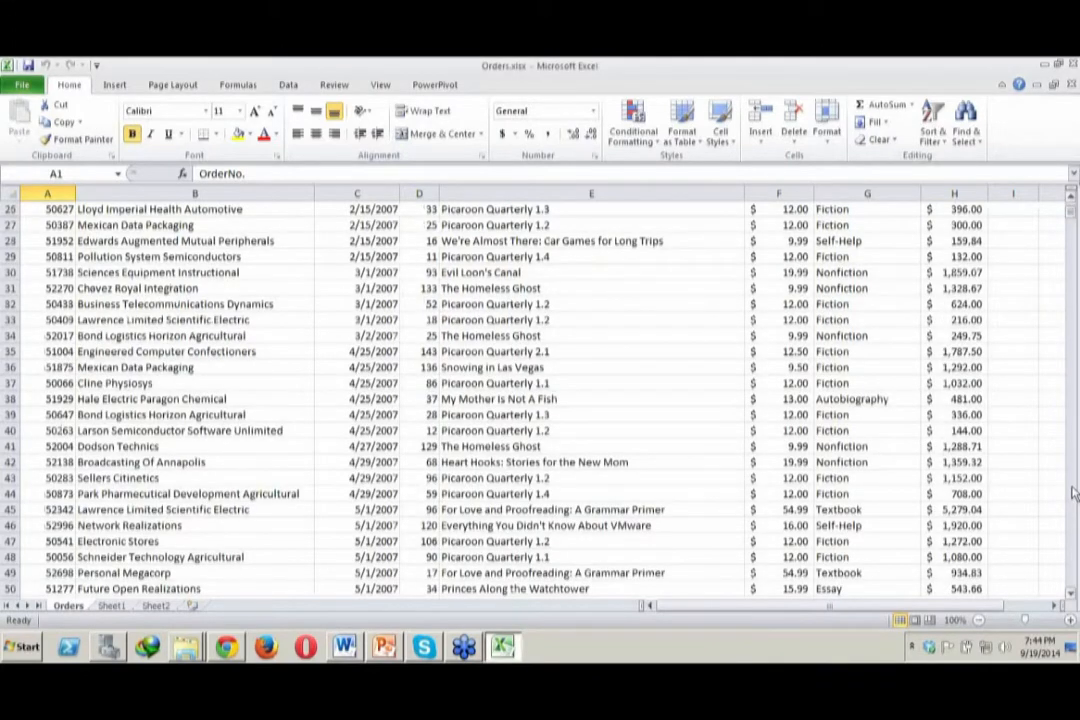
pyautogui.click(1072, 493)
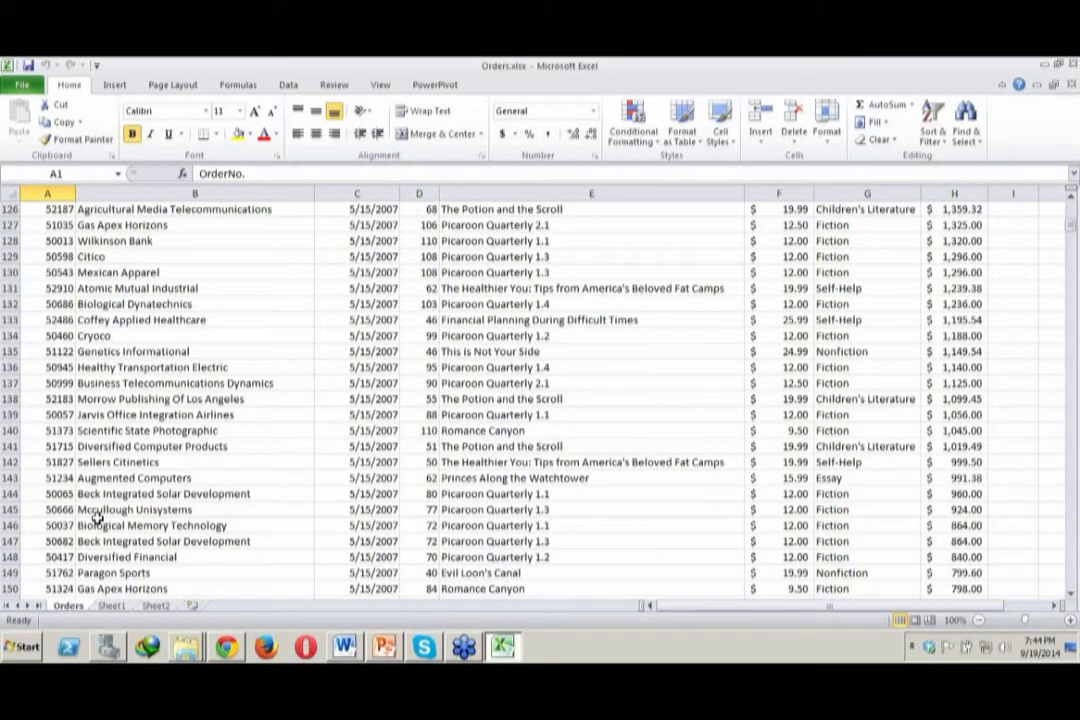
pyautogui.click(1072, 493)
pyautogui.click(859, 210)
pyautogui.press('Down')
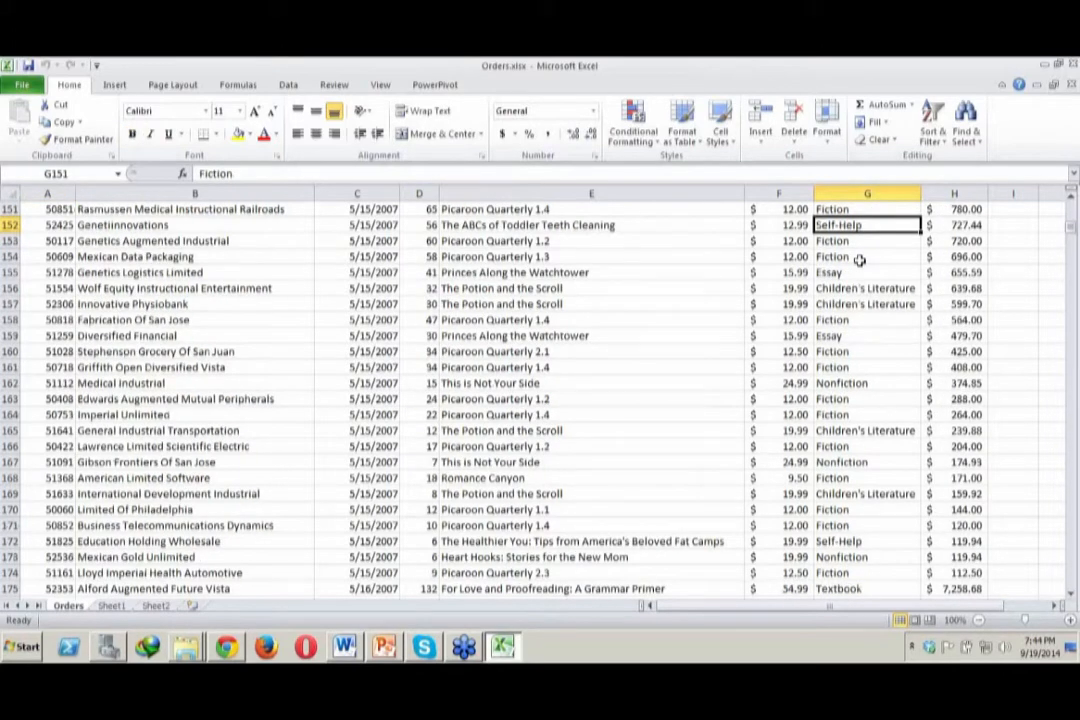
pyautogui.press('Up')
pyautogui.press('Up')
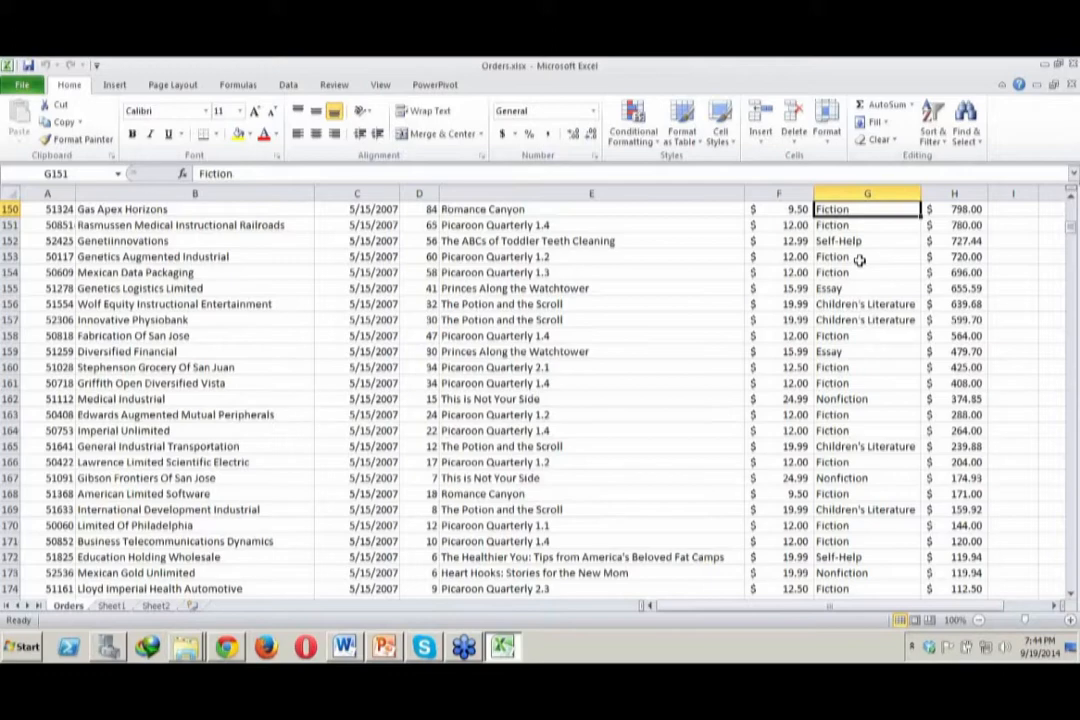
pyautogui.press('pageup')
pyautogui.press('pageup')
pyautogui.press('pageup')
pyautogui.press('pageup')
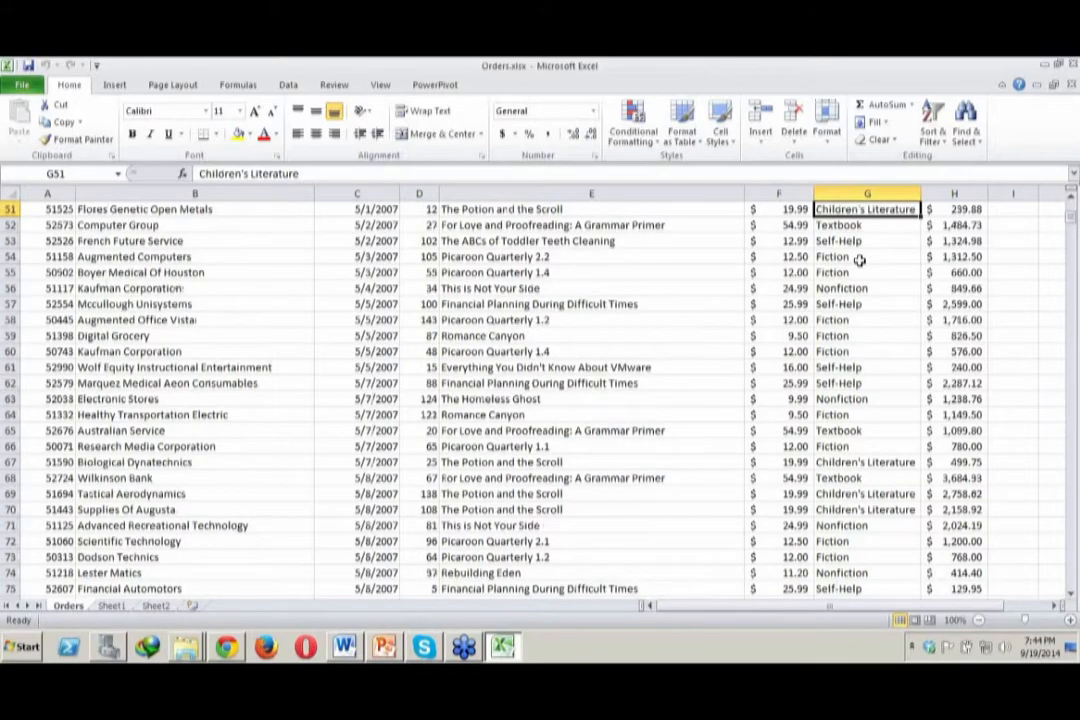
# Turn on filtering for the orders' header row, starting from the Genre heading in G1
pyautogui.hotkey('ctrl', 'Up')
pyautogui.click(932, 125)
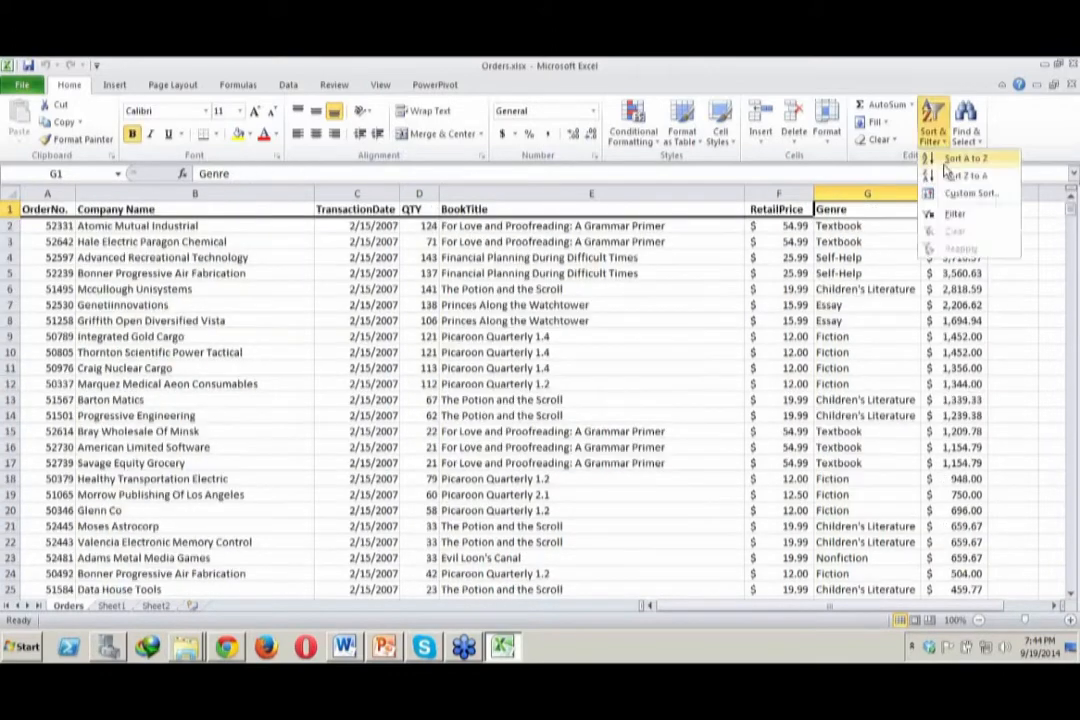
pyautogui.click(956, 216)
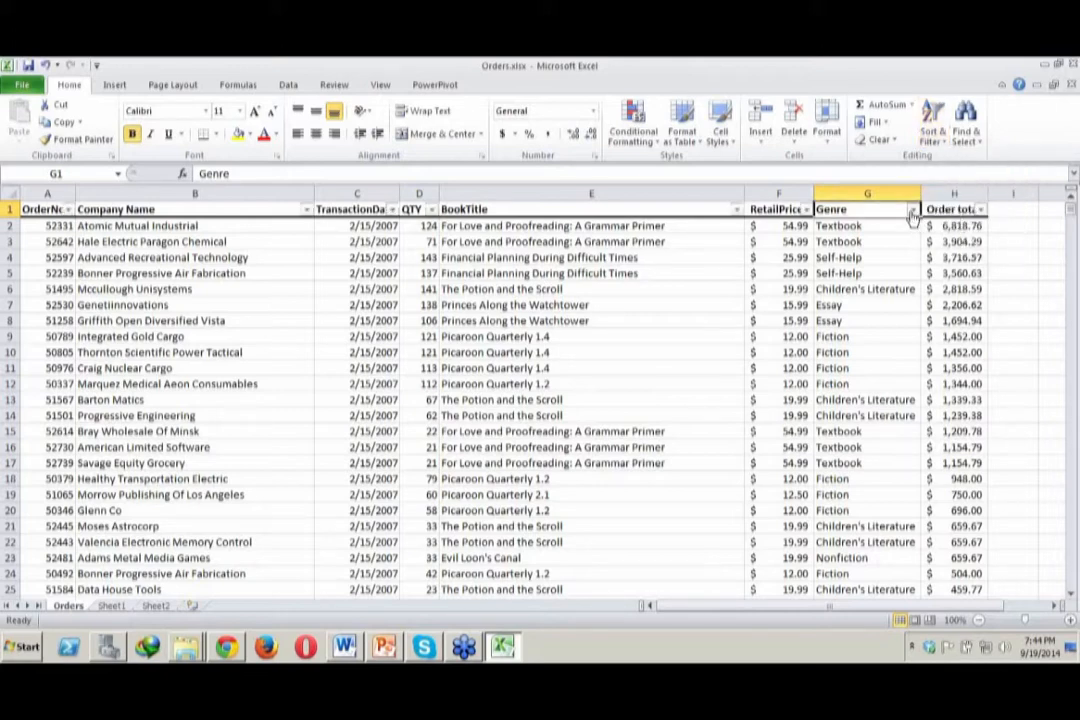
# Filter the Genre column to show only Autobiography orders and review the filtered rows
pyautogui.click(913, 209)
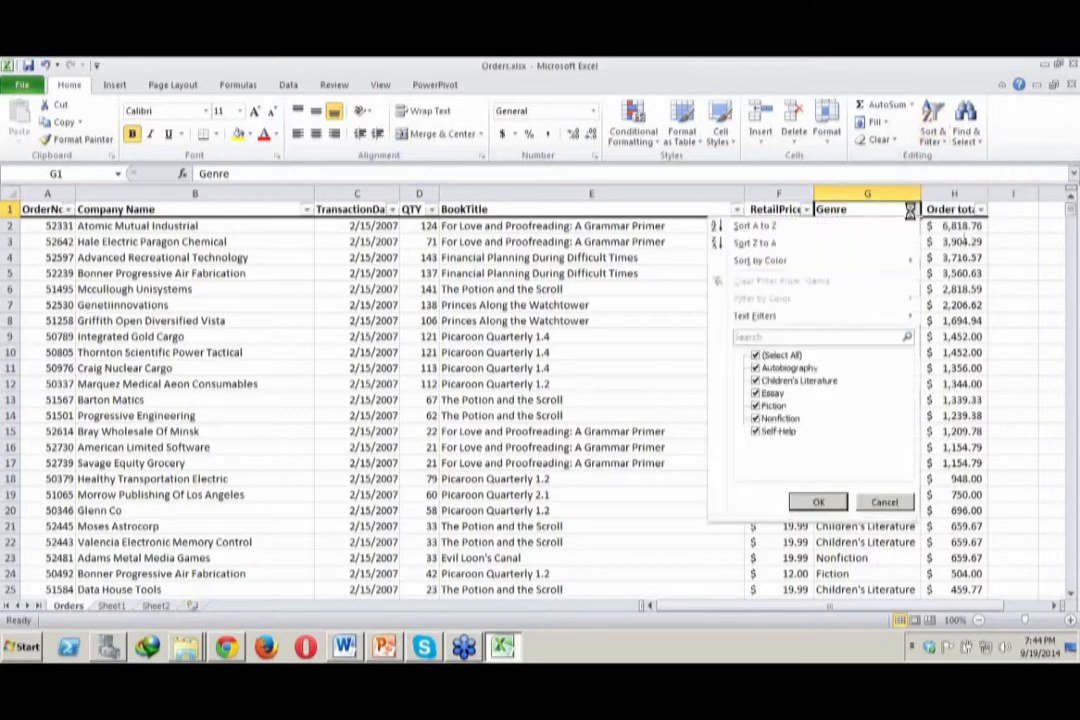
pyautogui.click(772, 358)
pyautogui.click(773, 369)
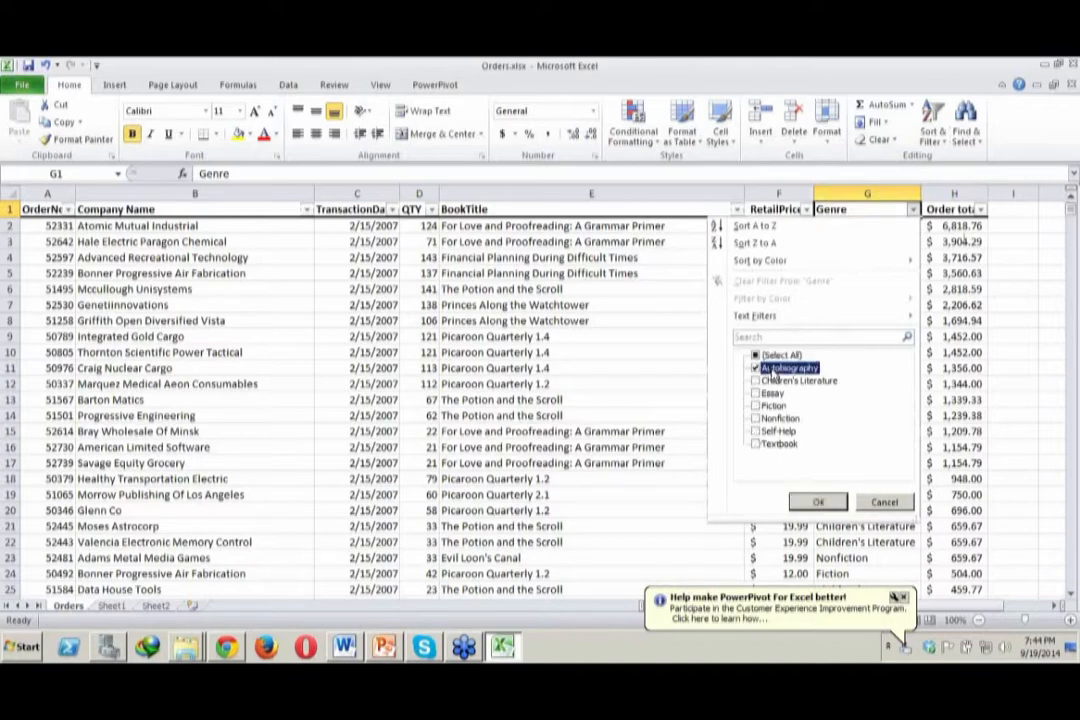
pyautogui.click(815, 503)
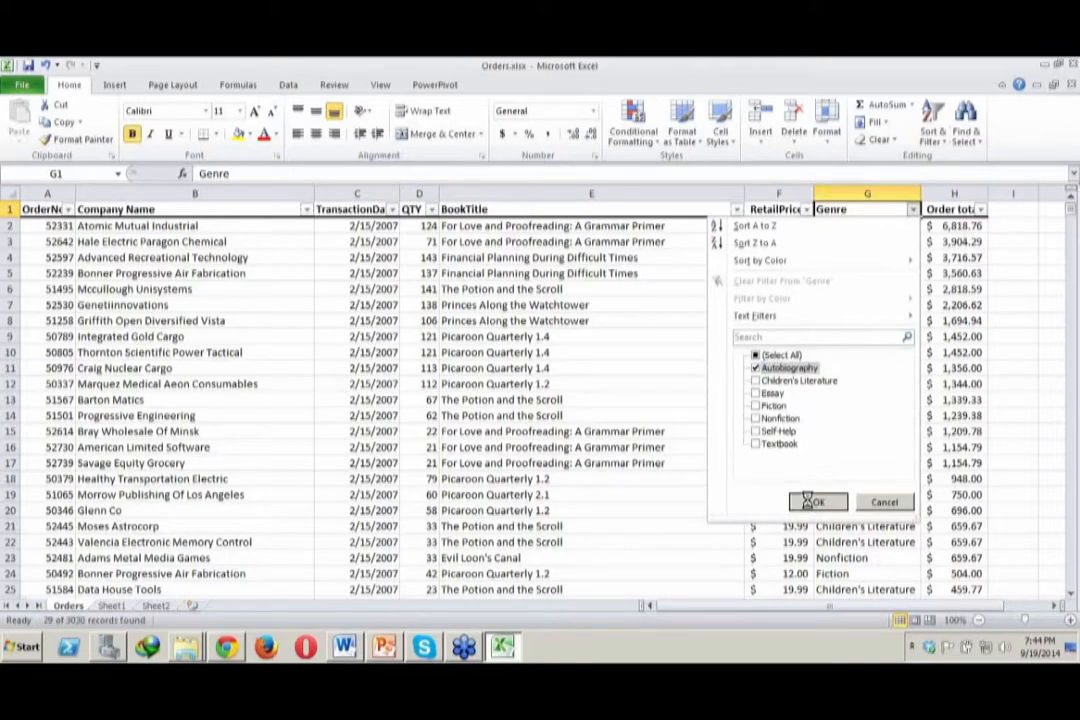
pyautogui.click(1070, 405)
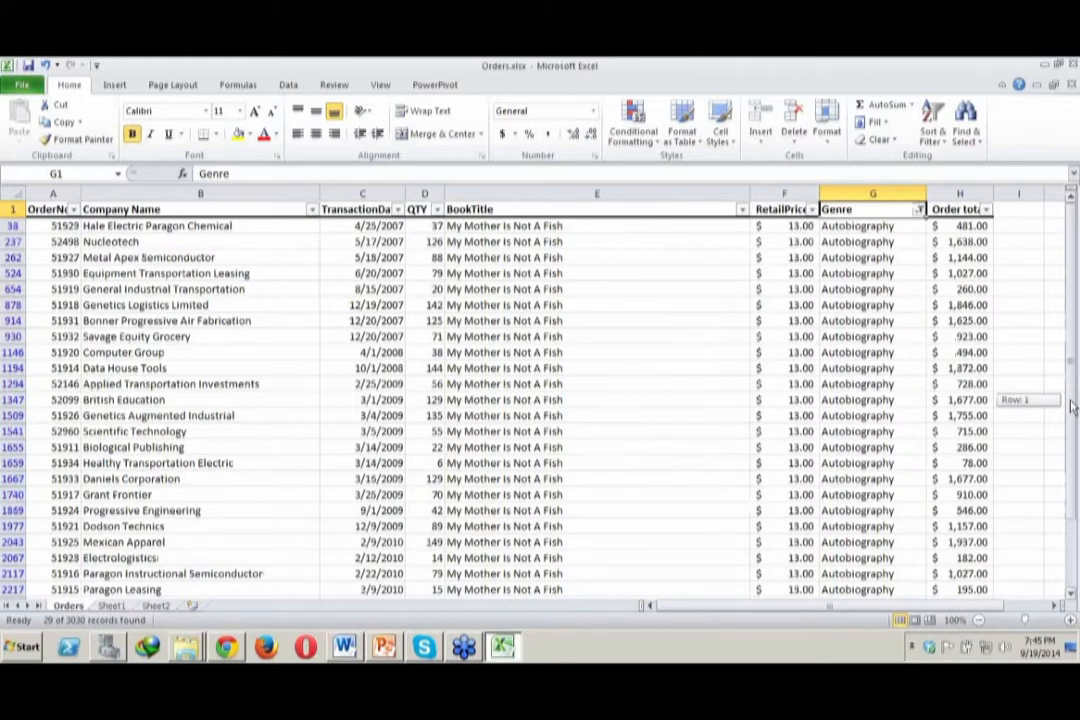
pyautogui.moveTo(1070, 405); pyautogui.dragTo(1071, 381)
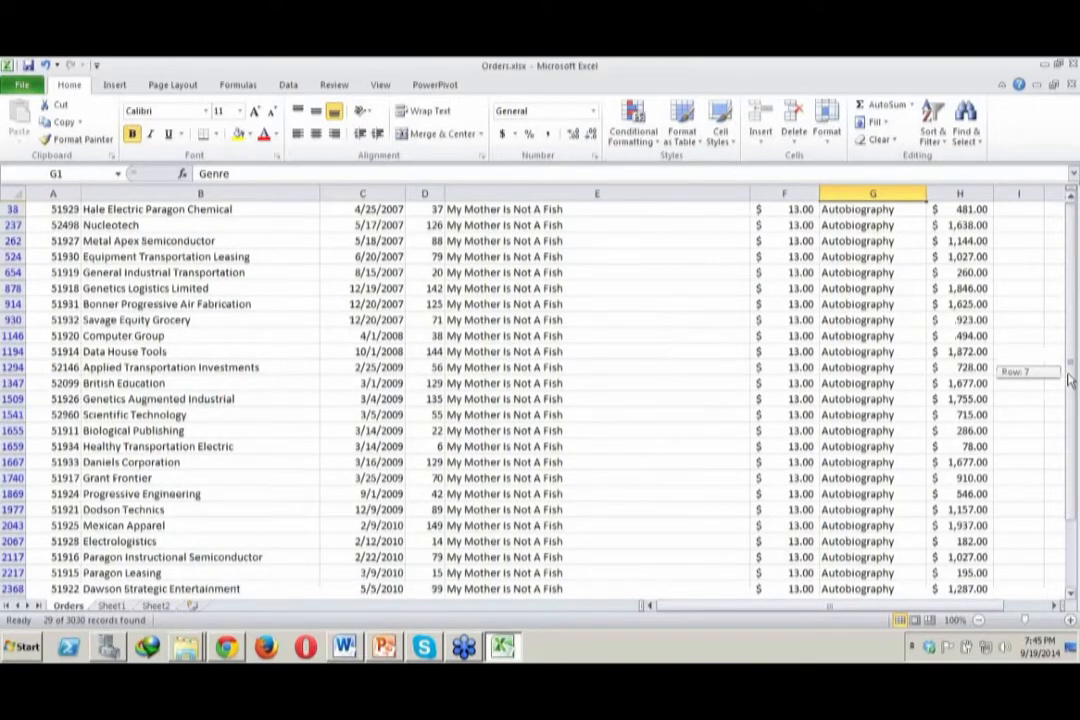
pyautogui.moveTo(1070, 380); pyautogui.dragTo(1070, 376)
# Close Orders.xlsx without saving the changes
pyautogui.hotkey('ctrl', 'w')
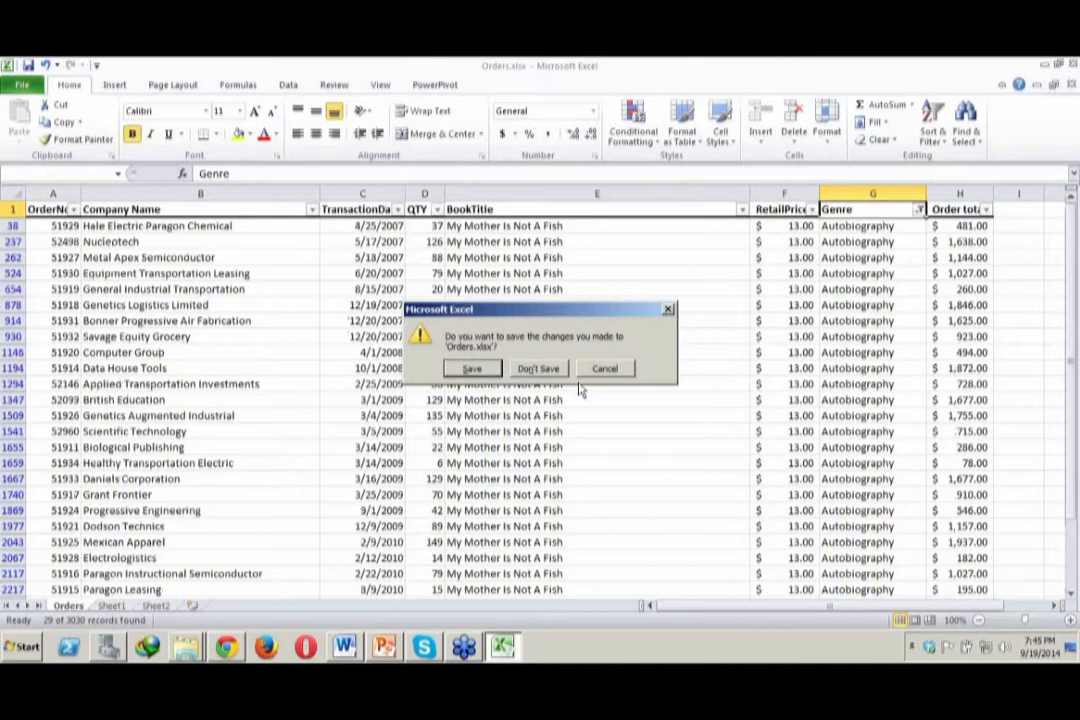
pyautogui.click(540, 369)
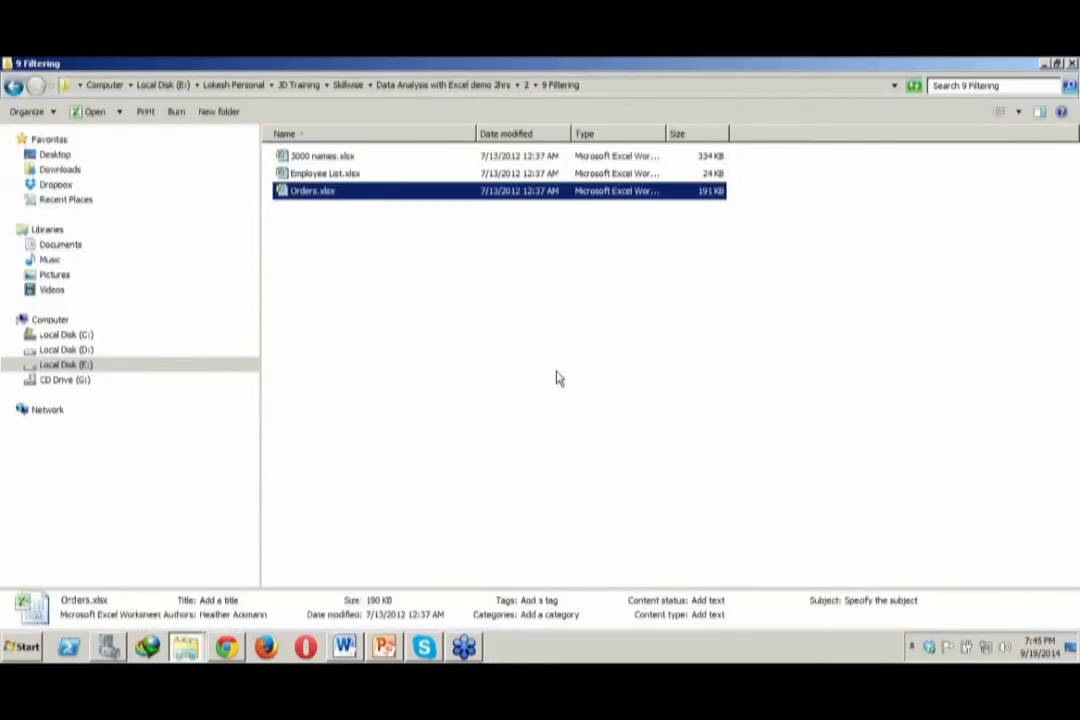
pyautogui.click(557, 378)
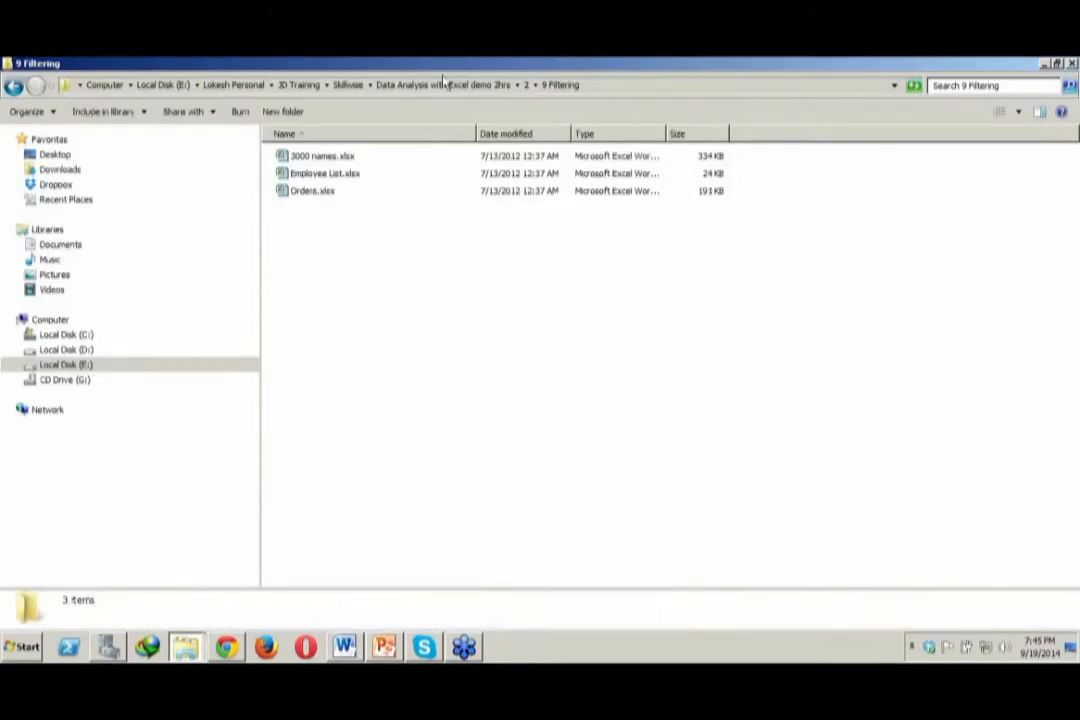
# Open Data Table.xlsx from the 1 define data as a table folder inside folder 3 of Data Analysis with Excel demo 2hrs
pyautogui.click(528, 85)
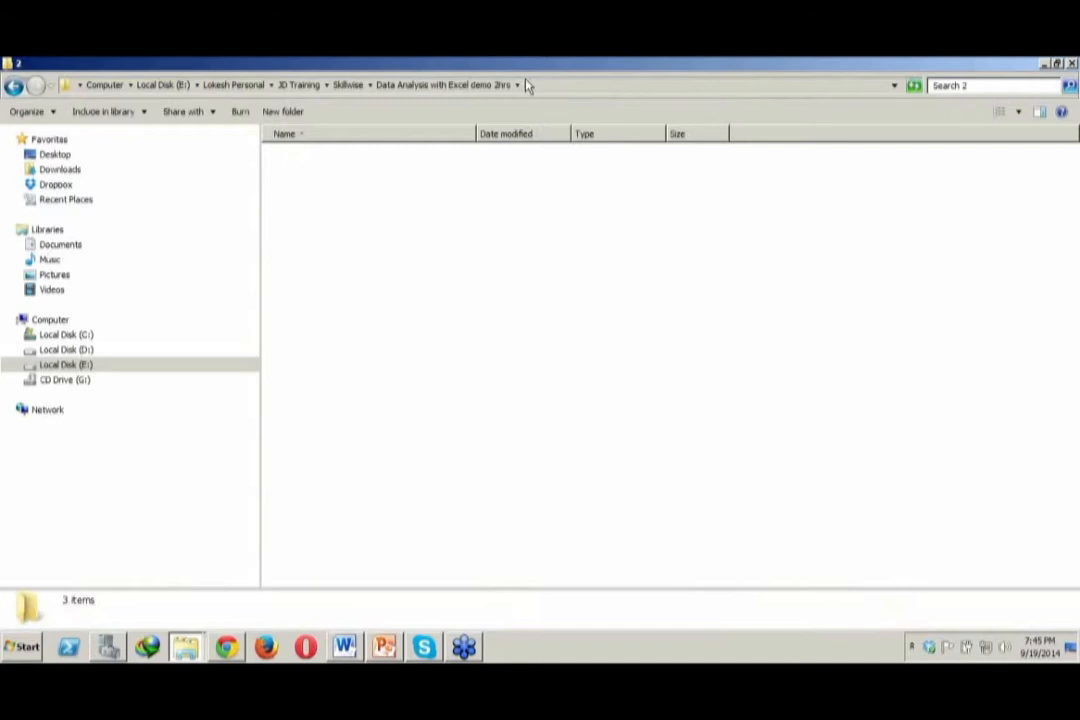
pyautogui.click(449, 86)
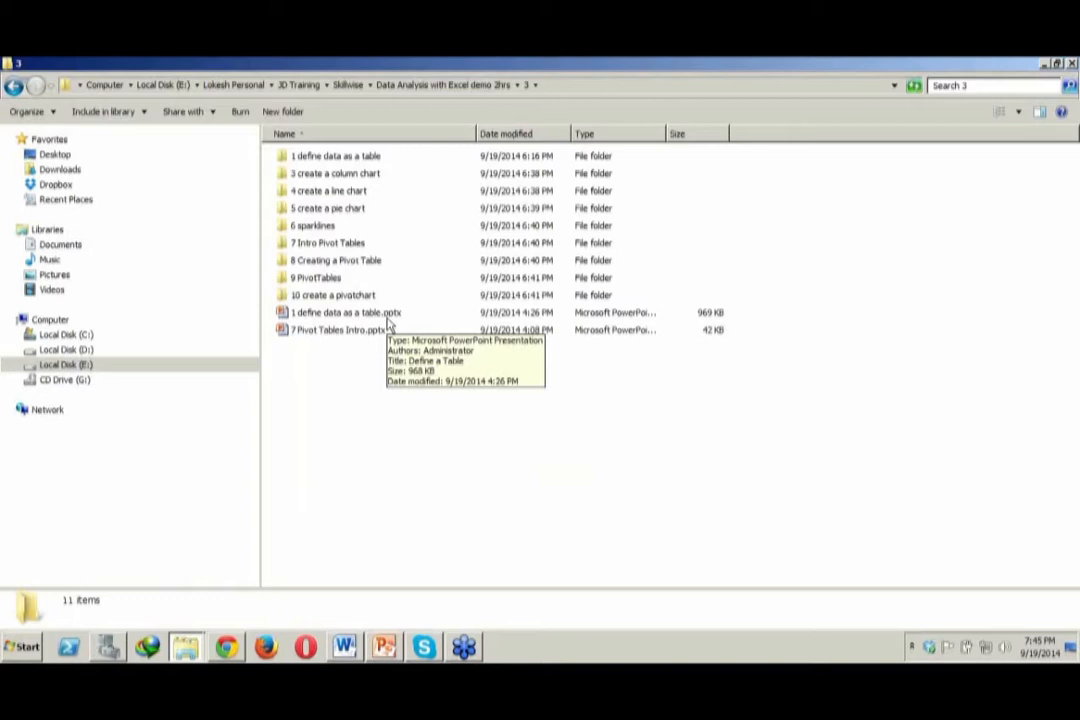
pyautogui.doubleClick(338, 158)
pyautogui.click(336, 175)
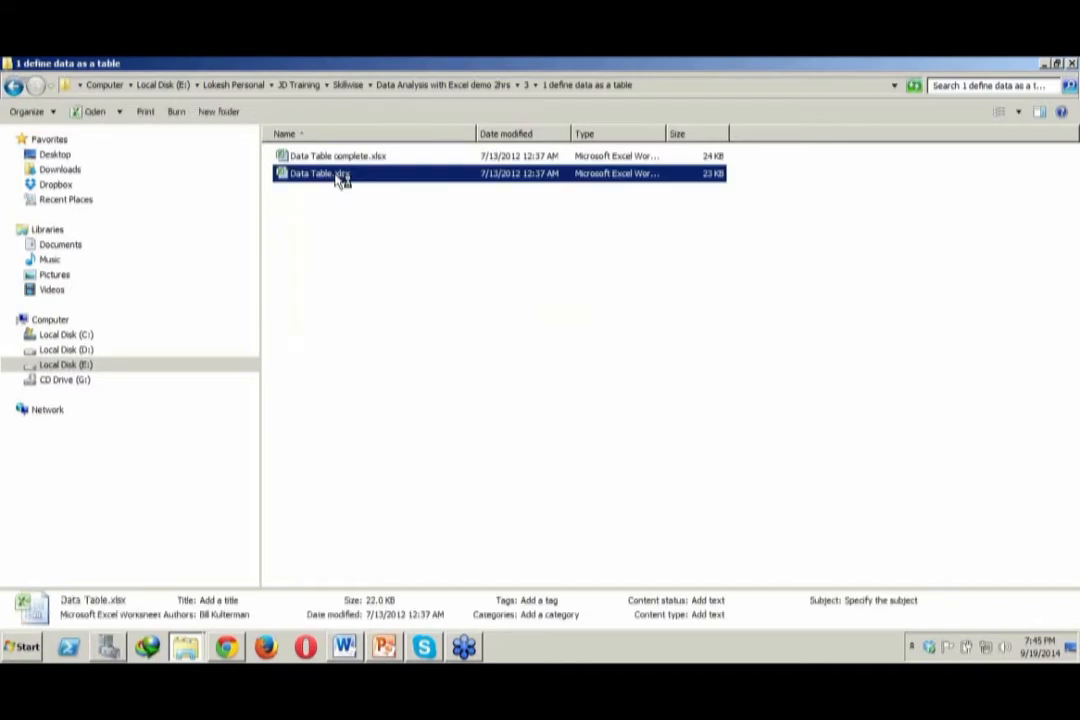
pyautogui.doubleClick(341, 177)
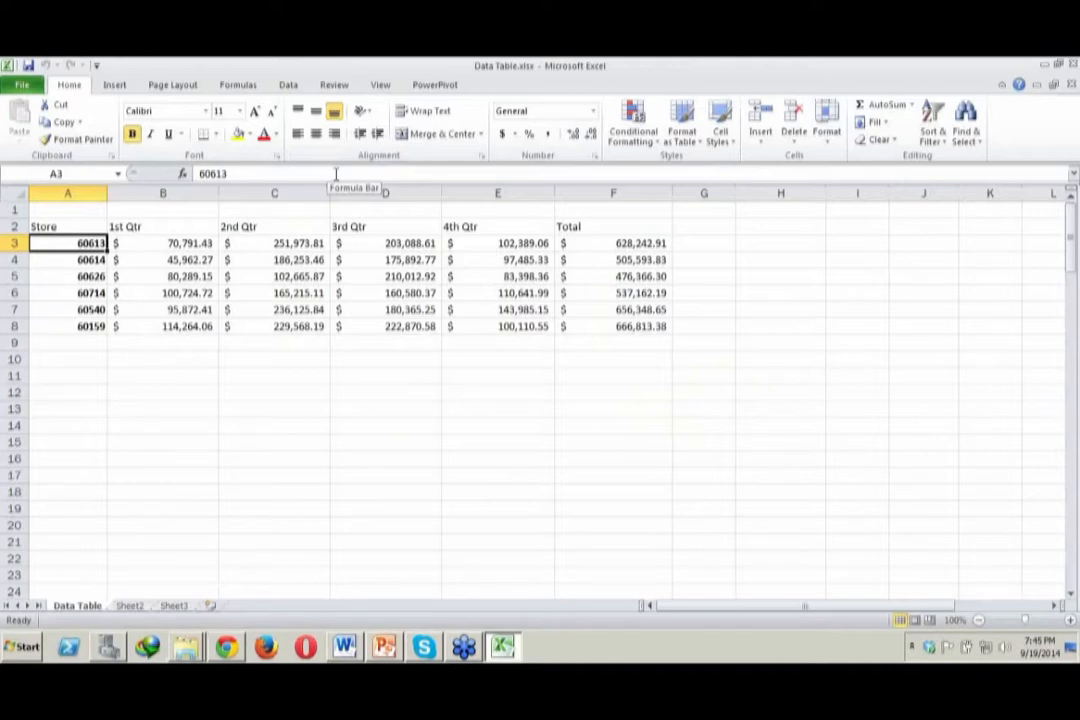
# Highlight the quarterly store sales data from the Store heading through the Total column, and make B3 the active cell
pyautogui.click(494, 401)
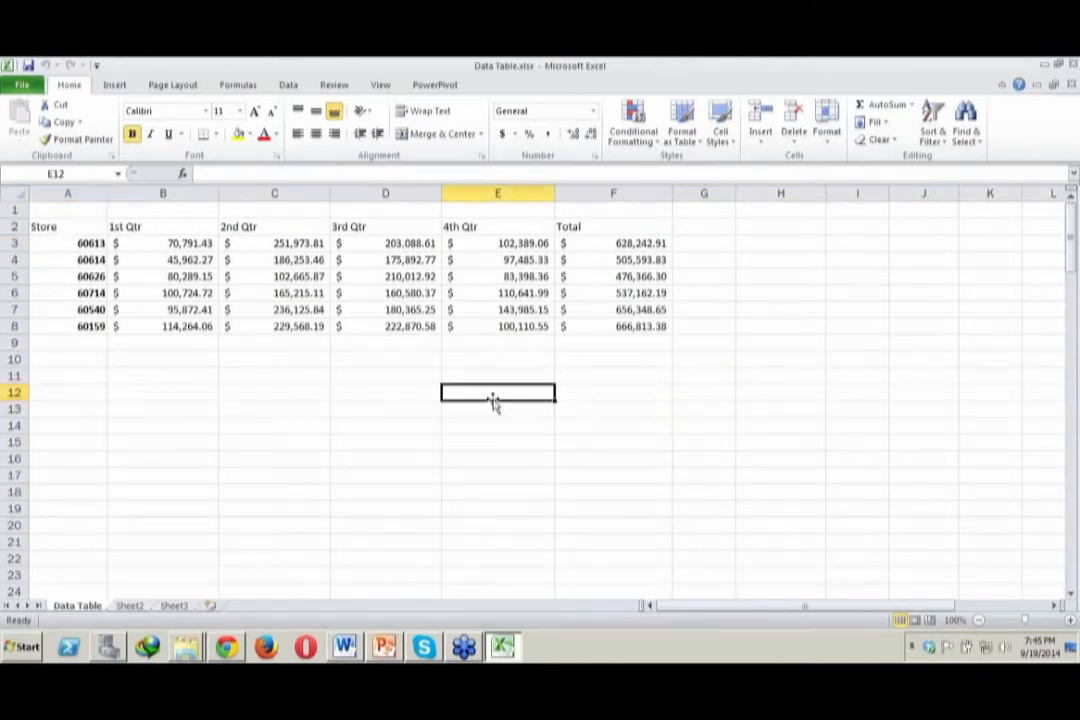
pyautogui.moveTo(68, 229); pyautogui.dragTo(627, 316)
pyautogui.click(632, 390)
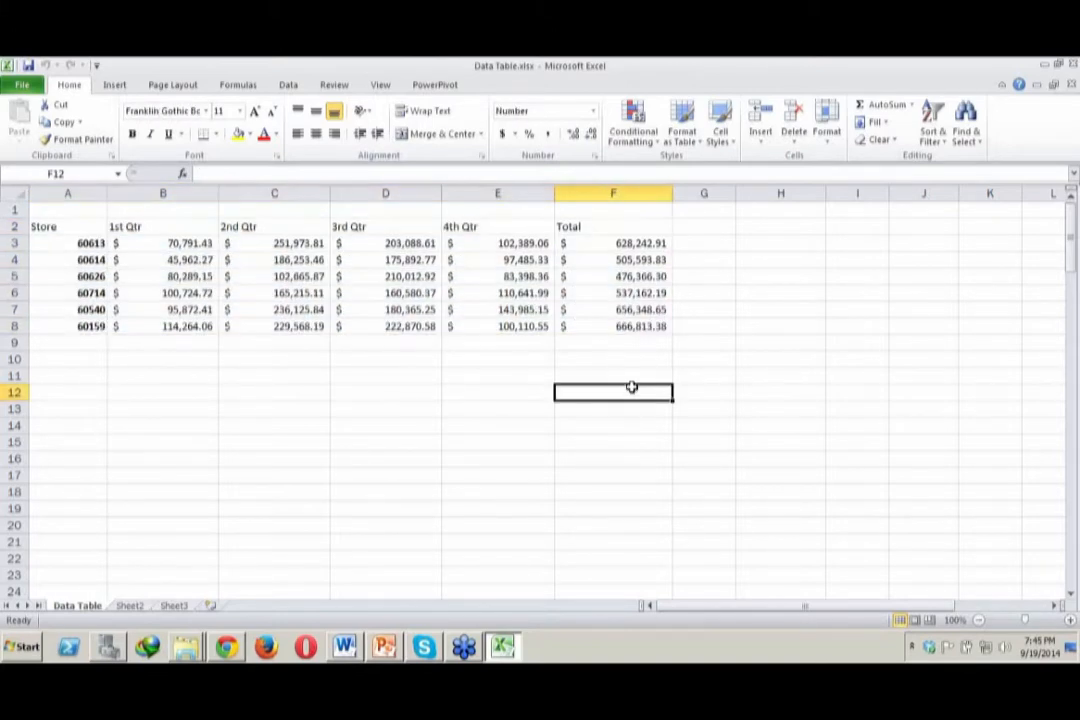
pyautogui.click(173, 252)
pyautogui.click(195, 240)
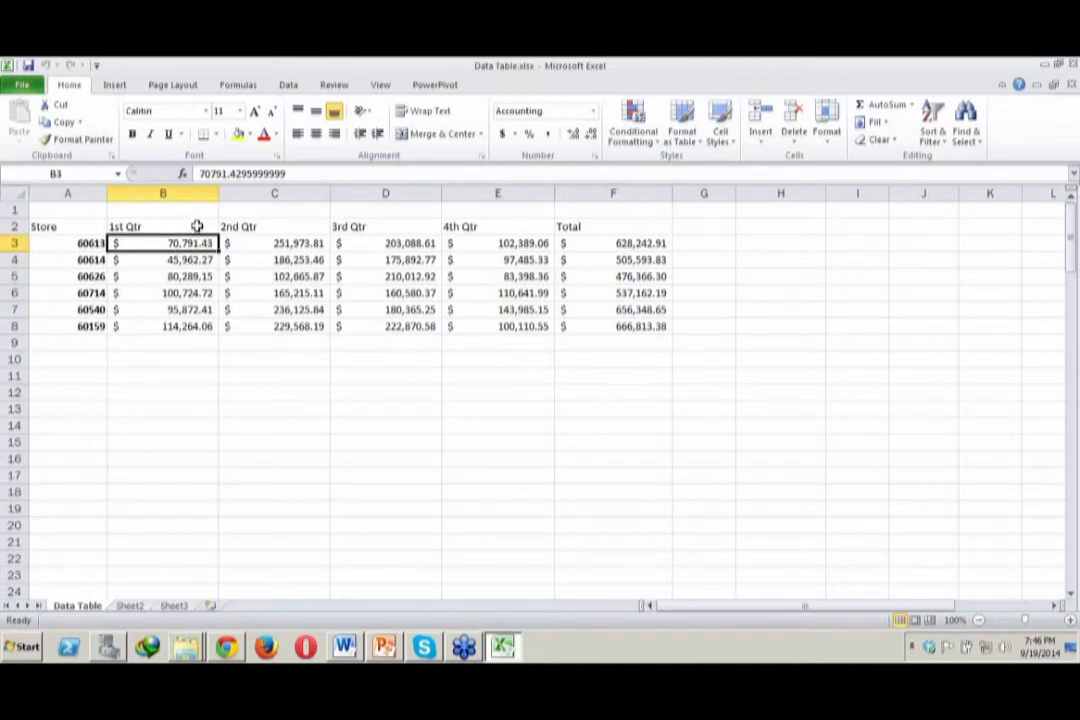
pyautogui.click(197, 226)
pyautogui.click(193, 242)
pyautogui.click(267, 266)
pyautogui.click(204, 264)
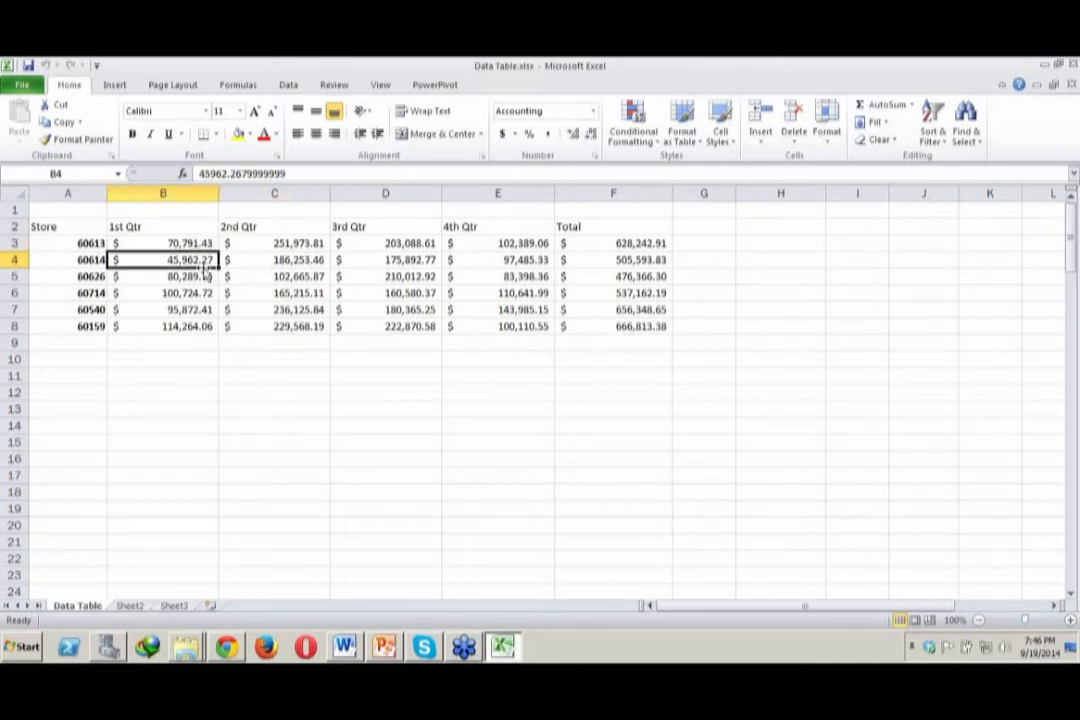
pyautogui.click(226, 284)
pyautogui.click(200, 261)
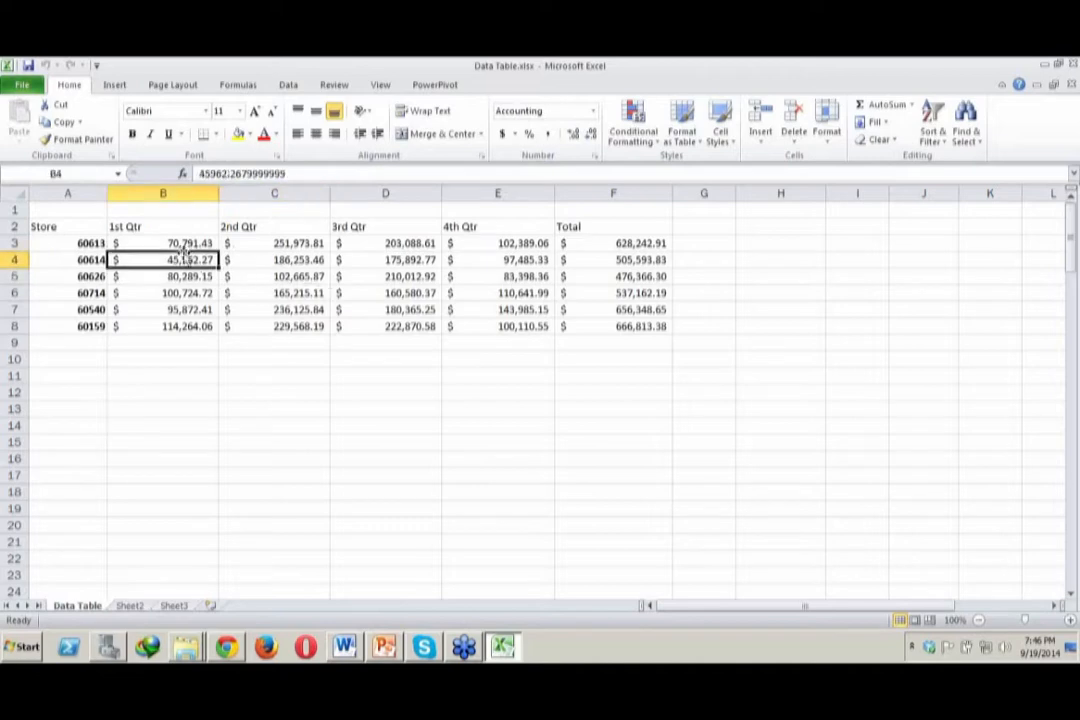
pyautogui.click(688, 147)
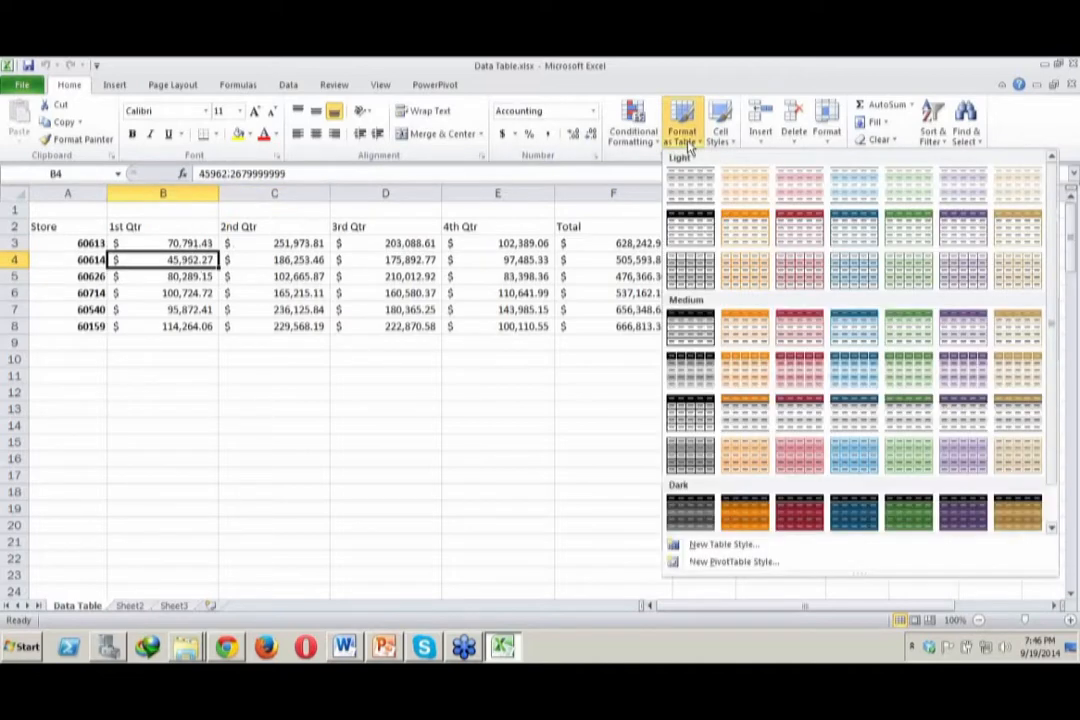
pyautogui.click(688, 121)
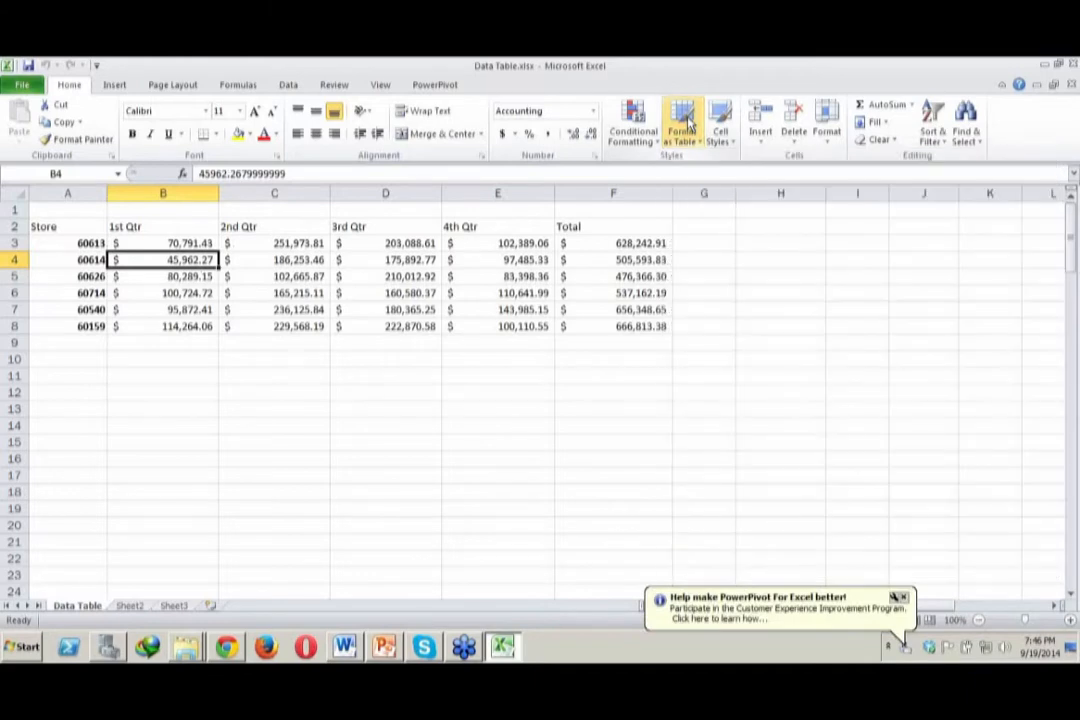
pyautogui.click(703, 147)
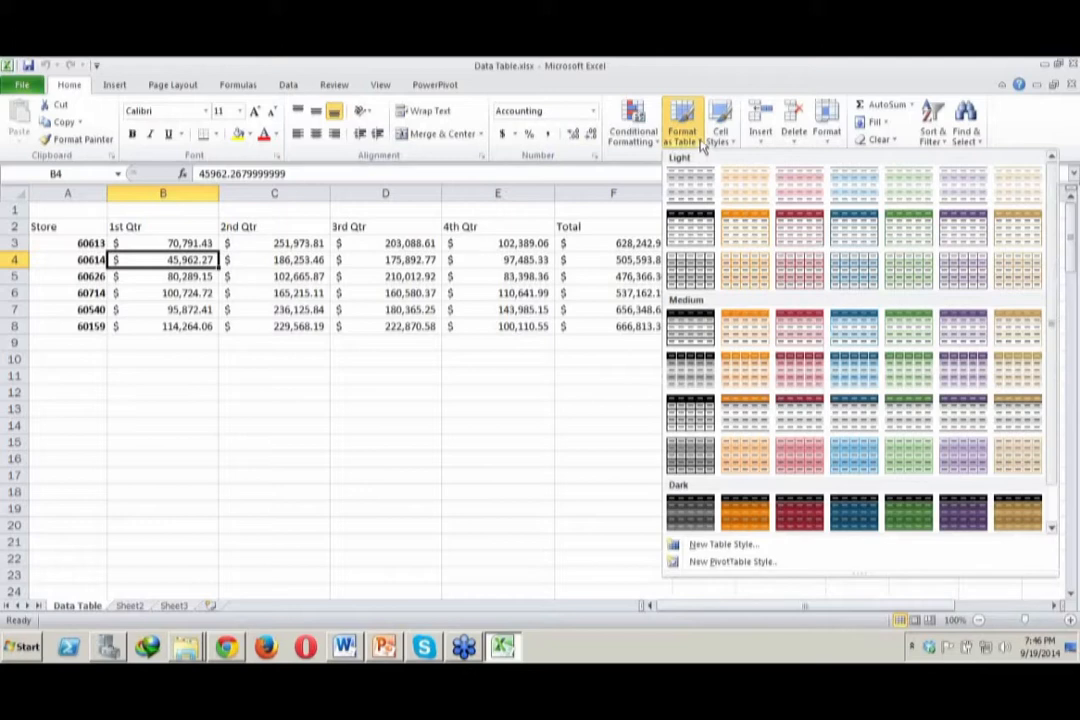
pyautogui.click(828, 140)
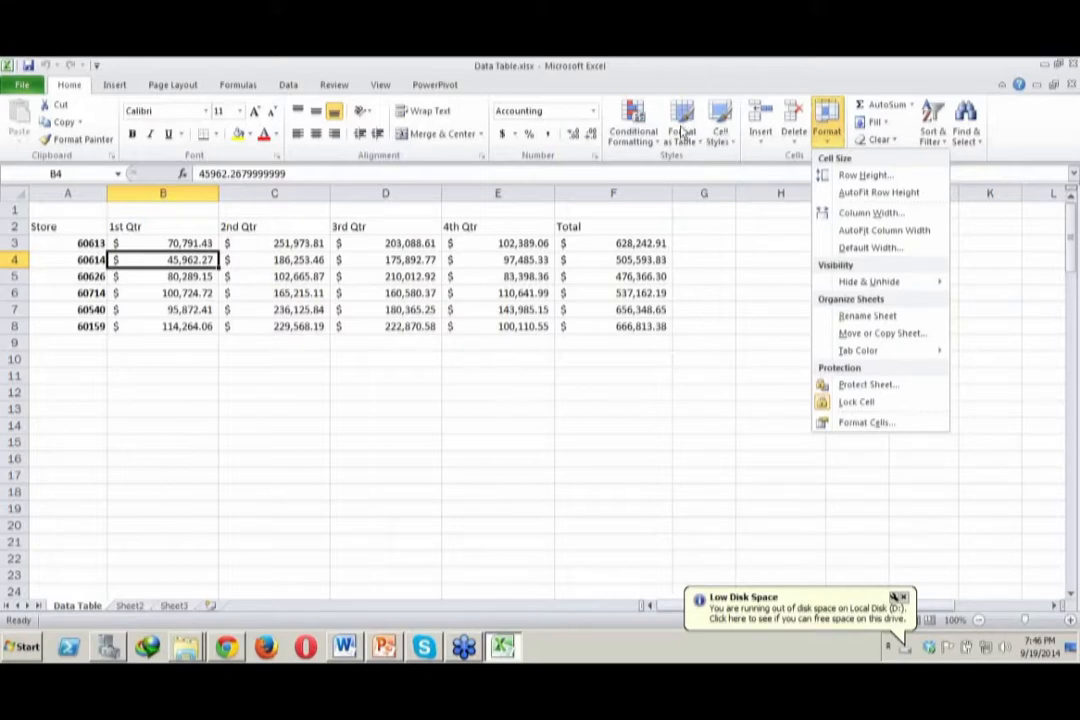
pyautogui.click(683, 133)
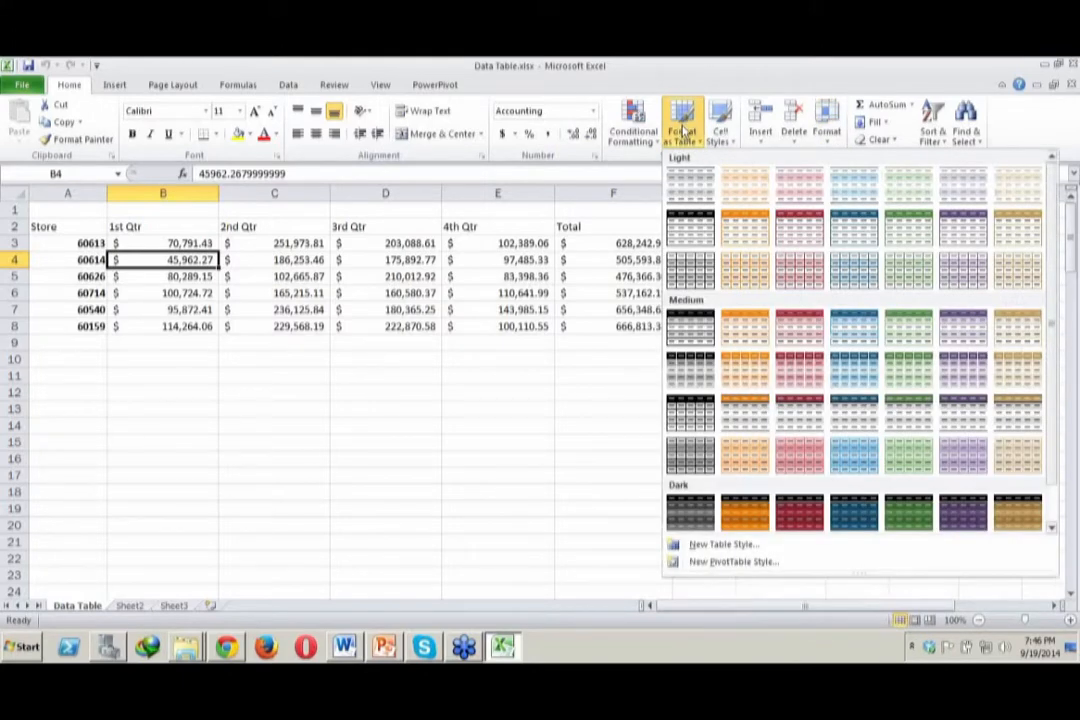
pyautogui.click(690, 93)
# Start formatting A2:F8 as a table and try to change the data range's starting reference to column C
pyautogui.moveTo(40, 226); pyautogui.dragTo(620, 326)
pyautogui.click(683, 125)
pyautogui.click(712, 265)
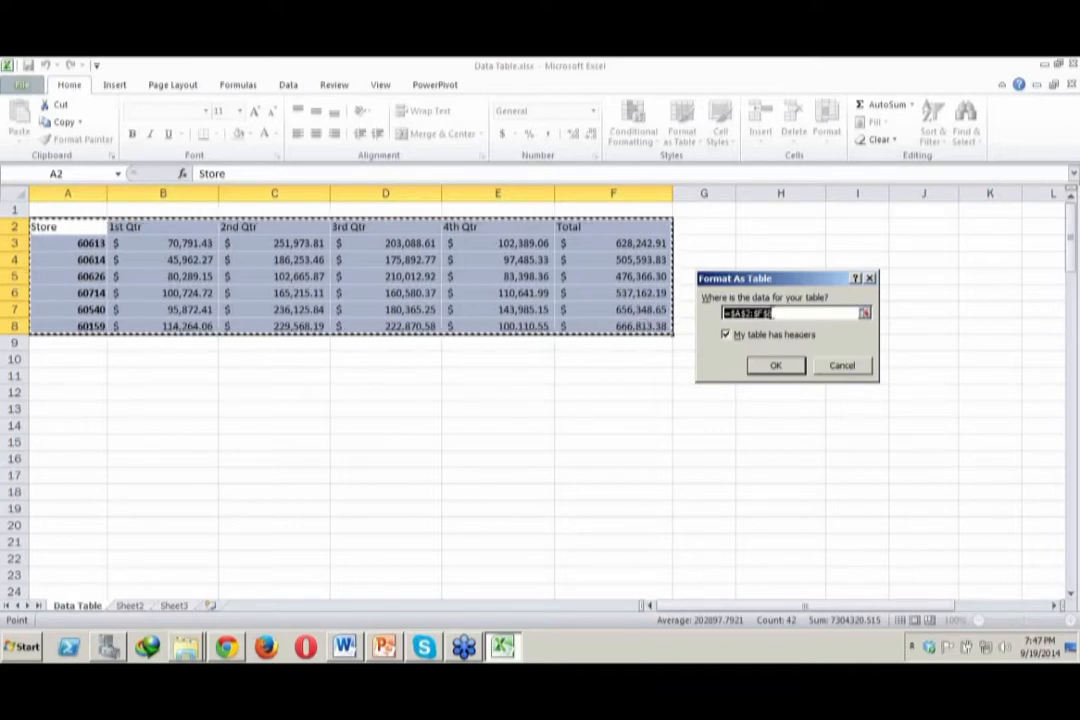
pyautogui.click(793, 313)
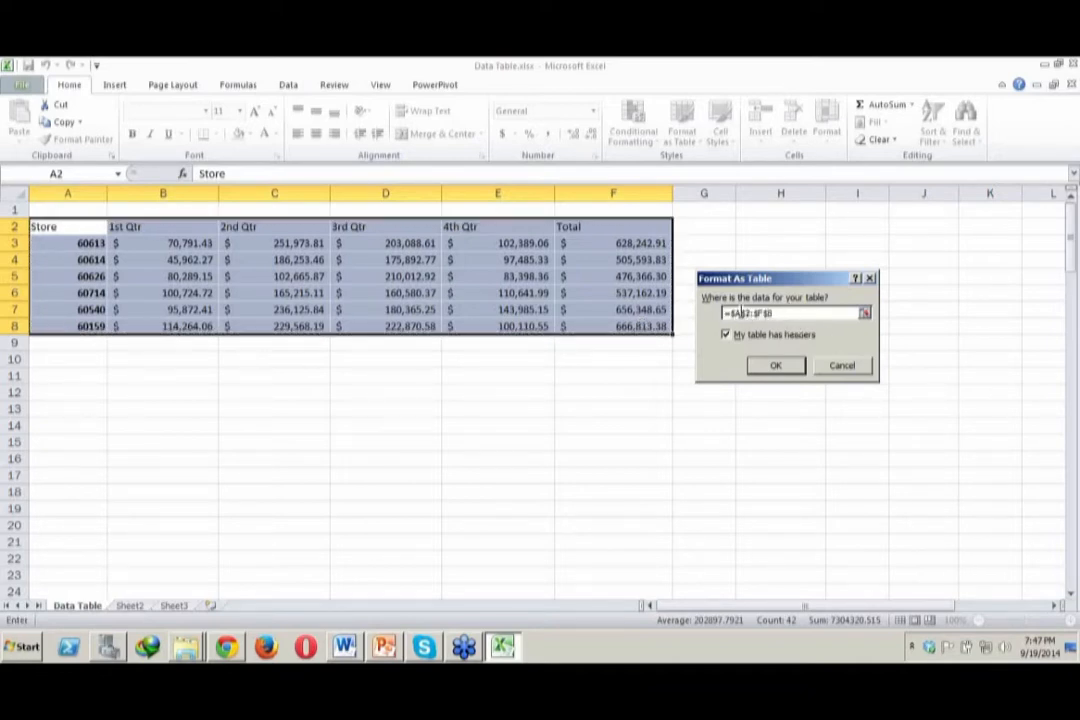
pyautogui.press('BackSpace')
pyautogui.write('B')
pyautogui.press('BackSpace')
pyautogui.write('C$2')
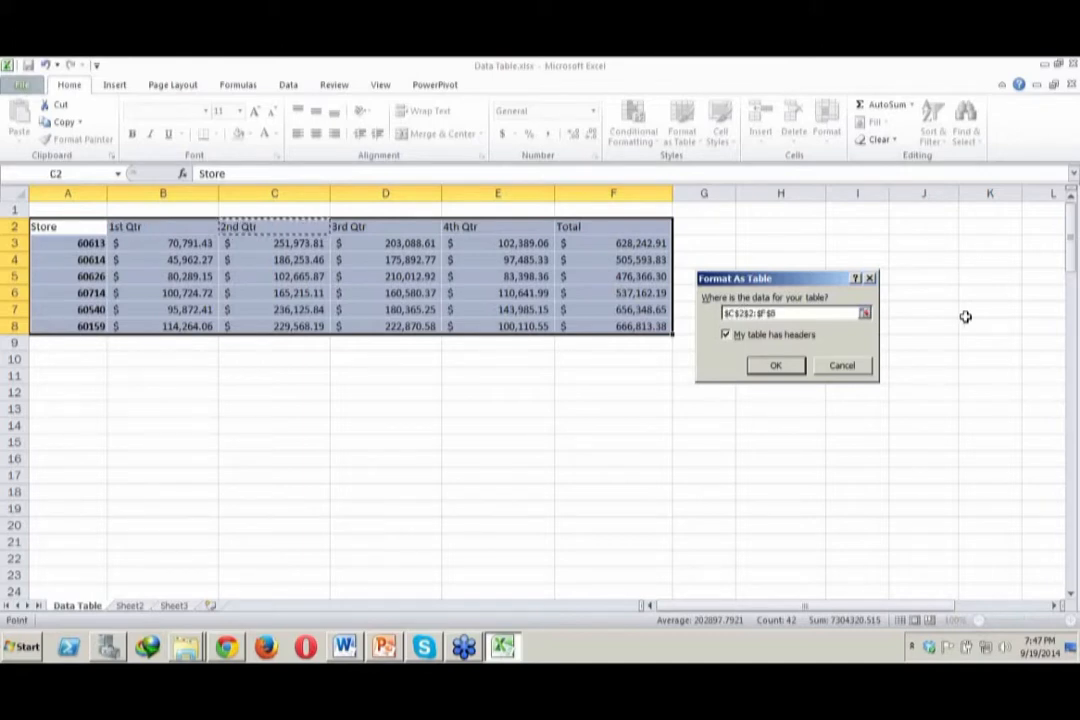
pyautogui.press('BackSpace')
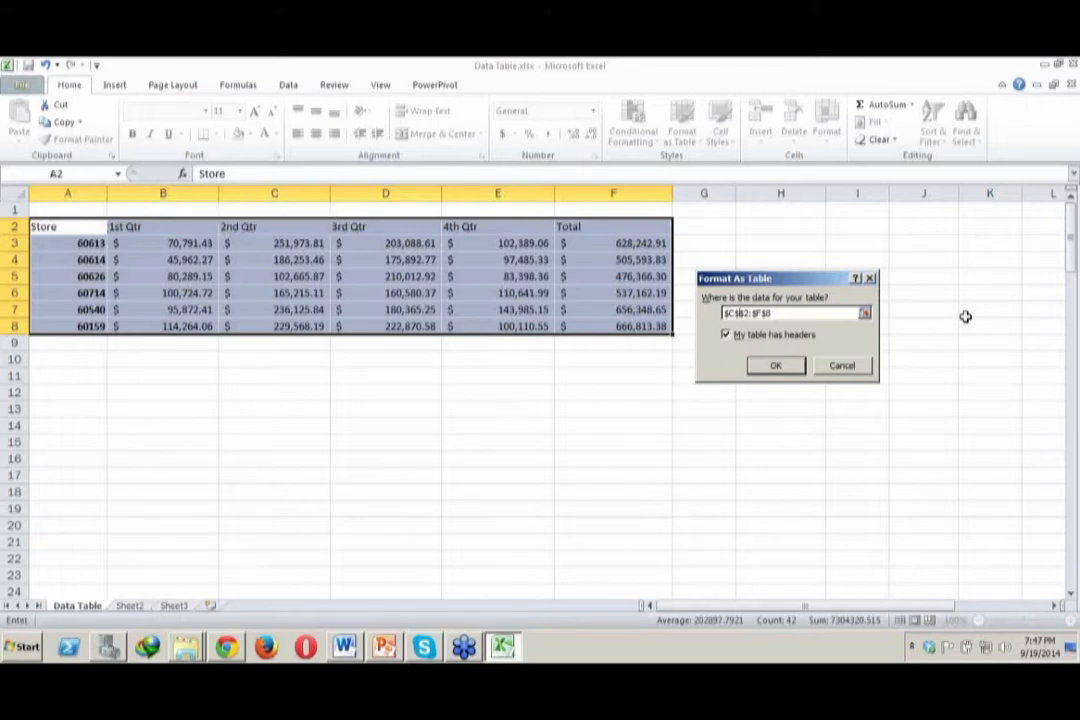
pyautogui.write('3$B')
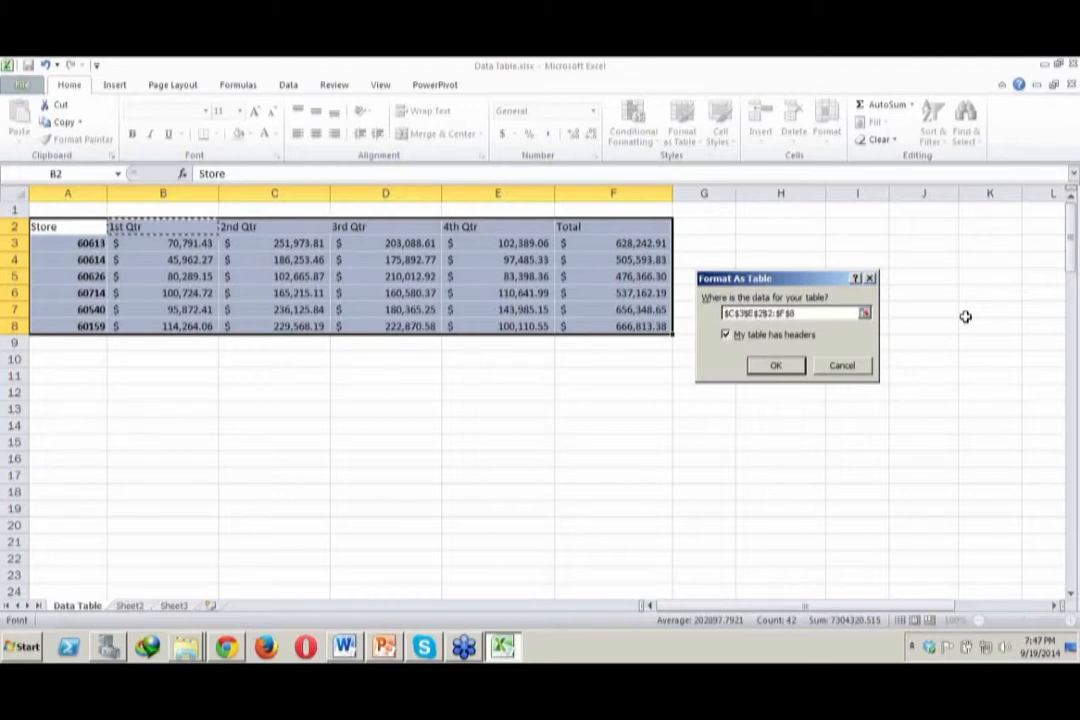
pyautogui.press('Right')
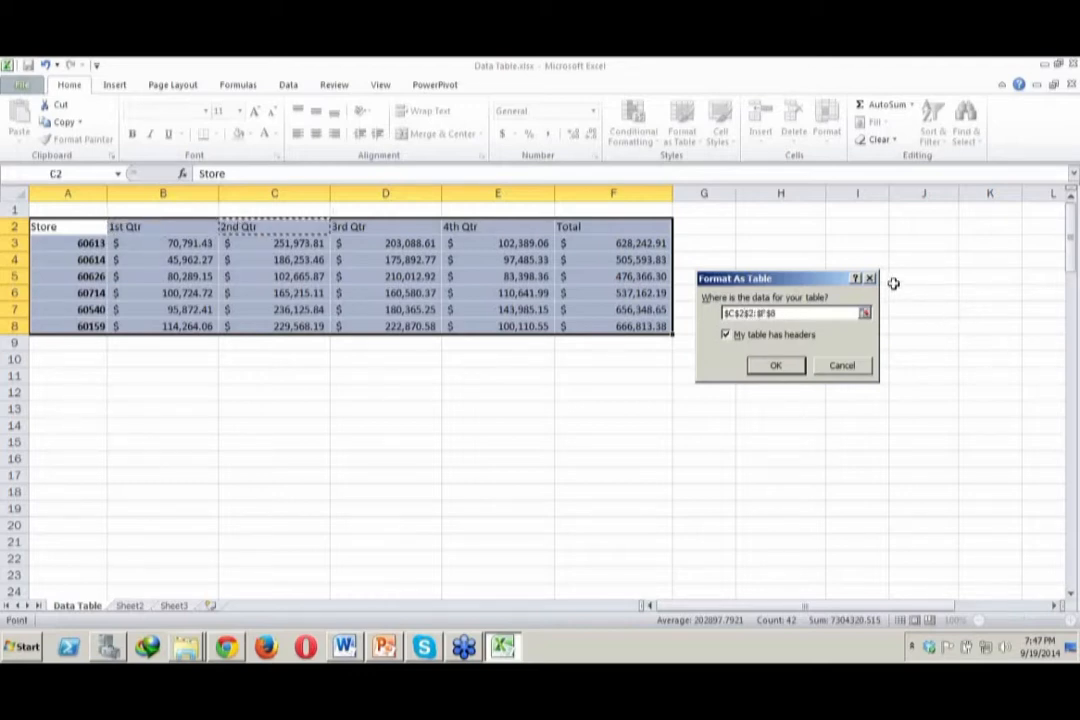
# Try defining B3:F8 as a table with headers, and undo the table creation
pyautogui.doubleClick(798, 314)
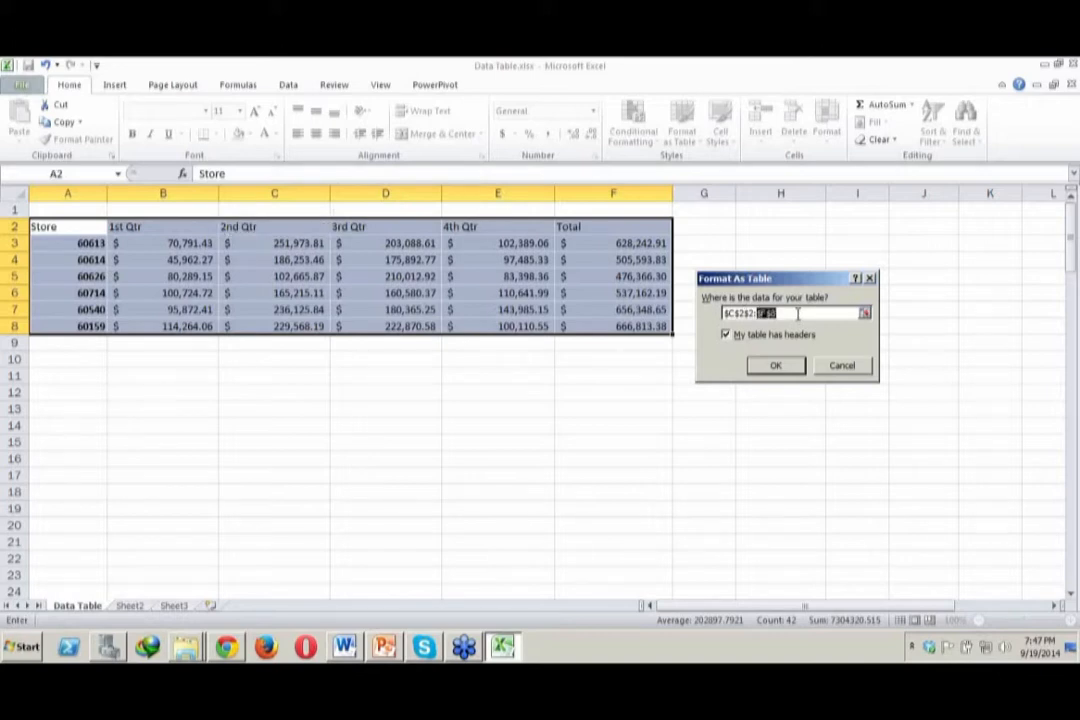
pyautogui.moveTo(190, 240); pyautogui.dragTo(620, 324)
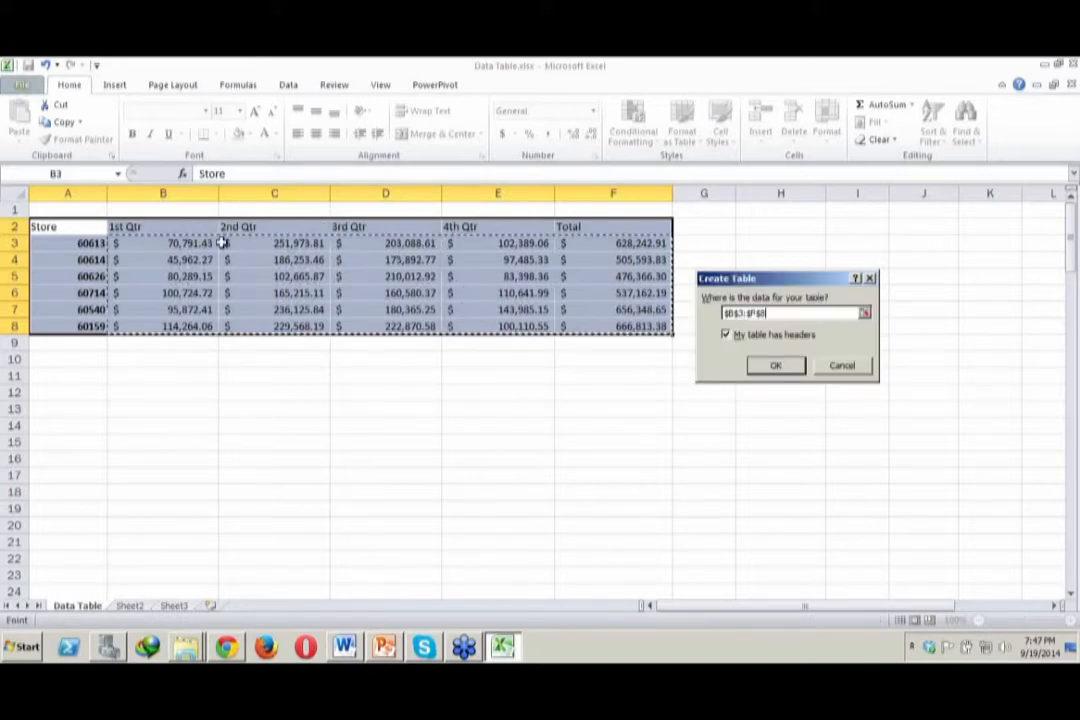
pyautogui.click(755, 366)
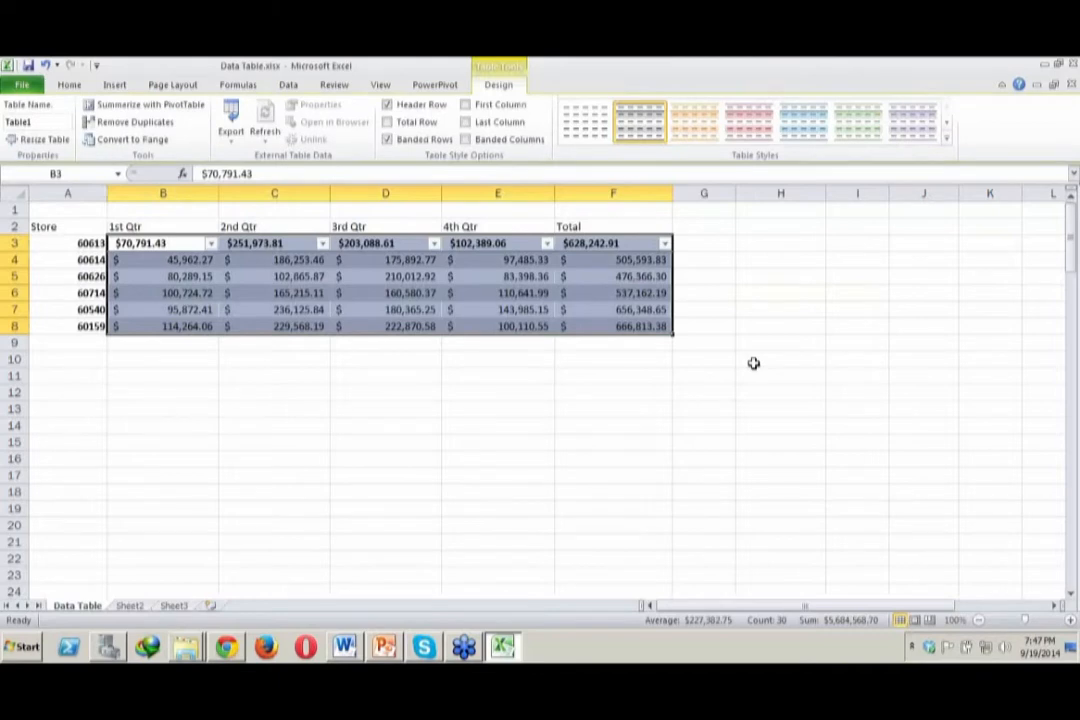
pyautogui.hotkey('ctrl', 'z')
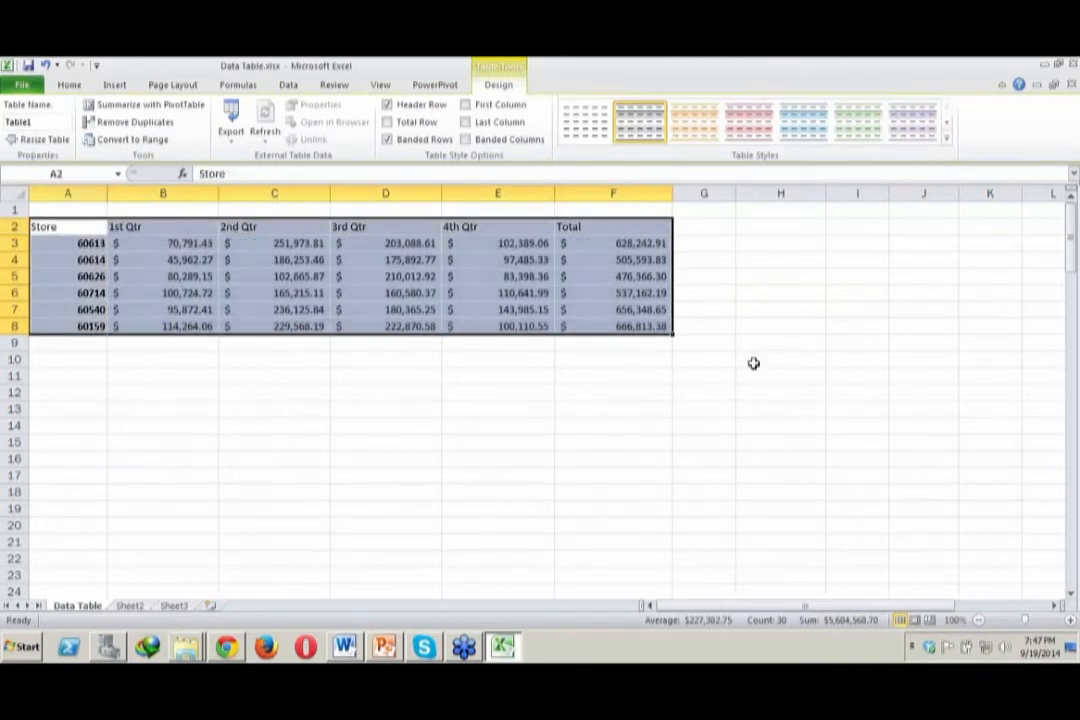
pyautogui.click(130, 241)
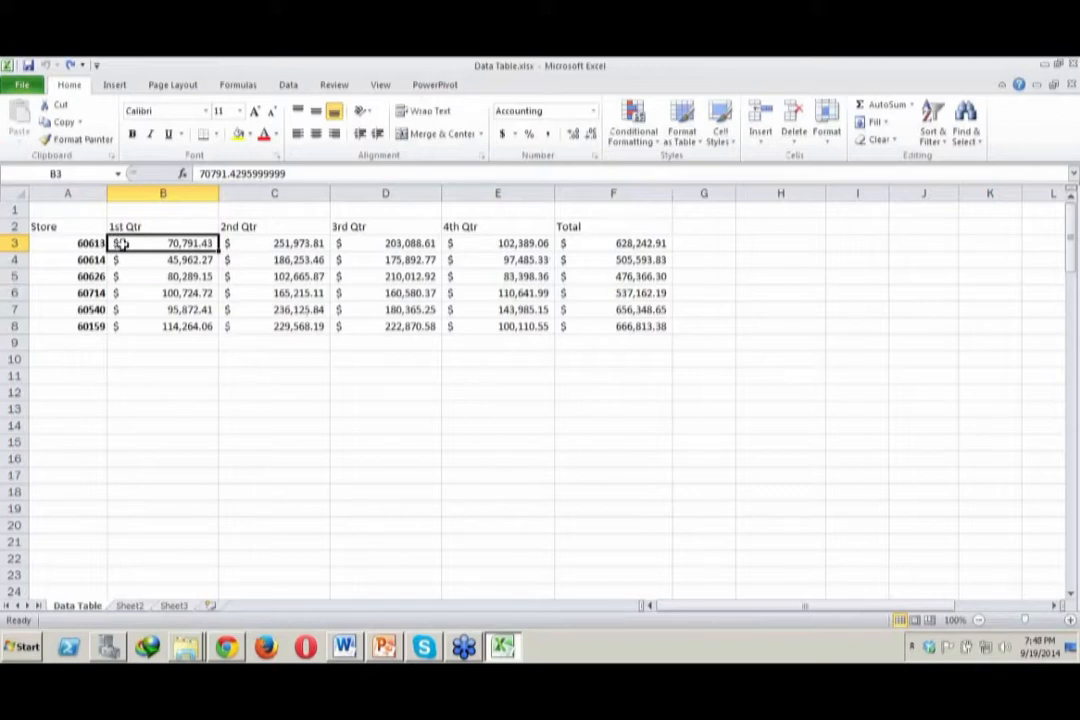
# Select A2:F8 and create a custom table style named Table Style 1, choosing the First Column Stripe element without adding formatting
pyautogui.moveTo(60, 229); pyautogui.dragTo(622, 325)
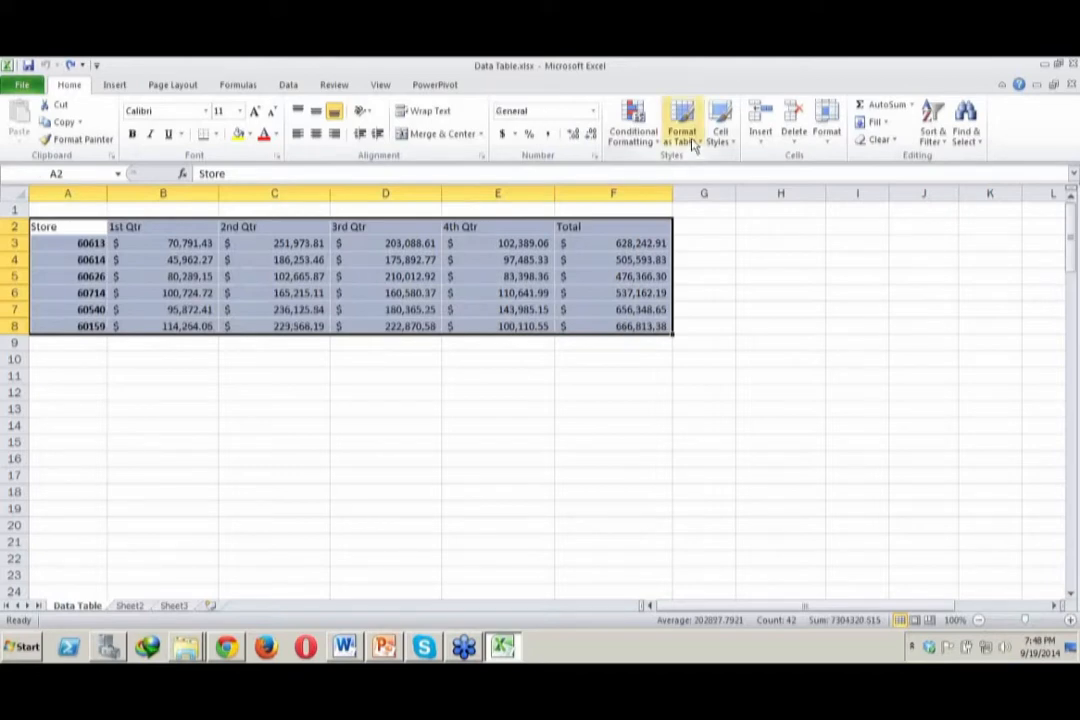
pyautogui.click(694, 144)
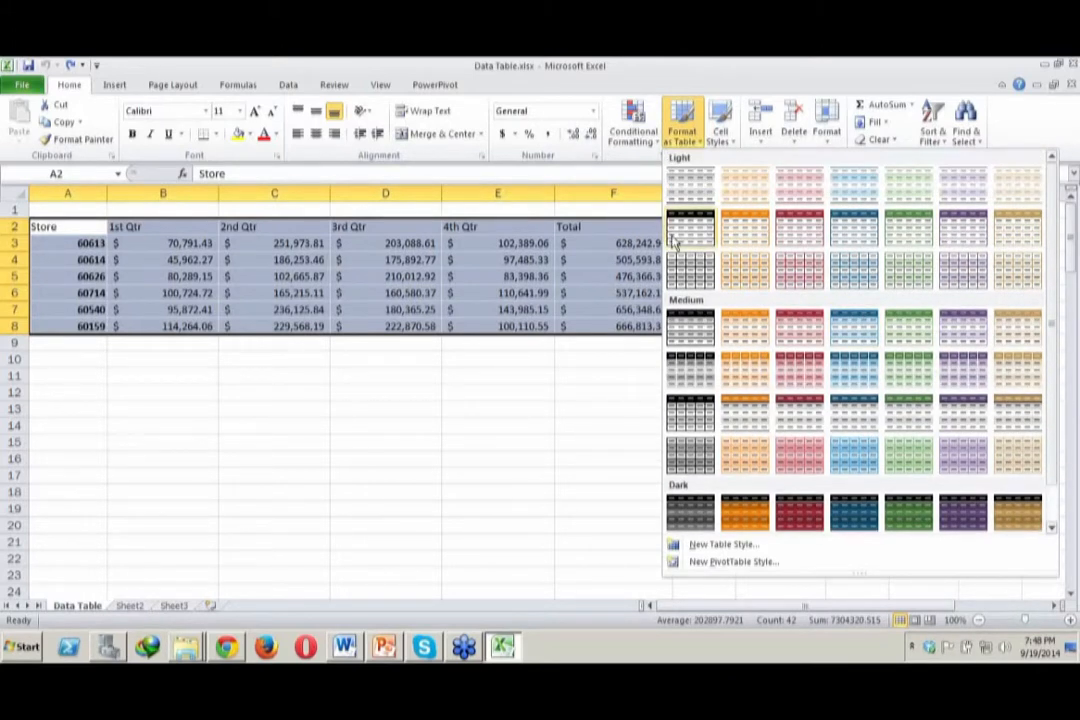
pyautogui.click(723, 544)
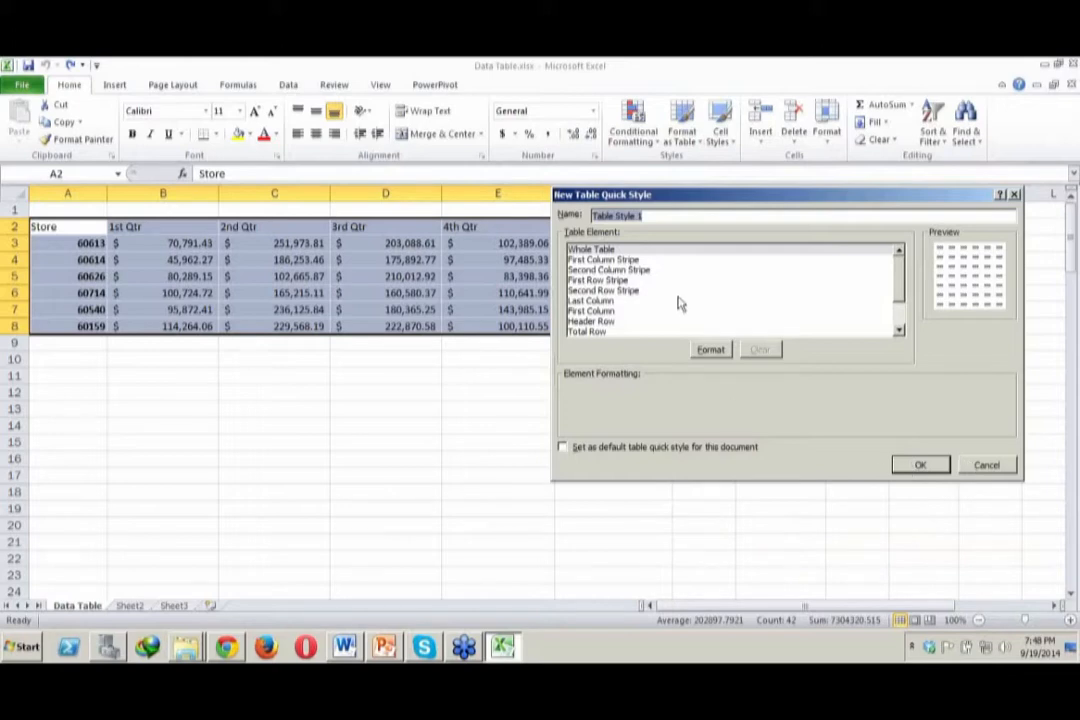
pyautogui.click(679, 261)
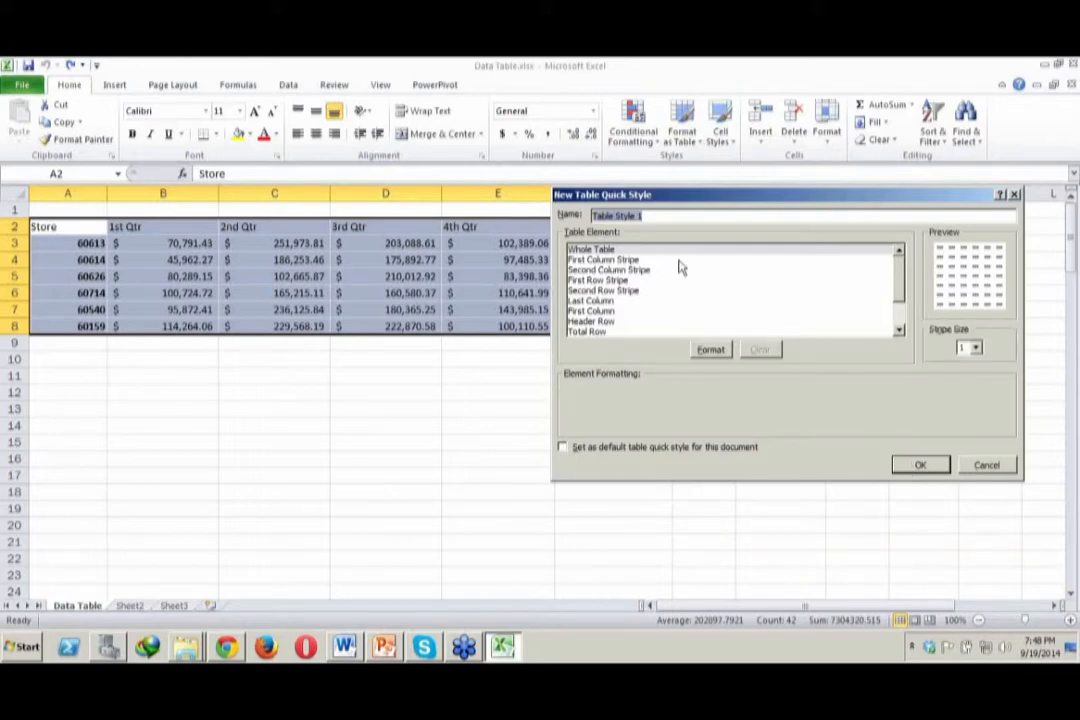
pyautogui.click(921, 465)
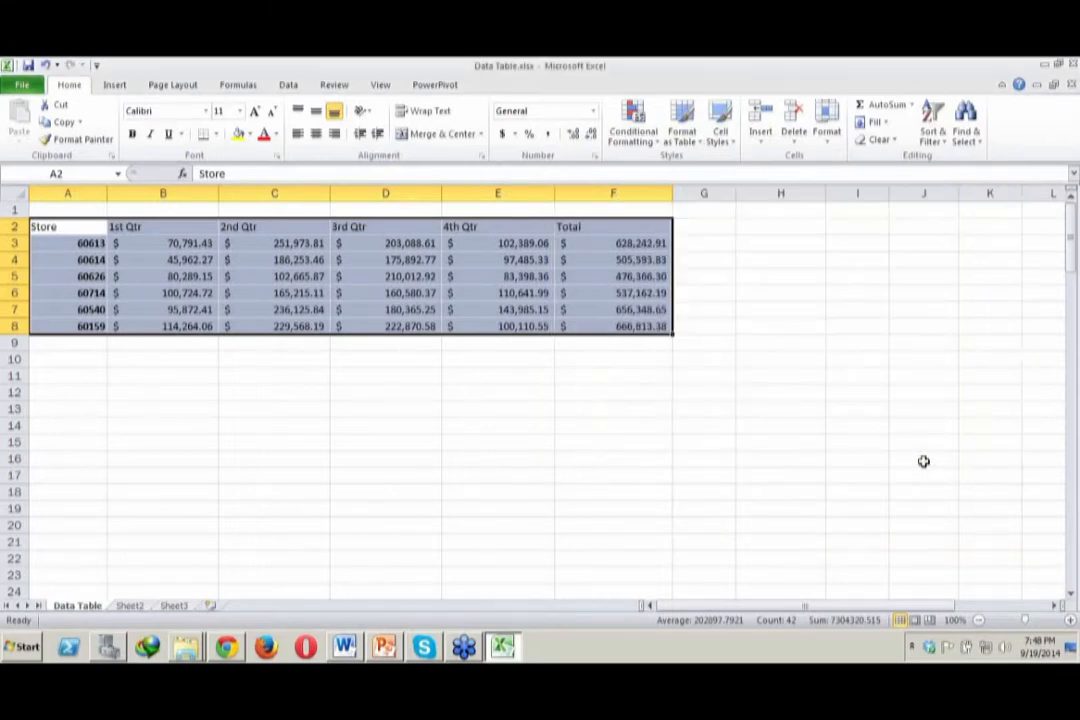
# Format the store sales range A2:F8 as a table with headers, using the first grey banded Light style
pyautogui.click(549, 274)
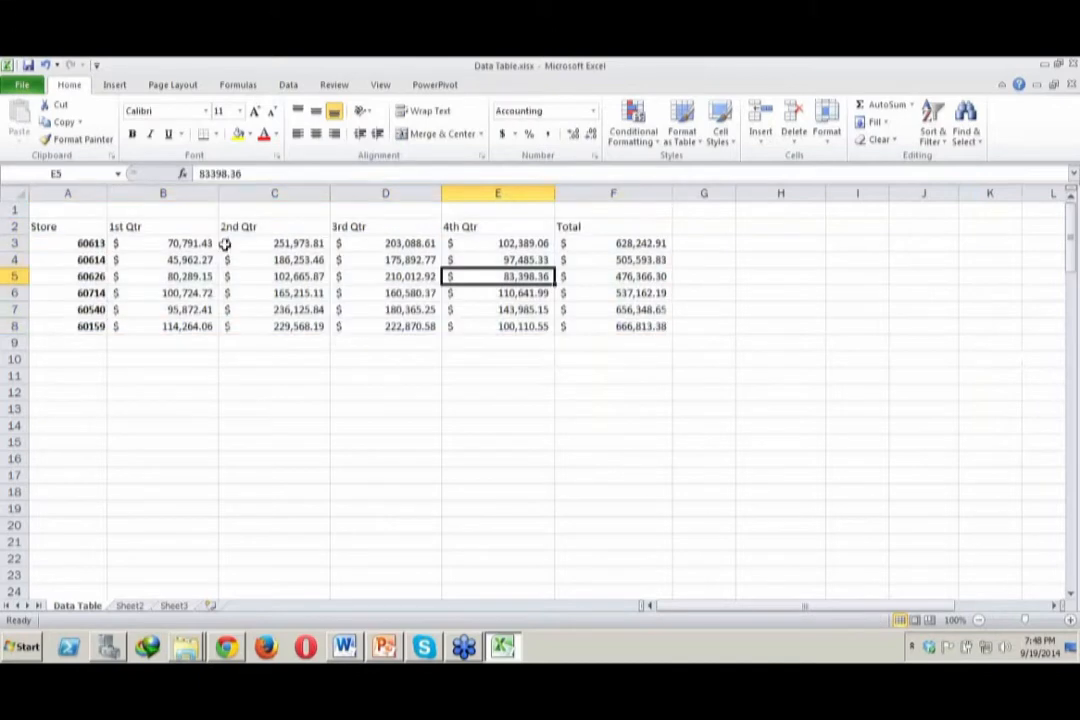
pyautogui.moveTo(113, 243); pyautogui.dragTo(593, 325)
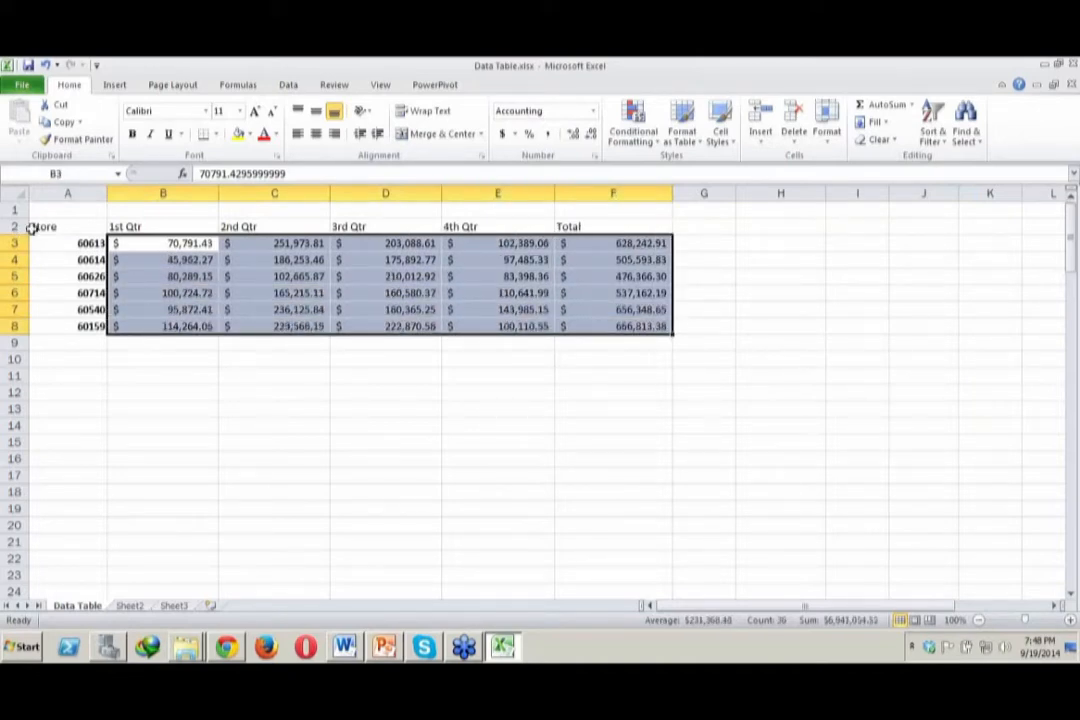
pyautogui.moveTo(41, 226); pyautogui.dragTo(603, 323)
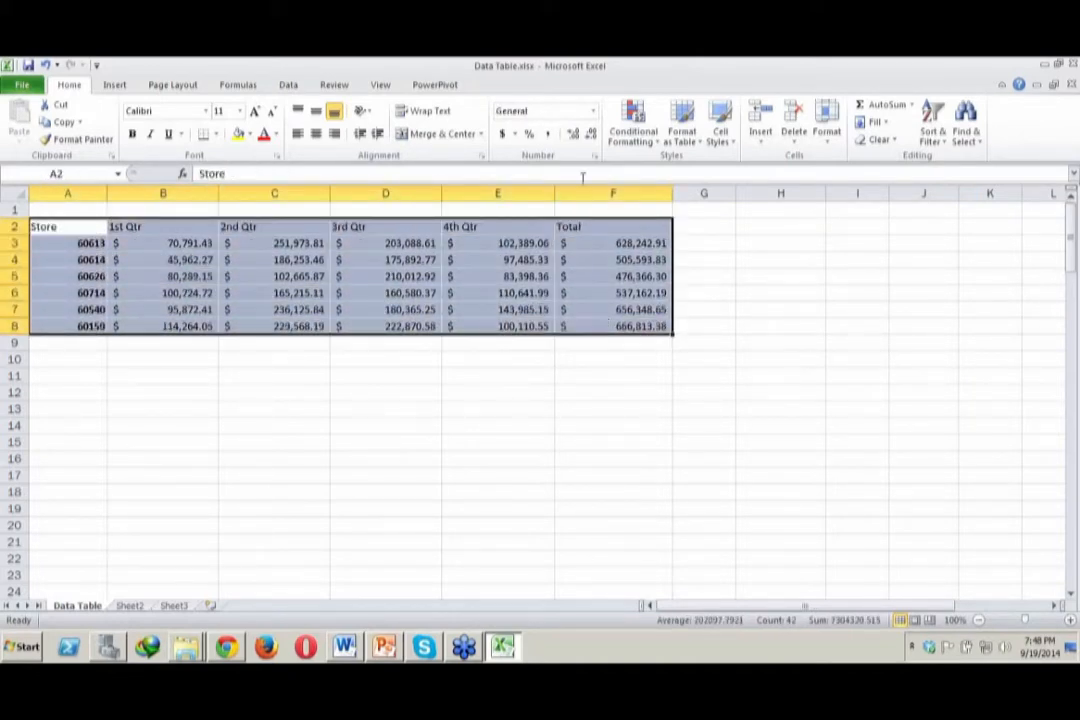
pyautogui.click(703, 148)
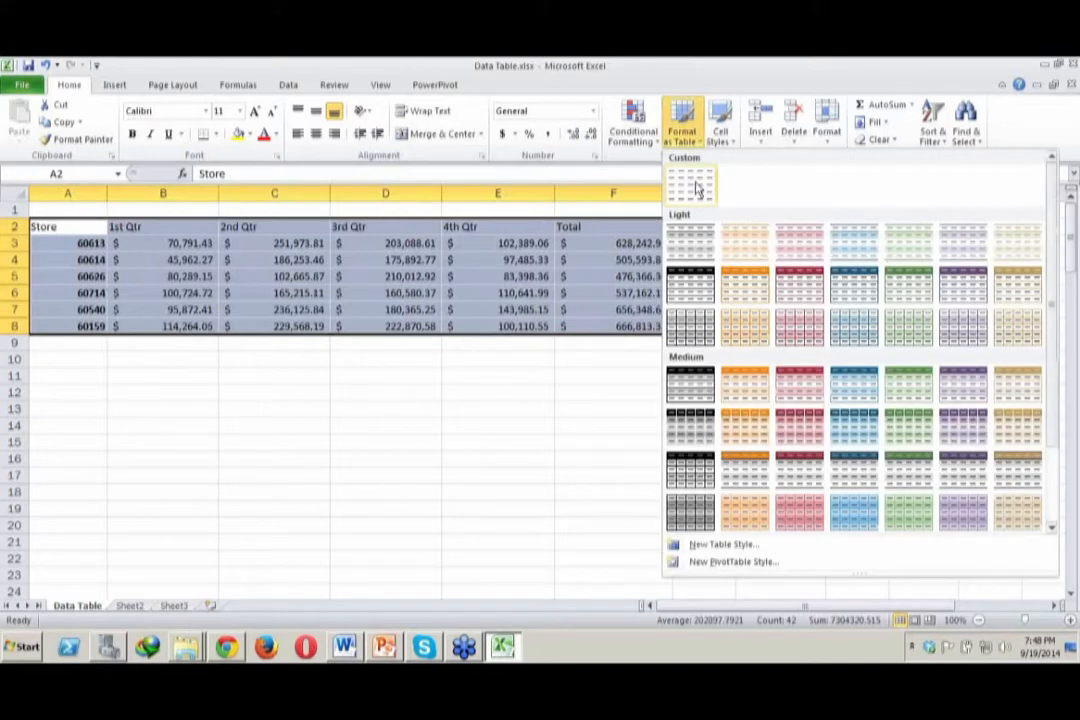
pyautogui.click(686, 256)
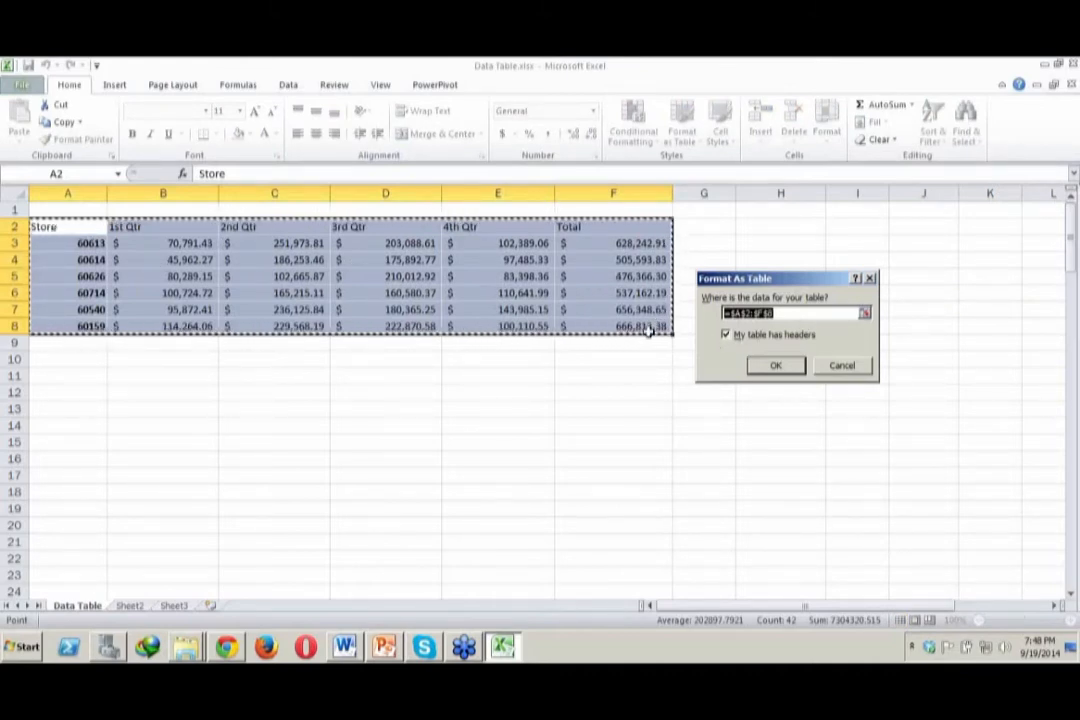
pyautogui.click(778, 365)
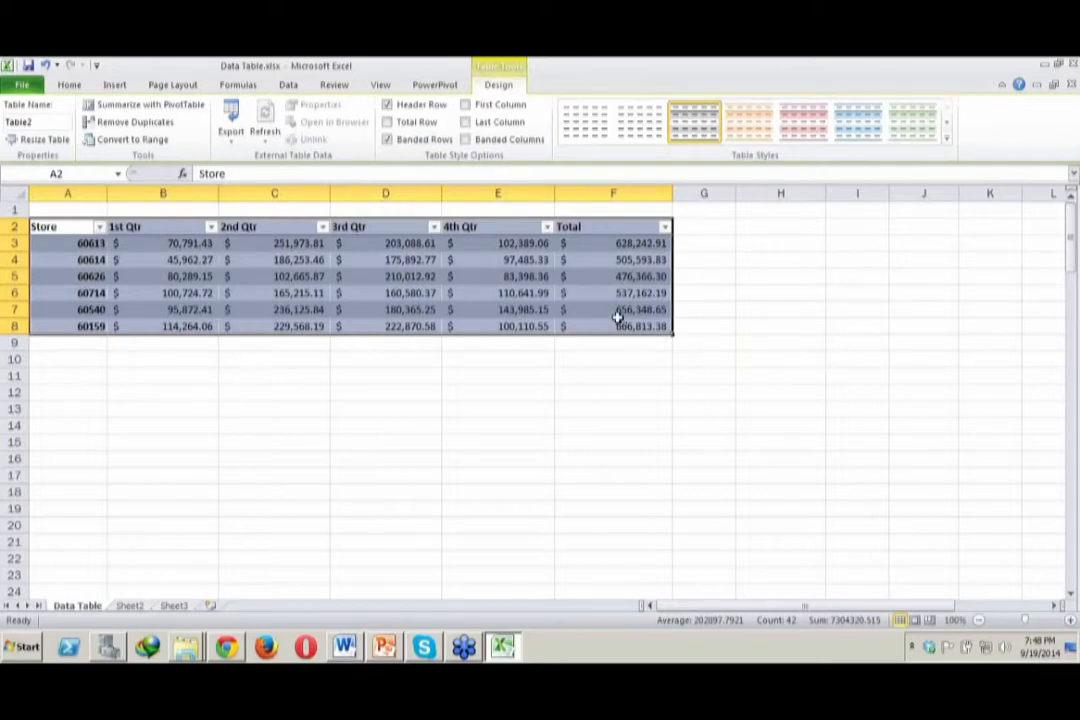
# Examine the filter controls in the table's header row, including the sort and filter options for 1st Qtr
pyautogui.click(83, 229)
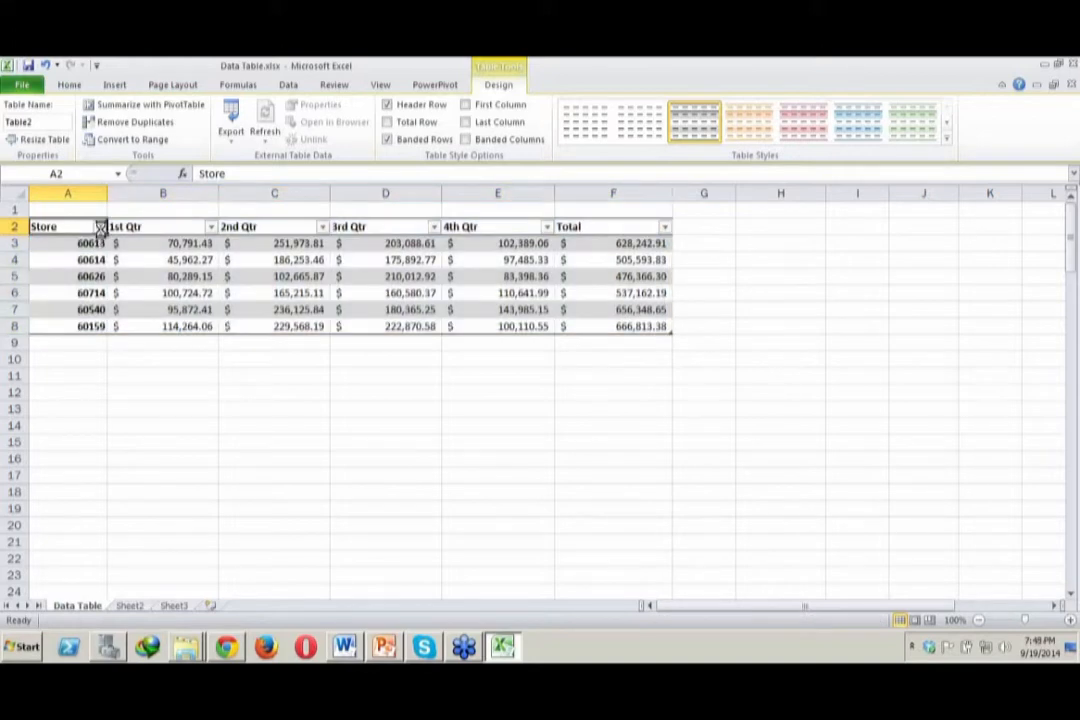
pyautogui.click(99, 227)
pyautogui.click(101, 230)
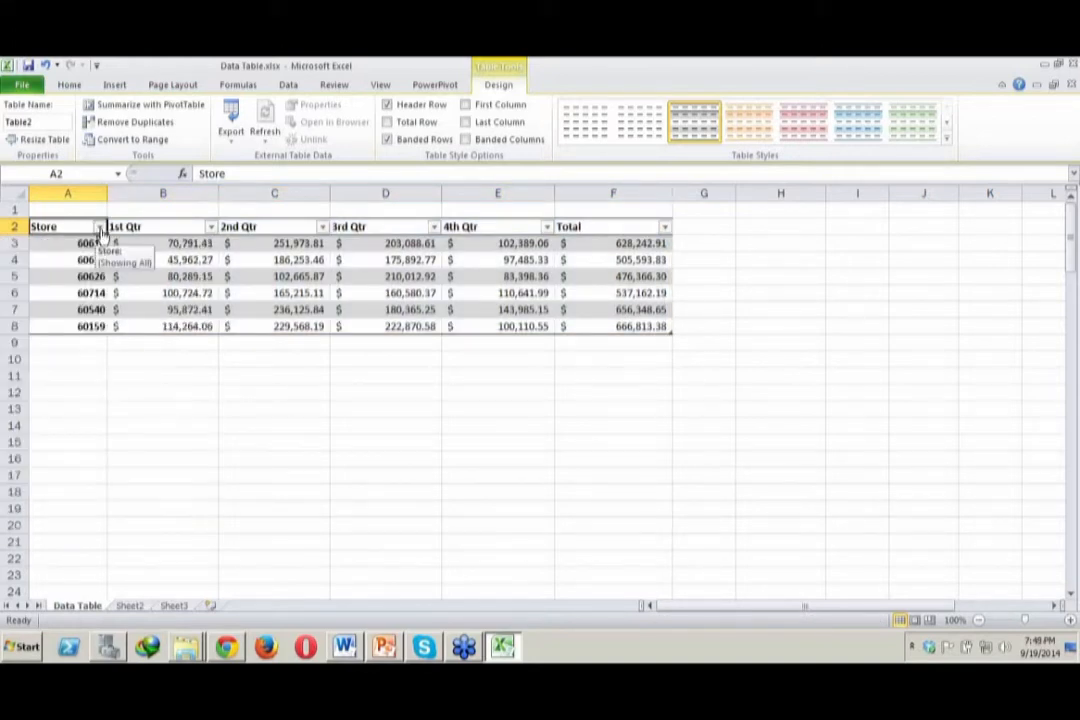
pyautogui.click(216, 221)
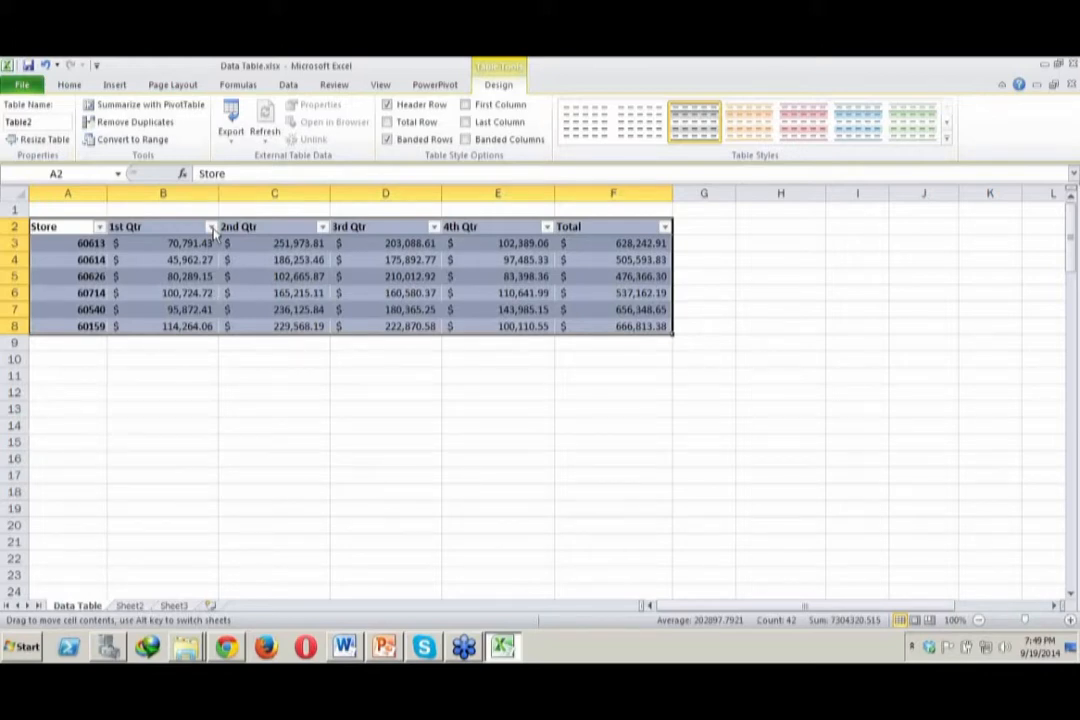
pyautogui.moveTo(213, 231)
pyautogui.mouseDown()
pyautogui.moveTo(213, 278)
pyautogui.moveTo(213, 231)
pyautogui.mouseUp()
pyautogui.click(262, 390)
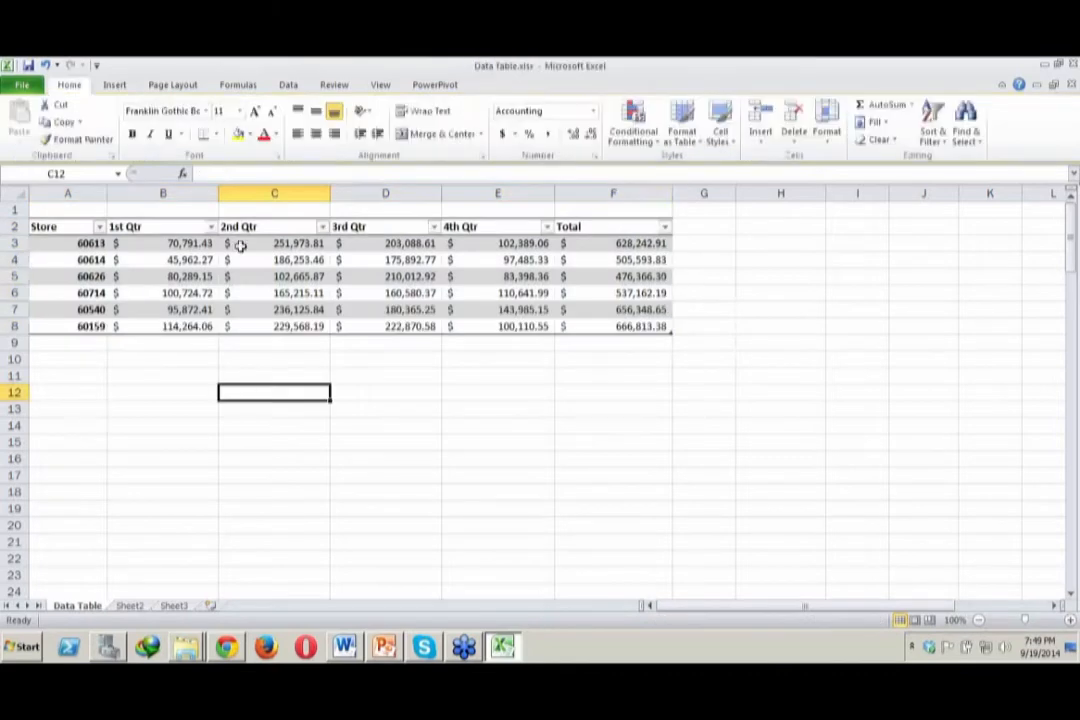
pyautogui.click(211, 226)
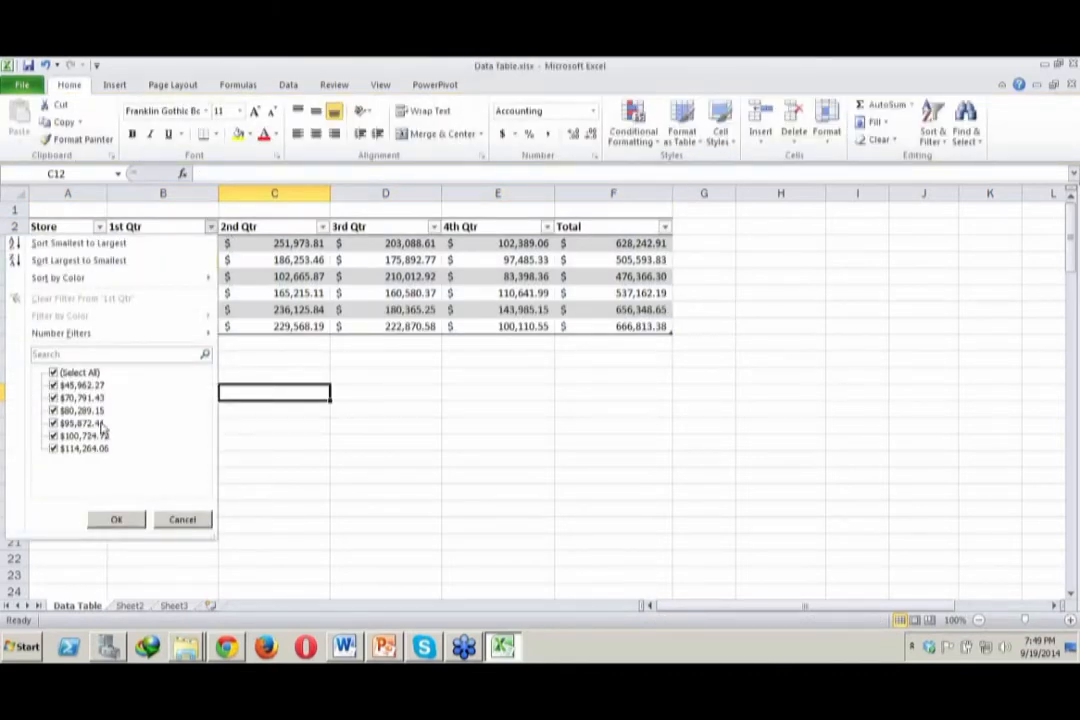
pyautogui.click(471, 434)
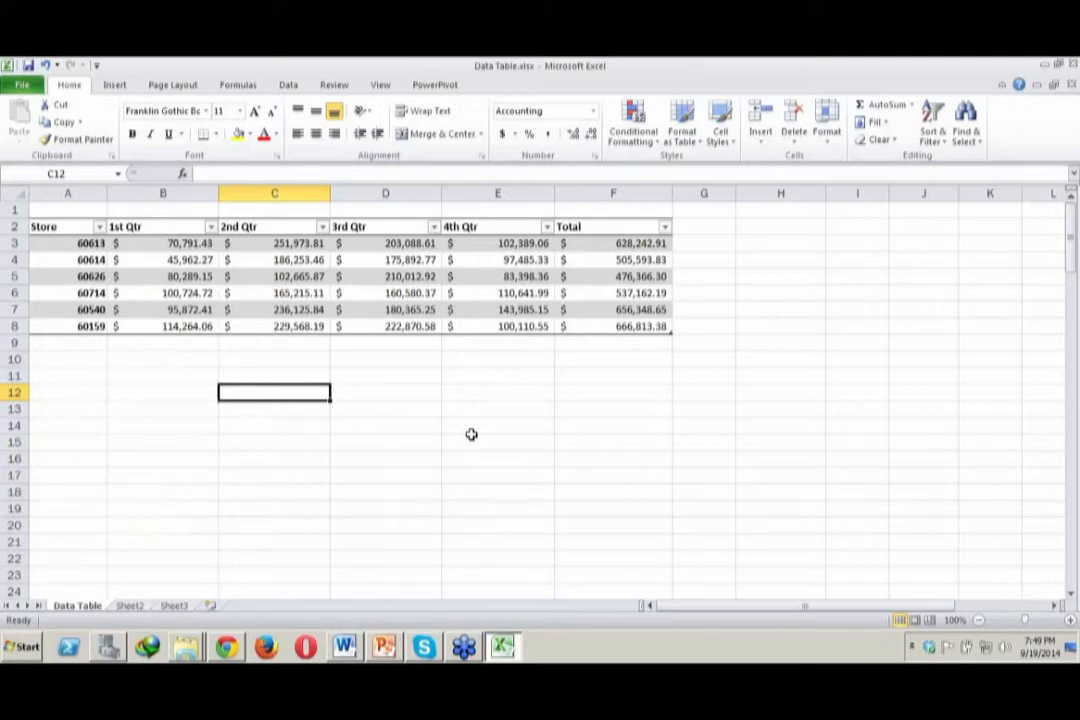
pyautogui.click(472, 437)
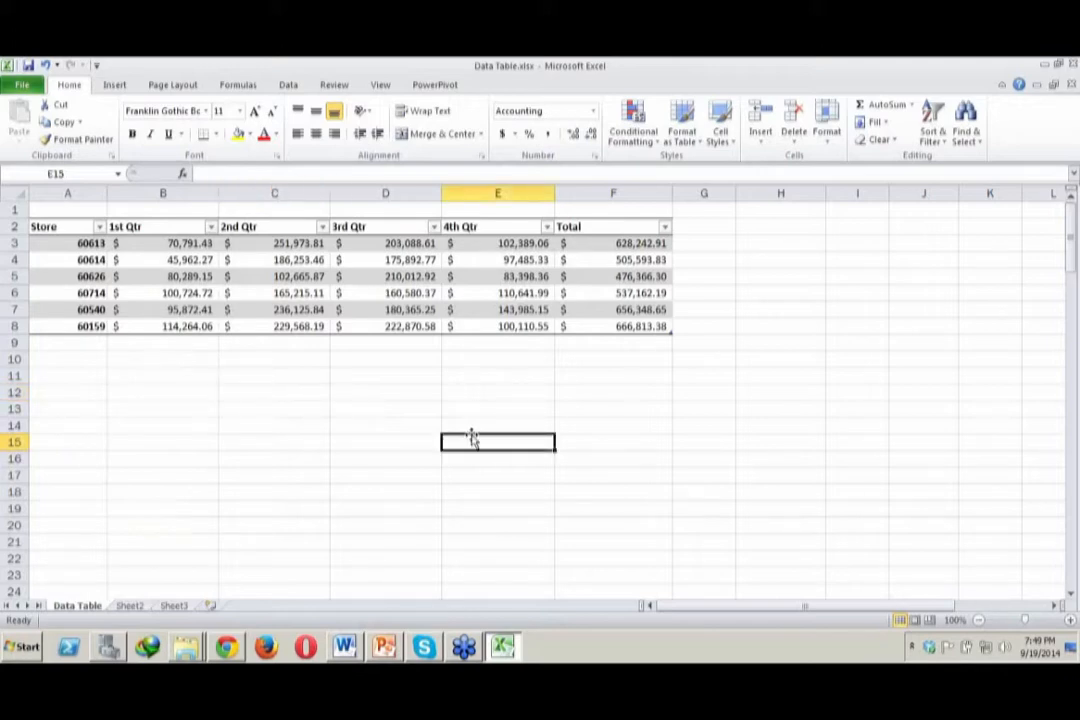
pyautogui.click(675, 407)
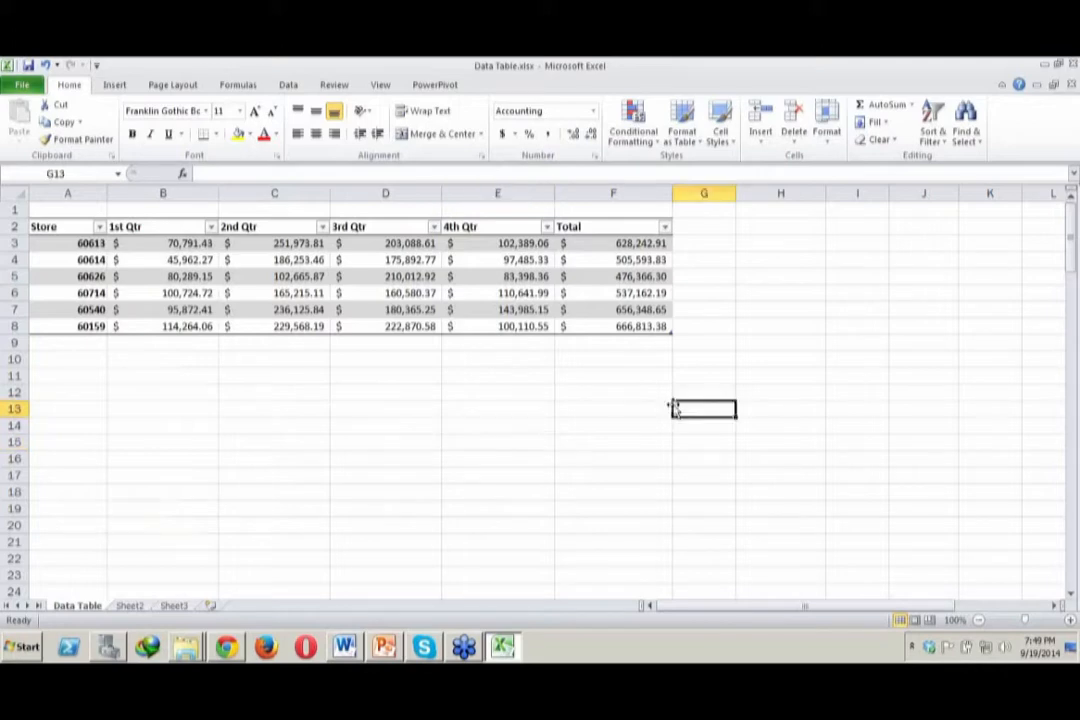
pyautogui.click(70, 346)
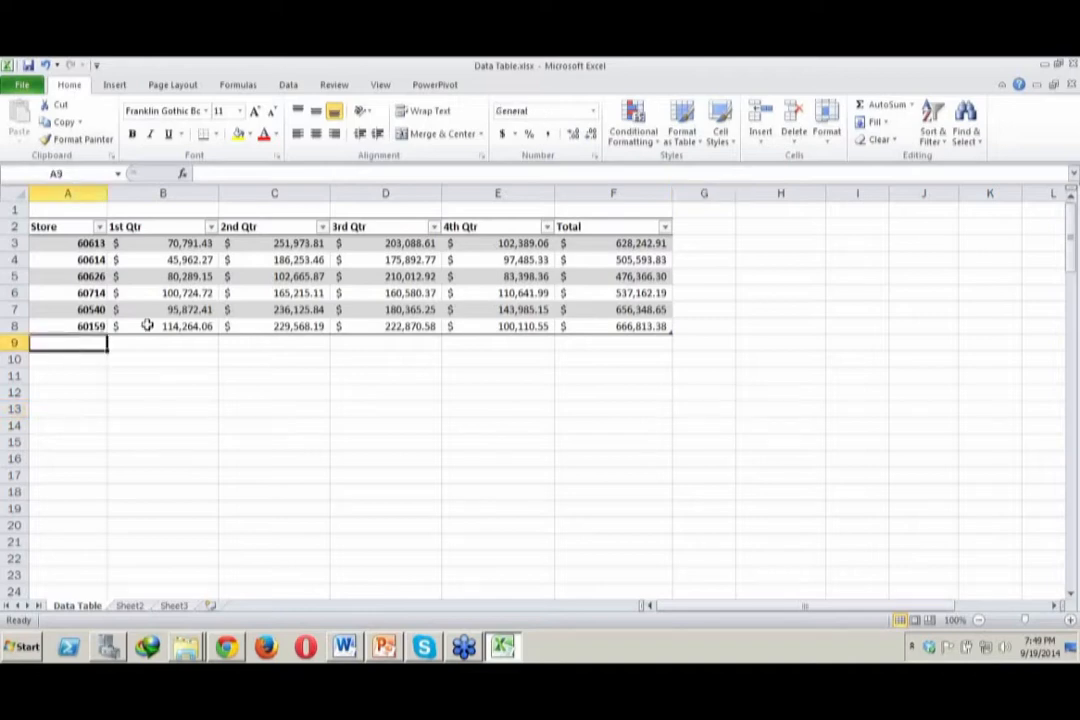
pyautogui.click(172, 349)
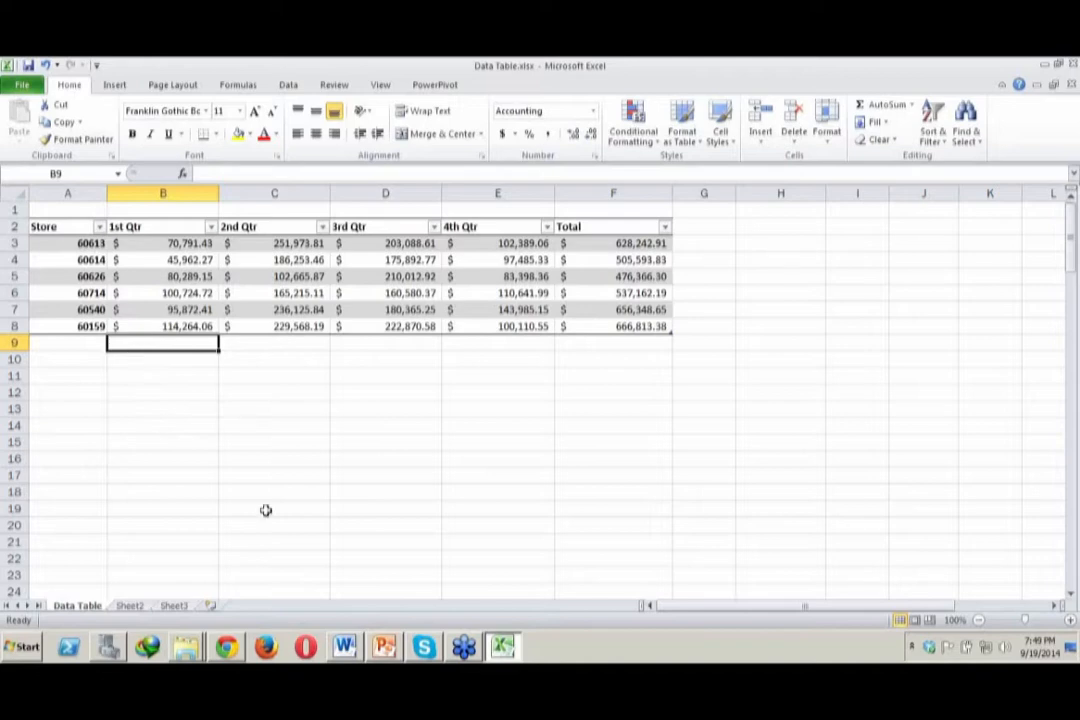
pyautogui.click(1063, 293)
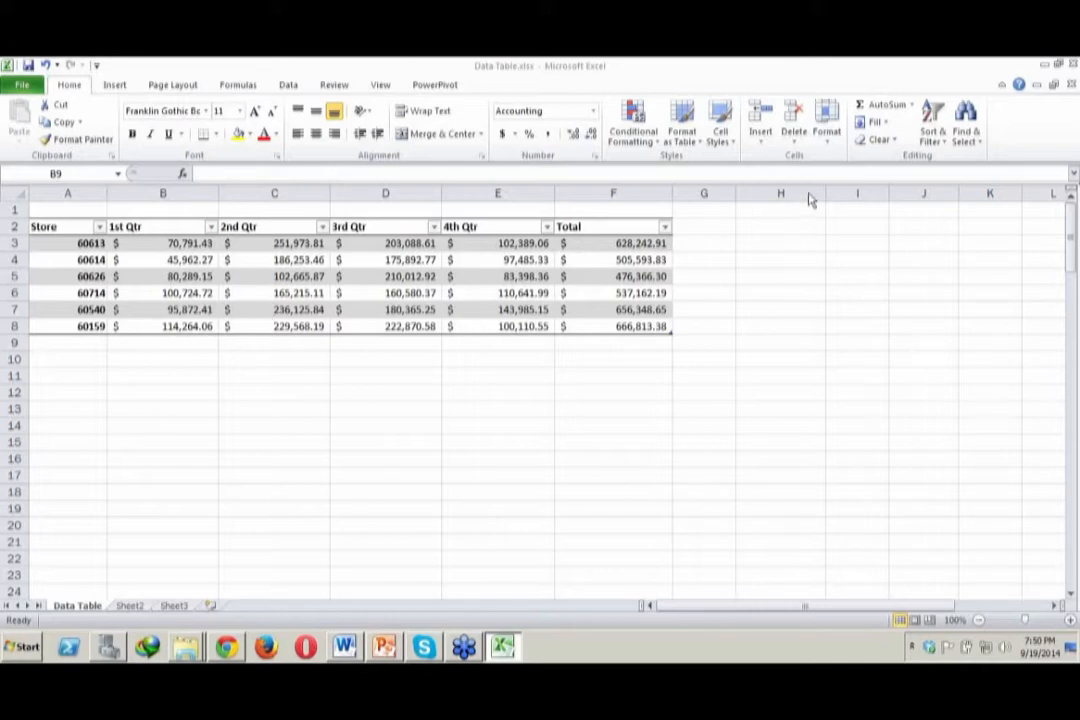
pyautogui.click(144, 344)
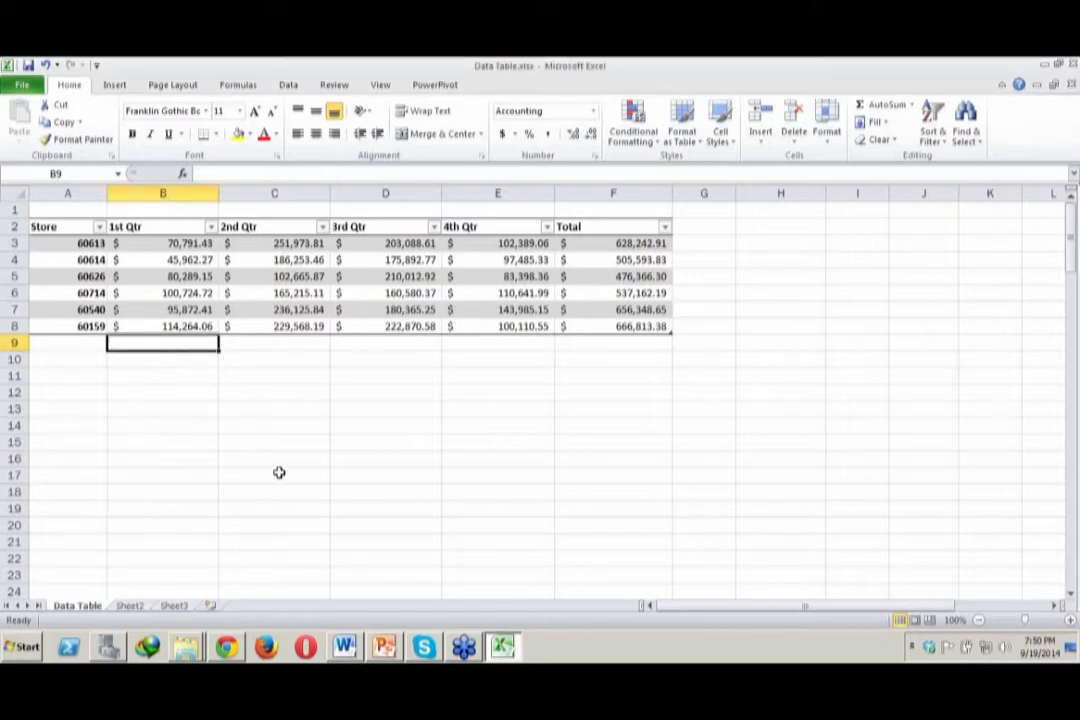
# Try adding a total row to the store sales table, and remove it again, undoing and redoing the removal
pyautogui.click(253, 291)
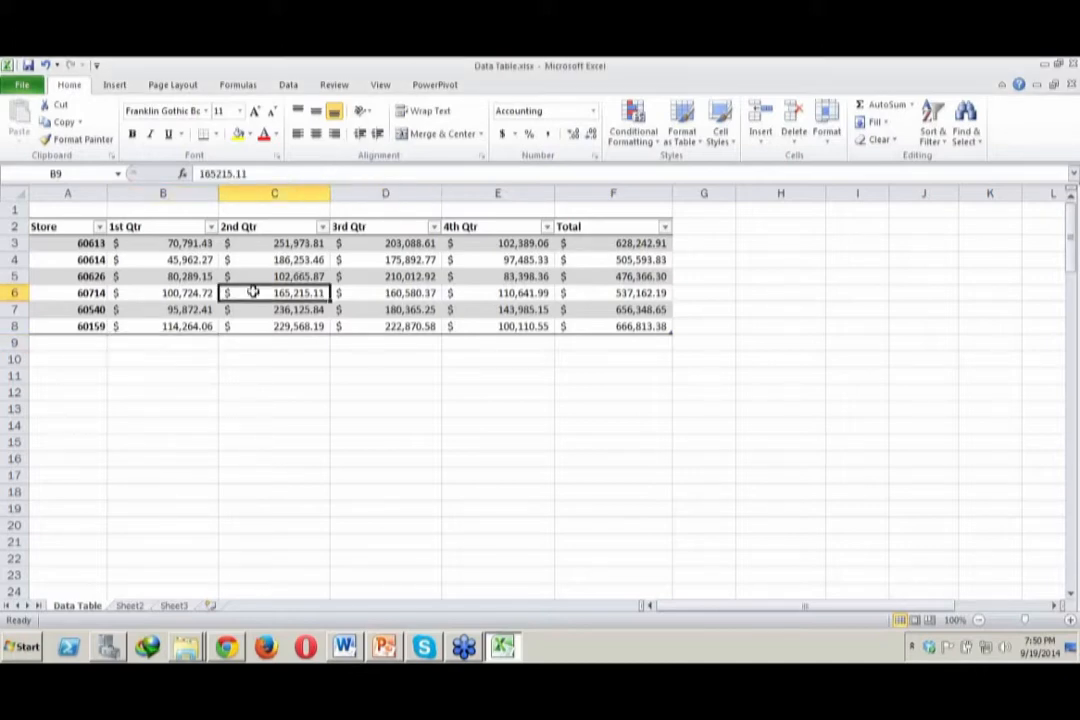
pyautogui.click(155, 289)
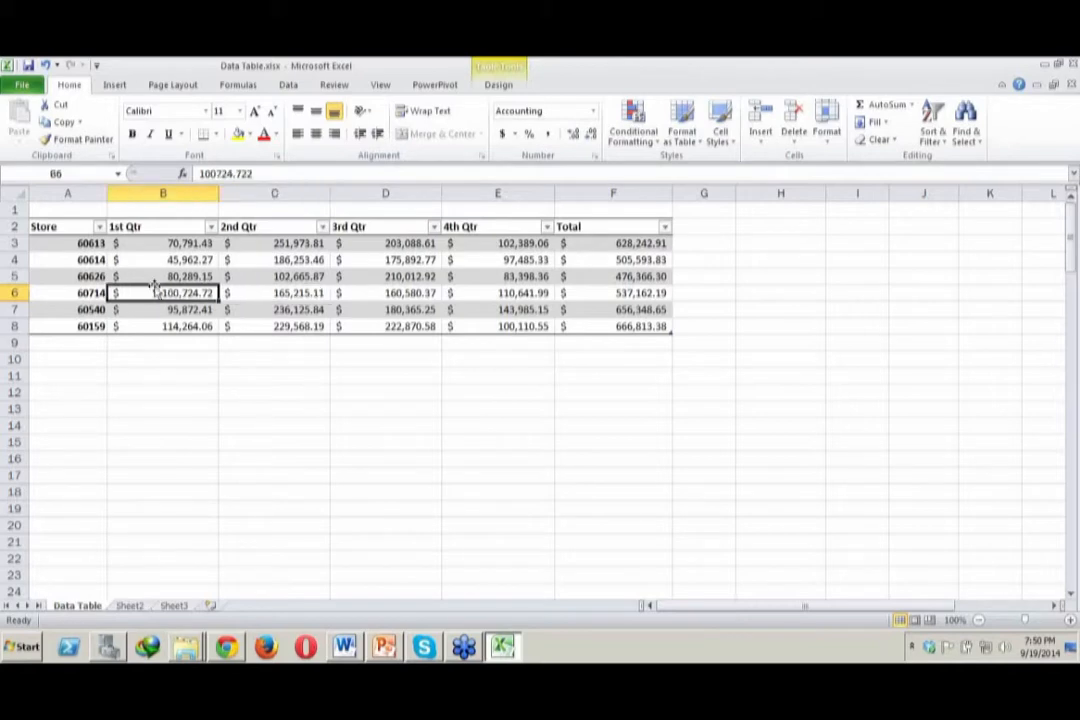
pyautogui.click(492, 85)
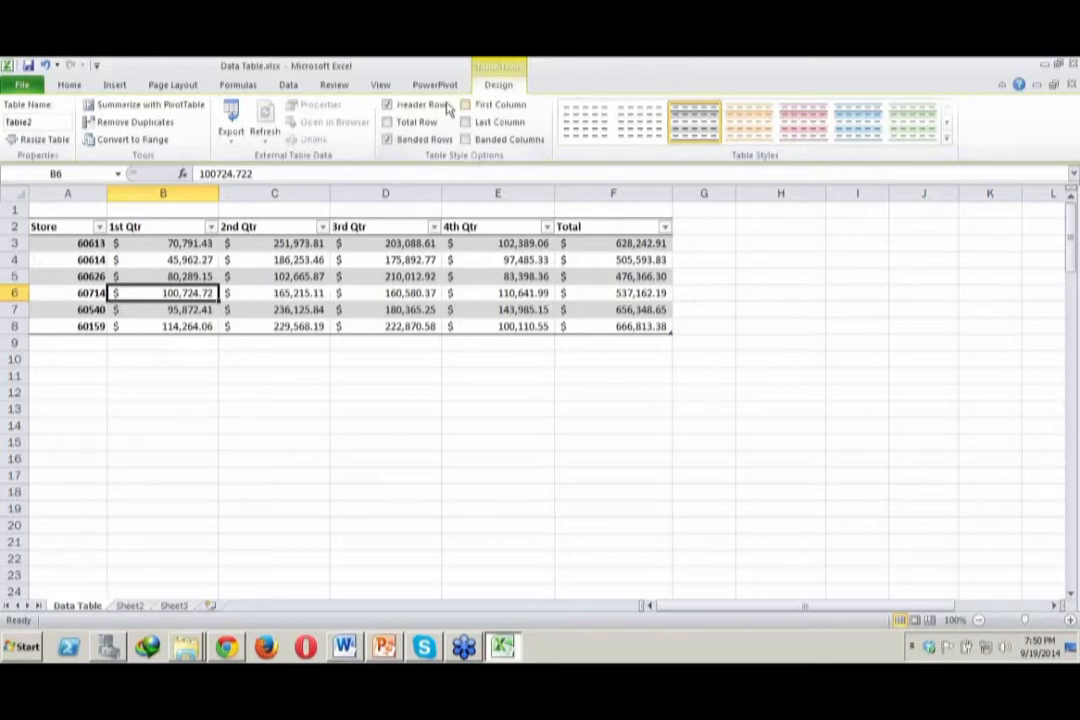
pyautogui.click(386, 122)
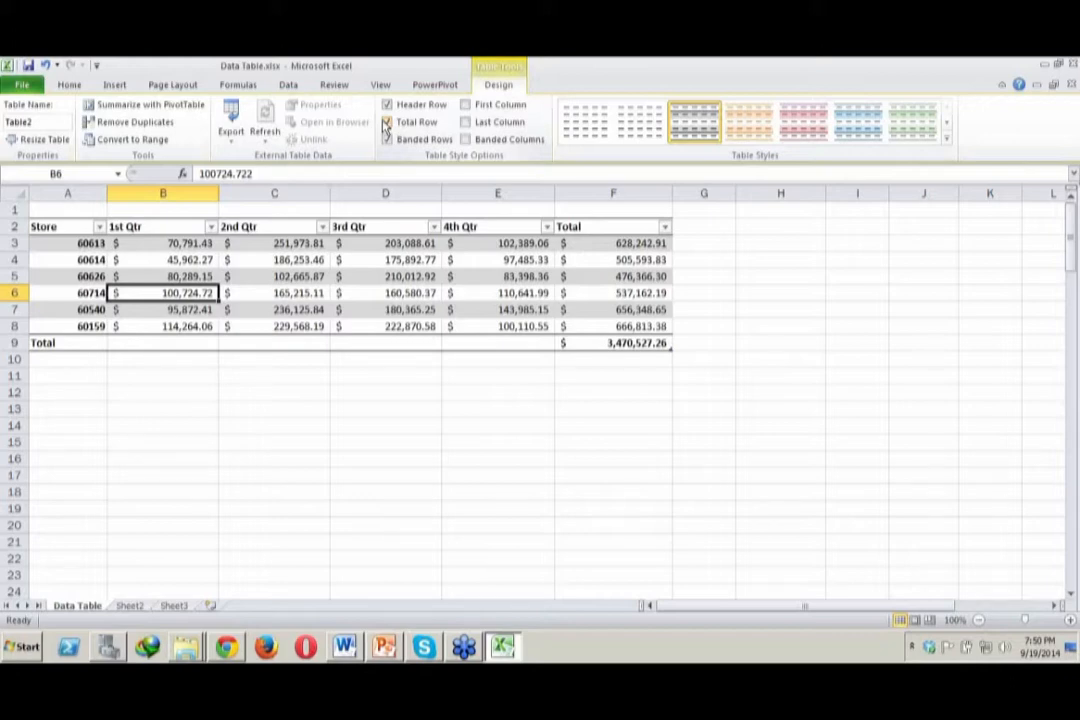
pyautogui.click(386, 122)
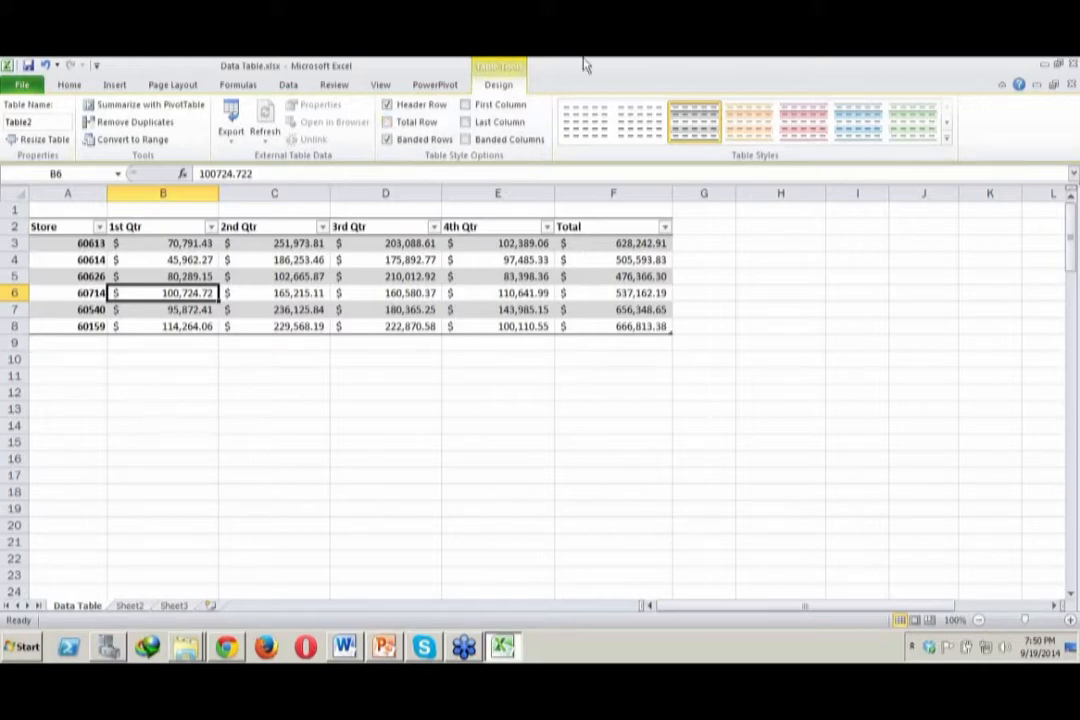
pyautogui.hotkey('ctrl', 'z')
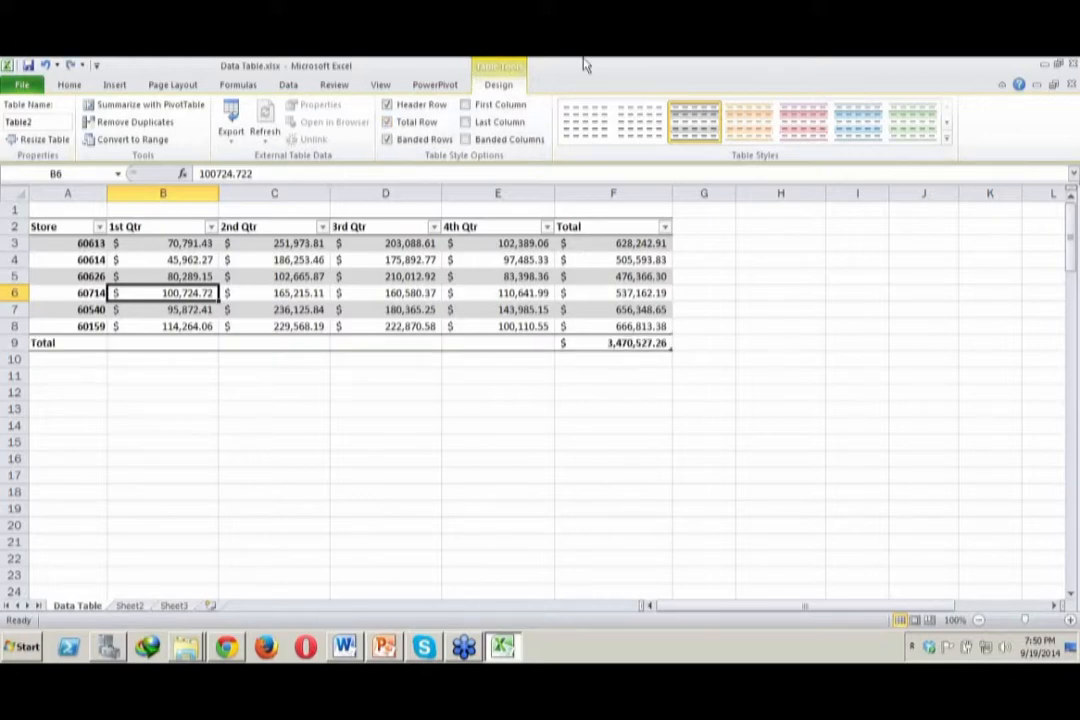
pyautogui.hotkey('ctrl', 'y')
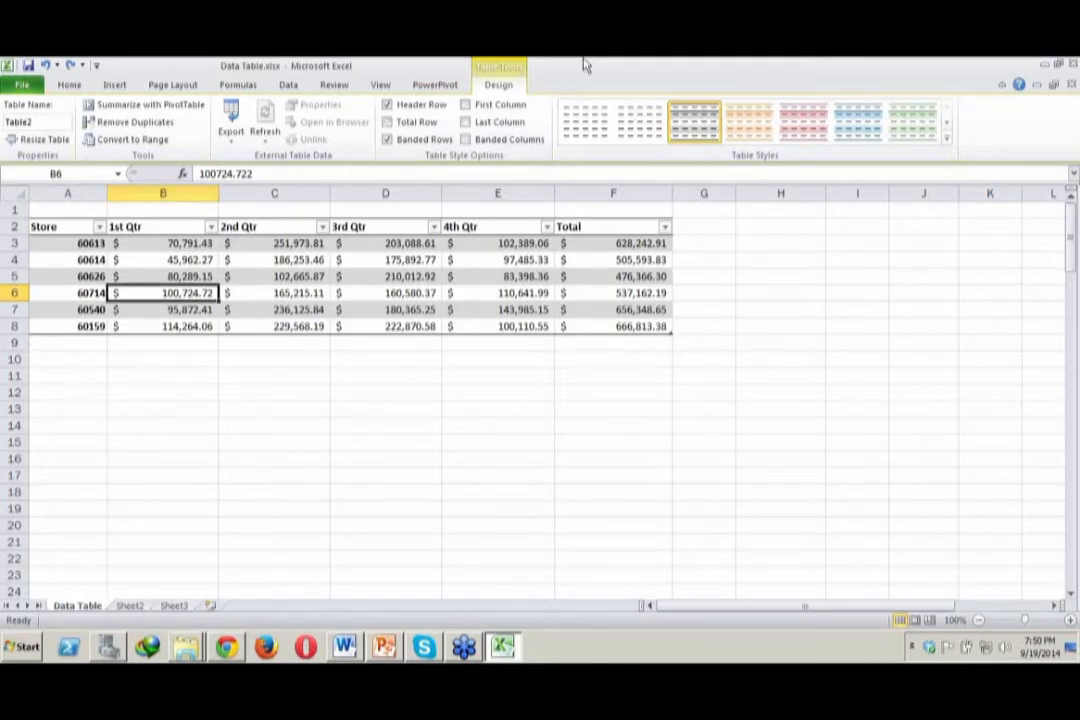
pyautogui.click(510, 460)
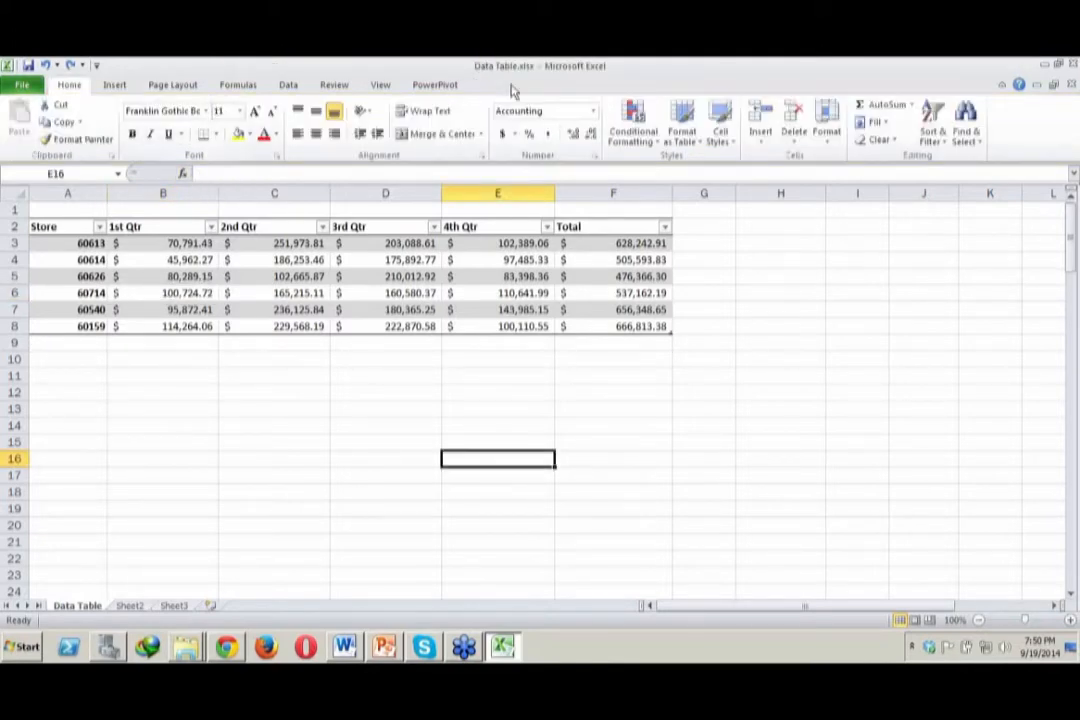
pyautogui.click(258, 459)
pyautogui.click(338, 325)
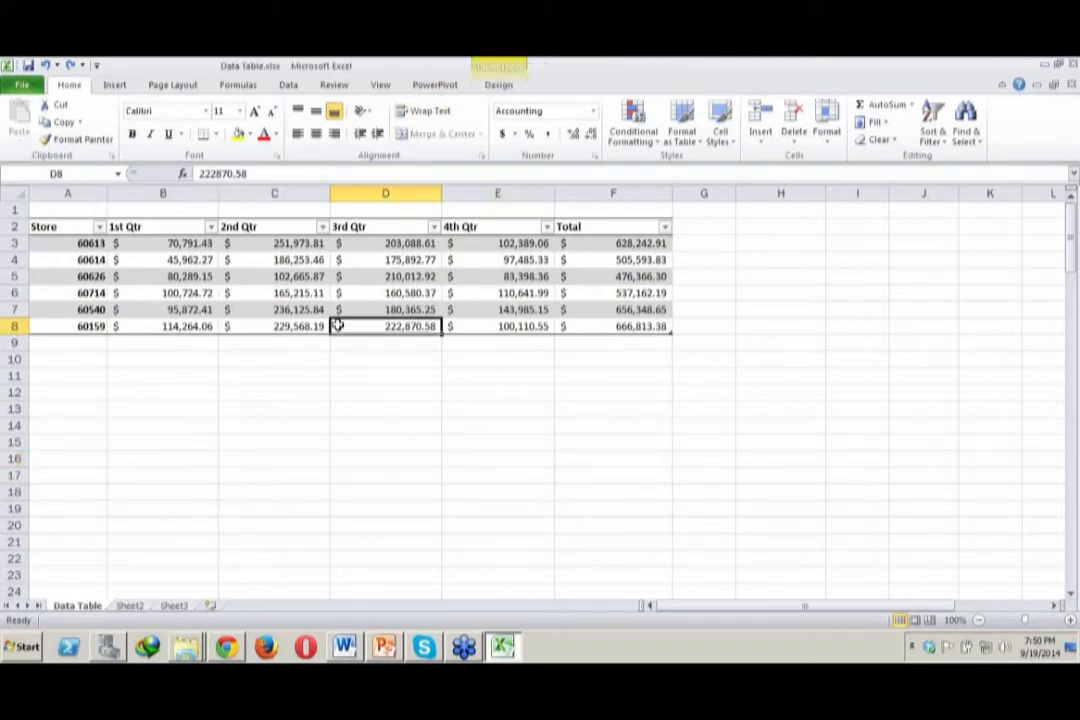
pyautogui.click(500, 281)
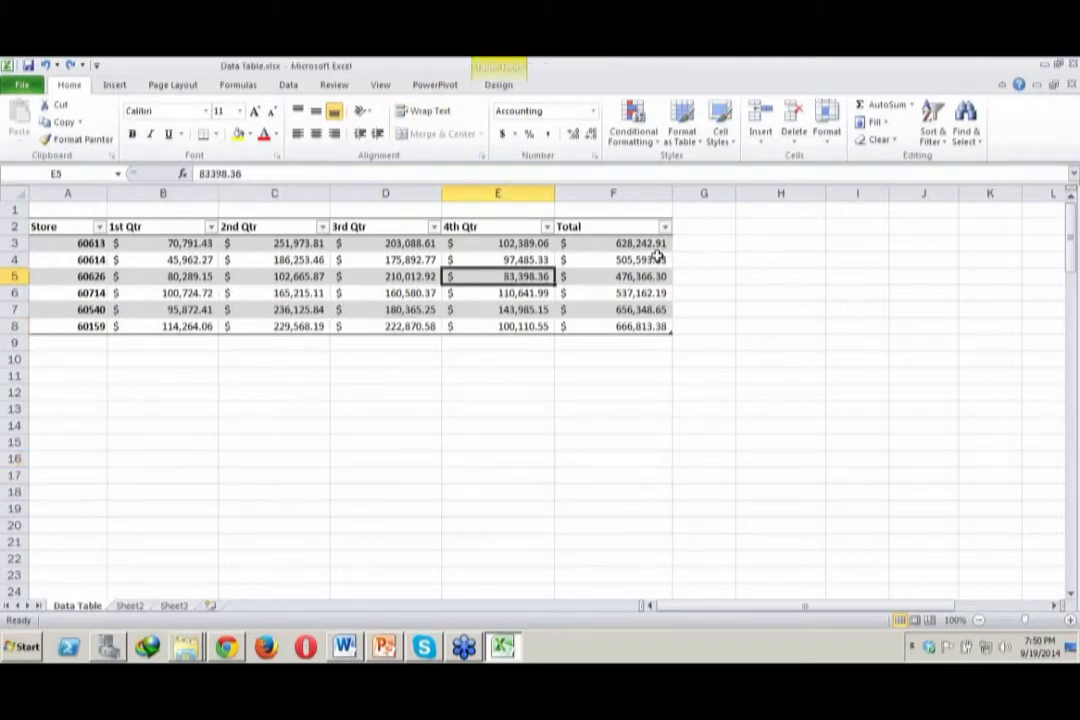
pyautogui.click(622, 259)
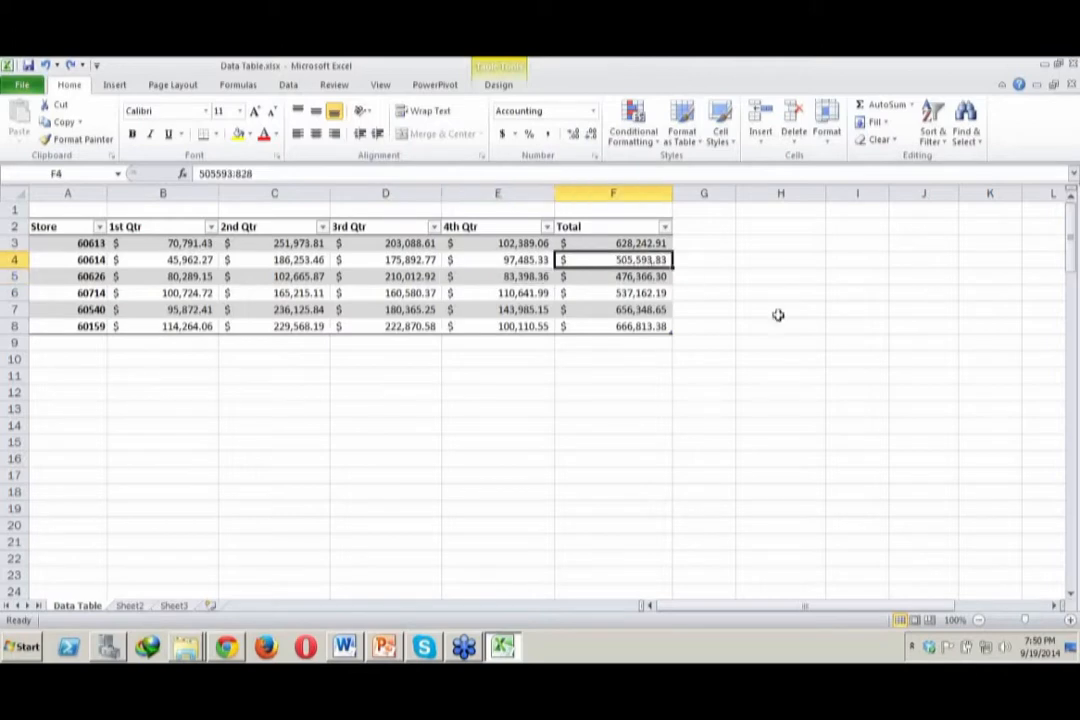
pyautogui.click(853, 292)
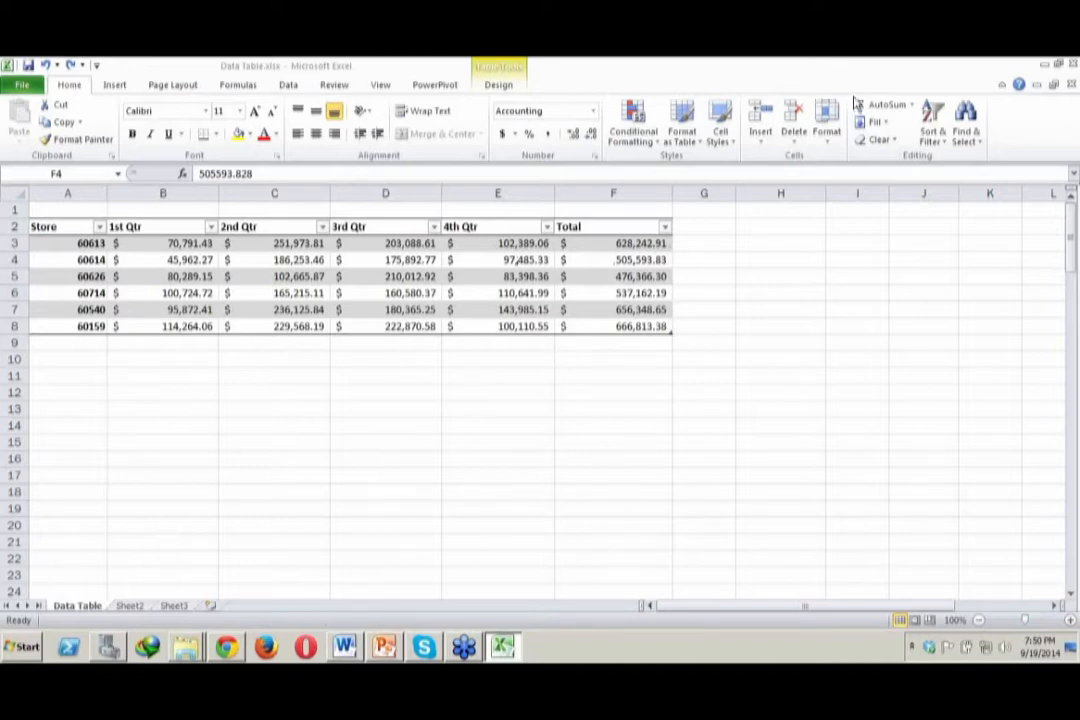
# Close Data Table.xlsx without saving the changes and reopen it from the 1 define data as a table folder
pyautogui.click(1072, 64)
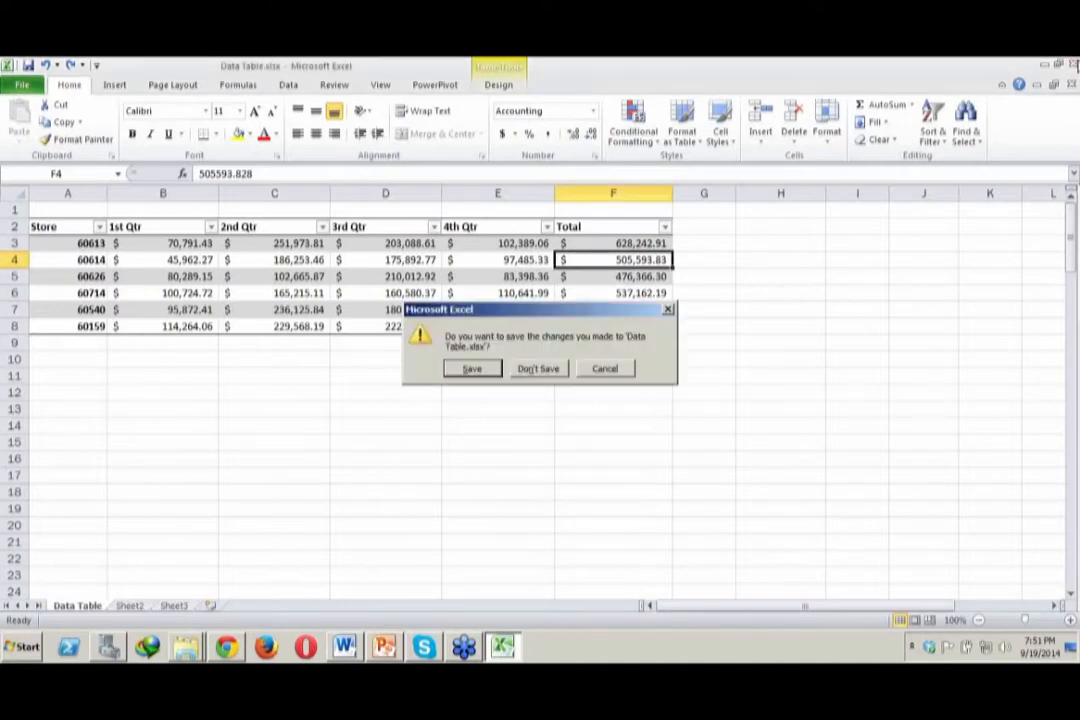
pyautogui.click(548, 369)
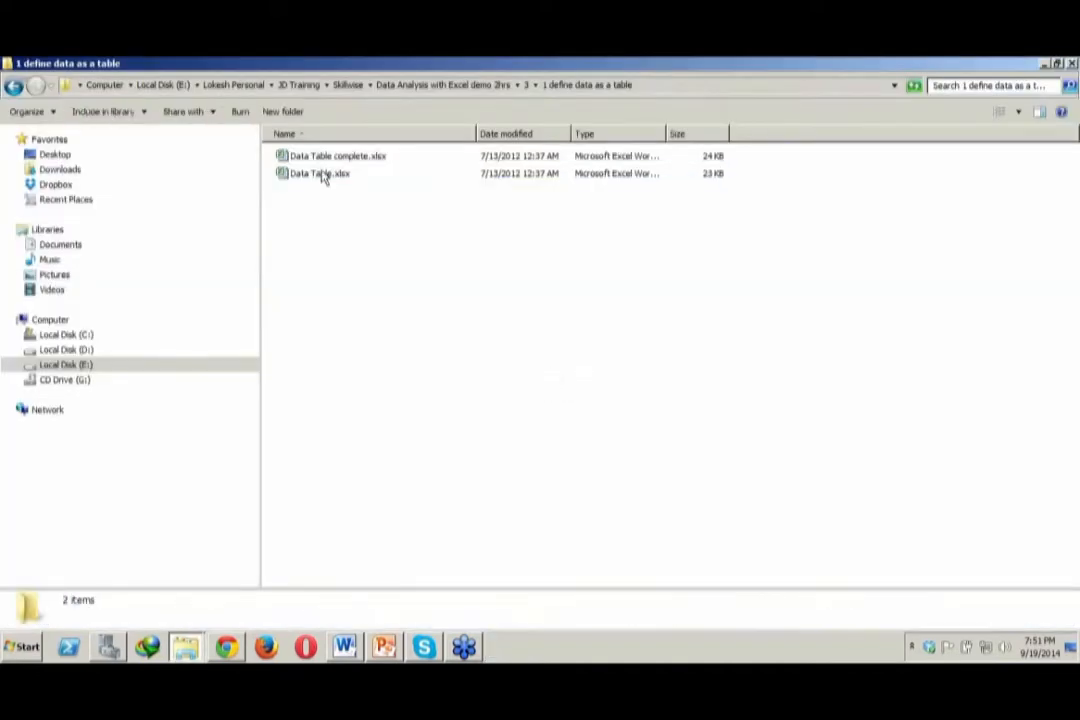
pyautogui.click(325, 175)
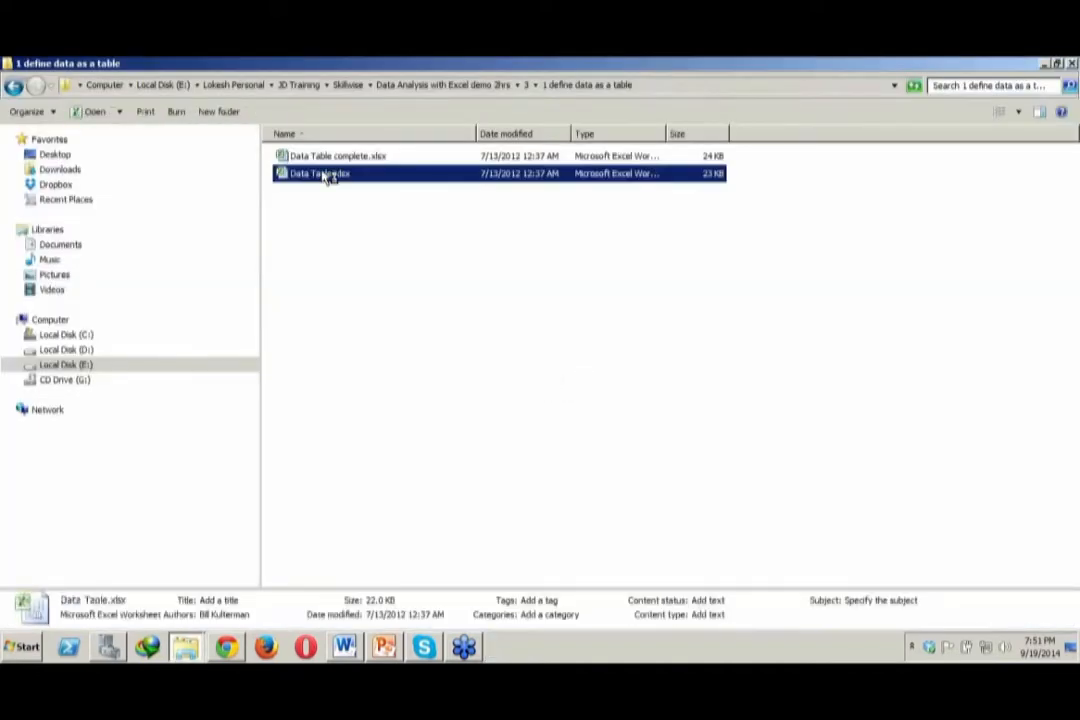
pyautogui.doubleClick(325, 175)
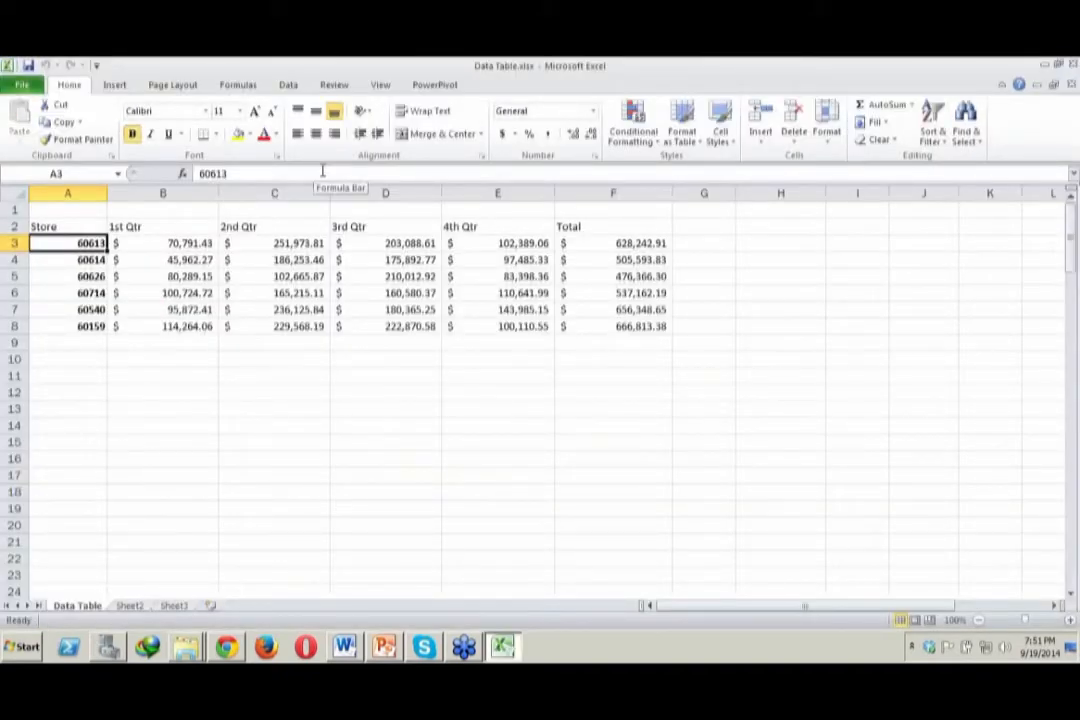
# Format the store sales range A2:F8 as a table with headers, using the first grey banded Light style
pyautogui.click(181, 290)
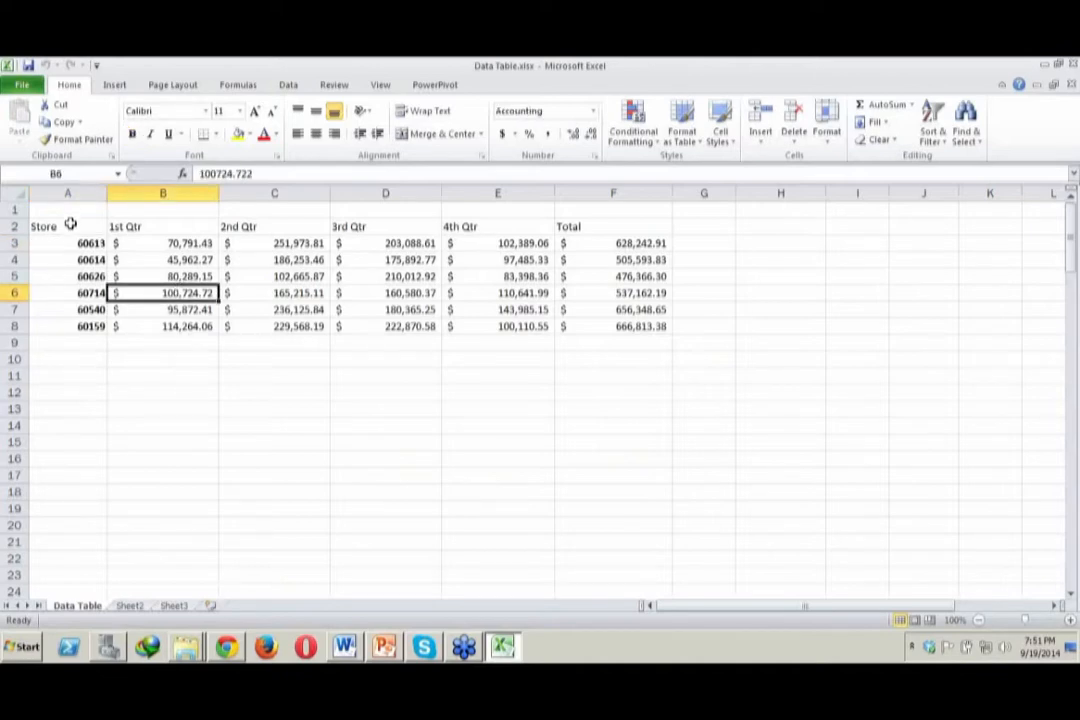
pyautogui.moveTo(70, 225); pyautogui.dragTo(573, 326)
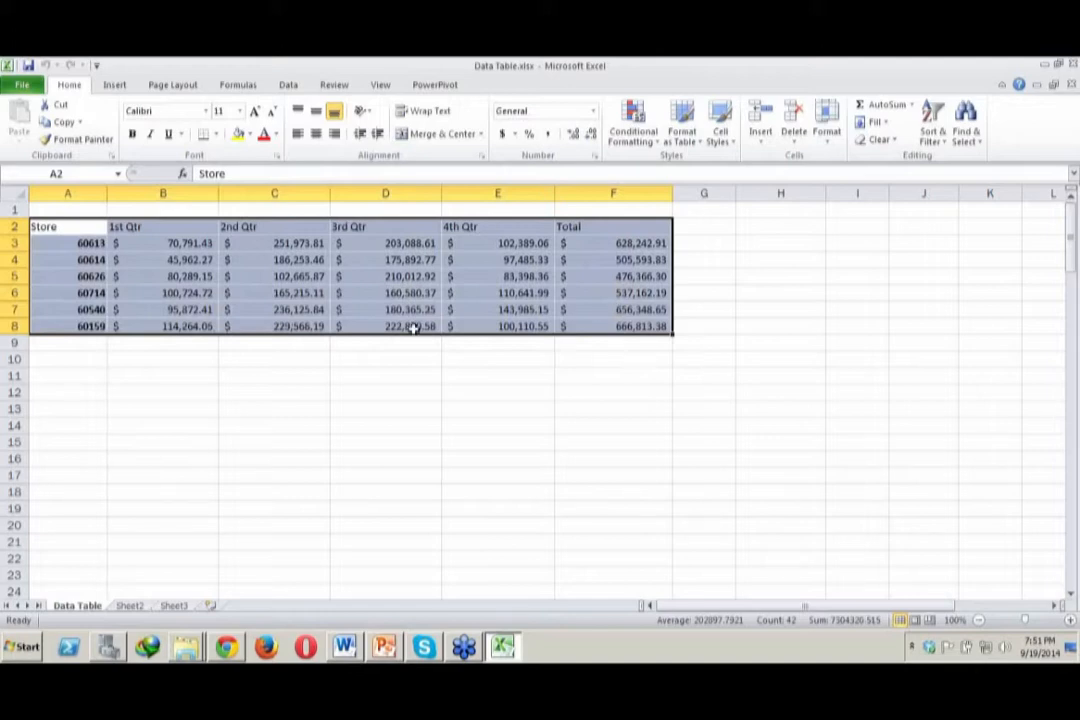
pyautogui.click(703, 147)
pyautogui.press('Escape')
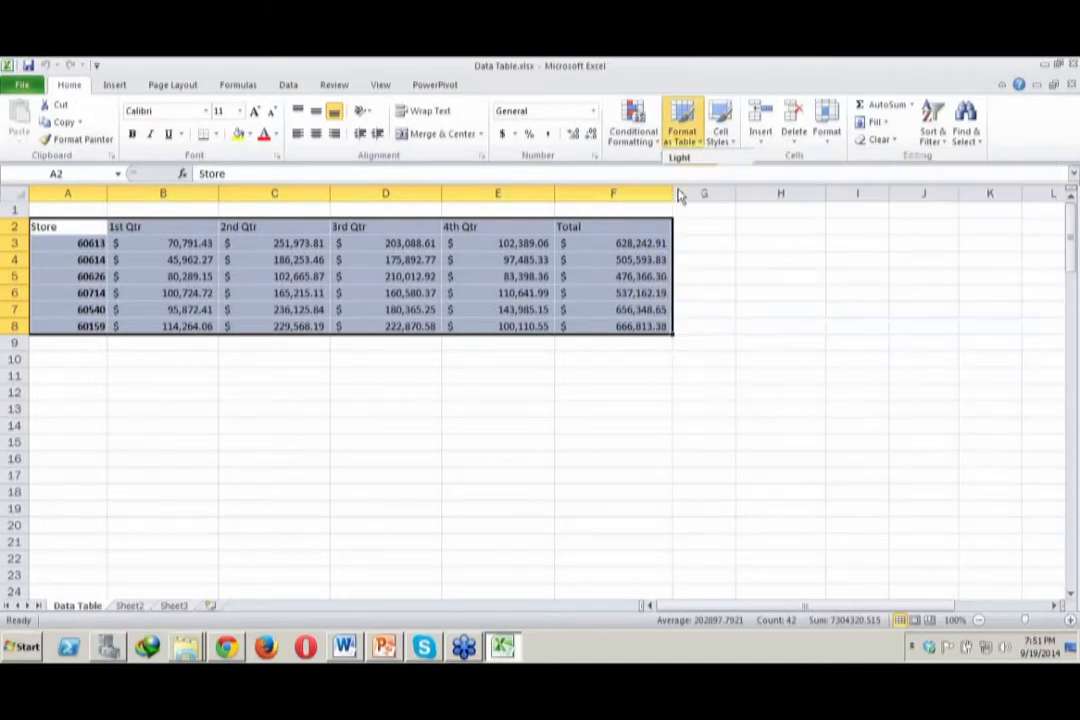
pyautogui.click(677, 183)
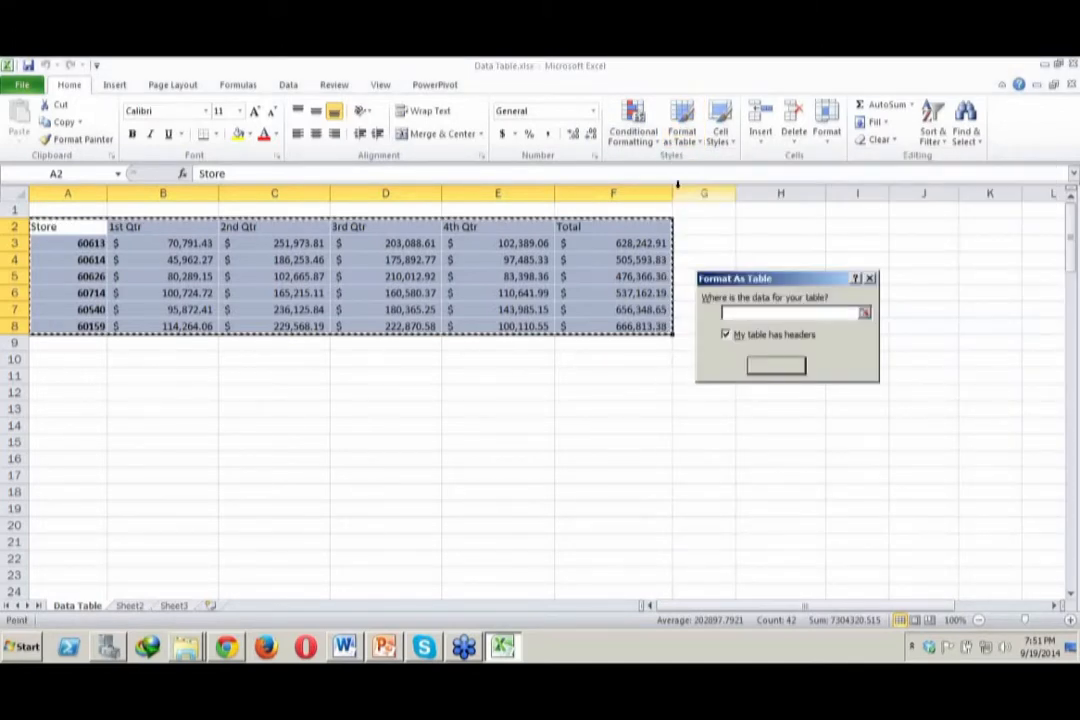
pyautogui.click(791, 365)
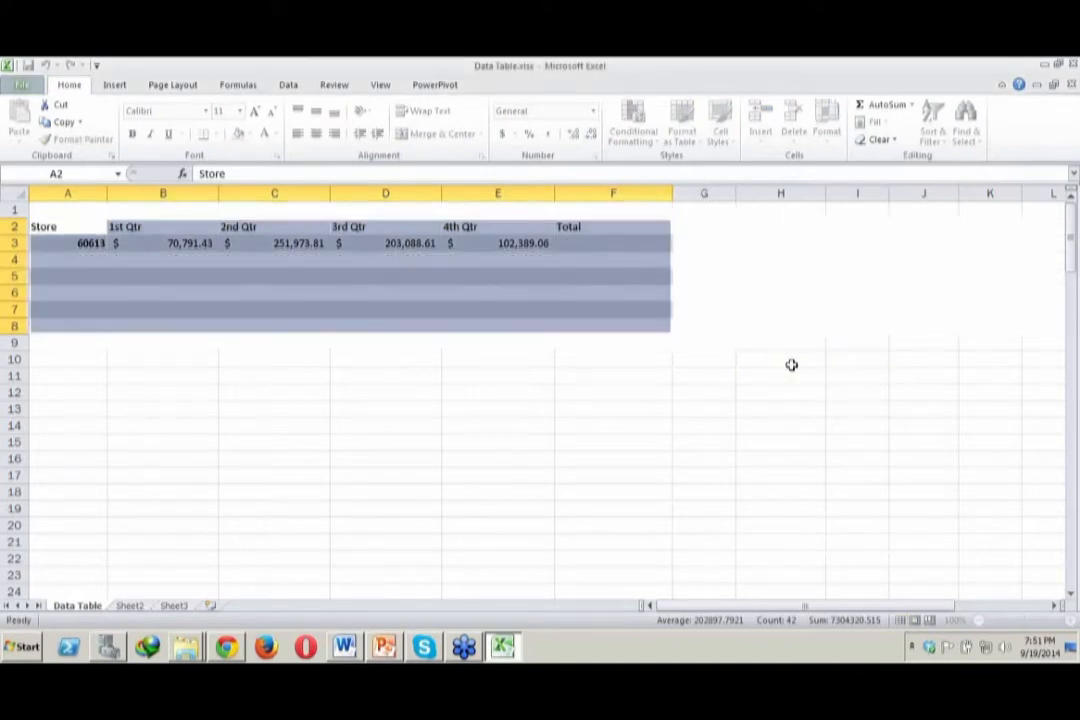
pyautogui.click(791, 365)
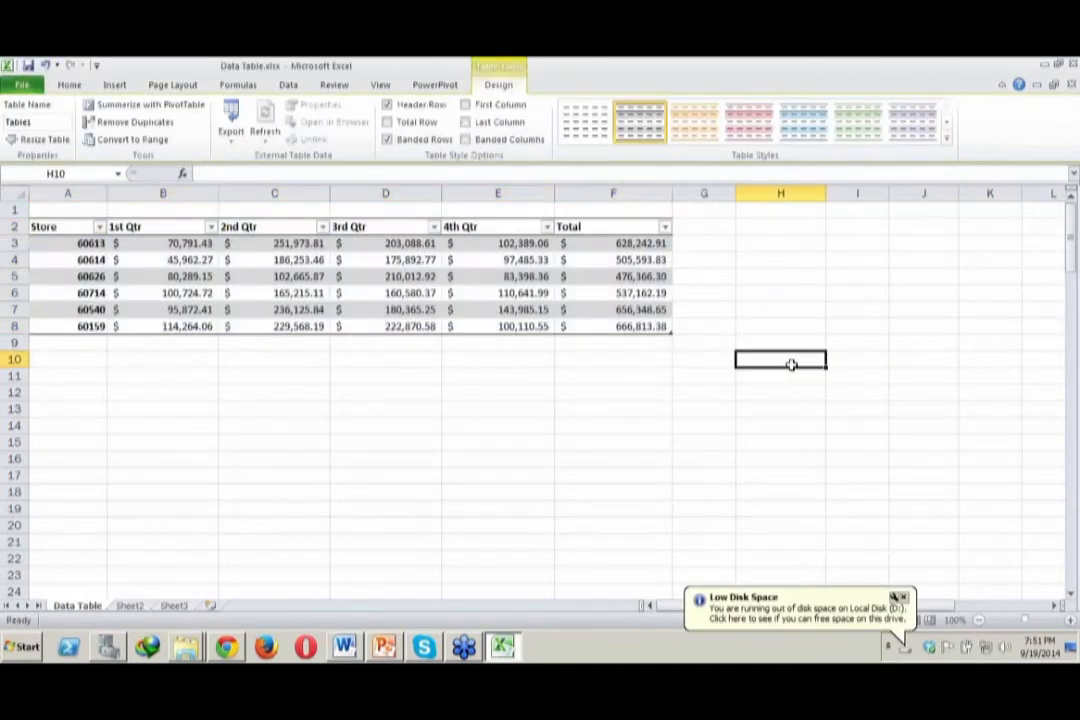
# Add a total row to the store sales table, with Sum as the function for the Total column
pyautogui.click(190, 278)
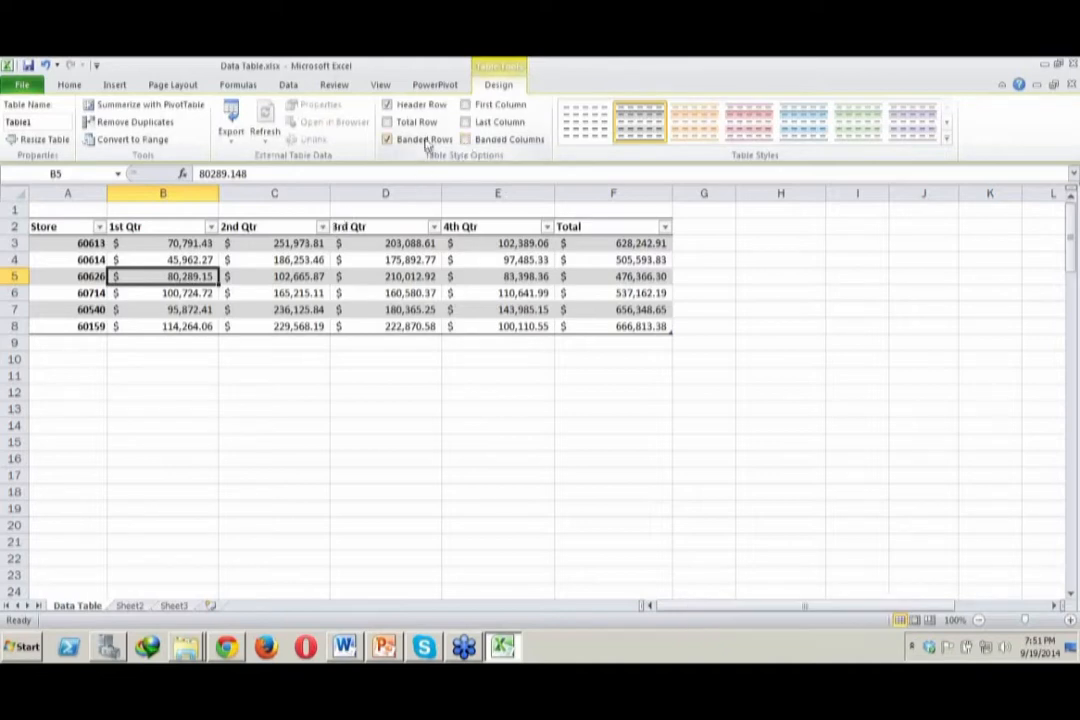
pyautogui.click(387, 123)
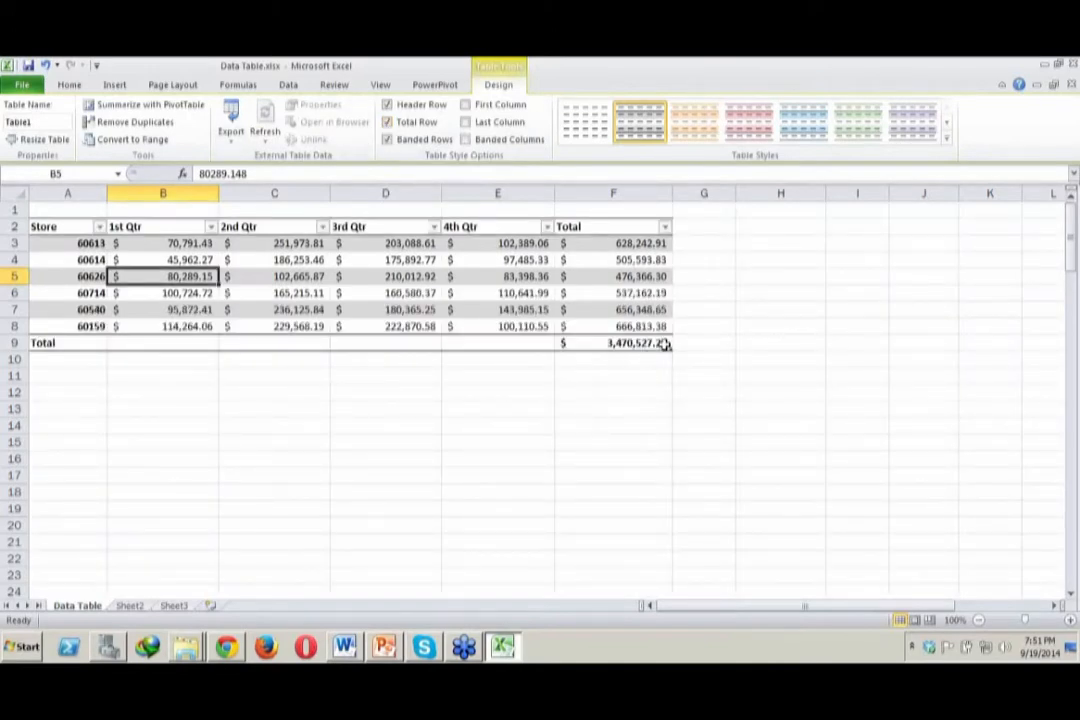
pyautogui.click(664, 343)
pyautogui.click(679, 346)
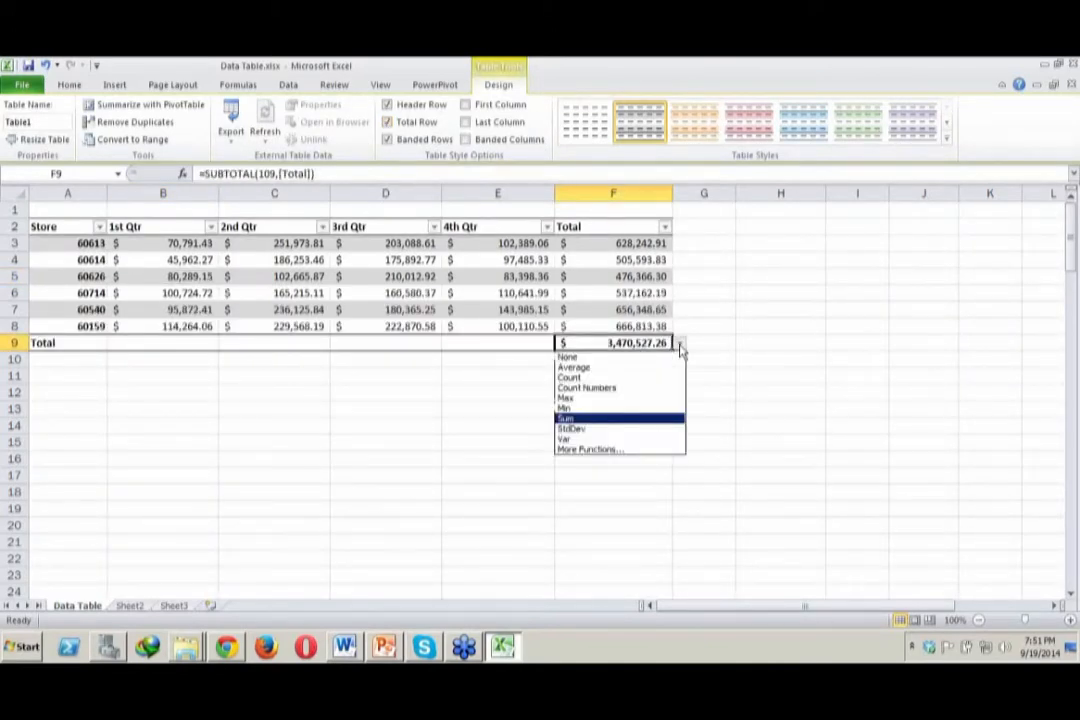
pyautogui.click(628, 419)
pyautogui.click(628, 421)
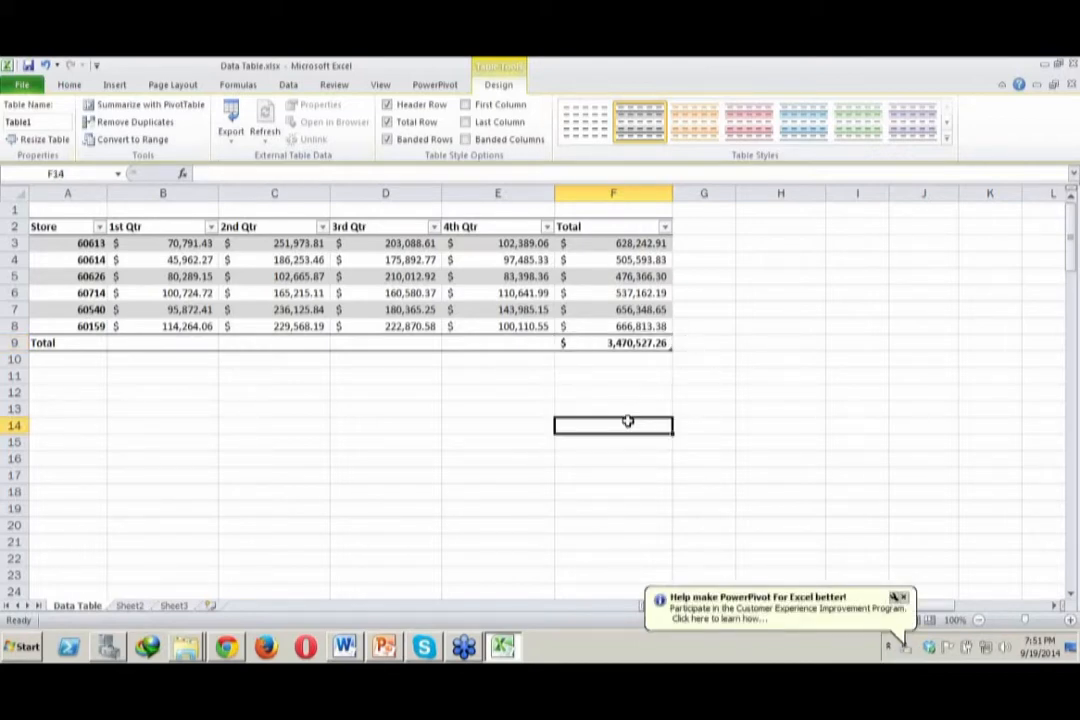
# Set the total row function to Sum for the 1st Qtr column and Count for the 2nd Qtr column
pyautogui.click(265, 245)
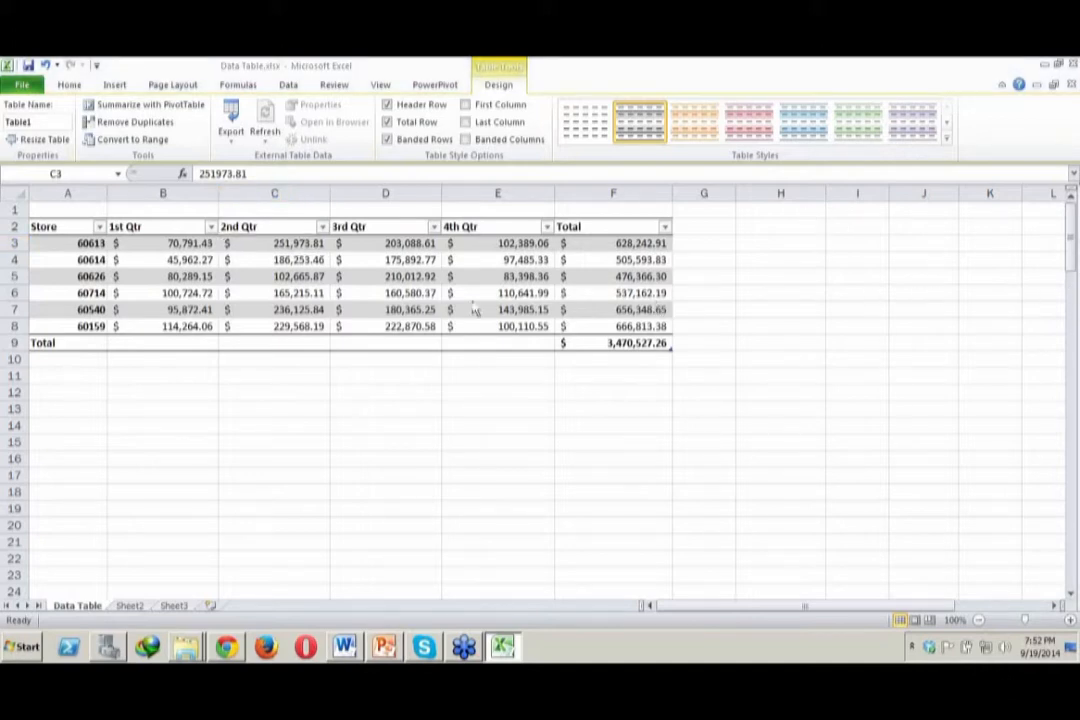
pyautogui.click(203, 344)
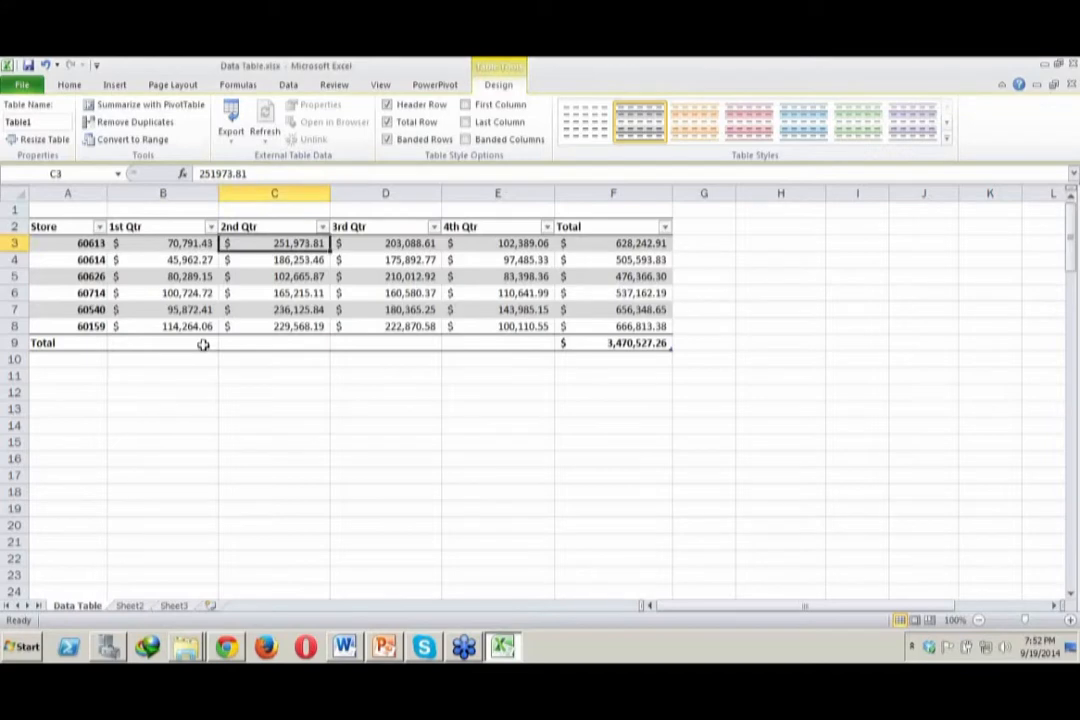
pyautogui.click(203, 344)
pyautogui.click(226, 345)
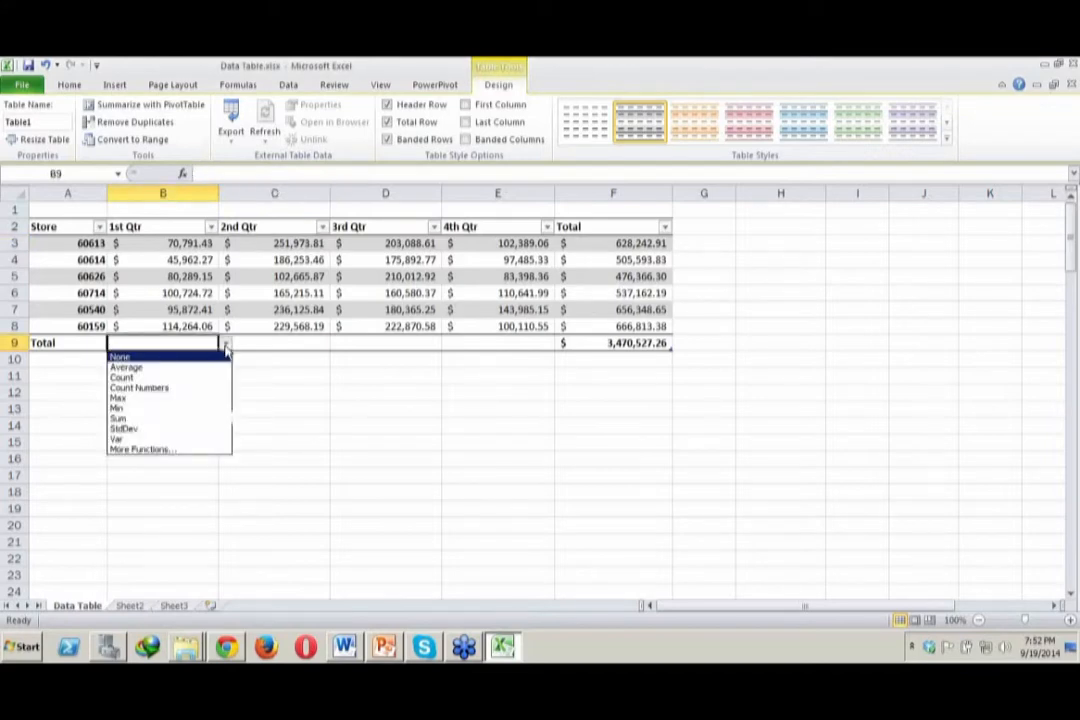
pyautogui.click(160, 420)
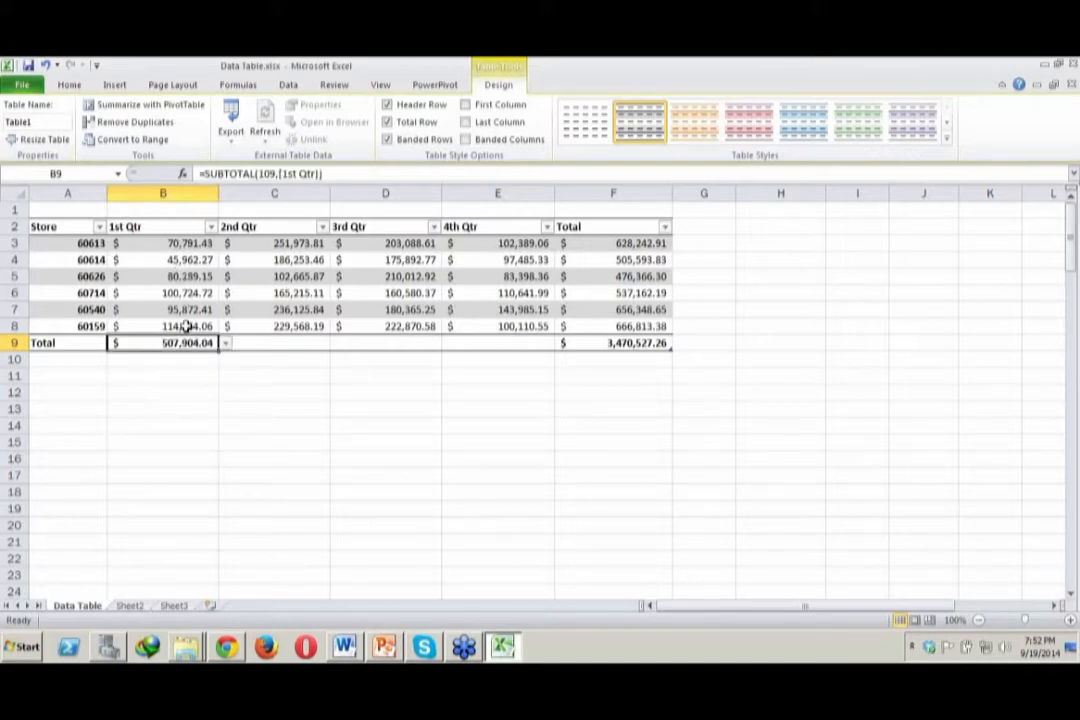
pyautogui.click(277, 343)
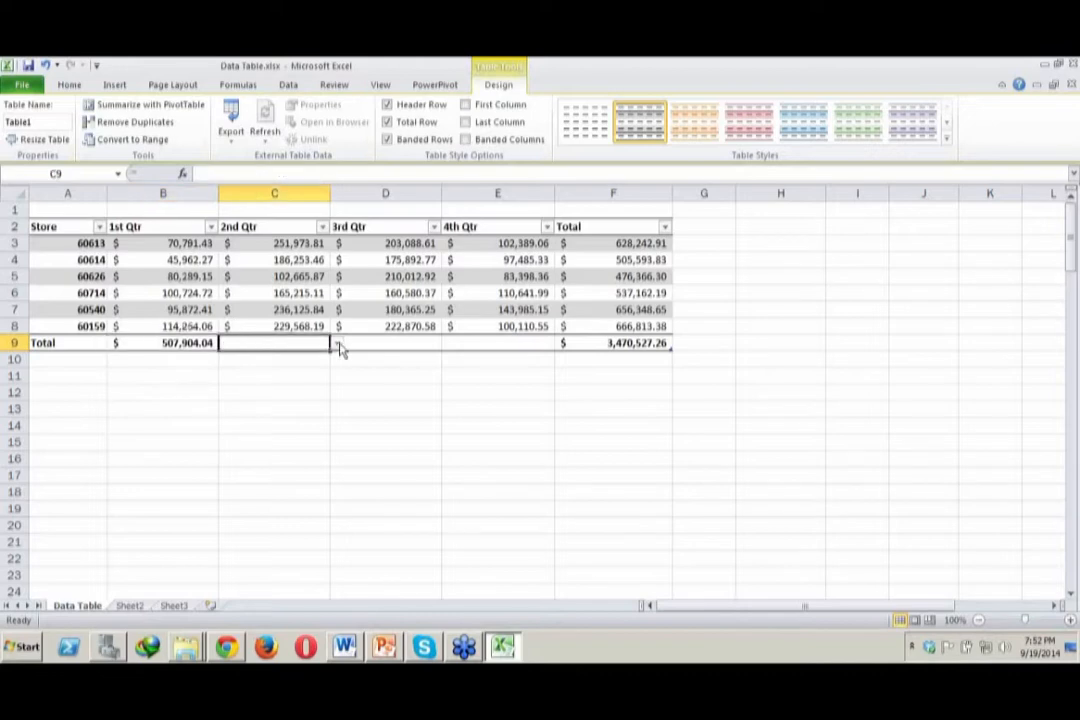
pyautogui.click(337, 343)
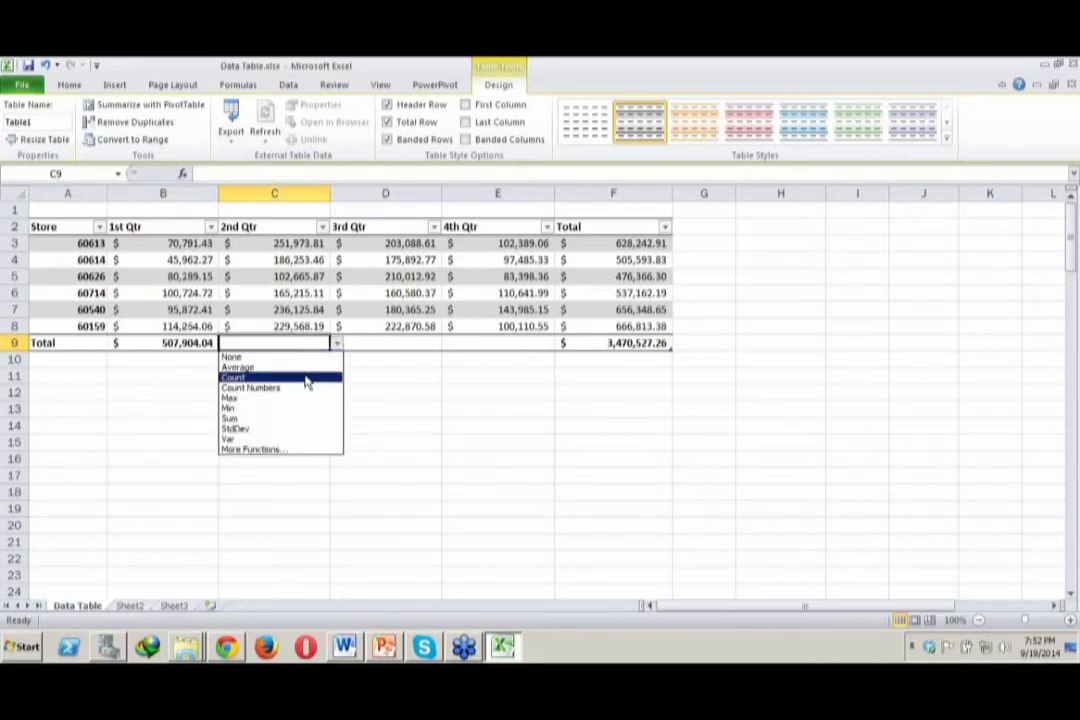
pyautogui.click(306, 380)
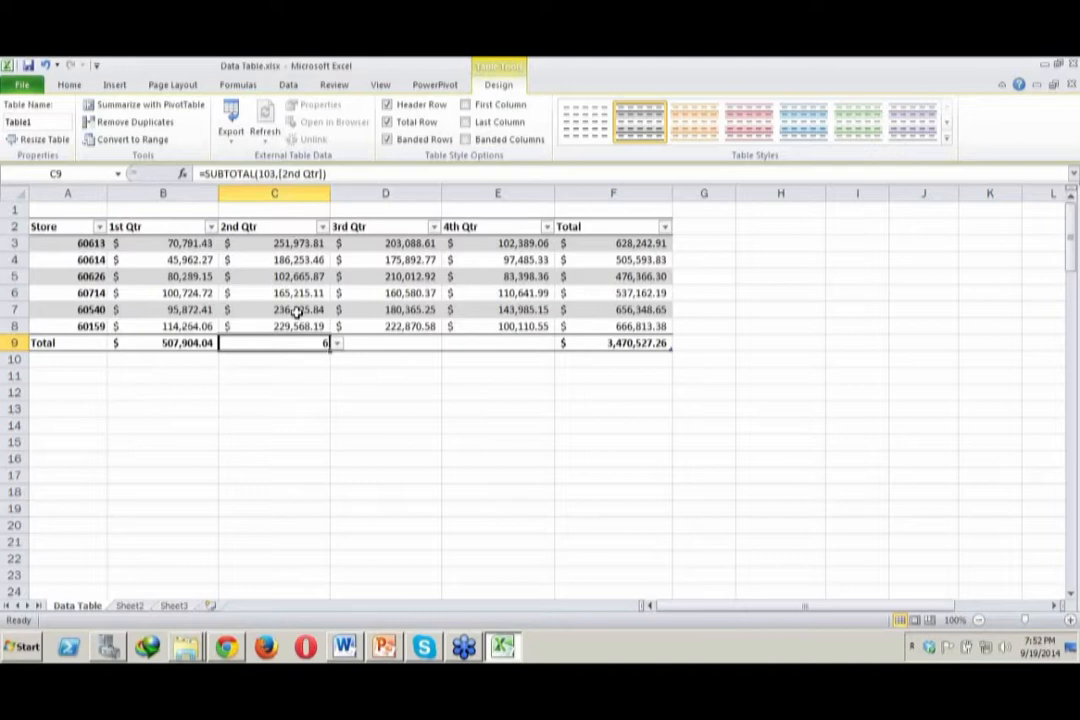
# Set the total row function to Max for the 3rd Qtr column and Min for the 4th Qtr column
pyautogui.click(413, 341)
pyautogui.click(448, 344)
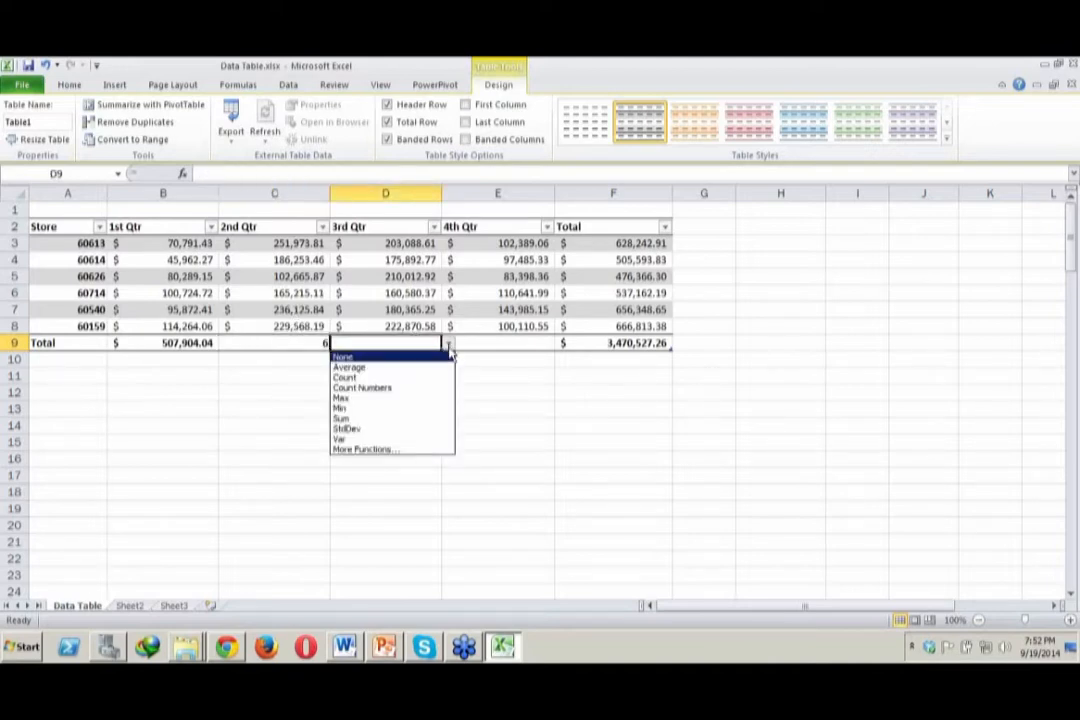
pyautogui.click(398, 399)
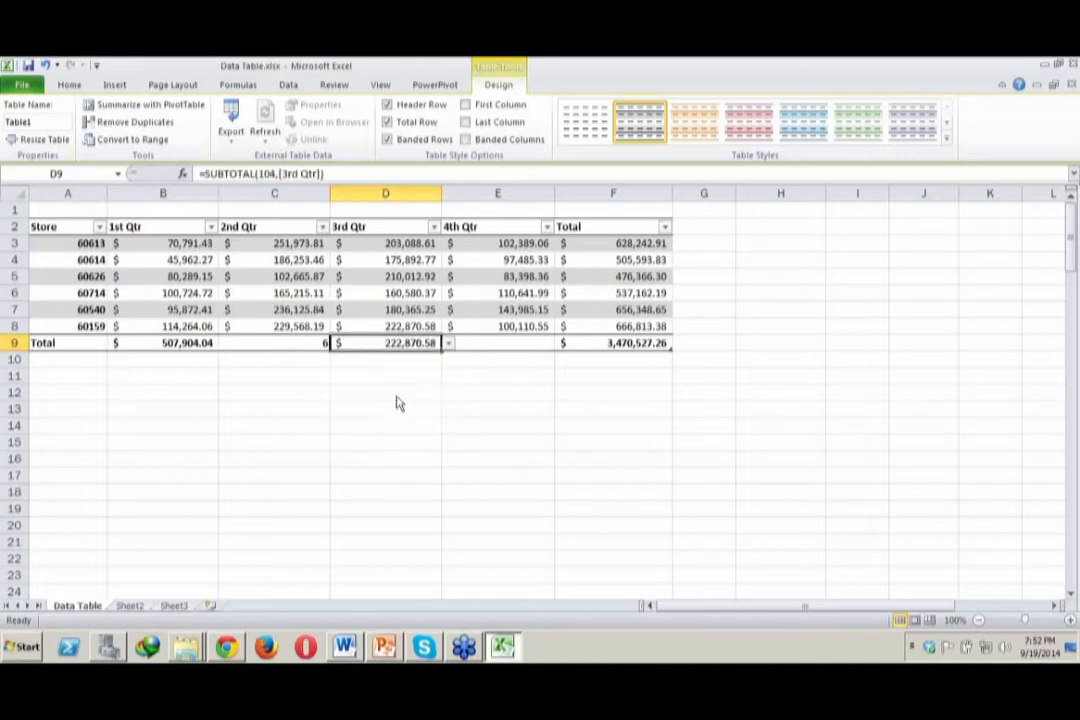
pyautogui.click(542, 350)
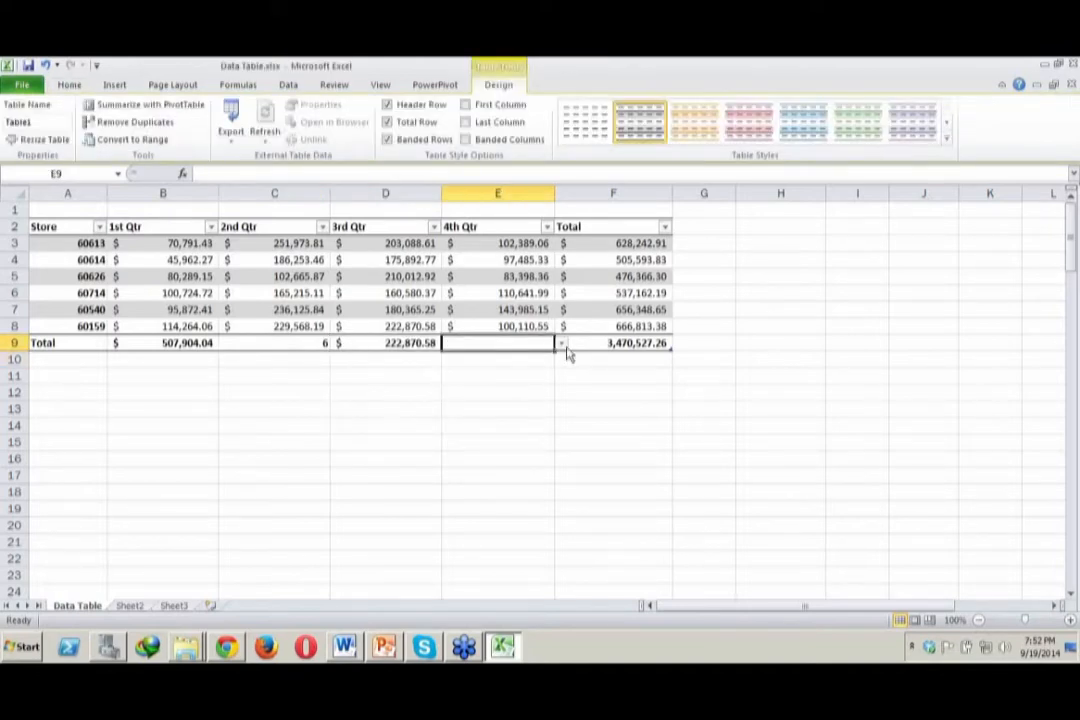
pyautogui.click(563, 345)
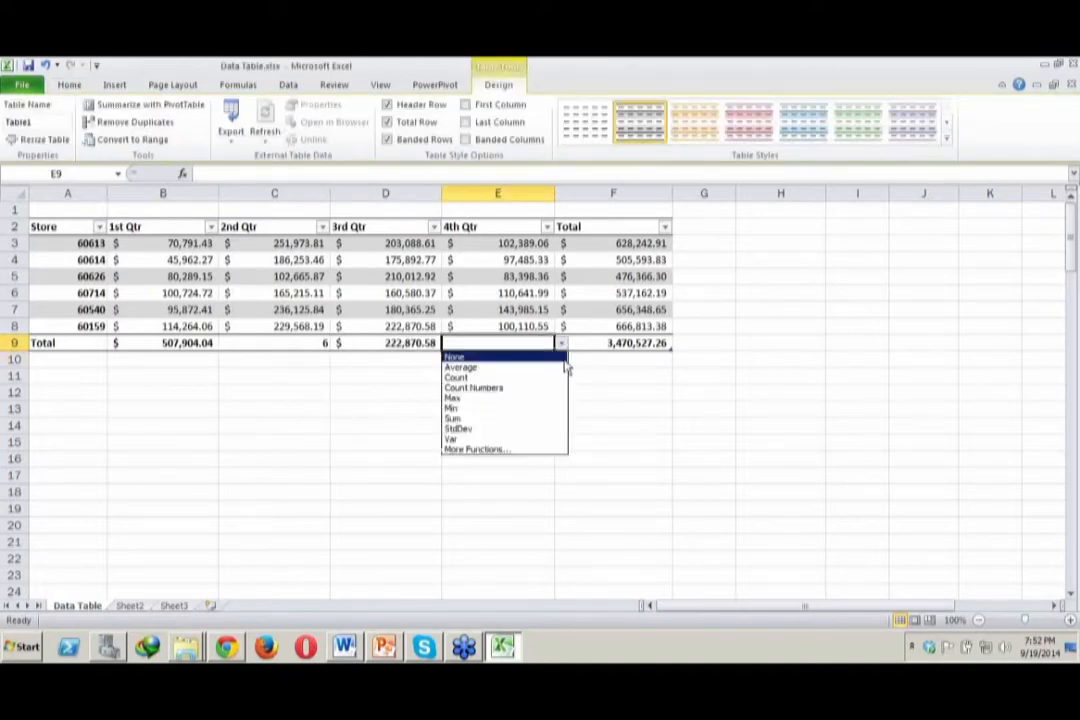
pyautogui.click(541, 409)
pyautogui.click(540, 410)
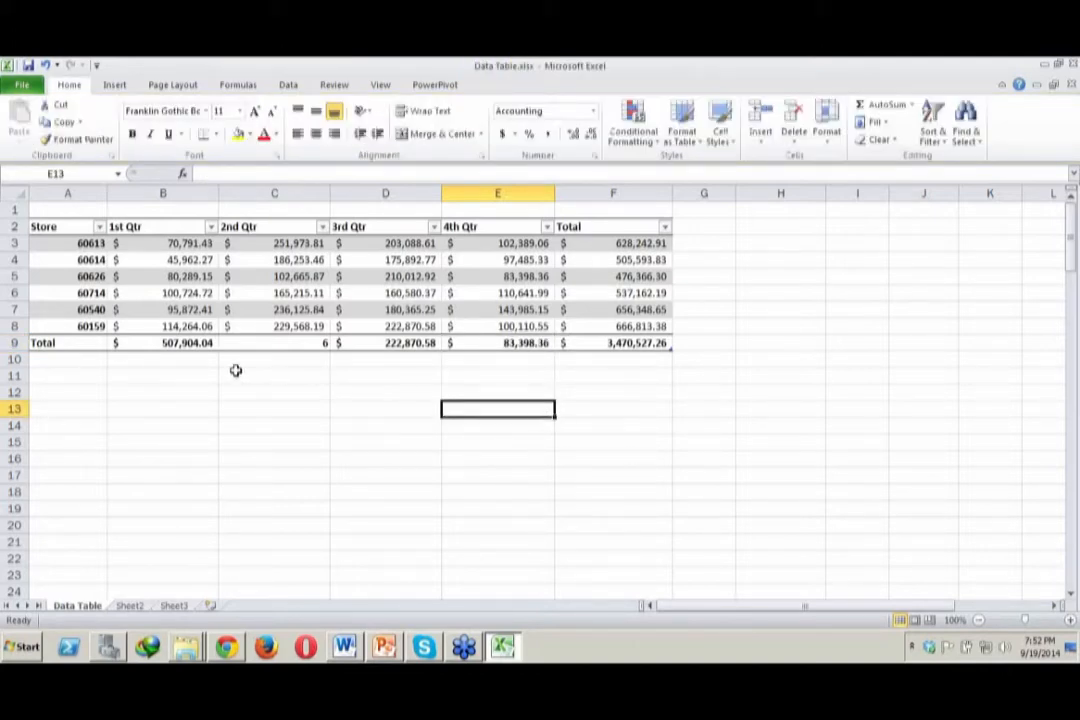
# Set the total row function to None for the 1st Qtr and 2nd Qtr columns
pyautogui.click(204, 341)
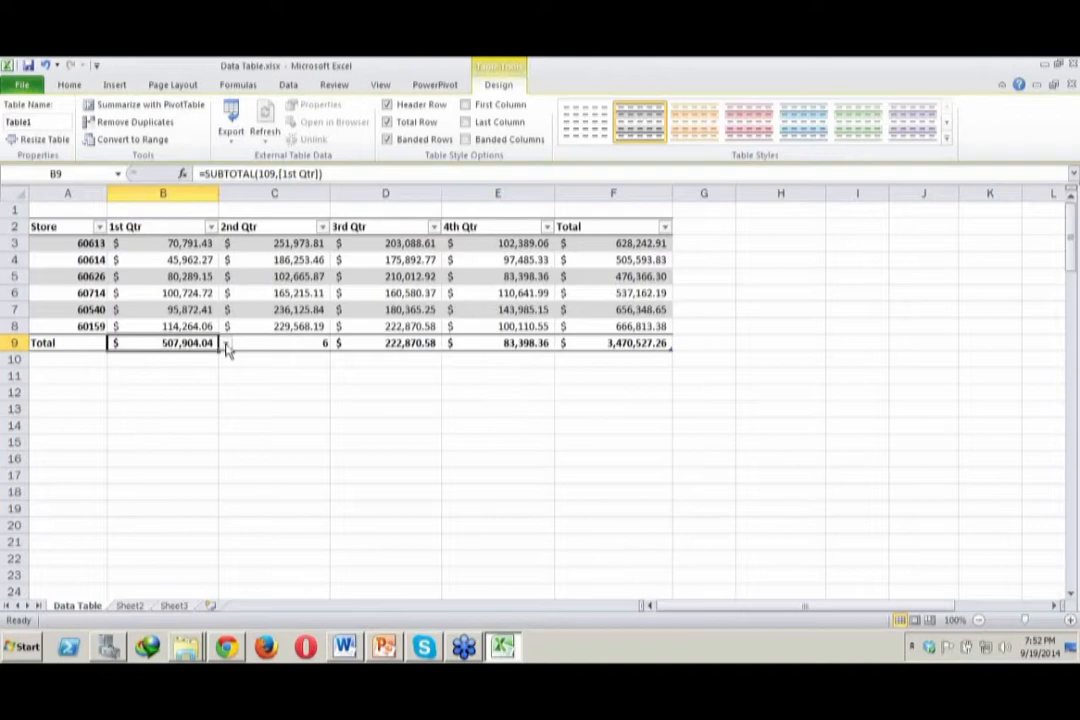
pyautogui.click(225, 343)
pyautogui.click(199, 357)
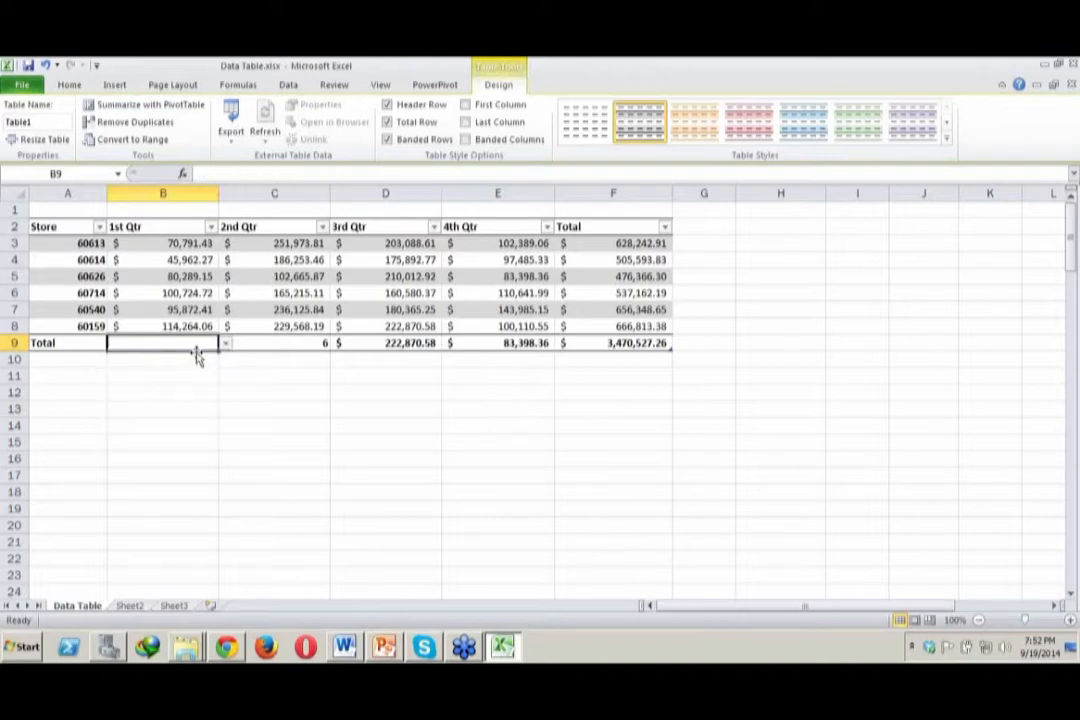
pyautogui.click(275, 342)
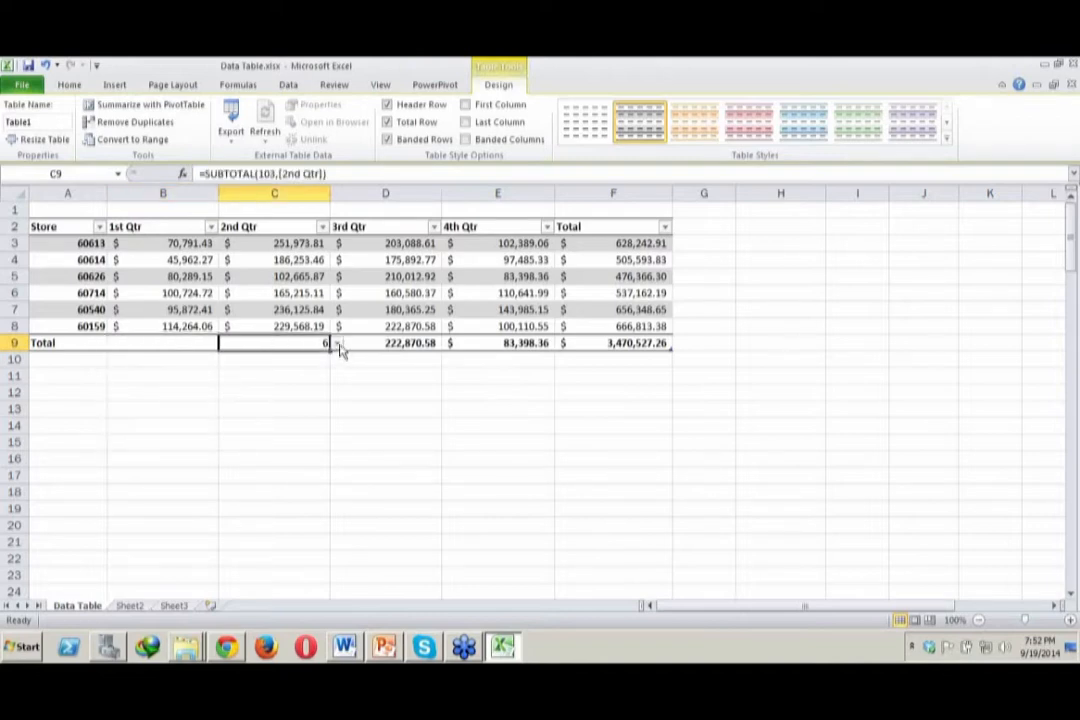
pyautogui.click(337, 345)
pyautogui.click(328, 358)
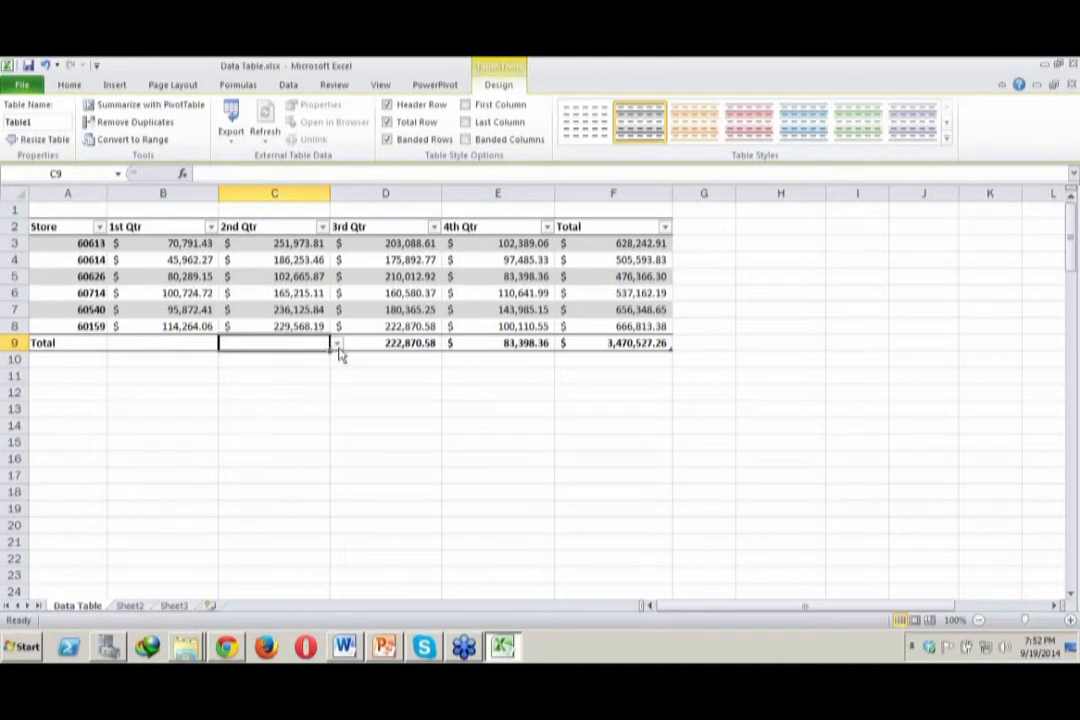
# Set the total row function to None for the 3rd Qtr and 4th Qtr columns
pyautogui.click(390, 343)
pyautogui.click(448, 343)
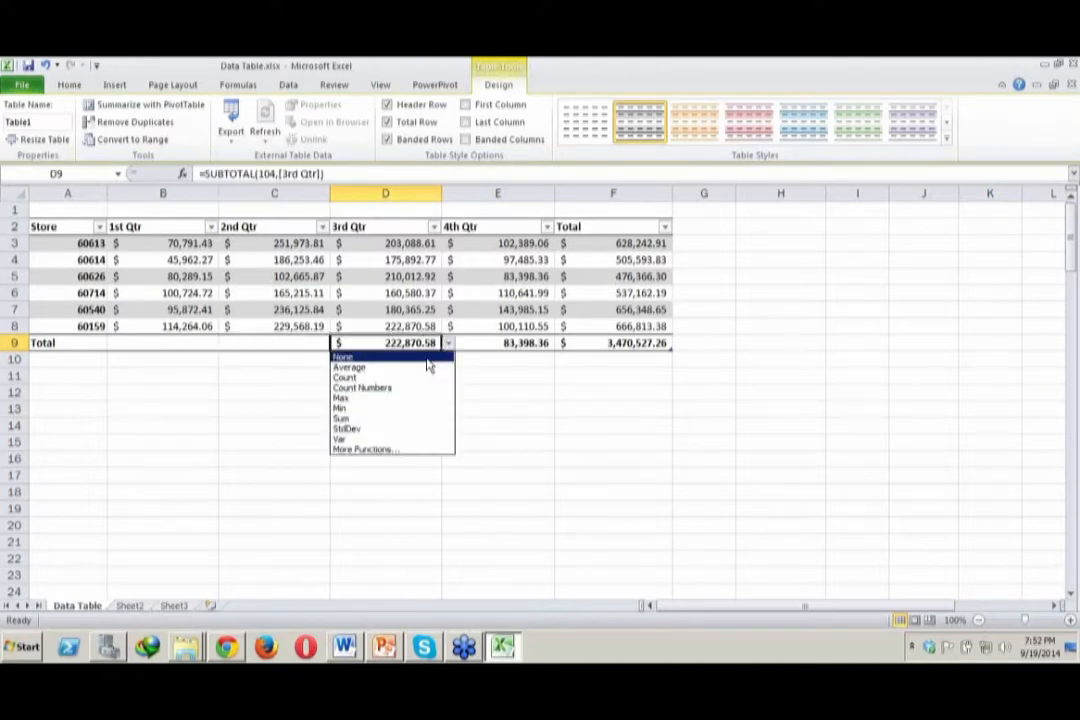
pyautogui.click(428, 358)
pyautogui.click(540, 344)
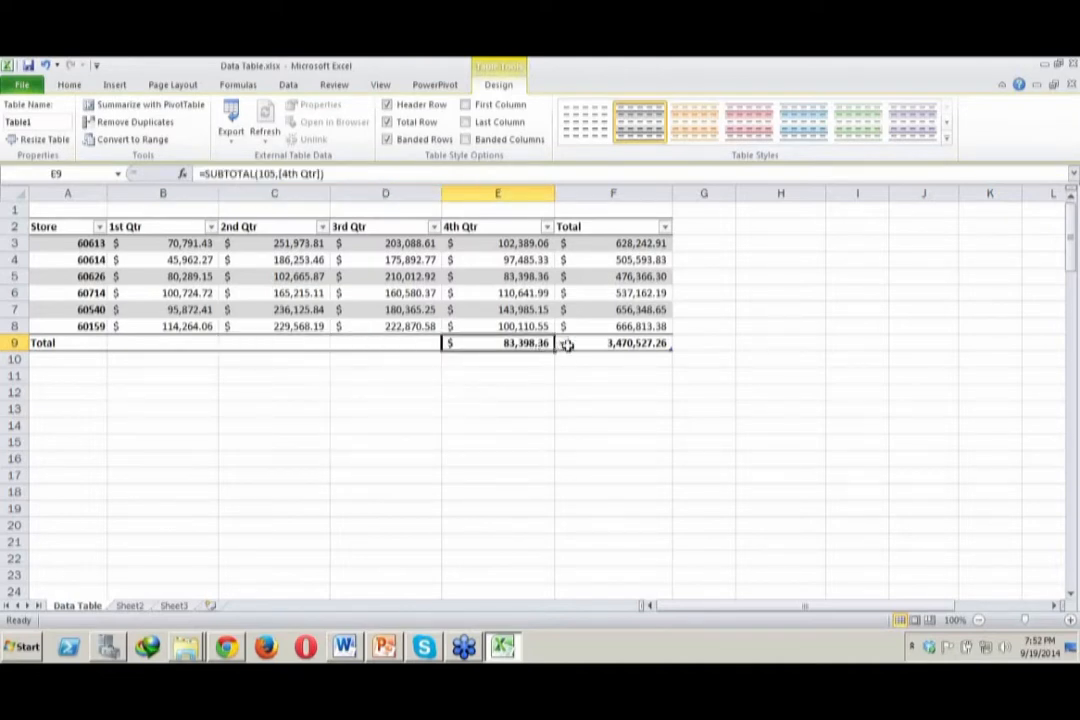
pyautogui.click(562, 345)
pyautogui.click(540, 344)
pyautogui.click(561, 343)
pyautogui.click(535, 358)
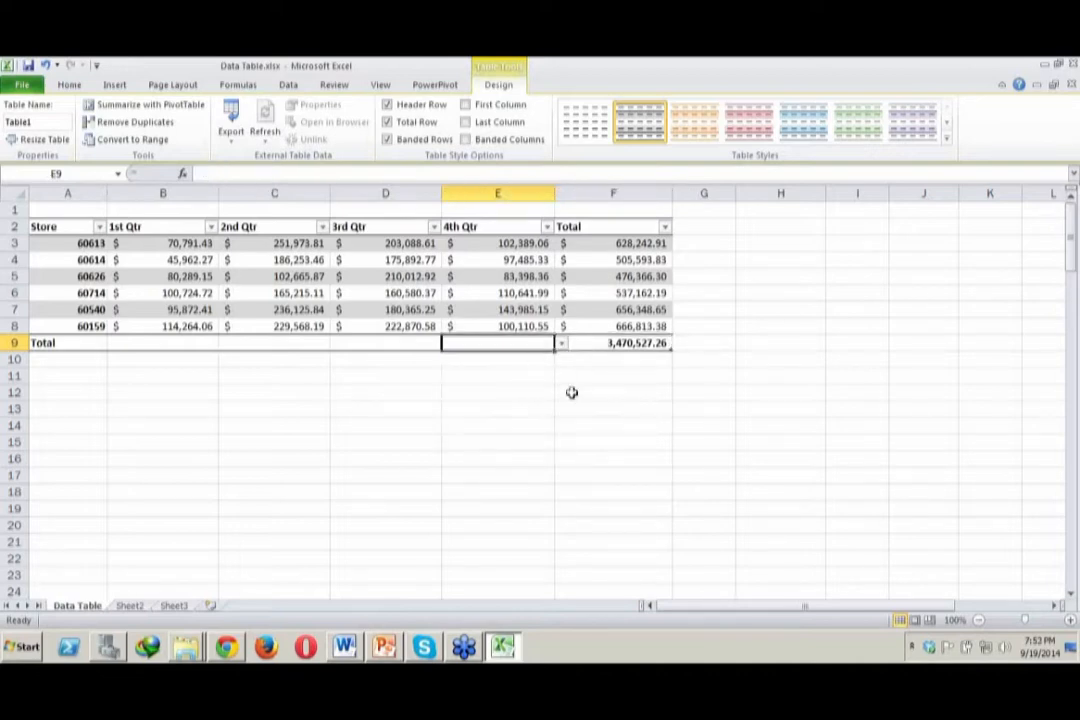
pyautogui.click(620, 429)
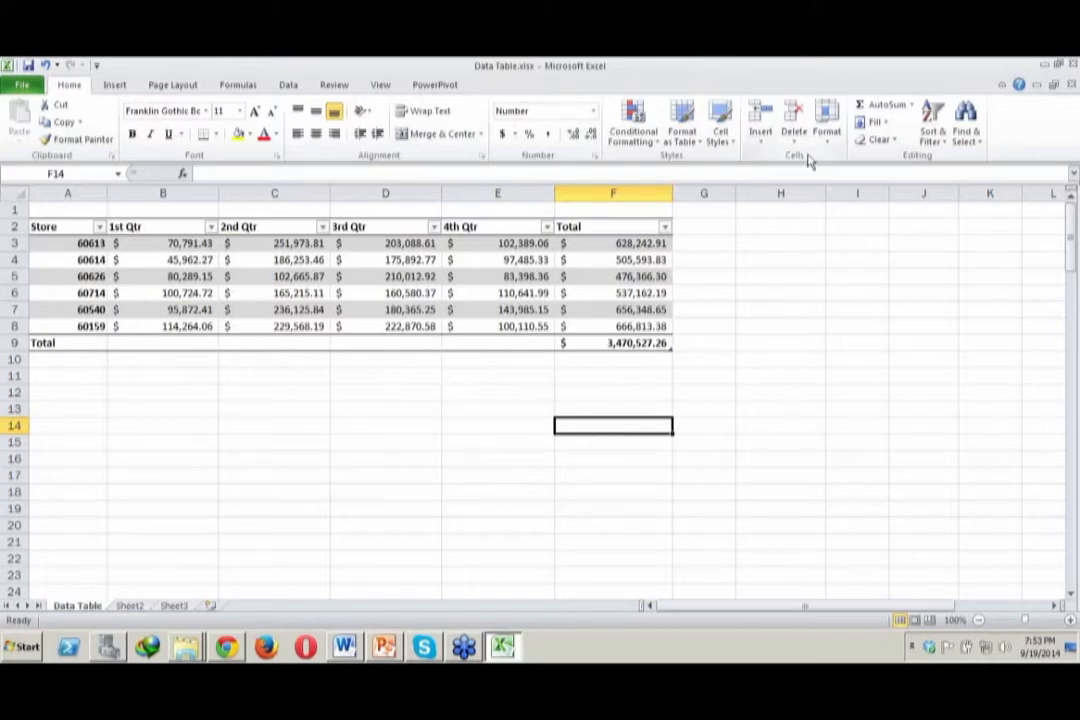
pyautogui.click(848, 90)
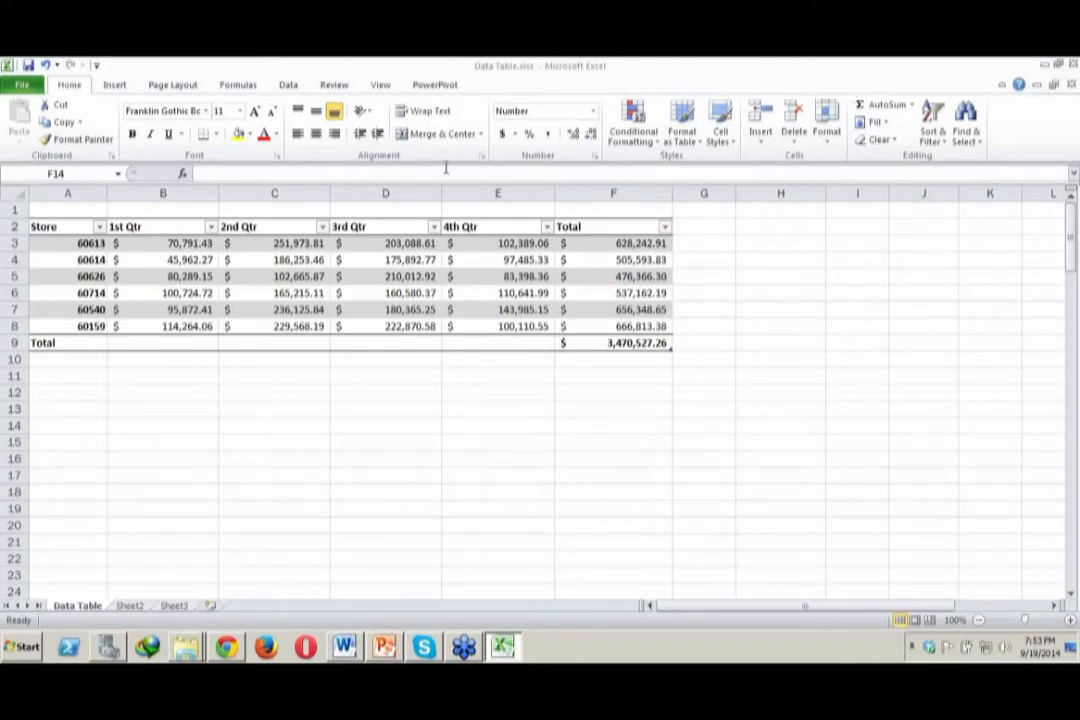
# Turn the table's Banded Rows formatting off and back on
pyautogui.click(340, 278)
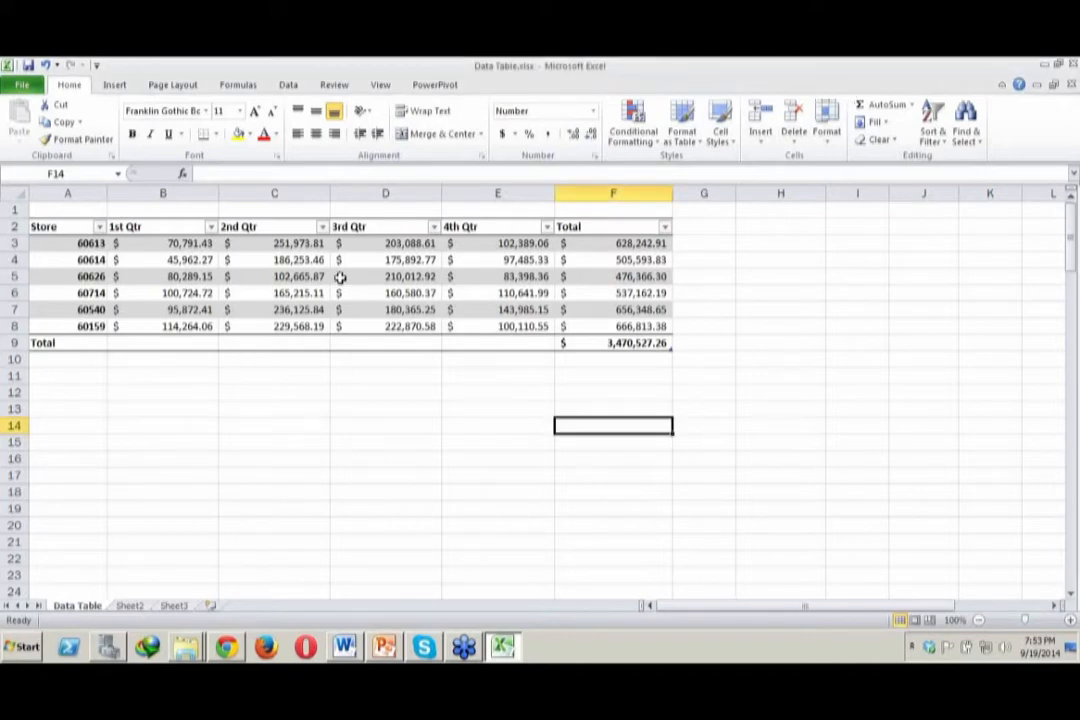
pyautogui.click(340, 278)
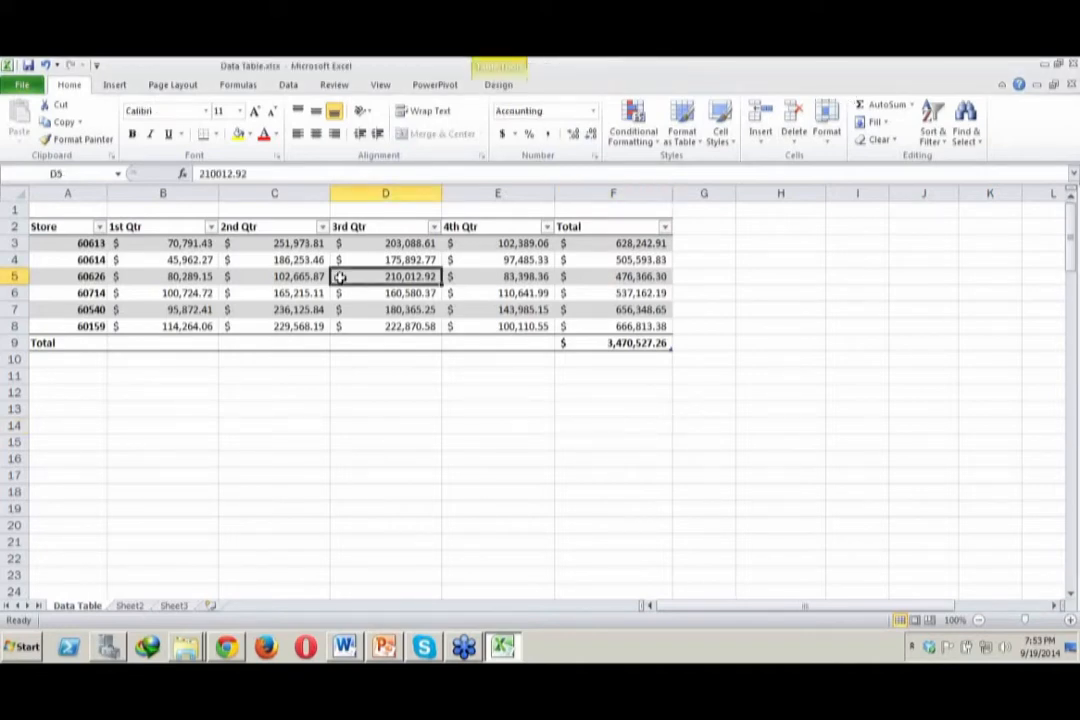
pyautogui.click(497, 86)
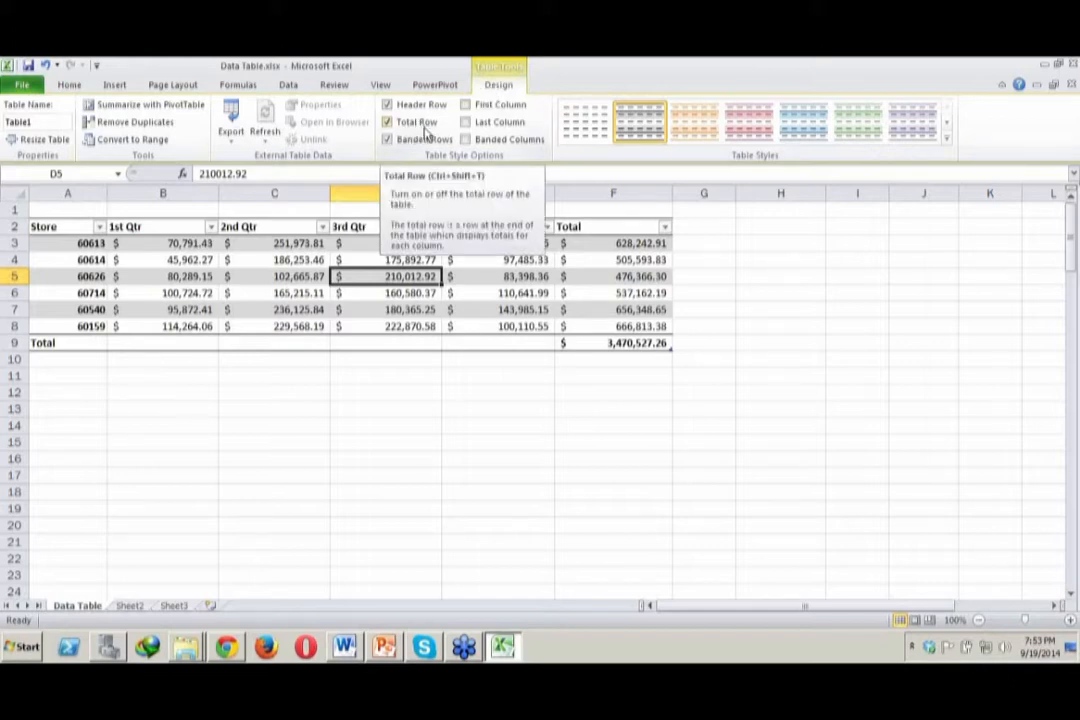
pyautogui.click(279, 269)
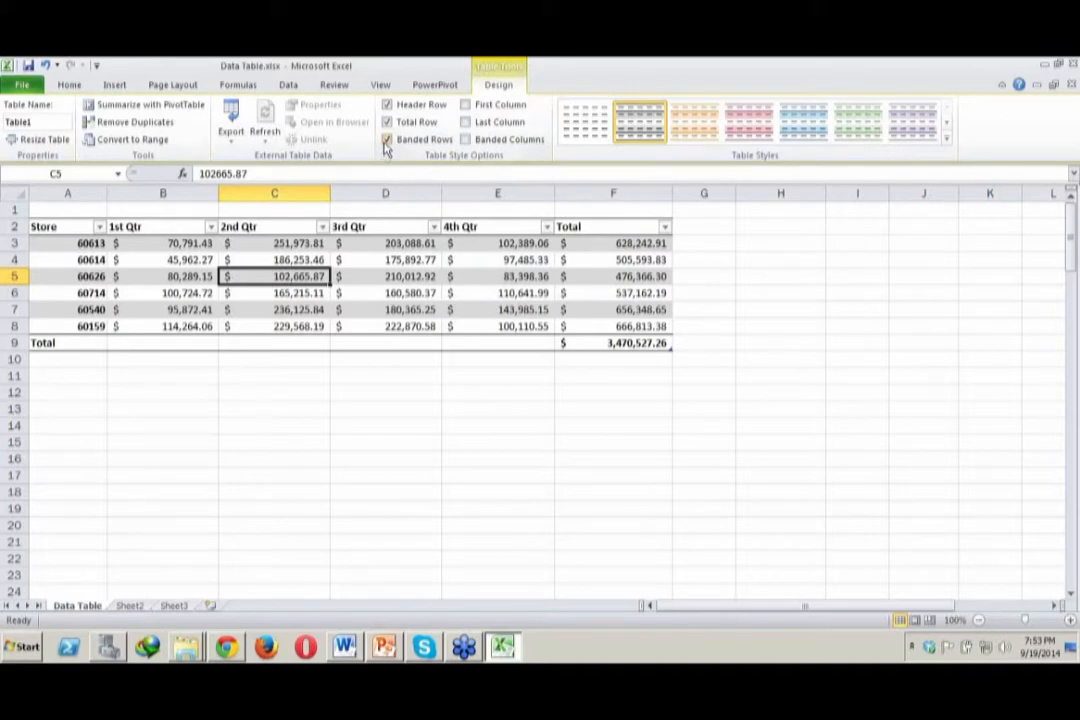
pyautogui.click(387, 140)
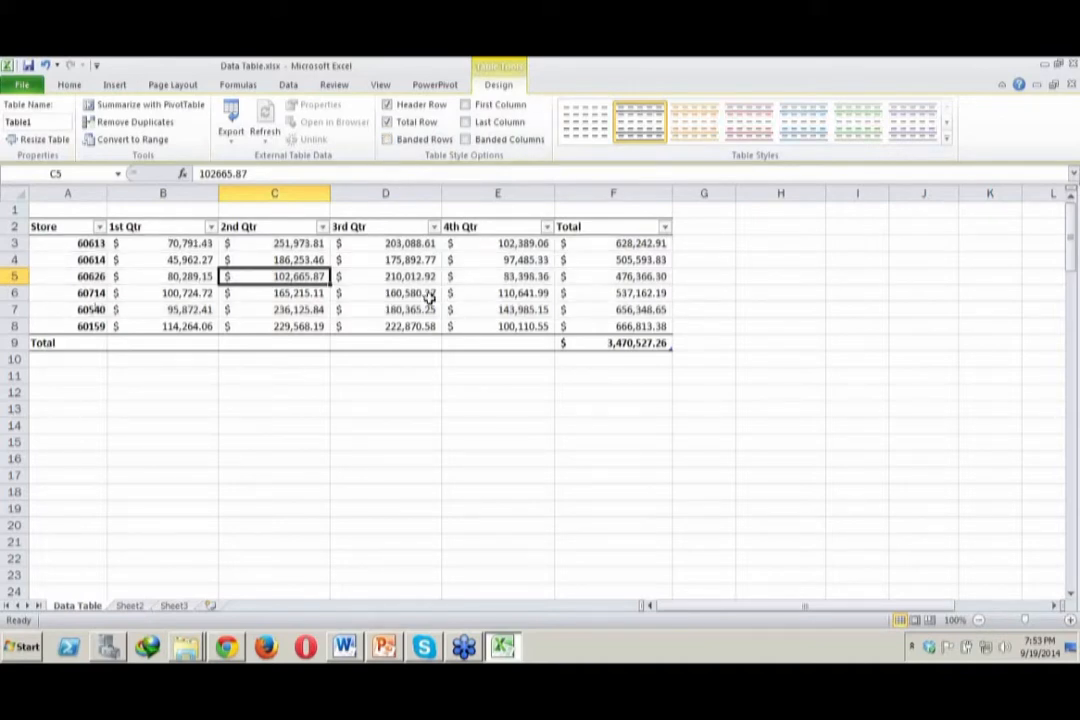
pyautogui.click(388, 140)
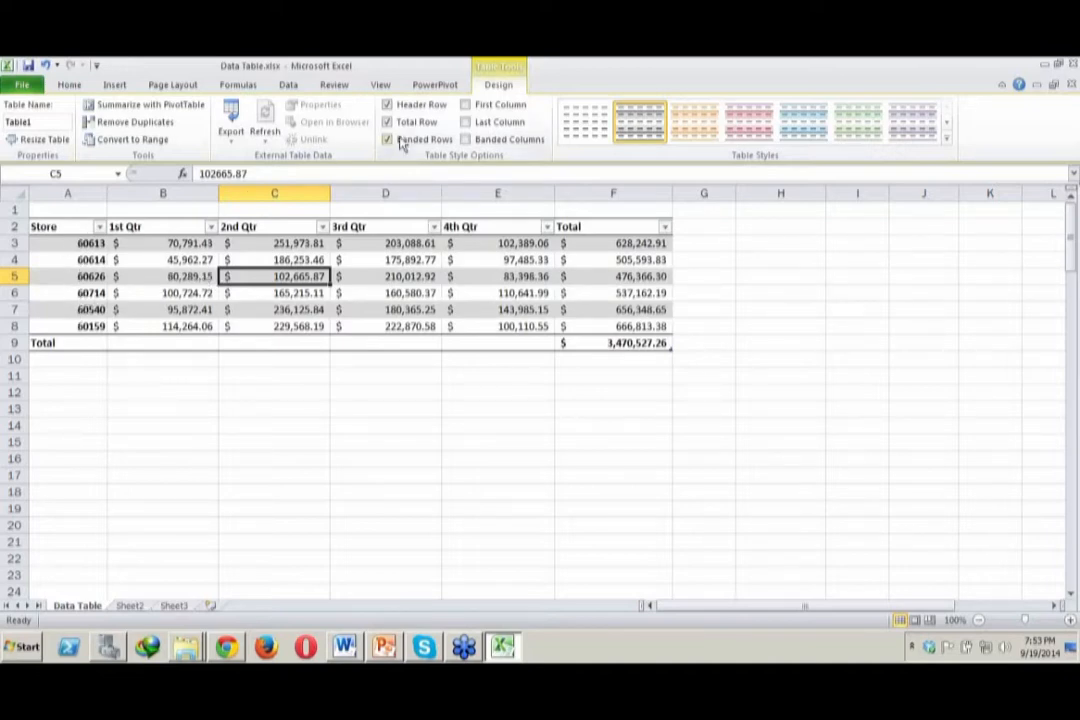
# Turn on First Column formatting, apply the red light table style, and switch First Column off again
pyautogui.click(465, 105)
pyautogui.click(753, 121)
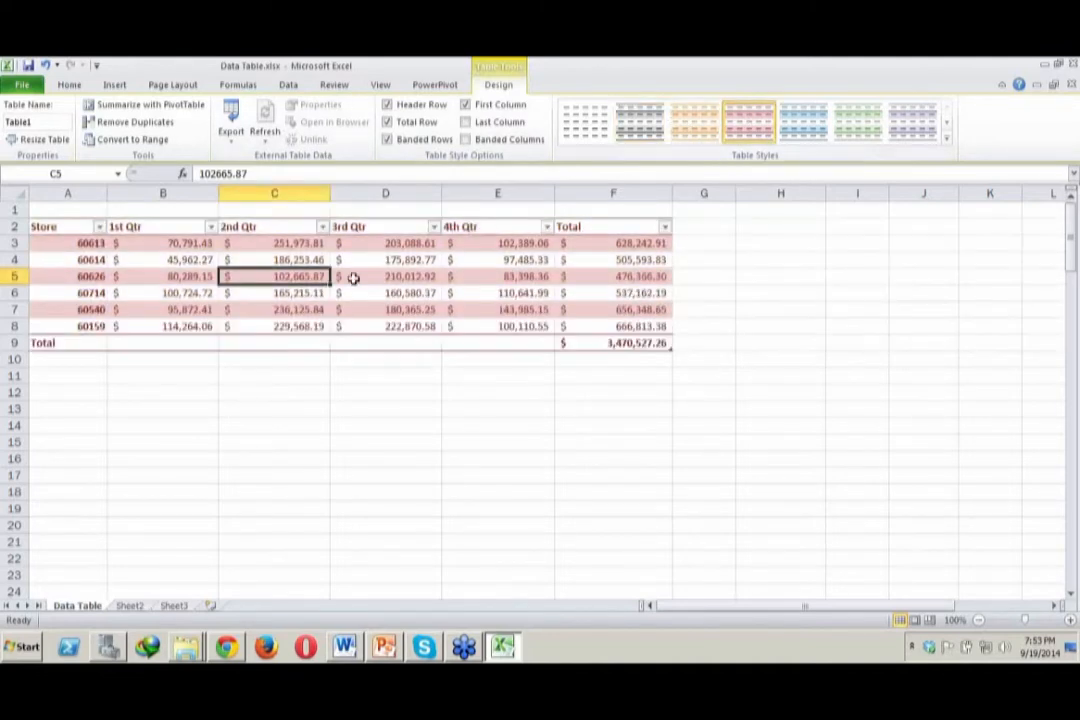
pyautogui.click(353, 278)
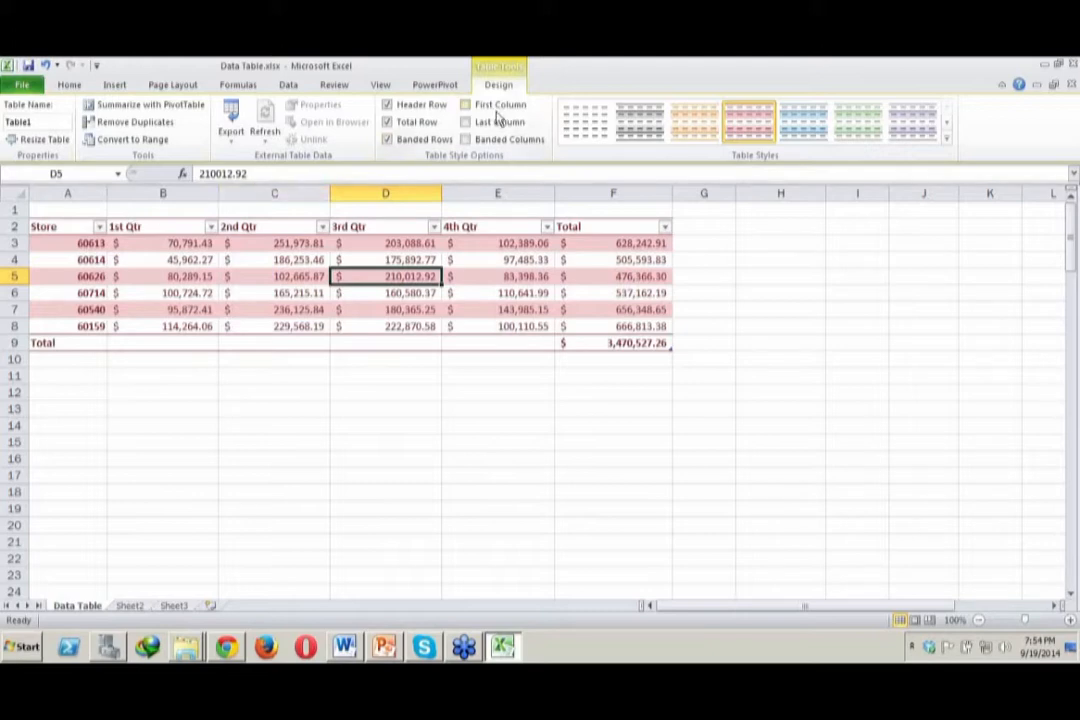
# Turn on Last Column formatting and apply the green style from the third row of the Medium table styles
pyautogui.click(466, 124)
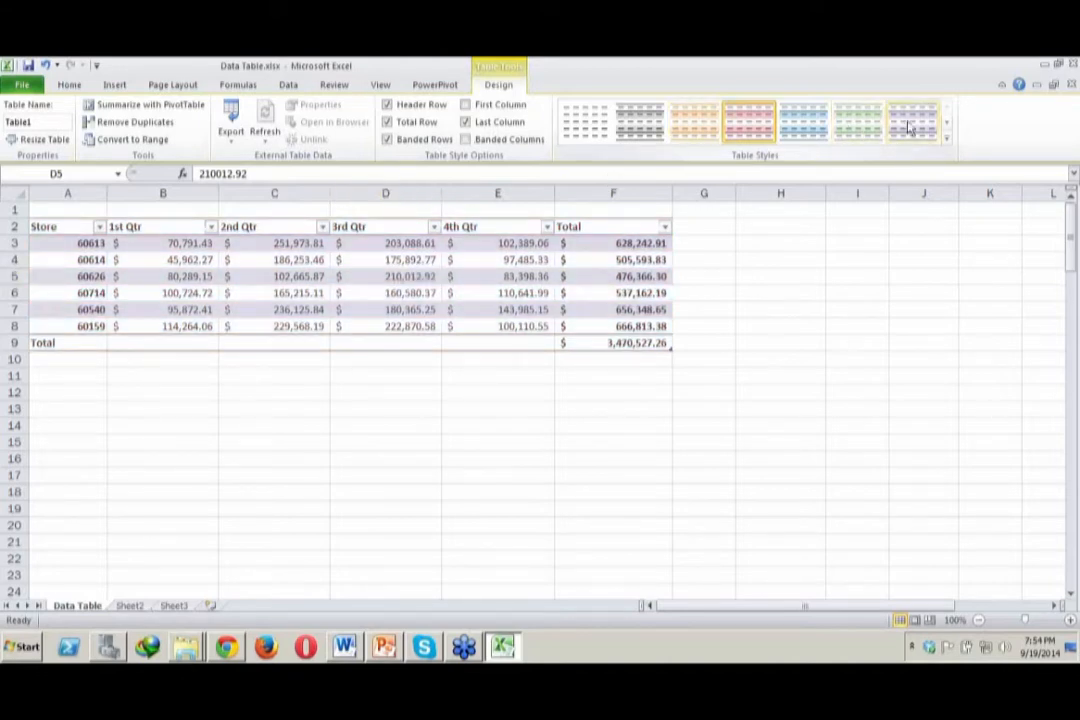
pyautogui.click(947, 125)
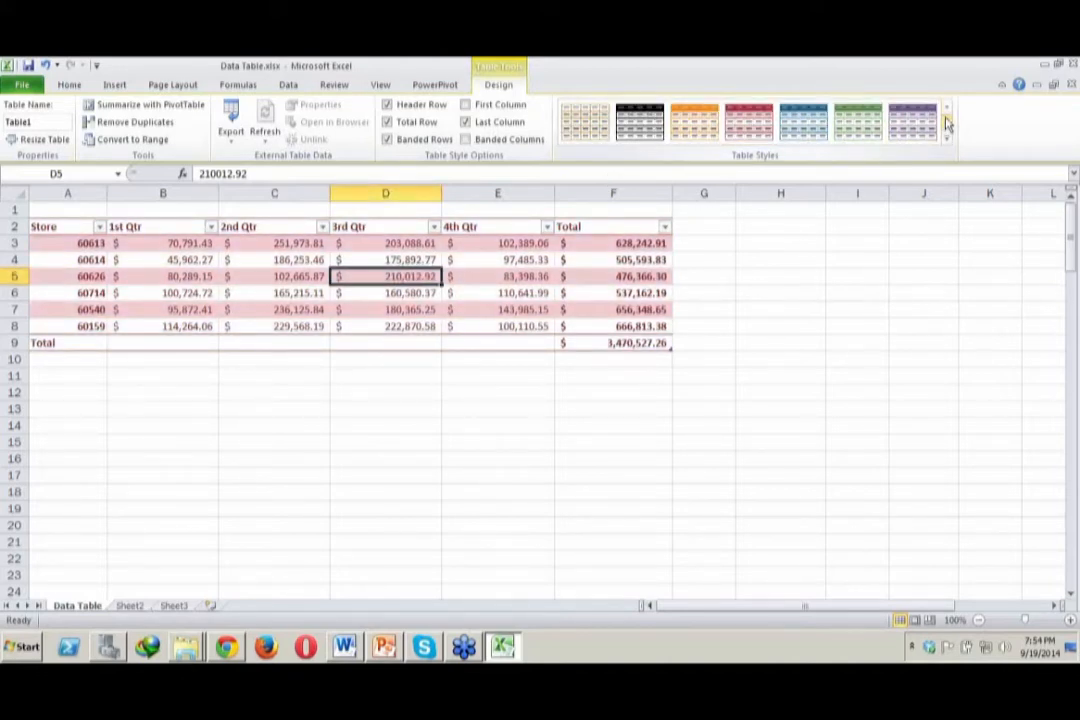
pyautogui.click(947, 122)
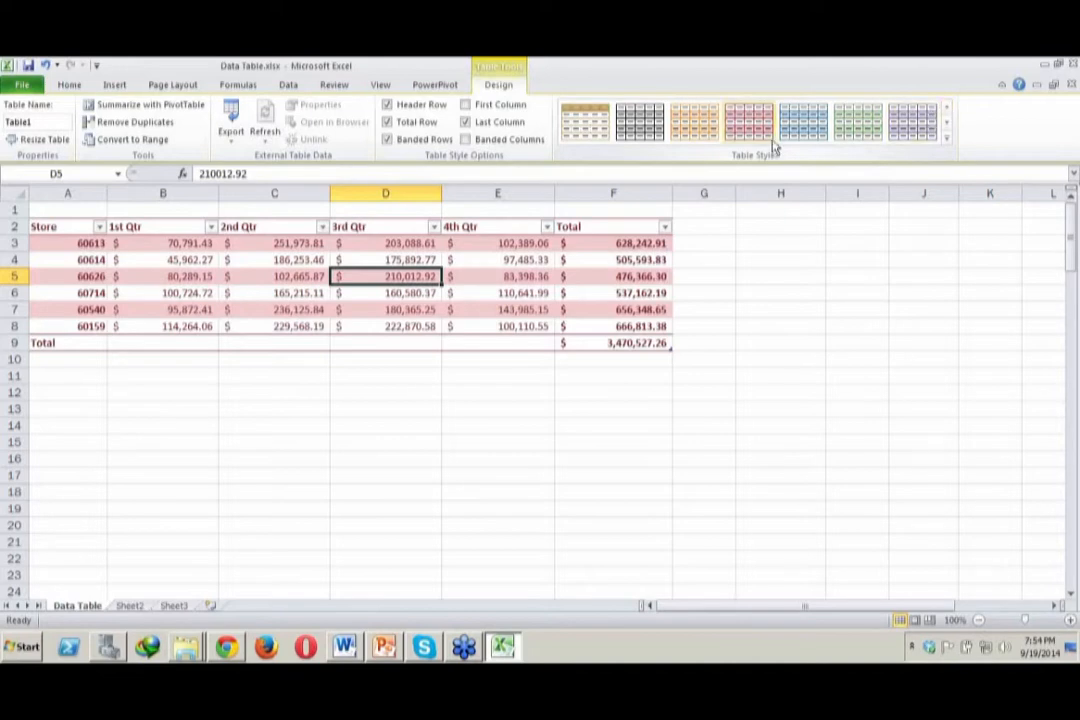
pyautogui.click(947, 138)
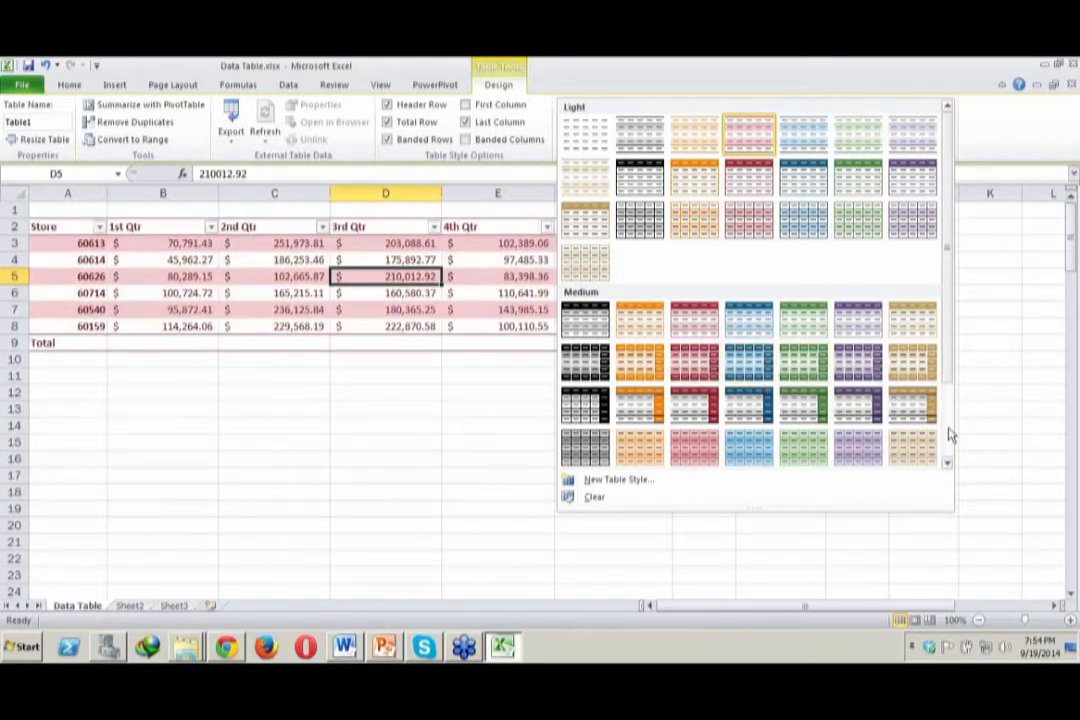
pyautogui.scroll(-3, 947, 434)
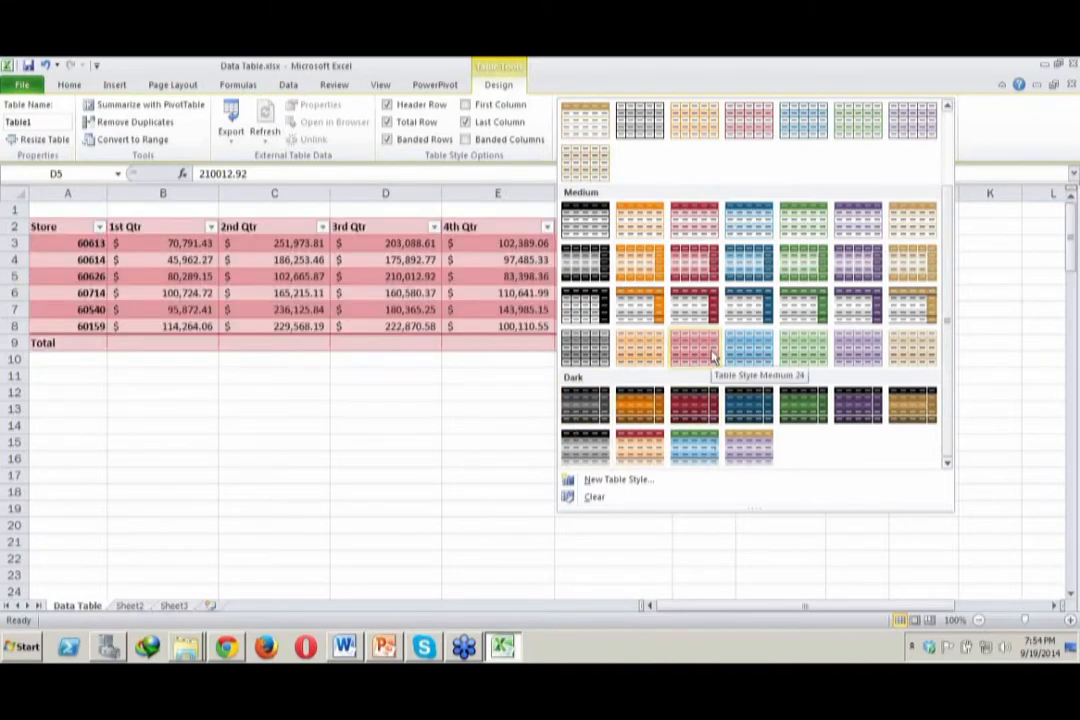
pyautogui.click(808, 306)
pyautogui.click(627, 510)
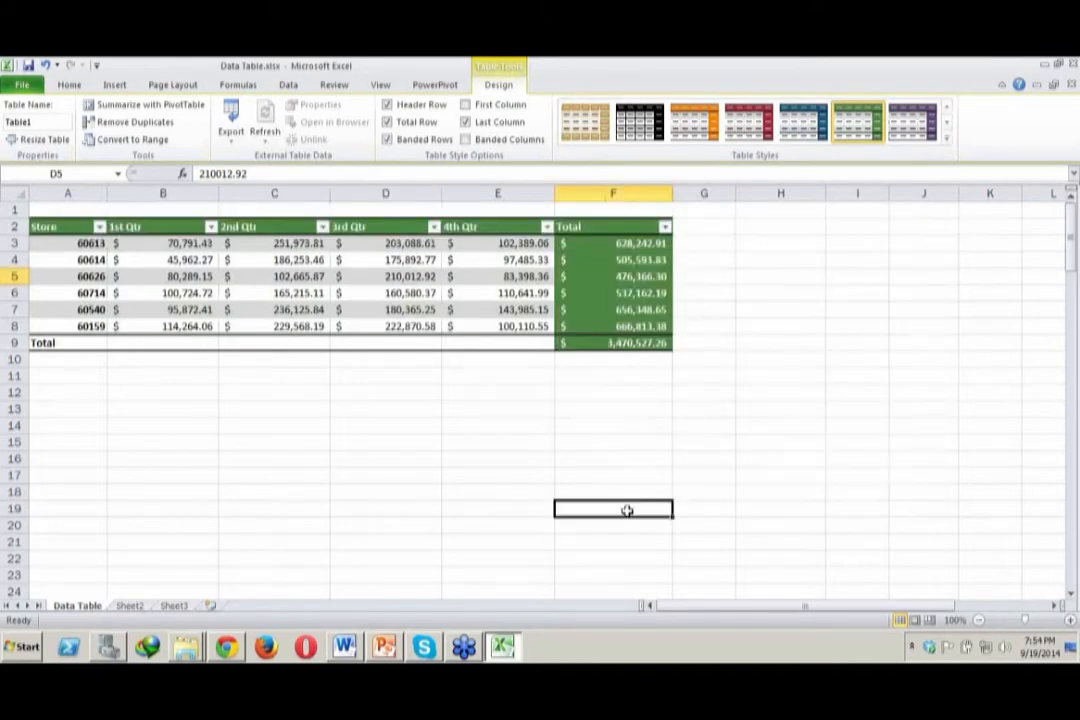
# Turn on First Column formatting for the table, and switch Banded Columns on and off again
pyautogui.click(405, 262)
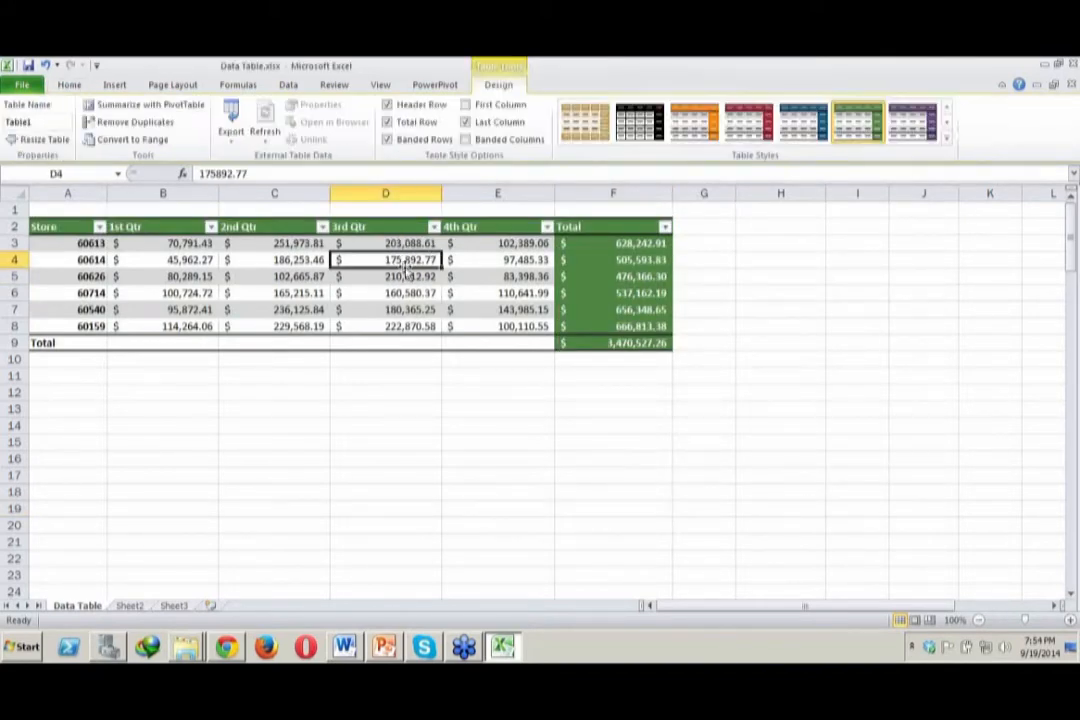
pyautogui.click(466, 106)
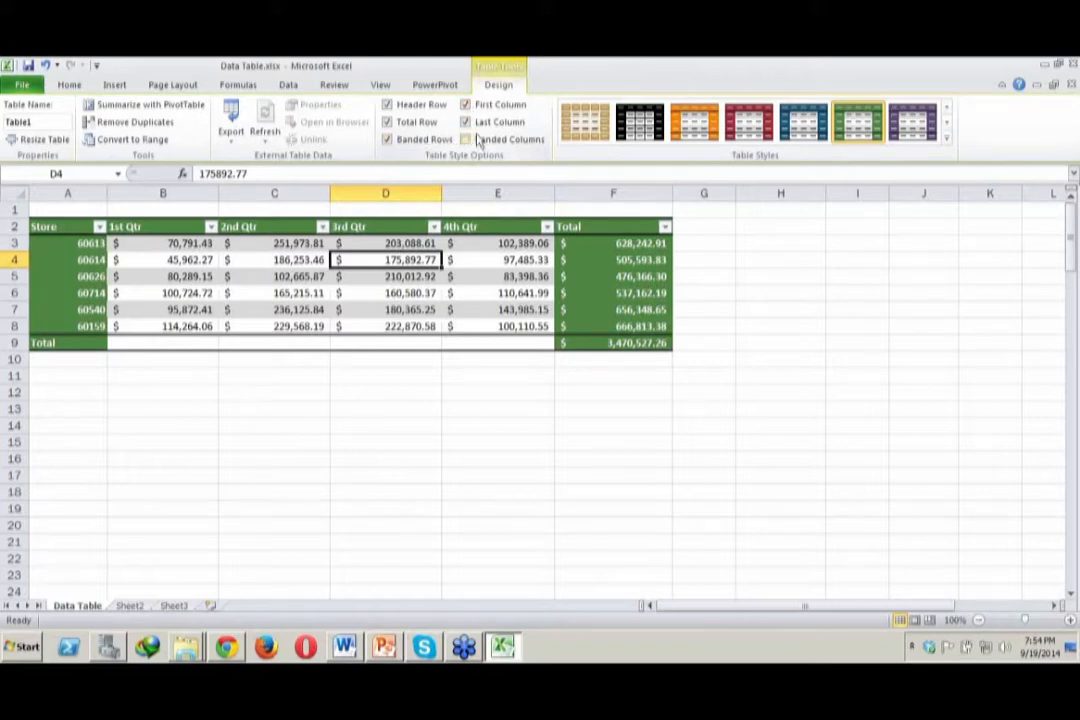
pyautogui.click(465, 140)
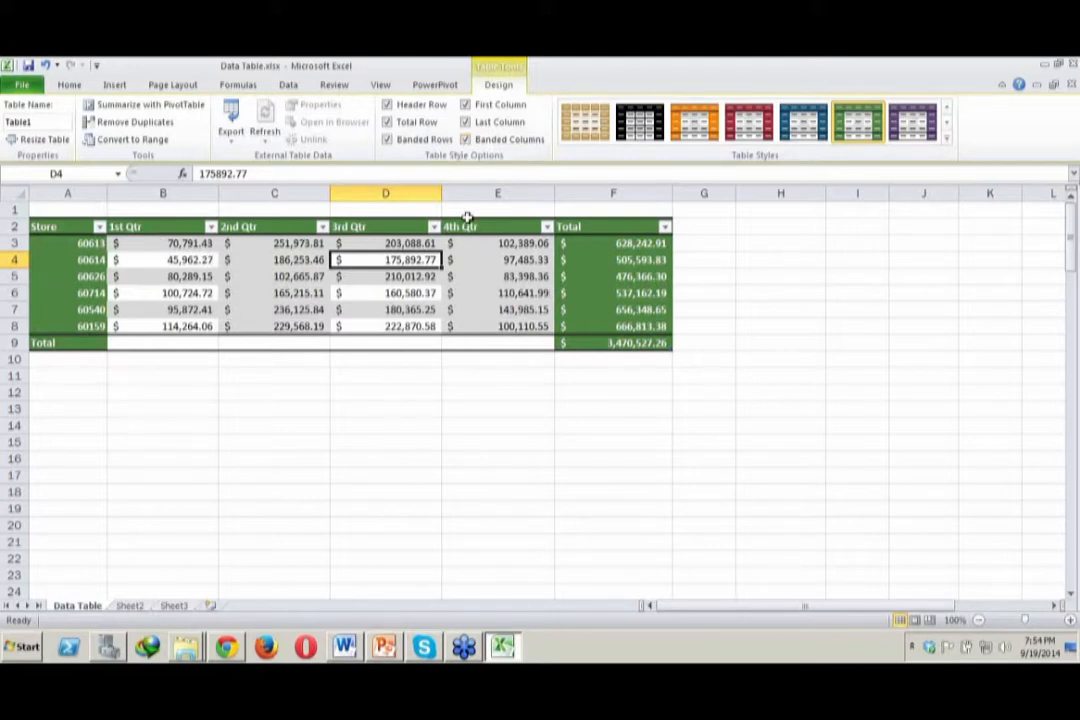
pyautogui.click(466, 143)
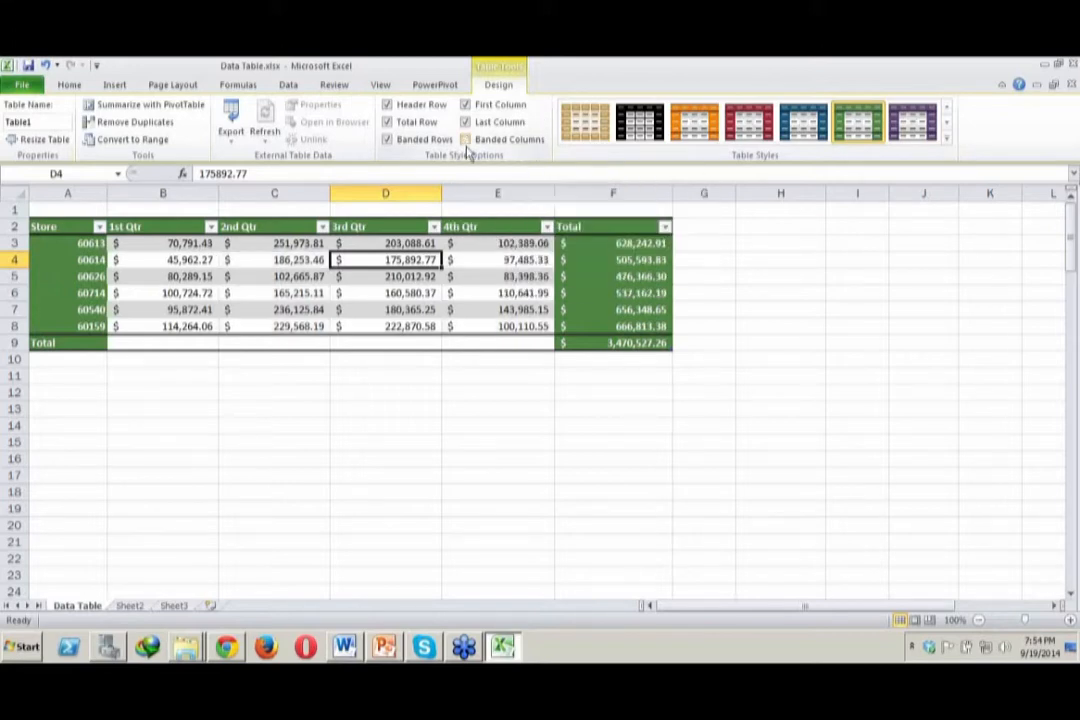
pyautogui.click(532, 421)
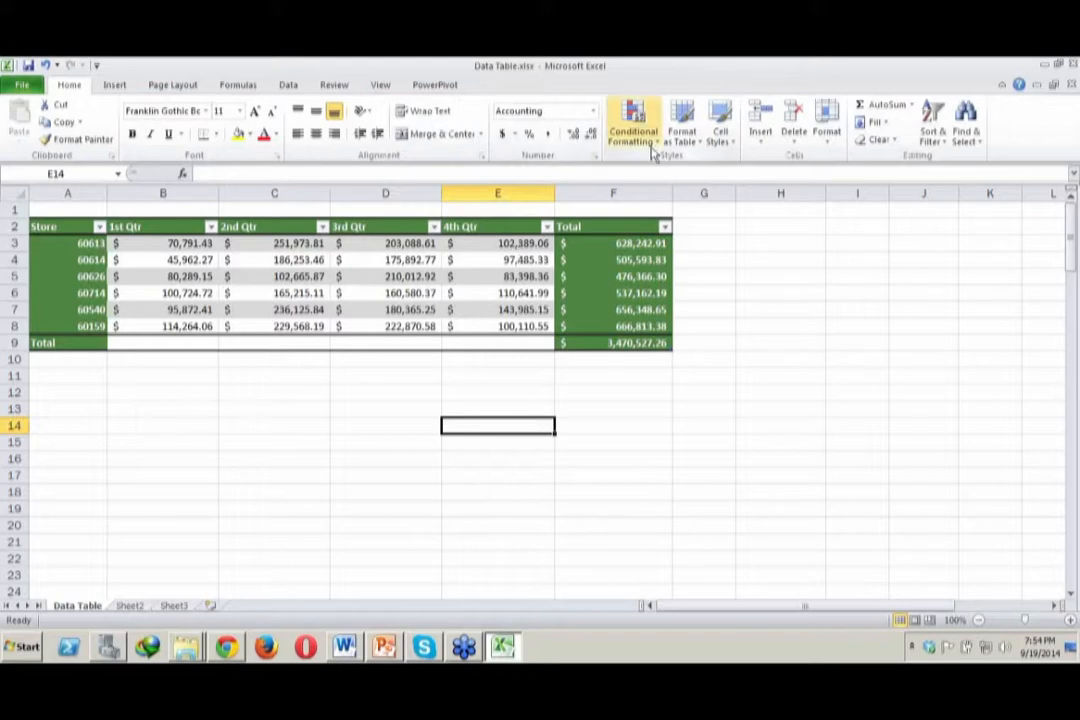
# Turn off the table's total row and add store 60160 in cell A9 directly beneath the last store
pyautogui.click(380, 306)
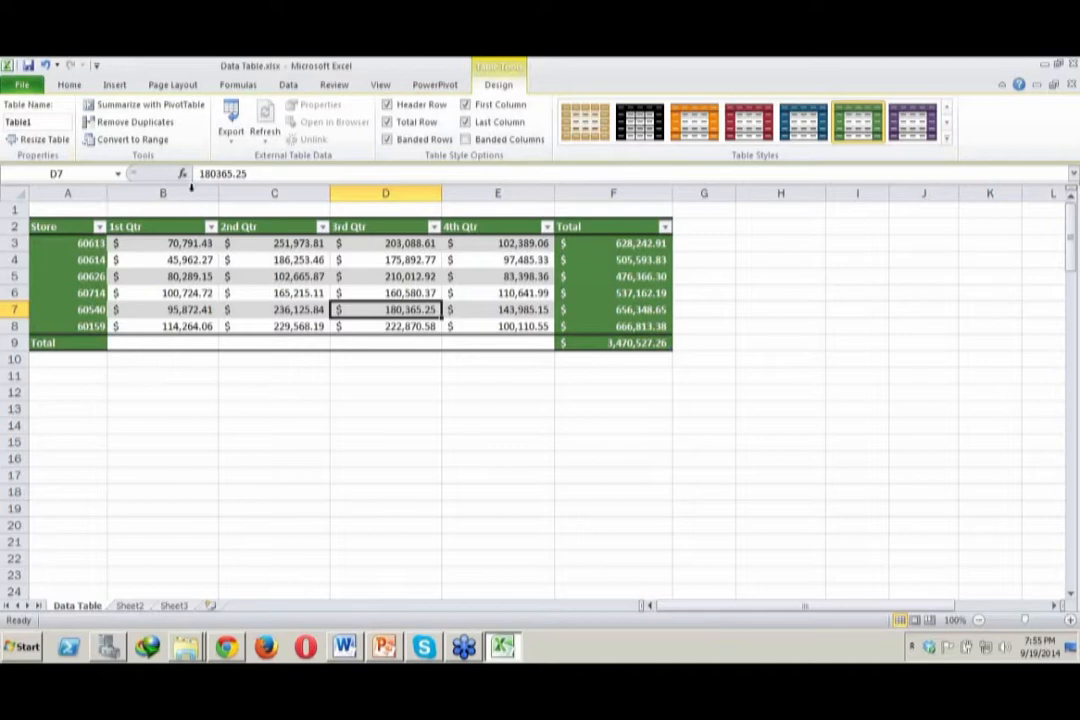
pyautogui.click(387, 122)
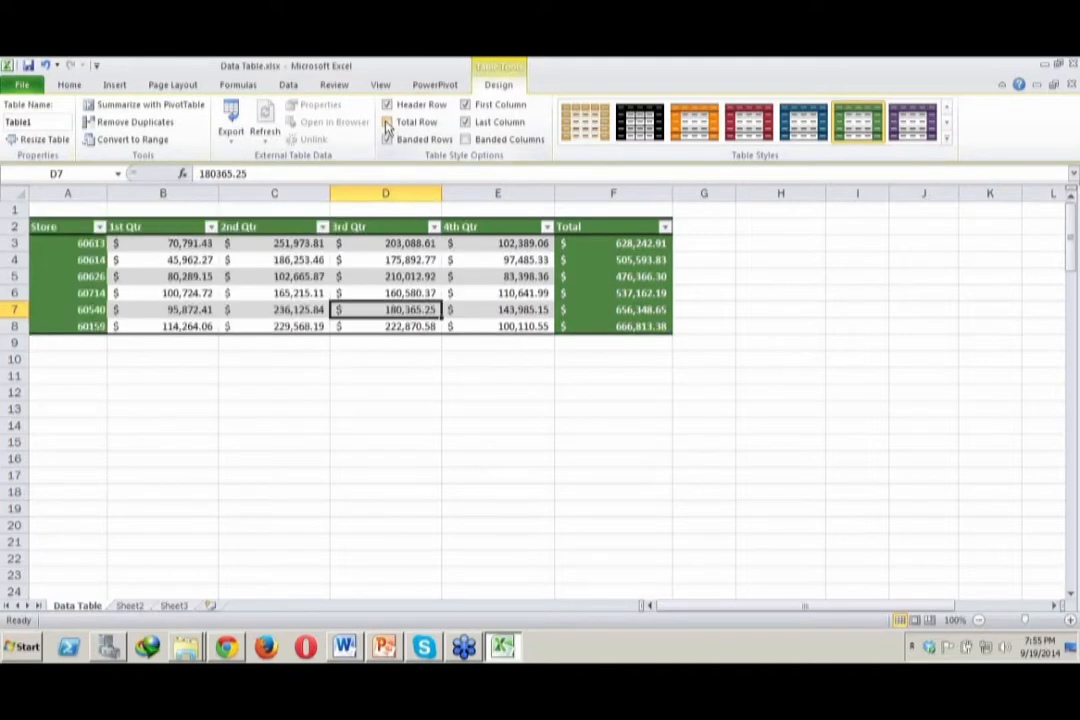
pyautogui.click(61, 341)
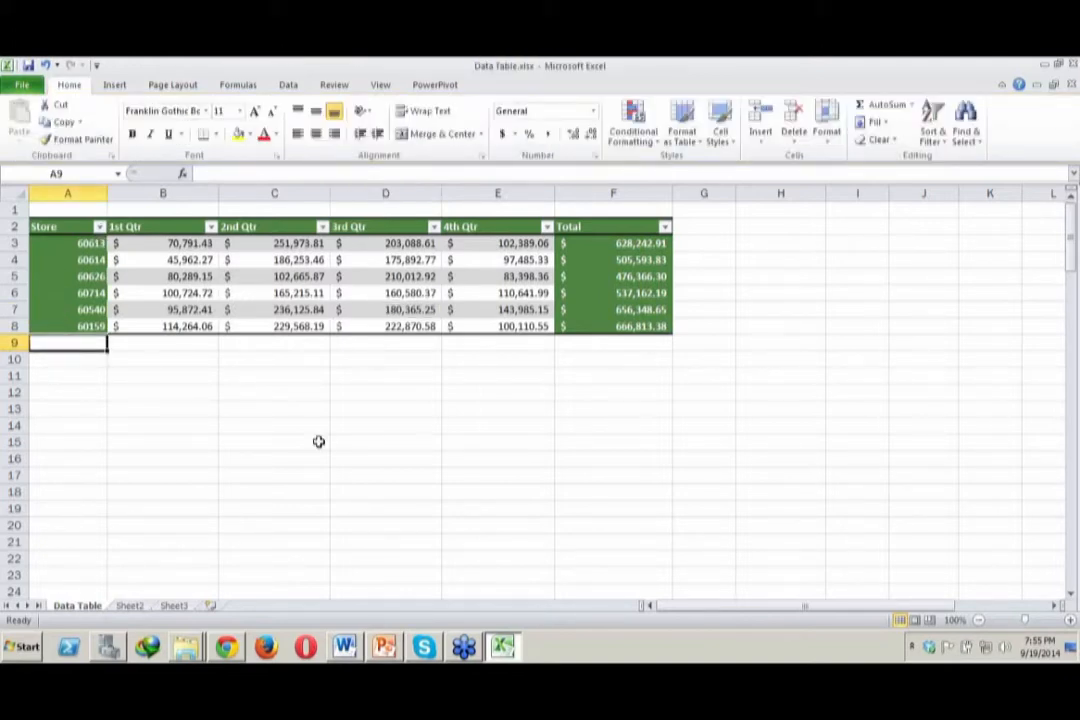
pyautogui.write('6')
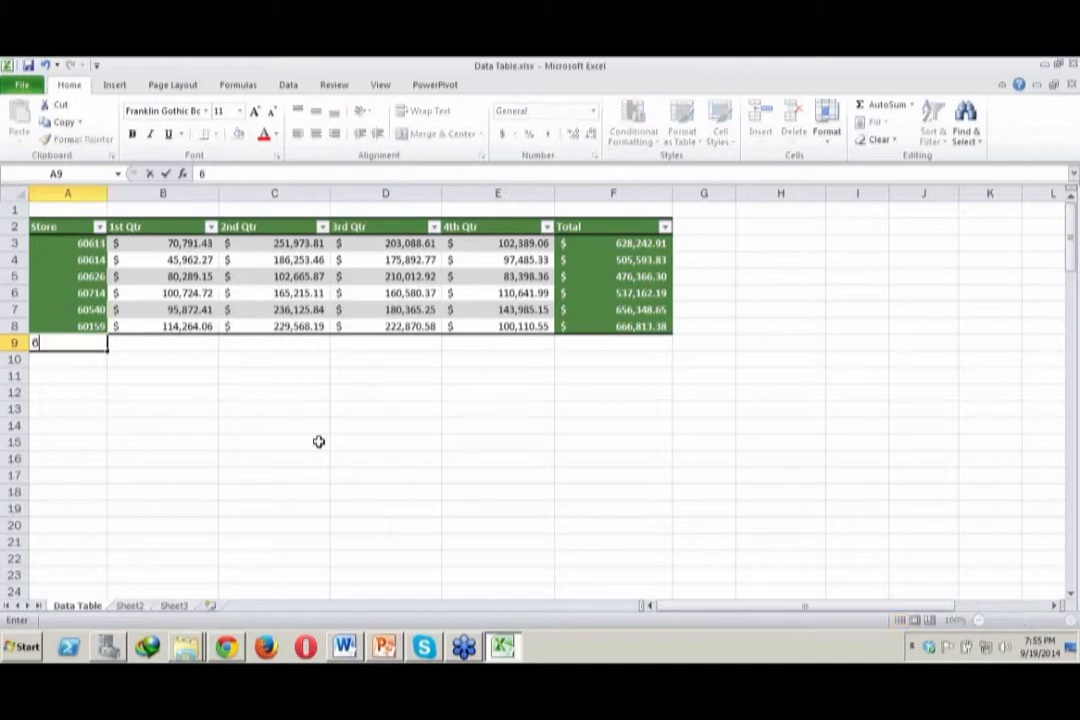
pyautogui.write('0160')
pyautogui.press('Return')
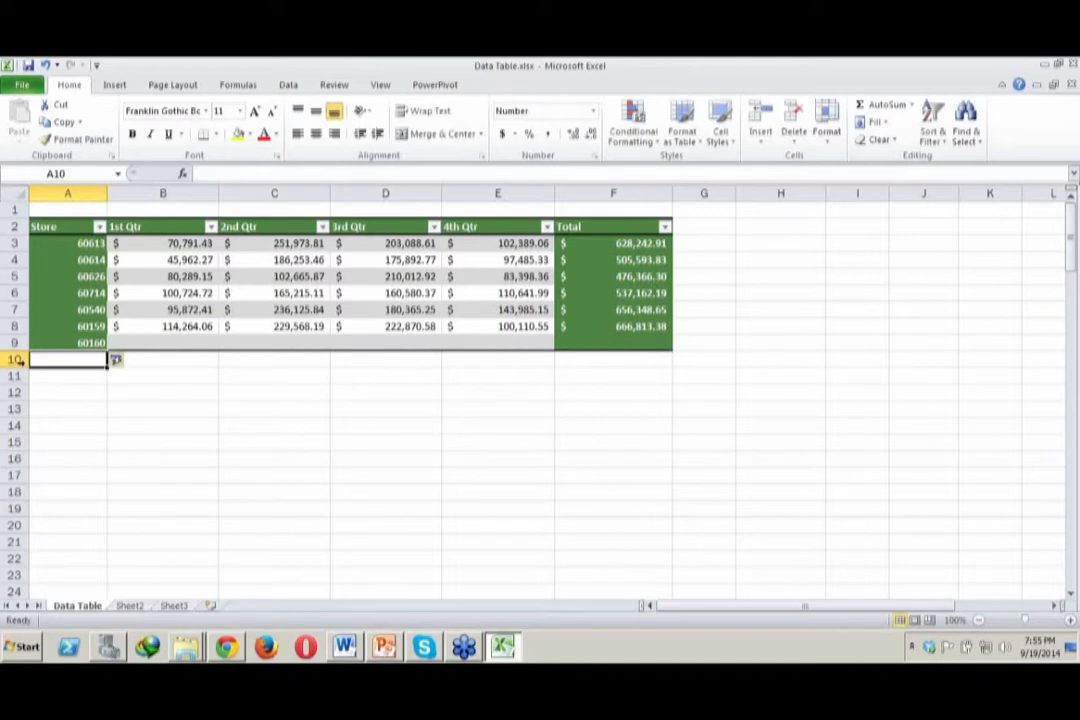
# Enter 40000, 560000, 450000 and 3400000 as the 1st to 4th Qtr amounts for store 60160
pyautogui.click(145, 342)
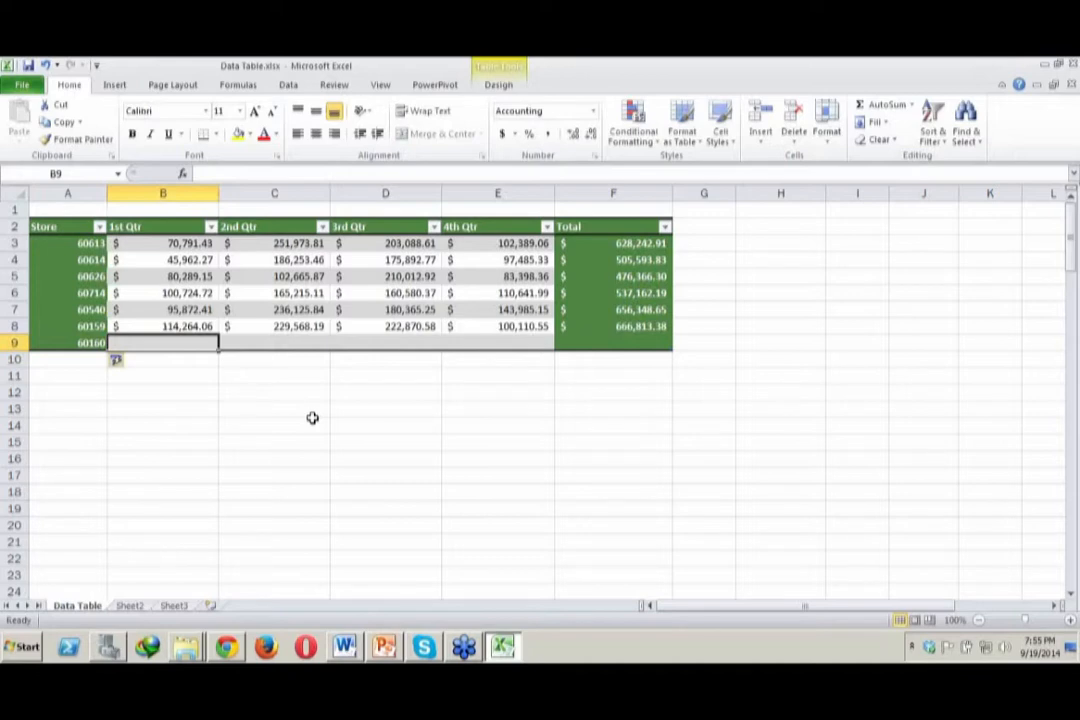
pyautogui.write('40000')
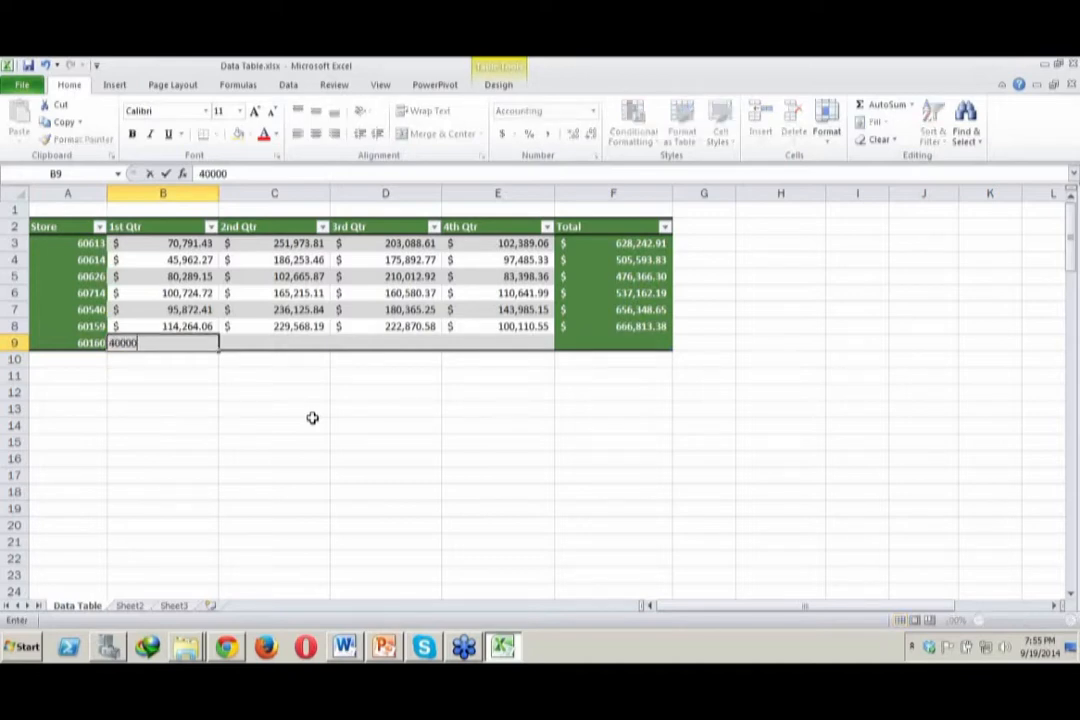
pyautogui.press('Tab')
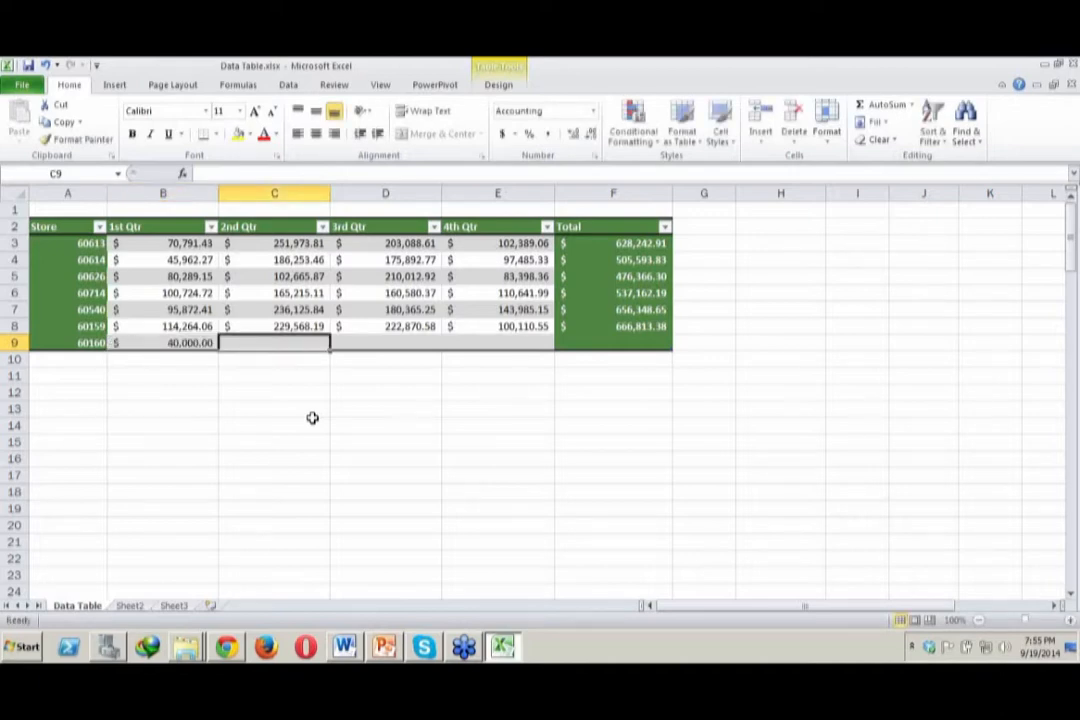
pyautogui.write('560000')
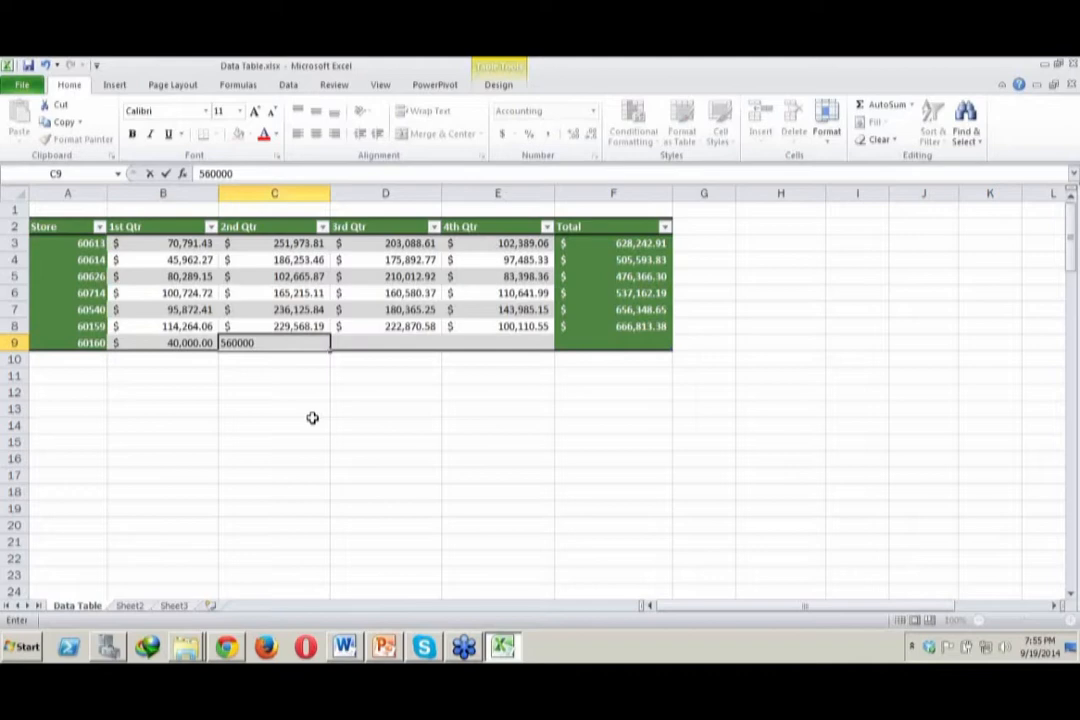
pyautogui.press('Tab')
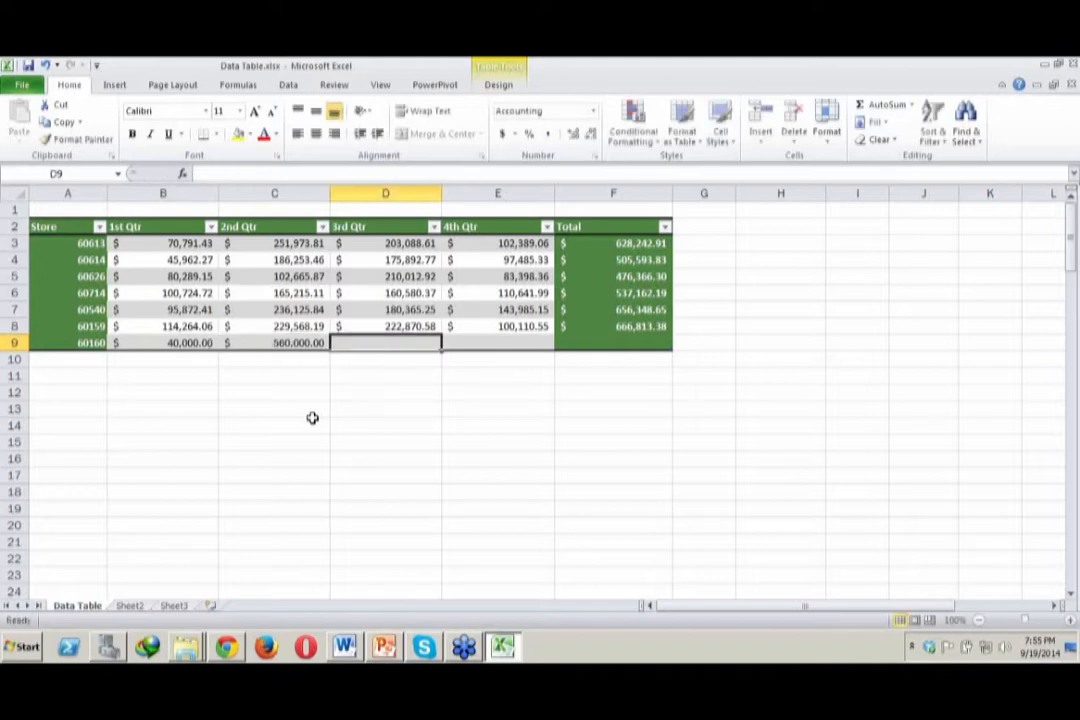
pyautogui.write('450,000')
pyautogui.press('Tab')
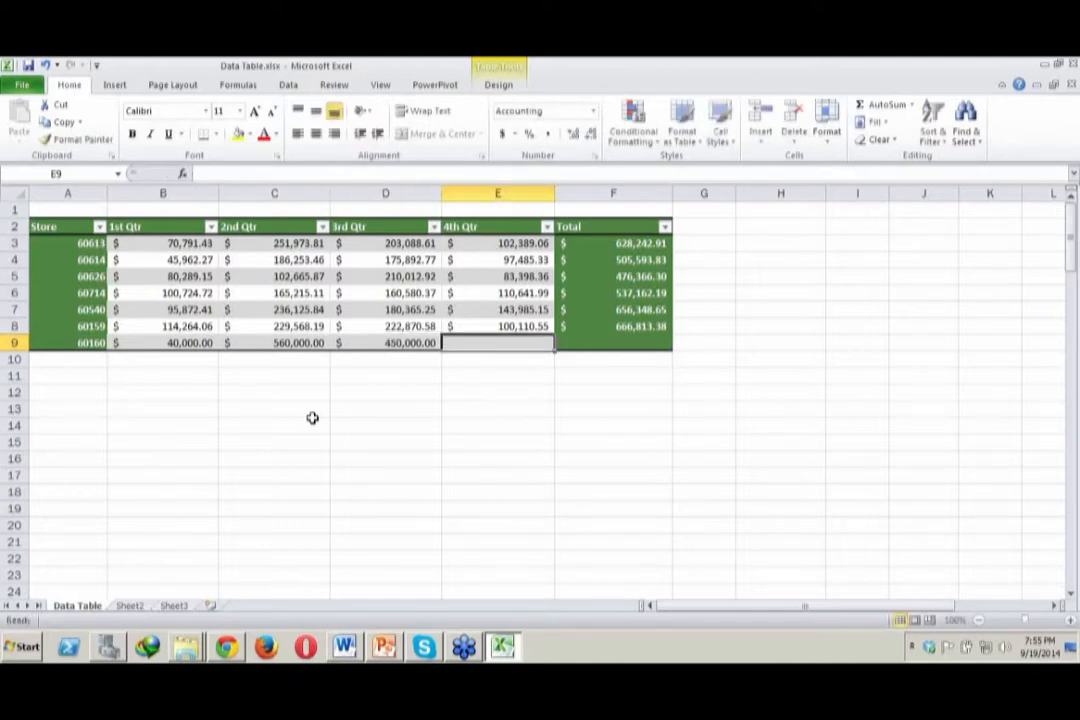
pyautogui.write('3,400,00')
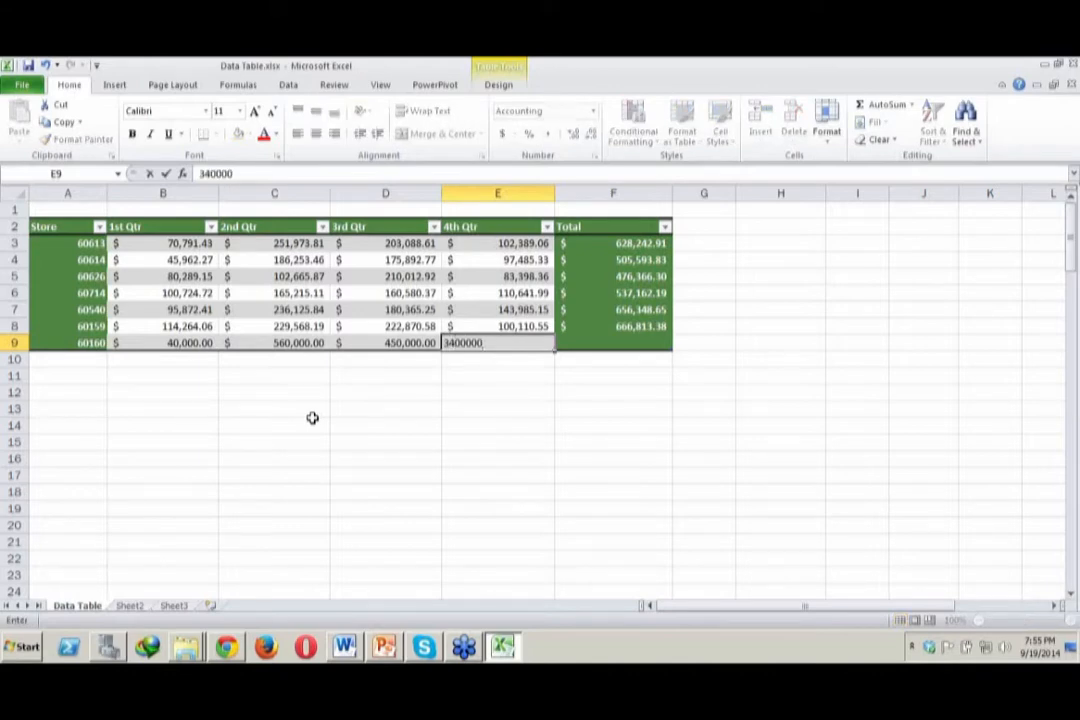
pyautogui.write('0')
pyautogui.press('Tab')
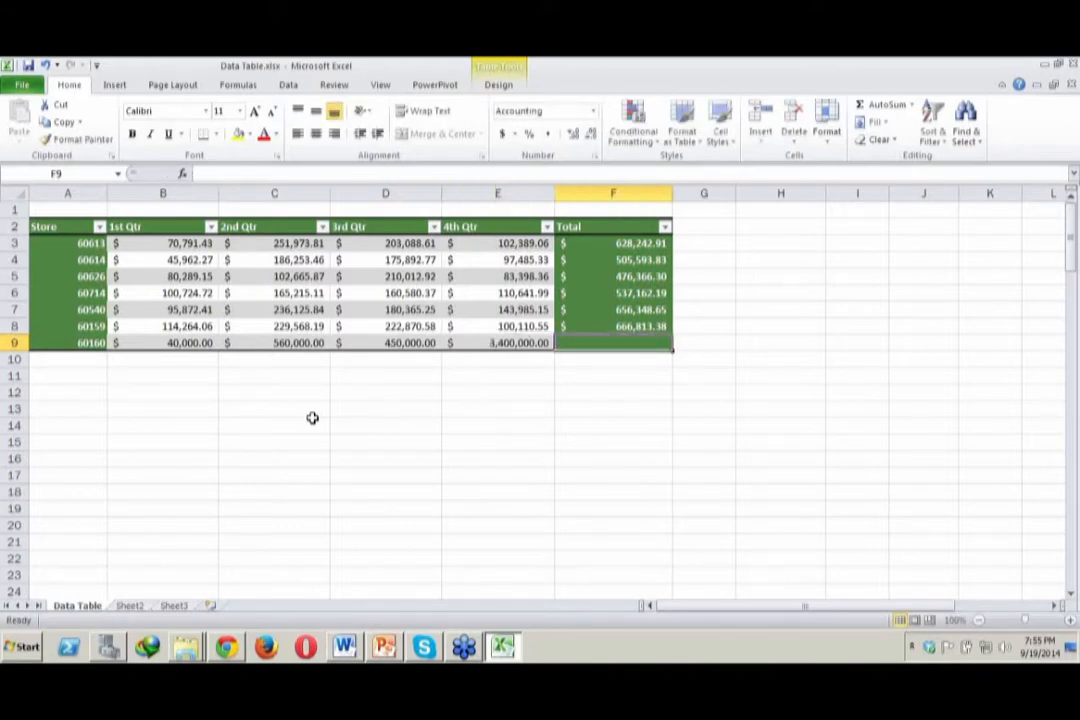
# Extend the table with a new column by entering 45000 in cell G3, directly beside the Total column
pyautogui.click(687, 242)
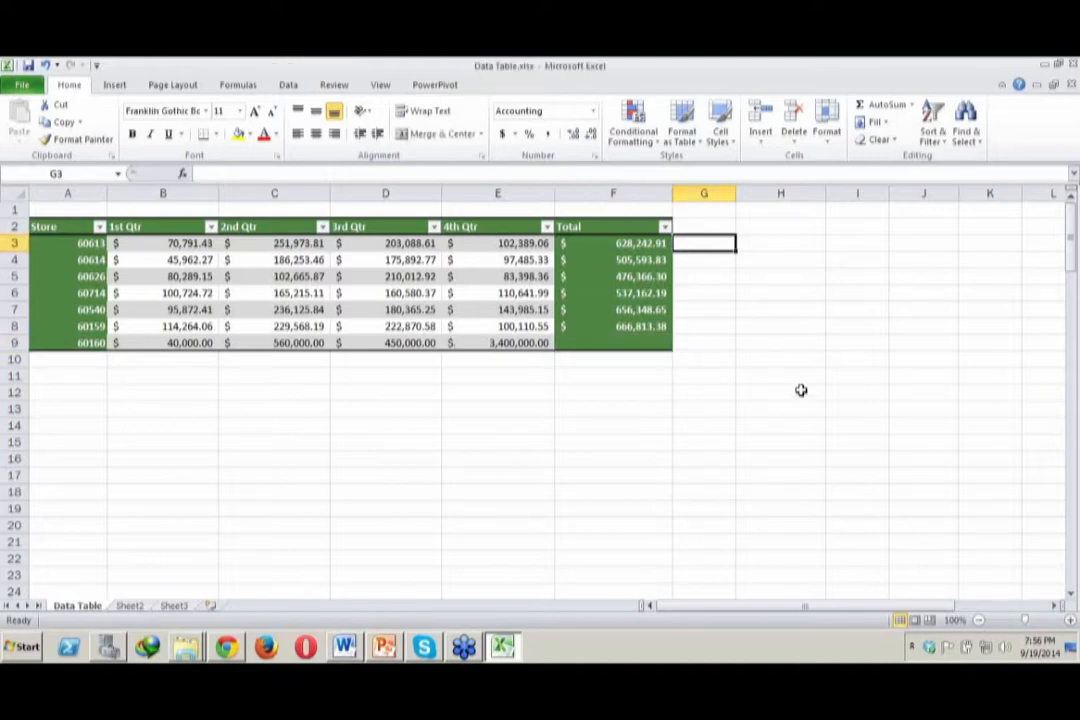
pyautogui.write('45000')
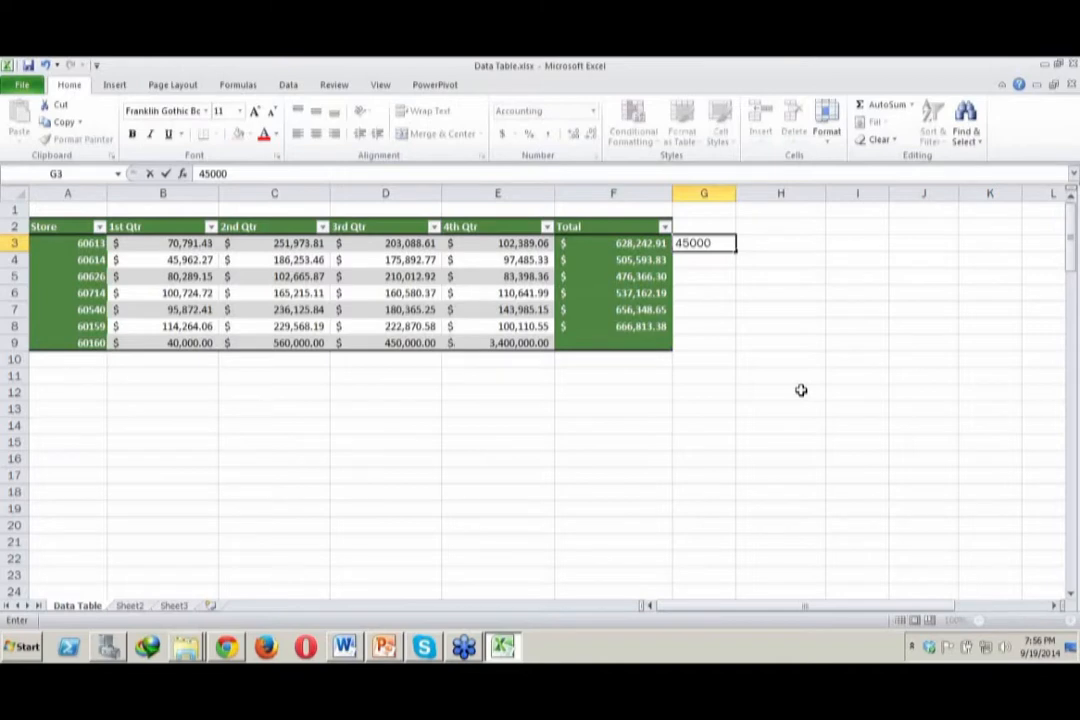
pyautogui.press('Return')
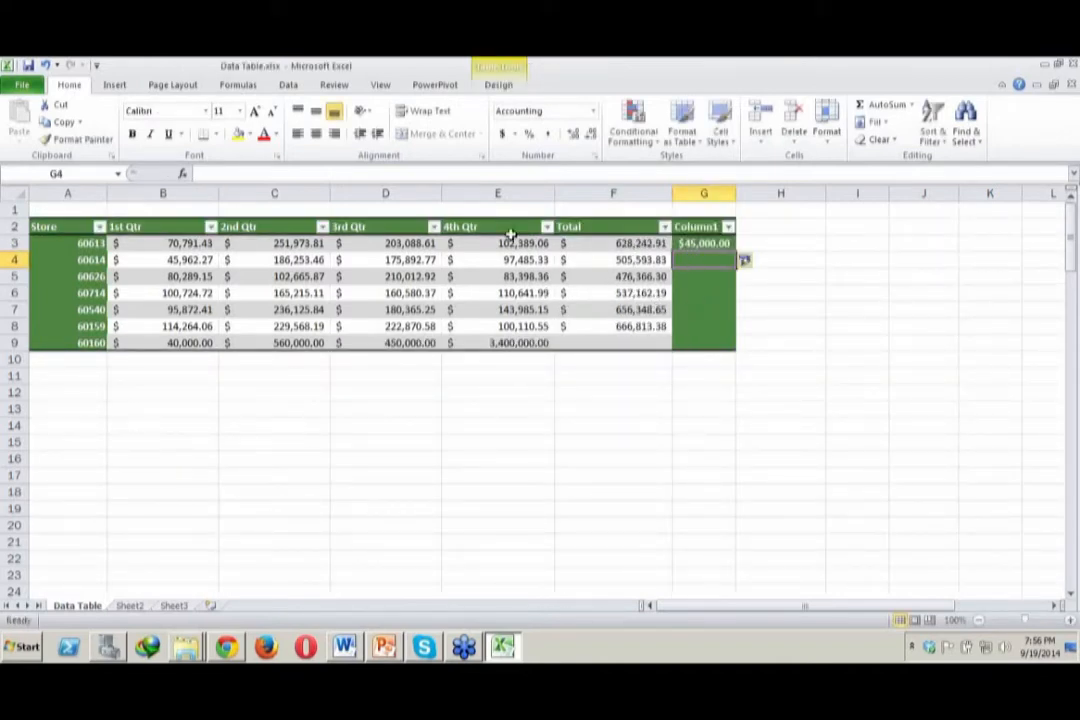
pyautogui.click(405, 279)
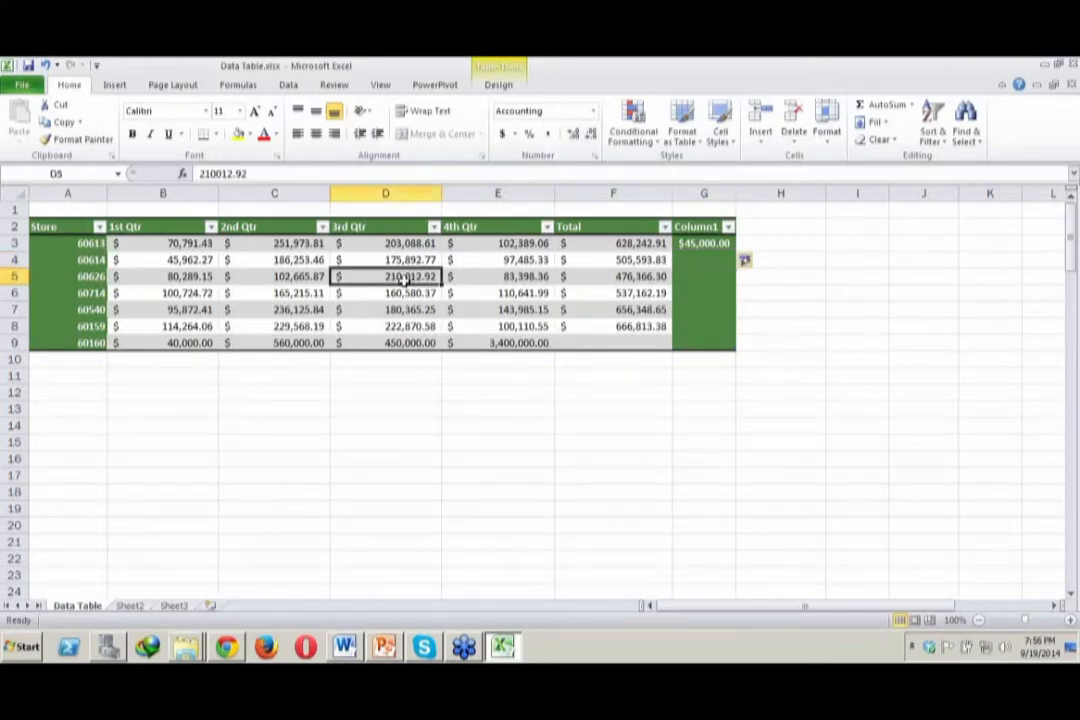
pyautogui.click(499, 84)
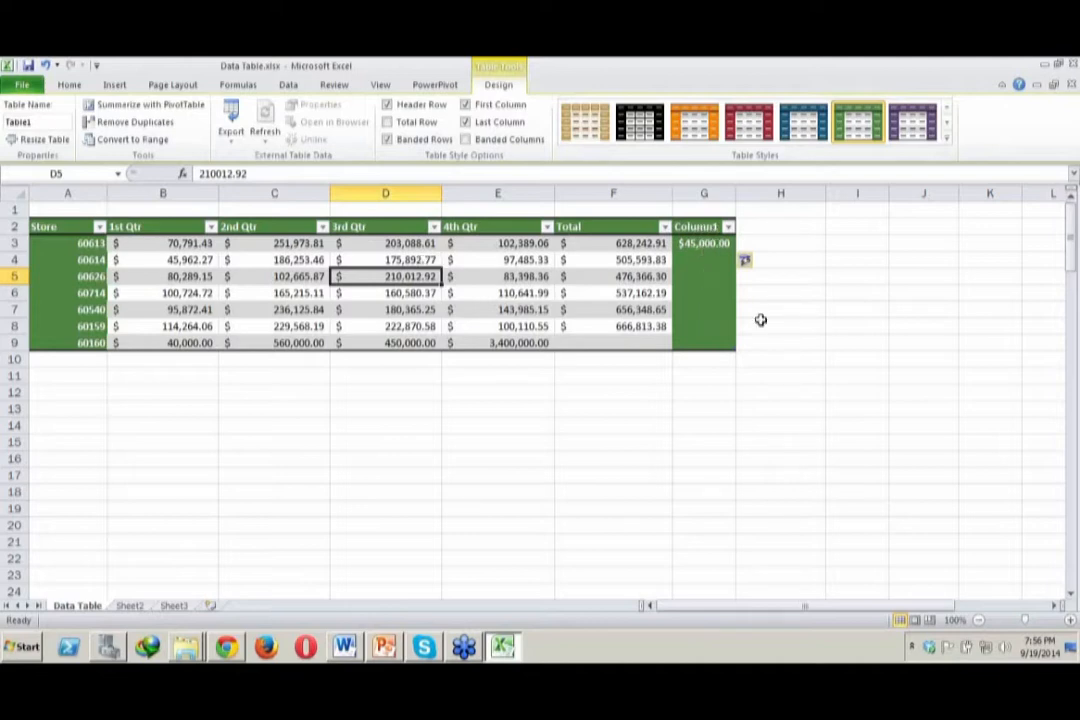
# Add another table column by entering 34000 in cell H3, directly beside Column1
pyautogui.click(763, 246)
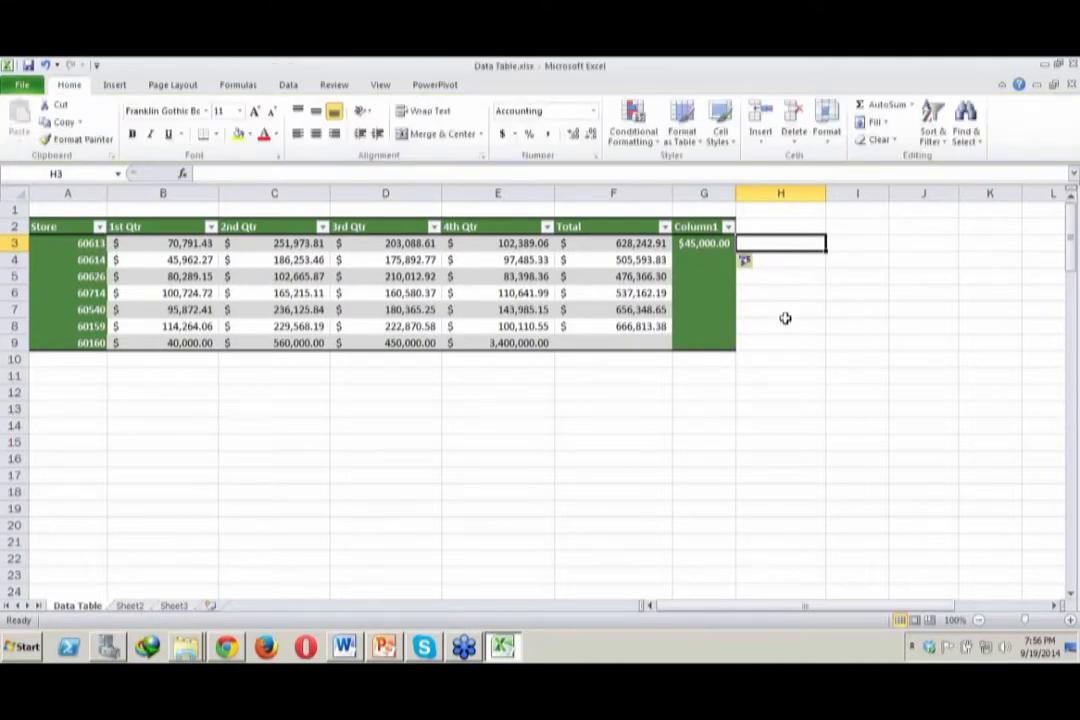
pyautogui.write(']')
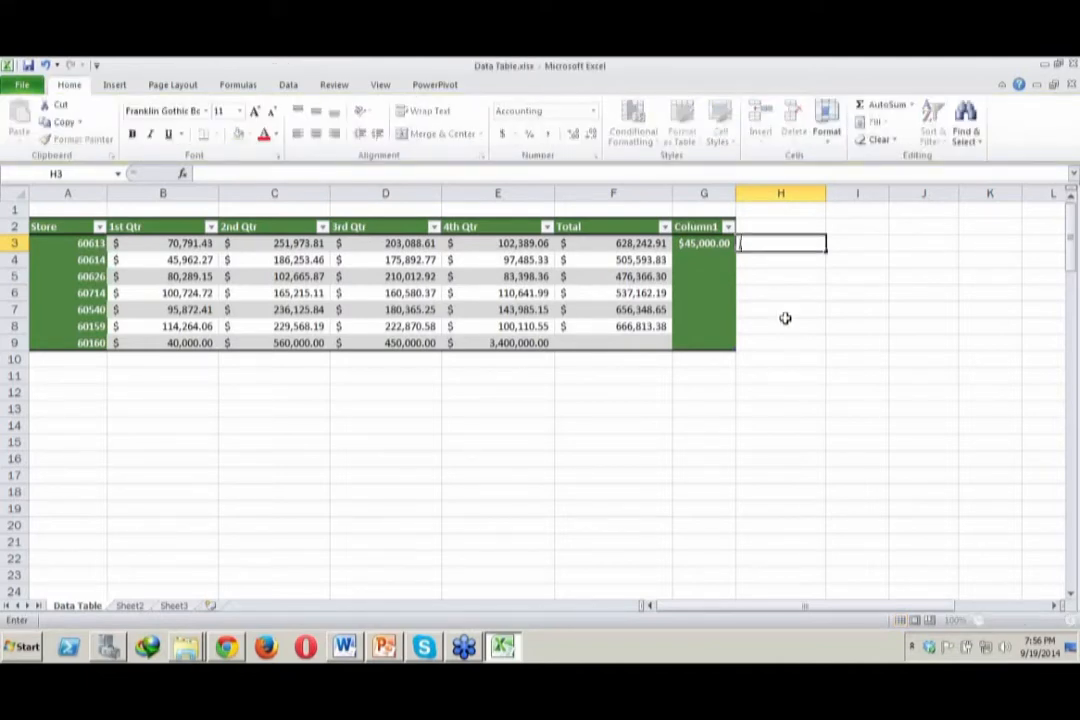
pyautogui.press('BackSpace')
pyautogui.write('34000')
pyautogui.press('Return')
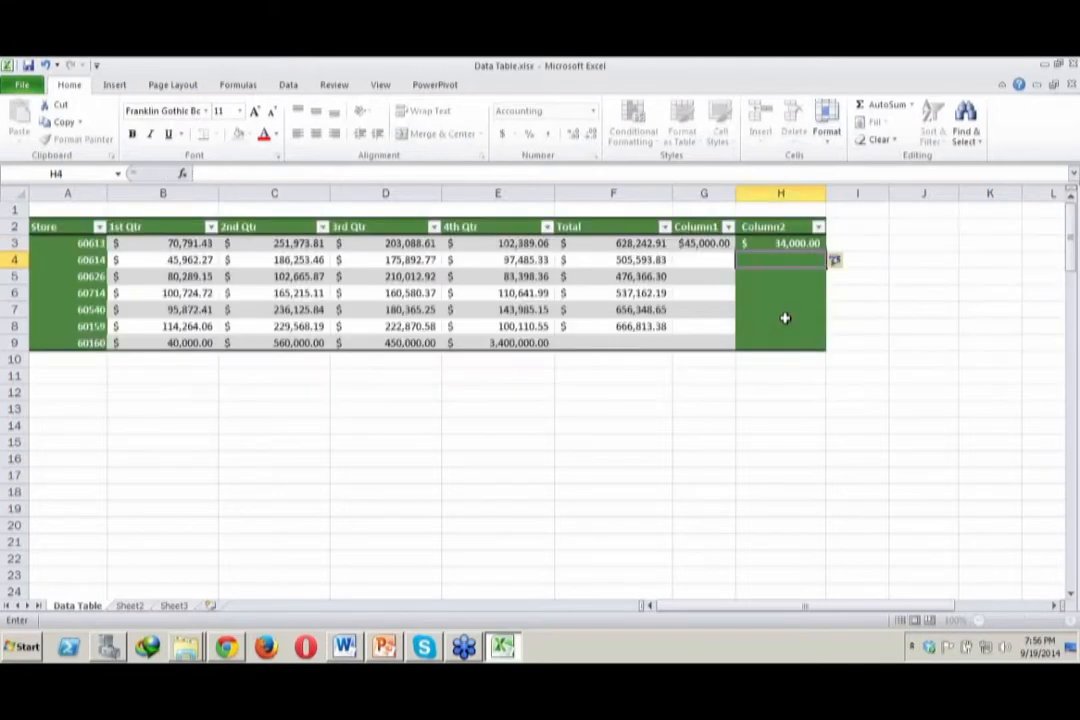
# Turn off the Last Column formatting for the table
pyautogui.click(477, 261)
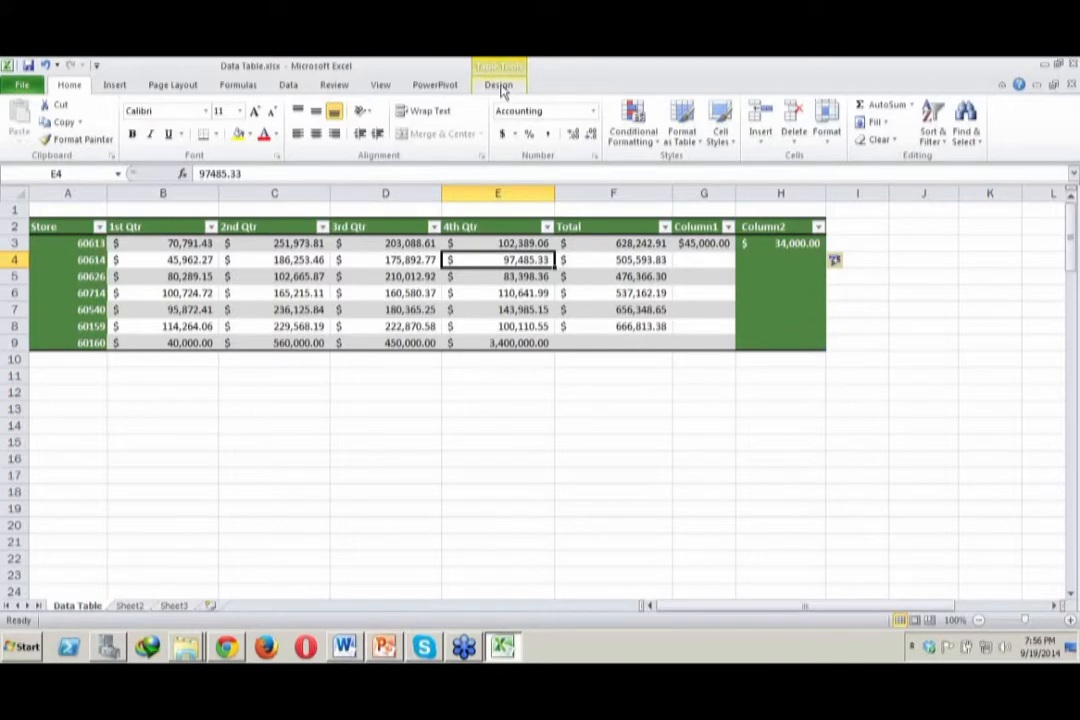
pyautogui.click(499, 86)
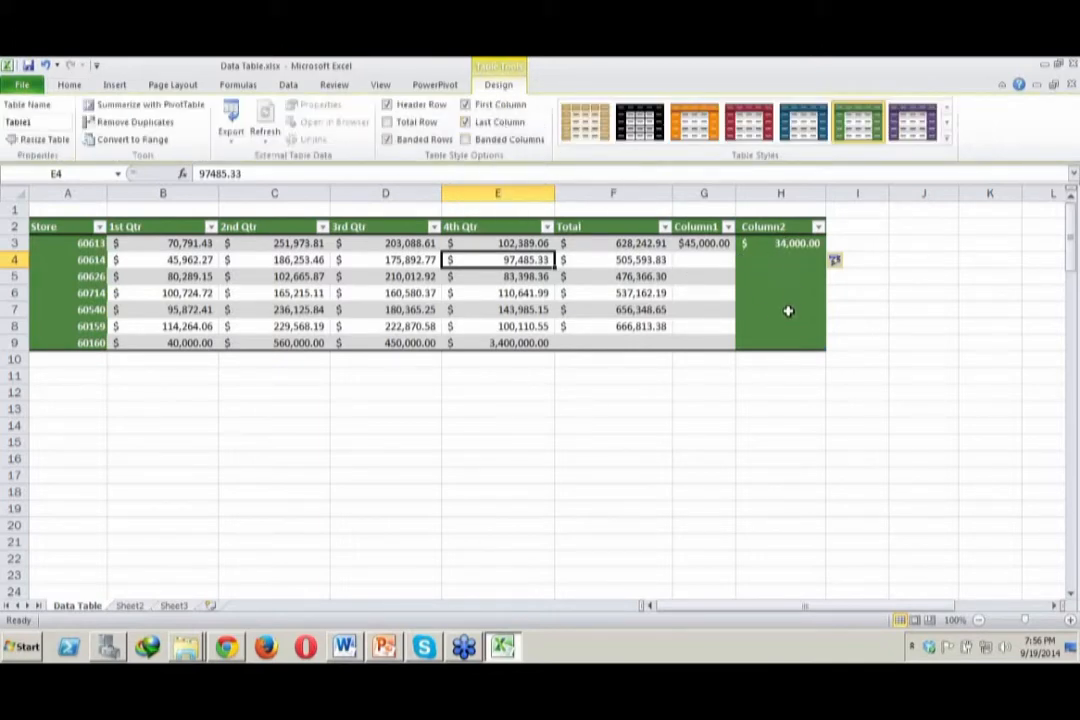
pyautogui.click(482, 124)
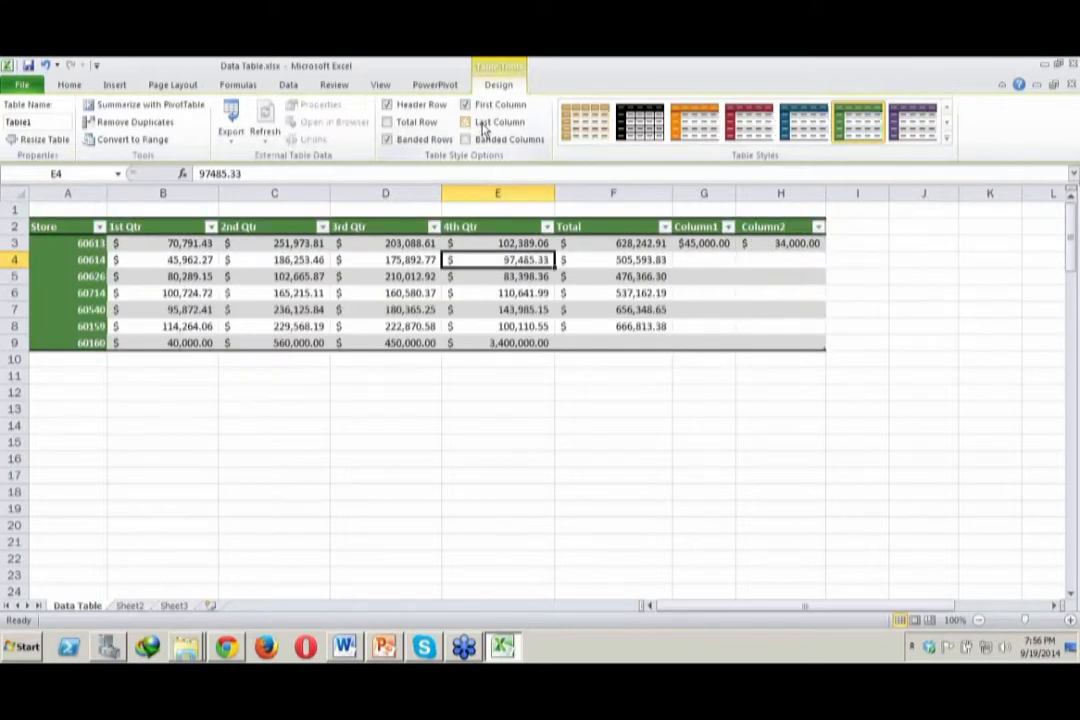
# Rename the table headers Column1 and Column2 to Demo and Demo2
pyautogui.click(704, 226)
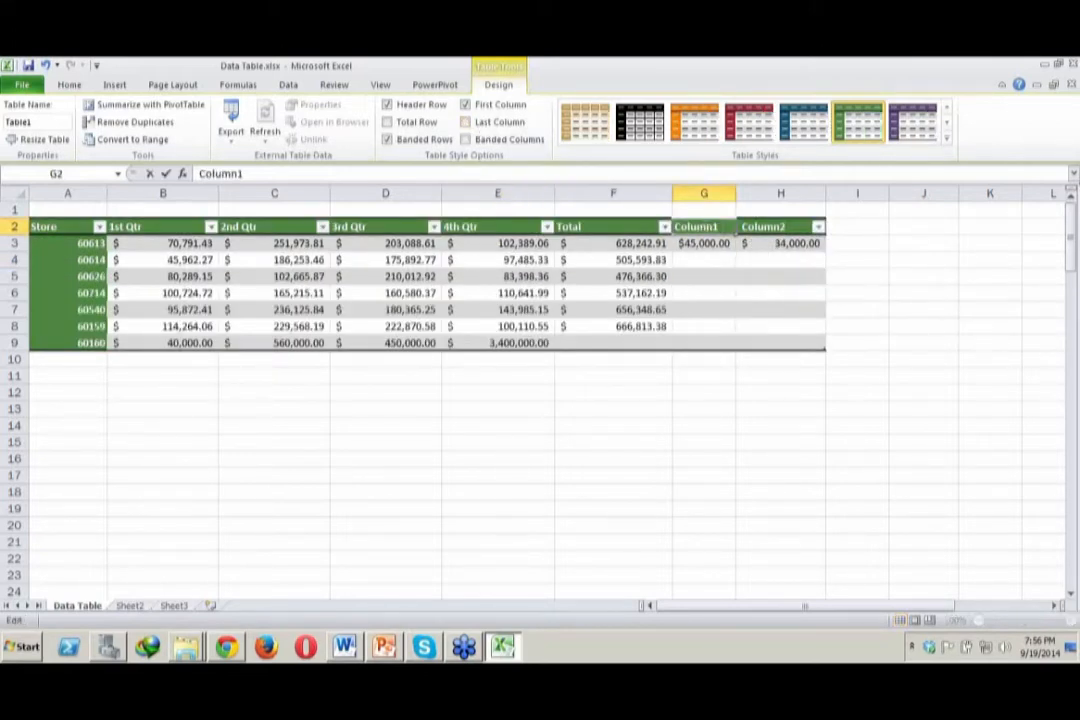
pyautogui.doubleClick(704, 226)
pyautogui.write('Demo')
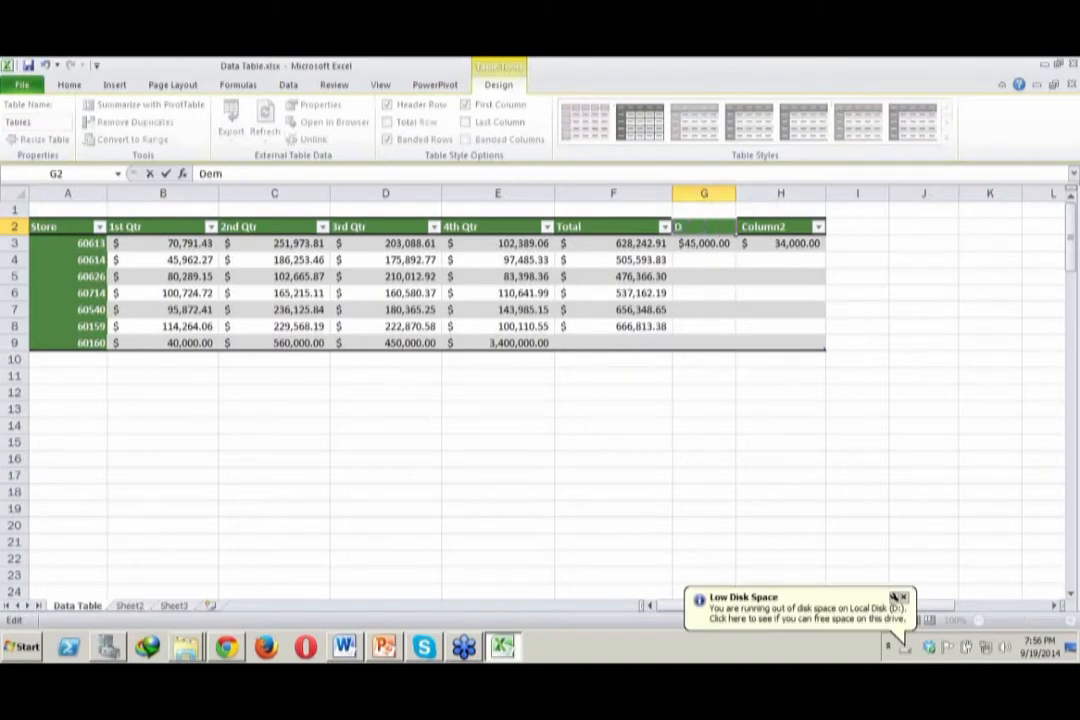
pyautogui.press('Return')
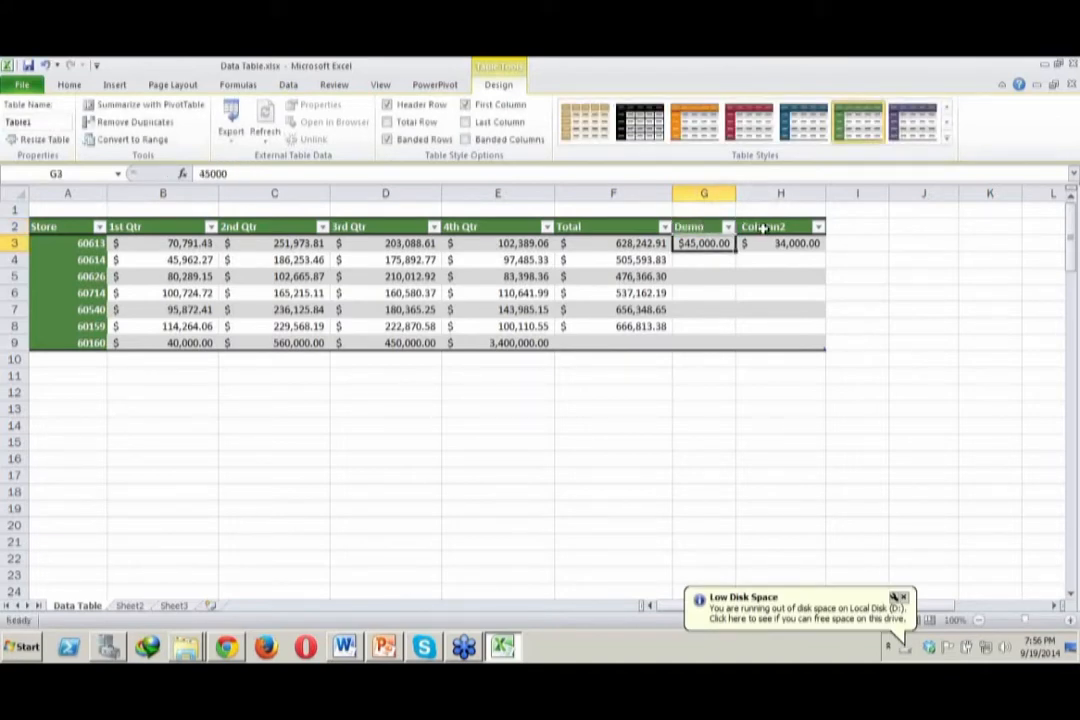
pyautogui.click(768, 227)
pyautogui.doubleClick(765, 227)
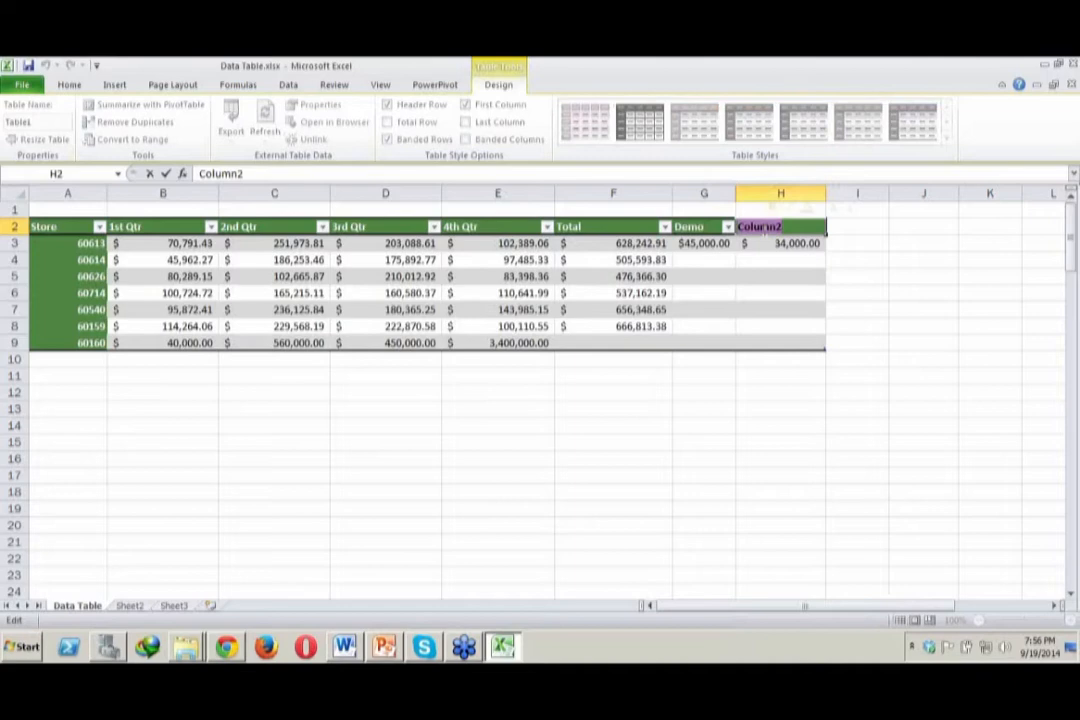
pyautogui.write('Demo2')
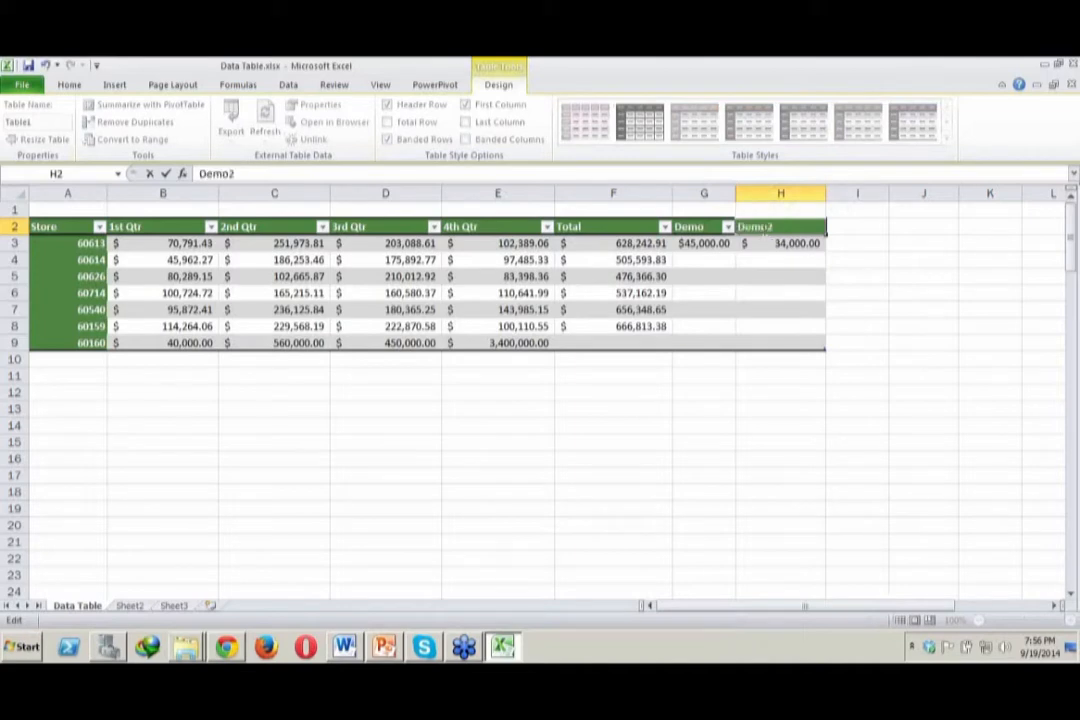
pyautogui.press('Return')
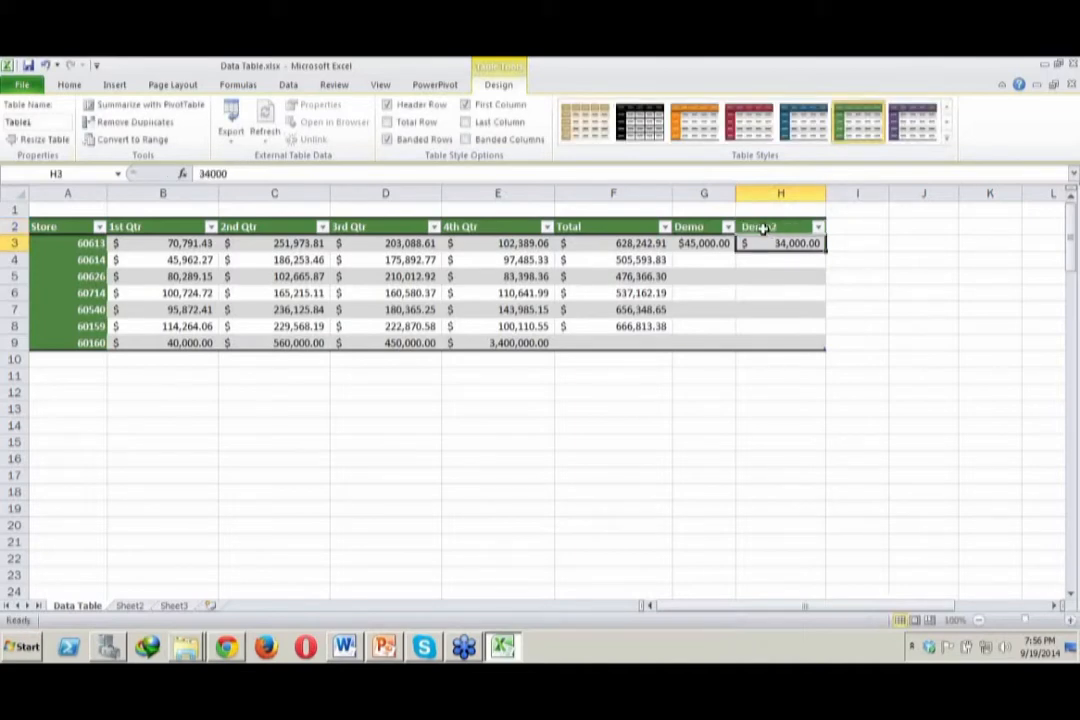
# Enter 34000, 23000 and 12000 in the Demo column for stores 60614, 60626 and 60714 (G4:G6)
pyautogui.click(607, 342)
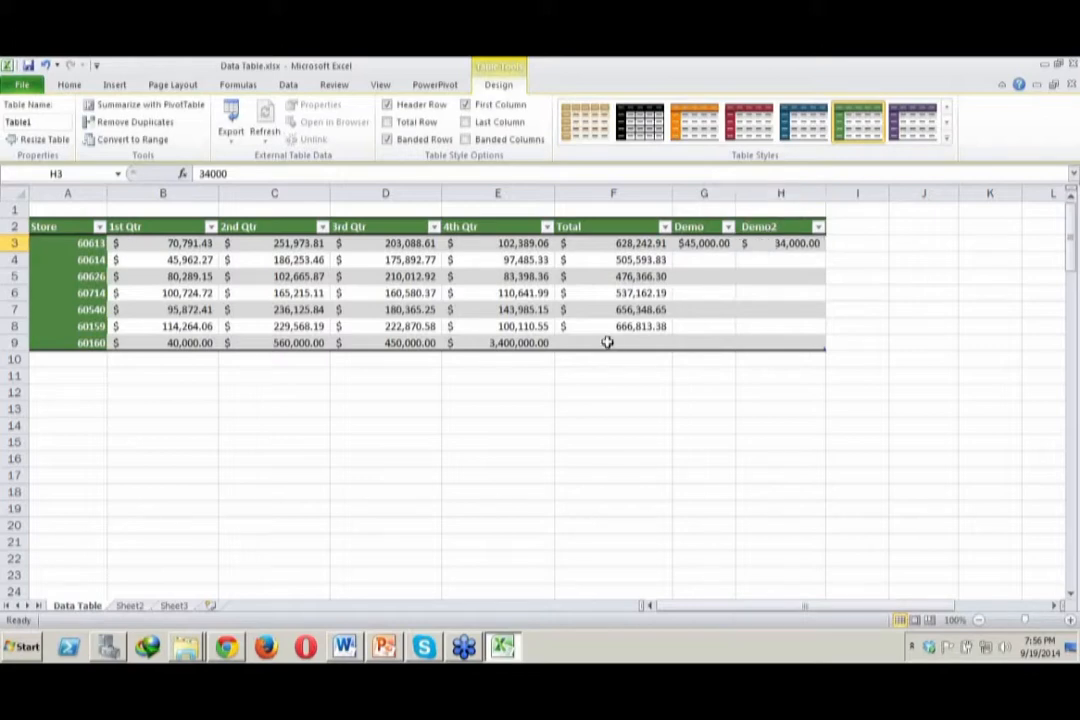
pyautogui.click(646, 309)
pyautogui.click(726, 257)
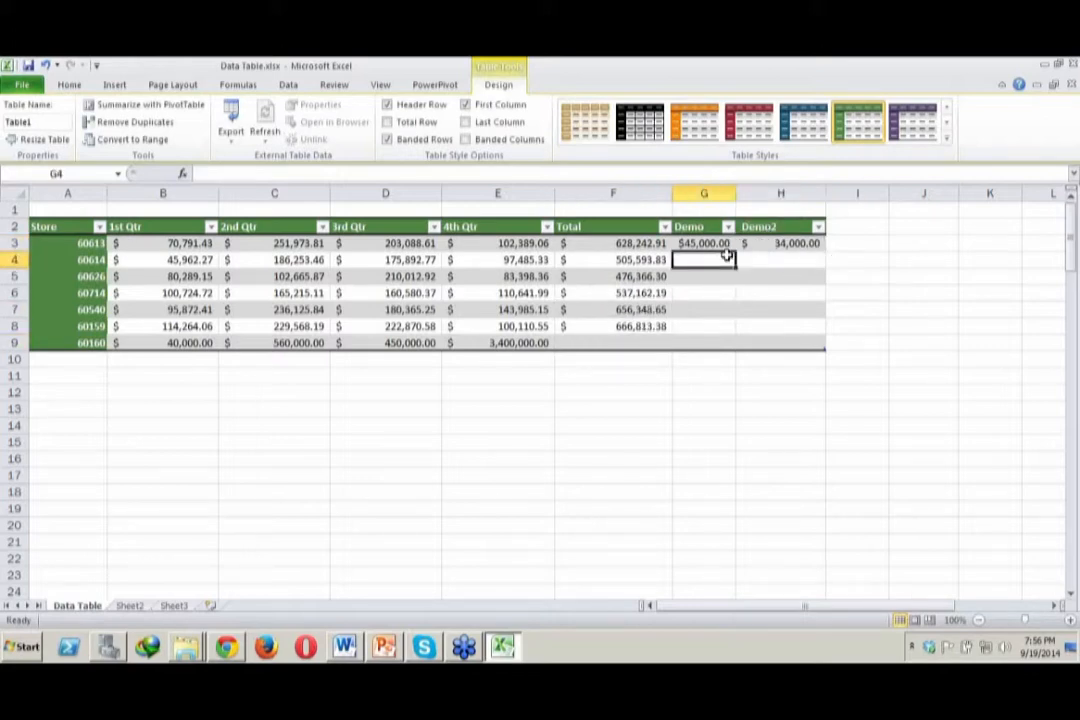
pyautogui.write('34000')
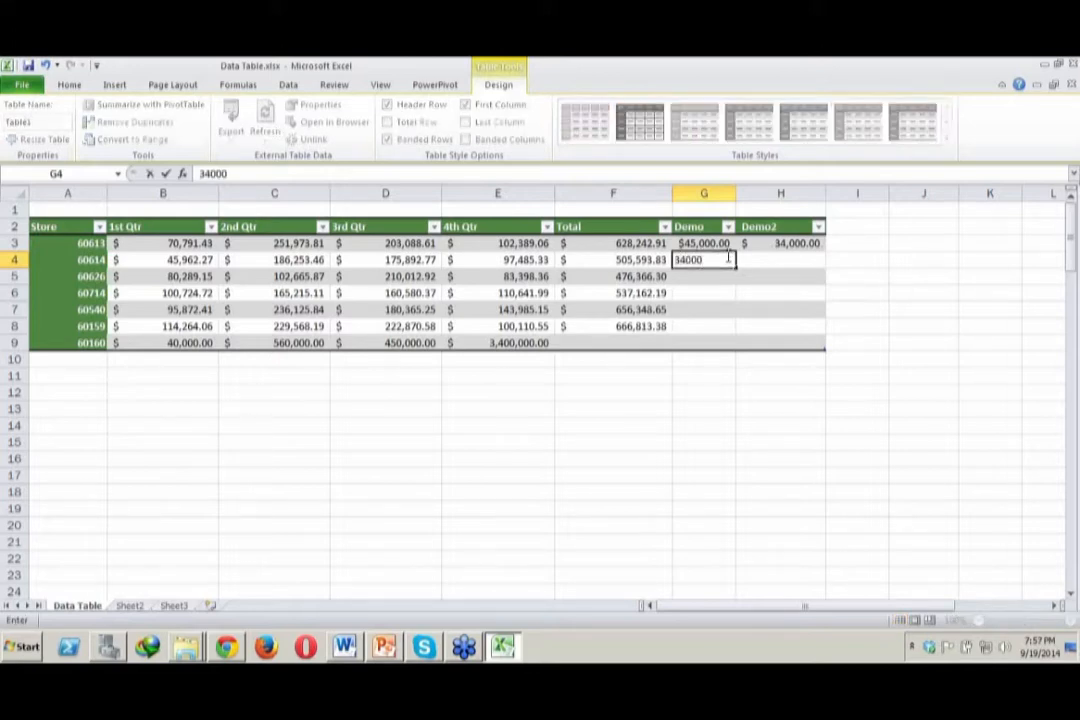
pyautogui.press('Return')
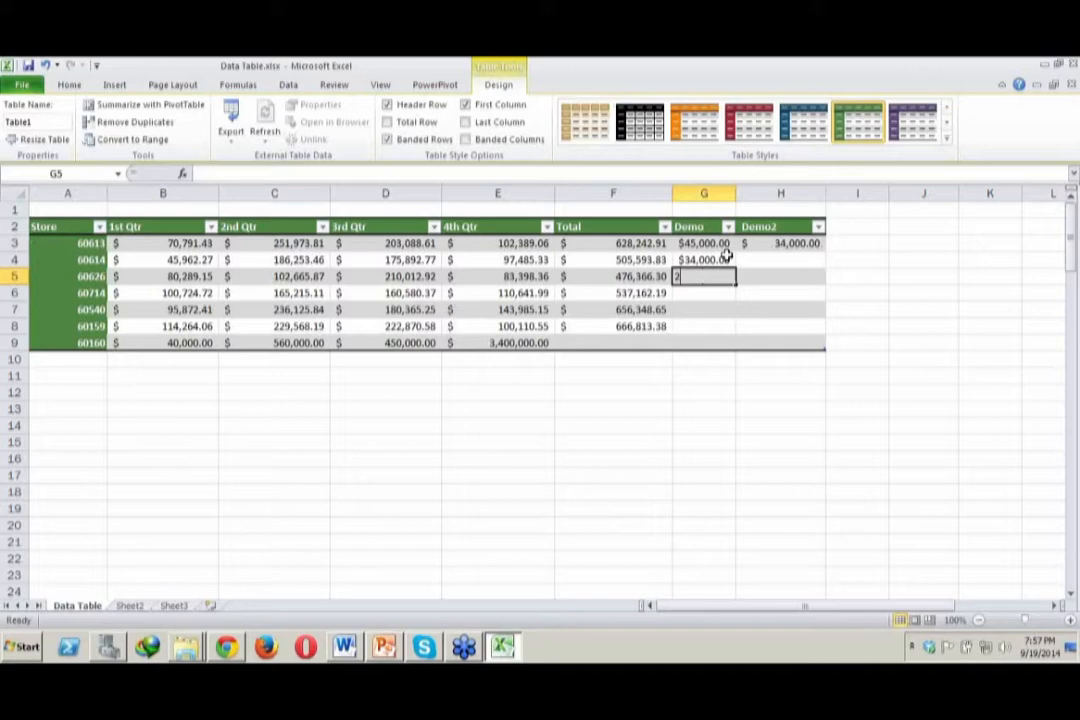
pyautogui.write('23000')
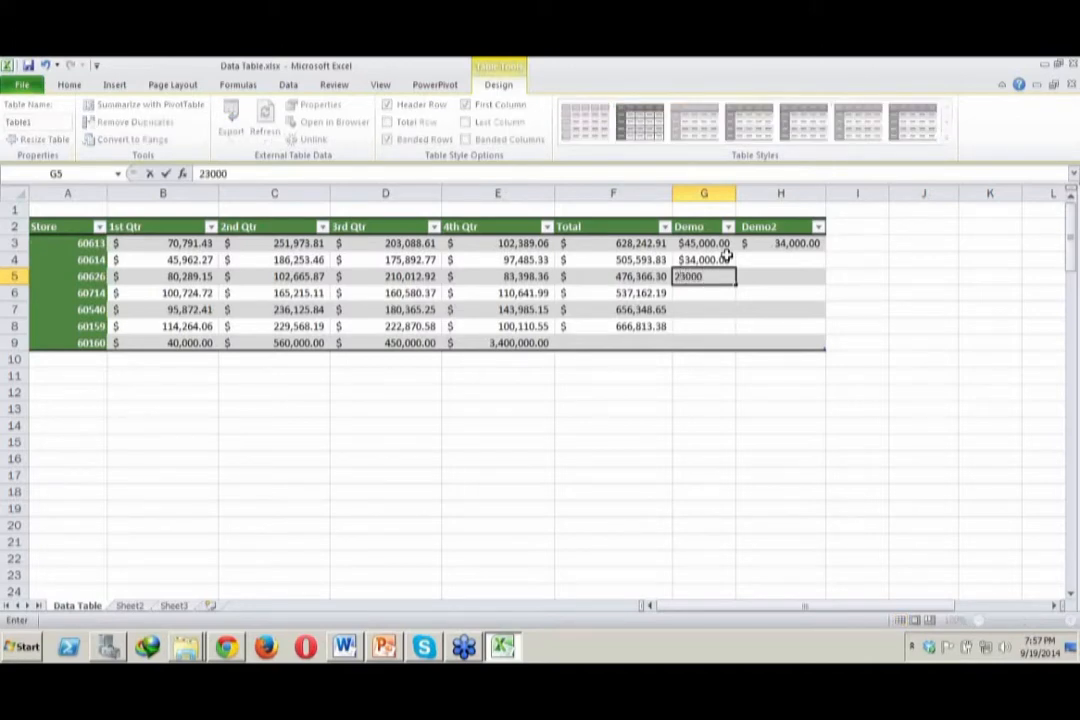
pyautogui.press('Return')
pyautogui.write('12000')
pyautogui.press('Return')
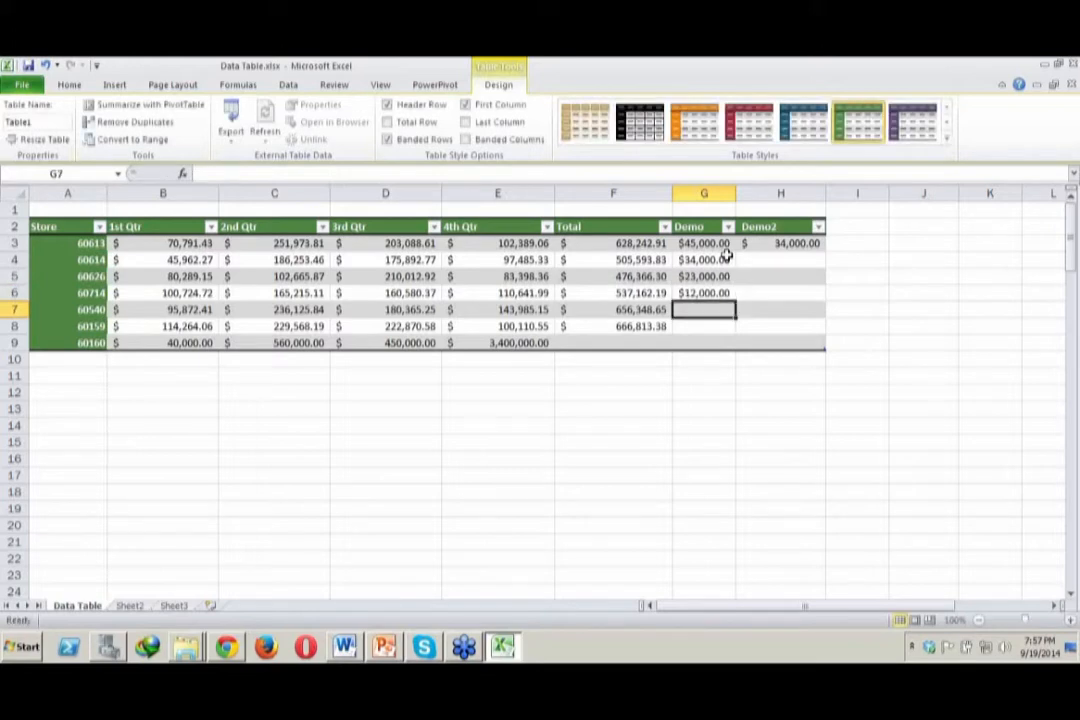
# Enter 54000 and 60000 in the Demo column for stores 60540 and 60159 (G7:G8)
pyautogui.write('54000')
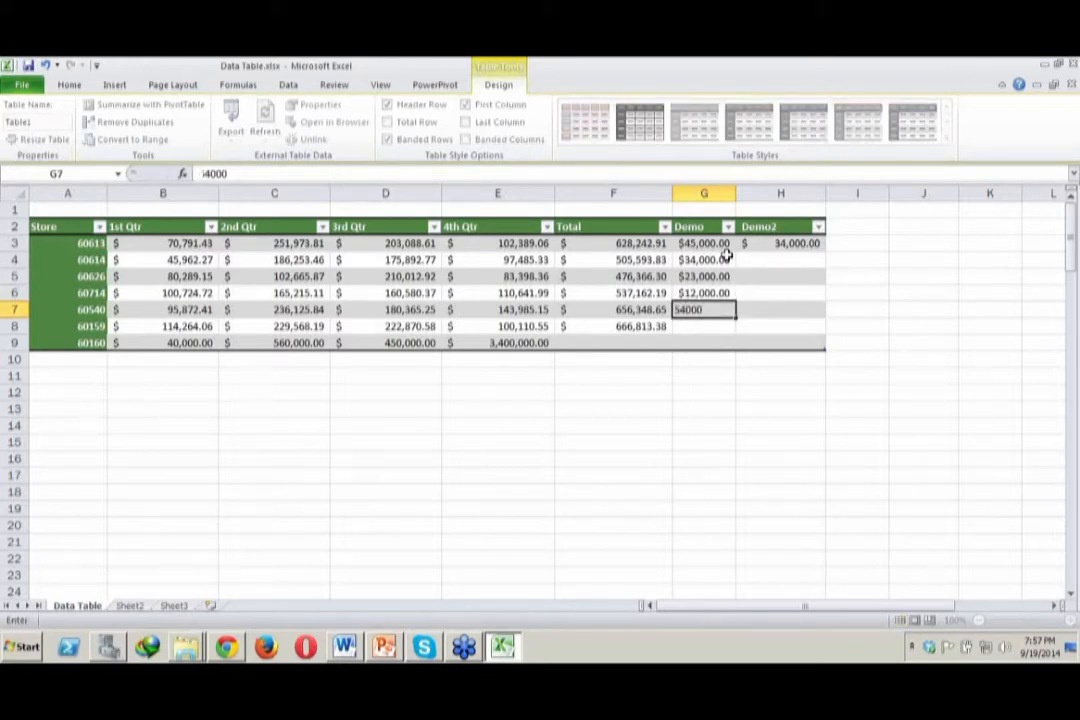
pyautogui.press('Return')
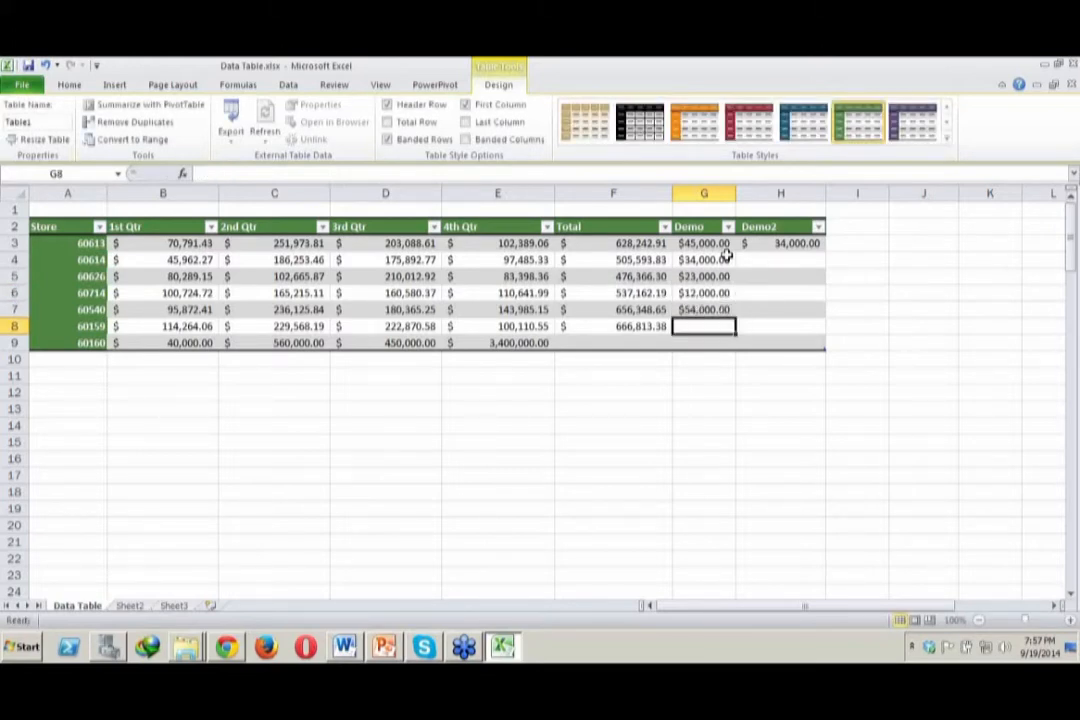
pyautogui.write('60000')
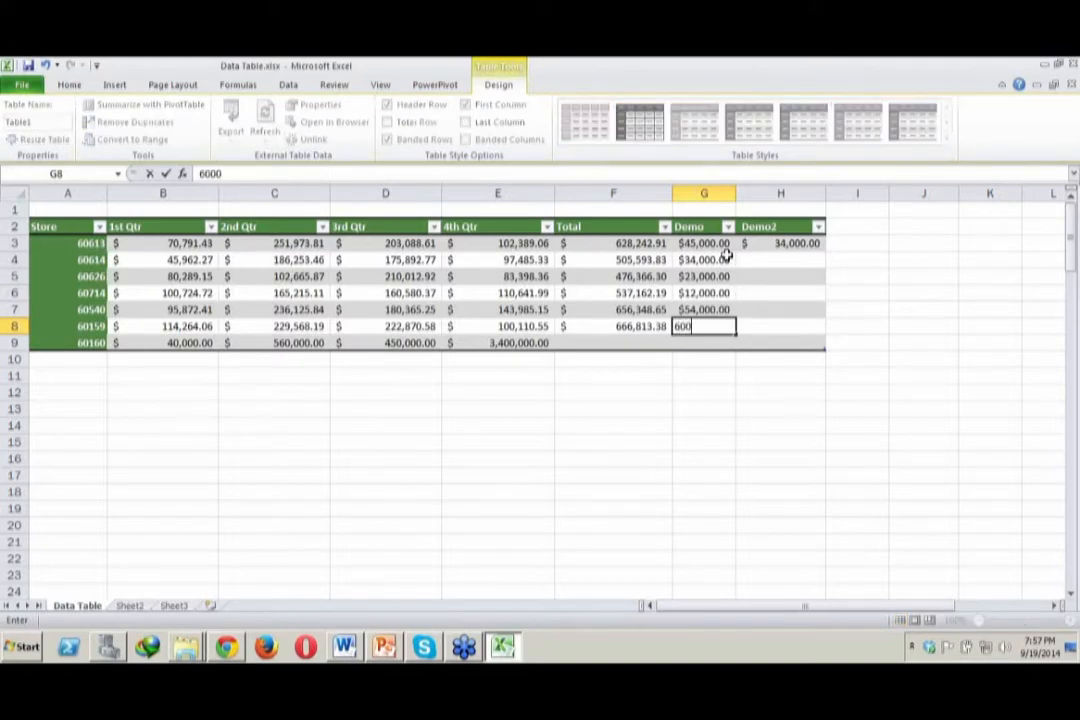
pyautogui.press('Return')
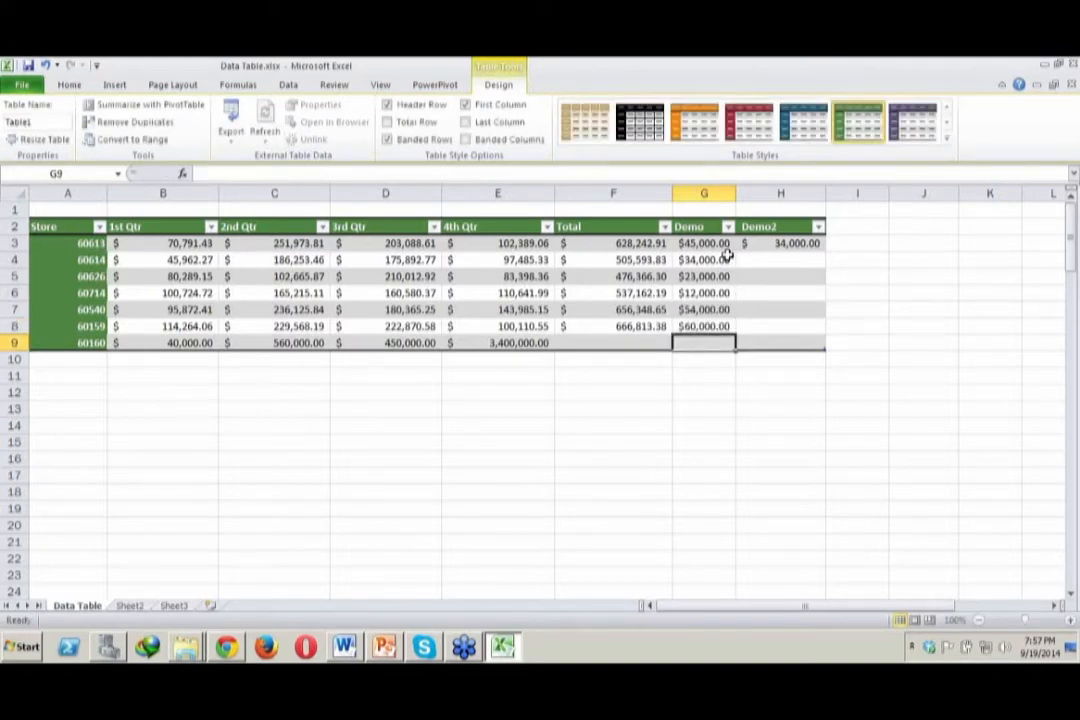
# Fill the Demo2 column from H4 to H8 with 45000, 34000, 12000, 10000 and 11000
pyautogui.click(762, 258)
pyautogui.write('45000')
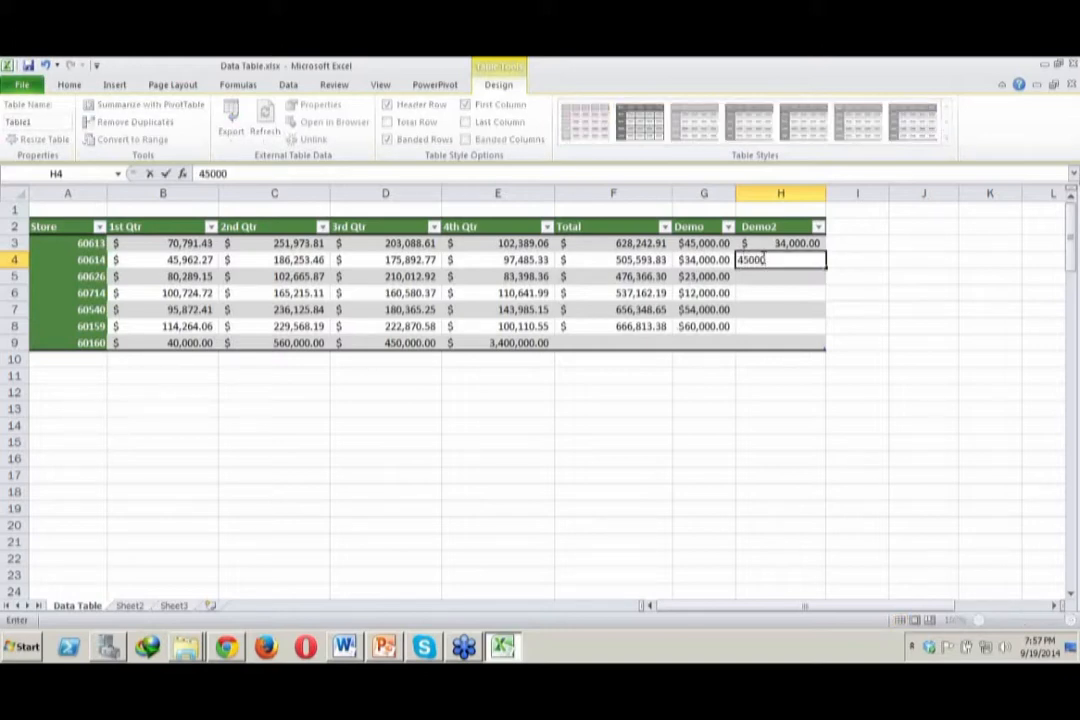
pyautogui.press('Return')
pyautogui.write('34000')
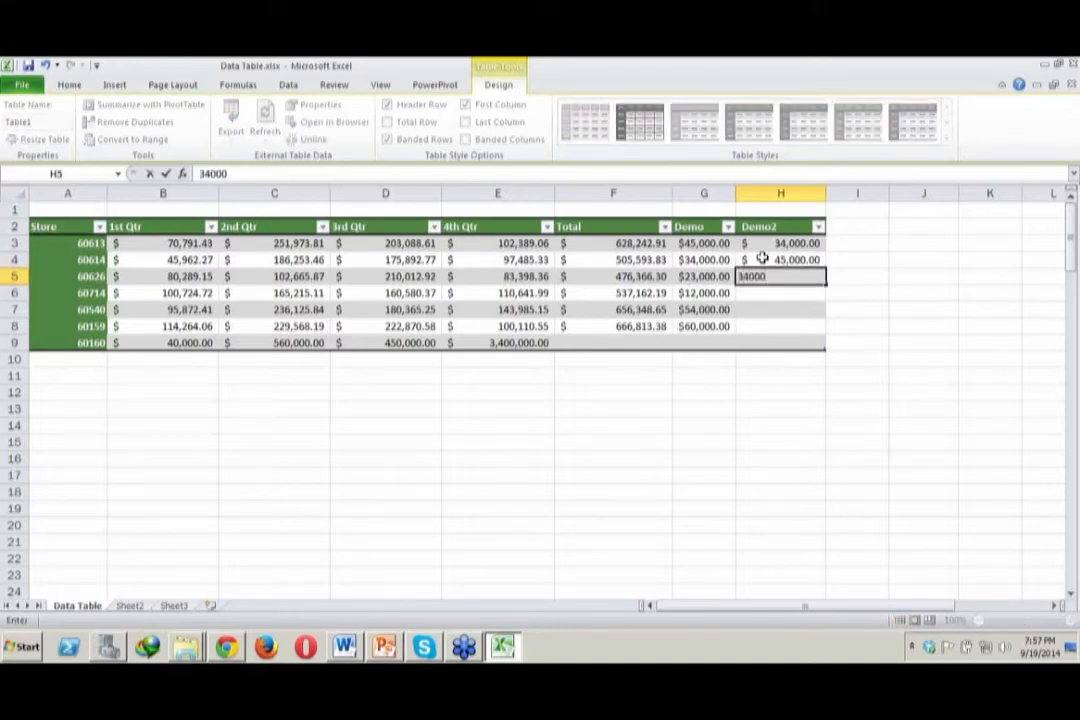
pyautogui.press('Return')
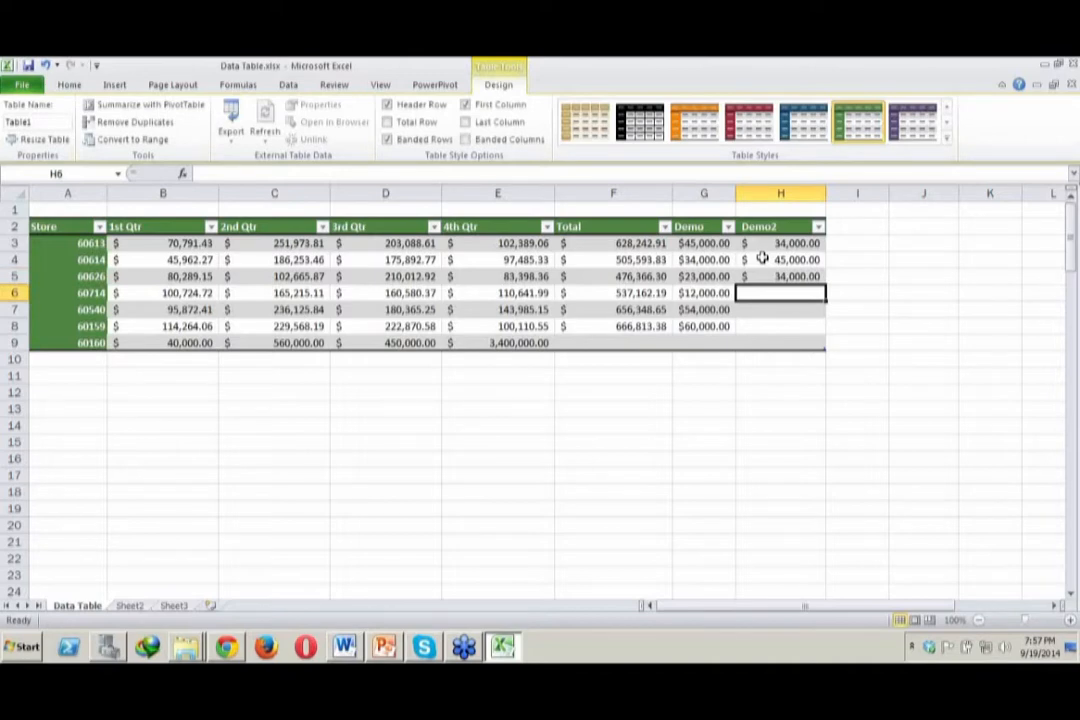
pyautogui.write('12000')
pyautogui.press('Return')
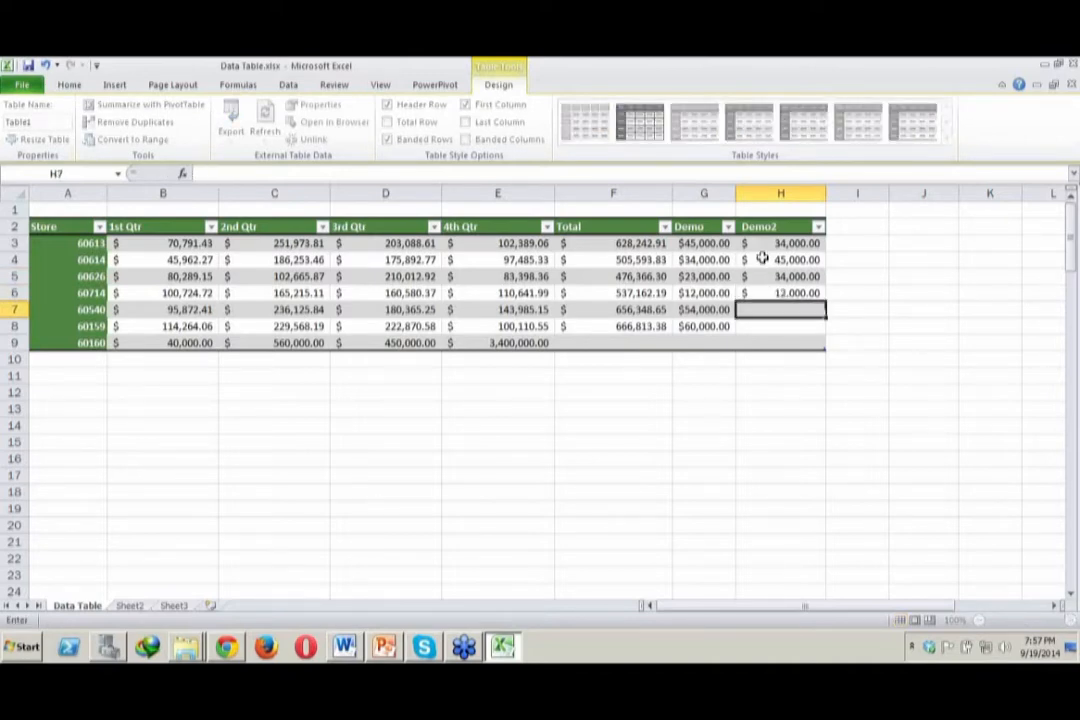
pyautogui.write('10000')
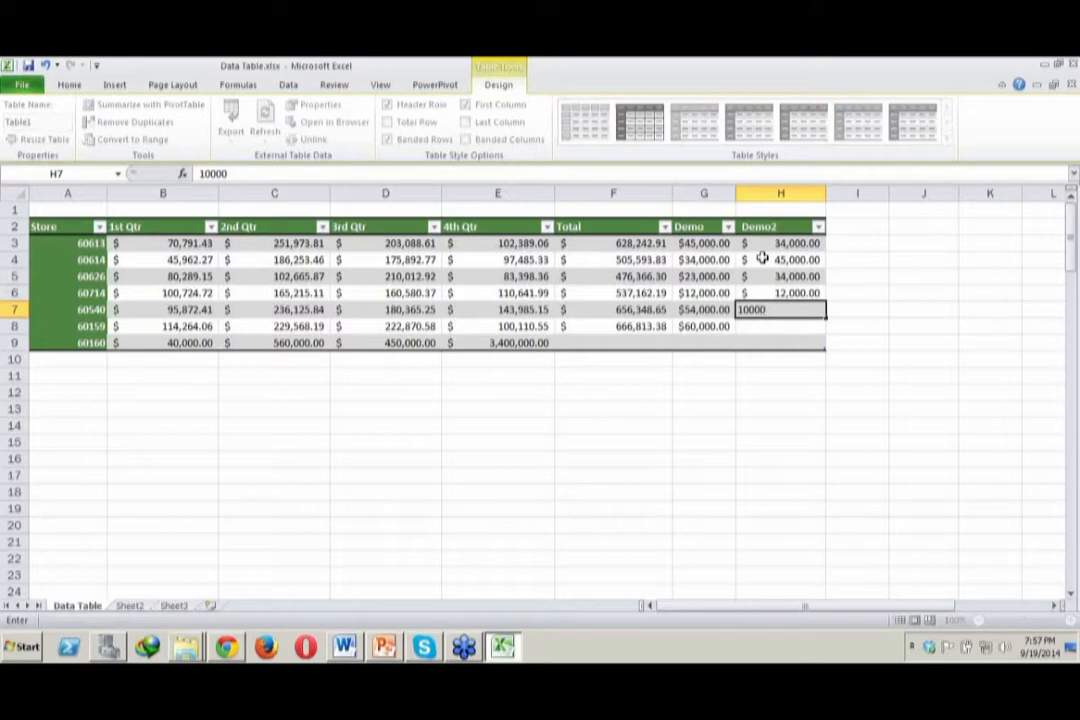
pyautogui.press('Return')
pyautogui.write('11,000')
pyautogui.press('Return')
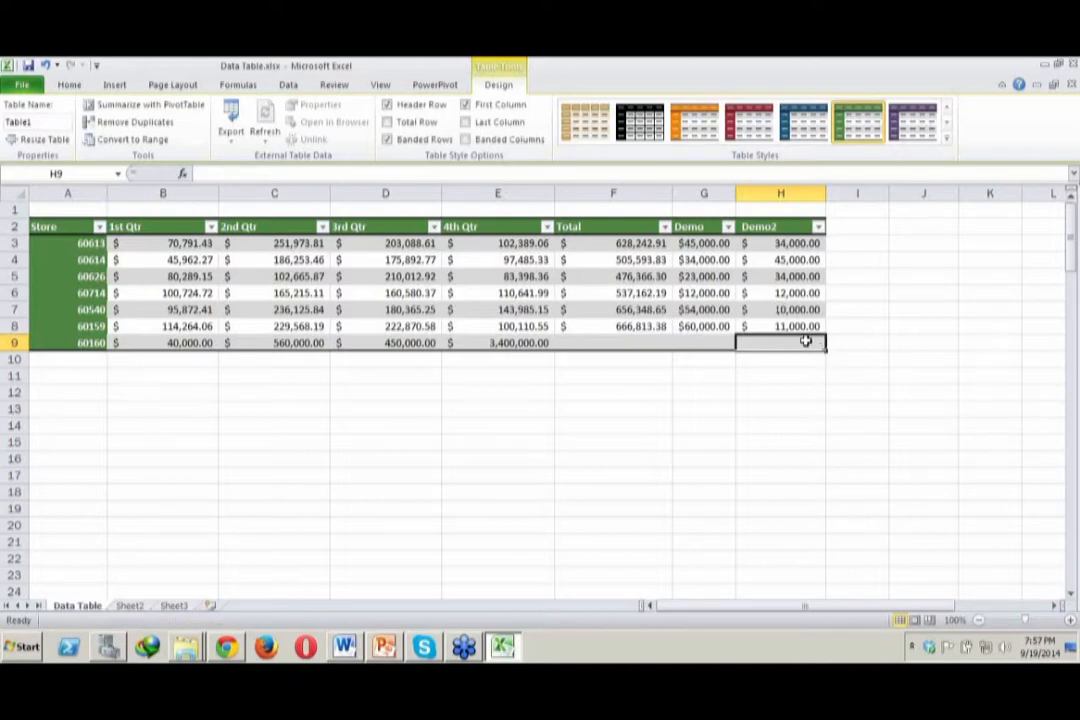
# Enter 23000 for store 60160 in both the Demo2 and Demo columns (H9 and G9)
pyautogui.click(750, 309)
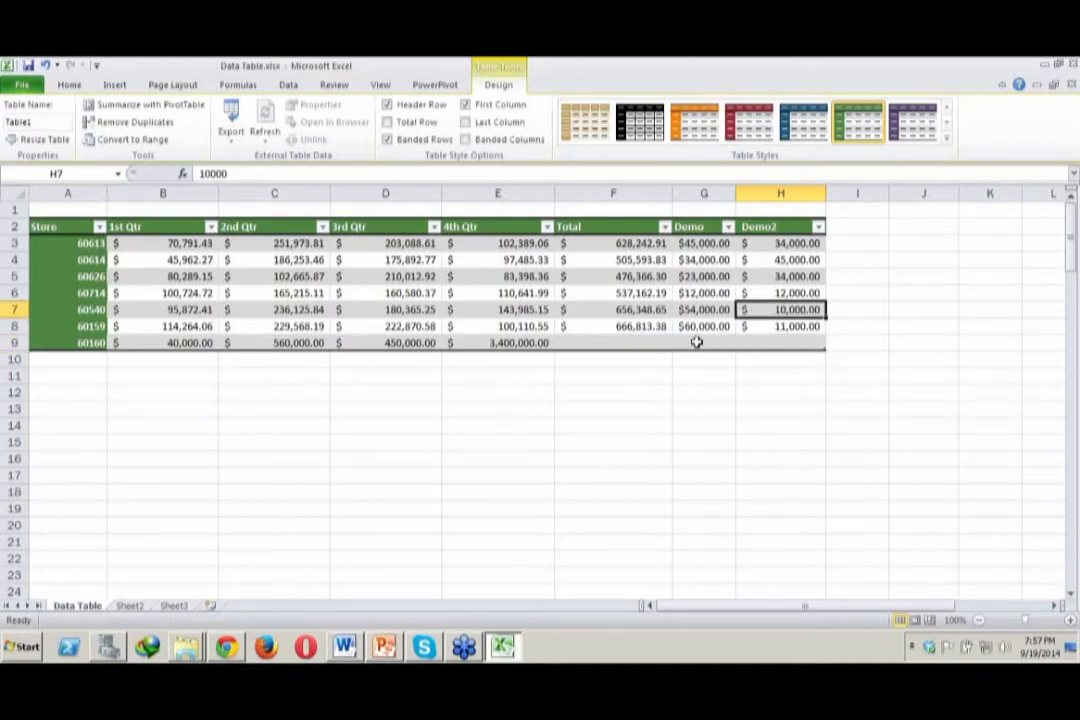
pyautogui.click(697, 342)
pyautogui.click(753, 342)
pyautogui.write('23000')
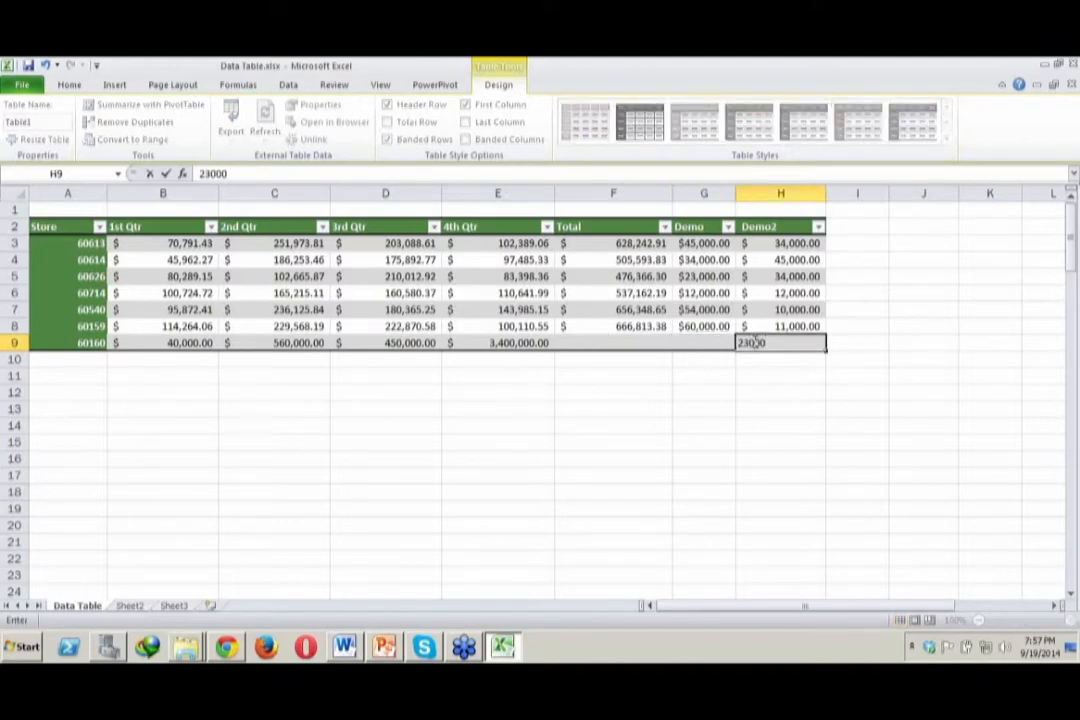
pyautogui.press('Return')
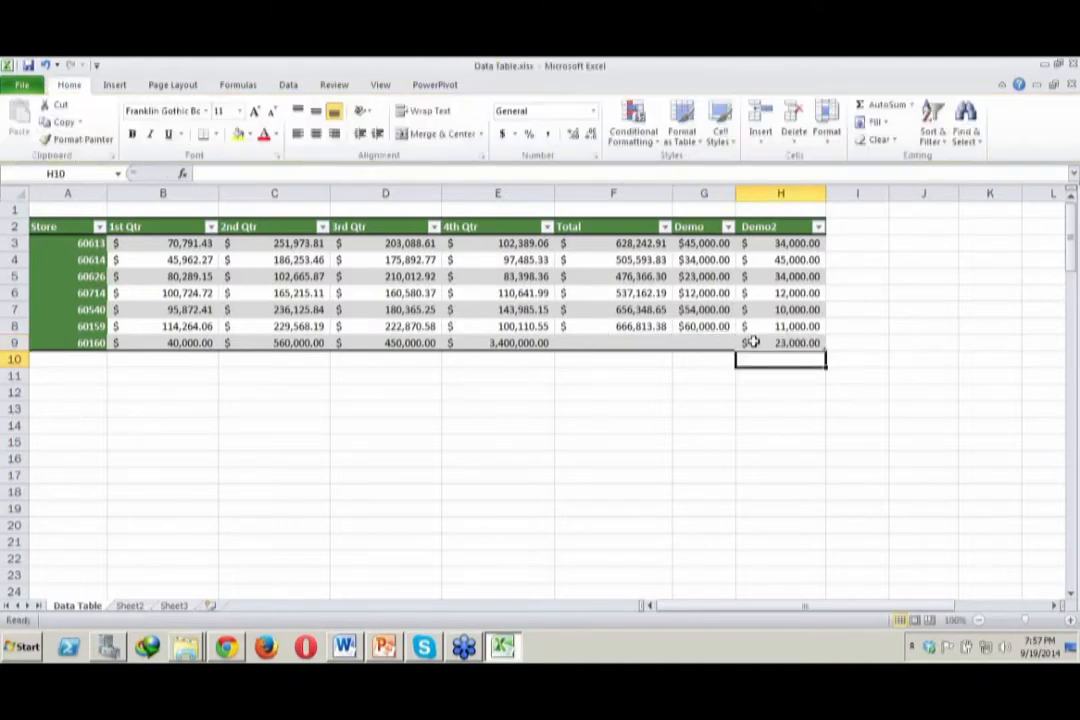
pyautogui.click(695, 342)
pyautogui.write('23')
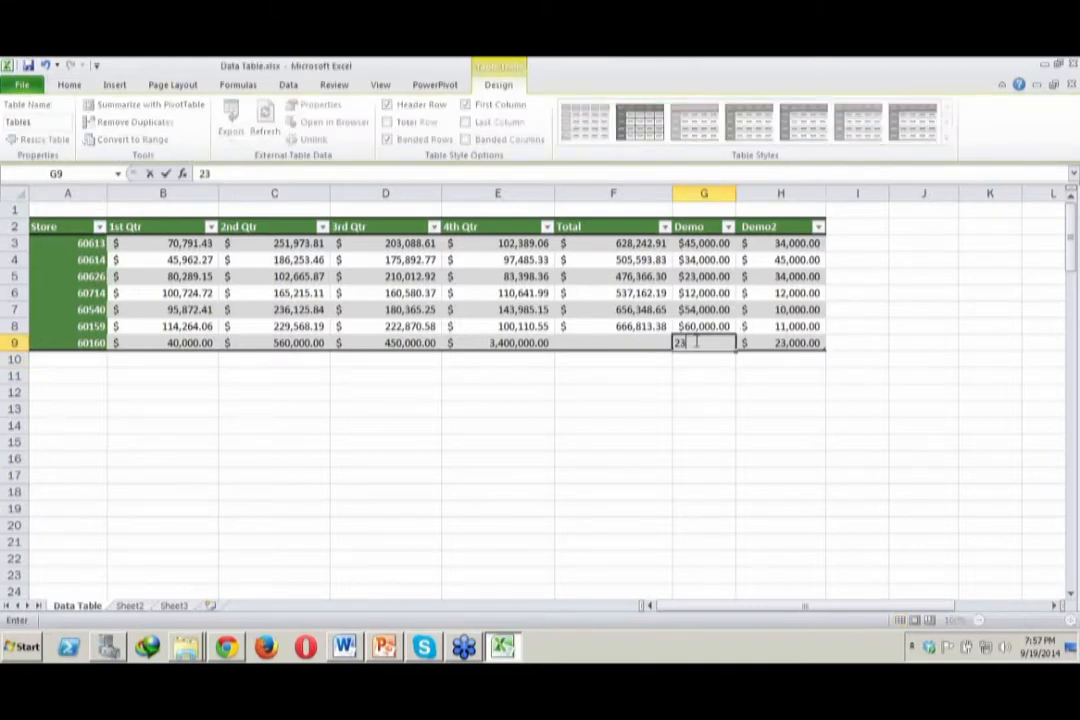
pyautogui.write(',00000')
pyautogui.press('Return')
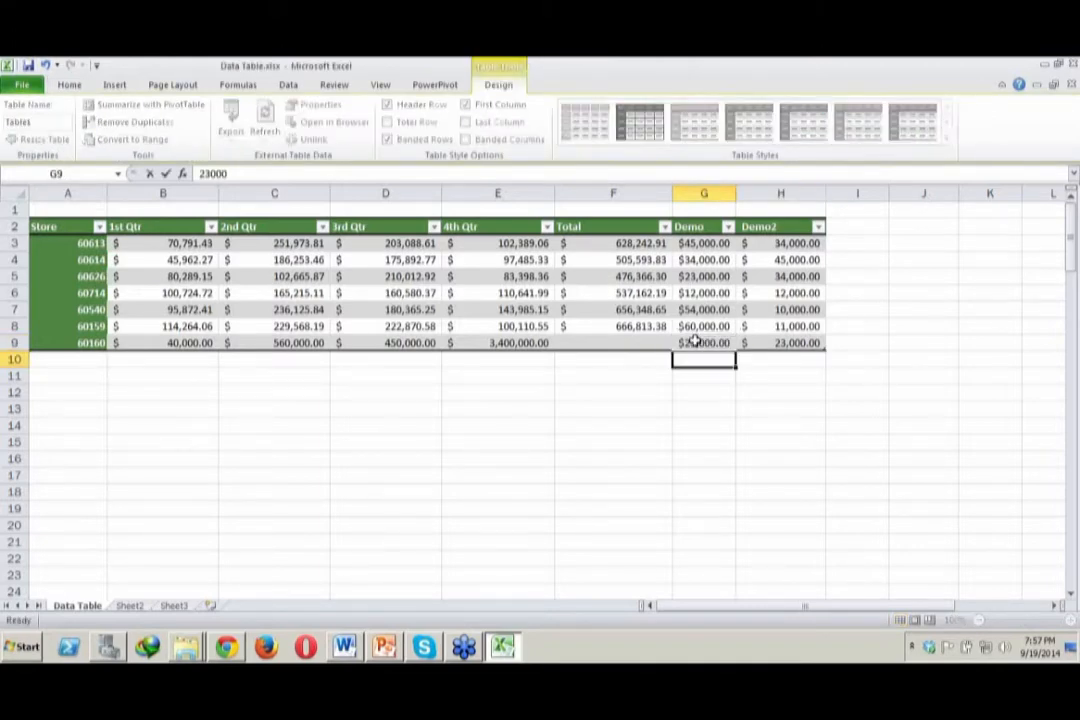
# Enter 12000.67 in the Total column for store 60160 (F9)
pyautogui.click(635, 342)
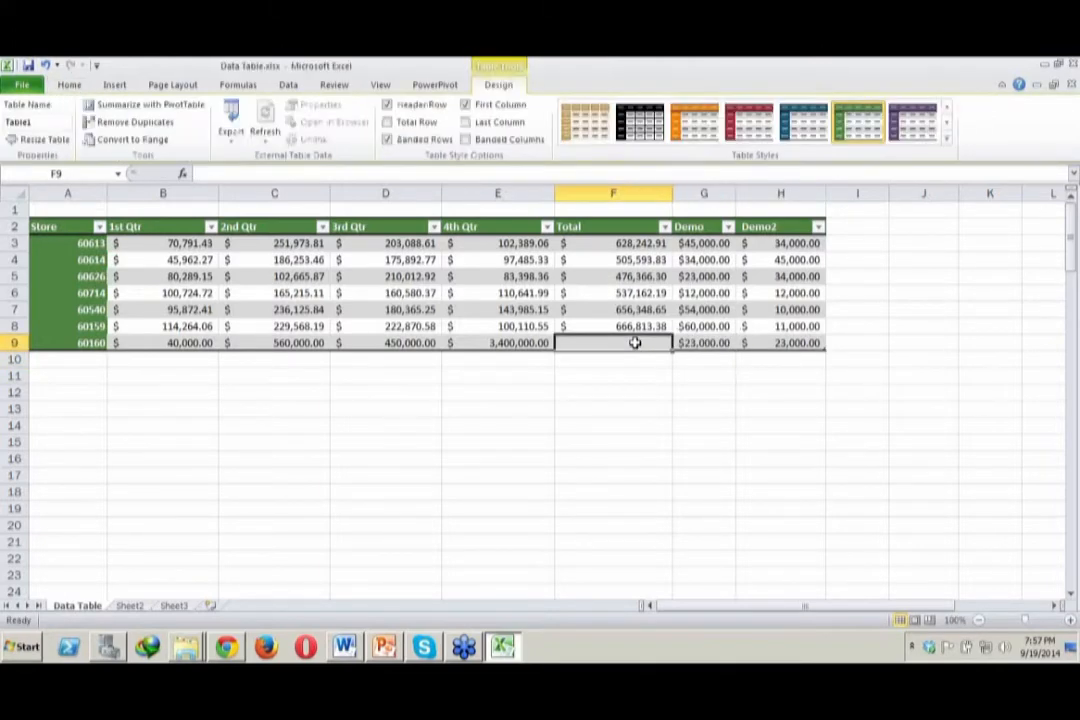
pyautogui.write('12,00')
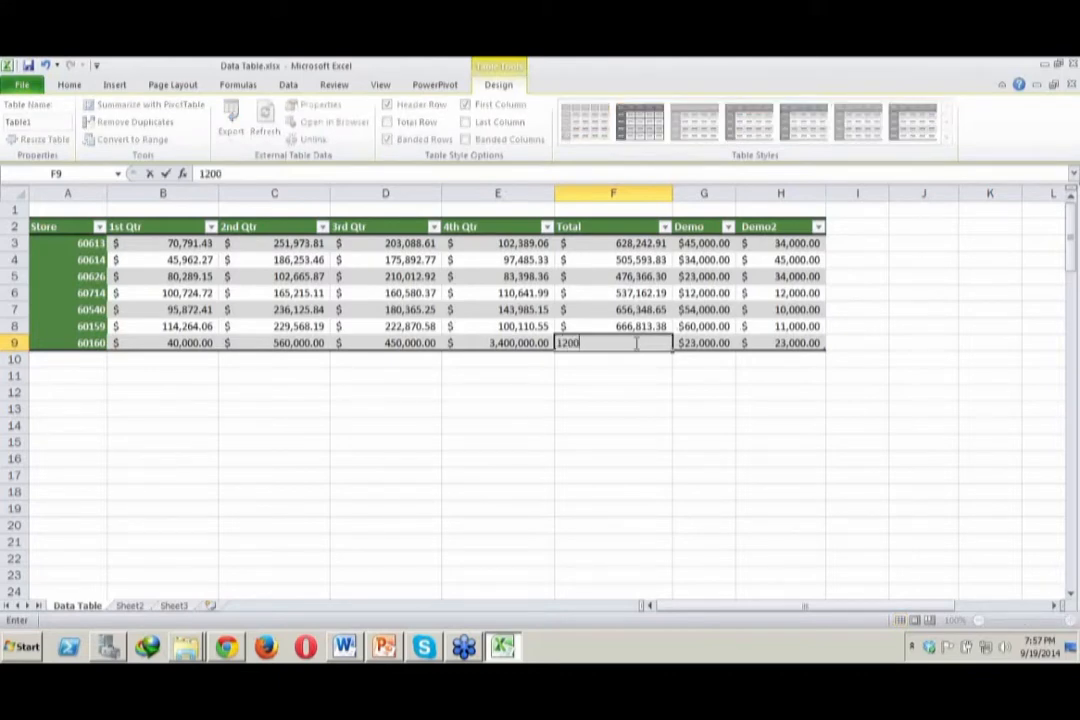
pyautogui.write('0.67')
pyautogui.press('Return')
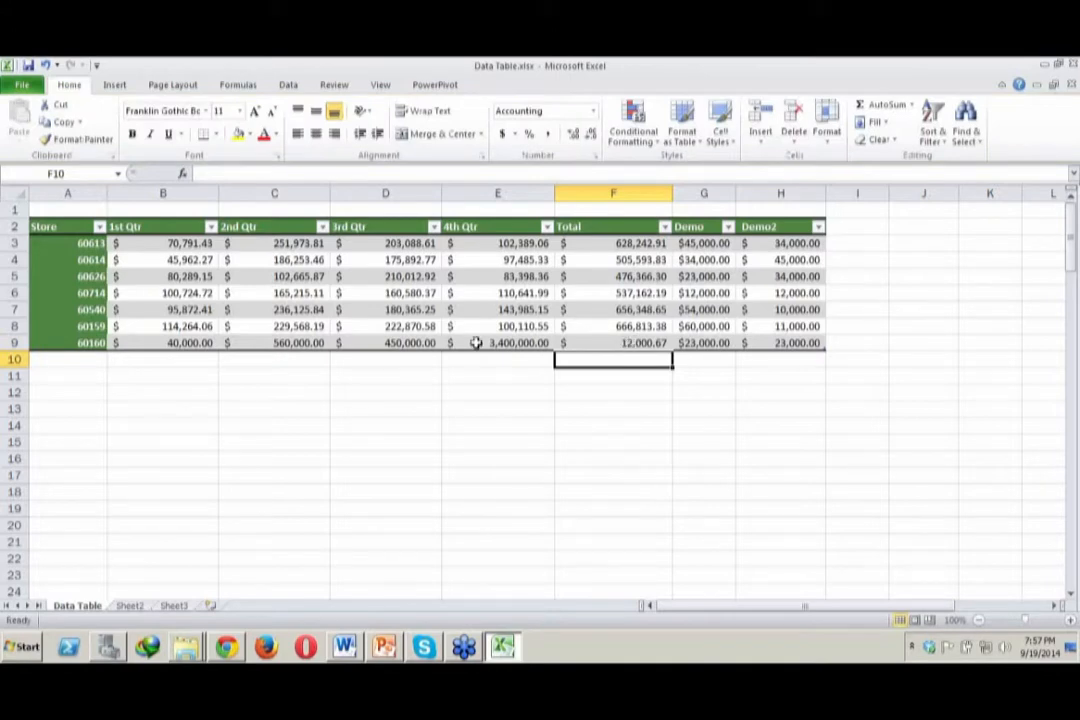
# Add a total row to the table and set the Demo column's total to Average
pyautogui.click(199, 311)
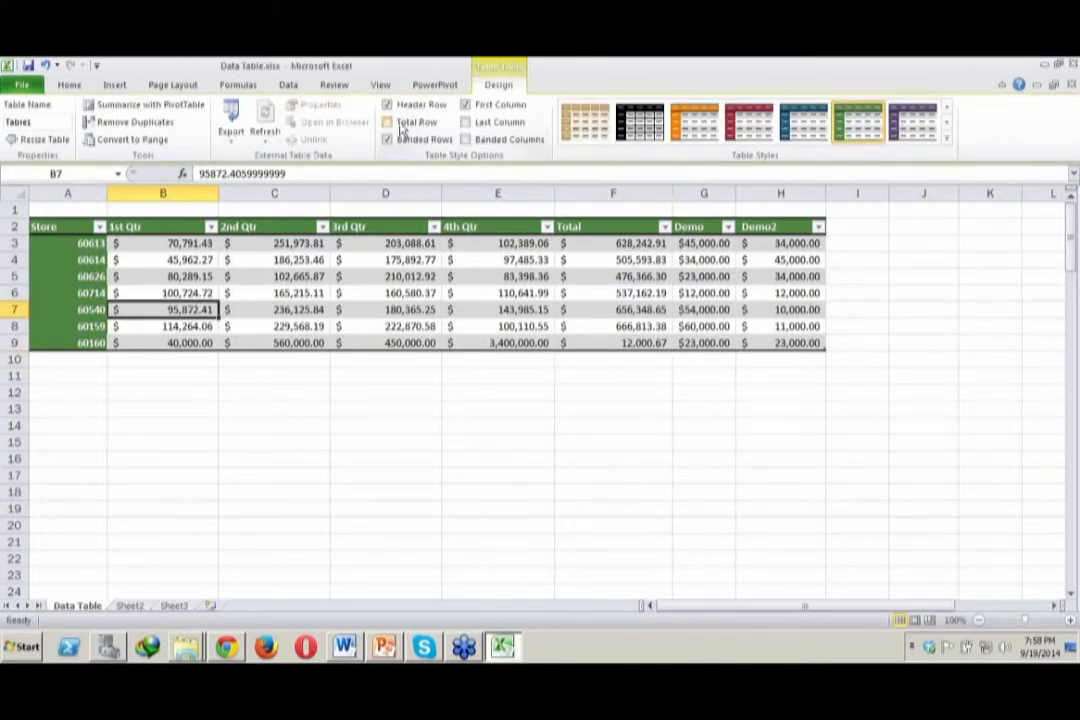
pyautogui.click(401, 126)
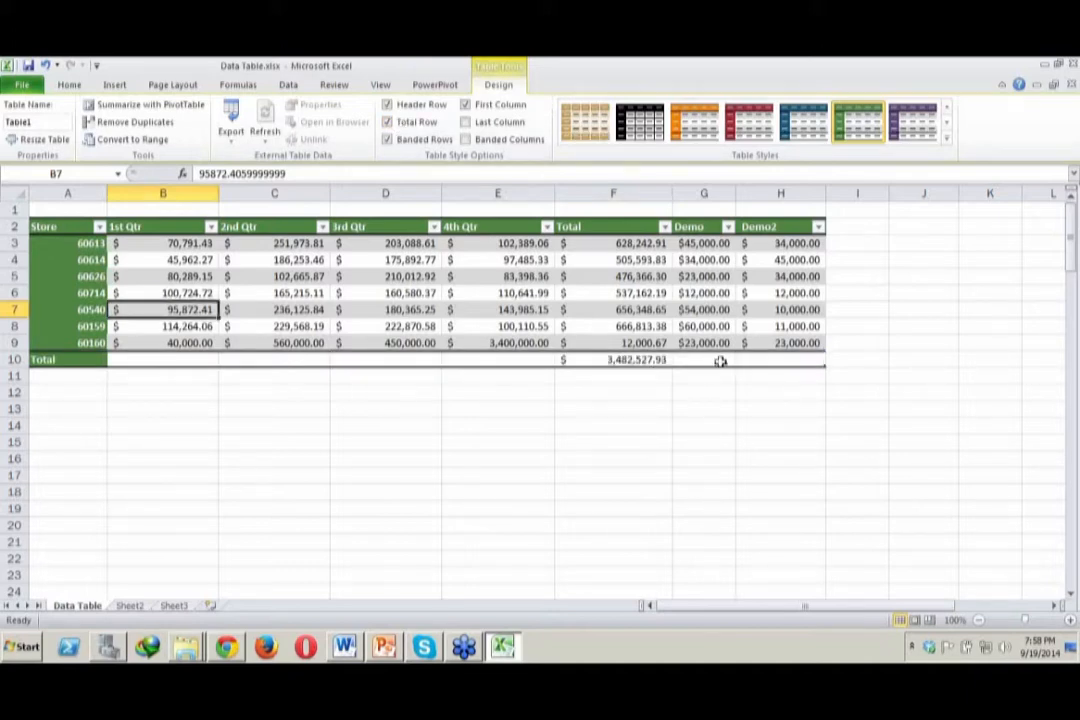
pyautogui.click(718, 360)
pyautogui.click(741, 362)
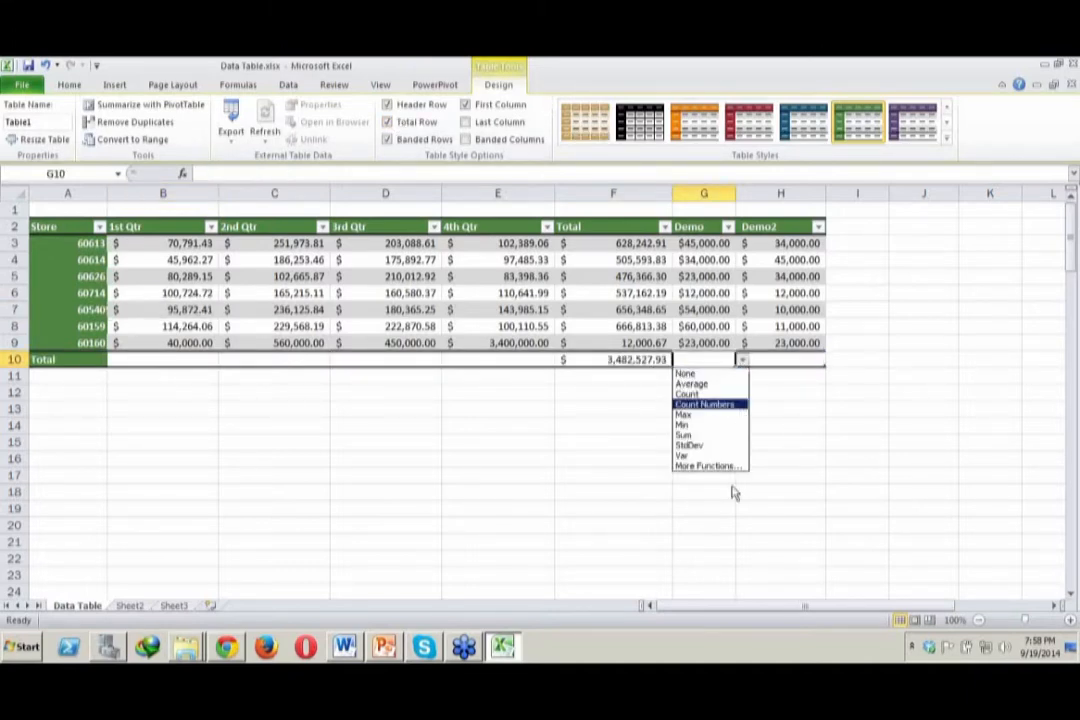
pyautogui.click(731, 386)
# Set the Demo2 column's cell in the total row to Count
pyautogui.click(790, 356)
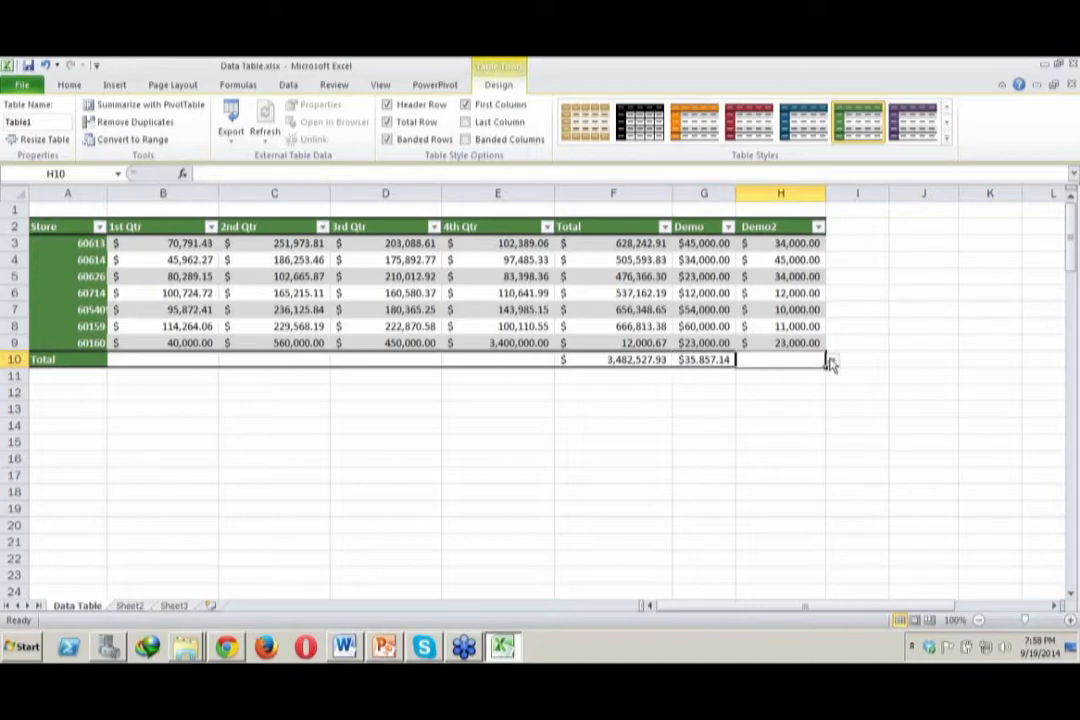
pyautogui.click(831, 359)
pyautogui.click(803, 404)
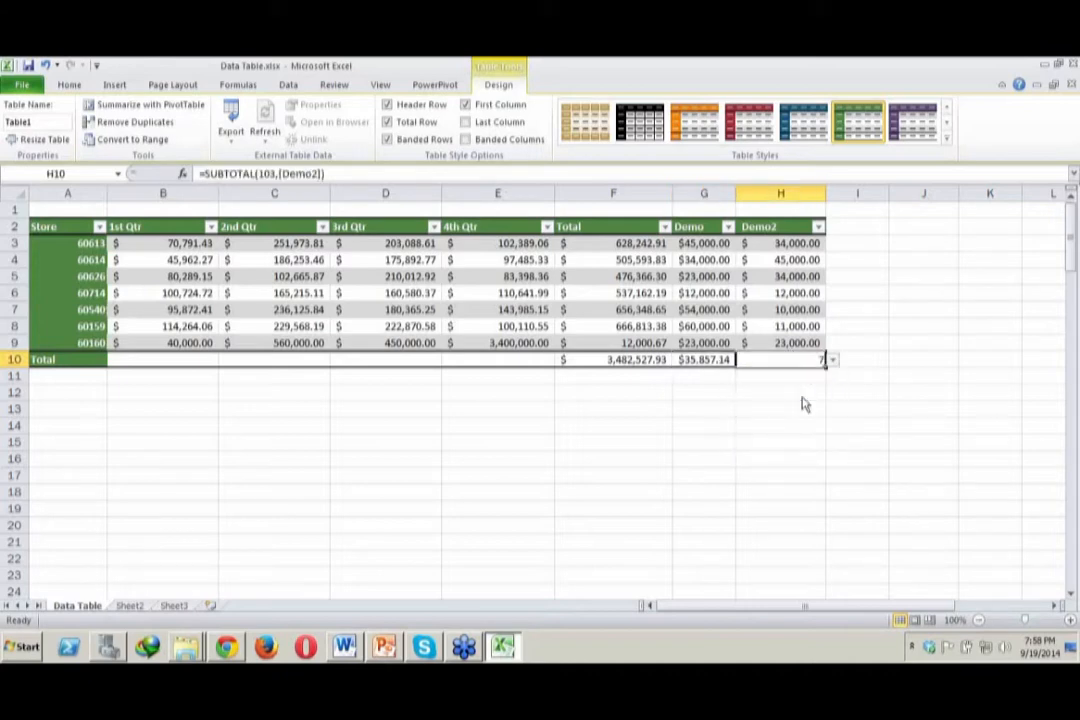
pyautogui.click(1043, 408)
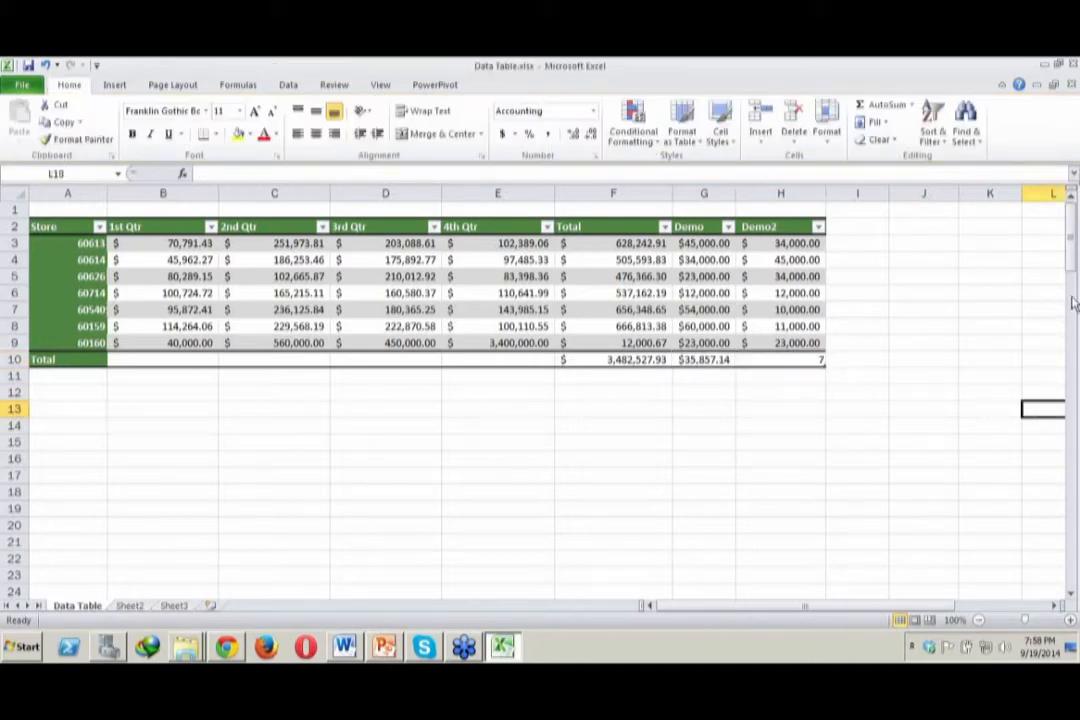
pyautogui.hotkey('alt', 'Tab')
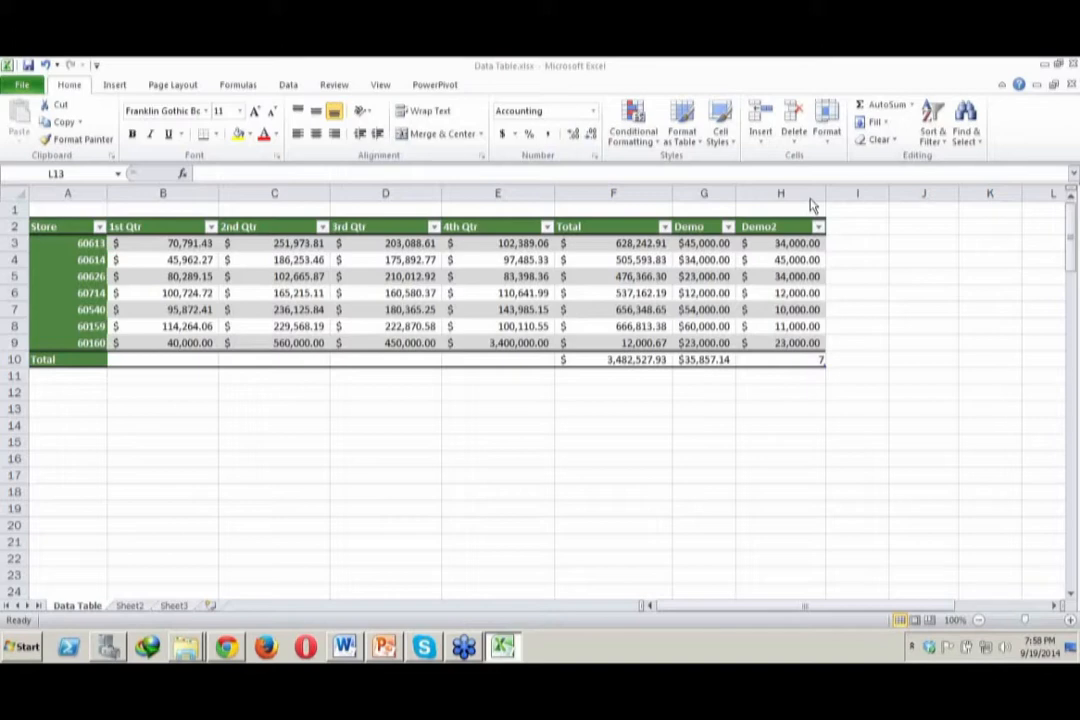
# Convert the store sales table to a normal range and confirm the conversion
pyautogui.click(84, 343)
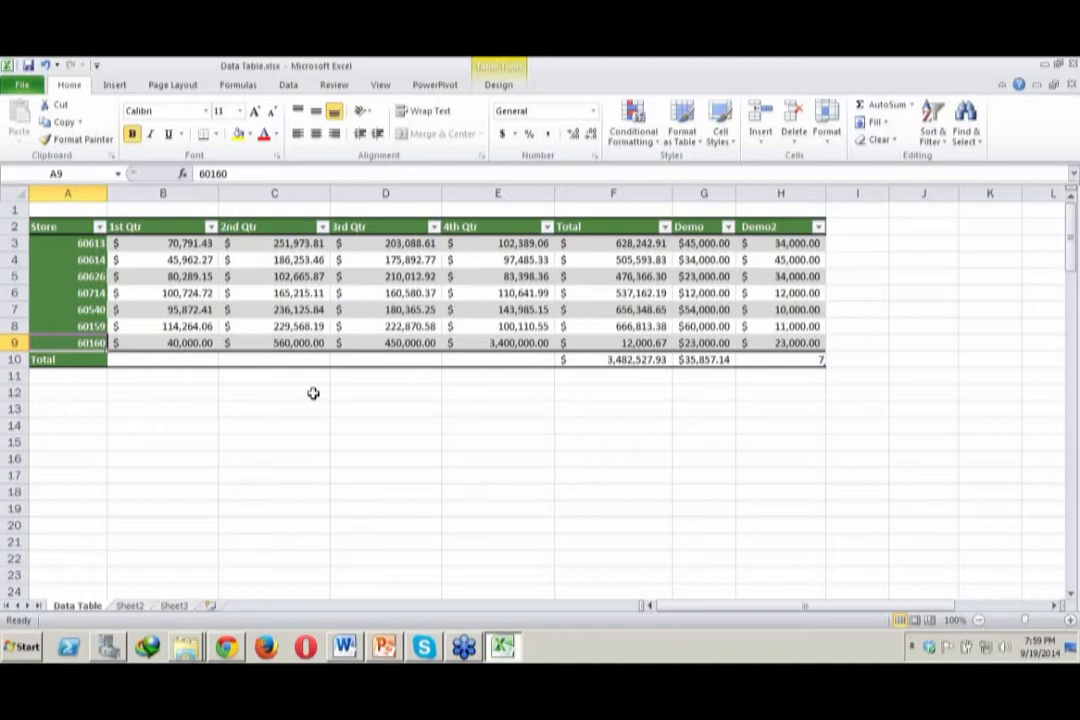
pyautogui.click(231, 343)
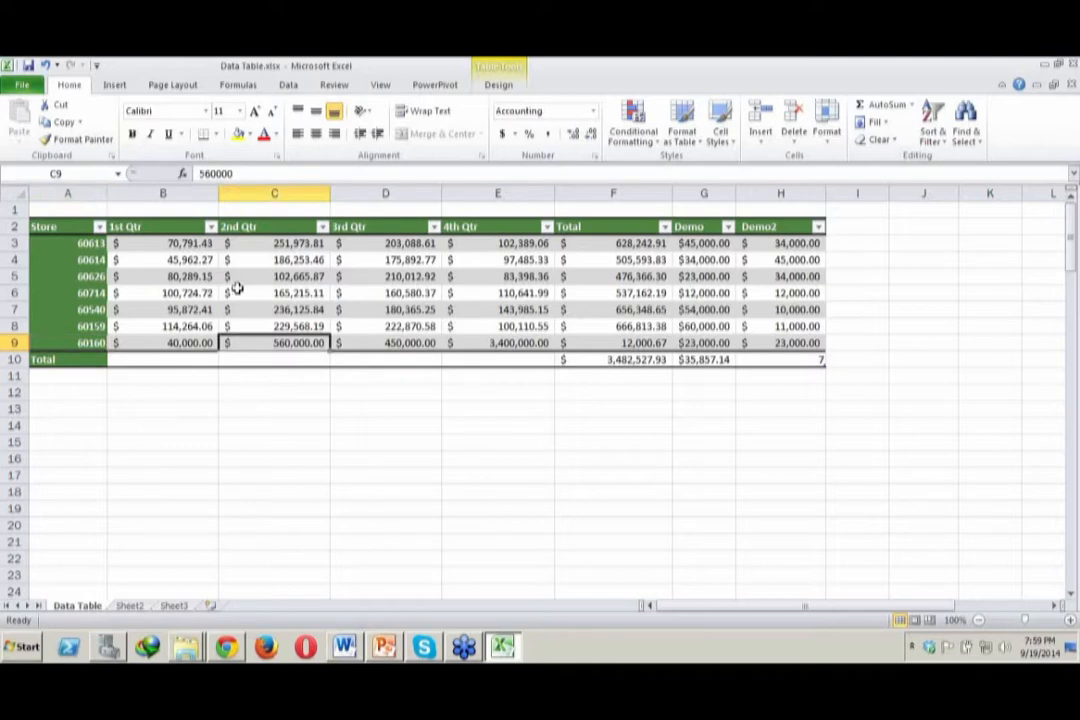
pyautogui.click(498, 85)
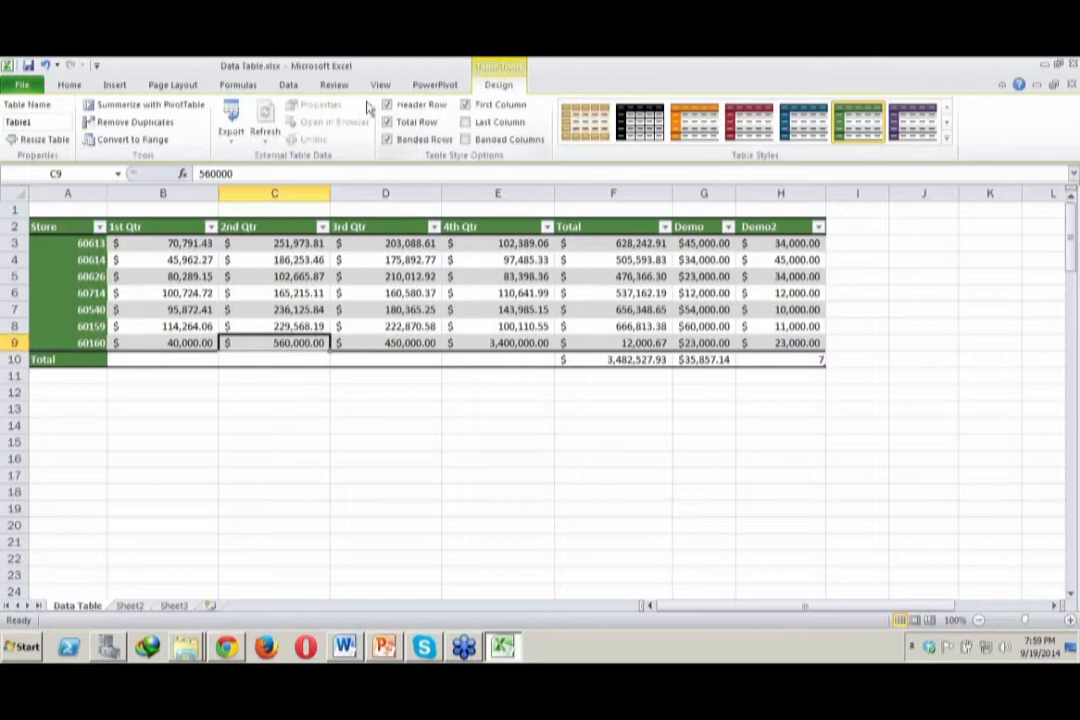
pyautogui.click(143, 146)
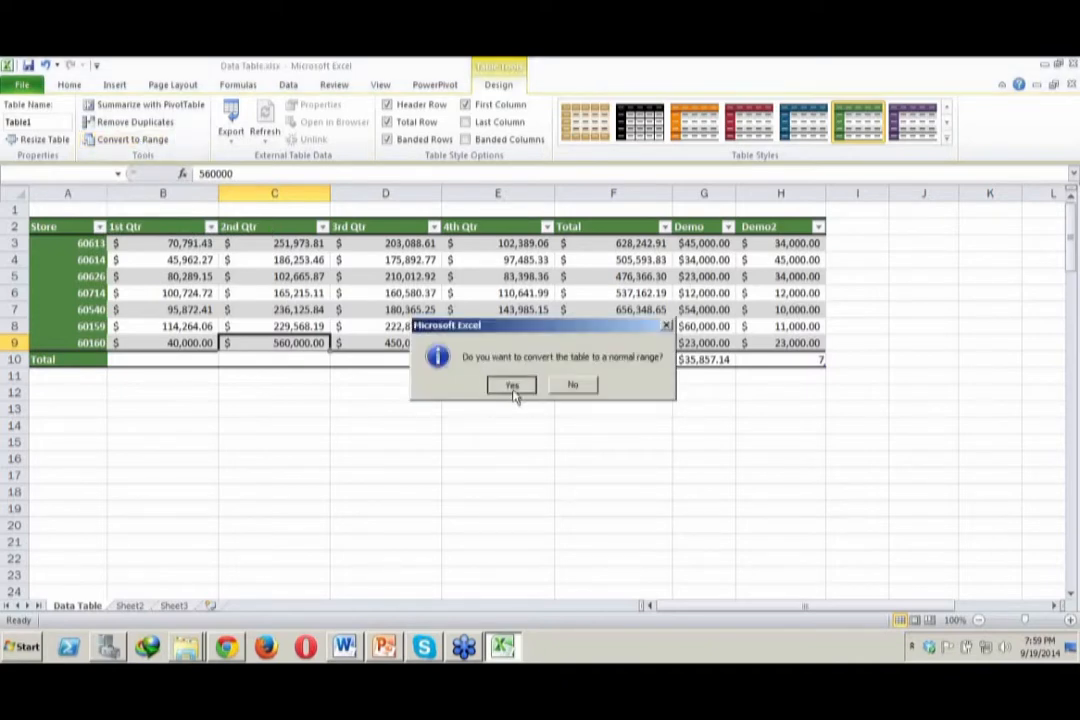
pyautogui.click(512, 388)
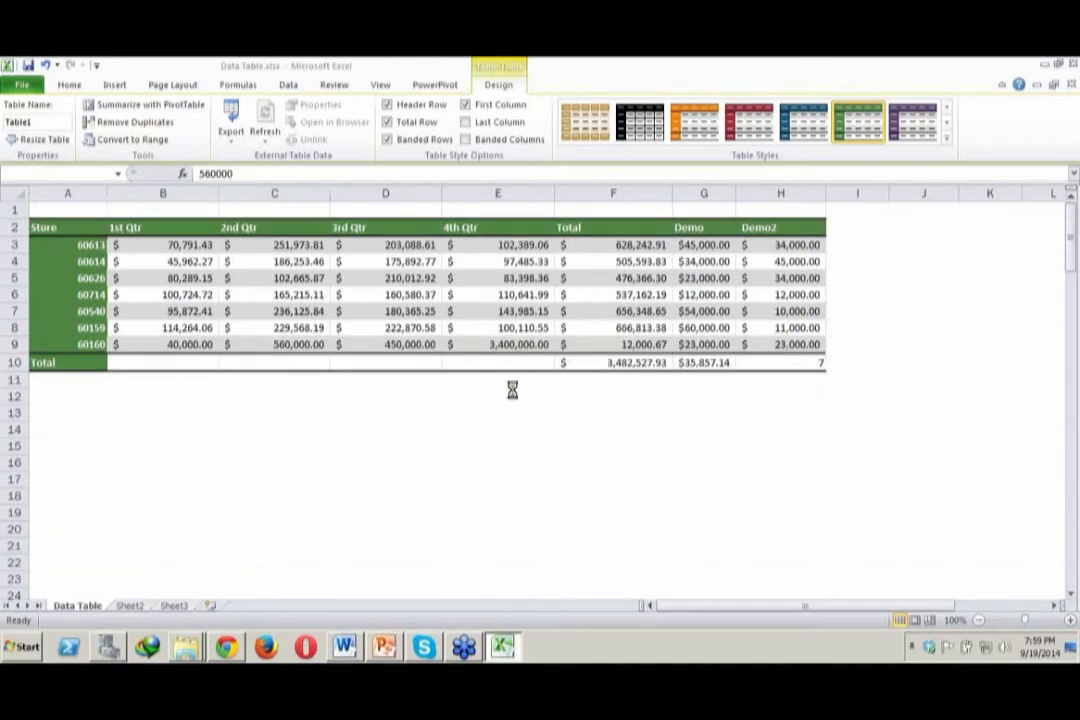
# Examine the header, total row and data cells of the converted range
pyautogui.click(590, 340)
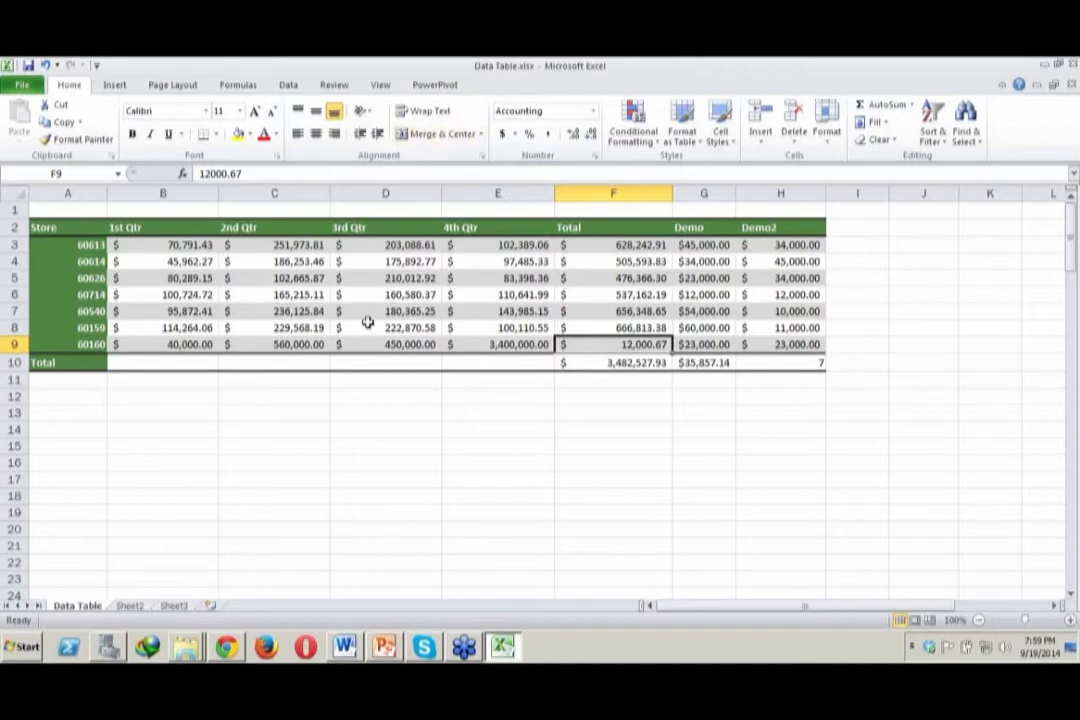
pyautogui.click(310, 363)
pyautogui.click(166, 366)
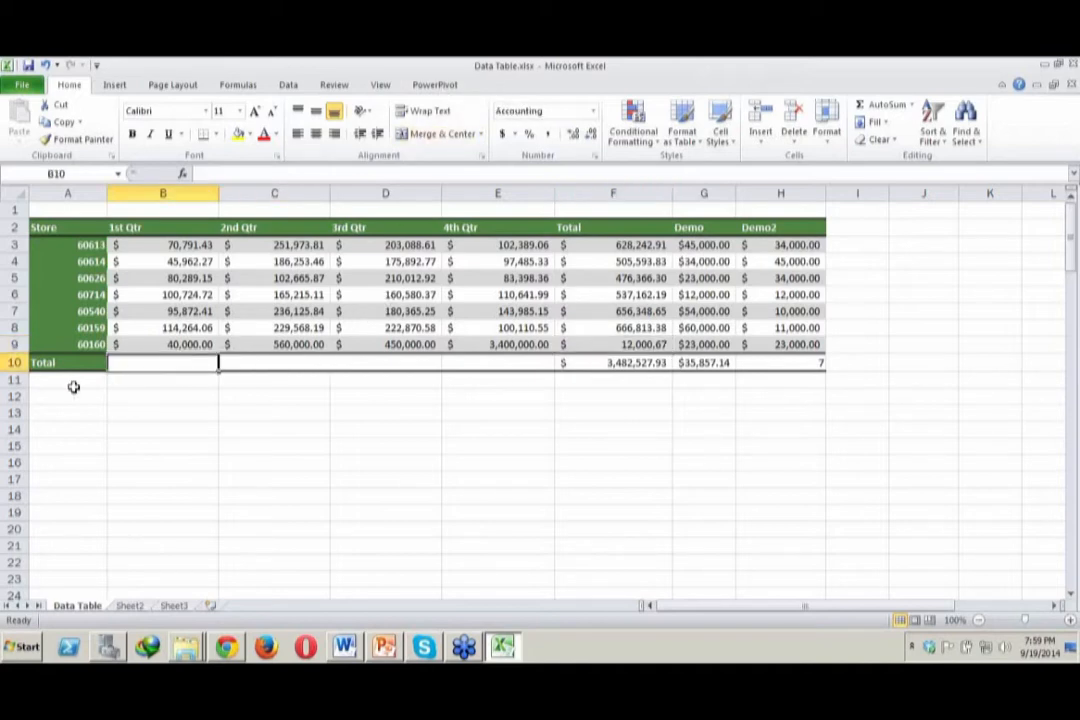
pyautogui.click(77, 374)
pyautogui.click(75, 228)
pyautogui.click(188, 227)
pyautogui.click(263, 227)
pyautogui.click(350, 226)
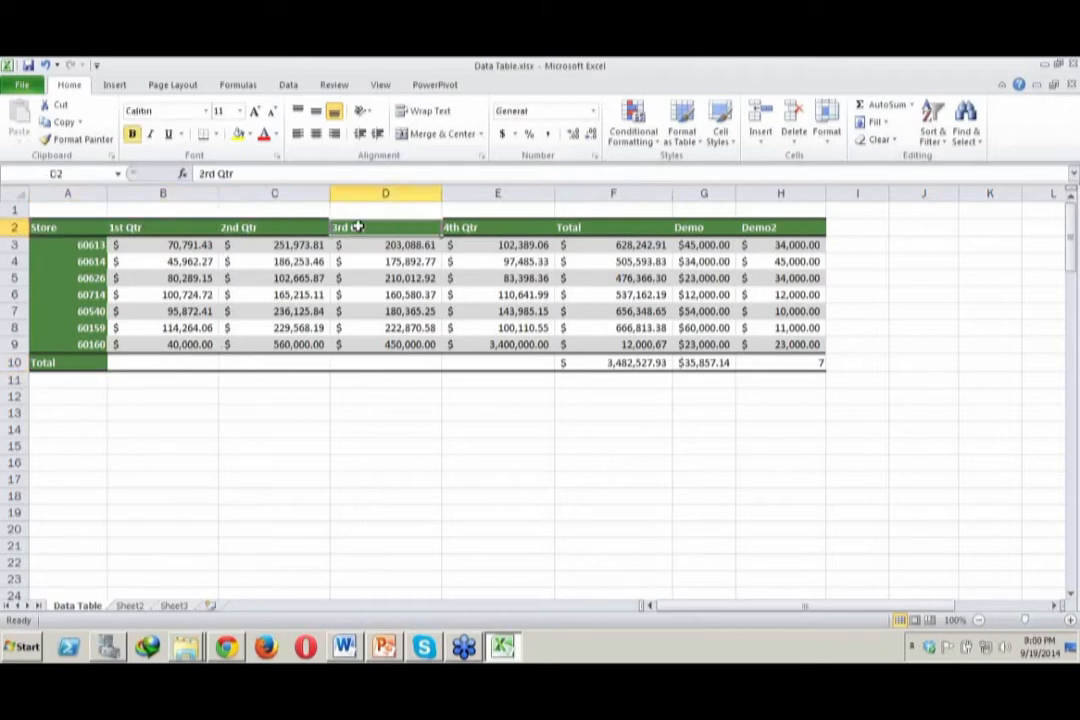
pyautogui.click(783, 322)
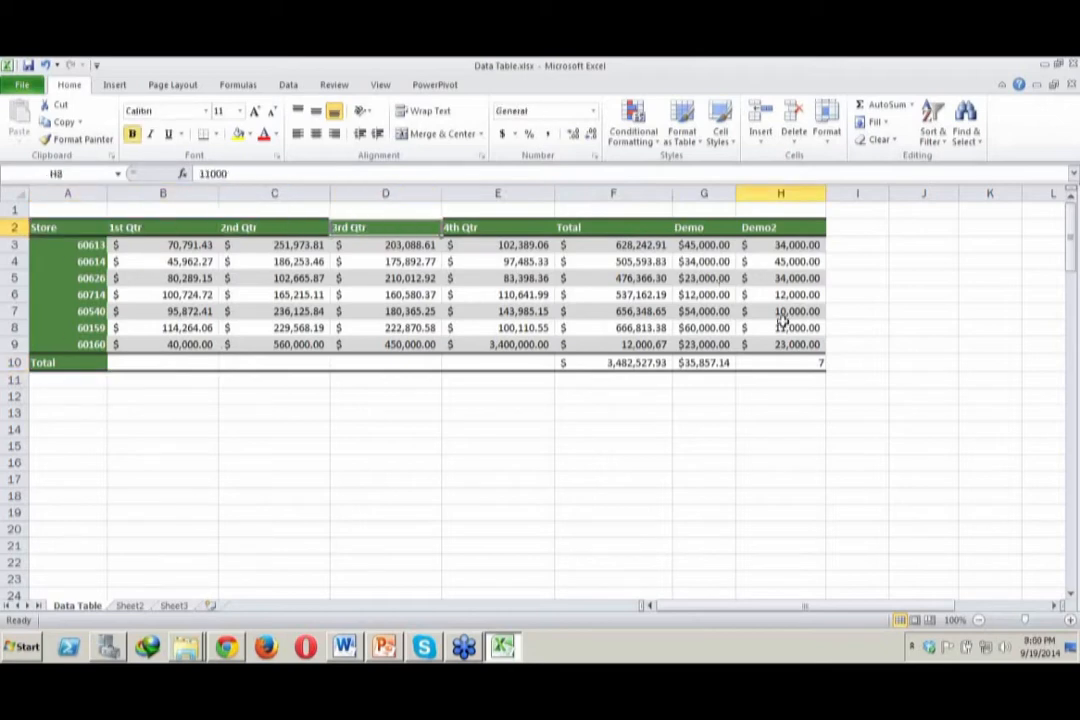
pyautogui.click(537, 340)
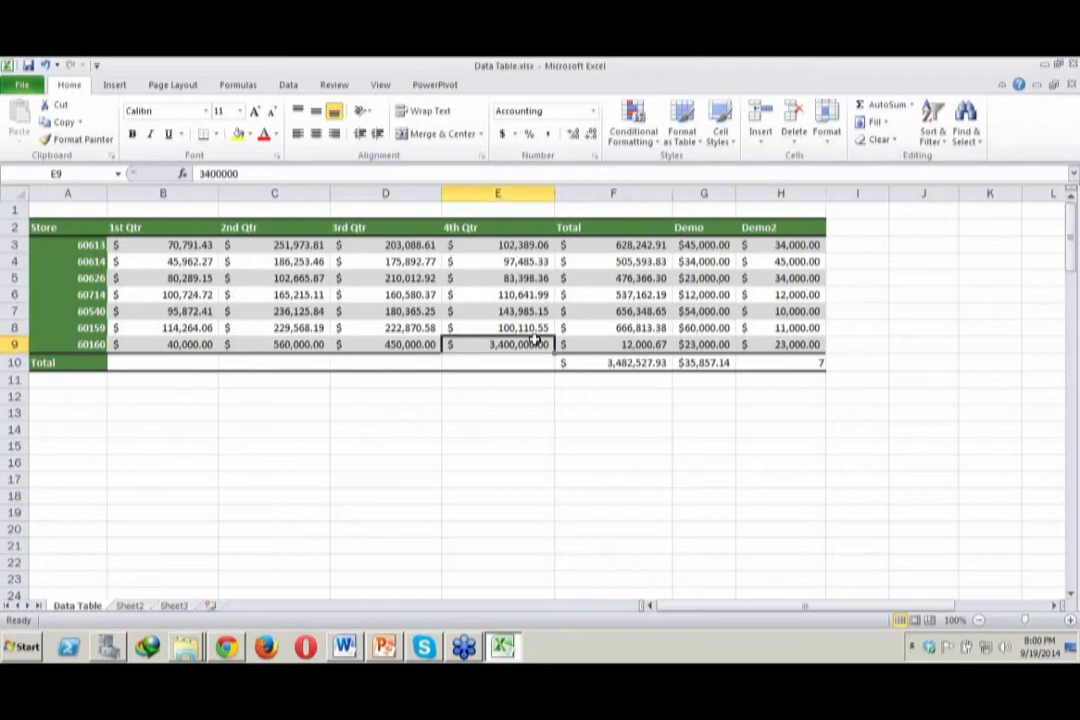
pyautogui.click(1073, 307)
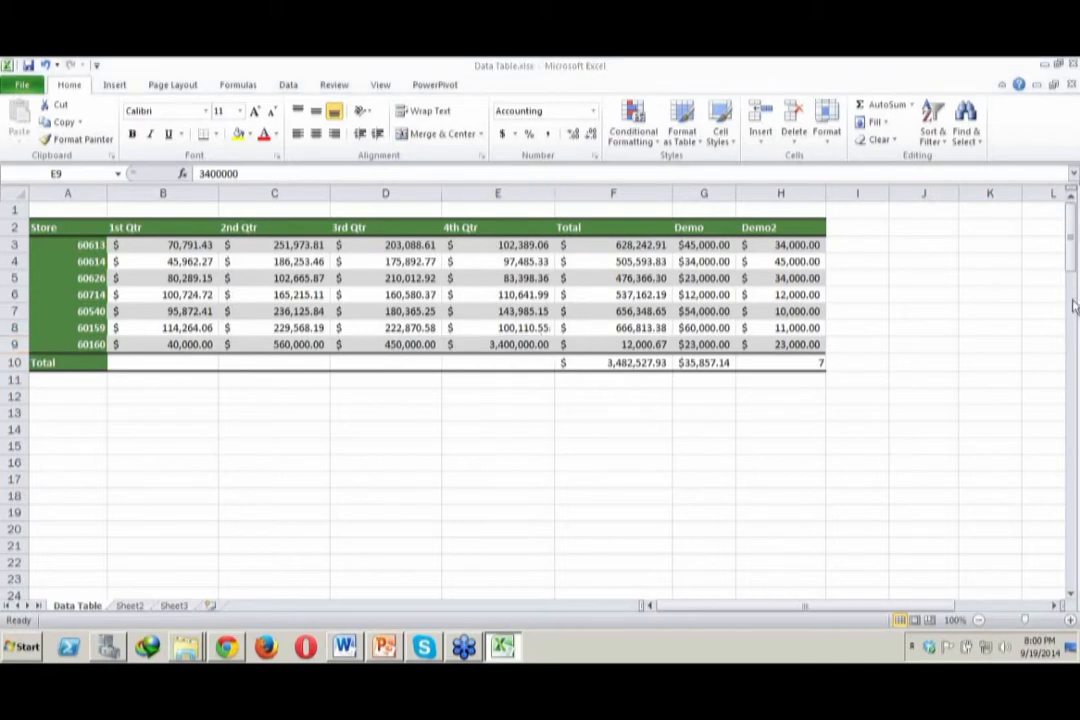